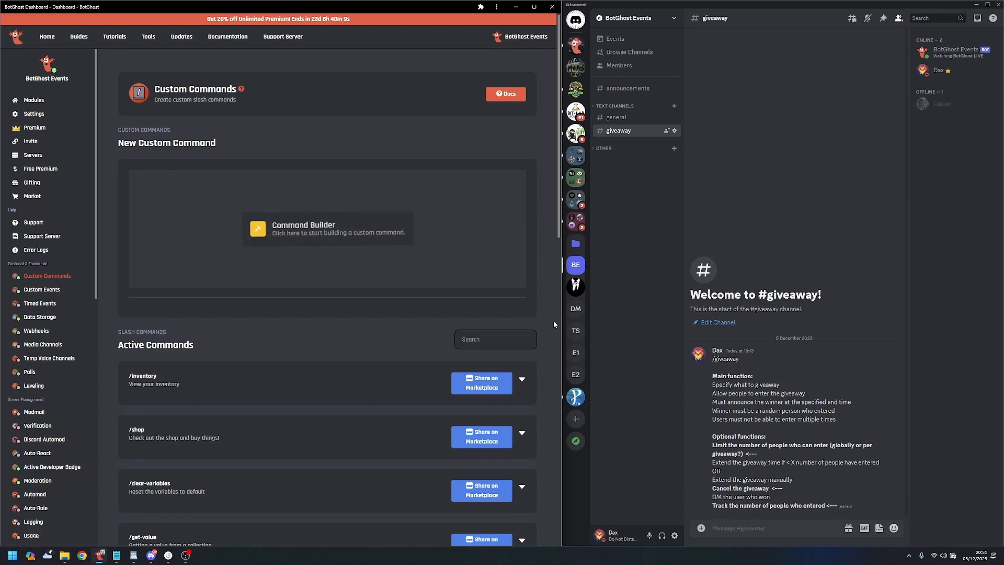
- Open the existing /giveaway-create custom command in the command builder
scroll(343, 350, "down", 15)
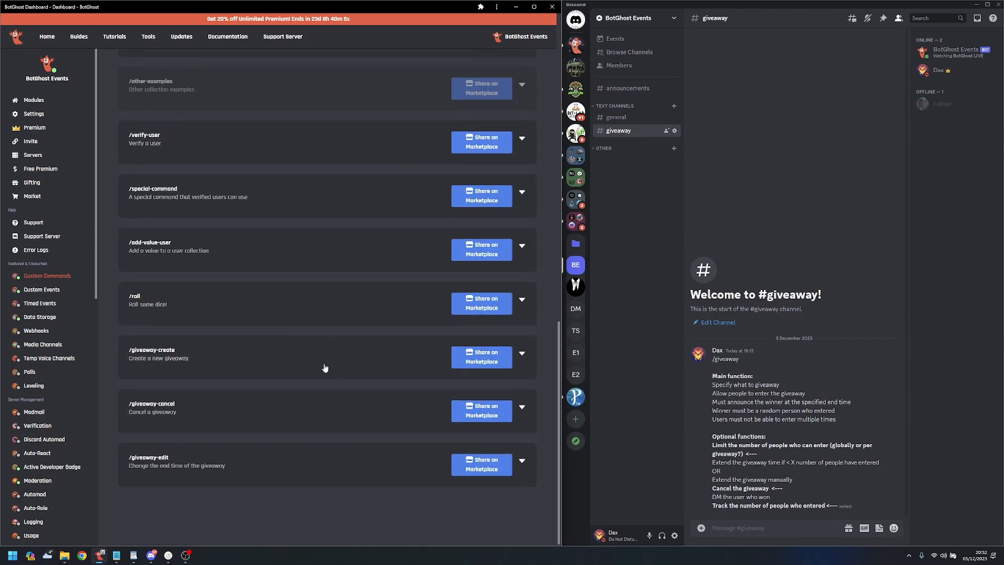
left_click(256, 373)
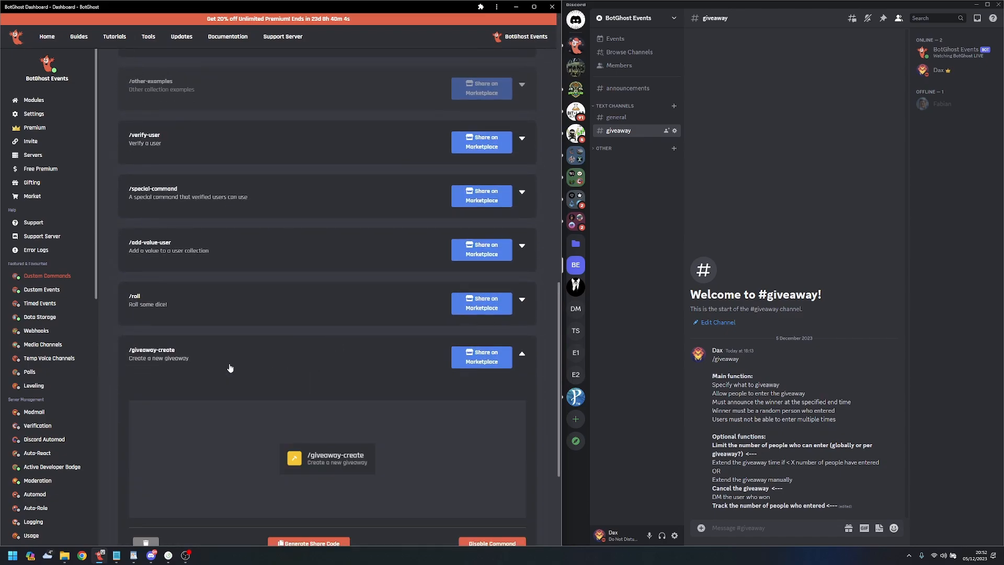
left_click(199, 430)
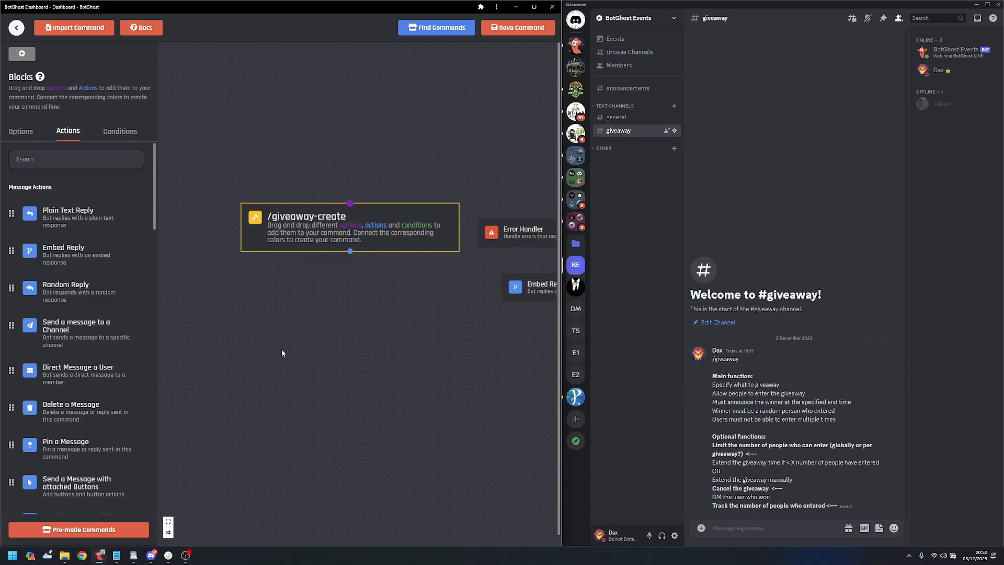
- Attach one Text option and two Number options to the /giveaway-create command block
left_click(19, 132)
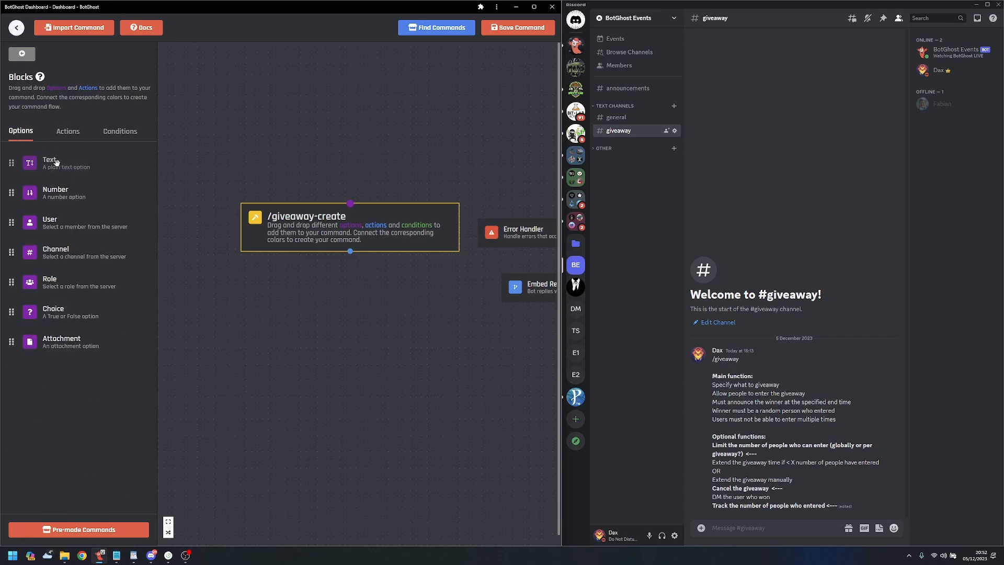
left_click_drag(56, 162, 277, 154)
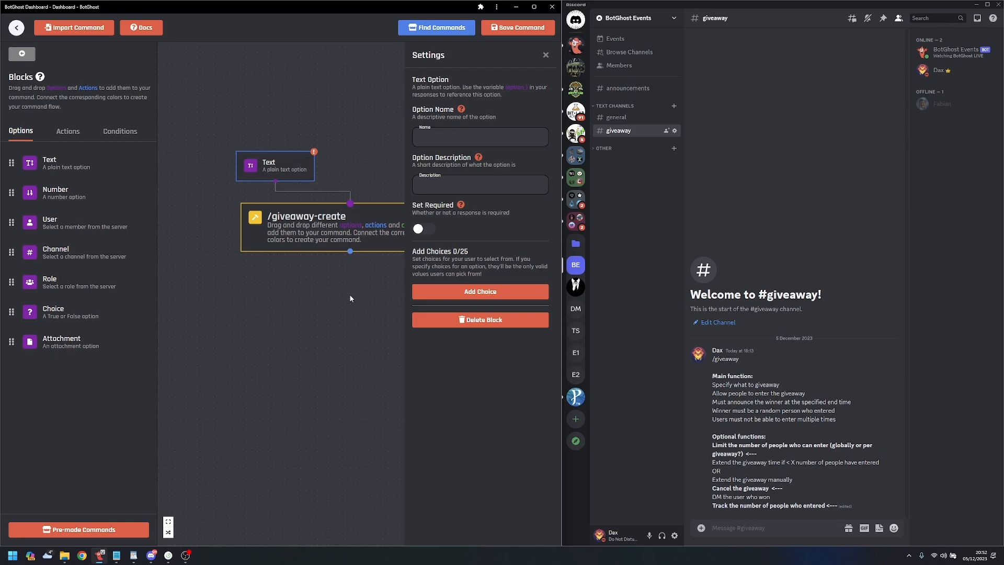
scroll(351, 299, "down", 3)
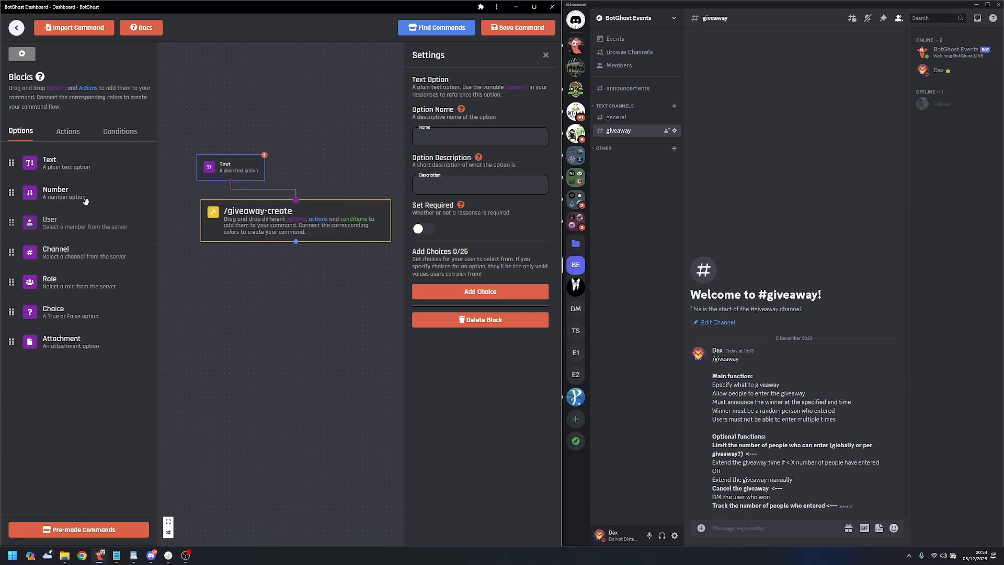
left_click_drag(85, 202, 310, 167)
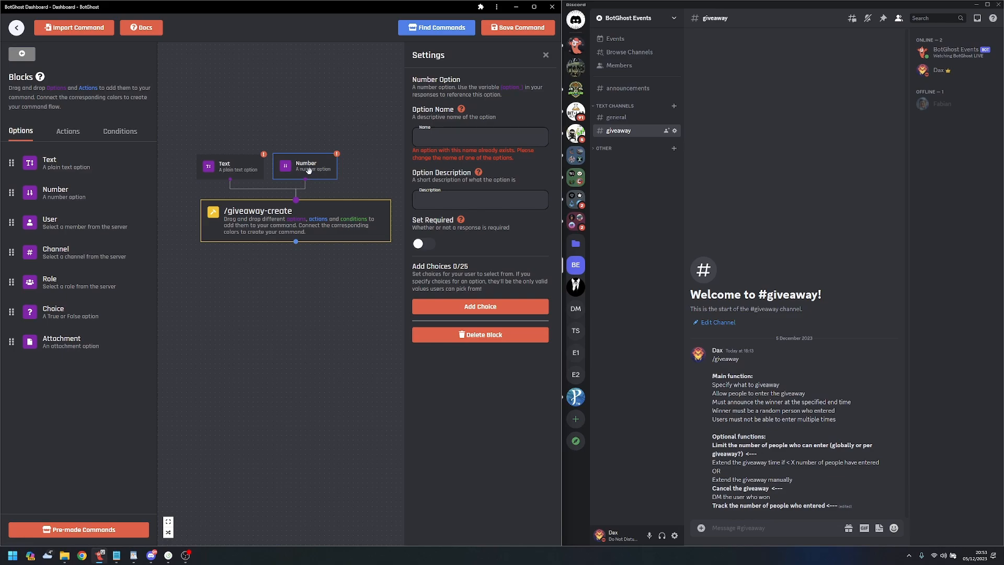
left_click_drag(304, 168, 301, 167)
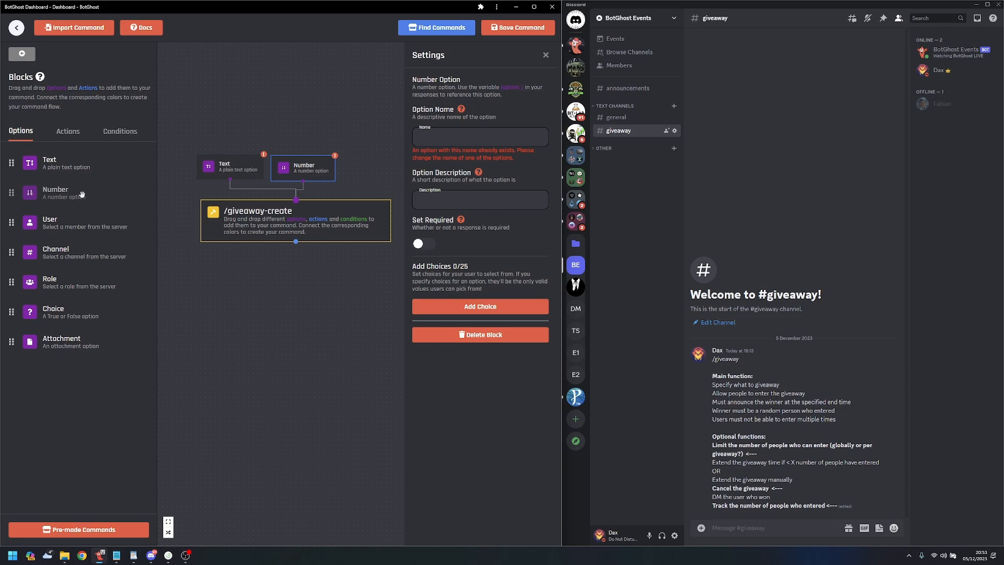
left_click_drag(82, 195, 354, 164)
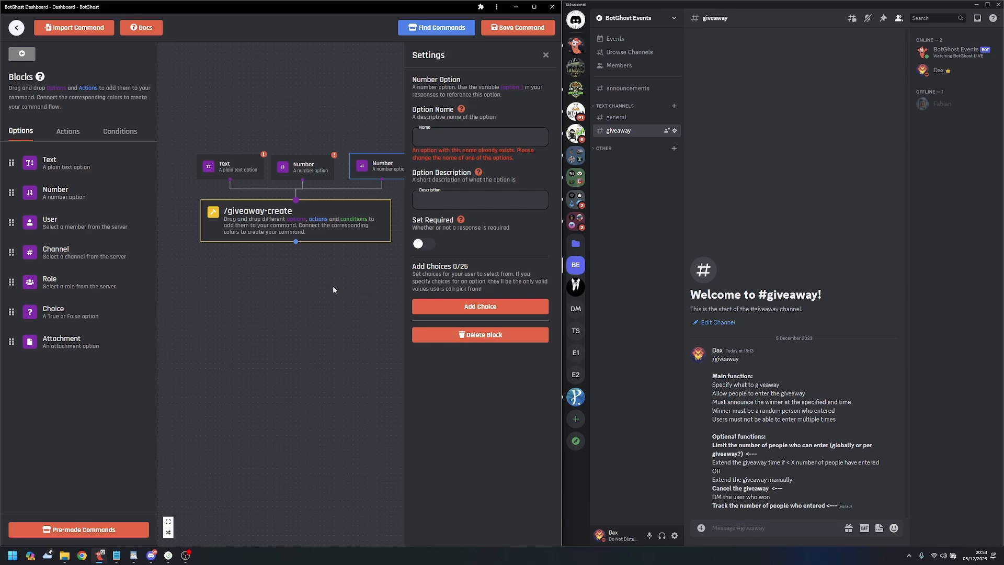
- Name the Text option "text" and describe it as "What is the giveaway for?"
left_click_drag(334, 299, 284, 309)
scroll(299, 319, "up", 1)
scroll(325, 314, "down", 1)
left_click(211, 189)
left_click(460, 135)
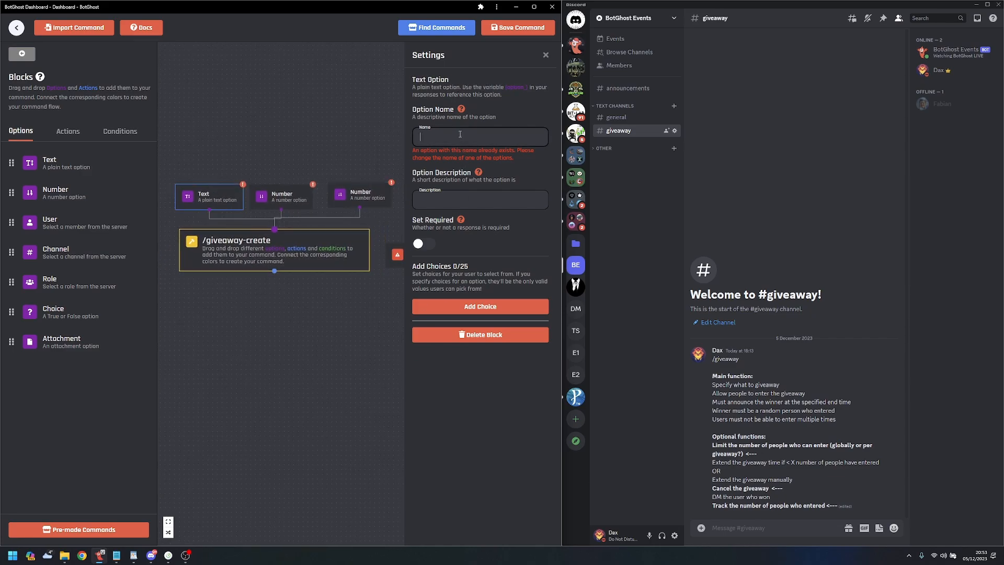
type("users")
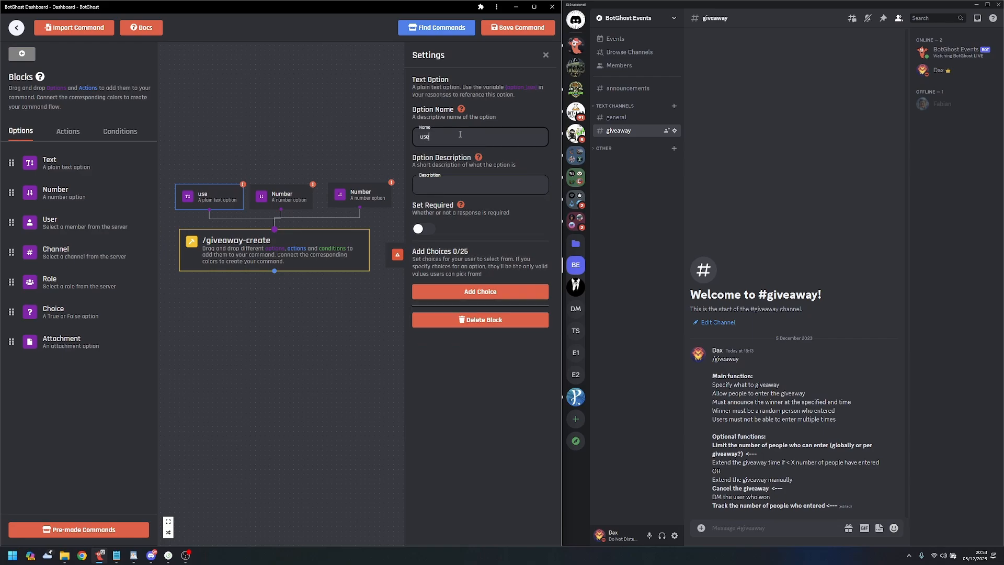
key("BackSpace")
key("BackSpace")
key("BackSpace")
key("BackSpace")
key("BackSpace")
type("text")
left_click(457, 190)
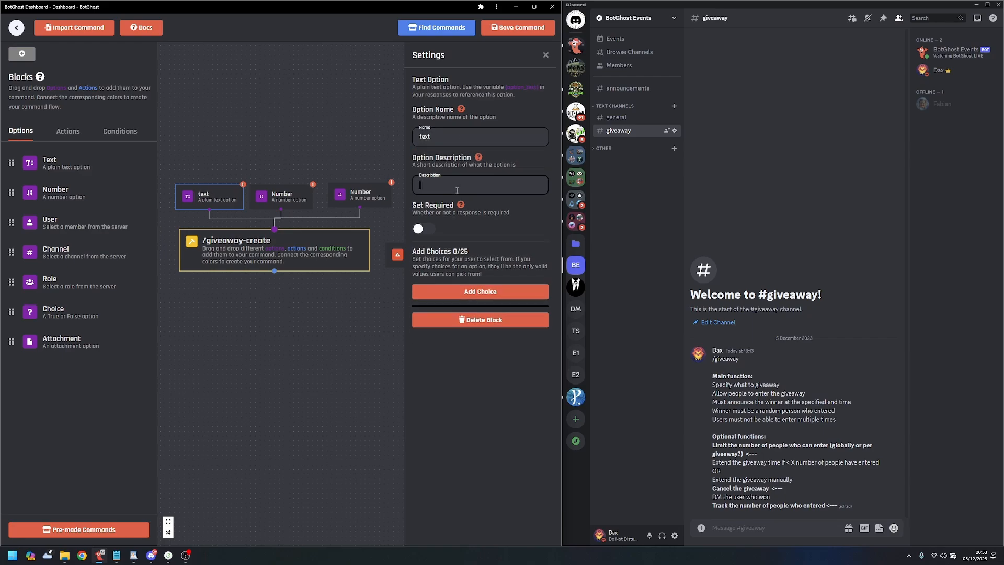
type("Whot is the giveaway fo")
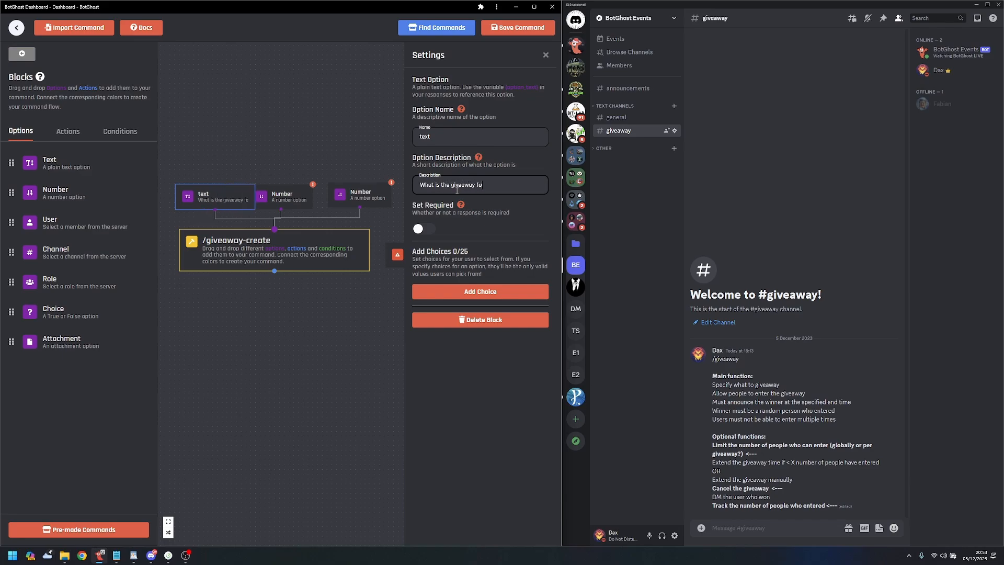
type("r")
- Name the first Number option "time", describe it as "How long should the giveaway run for", and space the option blocks apart
left_click(289, 200)
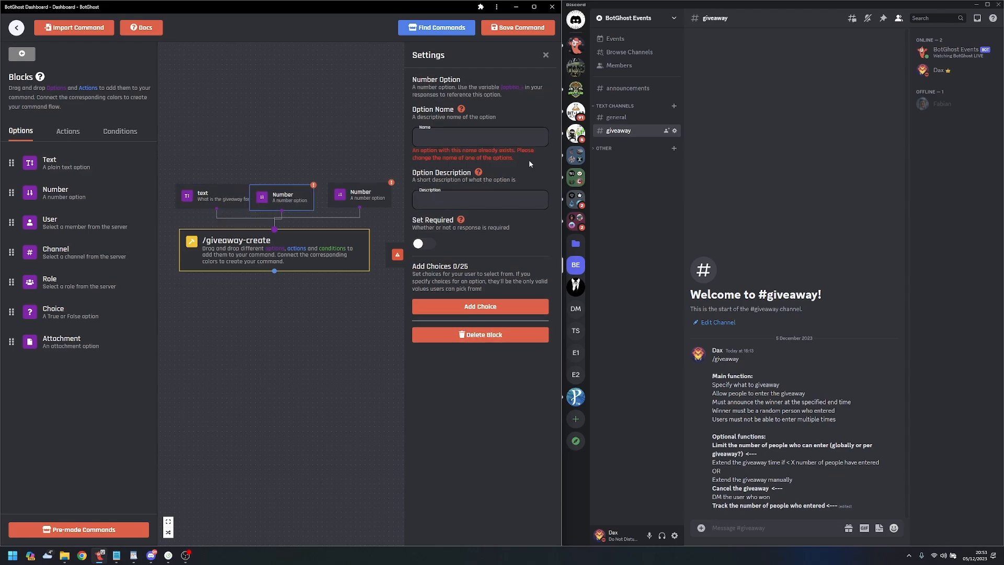
left_click(466, 139)
type("time")
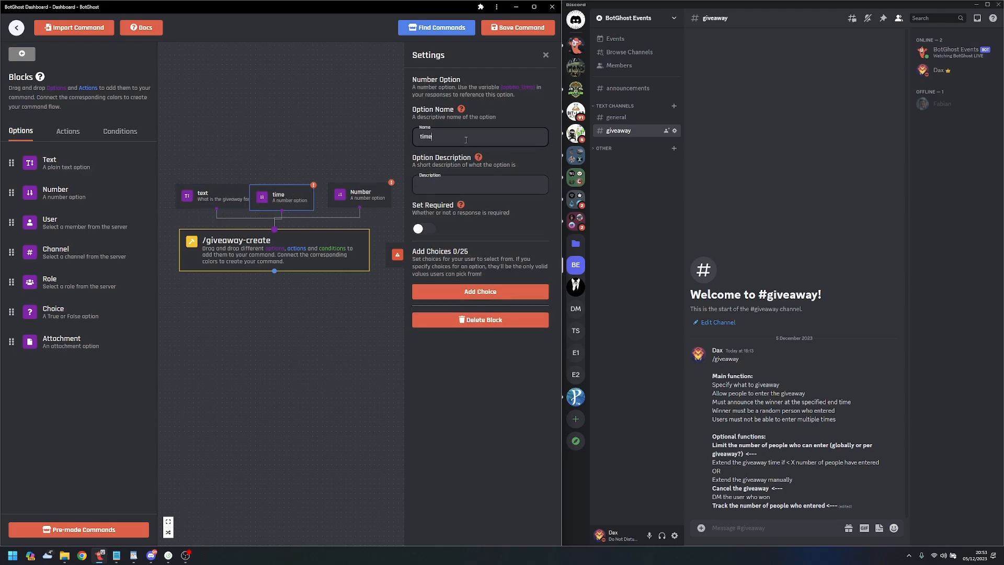
left_click_drag(238, 199, 219, 205)
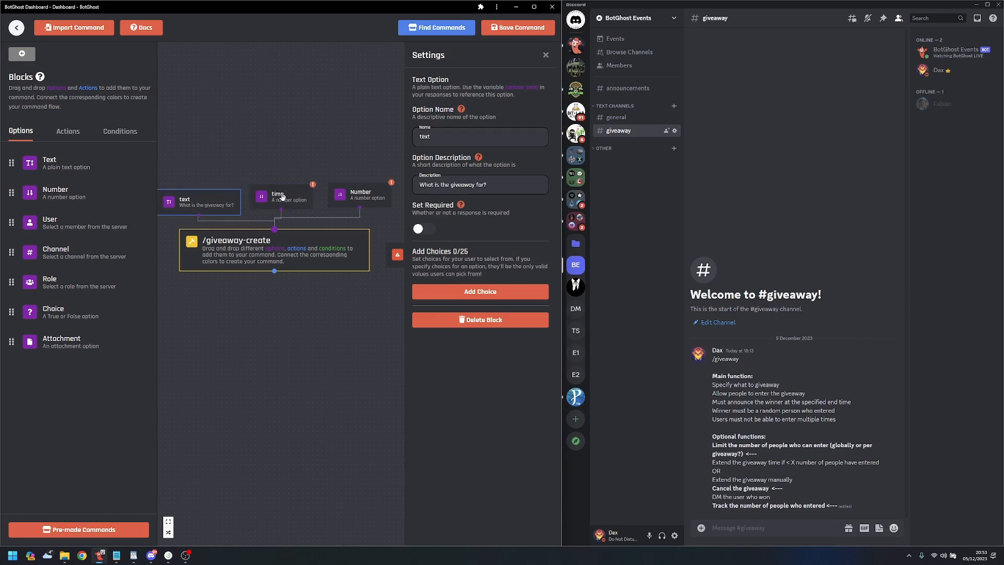
left_click_drag(283, 197, 284, 198)
left_click(492, 186)
type("H")
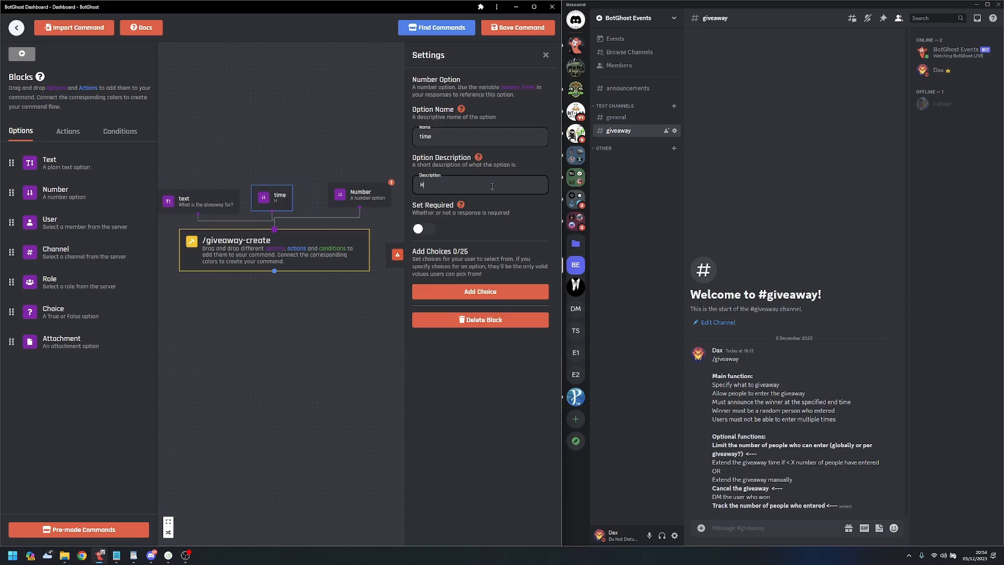
type("ow long should the give")
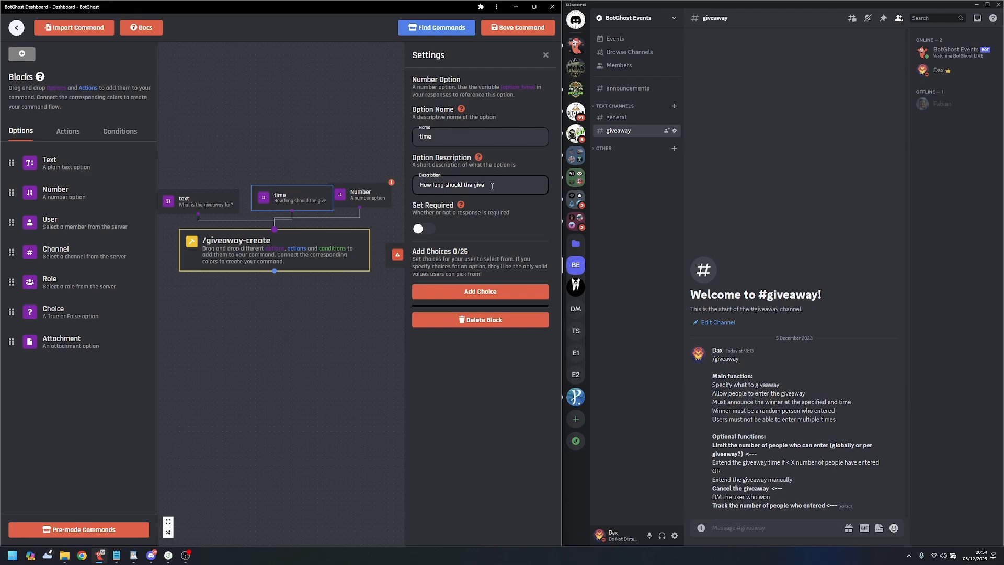
type("away run for")
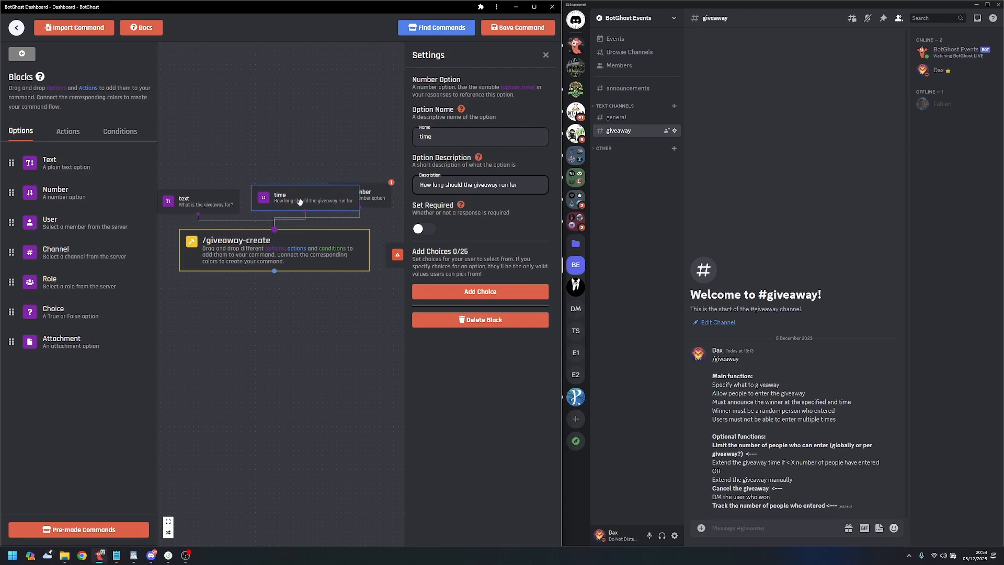
left_click_drag(311, 201, 281, 195)
- Name the second Number option "limit" and describe it as "How many people should be able to enter?"
left_click(361, 195)
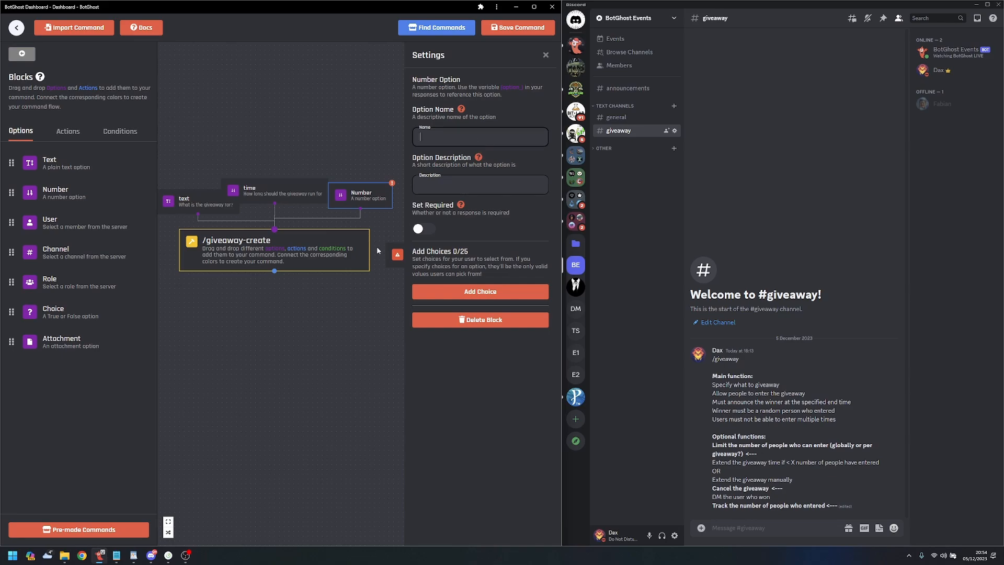
type("limit")
left_click(444, 178)
type("H")
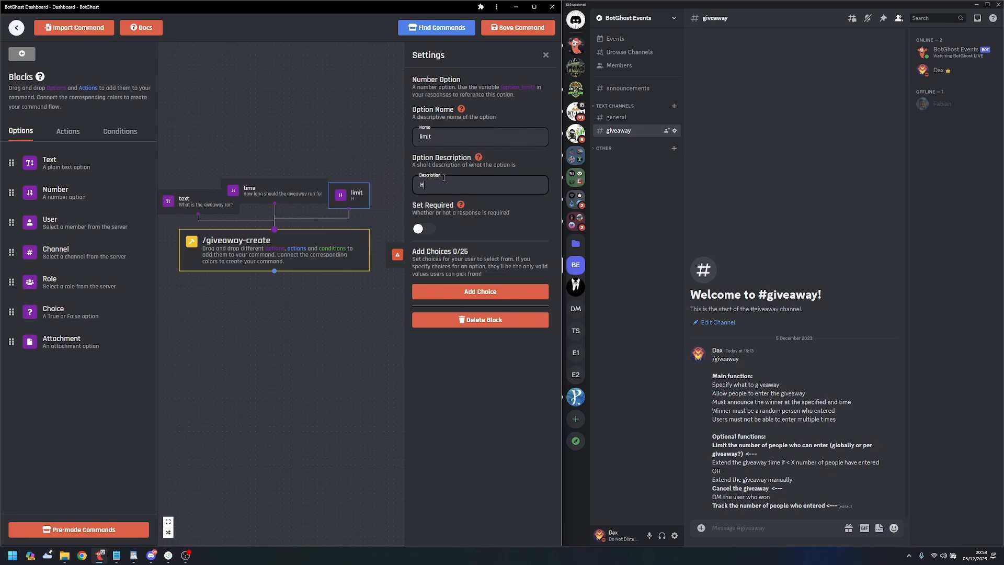
type("ow many people sh")
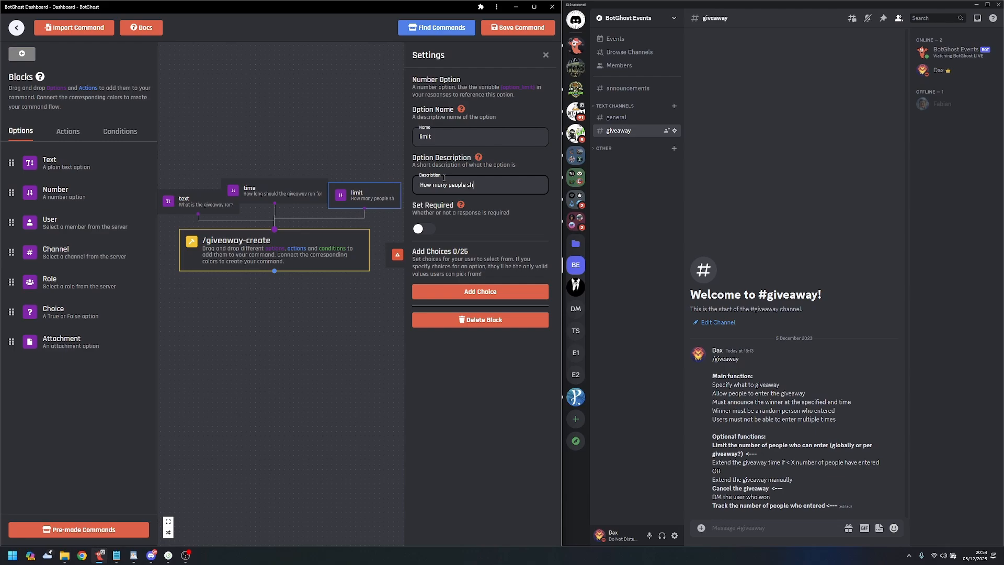
type("ould be able to enter?")
- Add a question mark to the end of the time option's description and close its settings
left_click(304, 189)
left_click(522, 190)
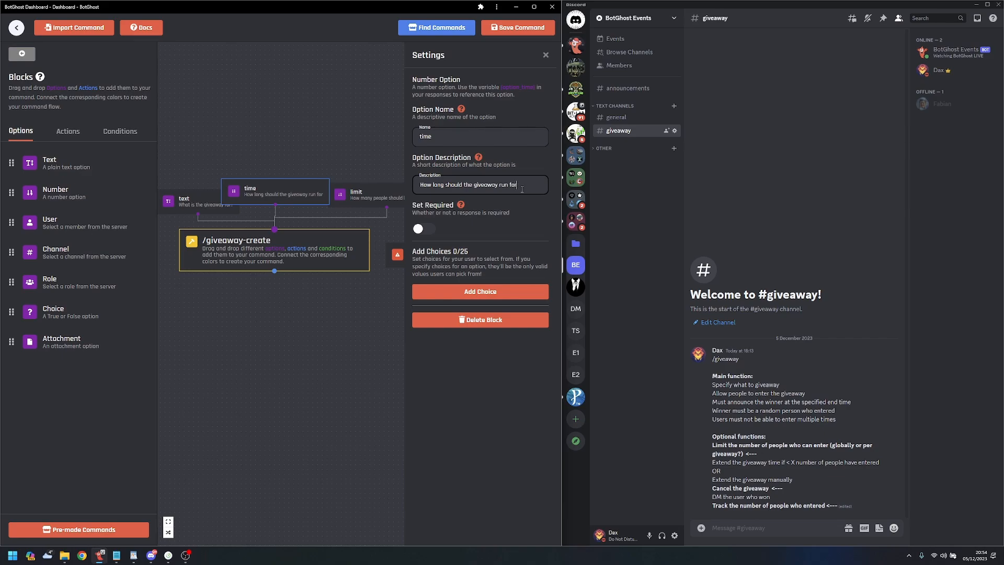
type("?")
left_click(326, 141)
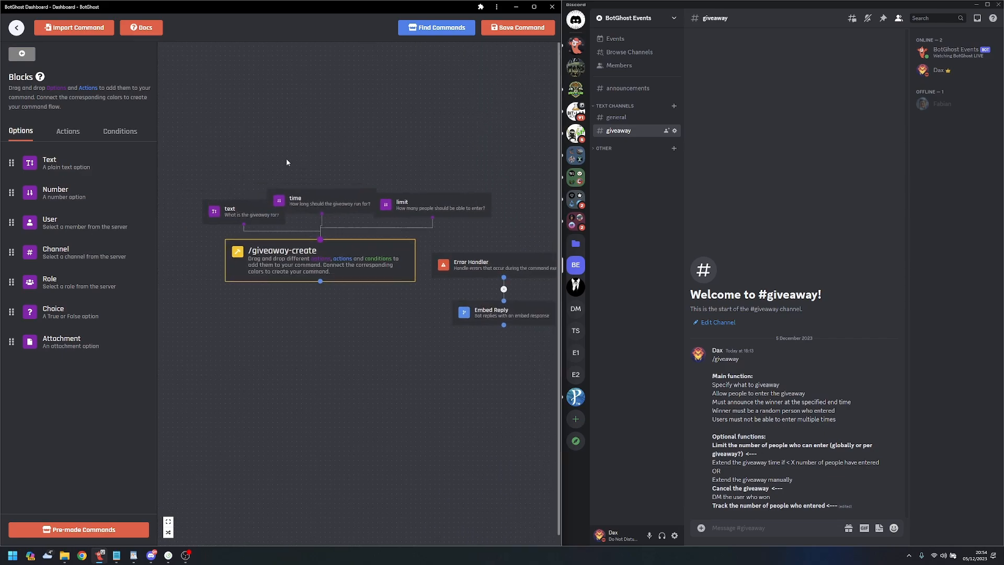
- Make the text and time options required
scroll(356, 148, "up", 1)
left_click_drag(378, 154, 395, 107)
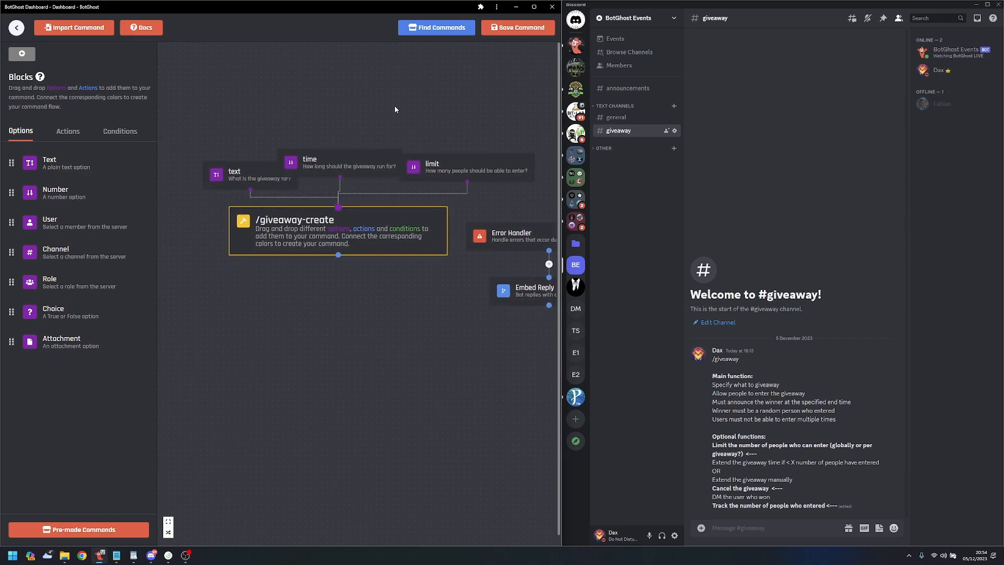
left_click(240, 172)
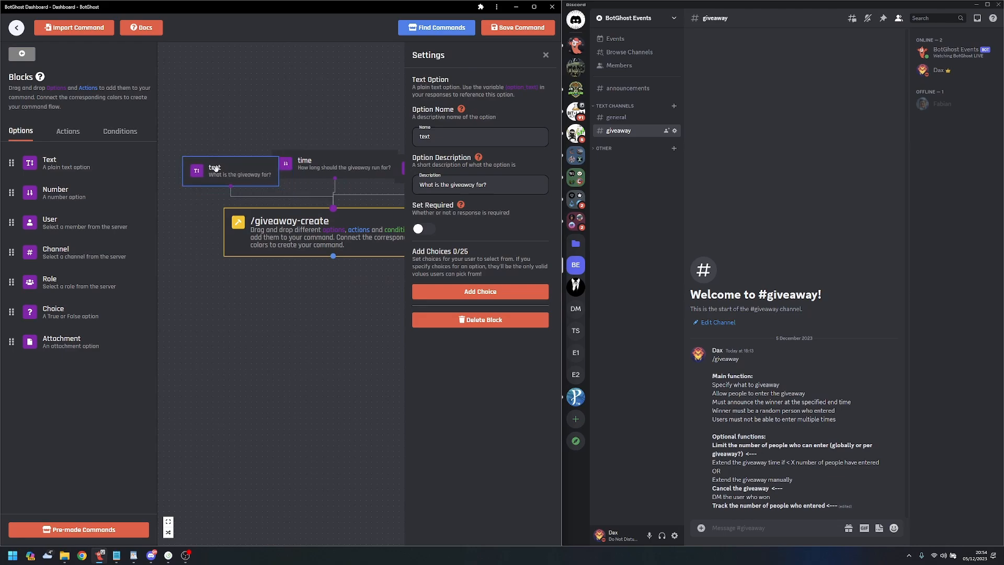
left_click(426, 231)
left_click(356, 164)
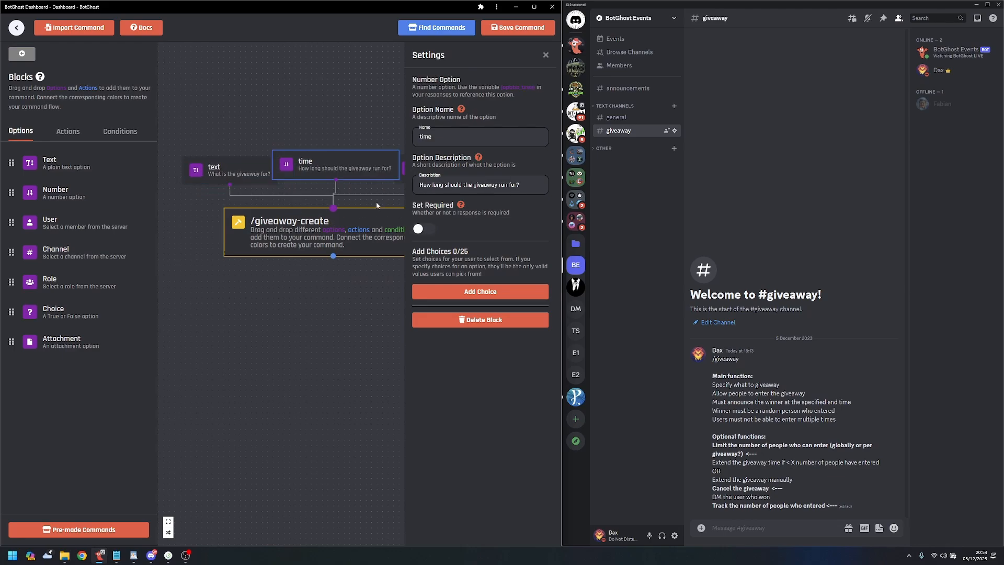
left_click(424, 230)
left_click_drag(388, 286, 331, 332)
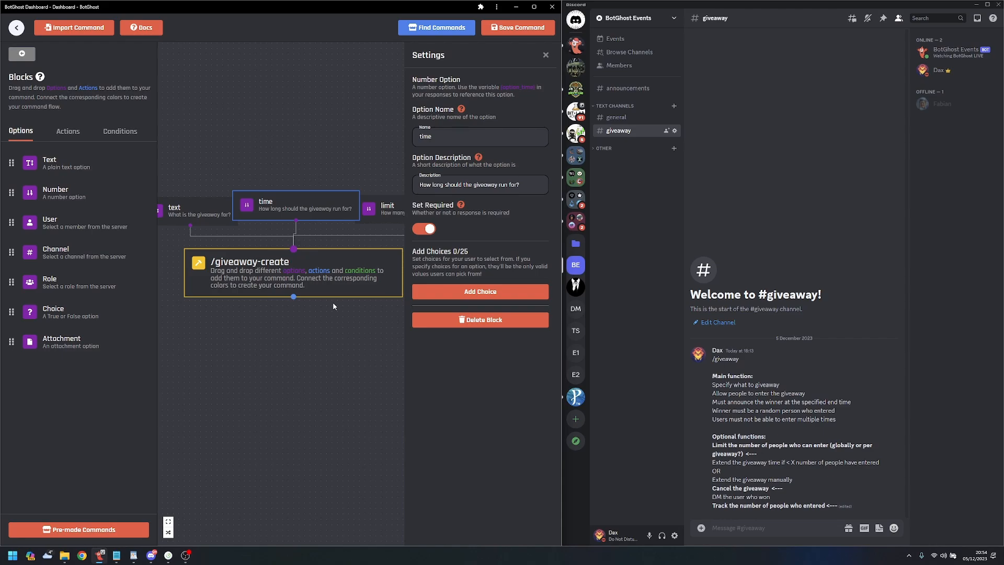
left_click_drag(366, 337, 316, 353)
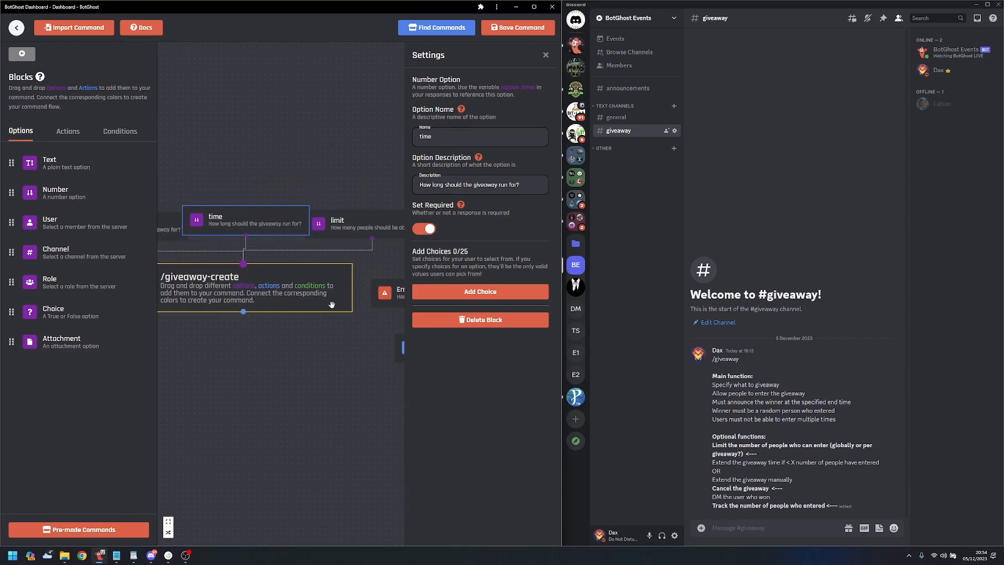
left_click(333, 222)
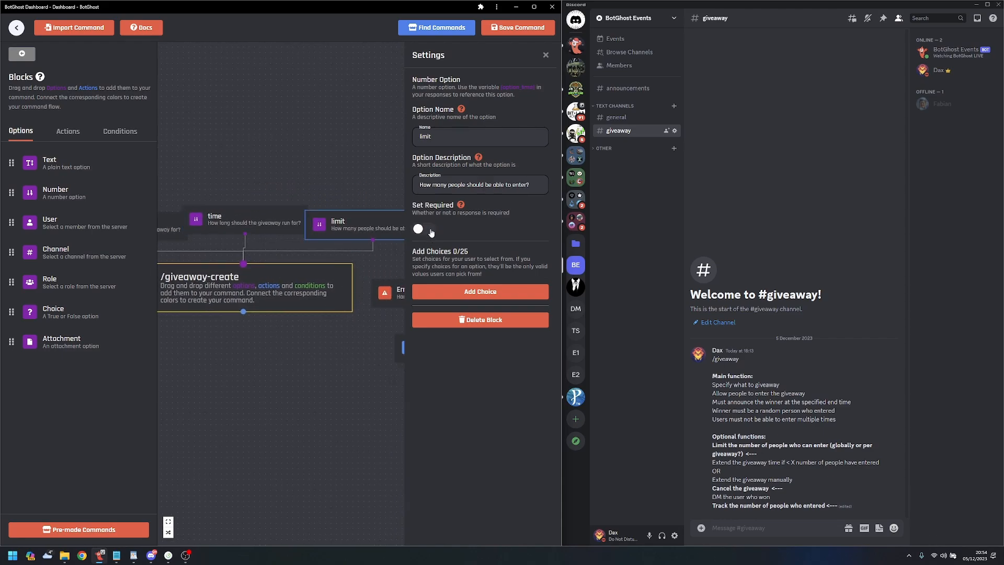
left_click(429, 231)
left_click(427, 230)
- Auto-arrange the blocks of the /giveaway-create command and close the limit option's settings
left_click(168, 534)
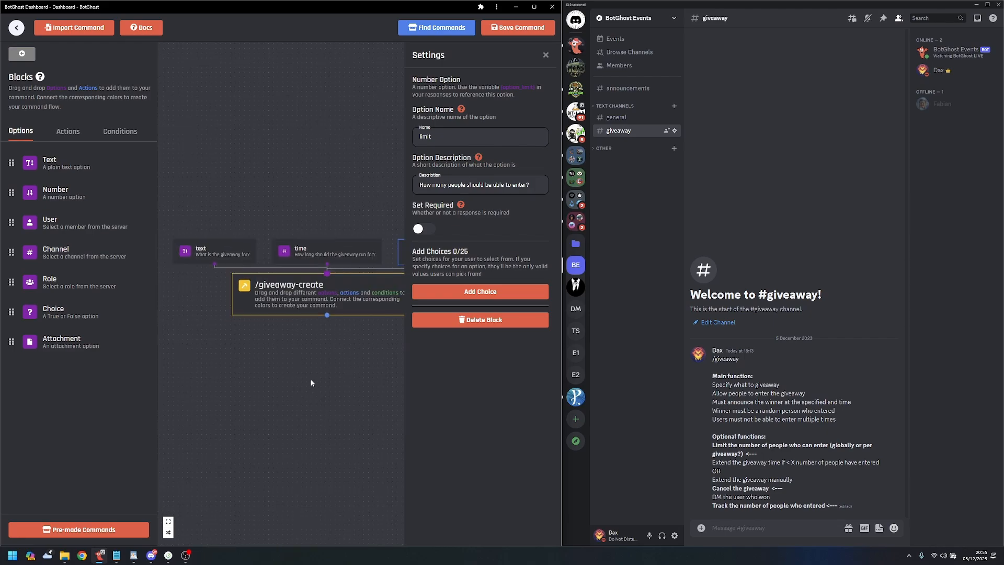
left_click_drag(275, 375, 324, 402)
scroll(306, 400, "up", 3)
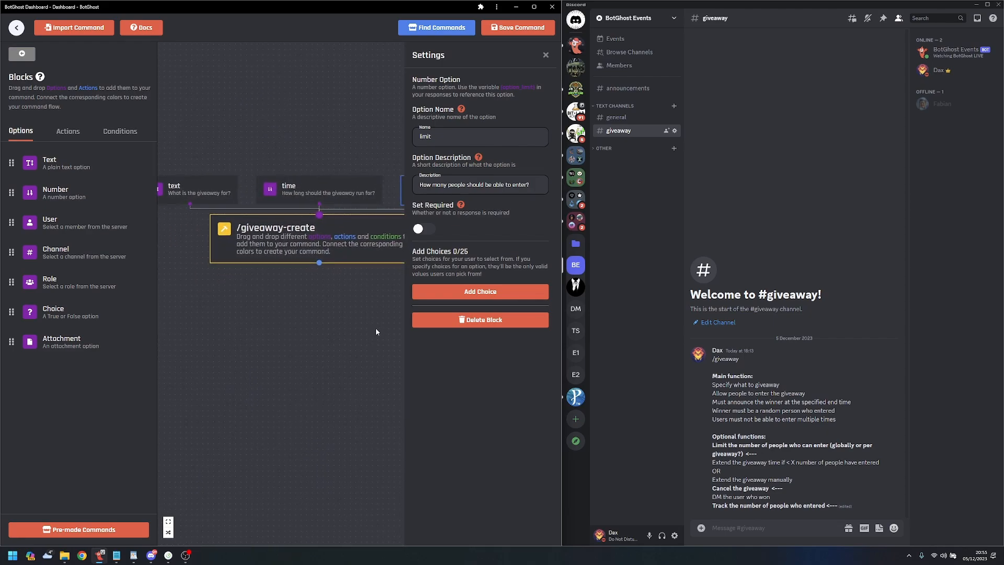
left_click(541, 34)
left_click(126, 28)
left_click(282, 157)
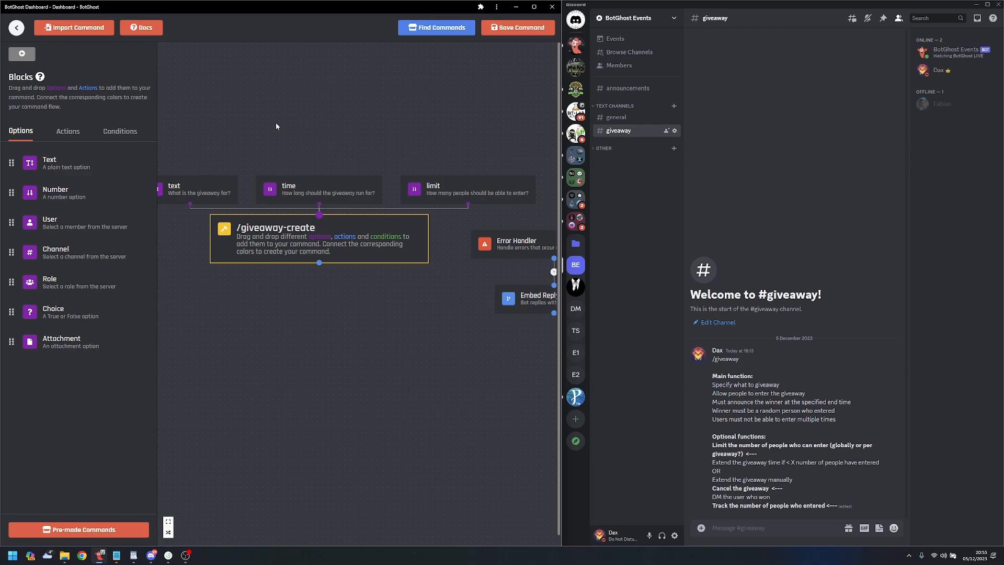
- Switch to Discord and post the note "Collections (arrays)" in the giveaway channel
left_click(795, 530)
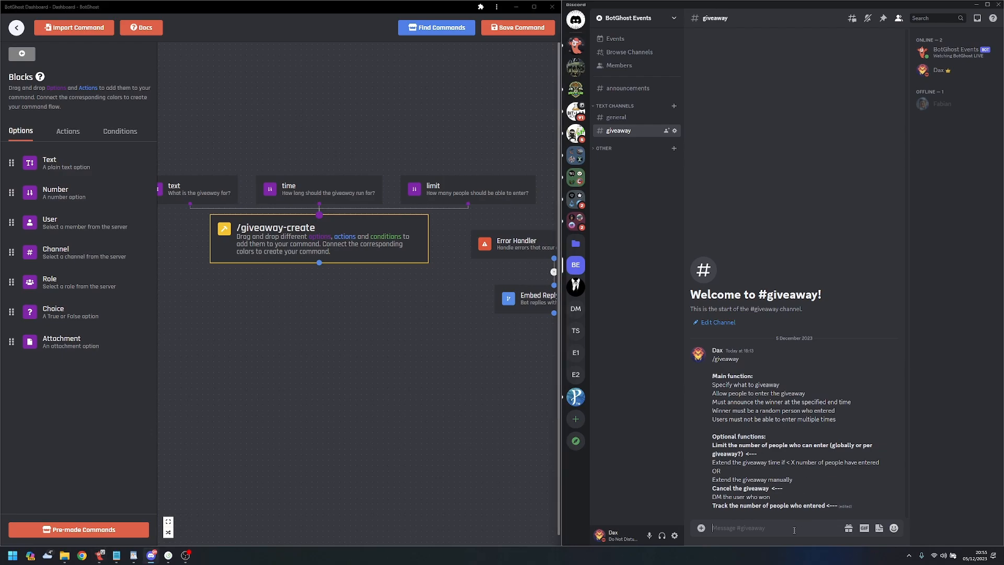
type("Co")
type("llections")
type(" (a")
type("rrays)")
key("Left")
type("s")
key("Return")
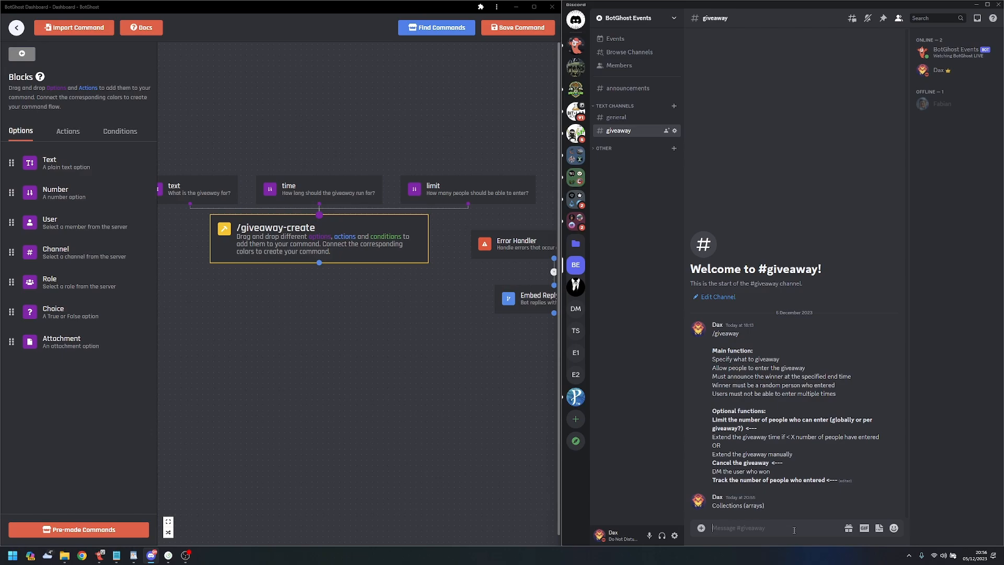
- Switch back to BotGhost, leave the command builder and open the bot's Data Storage page
left_click(16, 28)
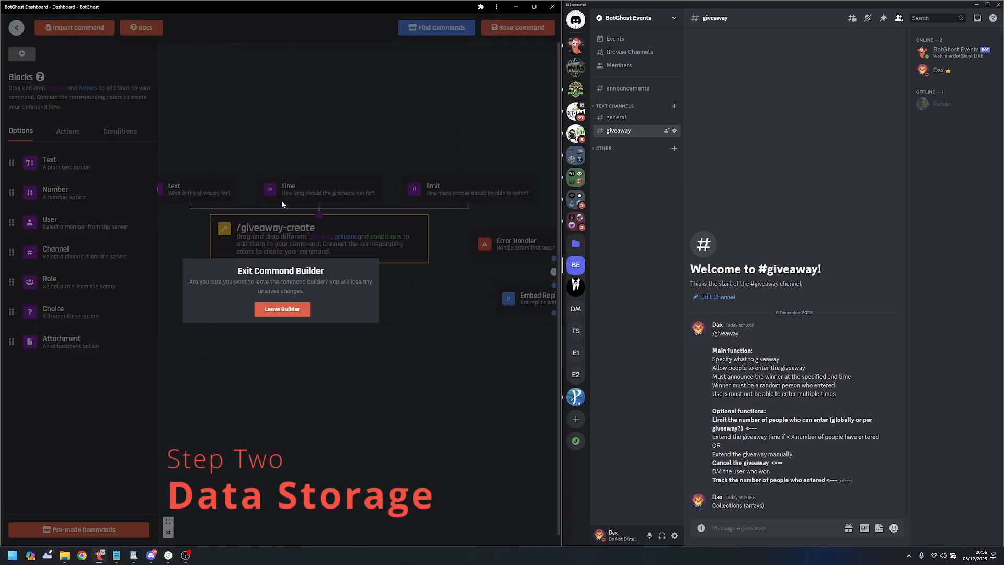
left_click(291, 307)
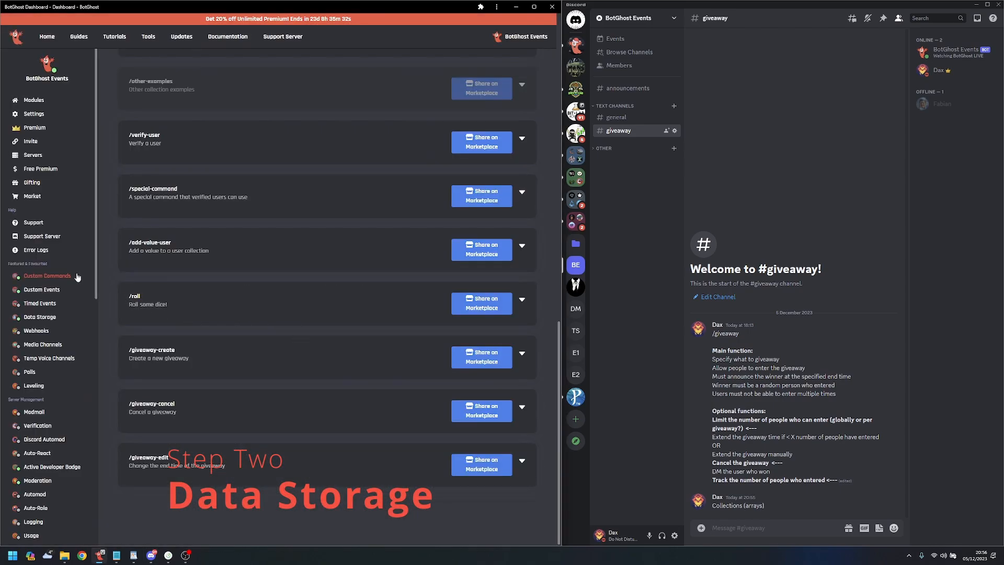
left_click(42, 317)
- Name the new custom variable giveaway_tracker and set its variable type to Collection
left_click(282, 246)
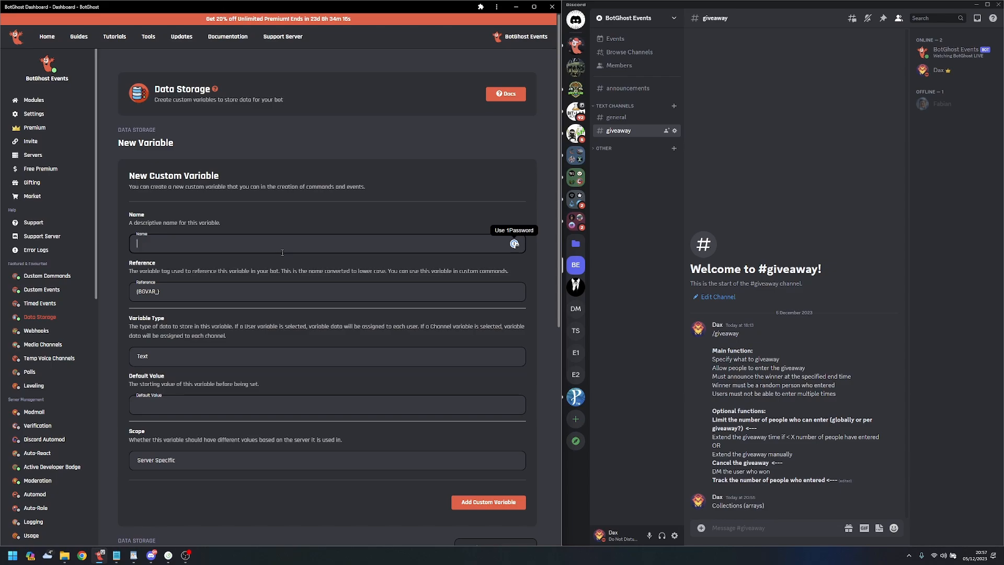
type("giveaway_")
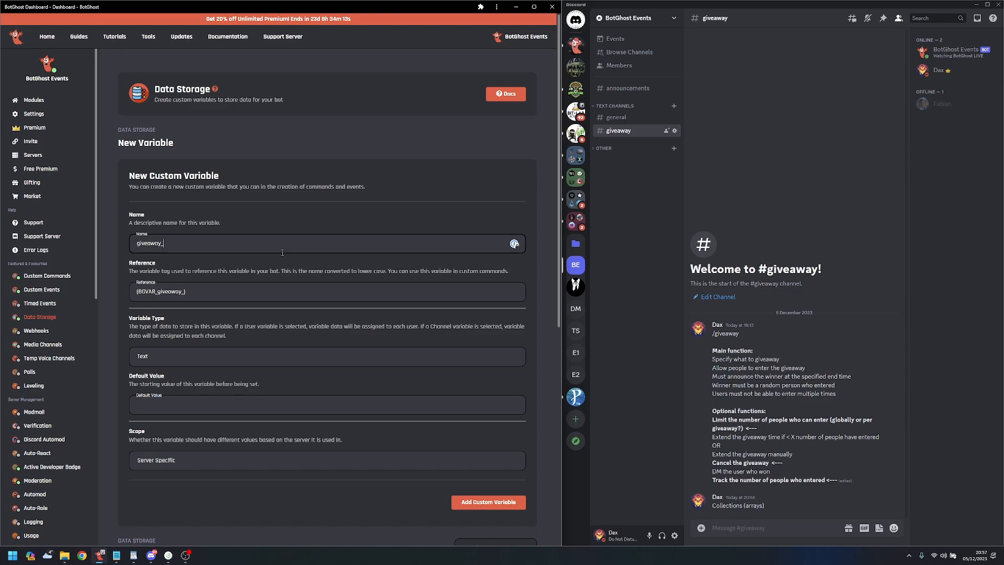
type("tracker")
left_click(200, 360)
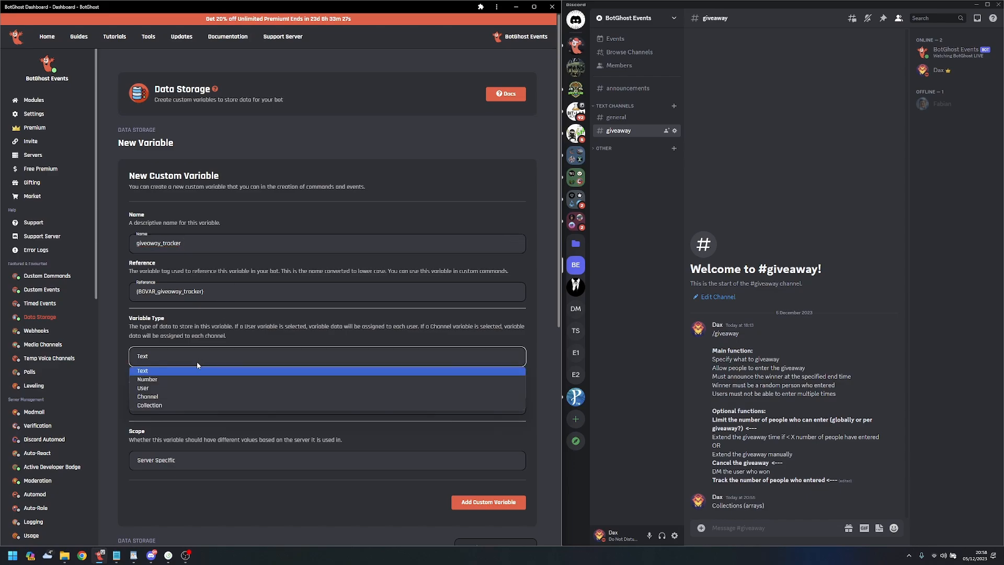
left_click(174, 405)
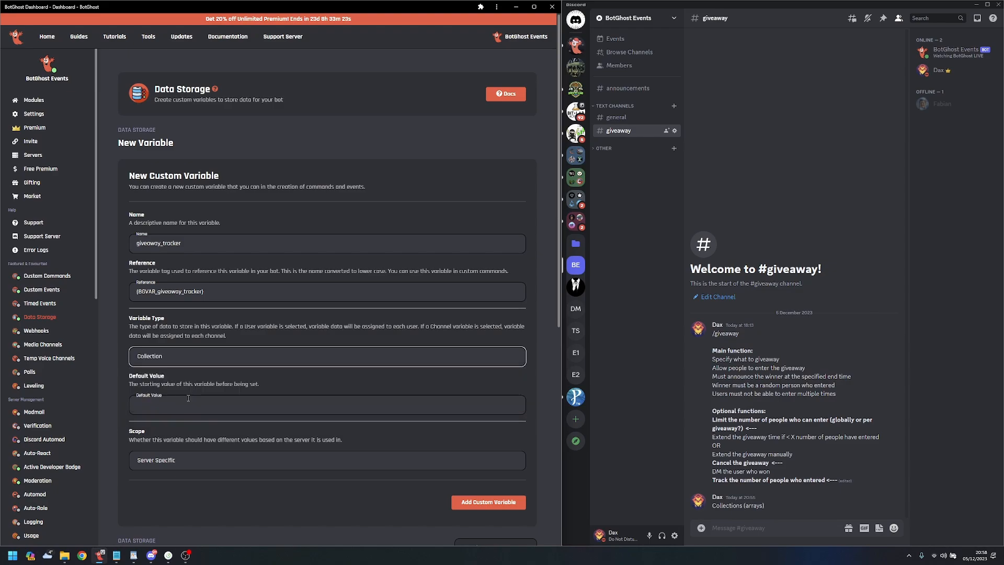
- Try the User variable type with Collection as its user data type, and return the variable type to Collection
left_click(176, 360)
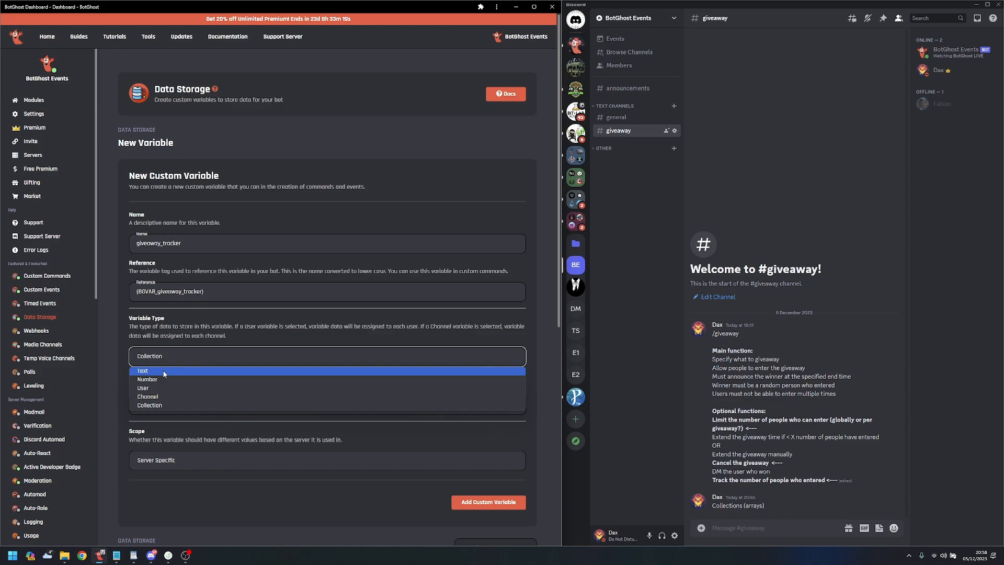
left_click(173, 406)
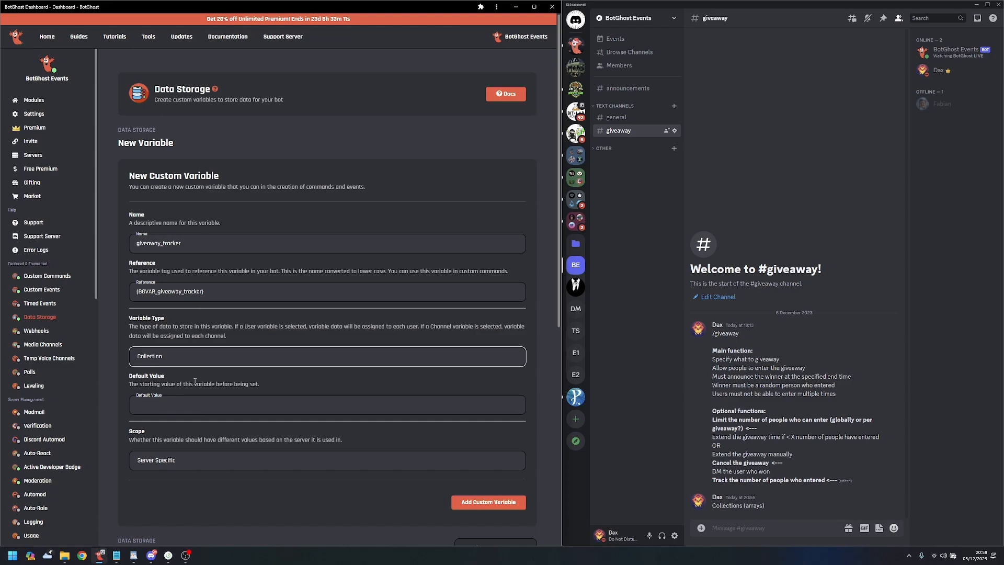
left_click(188, 387)
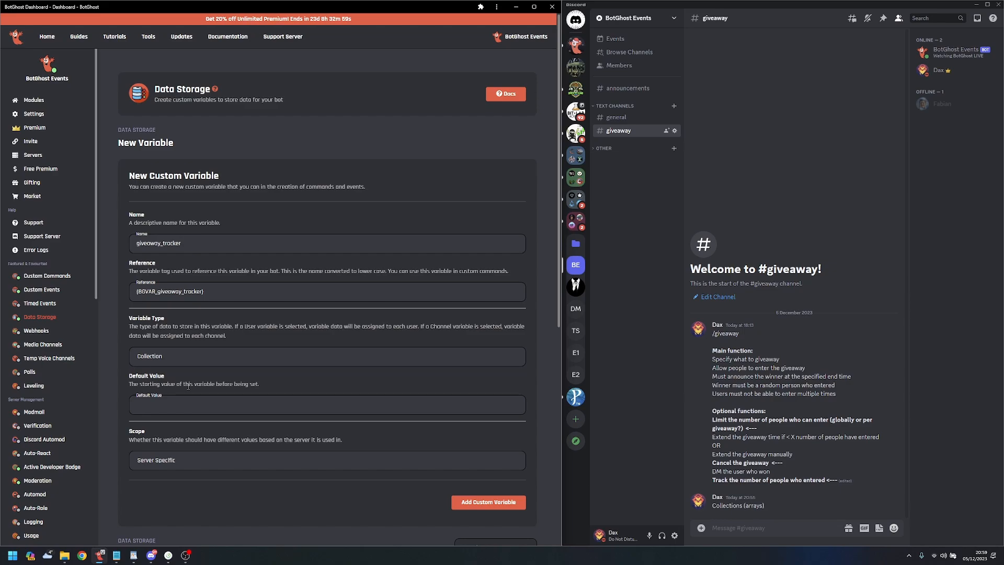
left_click(161, 363)
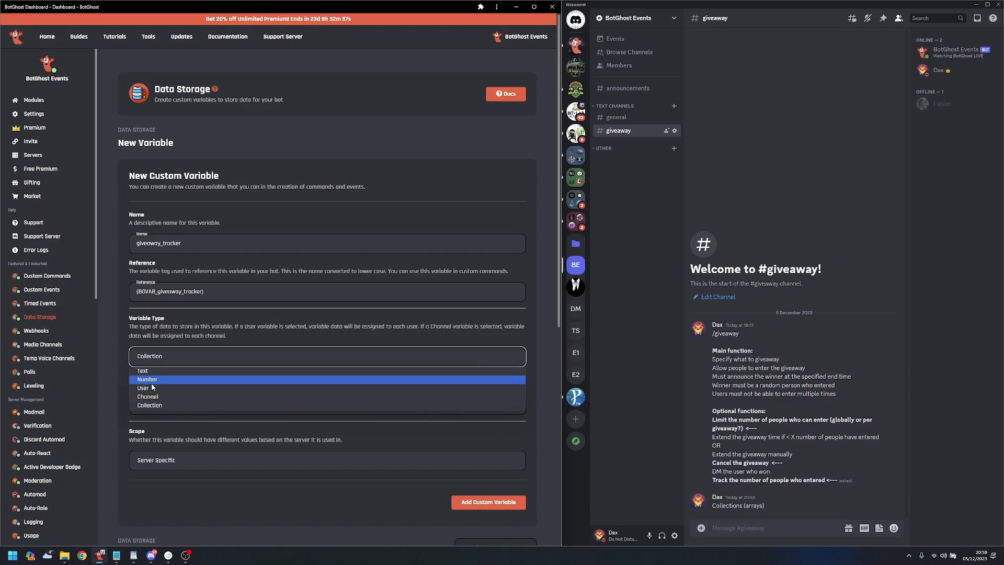
left_click(152, 382)
left_click(167, 404)
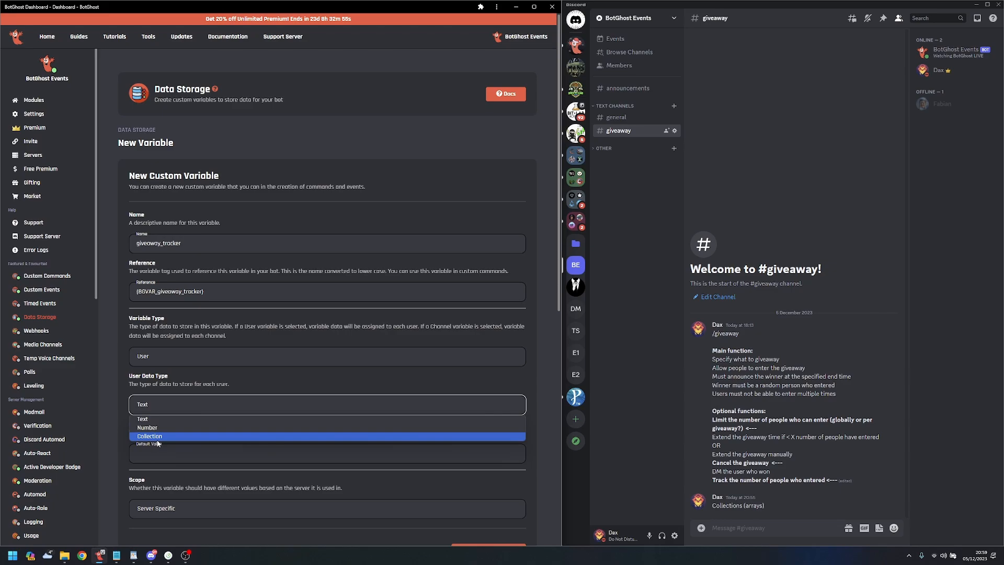
left_click(158, 439)
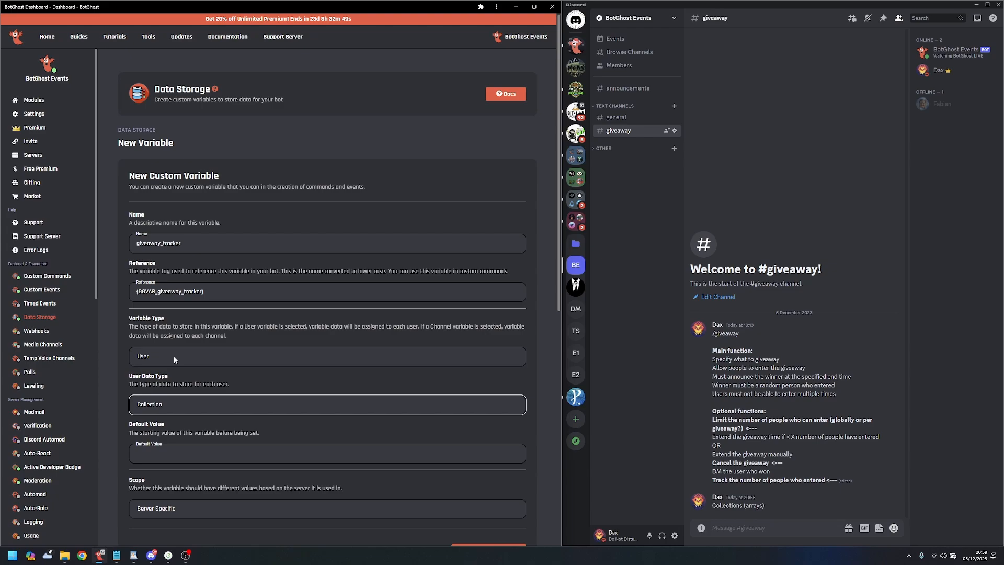
left_click(173, 357)
left_click(174, 403)
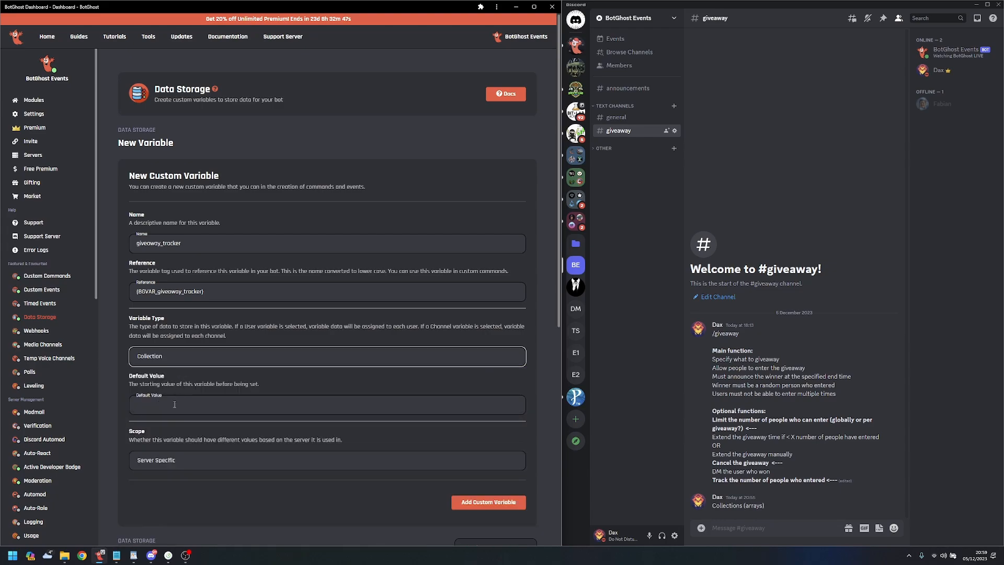
- Give giveaway_tracker the default value 0,null,null, and add and save it as a custom variable
left_click(175, 405)
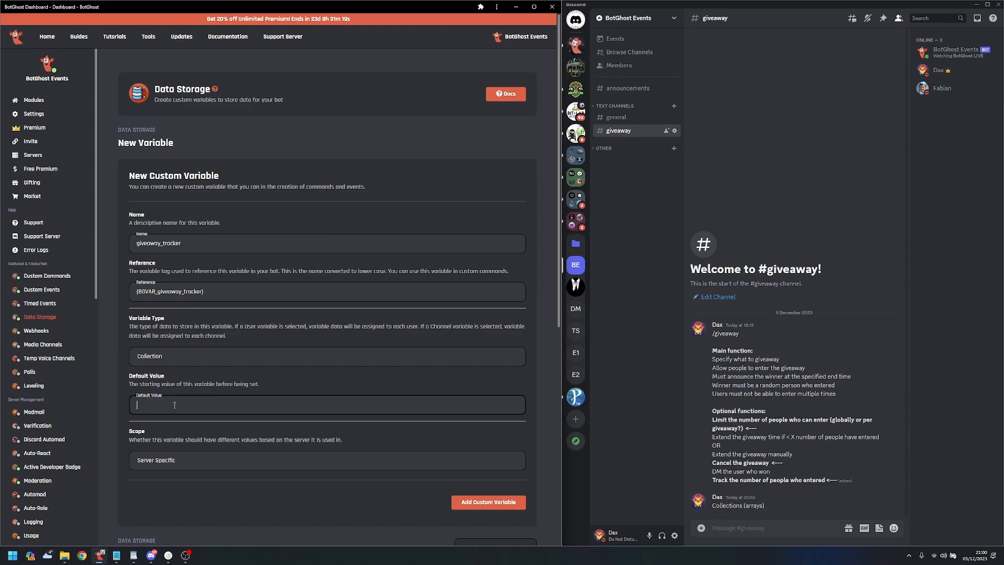
type("0")
key("BackSpace")
type("null")
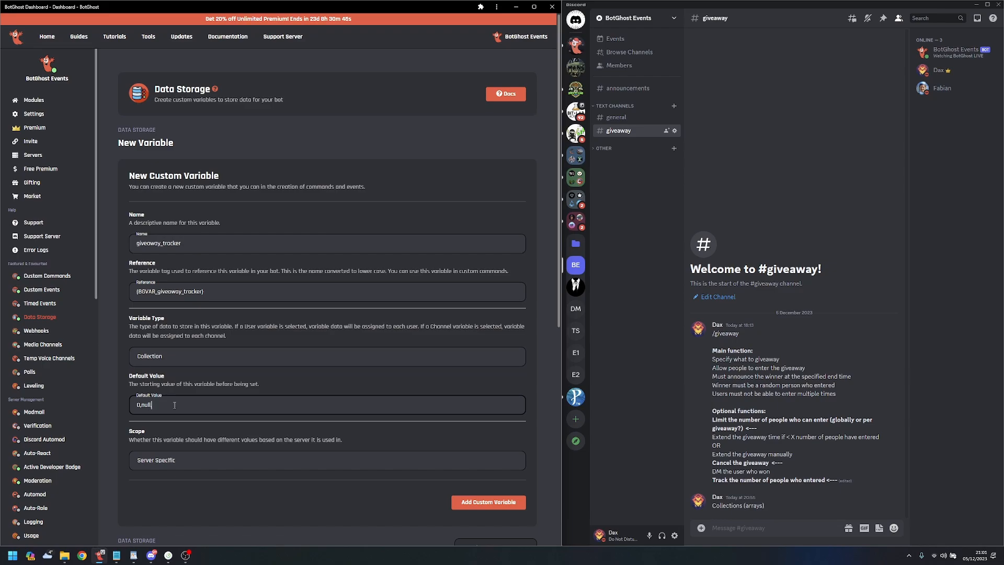
type(",null")
left_click(490, 503)
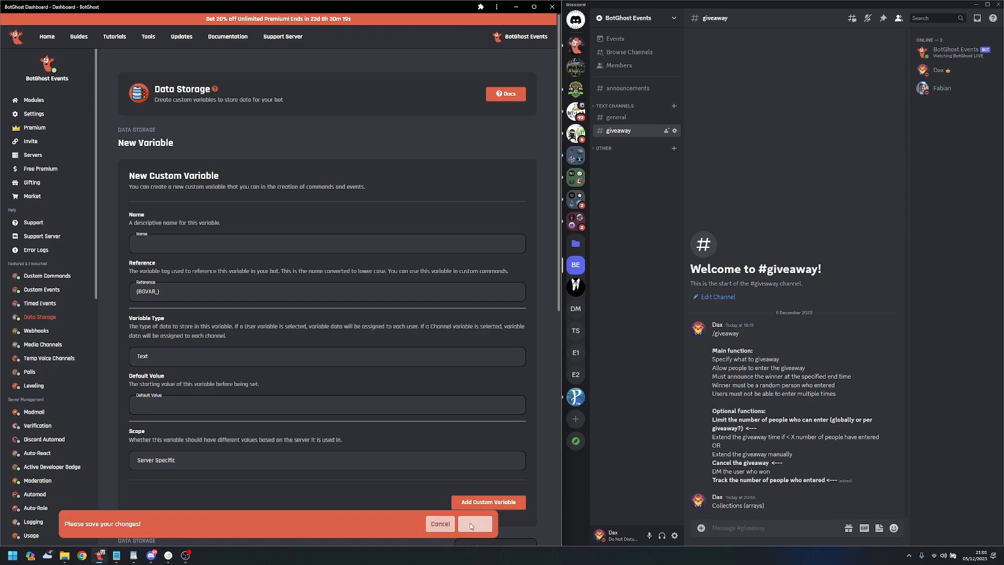
left_click(471, 525)
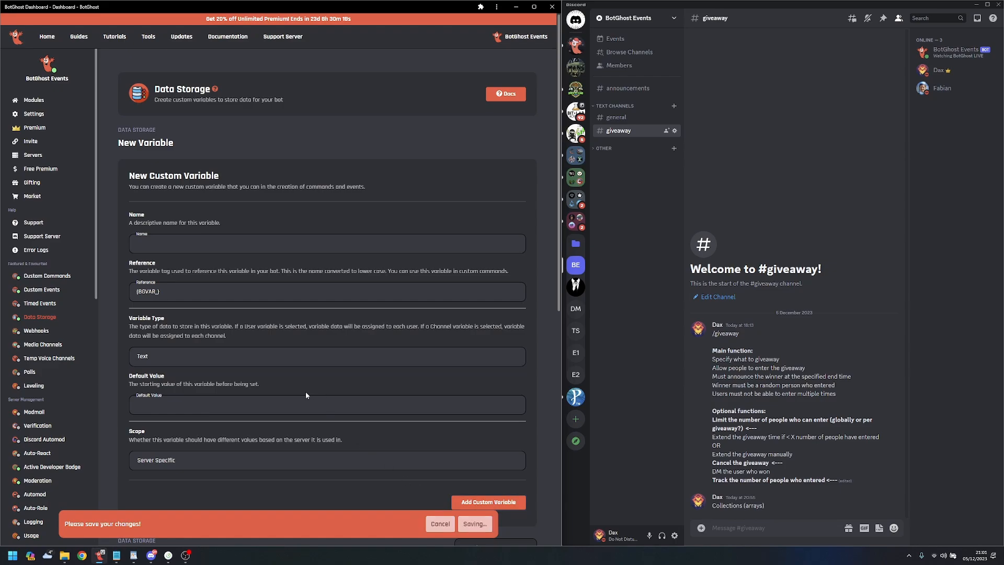
- Add a custom variable named giveaway_users of type Collection, leaving its default value empty
left_click(162, 242)
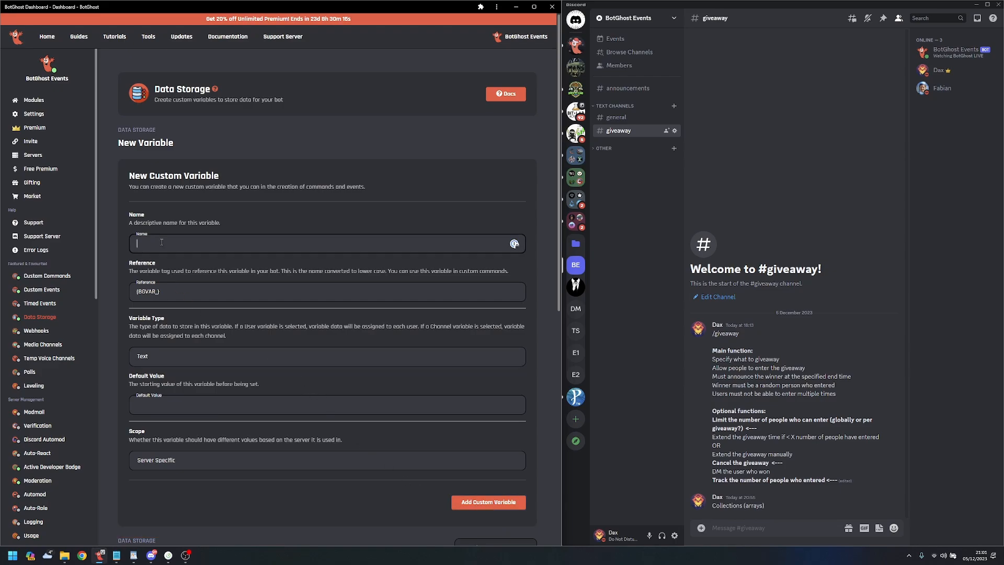
type("giveaway_user")
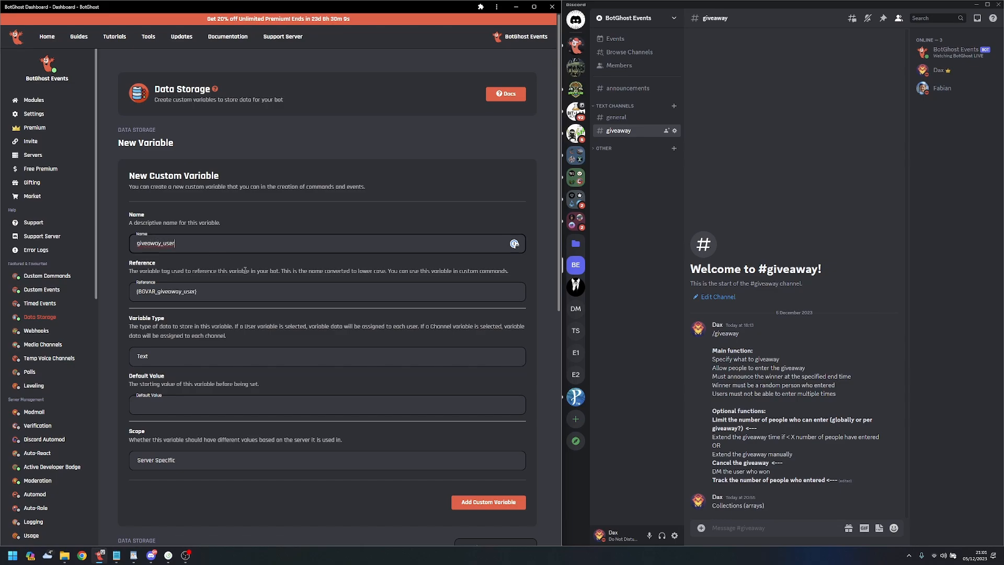
type("s")
left_click(175, 358)
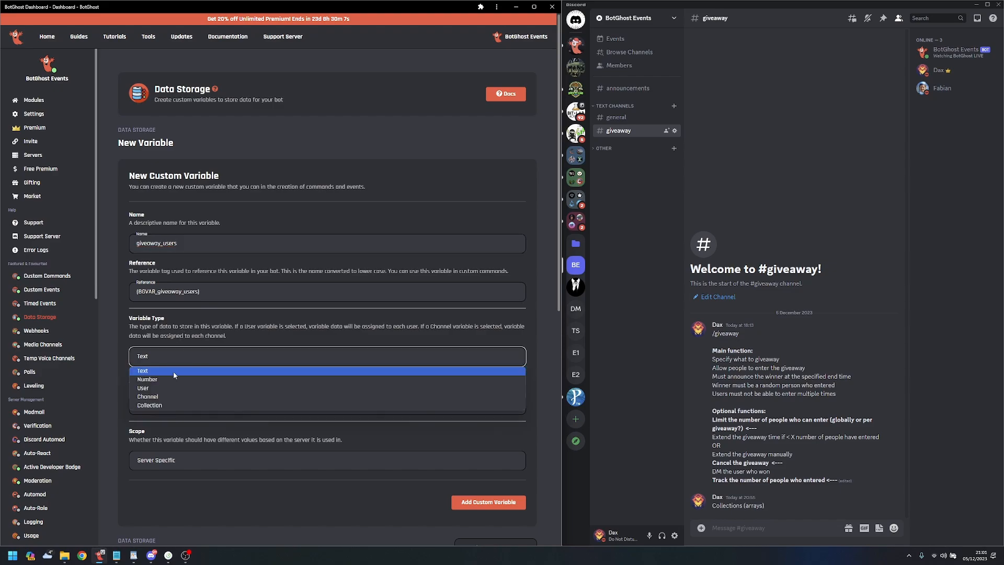
left_click(174, 404)
left_click(174, 402)
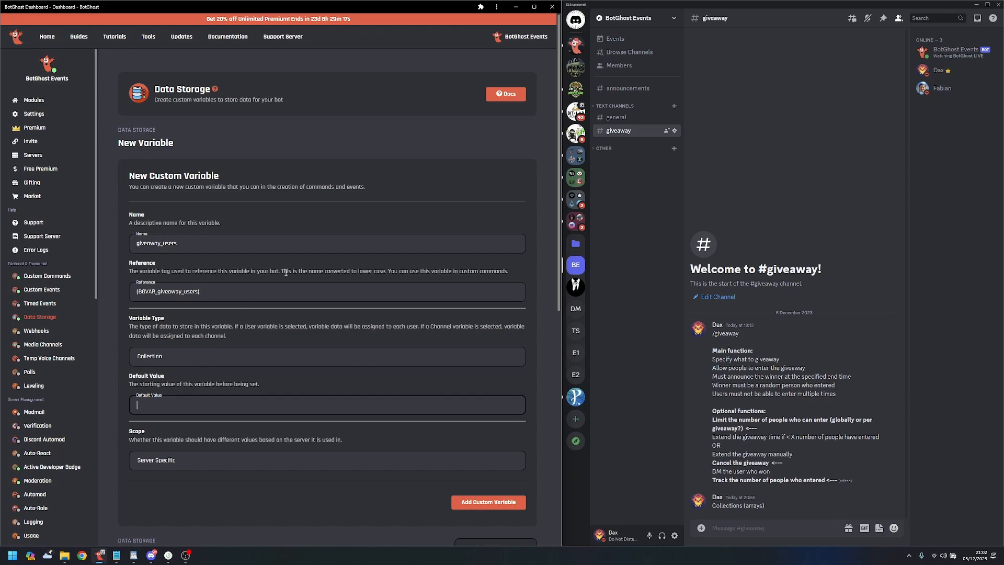
left_click(507, 505)
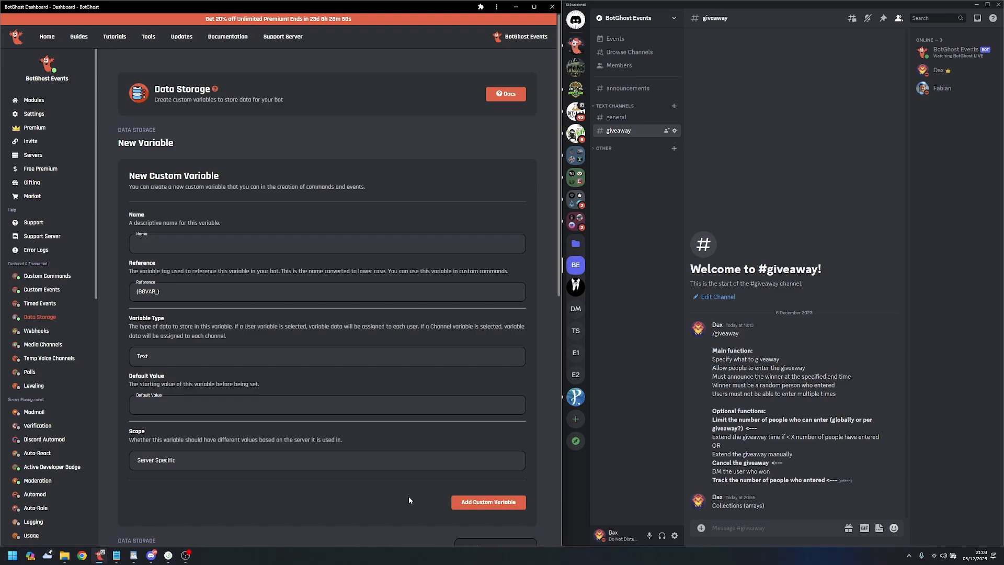
- Reopen the /giveaway-create command from the custom commands in the command builder
left_click(44, 277)
scroll(272, 281, "down", 15)
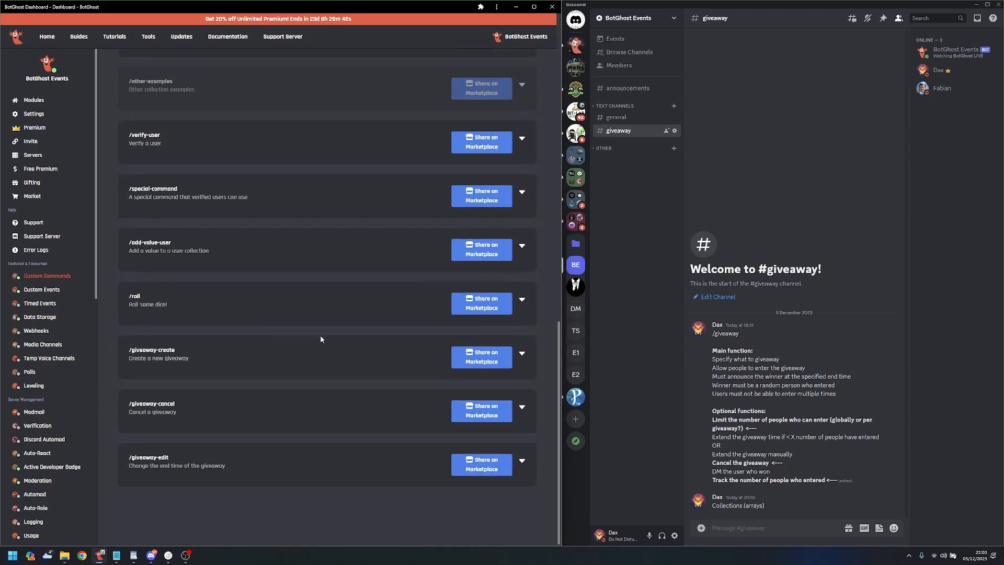
left_click(189, 364)
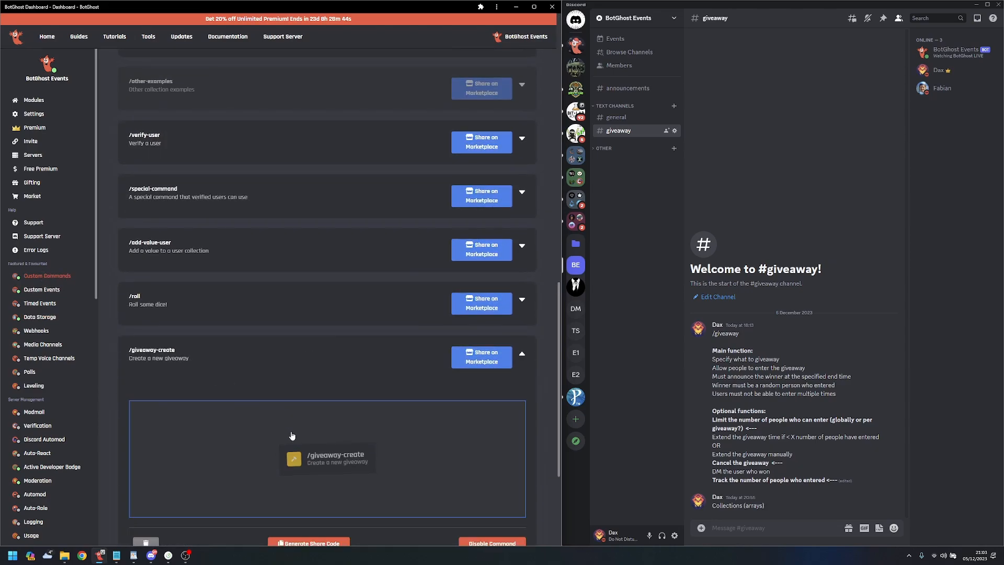
left_click(226, 434)
scroll(302, 386, "up", 3)
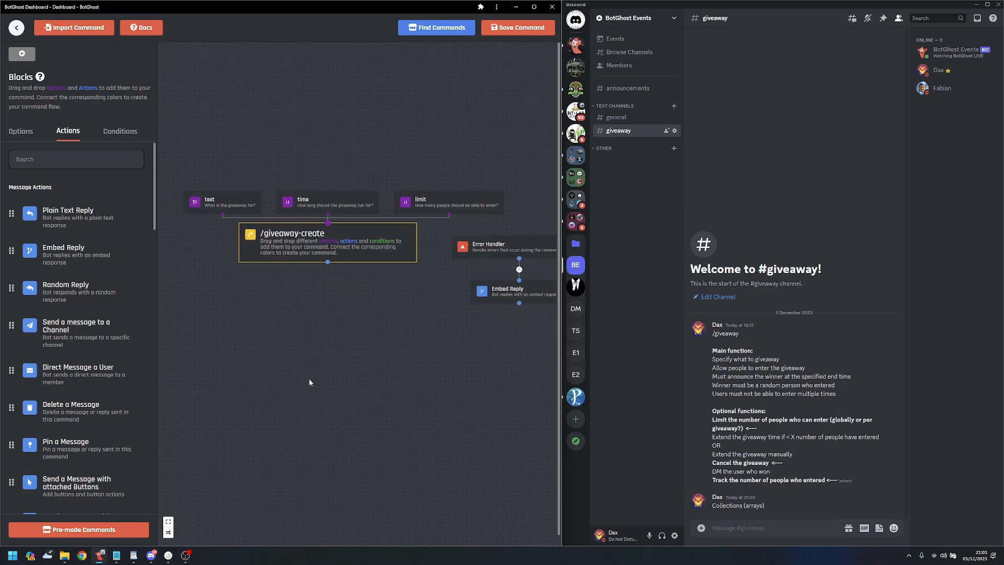
scroll(344, 391, "down", 3)
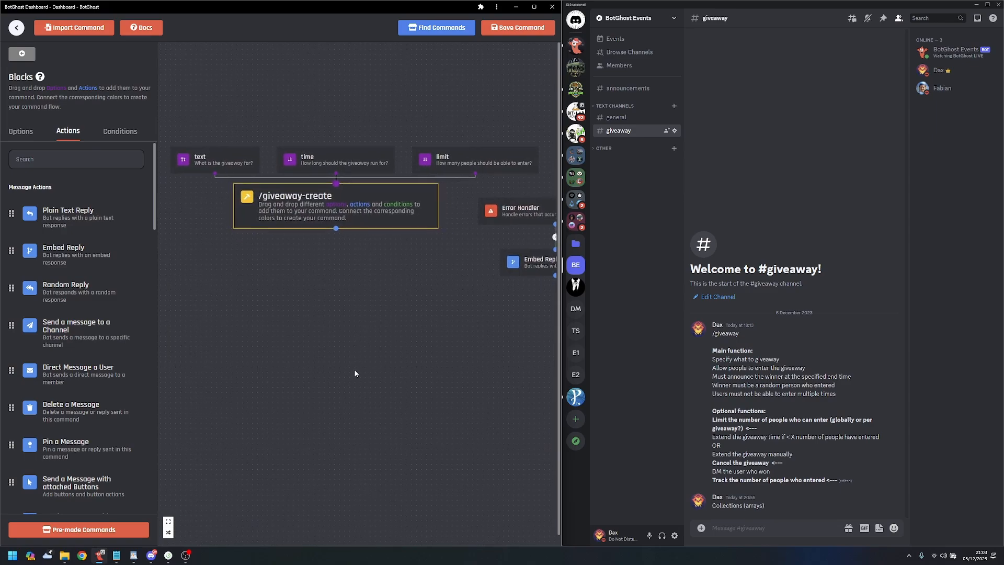
left_click_drag(372, 396, 379, 388)
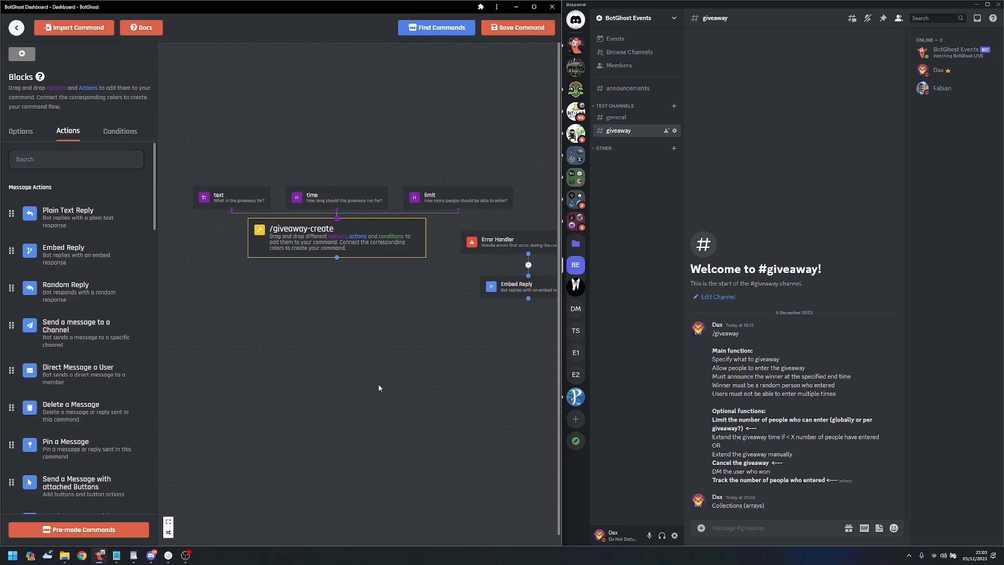
scroll(347, 372, "up", 2)
left_click_drag(328, 377, 326, 380)
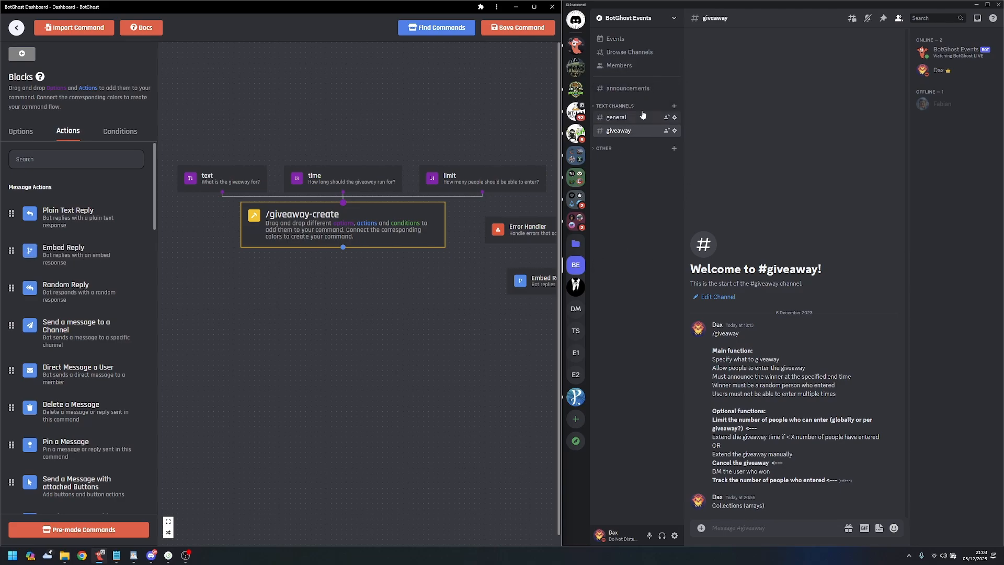
- Switch to Discord to view the announcements channel and return to the BotGhost command builder
left_click(627, 88)
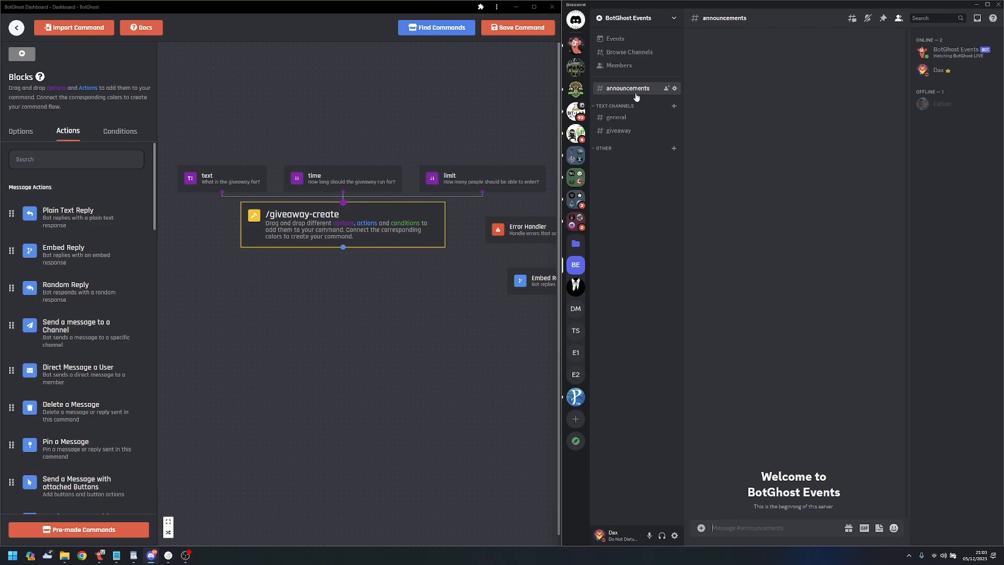
left_click(410, 338)
- Add a Send a Message with attached Buttons action below /giveaway-create and connect it to the command
left_click(367, 239)
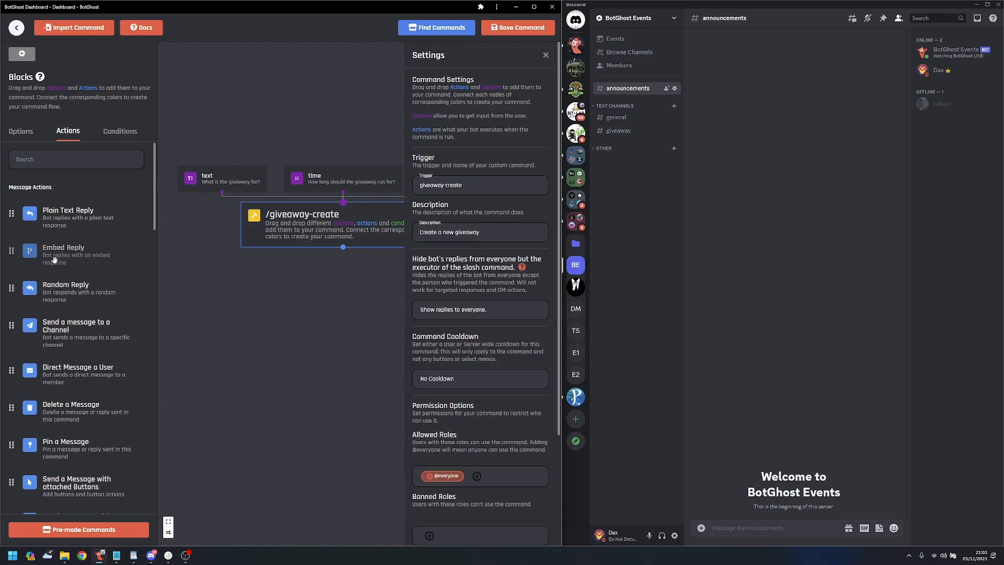
scroll(78, 330, "down", 2)
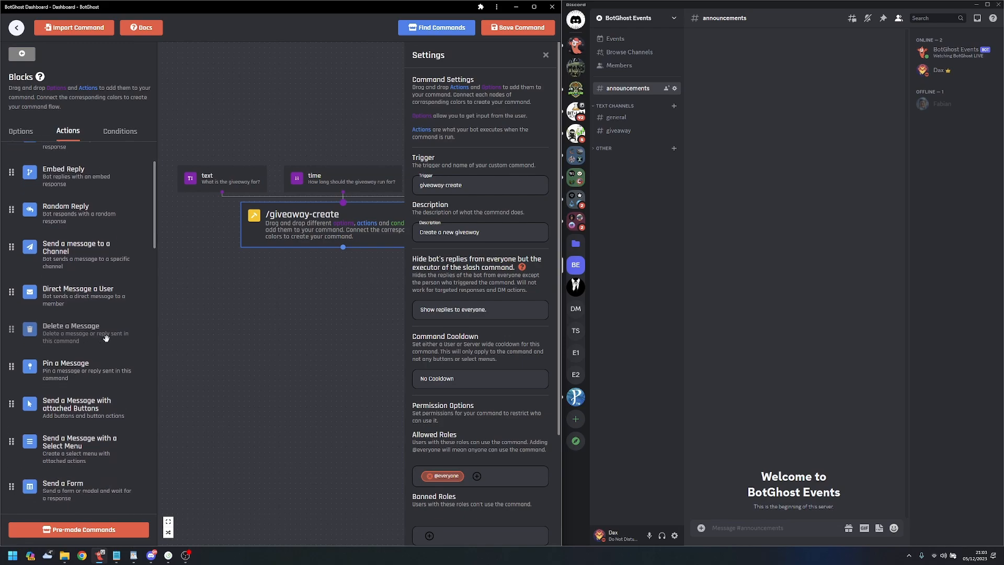
scroll(106, 338, "down", 1)
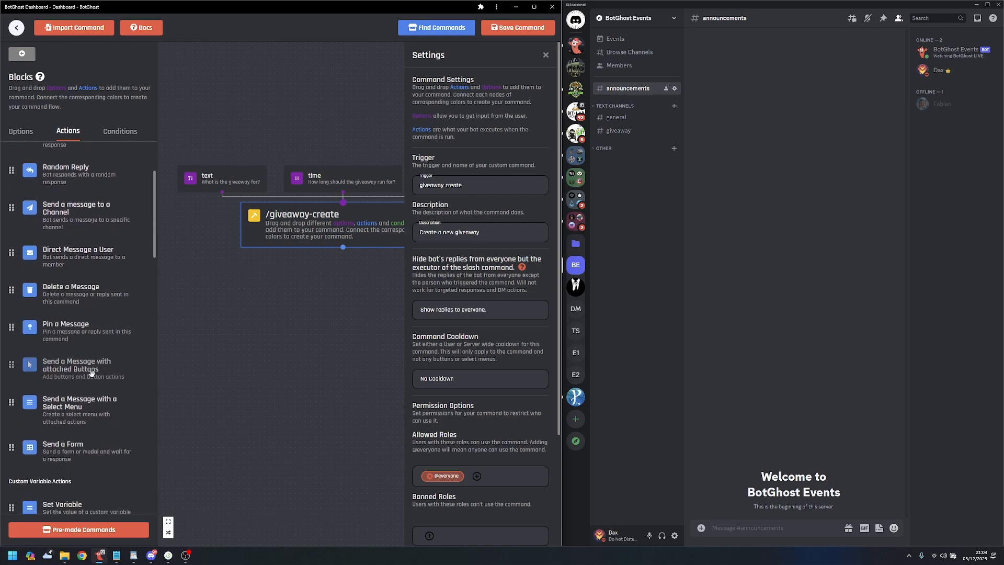
left_click_drag(92, 373, 297, 293)
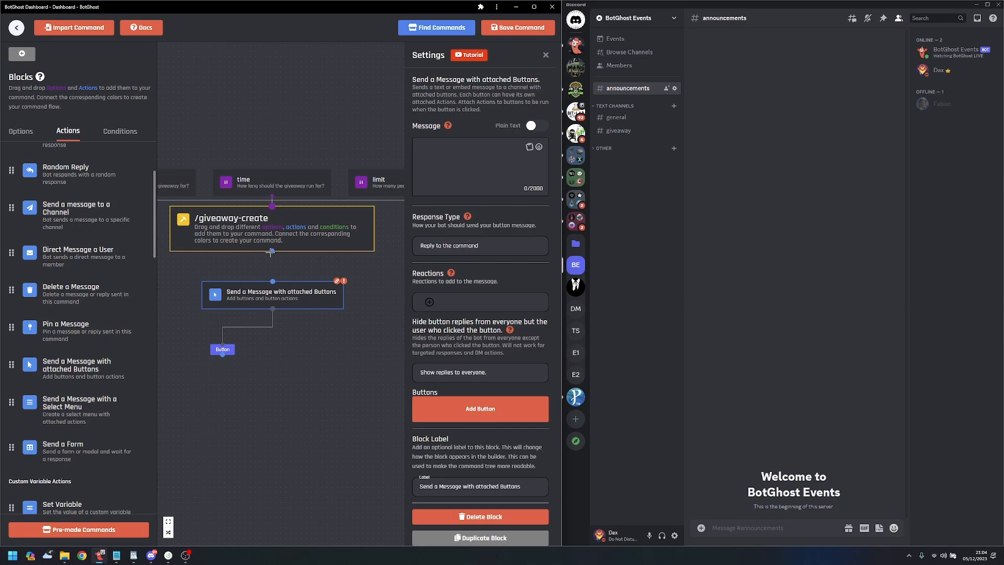
left_click_drag(270, 252, 284, 284)
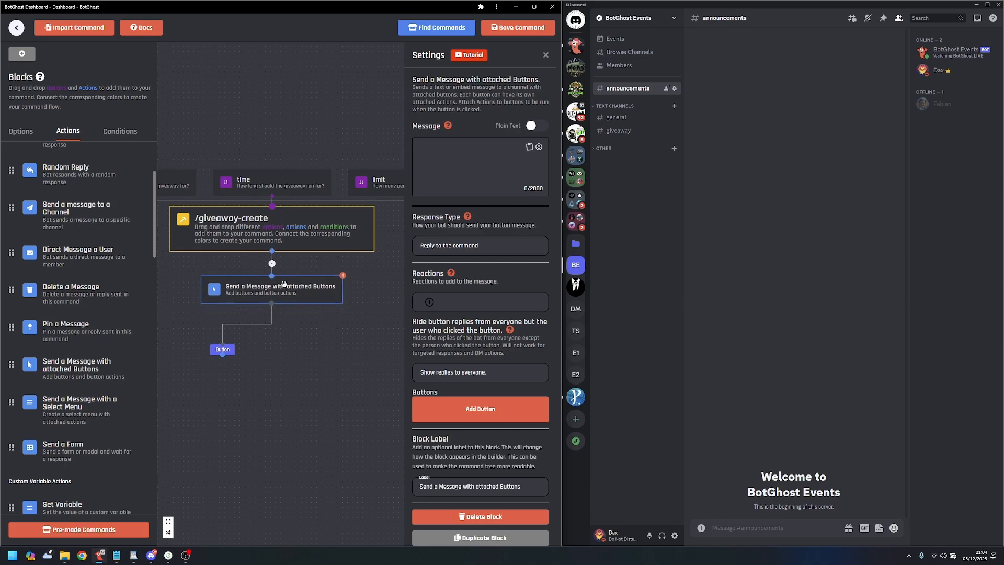
- Set the button message's response type to a specific text channel and choose #announcements as the channel
left_click(454, 247)
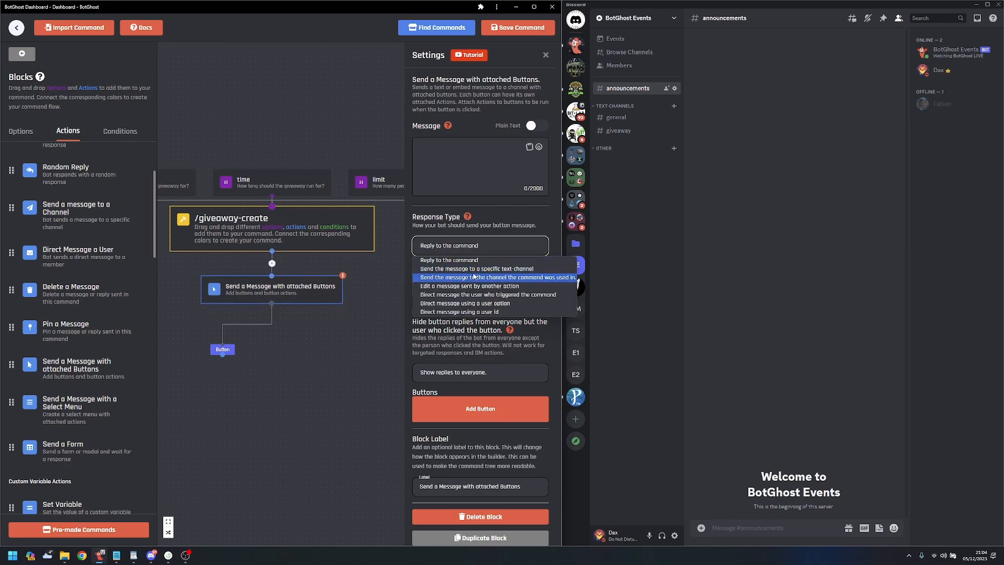
left_click(475, 270)
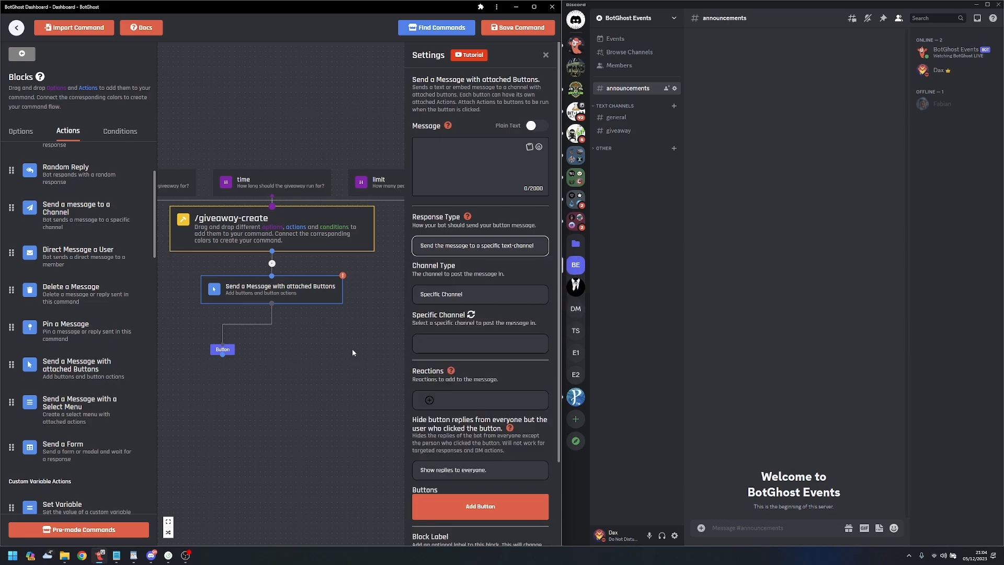
left_click(471, 314)
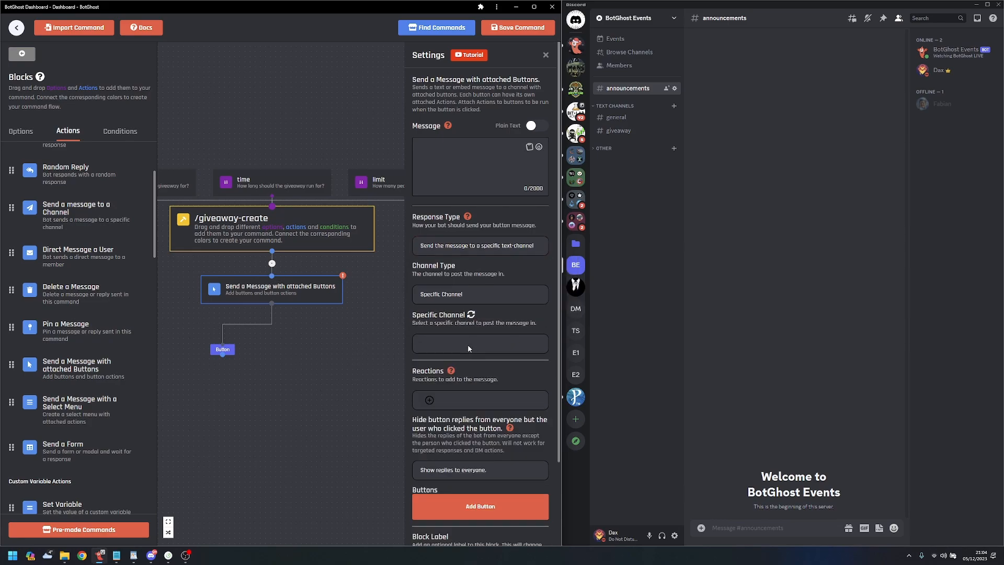
left_click(467, 346)
key("Down")
key("Down")
key("Down")
key("Down")
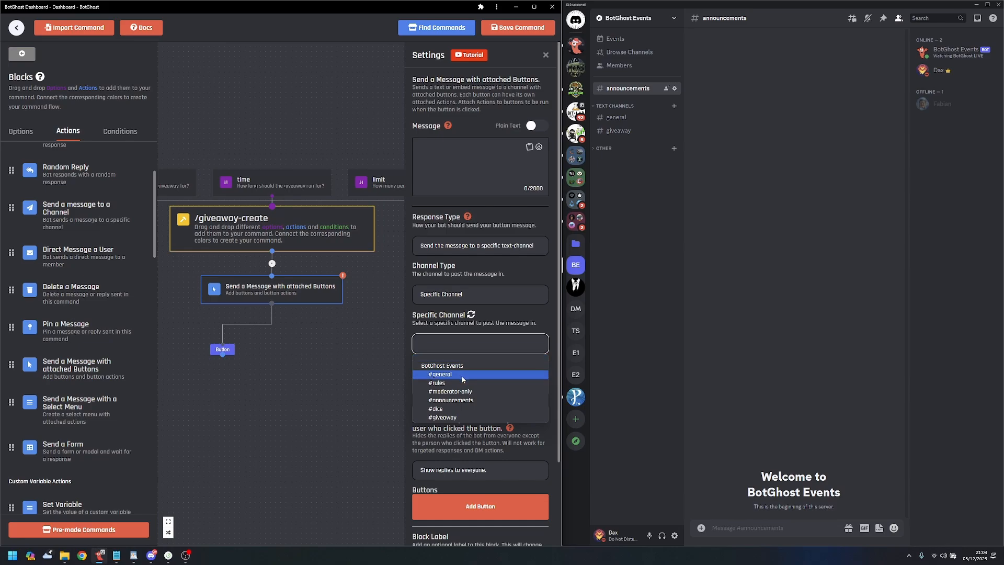
key("Return")
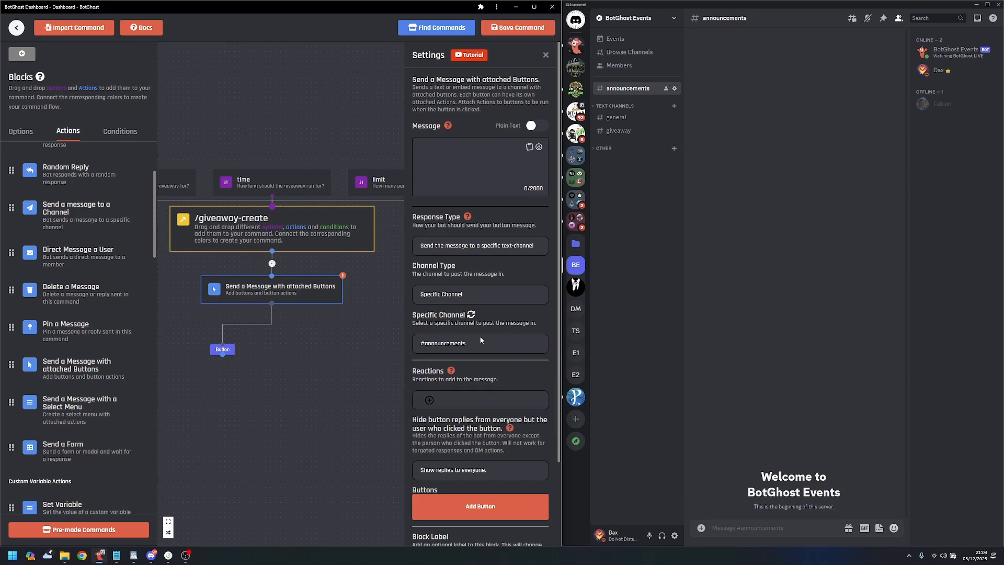
- Switch the button message to an embed and title it Giveaway
left_click_drag(286, 355, 326, 356)
scroll(325, 356, "up", 1)
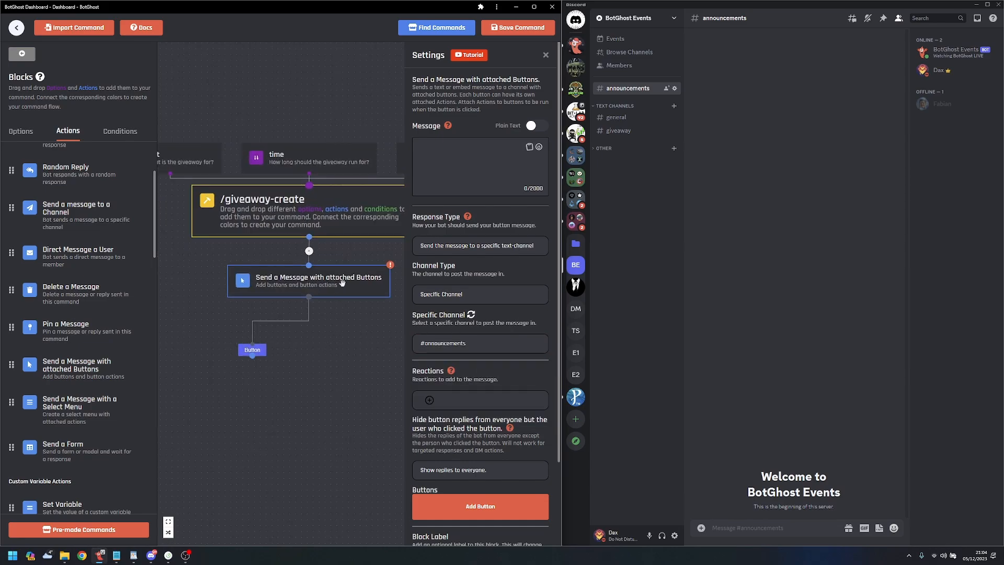
left_click(539, 125)
left_click(474, 167)
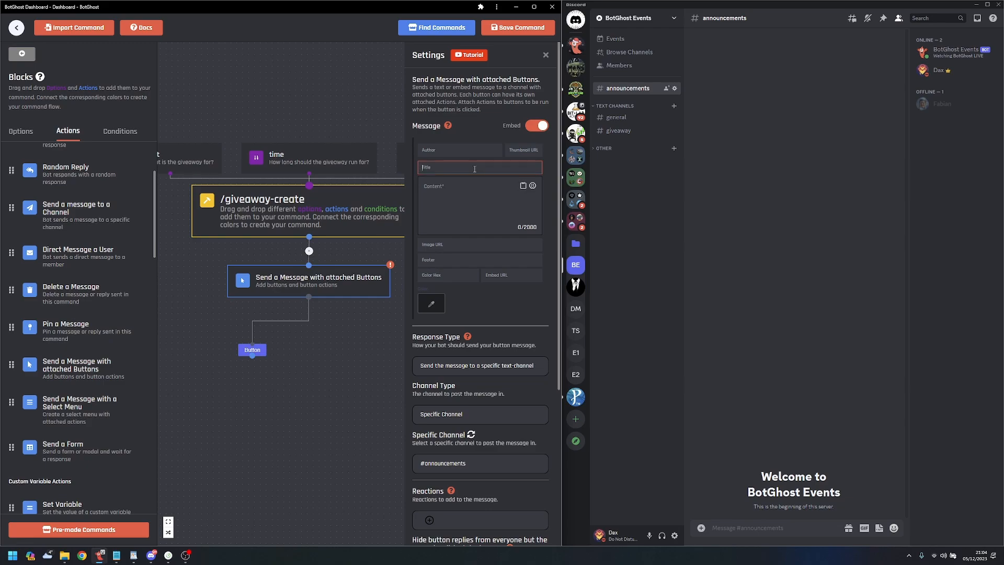
type("Giveaway")
mouse_move(316, 378)
left_mouse_down()
mouse_move(341, 394)
mouse_move(333, 384)
left_mouse_up()
scroll(342, 387, "down", 1)
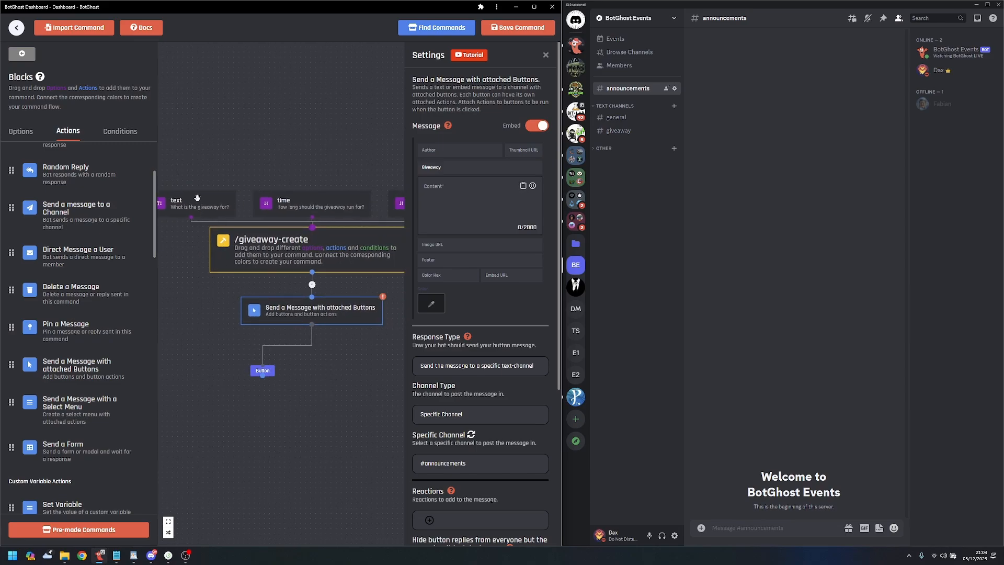
- Copy the text option's variable {option_text} into the content of the giveaway embed
left_click(205, 209)
left_click(345, 318)
left_click(197, 208)
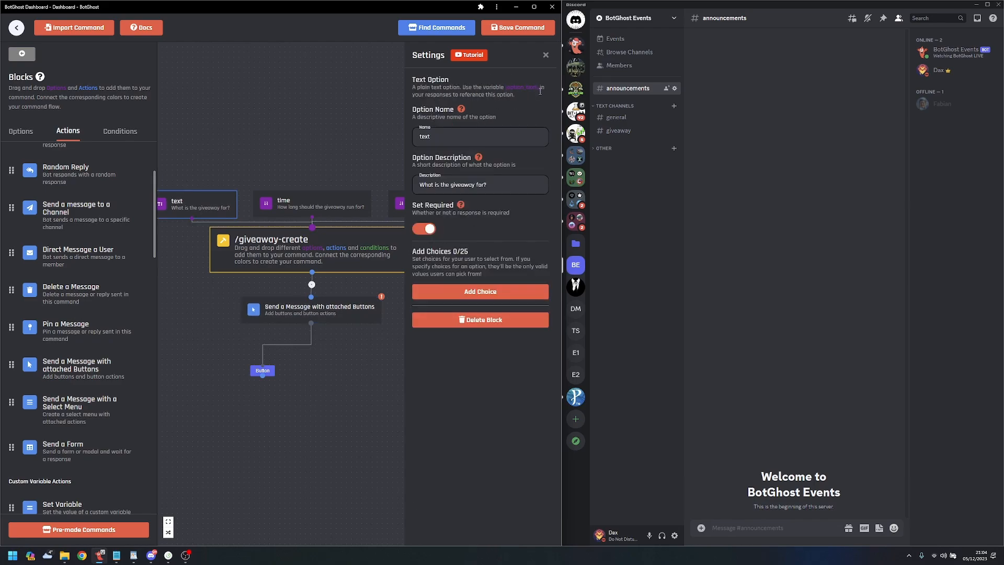
left_click_drag(540, 91, 505, 89)
key("ctrl+c")
left_click(340, 308)
key("ctrl+v")
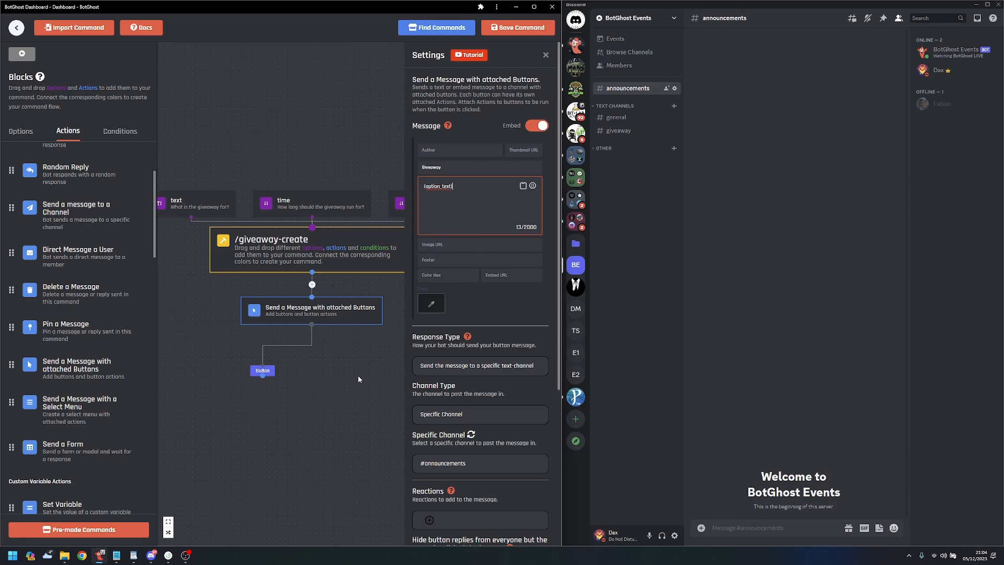
- Set the giveaway embed's footer to "0 users have joined this giveaway"
left_click(335, 205)
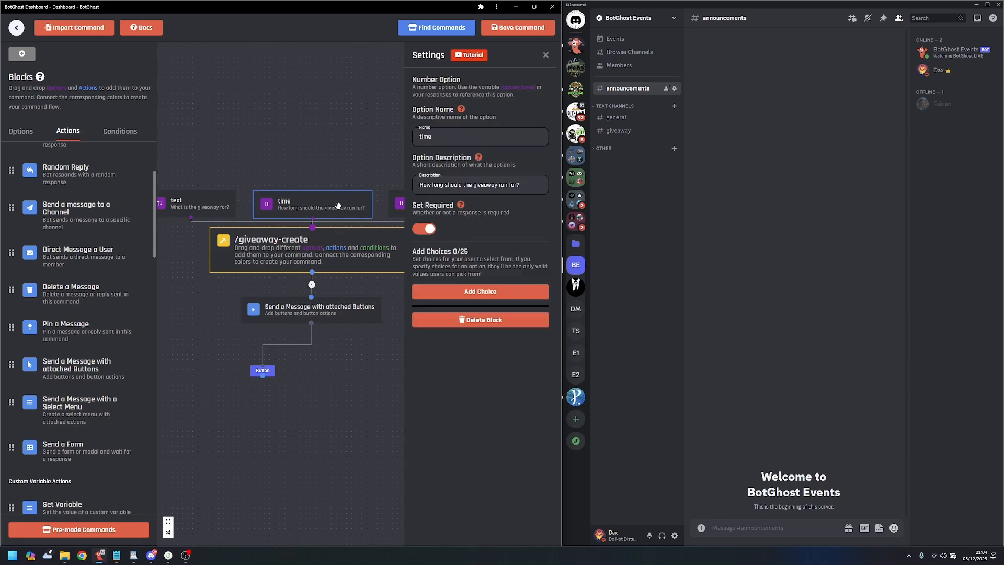
left_click_drag(350, 390, 378, 365)
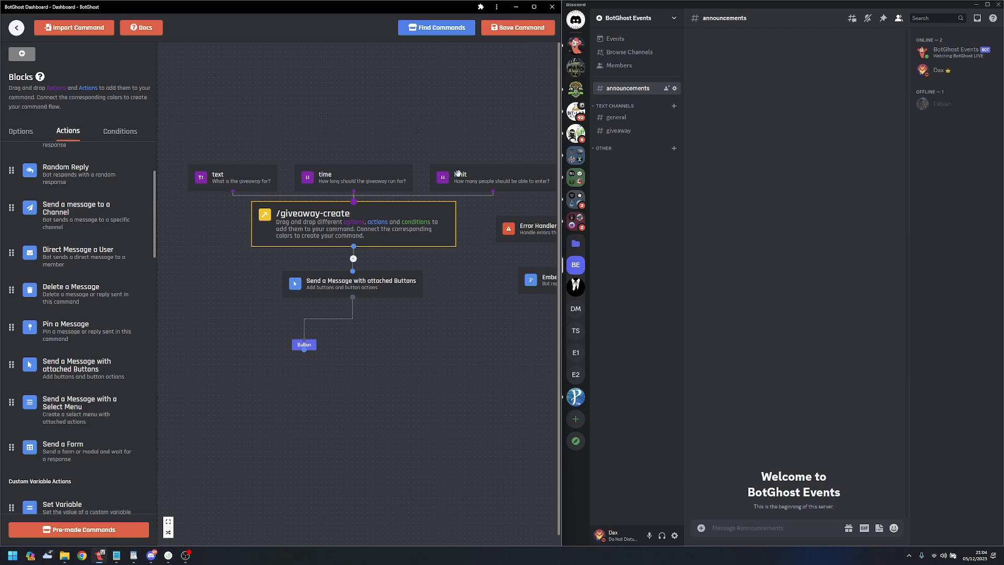
left_click(384, 285)
left_click(450, 204)
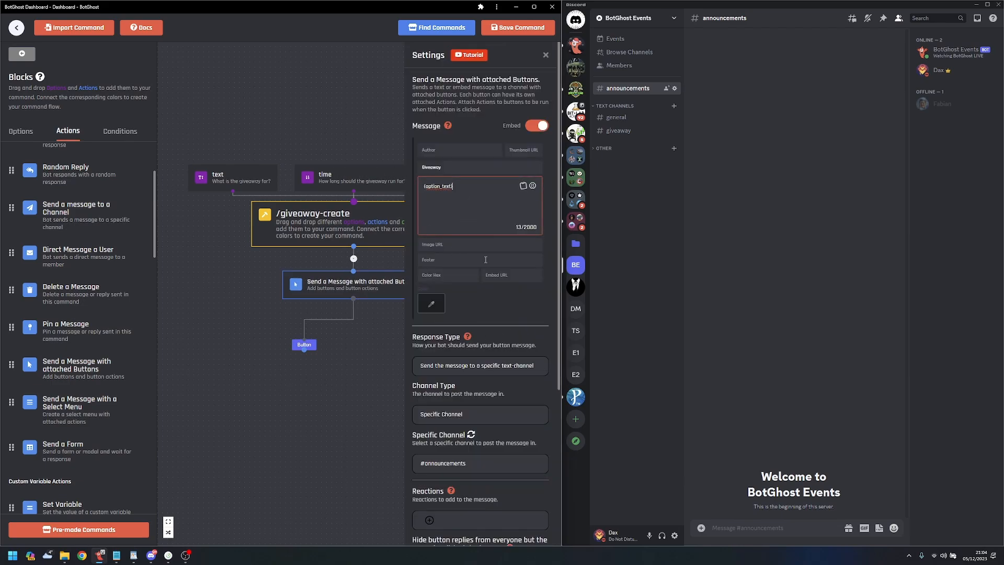
left_click(453, 264)
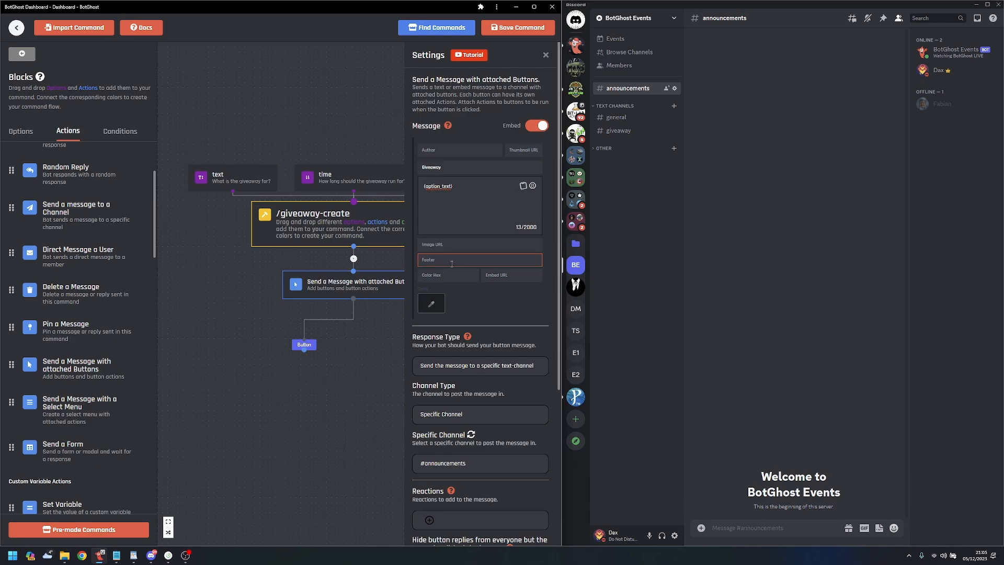
type("q")
type(" users have joined this give")
type("away")
- Set the giveaway embed's colour to a bright purple and copy its hex code
left_click(438, 306)
left_click(438, 306)
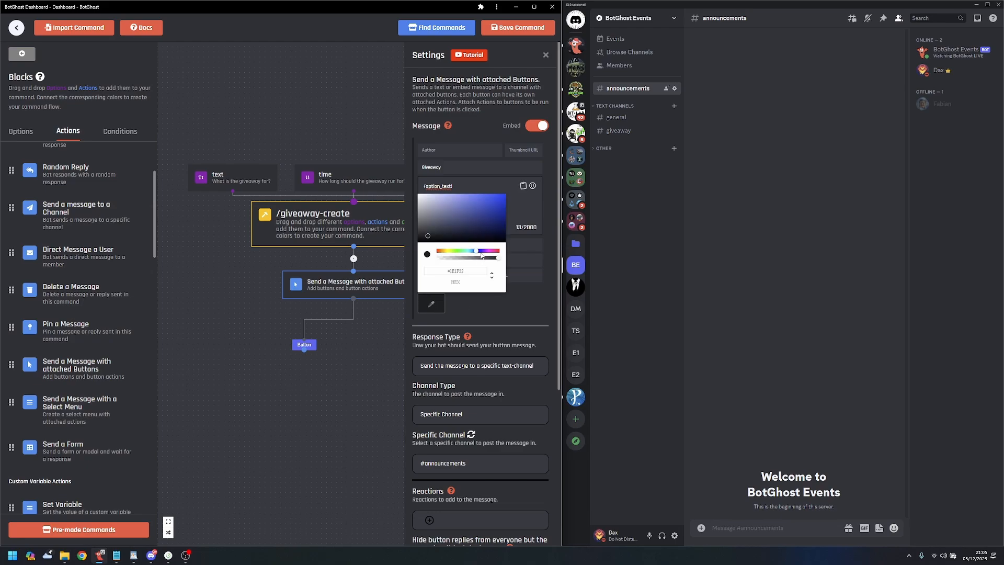
left_click(501, 196)
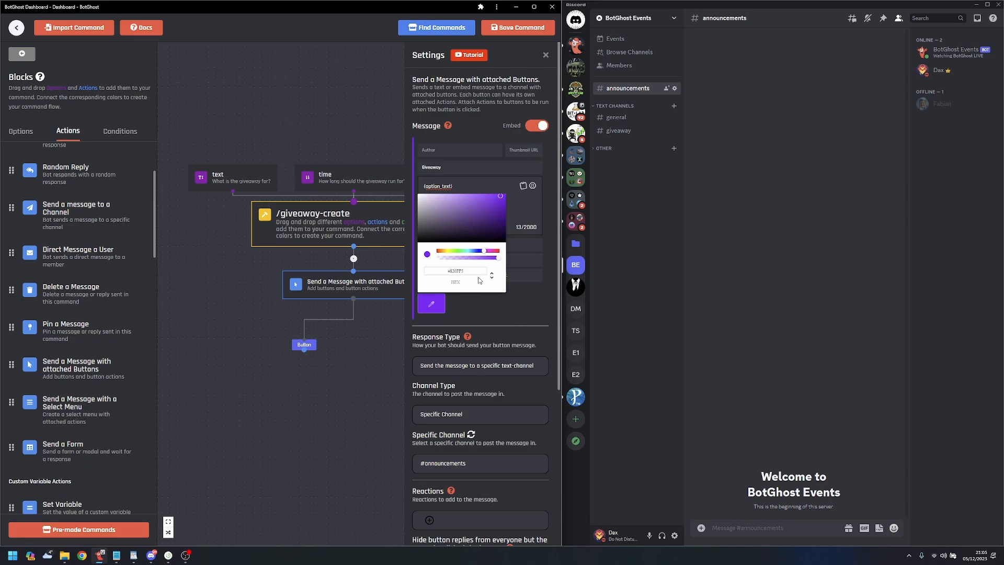
left_click_drag(469, 273, 438, 273)
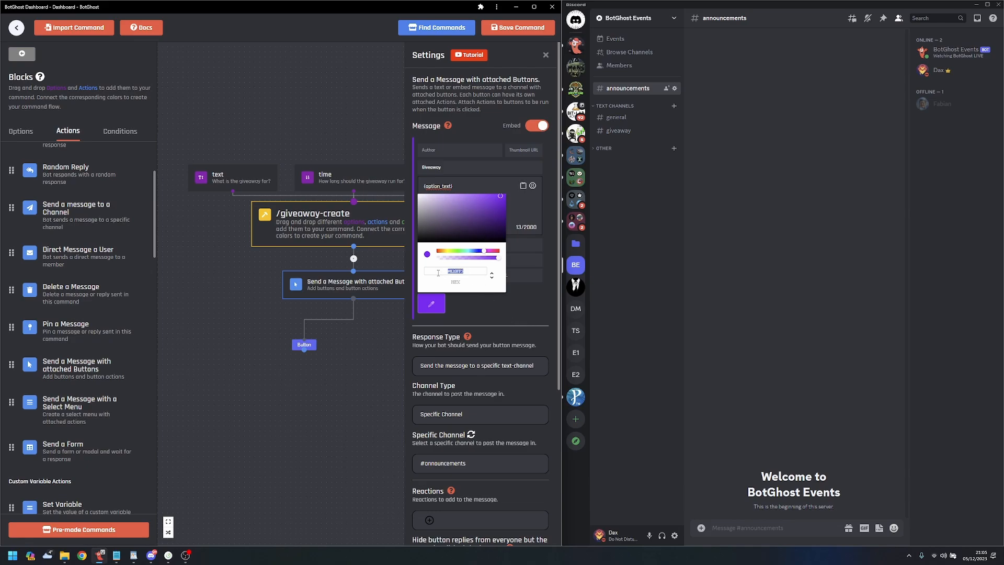
left_click(503, 306)
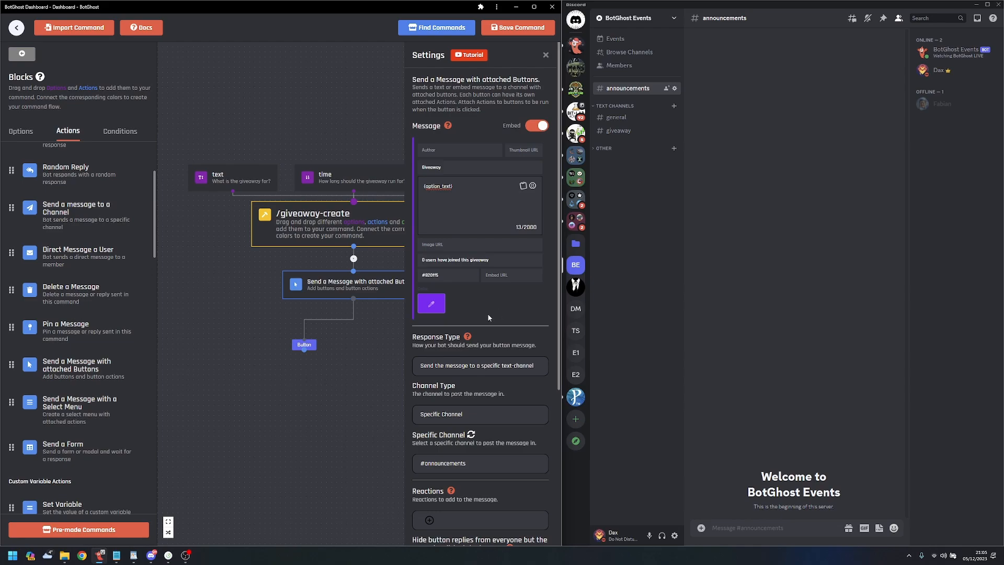
triple_click(444, 280)
key("alt+Tab")
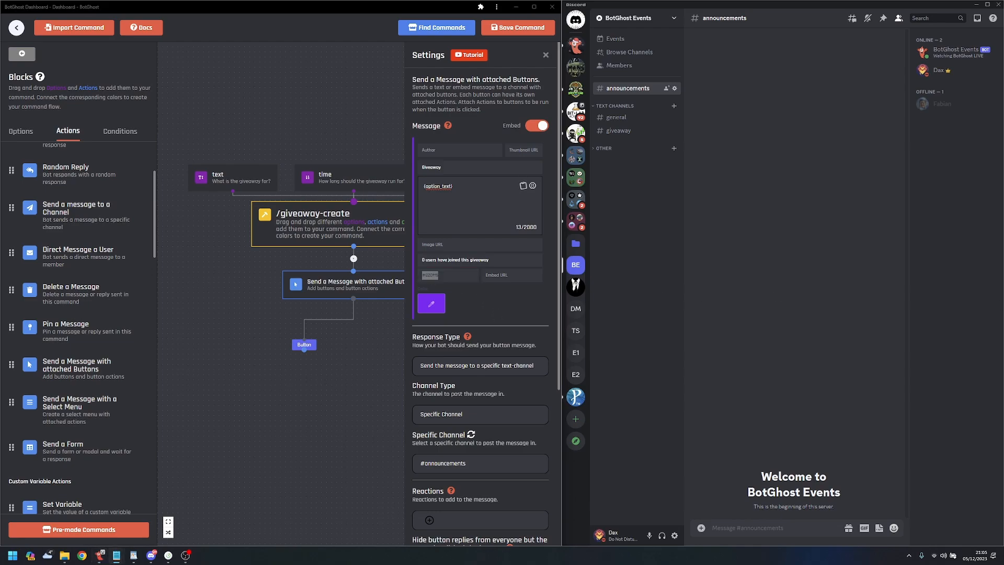
left_click(497, 313)
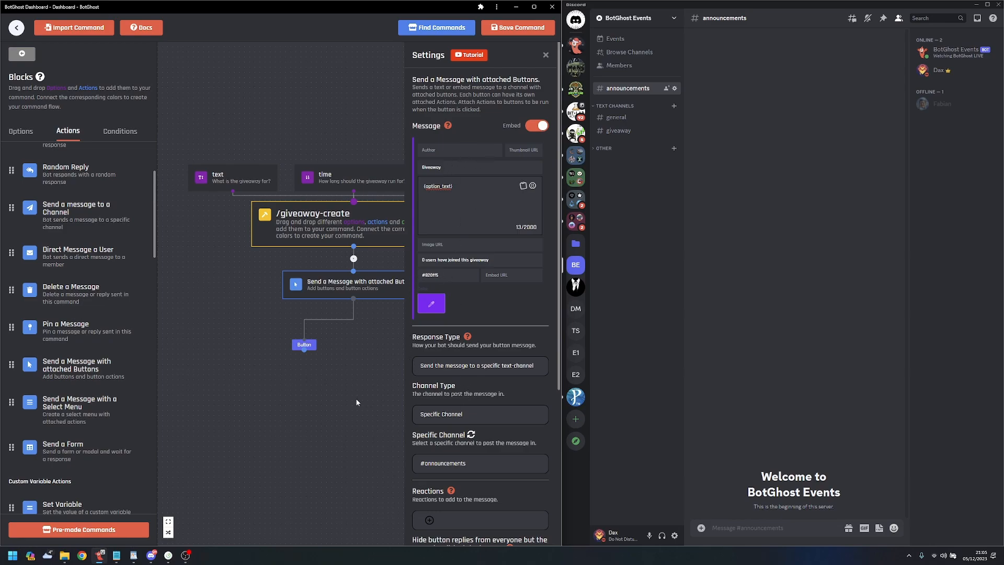
- Set the attached button's text to Join Giveaway, leaving its emoji empty and its style Blue
left_click_drag(371, 372, 353, 384)
scroll(352, 384, "up", 3)
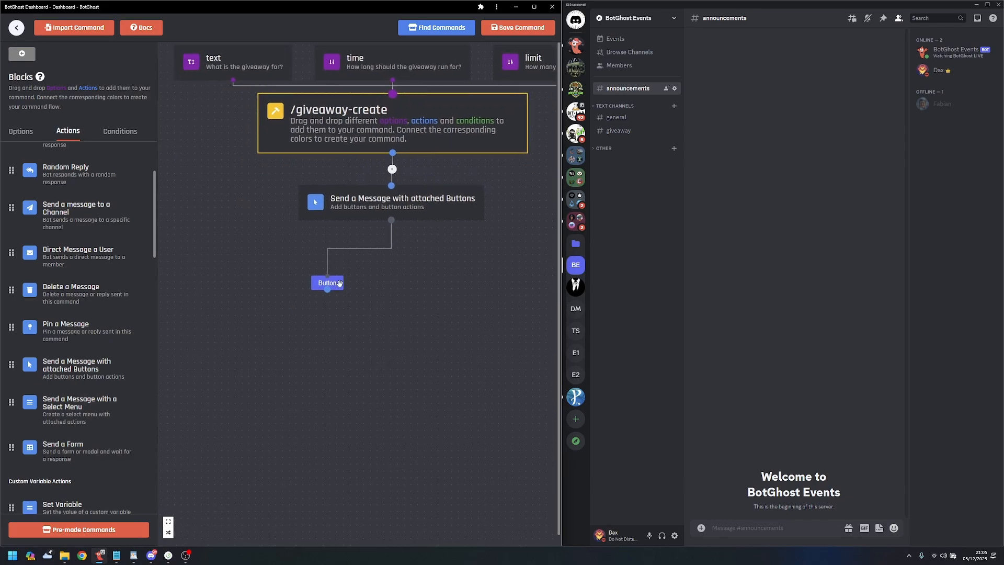
left_click(327, 282)
left_click_drag(526, 142, 356, 149)
type("J")
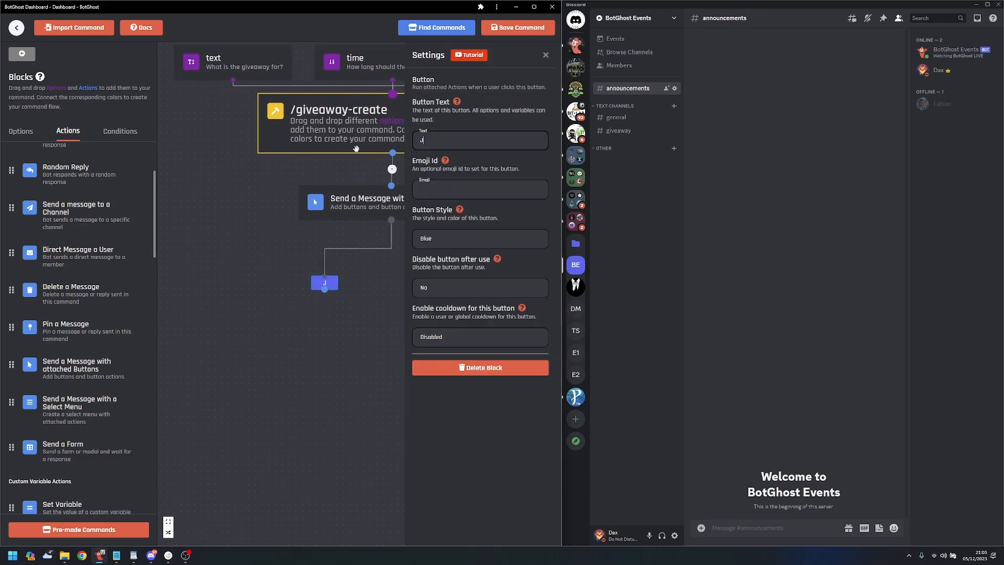
type("oin Giveaway")
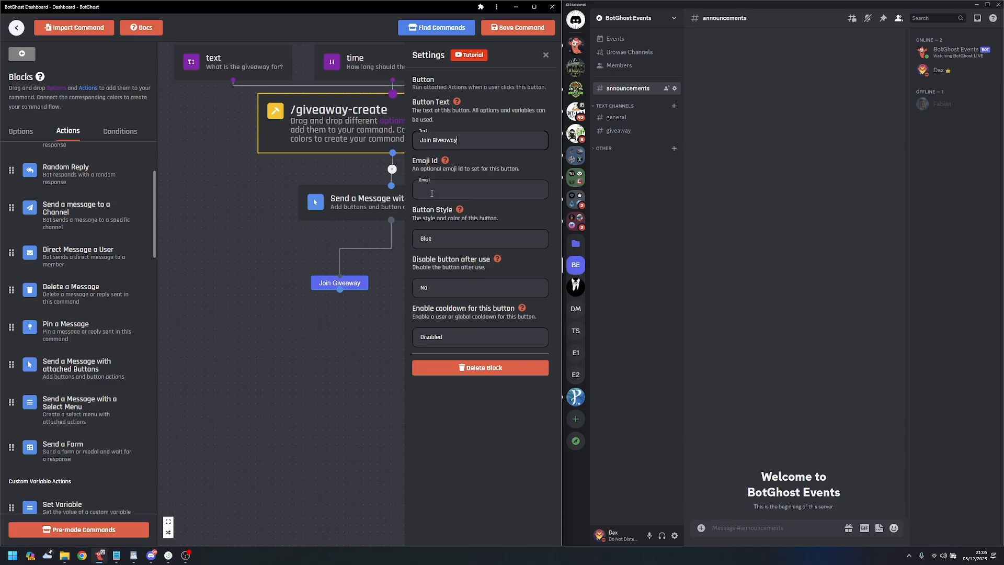
left_click(432, 197)
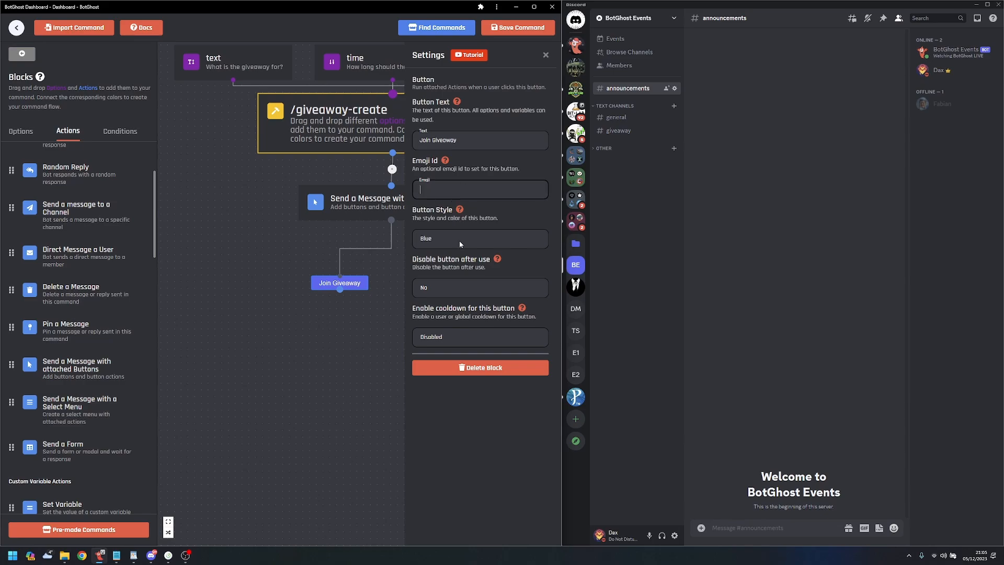
left_click(382, 378)
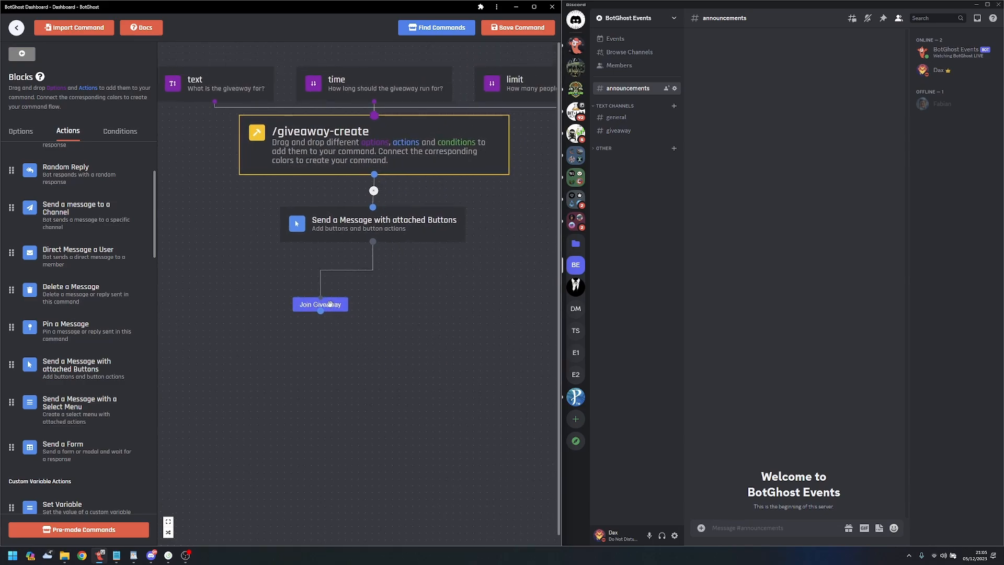
- Move the Join Giveaway button directly beneath the message block and review the message block's settings
left_click_drag(330, 303, 379, 286)
left_click_drag(378, 365, 423, 381)
left_click(332, 375)
scroll(379, 365, "down", 1)
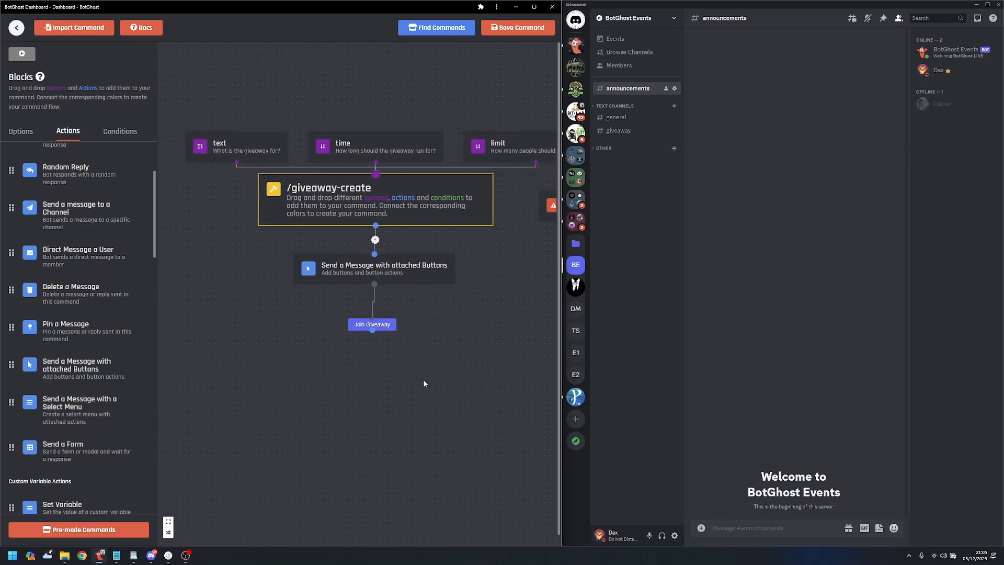
left_click(371, 324)
left_click(367, 267)
scroll(328, 401, "up", 1)
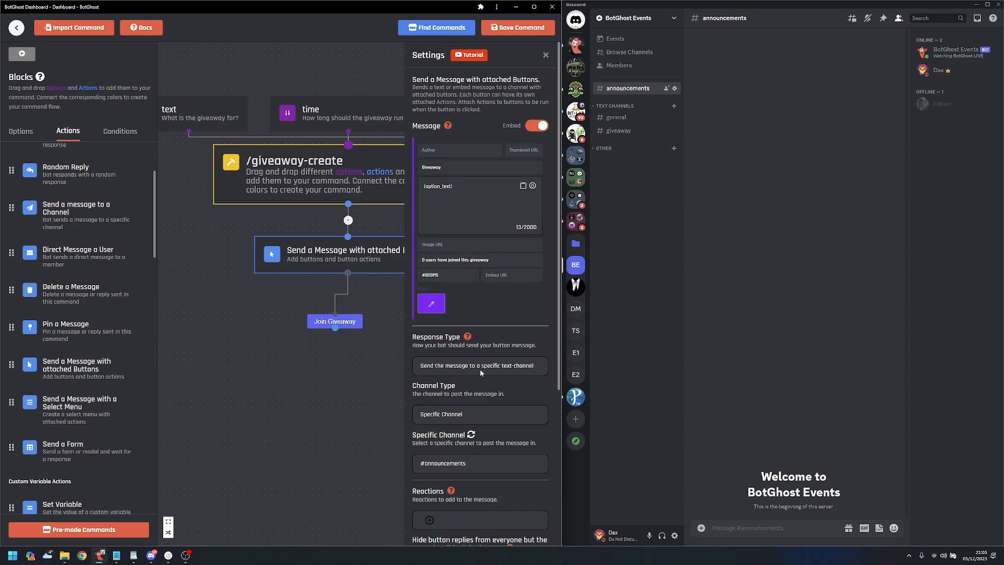
left_click_drag(375, 340, 356, 353)
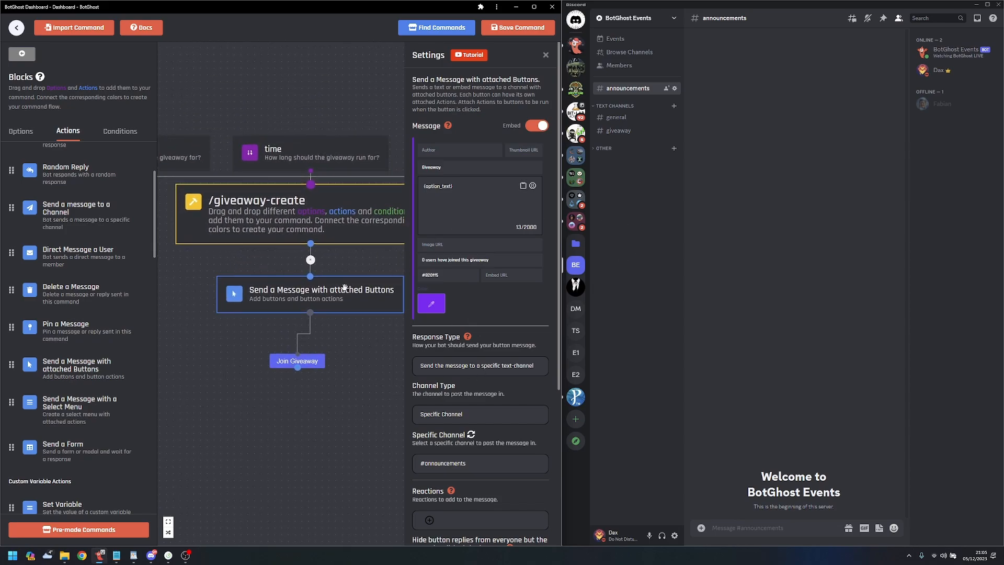
- Move the message block and its button further down and disconnect the message block from /giveaway-create
left_click_drag(345, 287, 326, 307)
left_click_drag(299, 362, 279, 407)
left_click_drag(357, 306, 359, 327)
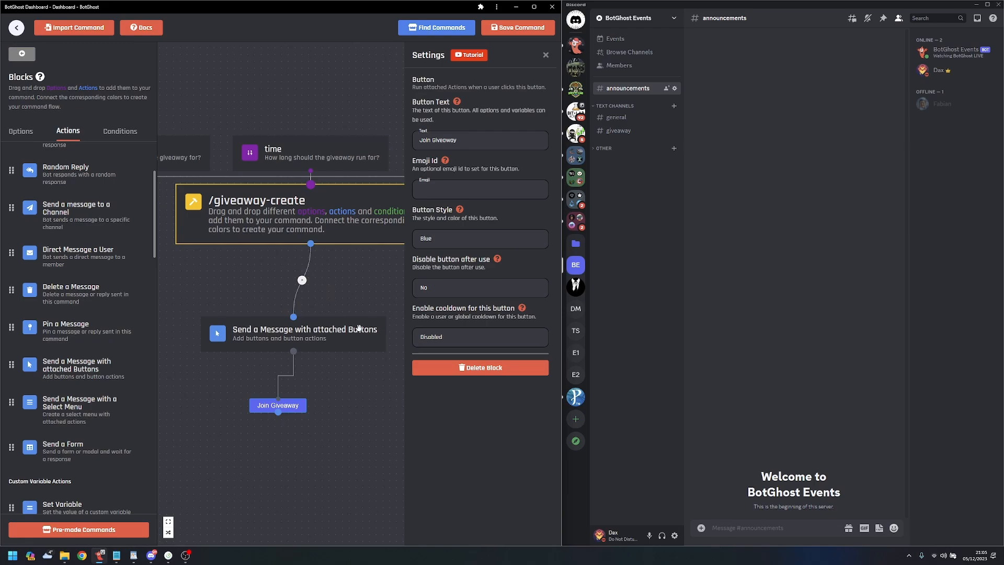
left_click(302, 282)
- Add a Plain Text Reply reading "Giveaway created" and connect it between /giveaway-create and the button message
scroll(88, 182, "up", 2)
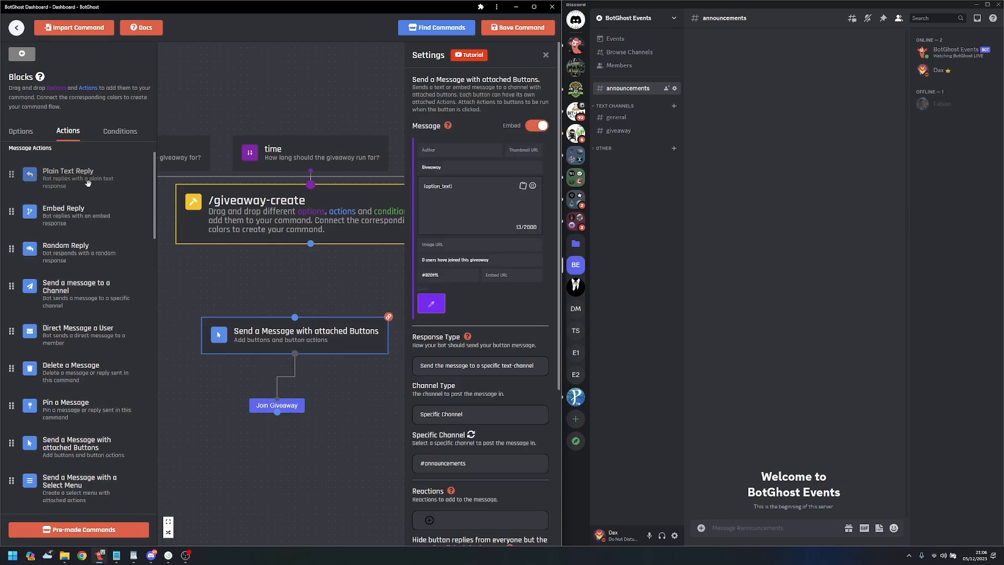
left_click_drag(88, 183, 251, 266)
left_click(454, 165)
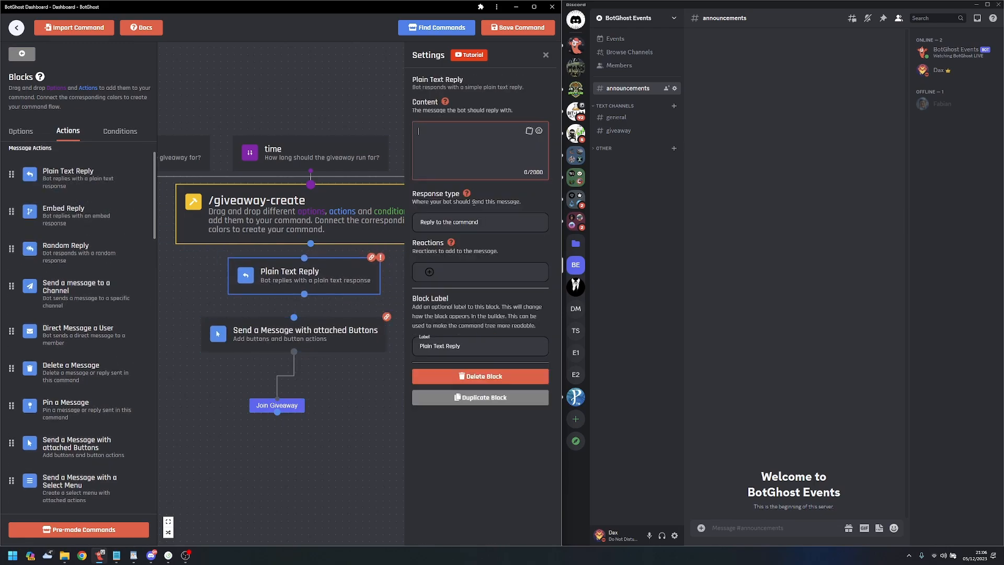
type("Giveaway created")
left_click_drag(305, 295, 293, 317)
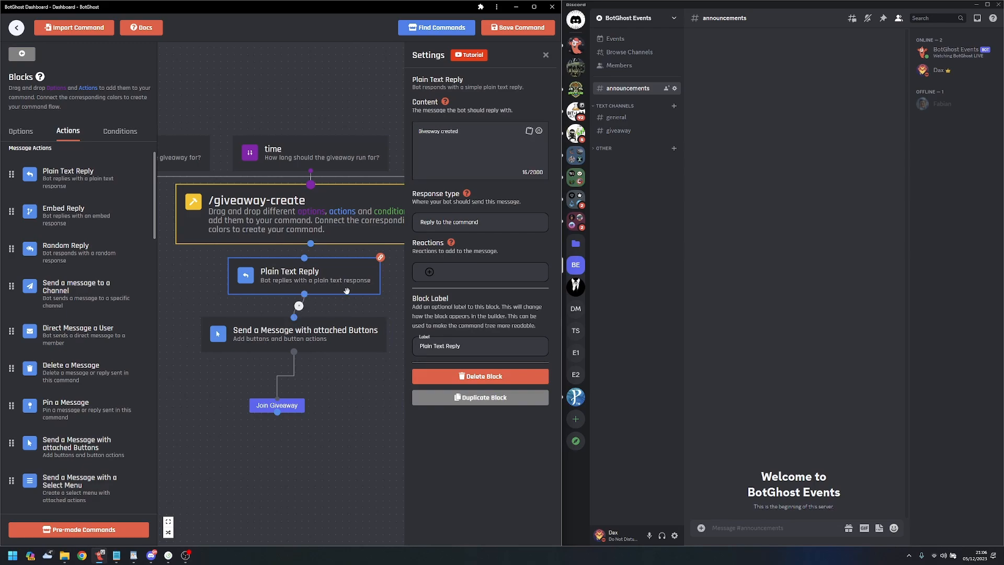
left_click_drag(340, 283, 337, 294)
left_click_drag(299, 409, 293, 438)
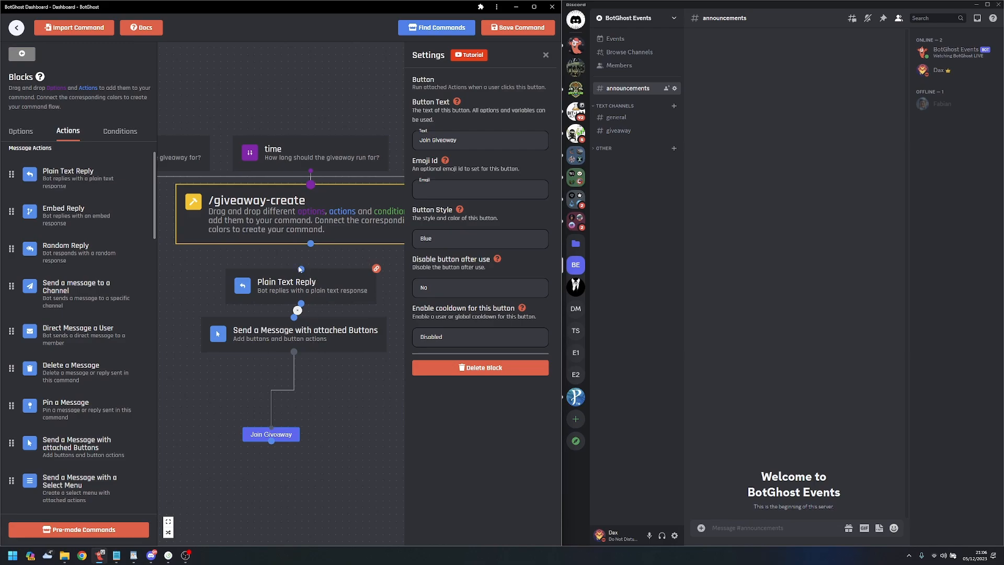
left_click_drag(303, 263, 316, 239)
- Tidy the positions of the reply, message and button blocks, and save the command
left_click_drag(347, 290, 352, 280)
left_click_drag(354, 341, 363, 338)
left_click_drag(359, 411, 319, 428)
left_click_drag(246, 444, 245, 405)
scroll(318, 469, "down", 2)
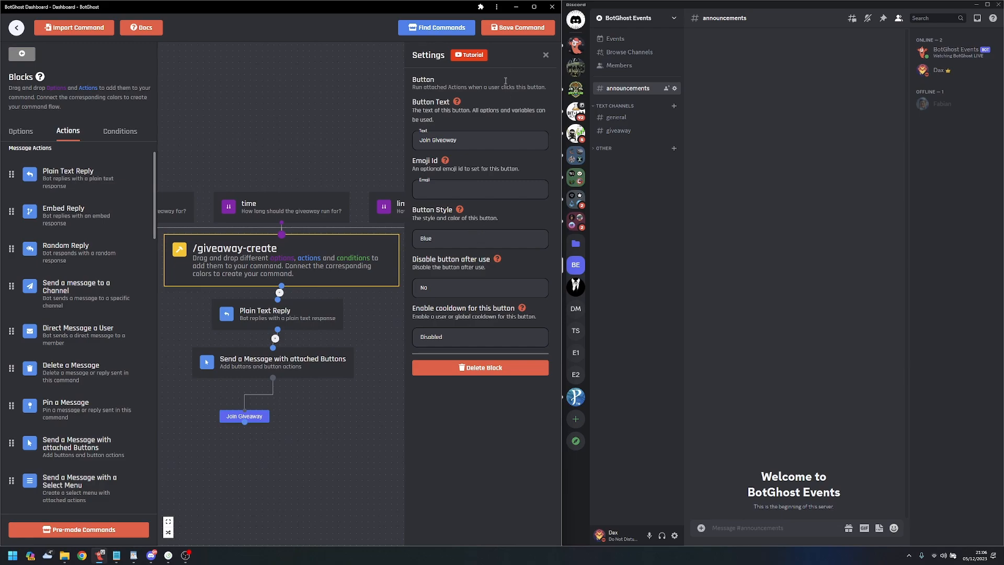
left_click(525, 27)
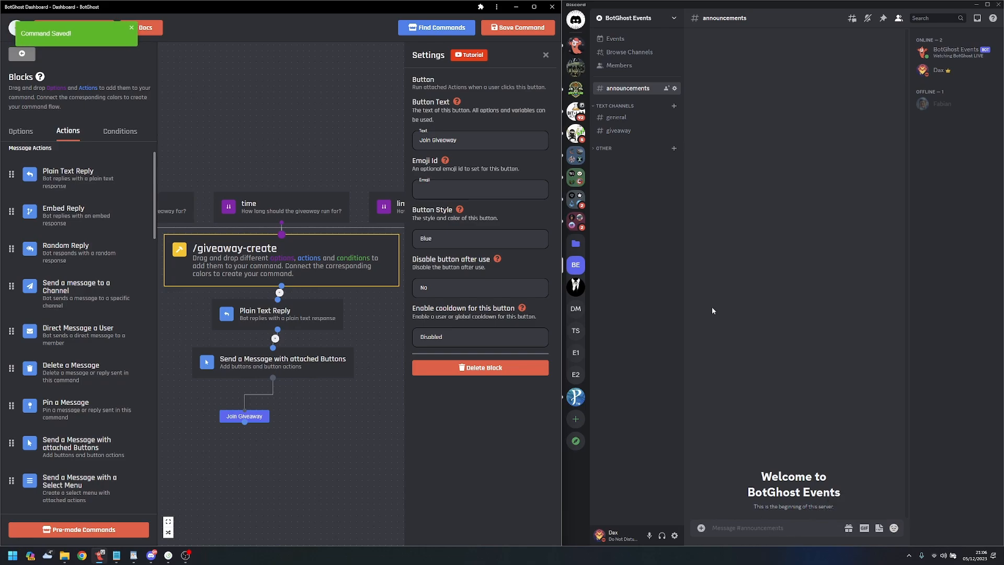
- Open the general channel in Discord and widen the BotGhost dashboard window for more canvas space
left_click(616, 117)
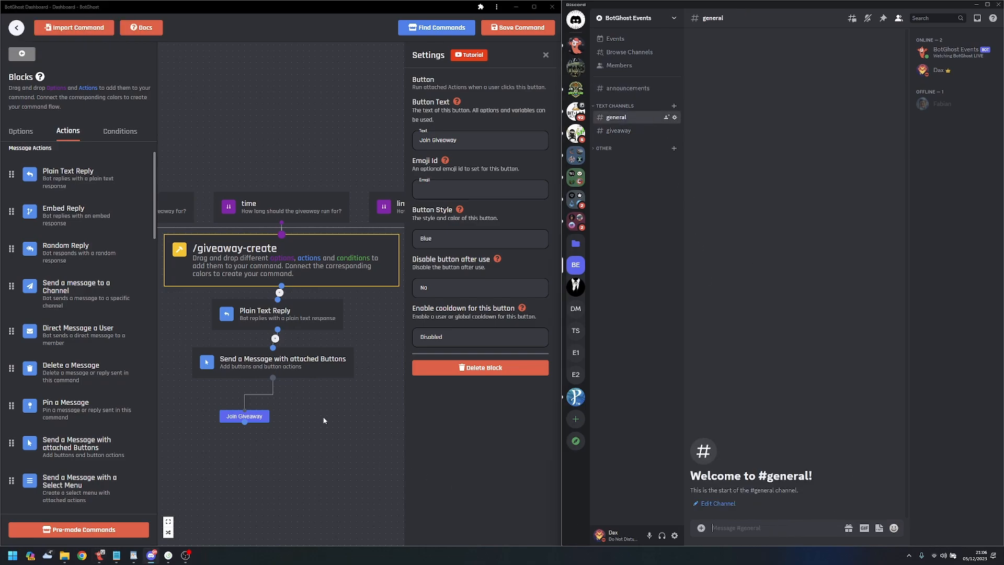
left_click_drag(331, 430, 363, 429)
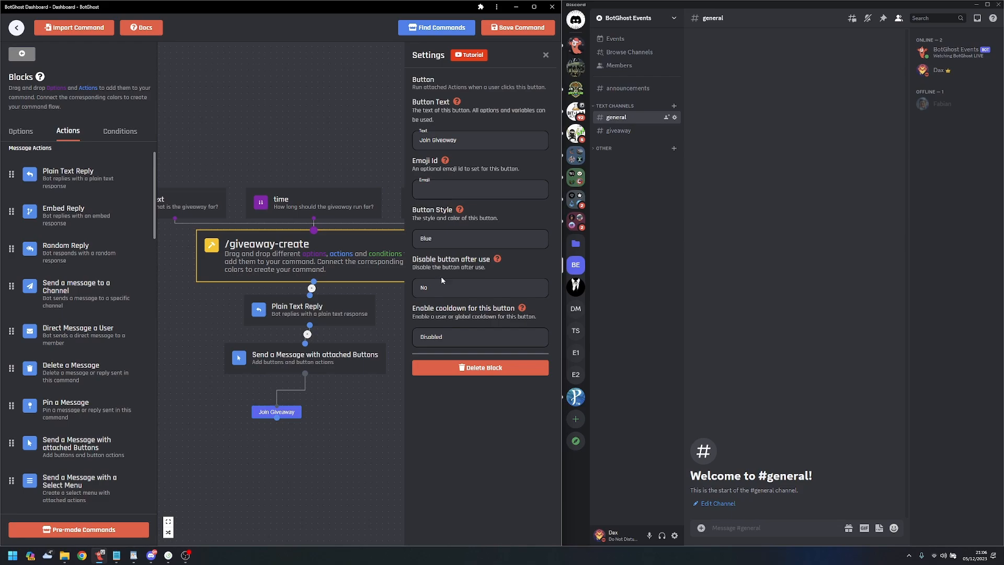
left_click_drag(562, 208, 612, 208)
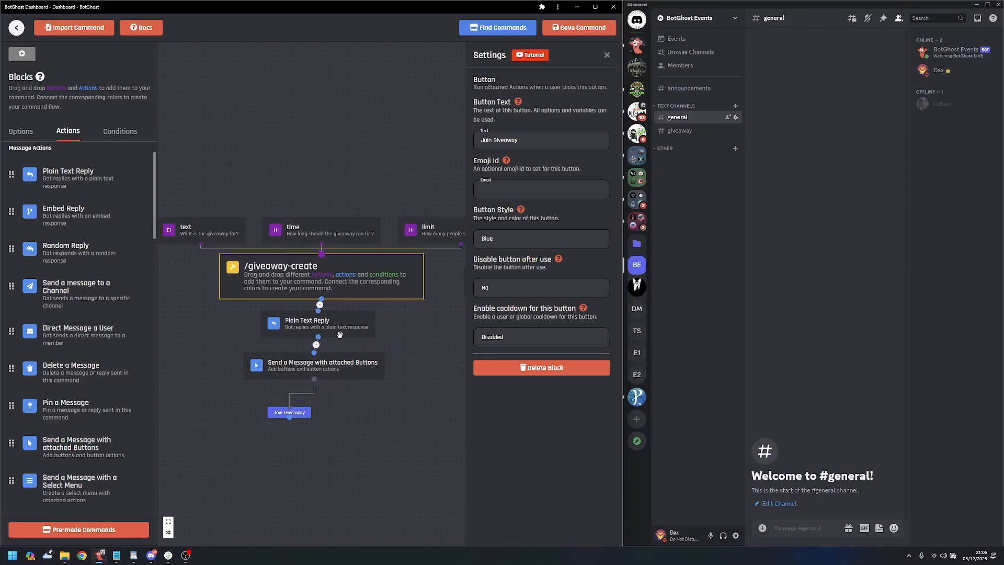
- Move the button, message and reply blocks further down and disconnect the Plain Text Reply from /giveaway-create
left_click_drag(293, 411, 256, 448)
left_click_drag(354, 363, 341, 394)
left_click_drag(354, 324, 350, 358)
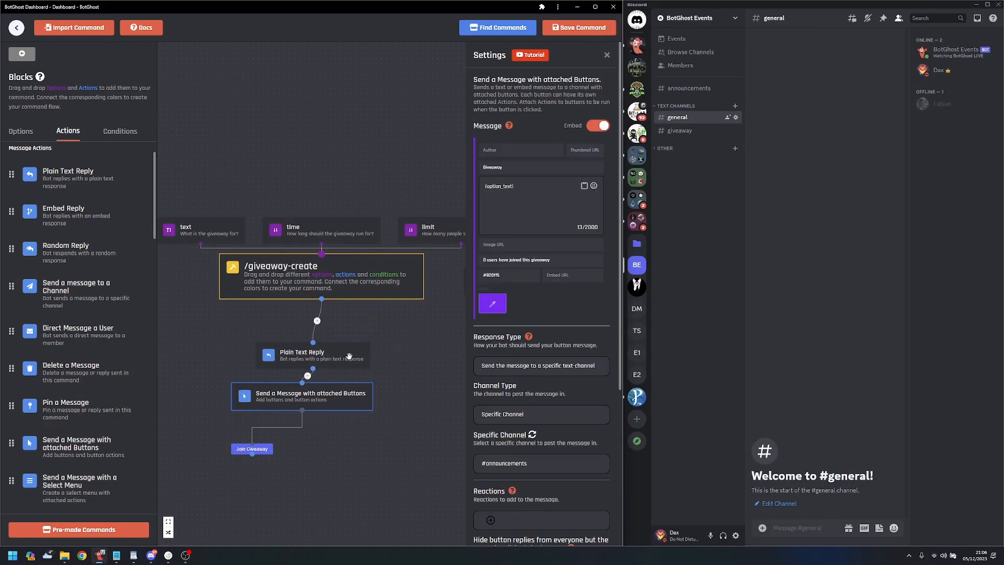
left_click(318, 322)
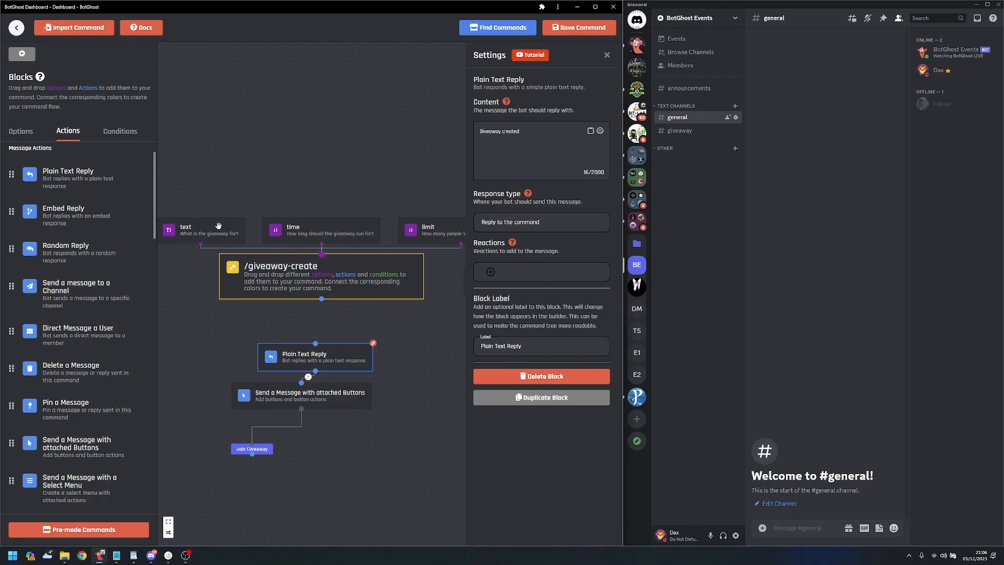
left_click_drag(340, 351, 340, 343)
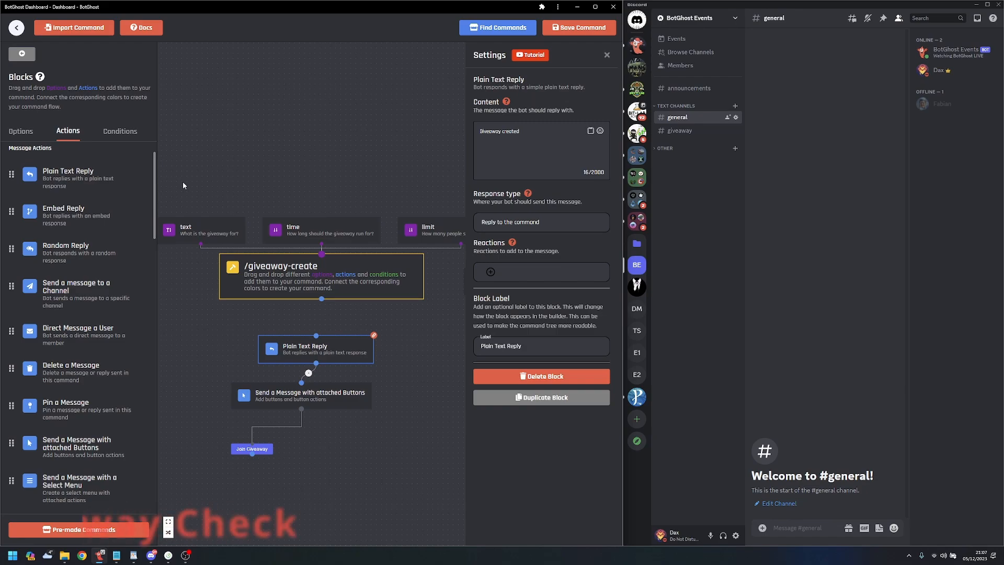
- Add a Comparison Condition connected beneath /giveaway-create, arranging its Else branch and the reply and message blocks below it
left_click(120, 131)
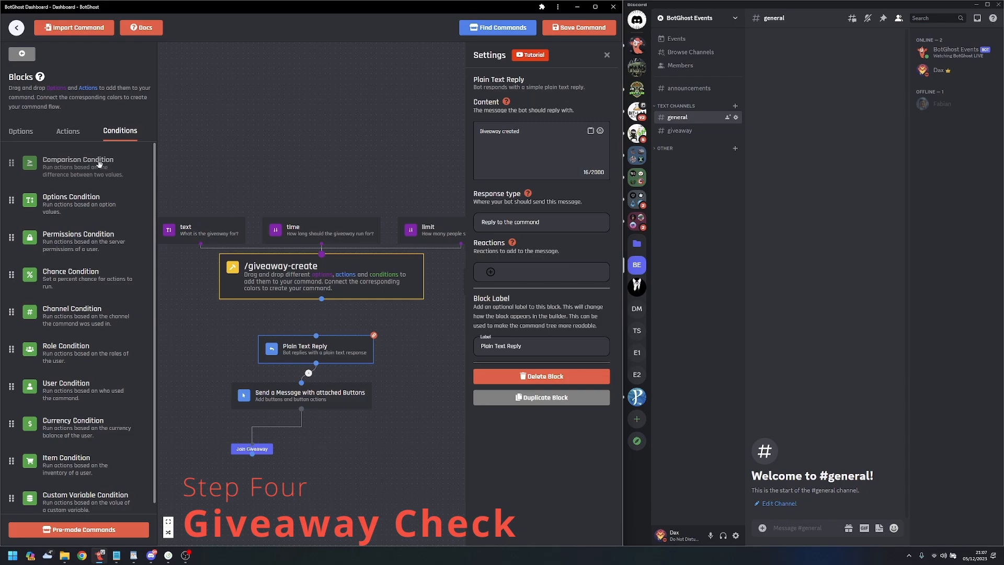
left_click_drag(106, 165, 366, 334)
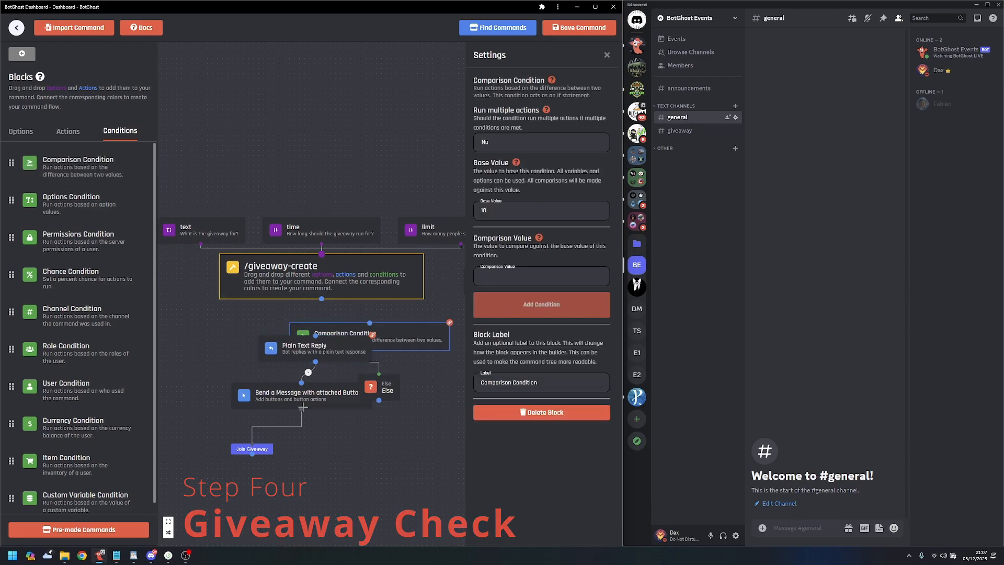
left_click_drag(326, 401, 326, 426)
left_click_drag(283, 352, 273, 377)
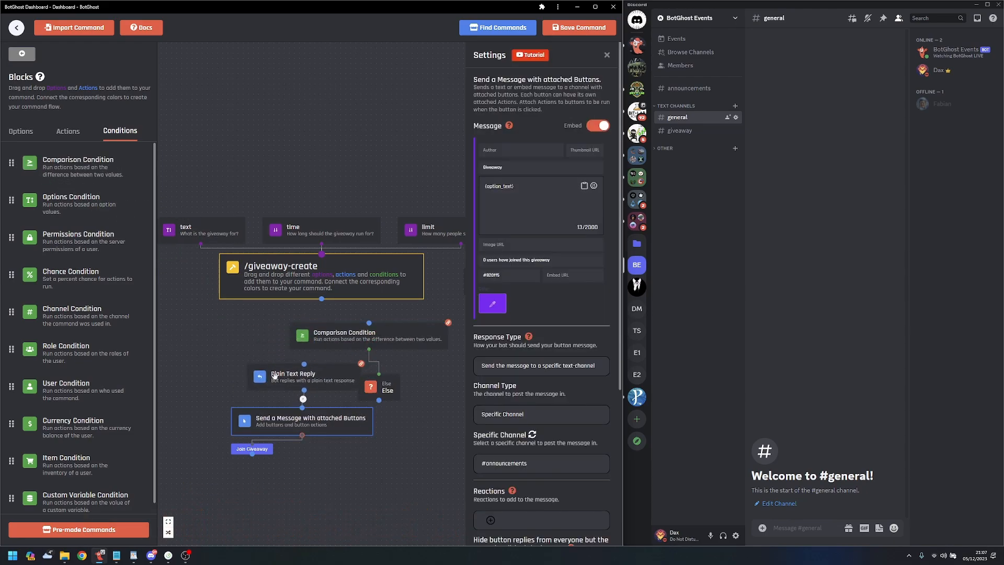
left_click_drag(337, 337, 286, 329)
left_click_drag(383, 388, 198, 380)
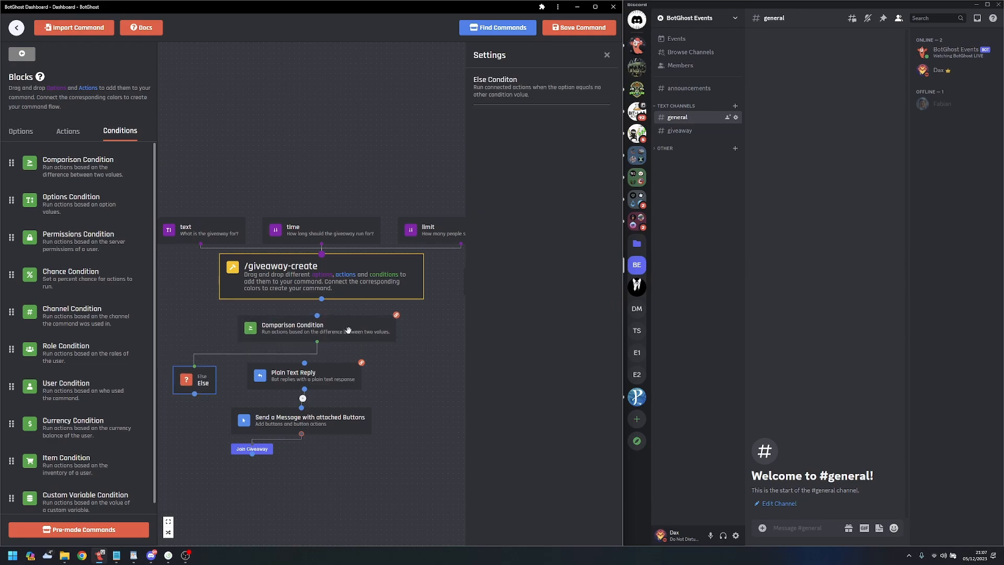
mouse_move(348, 330)
left_mouse_down()
mouse_move(322, 307)
mouse_move(350, 319)
left_mouse_up()
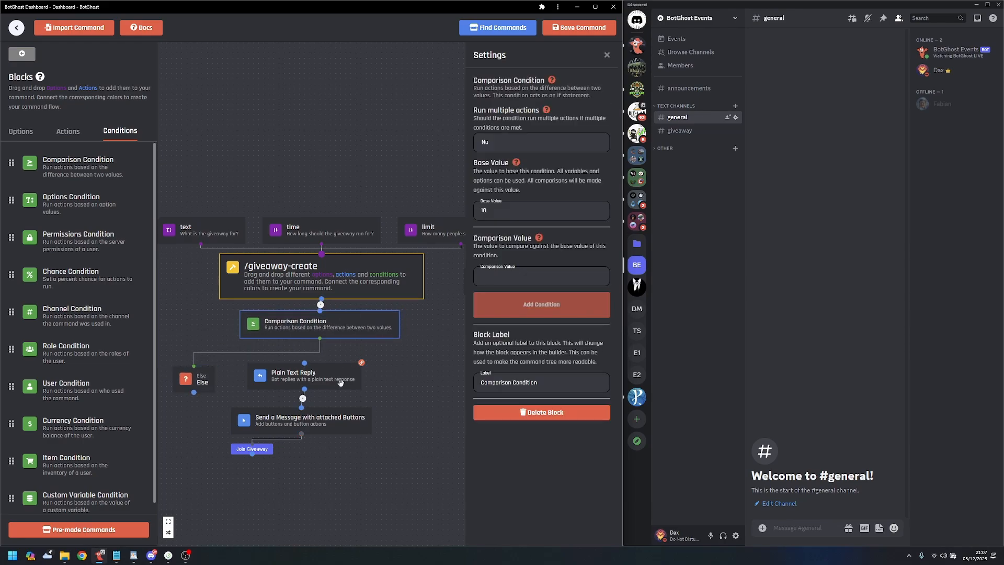
- Add an empty, unconnected Plain Text Reply block on the free canvas beside the Join Giveaway button
left_click(68, 131)
left_click_drag(334, 450, 371, 455)
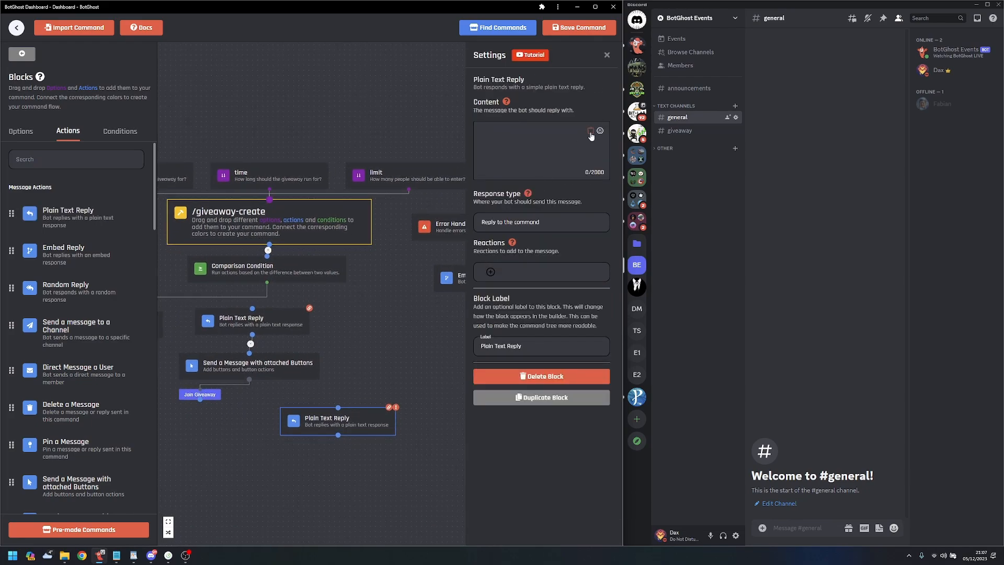
left_click_drag(340, 419, 366, 412)
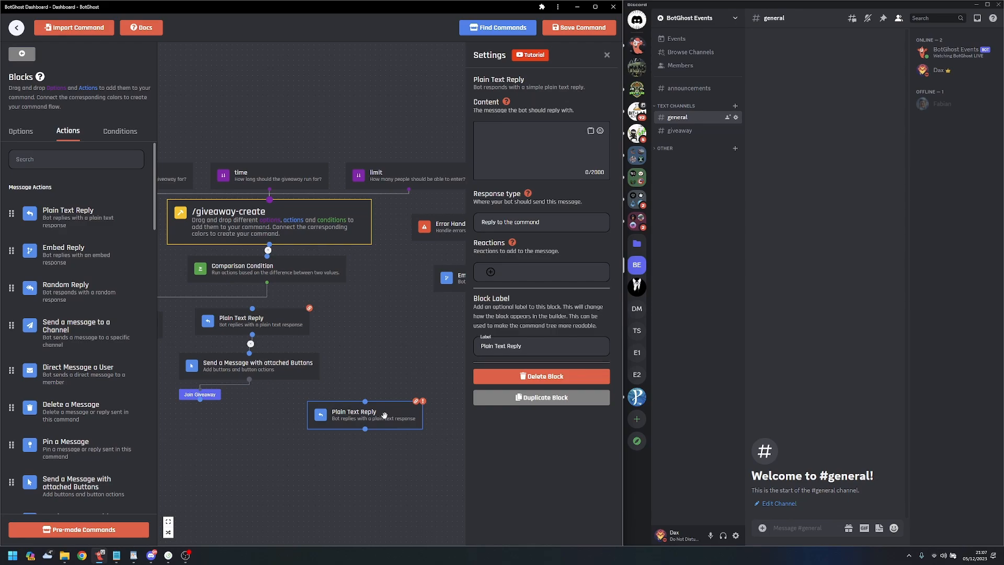
- Insert the giveaway_tracker (Value at Position) variable into the new reply's content and set its position to 0
left_click(591, 132)
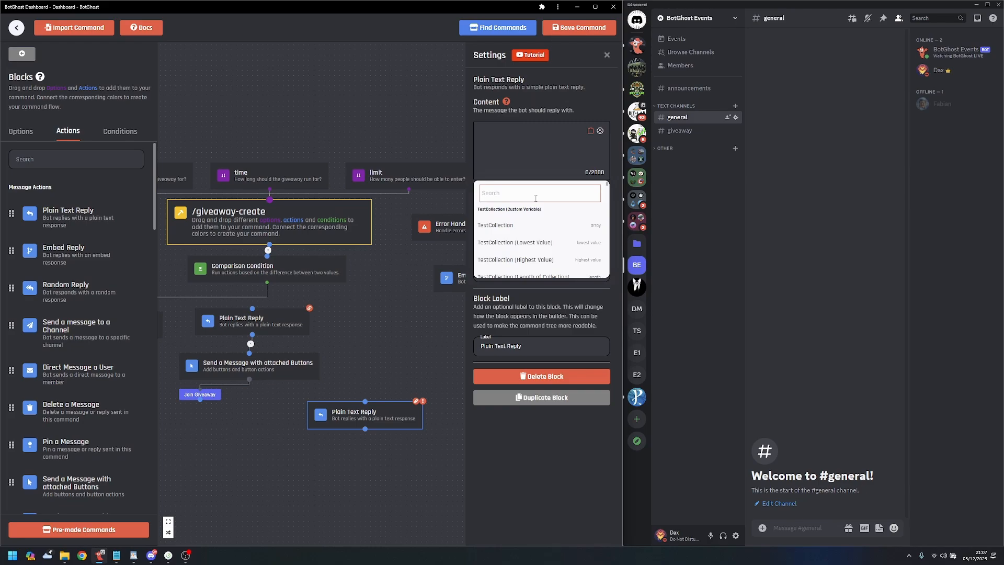
type("giv")
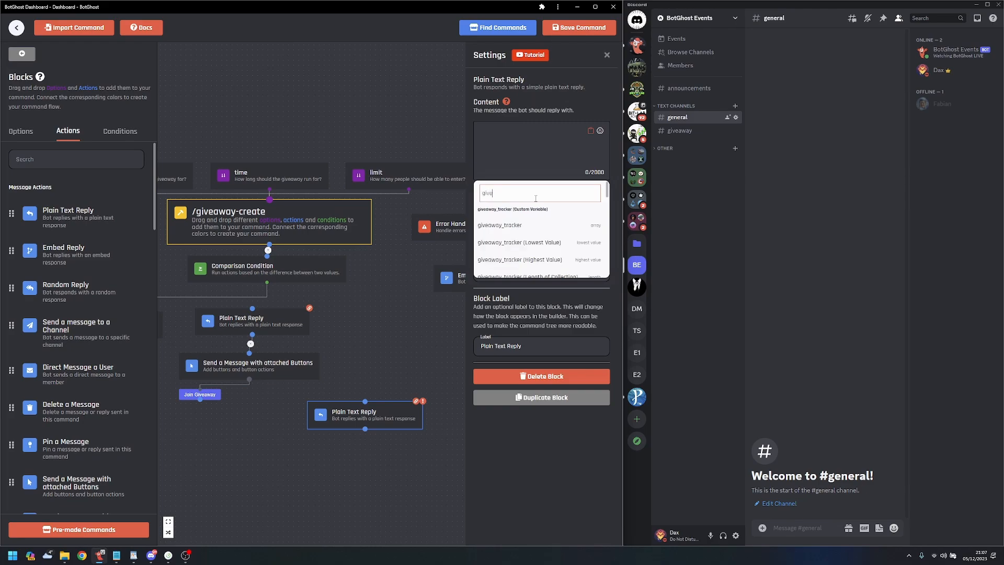
type("e")
scroll(536, 199, "down", 3)
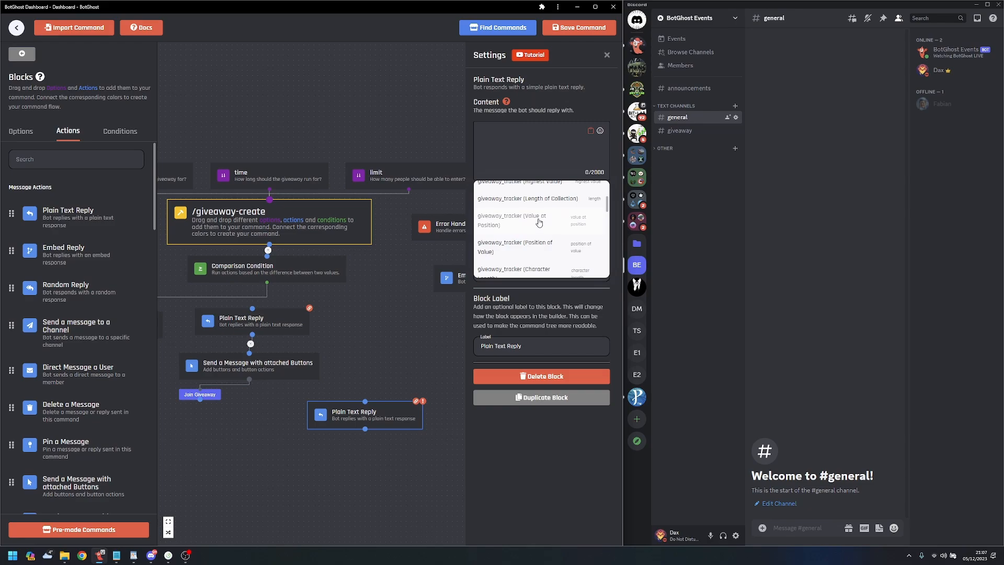
left_click(505, 222)
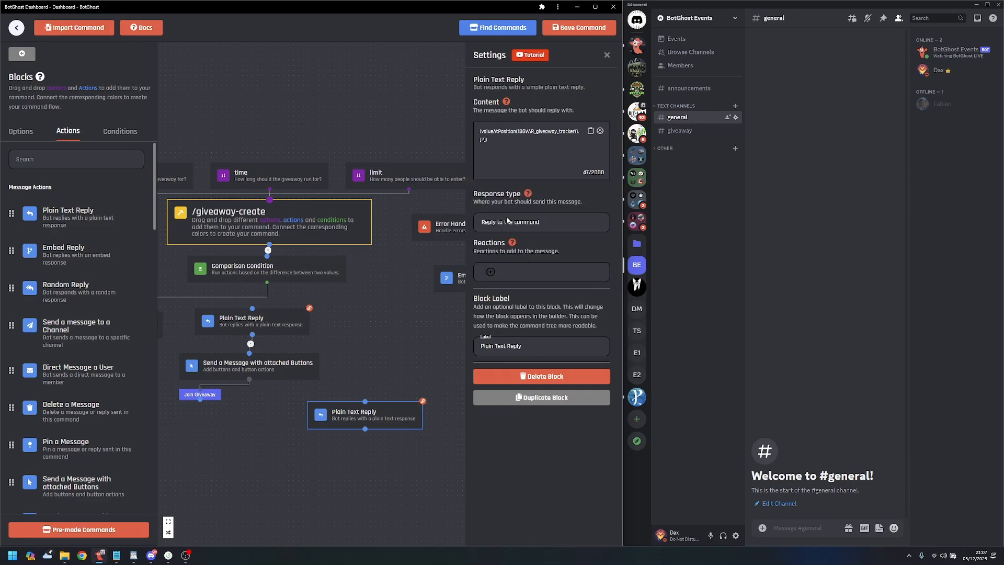
left_click(484, 140)
key("BackSpace")
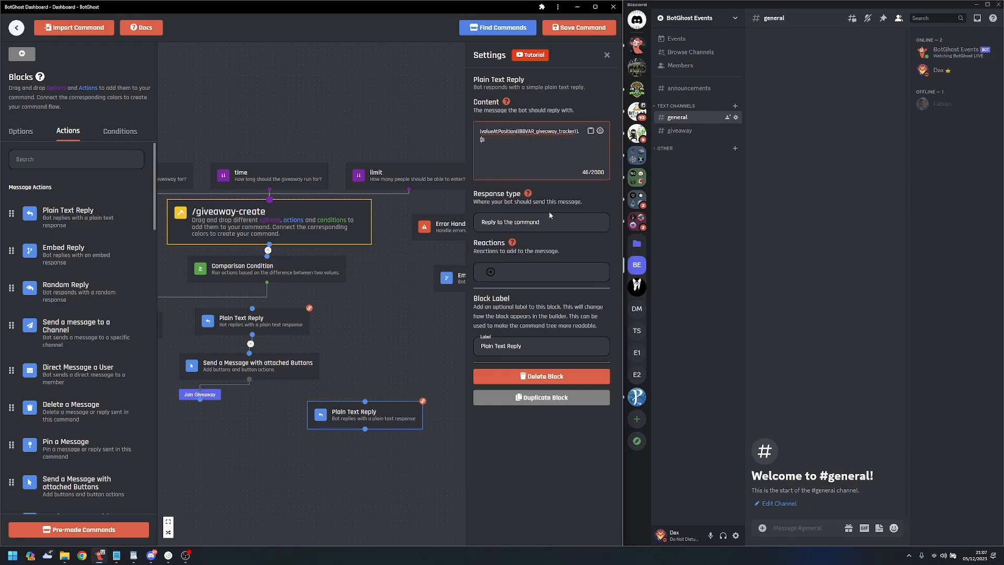
type("0")
- Copy the variable expression from the reply into the Comparison Condition's base value
key("ctrl+a")
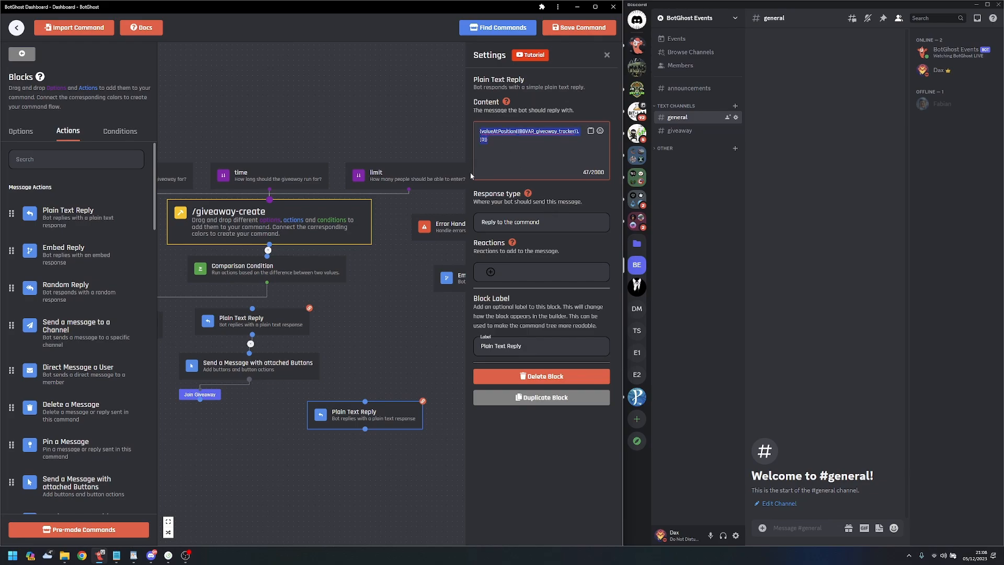
left_click(338, 272)
left_click(541, 210)
key("ctrl+v")
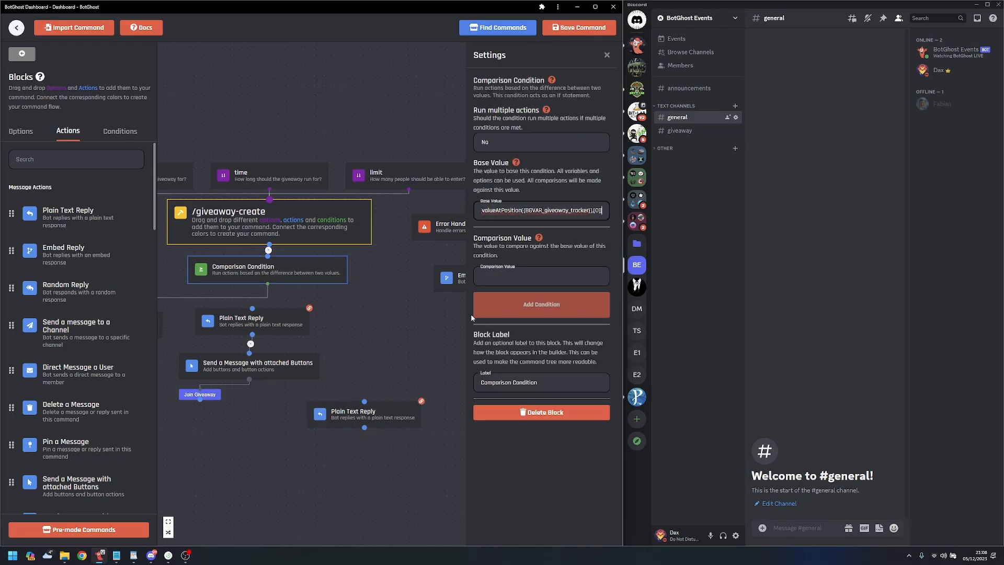
- Add a condition with comparison value 1 and set its comparison type to Equal to
left_click(521, 280)
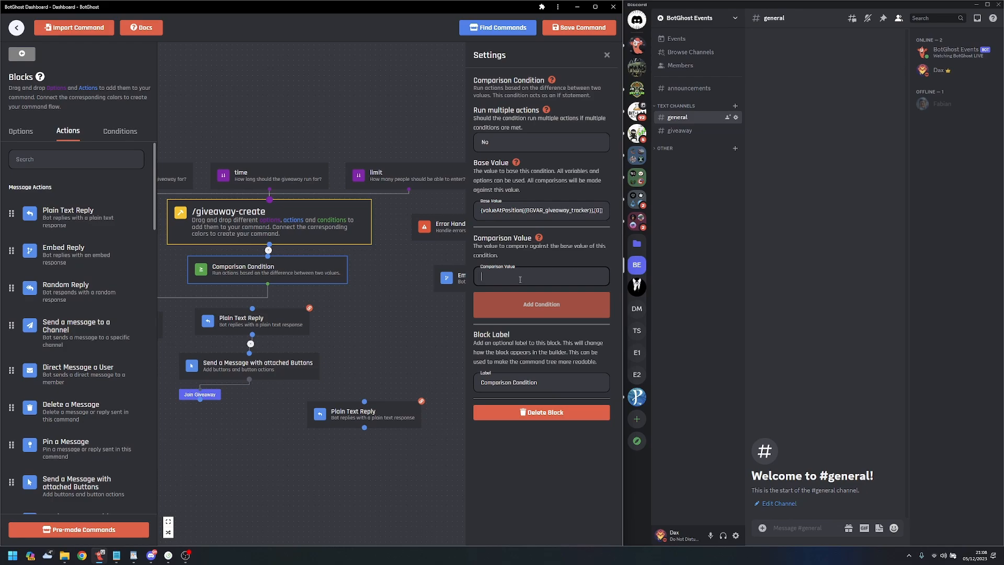
type("1")
left_click(505, 306)
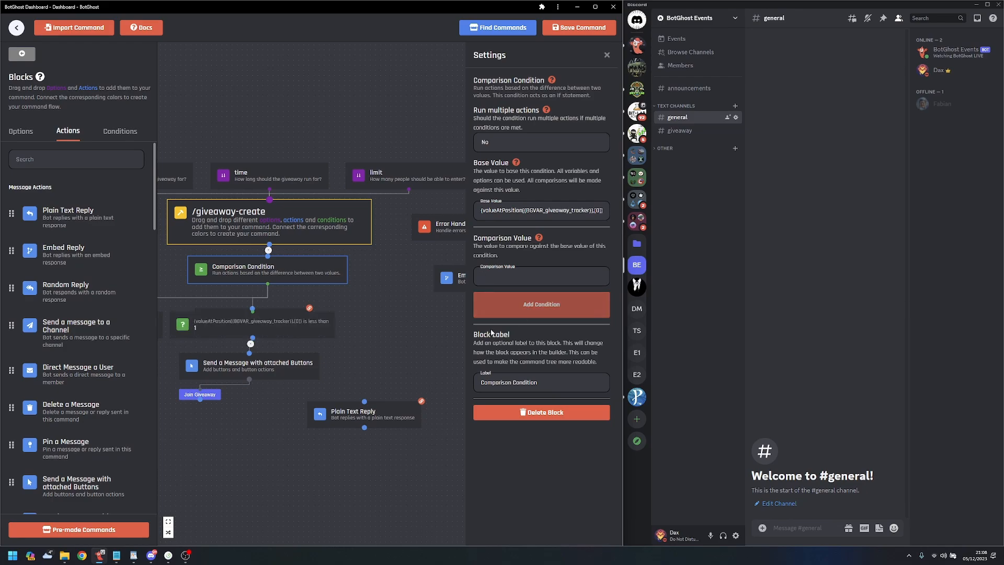
left_click(307, 331)
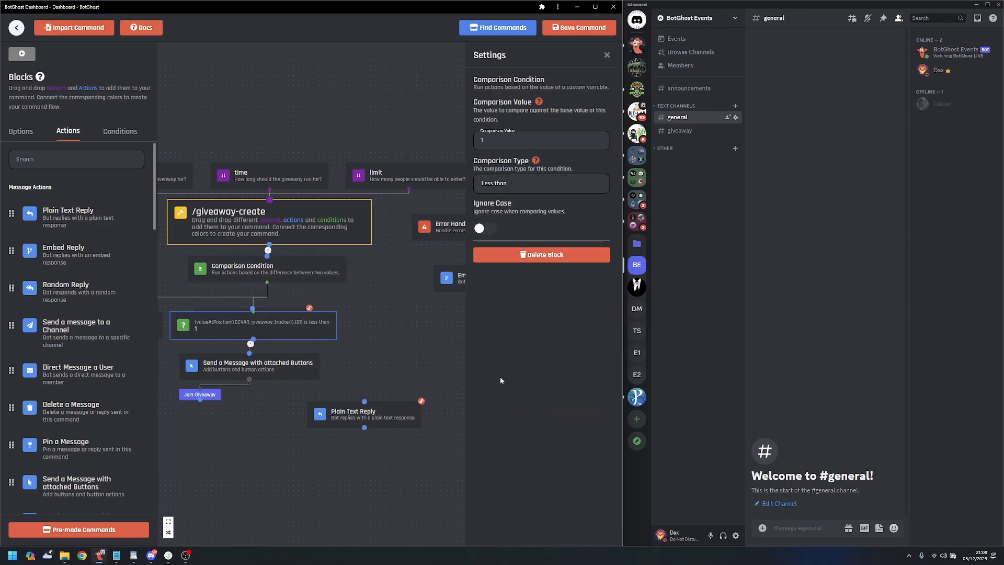
left_click(528, 183)
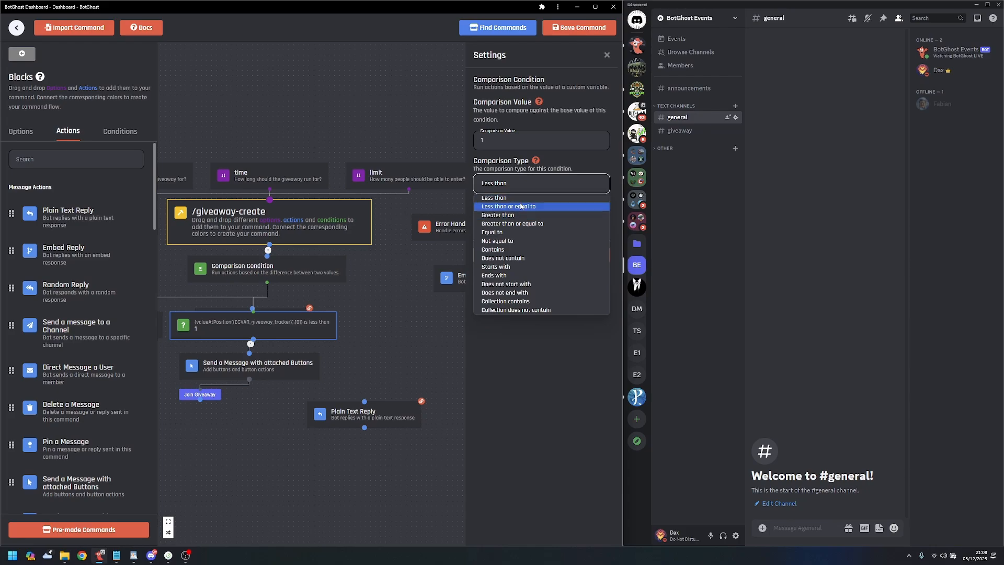
left_click(518, 235)
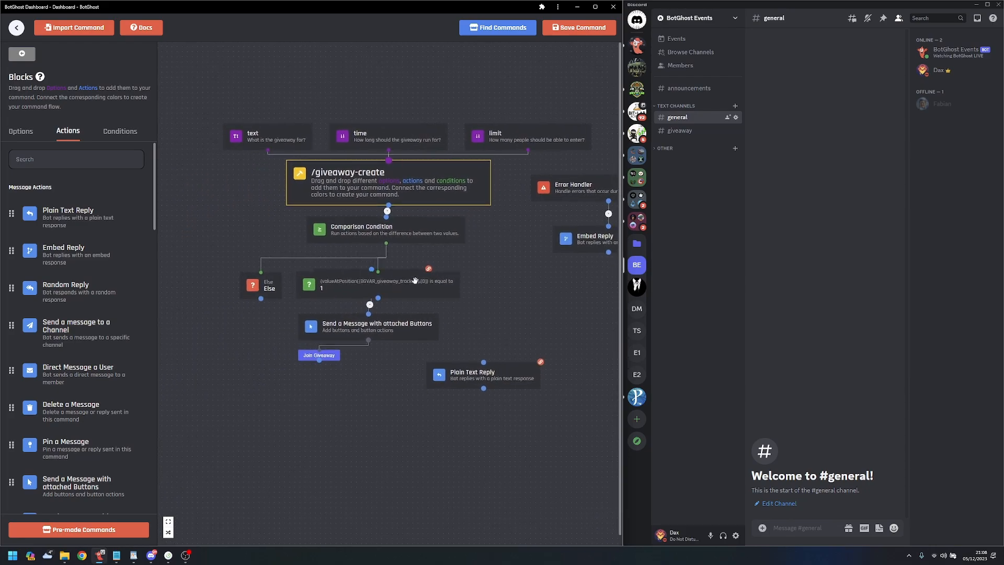
- Move the equal-to-1 branch clear of the reply and connect a Send an error log message block beneath it
left_click(456, 332)
left_click_drag(523, 338, 380, 315)
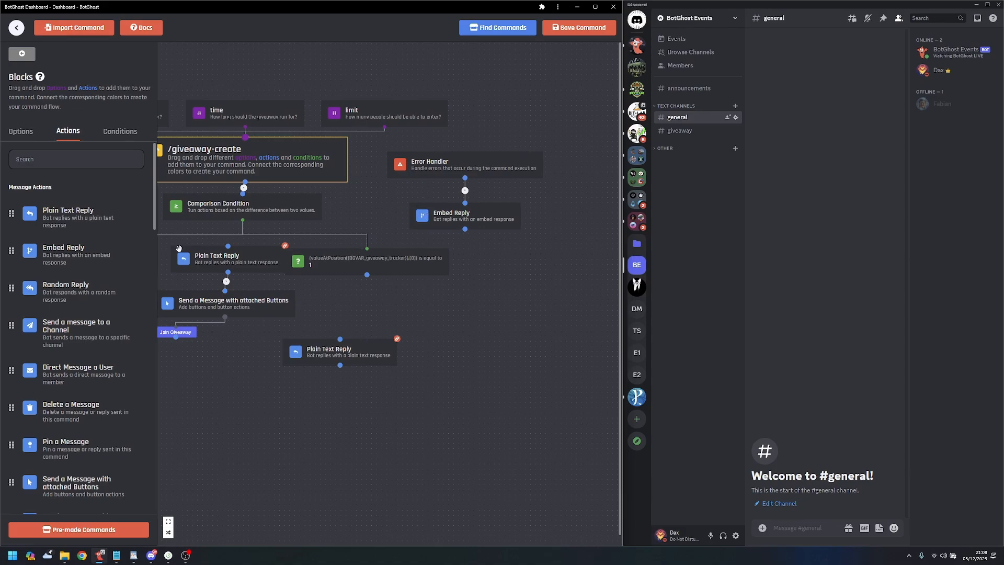
scroll(100, 365, "down", 1)
scroll(99, 364, "down", 12)
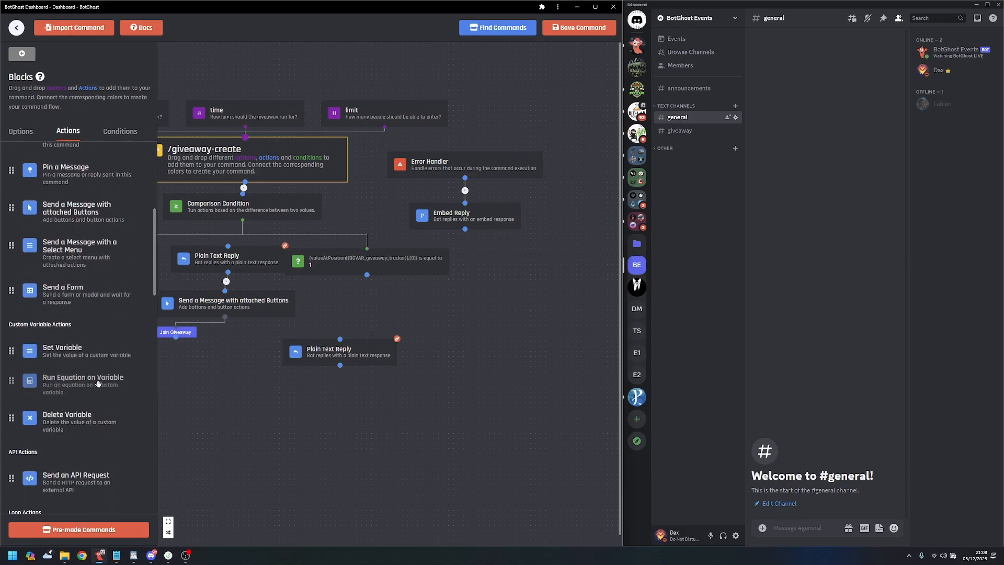
scroll(96, 370, "down", 6)
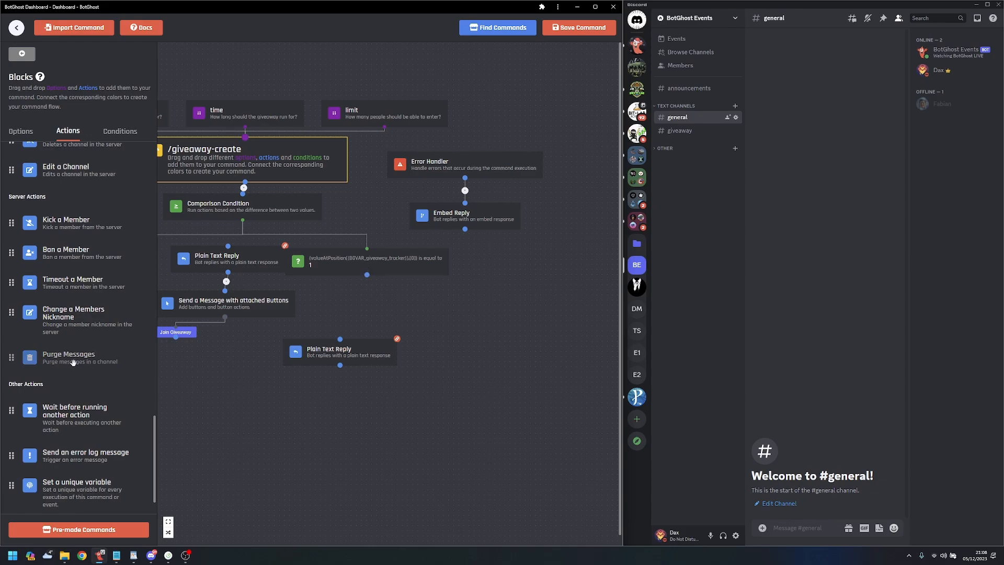
scroll(73, 362, "down", 1)
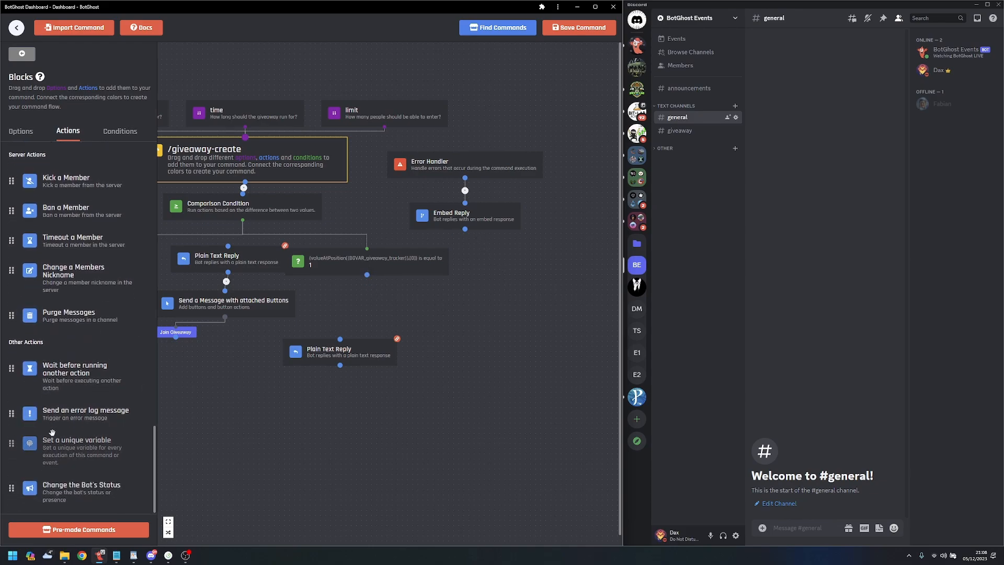
left_click_drag(78, 413, 389, 324)
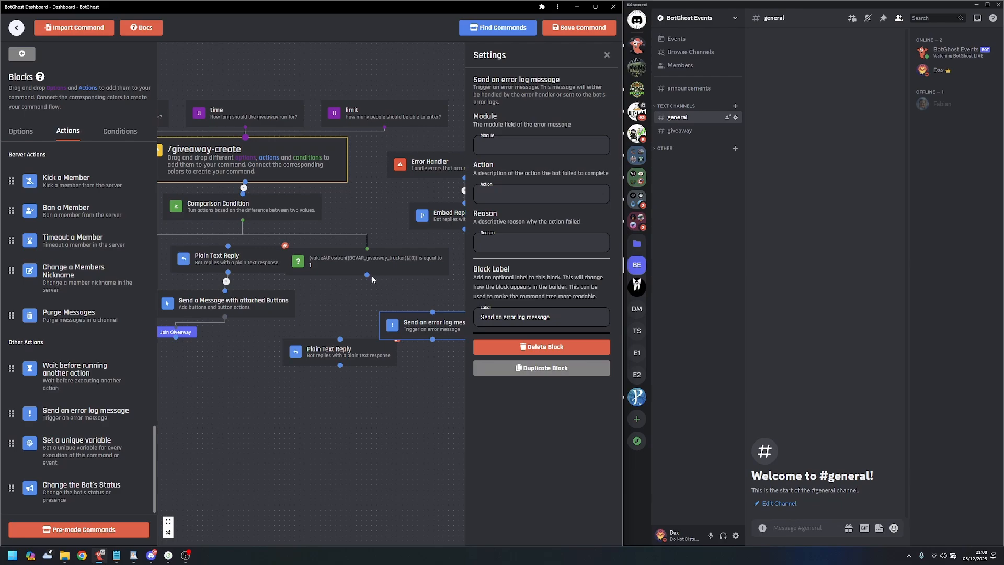
left_click_drag(367, 275, 346, 372)
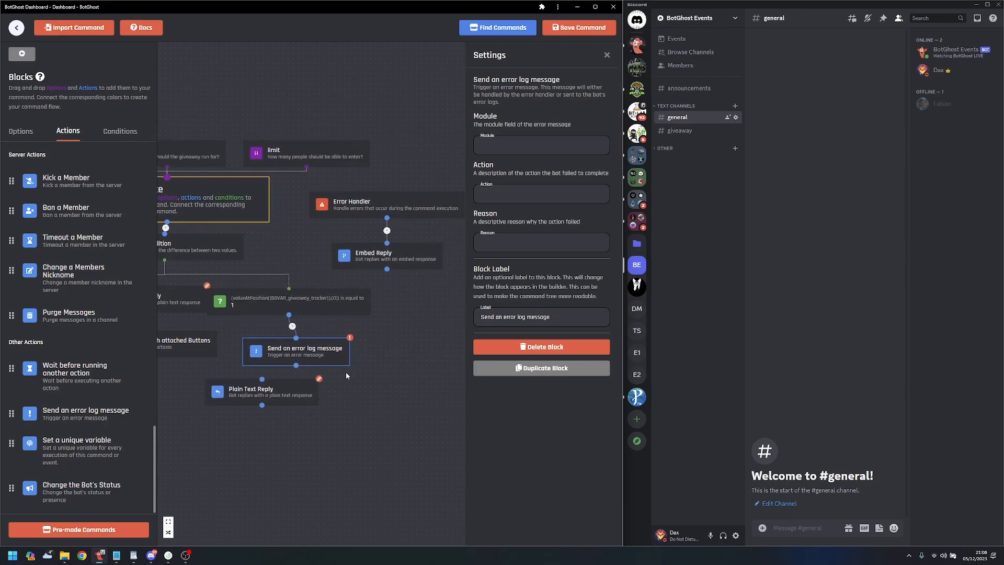
- Examine the embed title and error variables in the Error Handler's Embed Reply
left_click(429, 250)
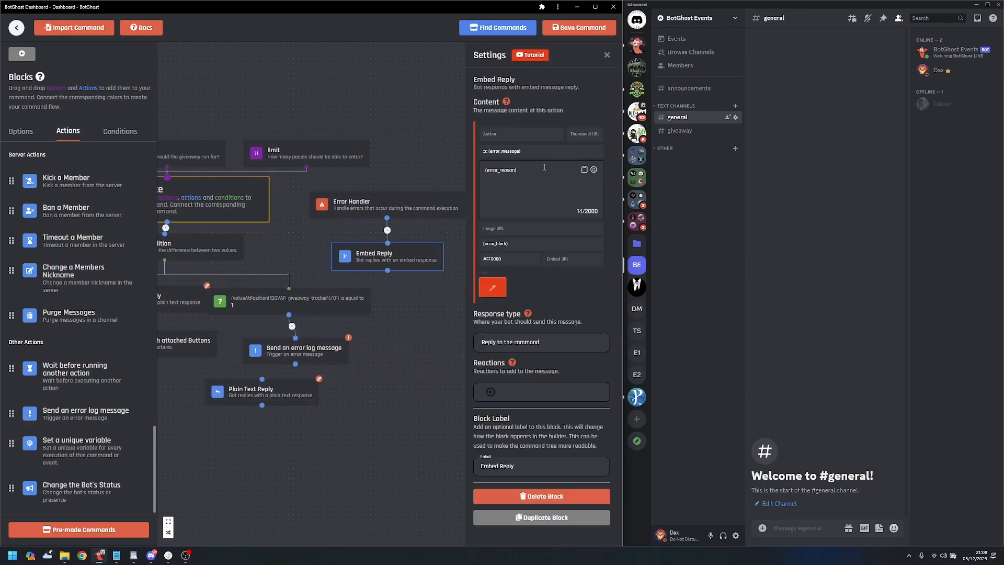
left_click_drag(489, 151, 560, 151)
left_click(560, 152)
- Fill in the error log message block with module Giveaways, action Create Giveaway and reason "A giveaway is already running"
left_click_drag(308, 418, 381, 393)
left_click(381, 325)
left_click(522, 151)
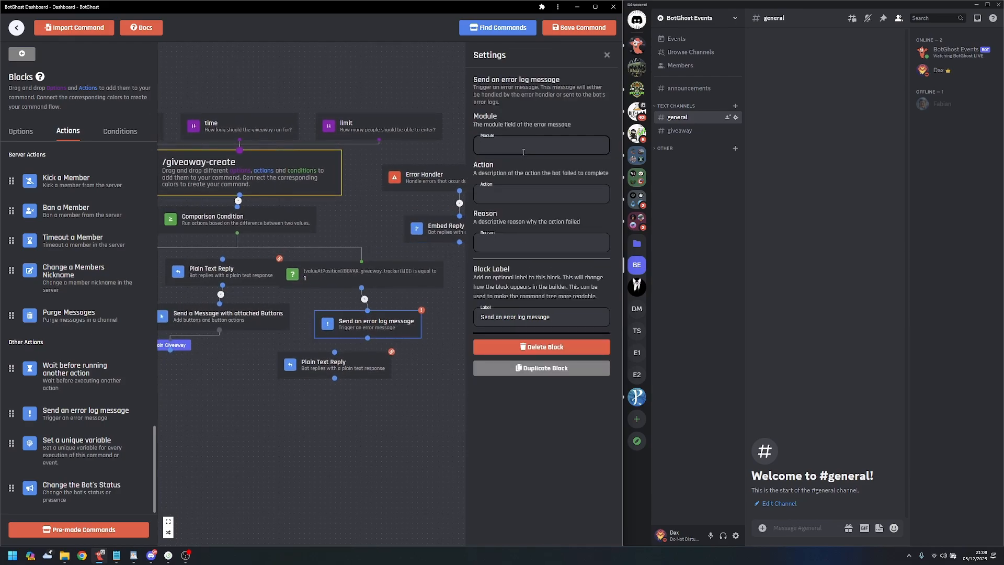
type("Giveaways")
left_click(523, 187)
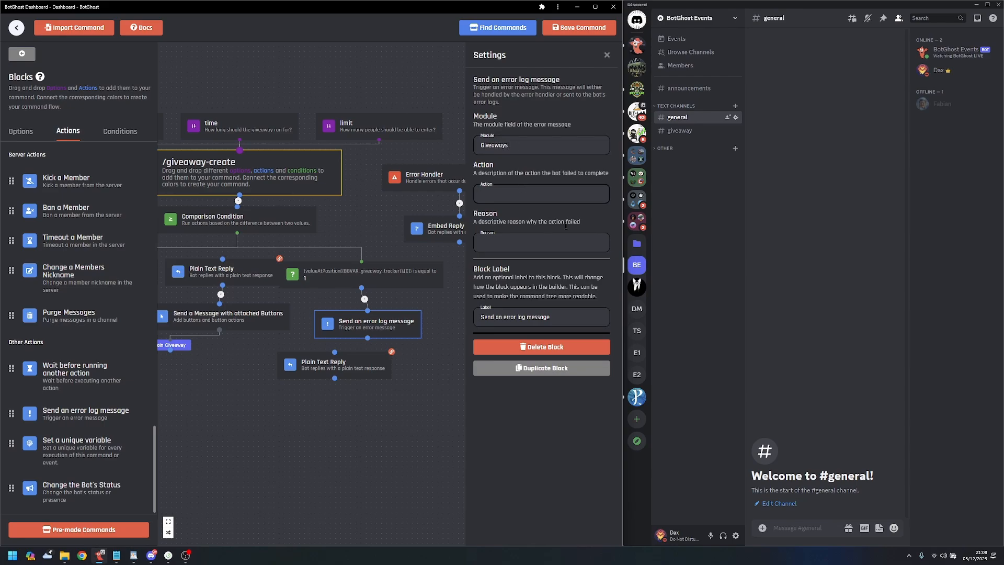
type("Create Giveaway")
left_click(516, 245)
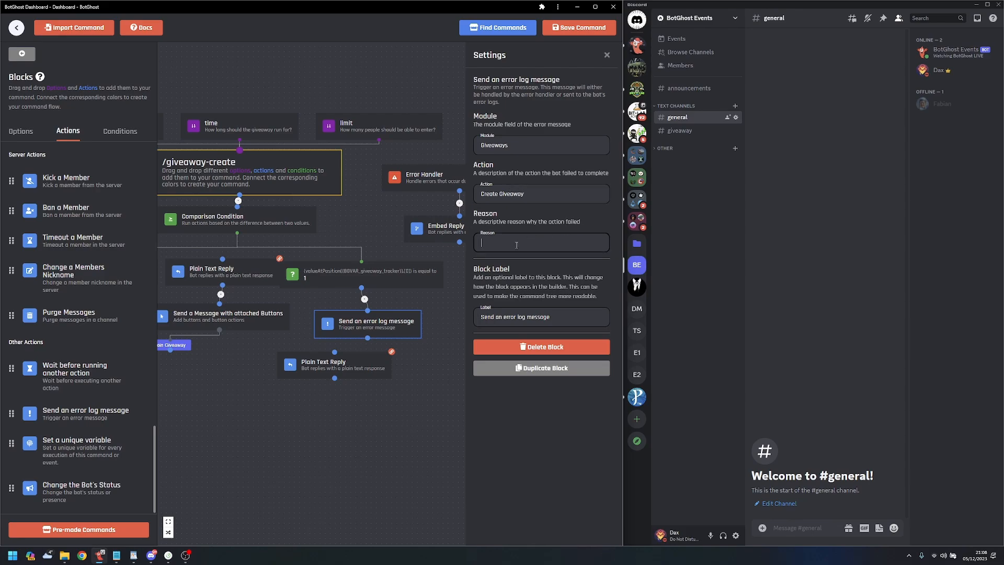
type("A Giveawo")
type("giveaway is o")
type("lready")
type(" running")
left_click(413, 391)
scroll(391, 400, "down", 1)
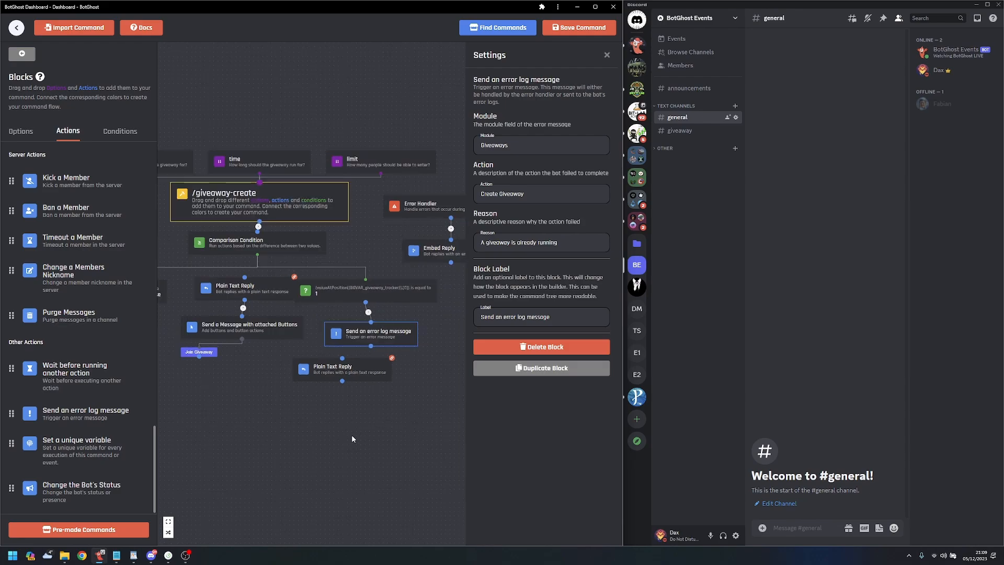
left_click_drag(352, 435, 402, 425)
left_click_drag(460, 345, 331, 392)
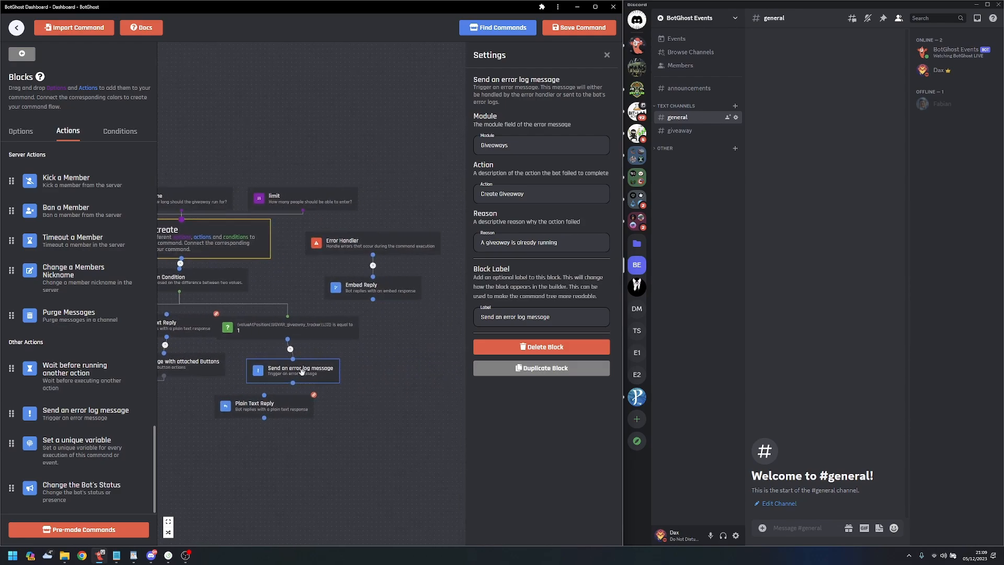
left_click(385, 289)
left_click(330, 484)
left_click_drag(281, 500, 459, 463)
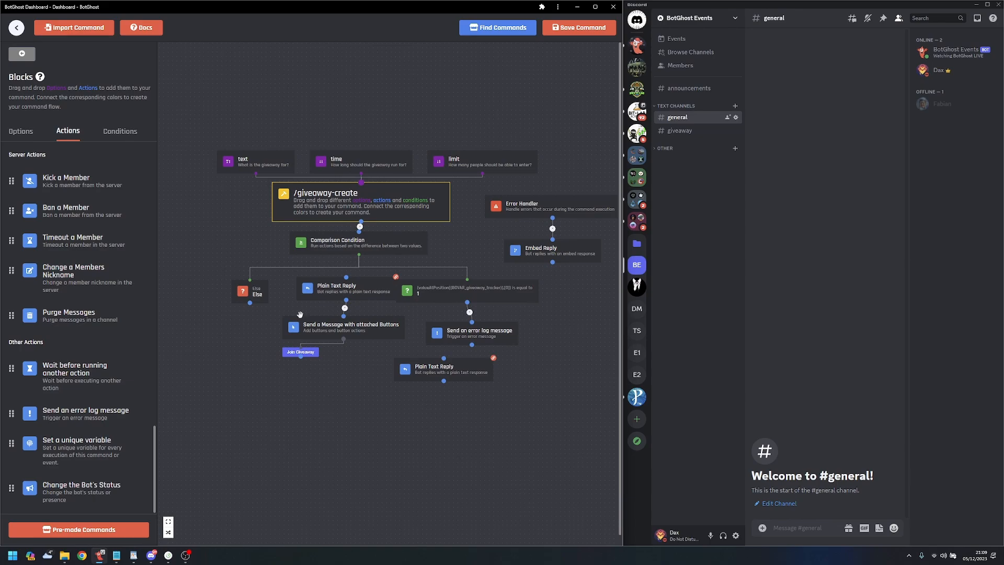
- Move the Join Giveaway button, its message block and the connected Plain Text Reply lower, beneath the Else branch
left_click_drag(308, 351, 299, 403)
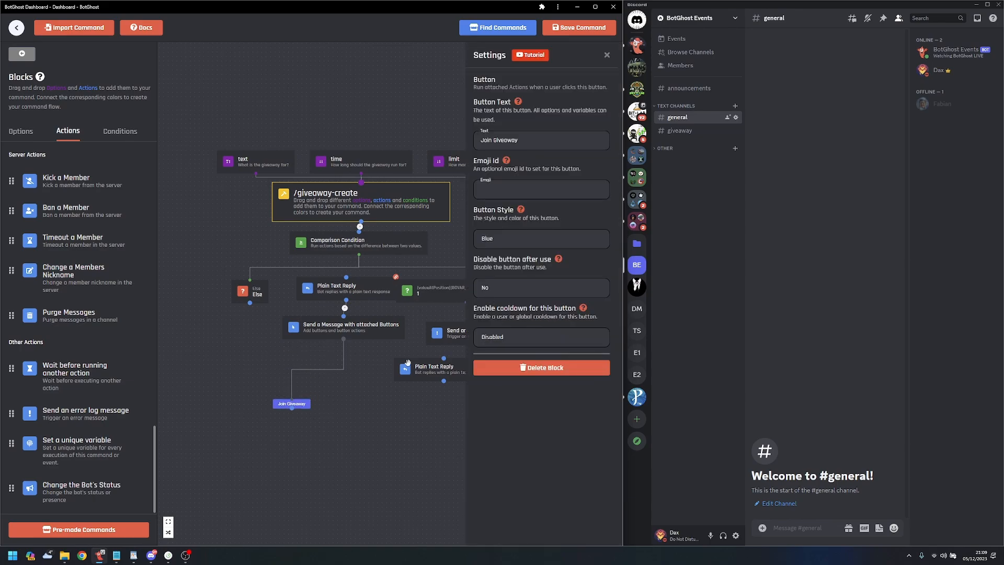
left_click(426, 369)
left_click(376, 447)
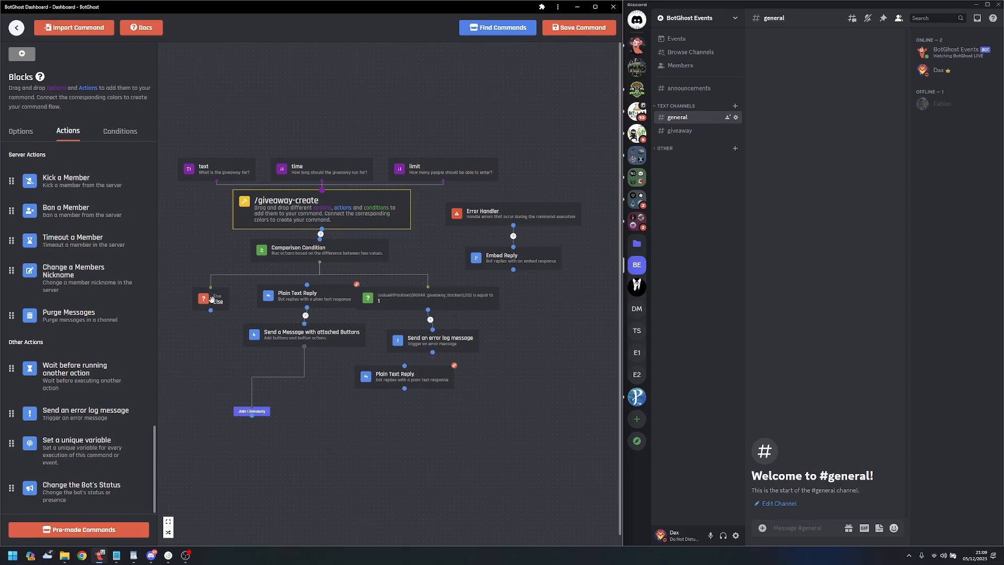
mouse_move(308, 284)
left_mouse_down()
mouse_move(214, 316)
mouse_move(321, 277)
mouse_move(319, 287)
left_mouse_up()
left_click_drag(259, 411, 214, 466)
left_click_drag(333, 332, 255, 400)
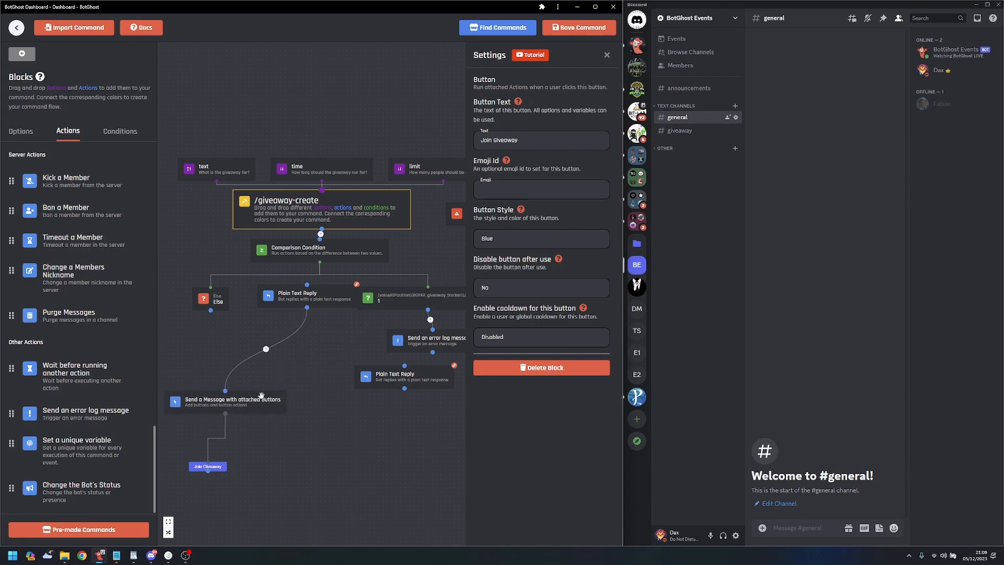
left_click_drag(322, 304, 255, 376)
left_click_drag(243, 330, 298, 324)
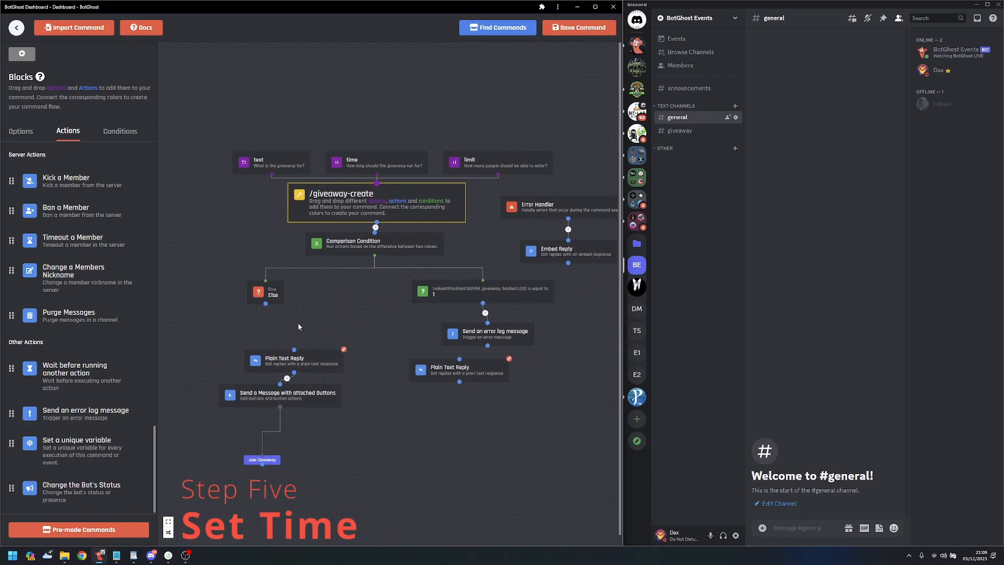
- Move the unconnected Plain Text Reply farther below the error log message block and clear its content
left_click(290, 165)
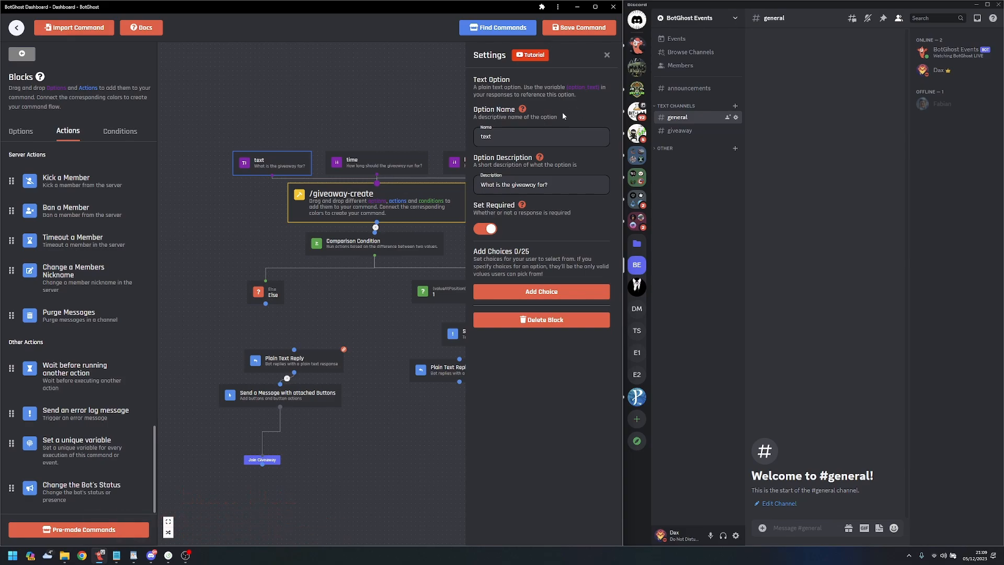
left_click(393, 172)
left_click(378, 93)
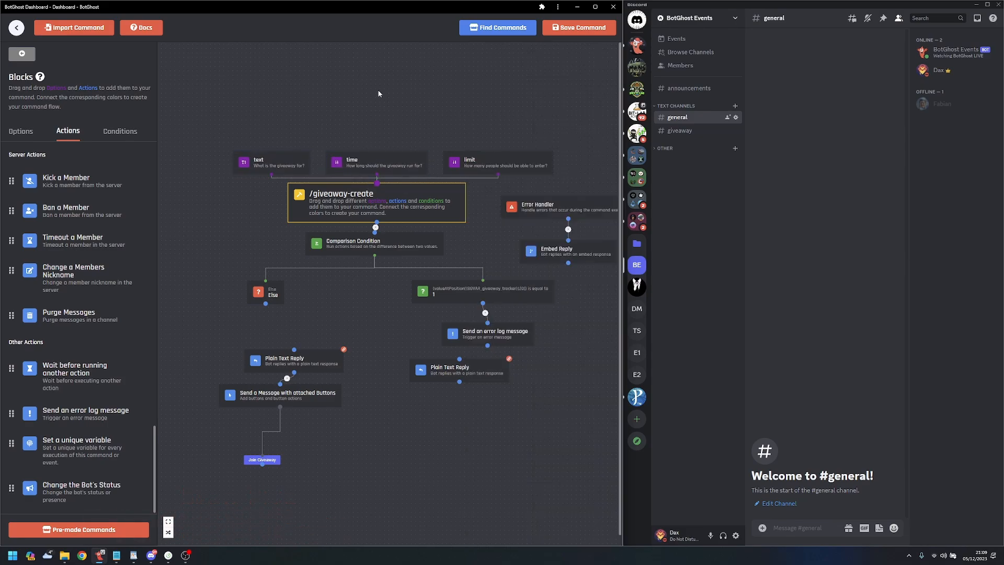
left_click_drag(429, 373, 404, 405)
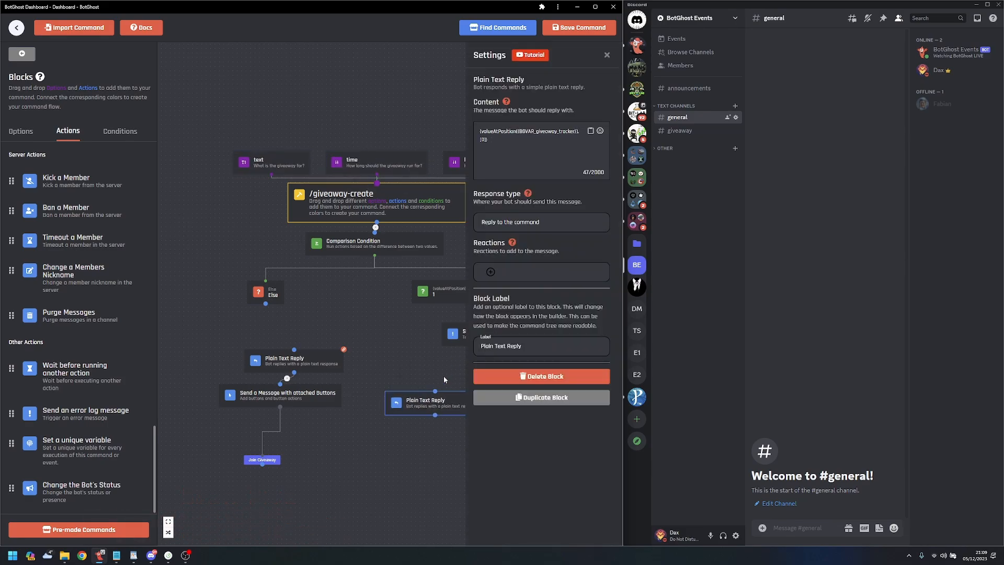
left_click(559, 172)
key("ctrl+a")
key("BackSpace")
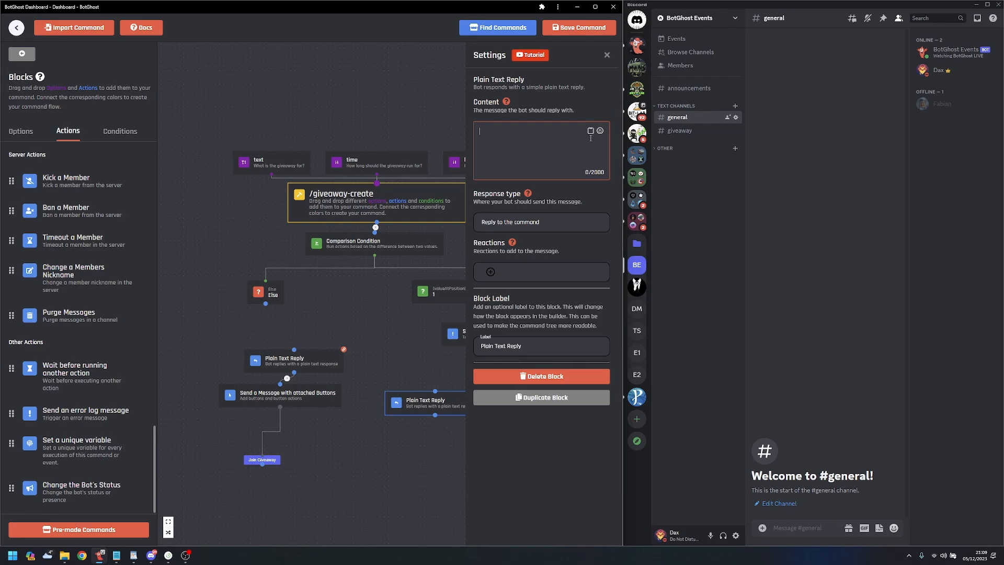
- Insert the current time (unix) variable into the unconnected Plain Text Reply's content
left_click(540, 193)
type("time")
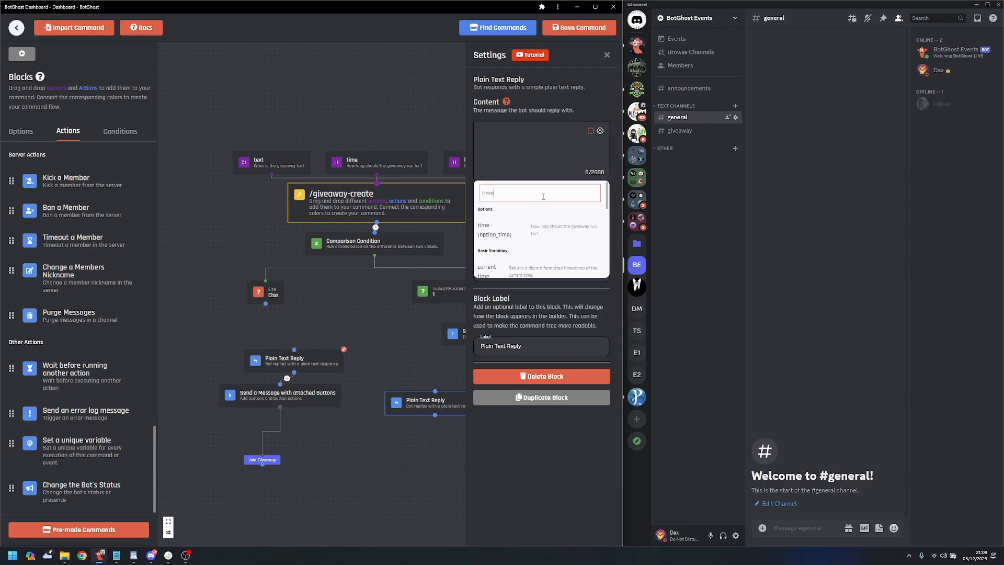
scroll(546, 233, "down", 1)
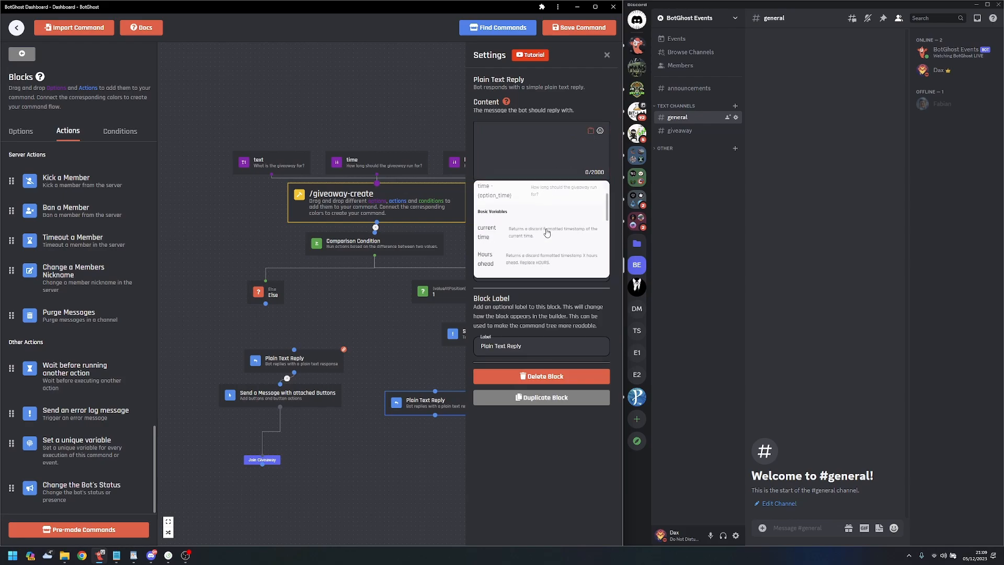
scroll(552, 237, "down", 3)
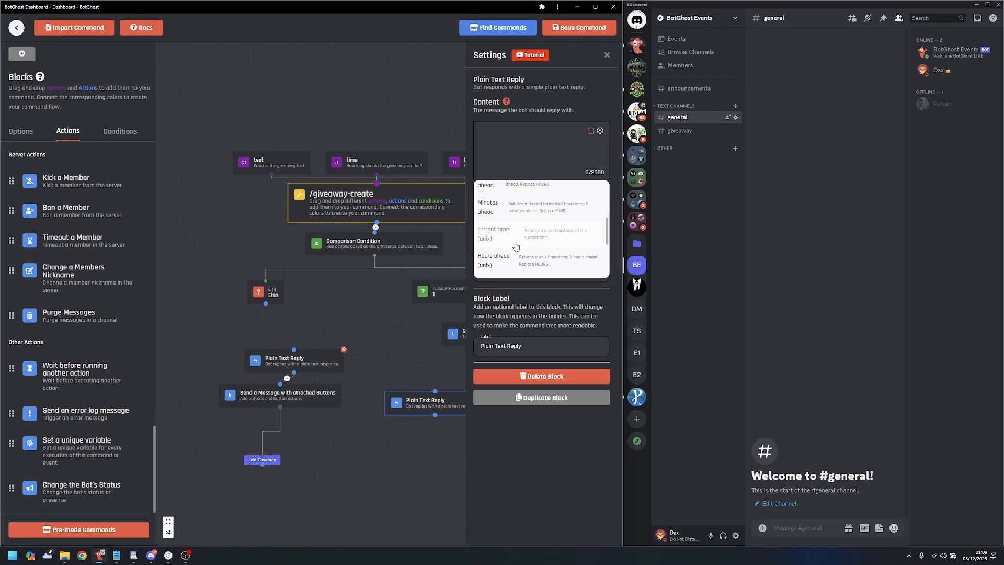
scroll(540, 246, "down", 2)
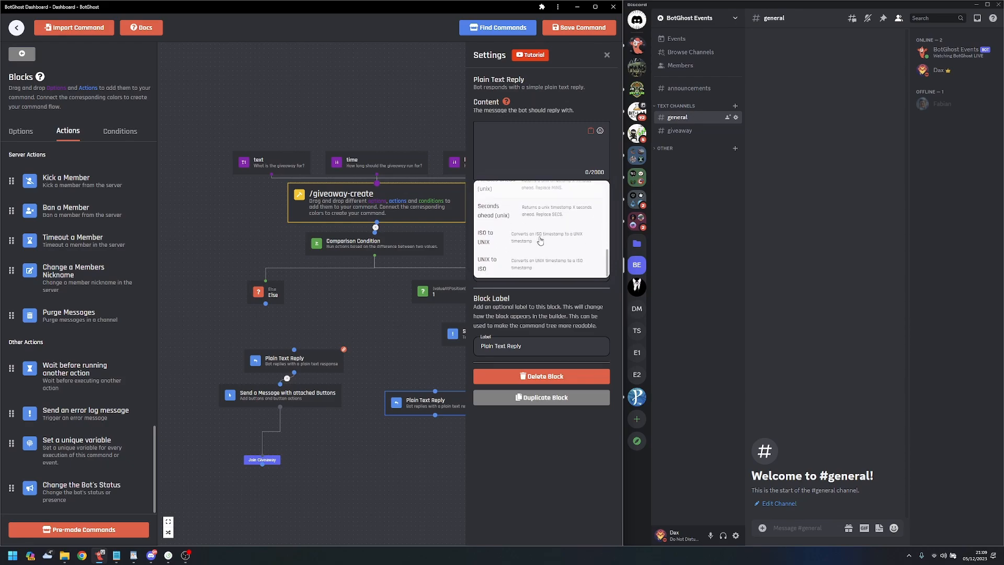
scroll(540, 240, "up", 4)
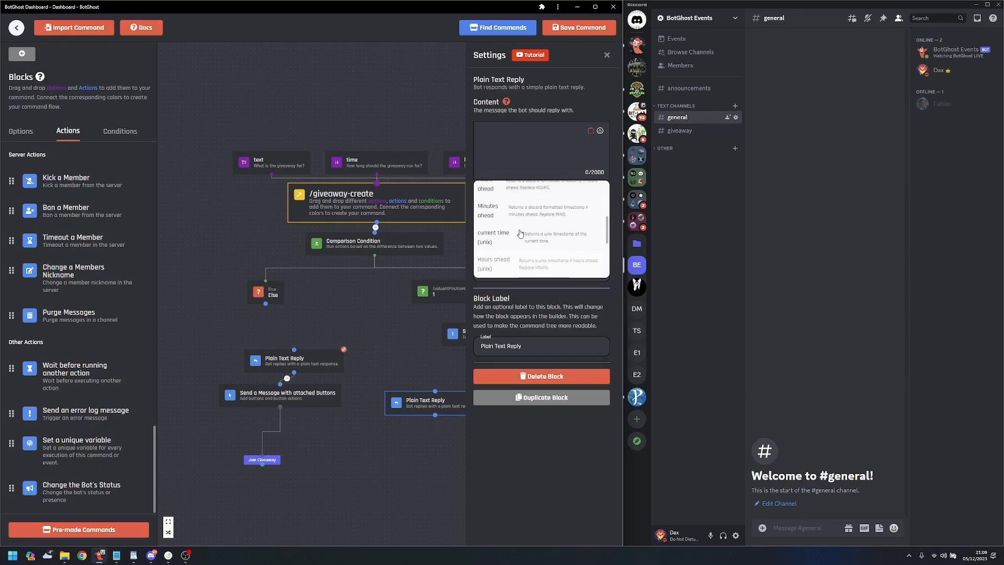
left_click(505, 241)
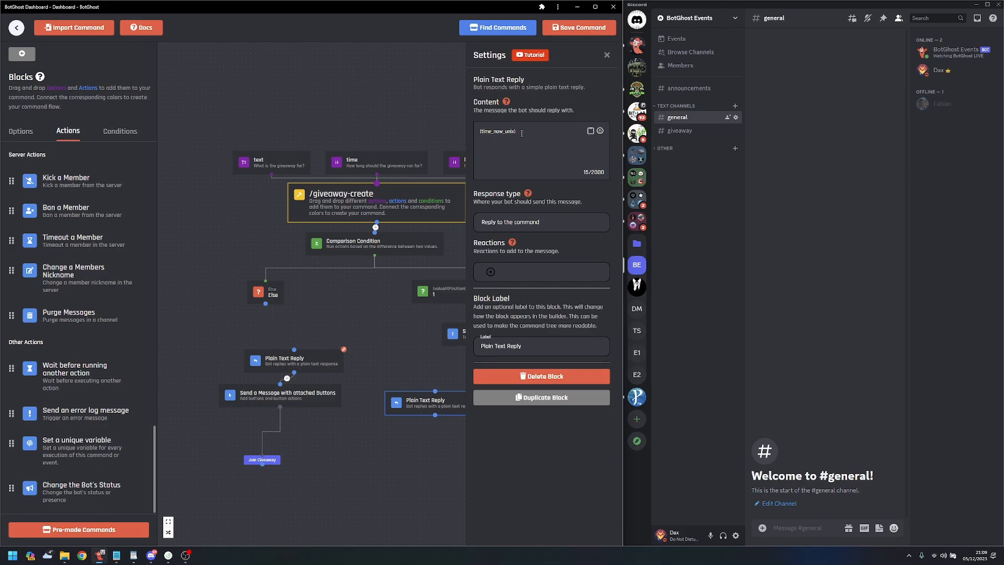
left_click(578, 136)
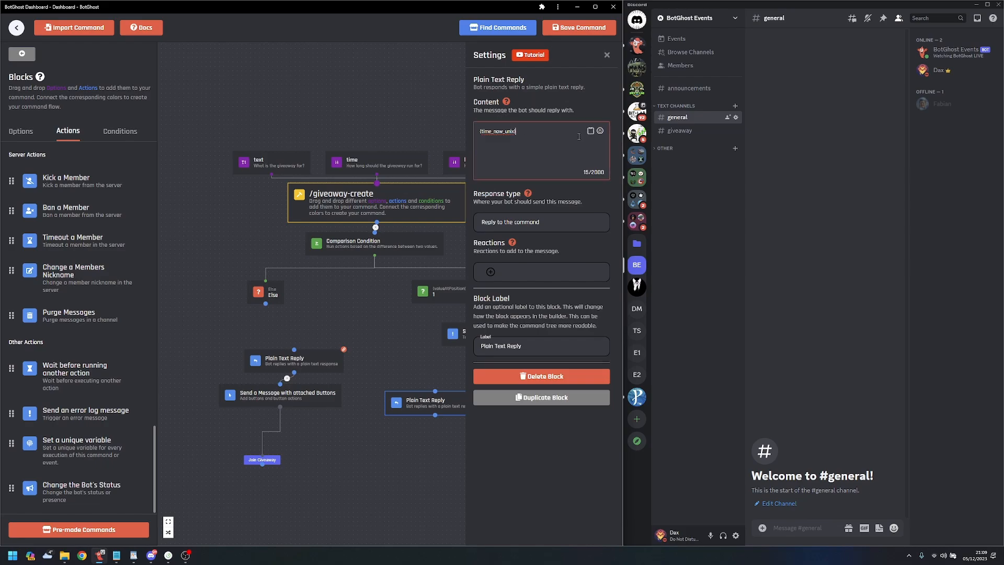
- Add the Seconds ahead (unix) variable to the unconnected Plain Text Reply's content
left_click(590, 130)
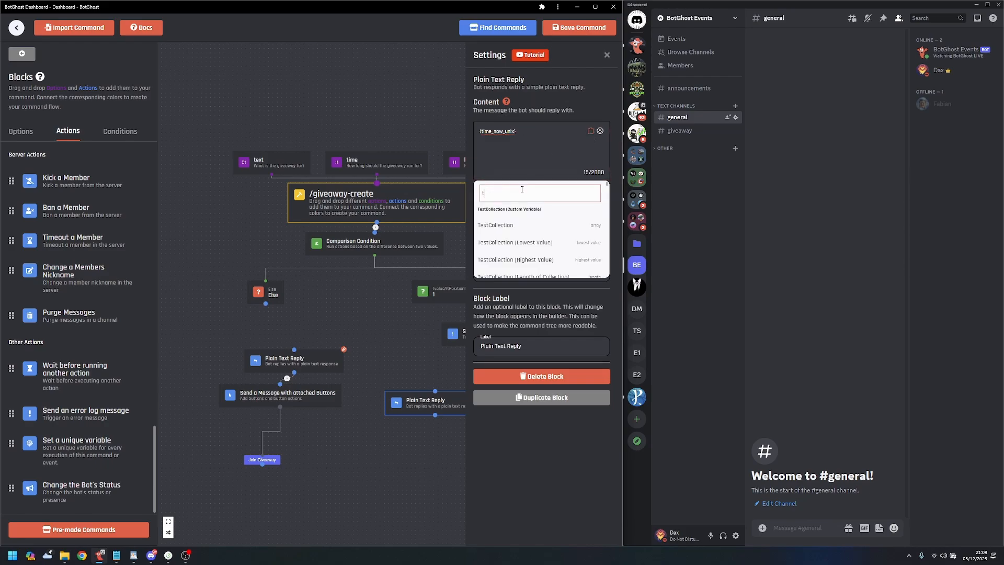
scroll(534, 227, "down", 10)
scroll(535, 230, "up", 2)
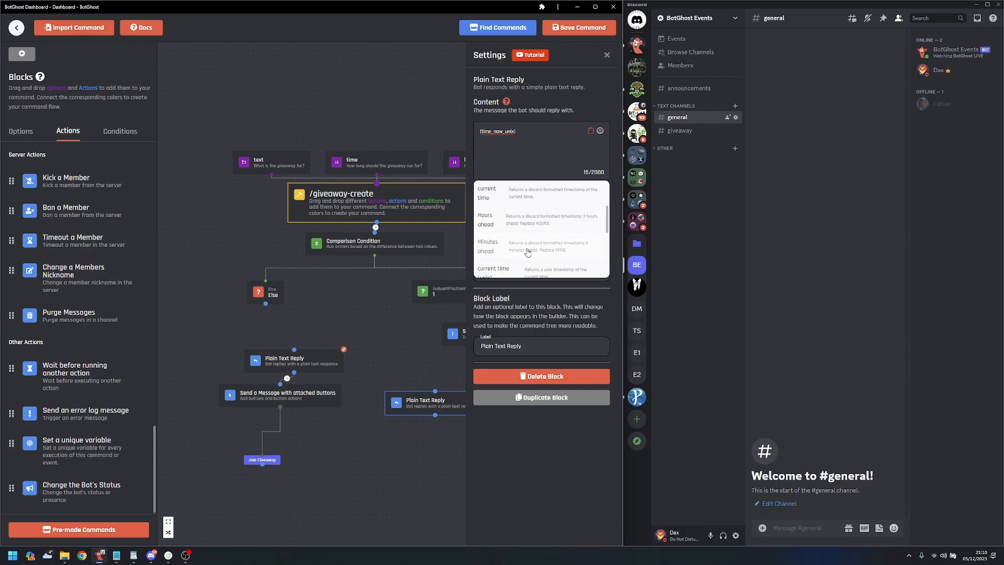
scroll(523, 233, "down", 2)
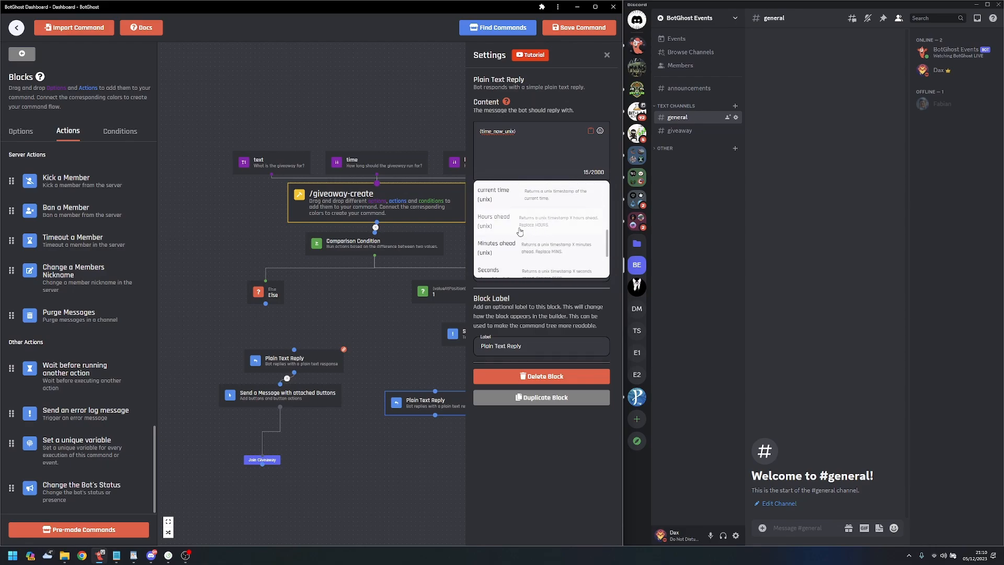
scroll(530, 246, "down", 1)
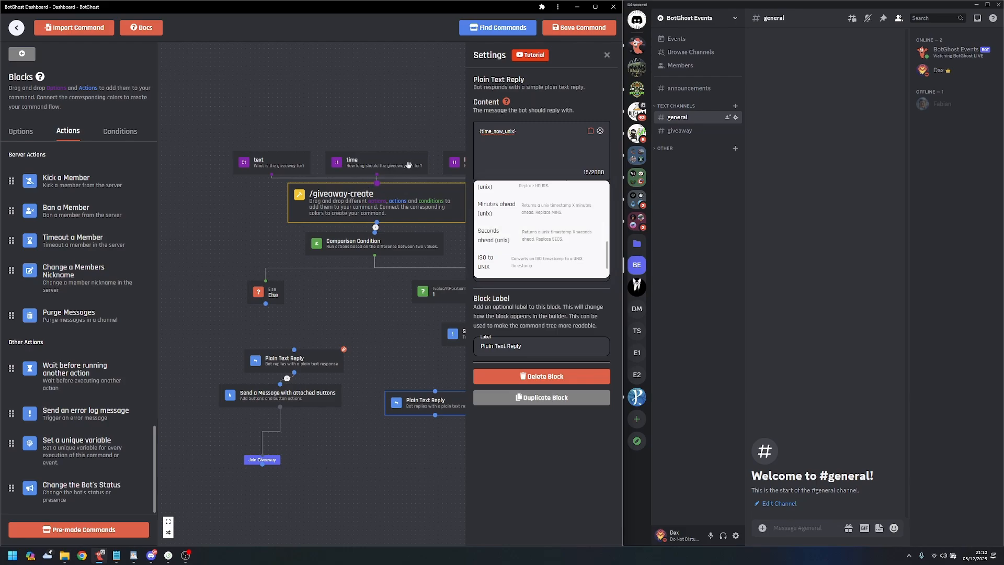
scroll(517, 246, "up", 1)
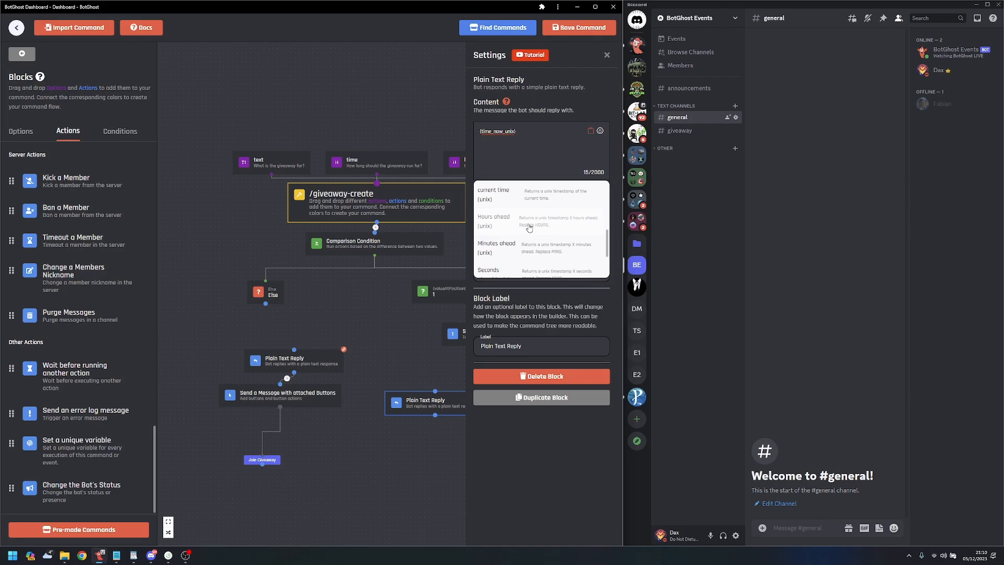
scroll(526, 240, "down", 1)
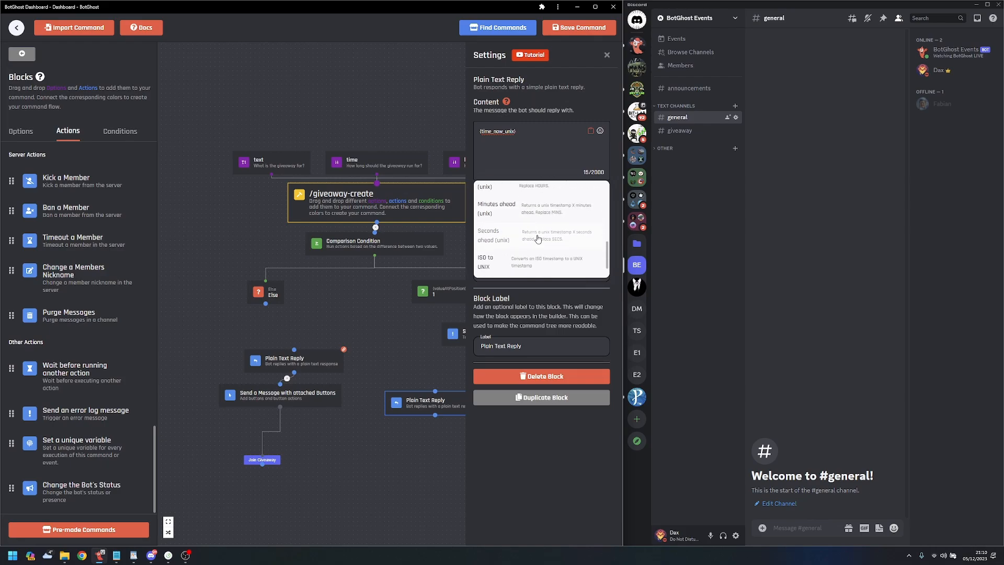
left_click(538, 236)
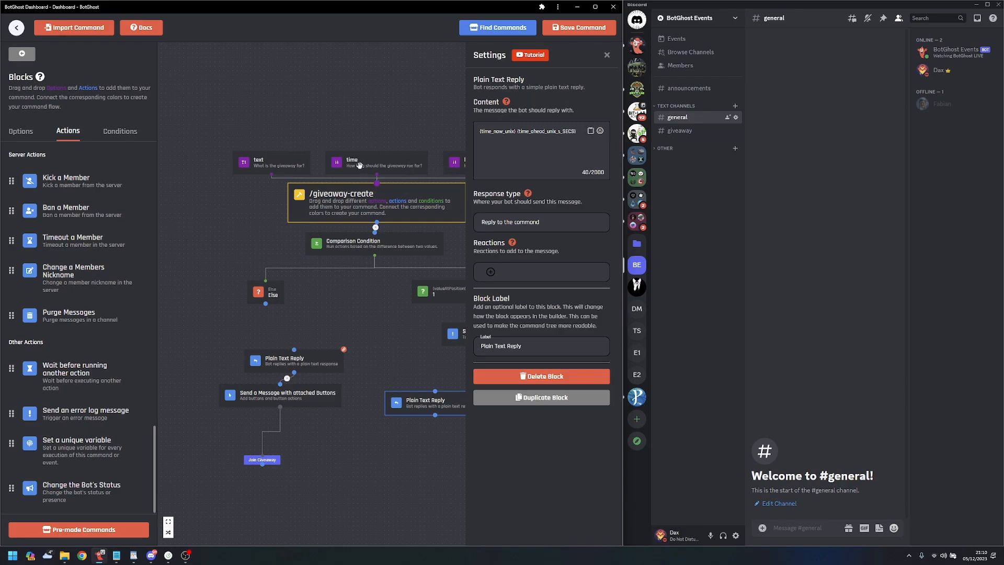
- Remove the time_now_unix variable from the reply's content, keeping only time_ahead_unix_s_SECS
left_click(408, 164)
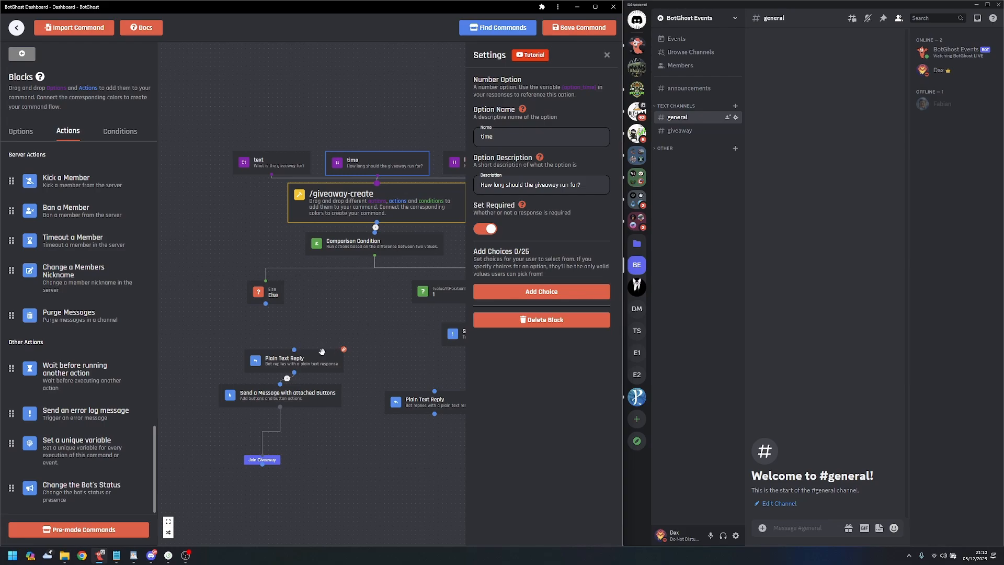
left_click(407, 397)
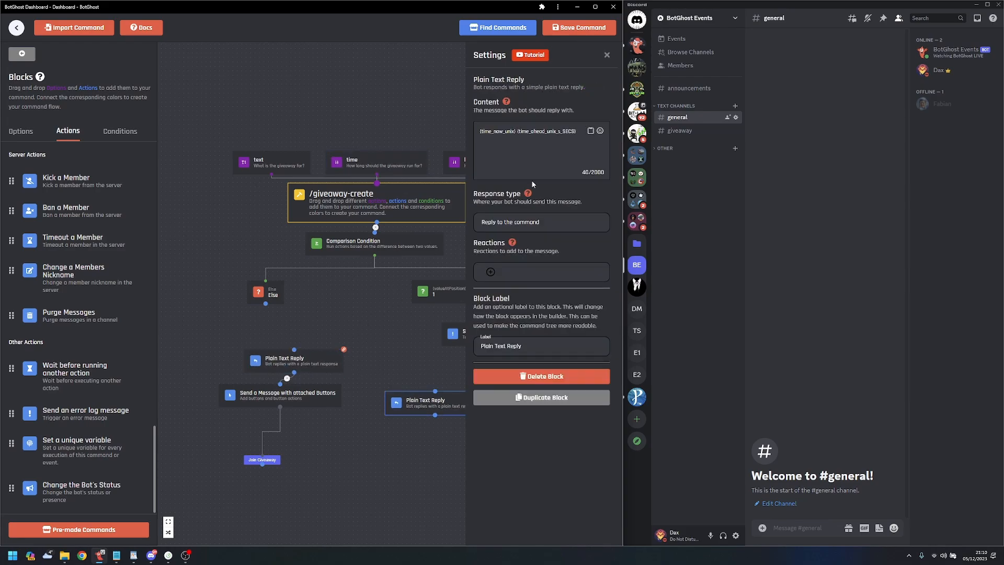
left_click_drag(516, 132, 511, 133)
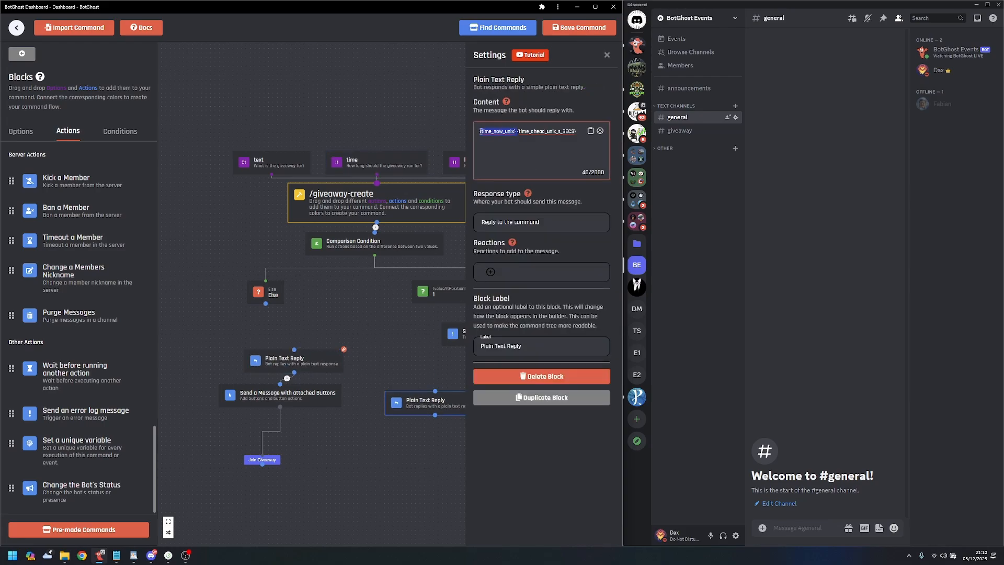
key("BackSpace")
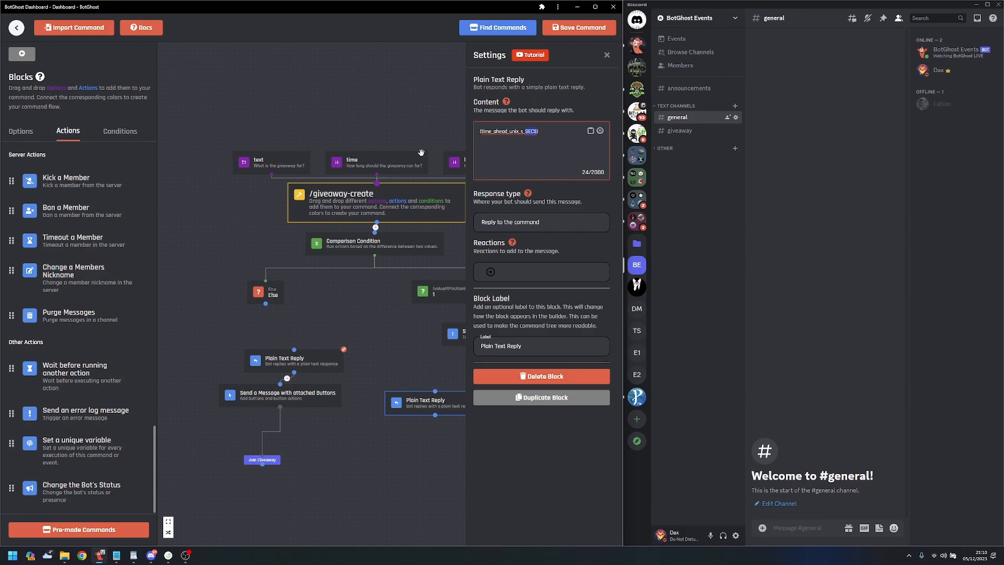
- Replace SECS in the unconnected Plain Text Reply's content with the time option's variable, making it {time_ahead_unix_s_{option_time}}
left_click(404, 164)
left_click_drag(597, 88, 562, 88)
key("ctrl+c")
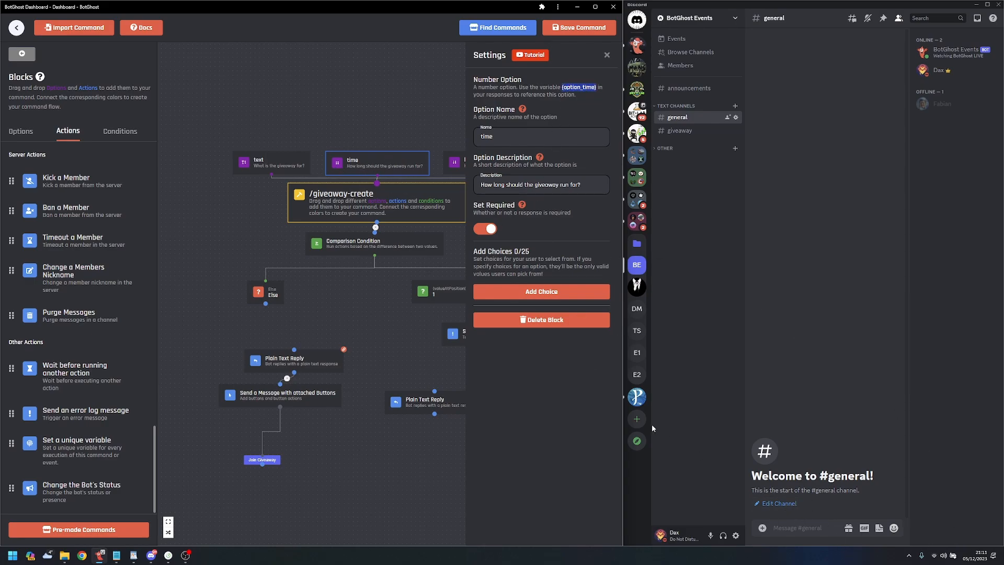
left_click(309, 356)
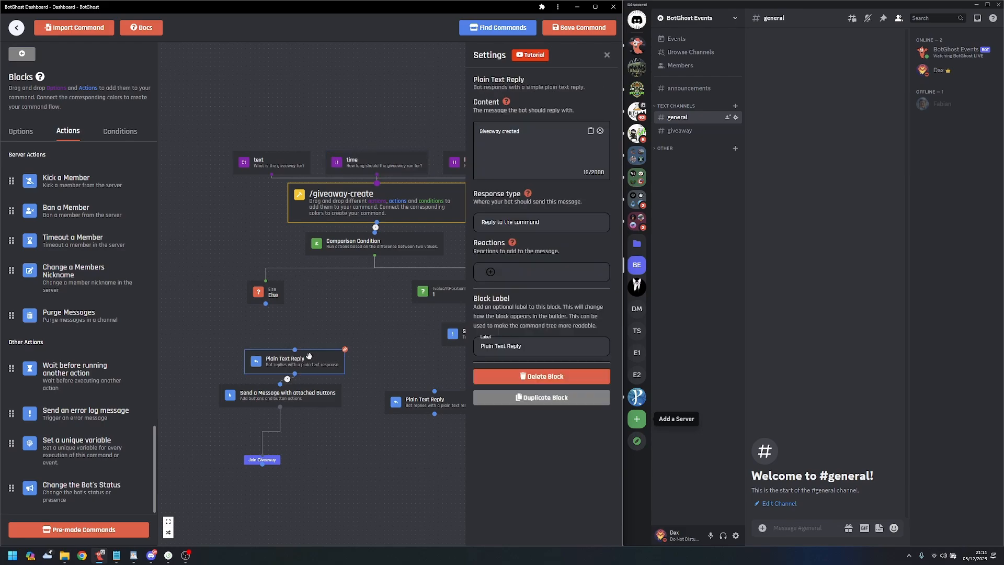
left_click(410, 405)
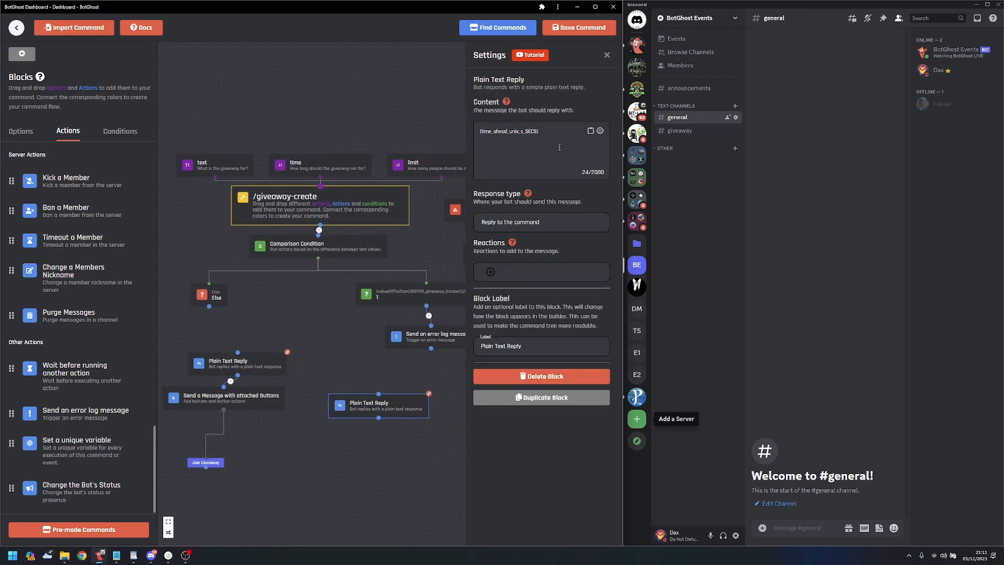
left_click(539, 131)
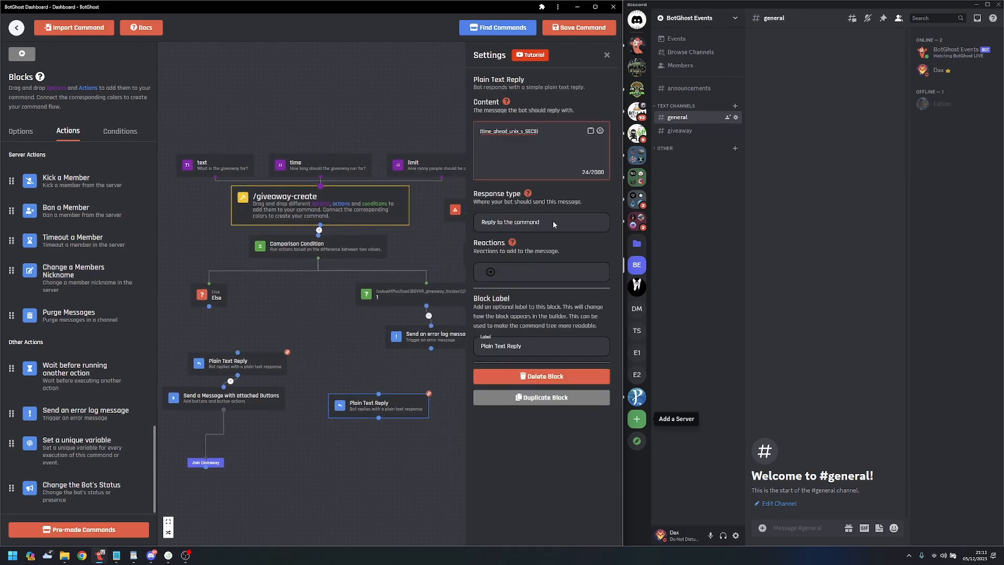
key("BackSpace")
key("BackSpace")
key("BackSpace")
key("BackSpace")
key("ctrl+v")
key("ctrl+a")
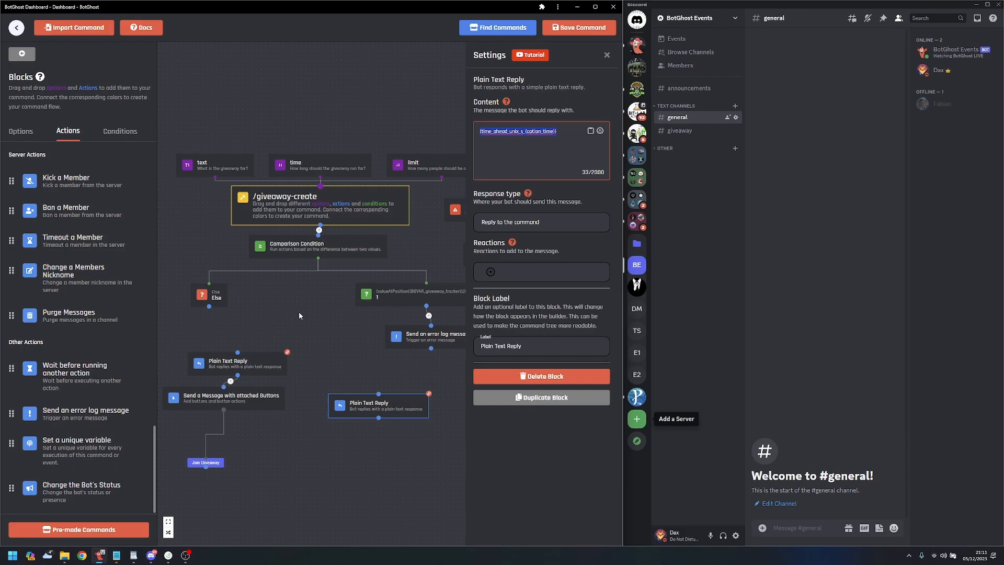
- Add a Set Variable block below the Else branch and choose giveaway_tracker as its custom variable
left_click_drag(299, 313, 370, 241)
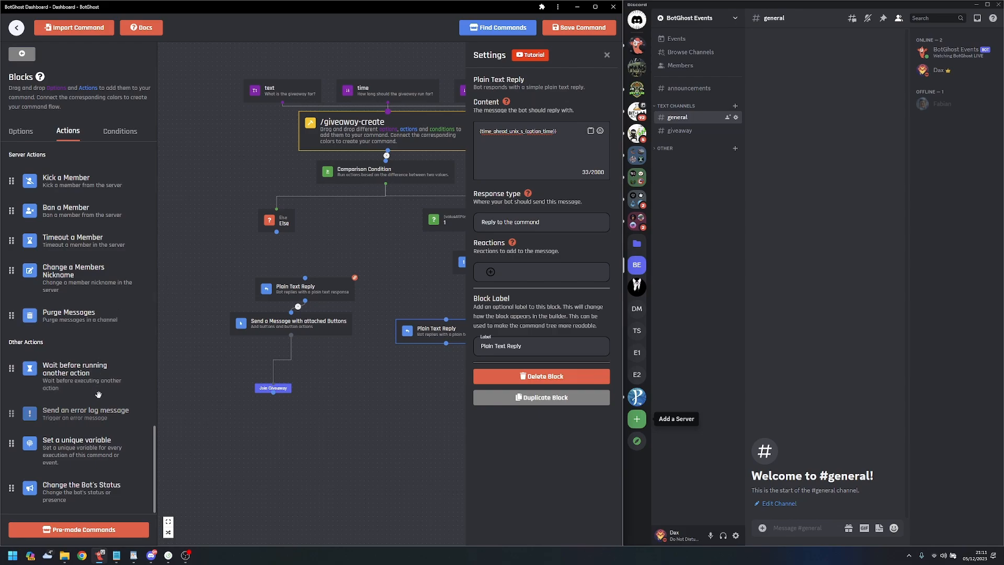
scroll(98, 394, "up", 15)
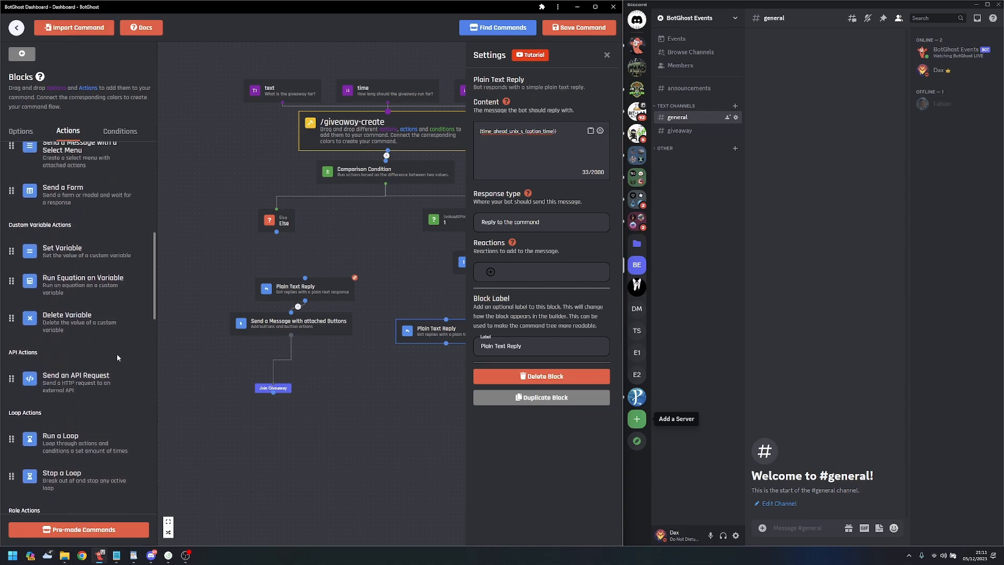
scroll(117, 353, "up", 1)
left_click_drag(57, 306, 308, 256)
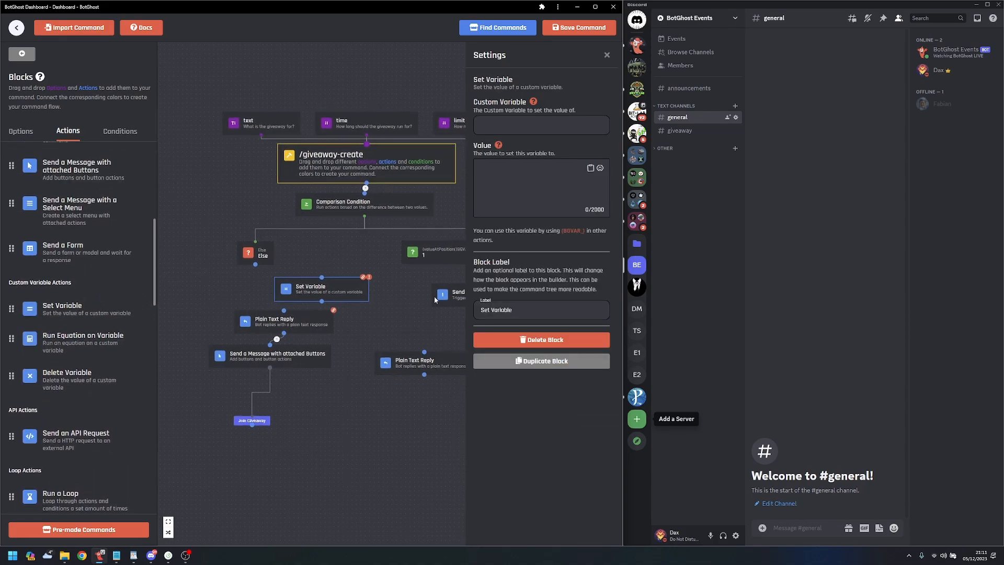
left_click(518, 125)
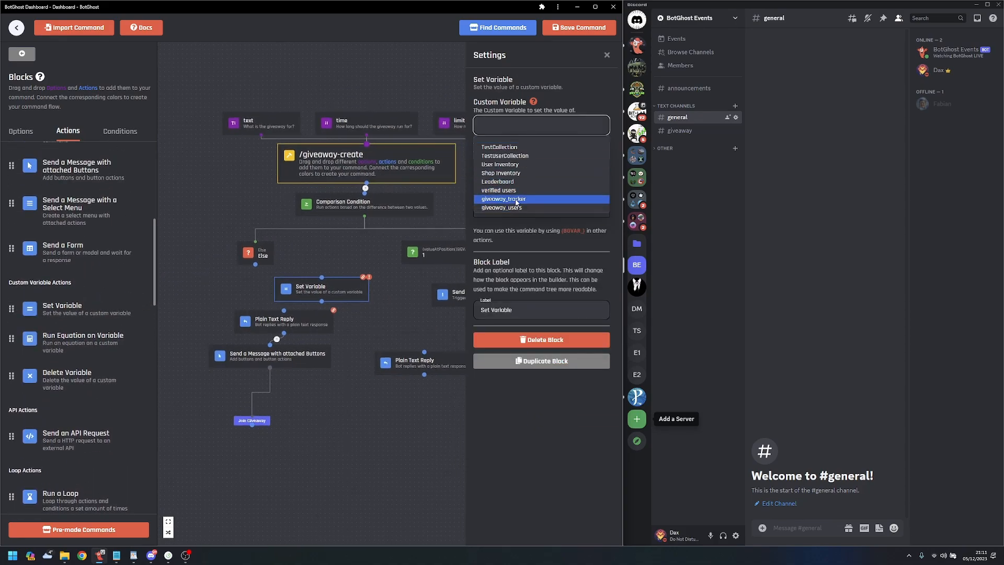
left_click(516, 199)
- Configure the giveaway_tracker block's collection operation as Set value at position, with position 1
left_click(527, 171)
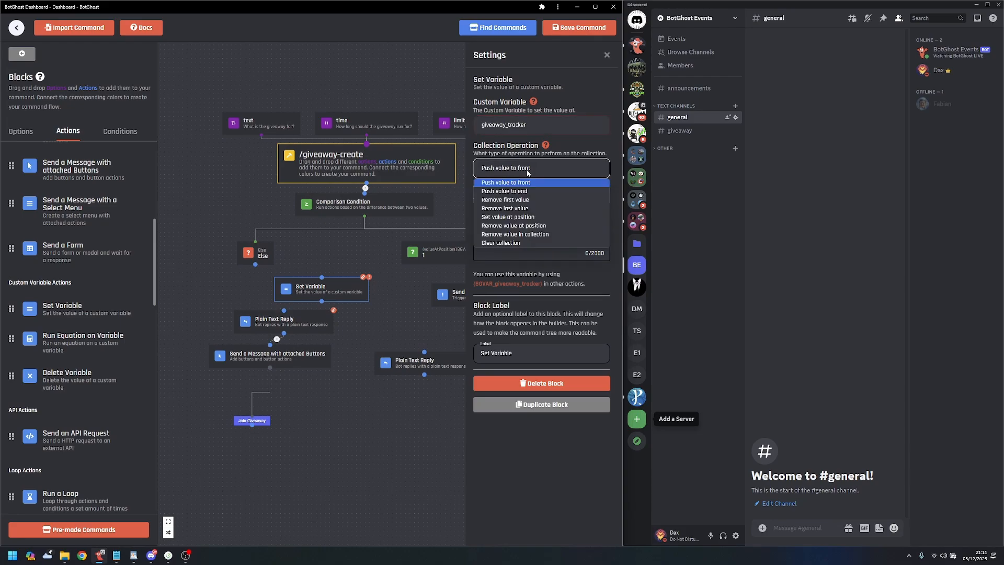
left_click(523, 216)
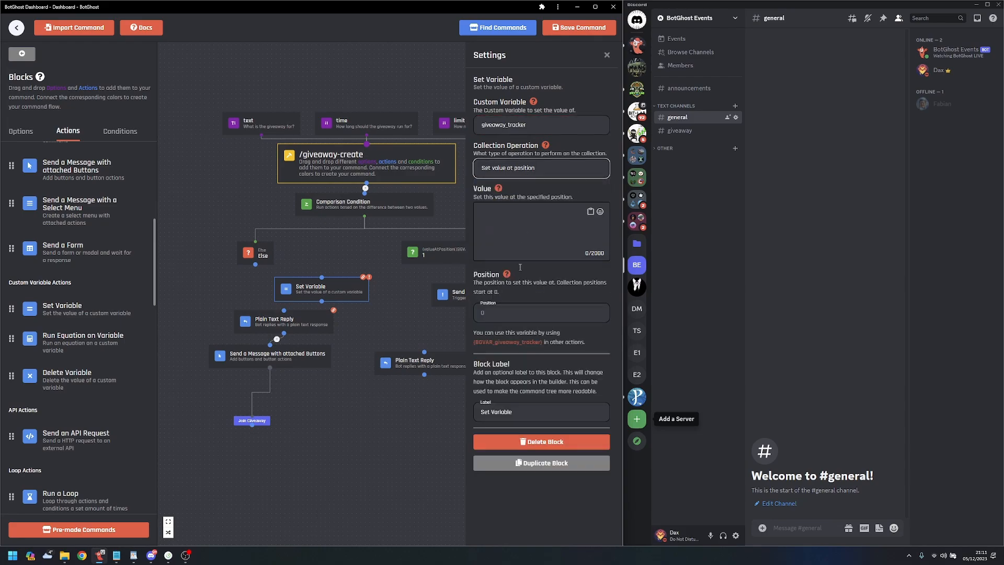
left_click(513, 314)
type("1")
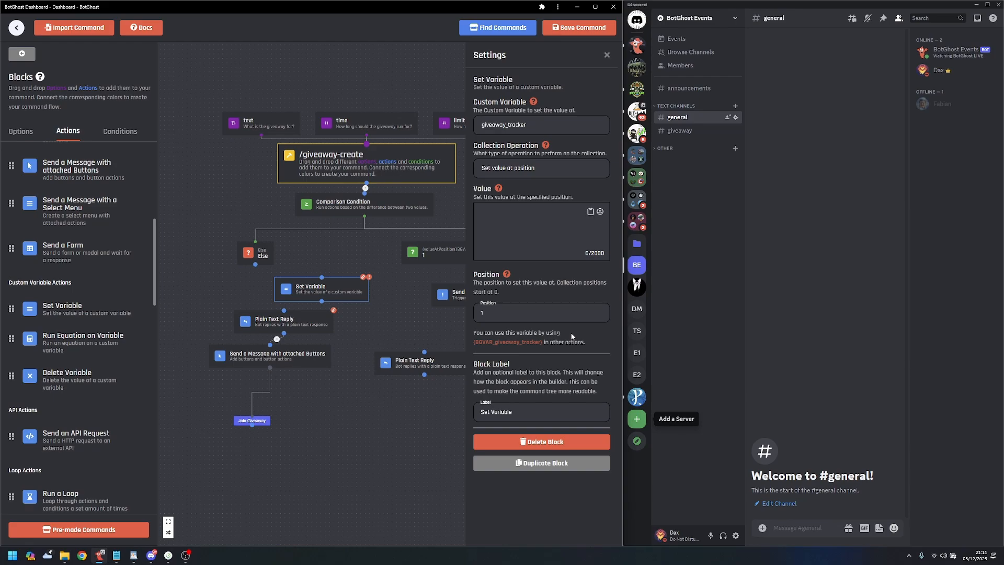
- Set the giveaway_tracker block's value to {time_ahead_unix_s_{option_time}} and label the block End time
left_click_drag(416, 276, 333, 281)
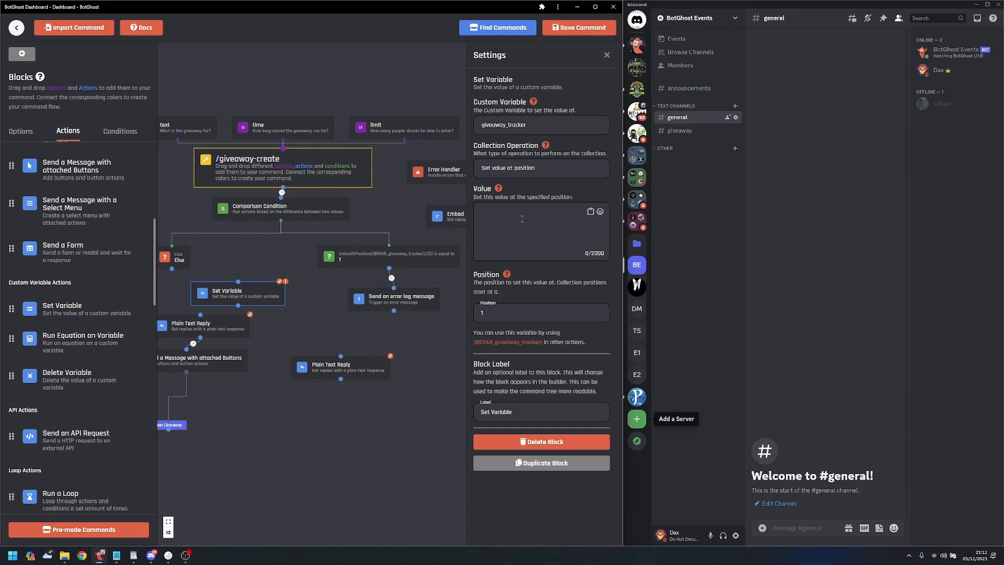
type("{time_ahead_unix_s_{option_time}}")
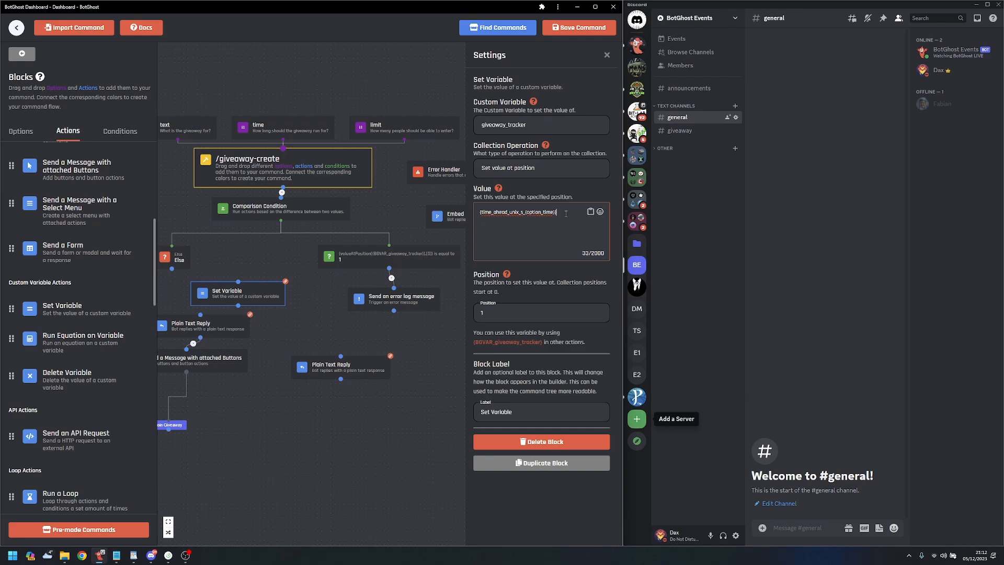
triple_click(544, 224)
left_click_drag(277, 259, 319, 279)
triple_click(499, 412)
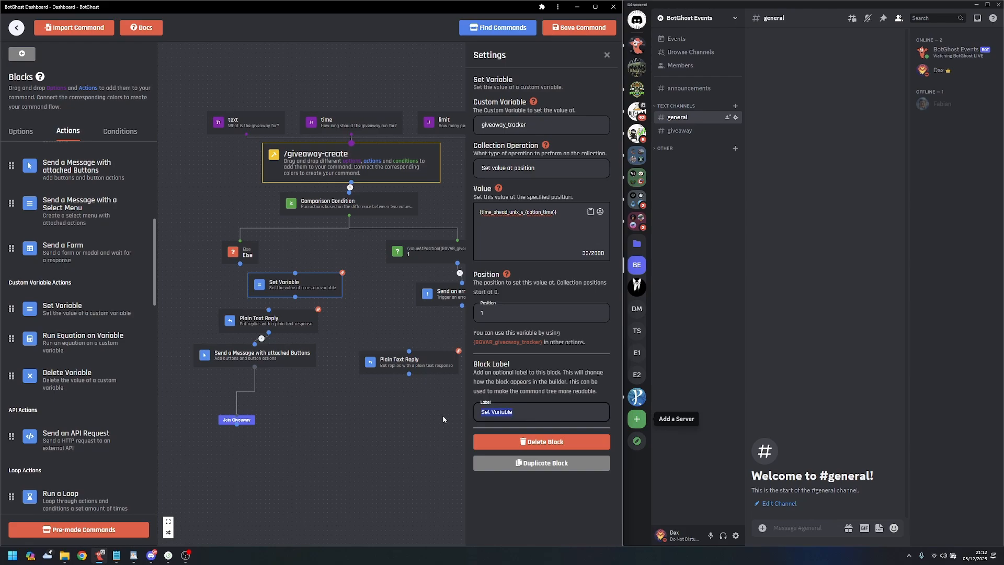
type("End time")
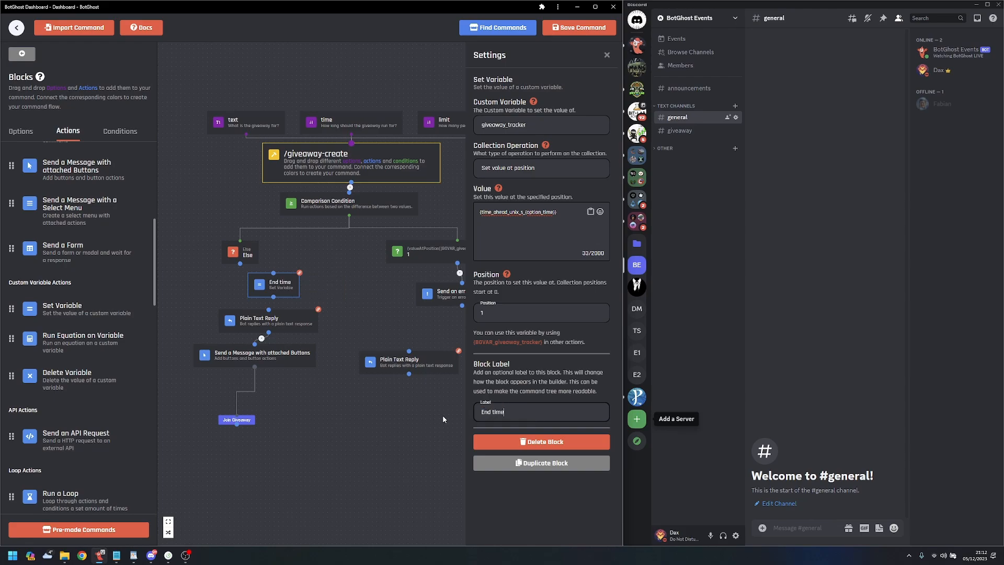
- Connect the Else branch to the End time block, and the End time block to the Plain Text Reply beneath it
left_click(352, 288)
left_click_drag(240, 263, 273, 272)
left_click(278, 290)
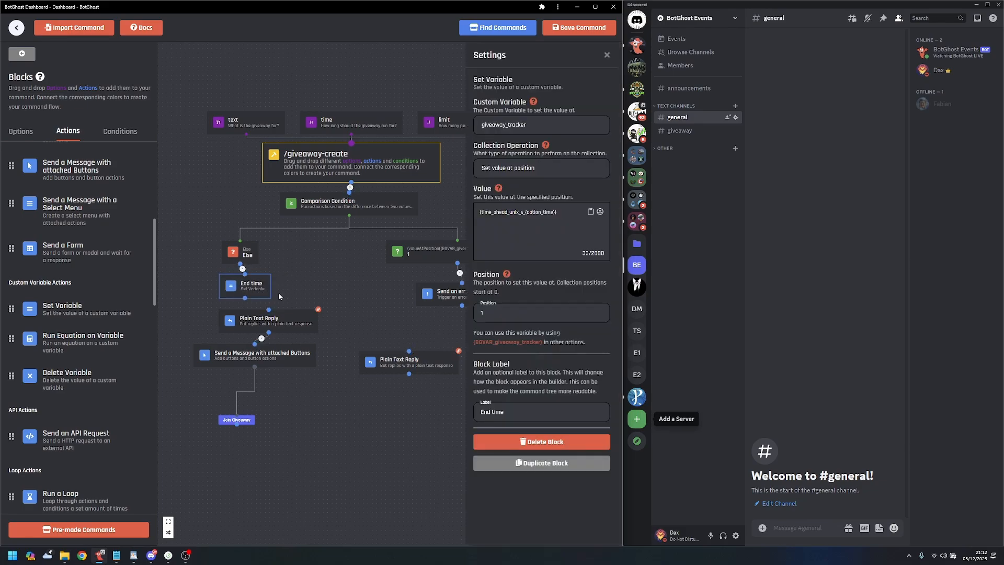
left_click_drag(336, 290, 316, 293)
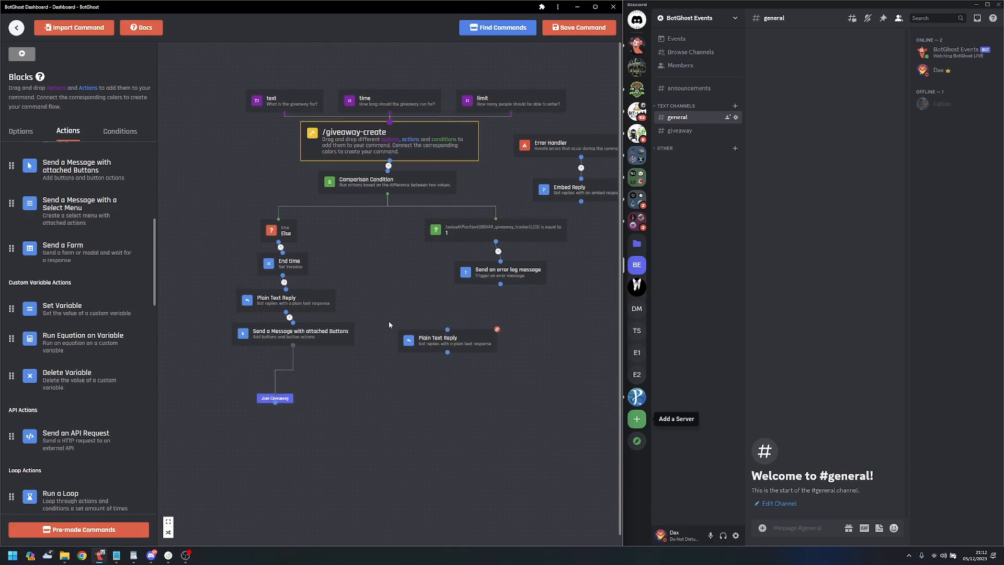
- Delete the unconnected Plain Text Reply and automatically rearrange the command's blocks
left_click(444, 345)
key("Delete")
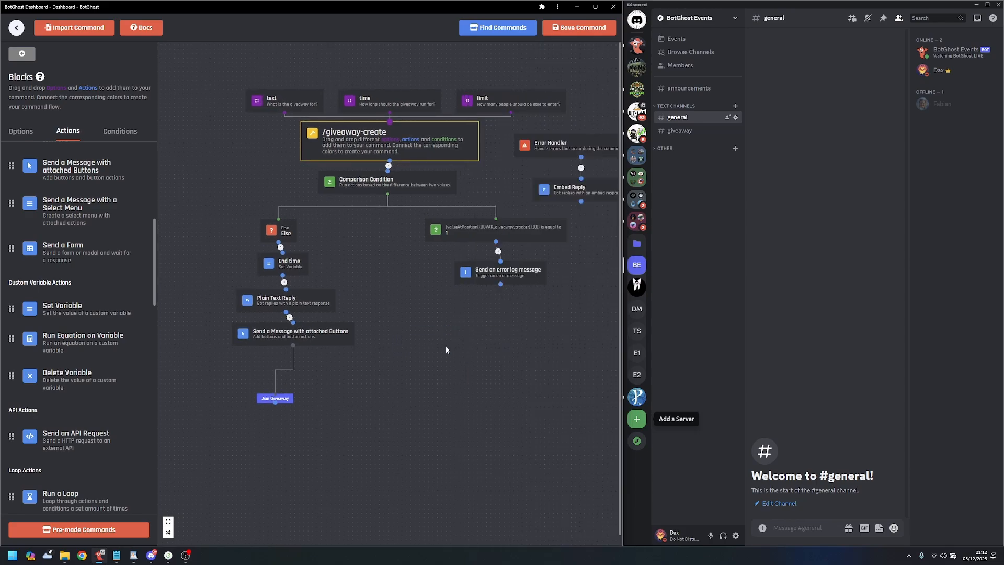
left_click(168, 532)
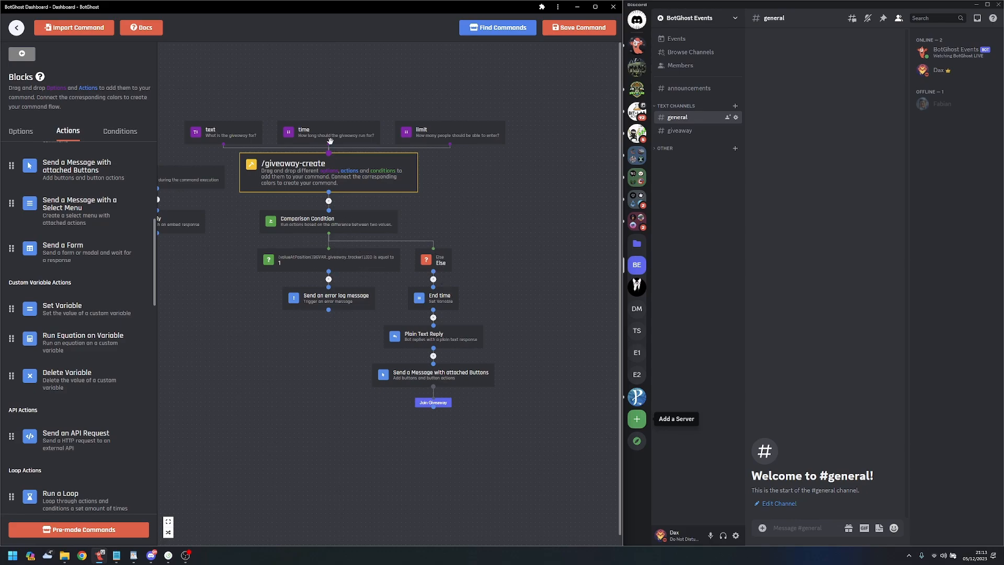
- Add a Set Variable block below the Join Giveaway button
left_click(465, 336)
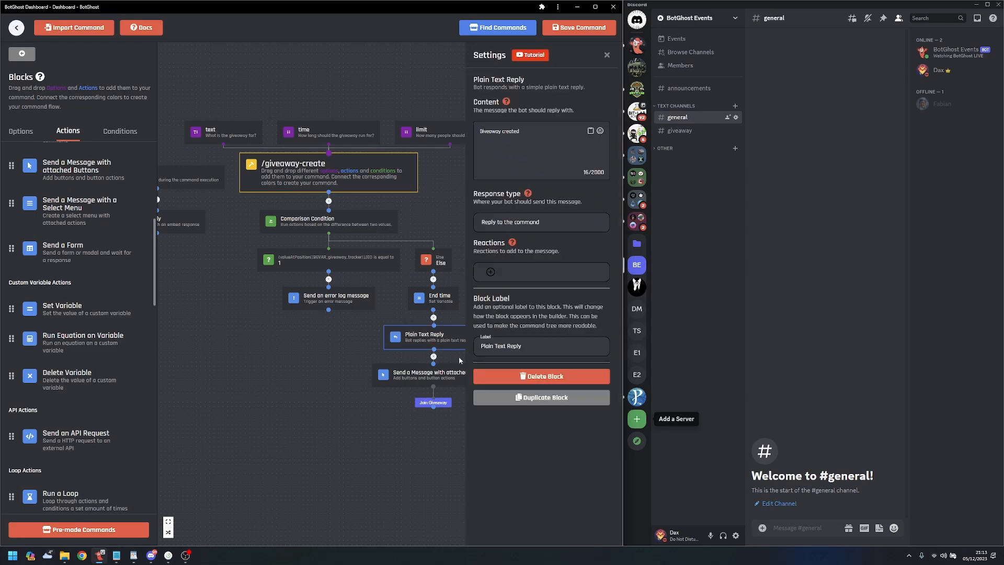
left_click(421, 374)
left_click_drag(454, 464, 388, 437)
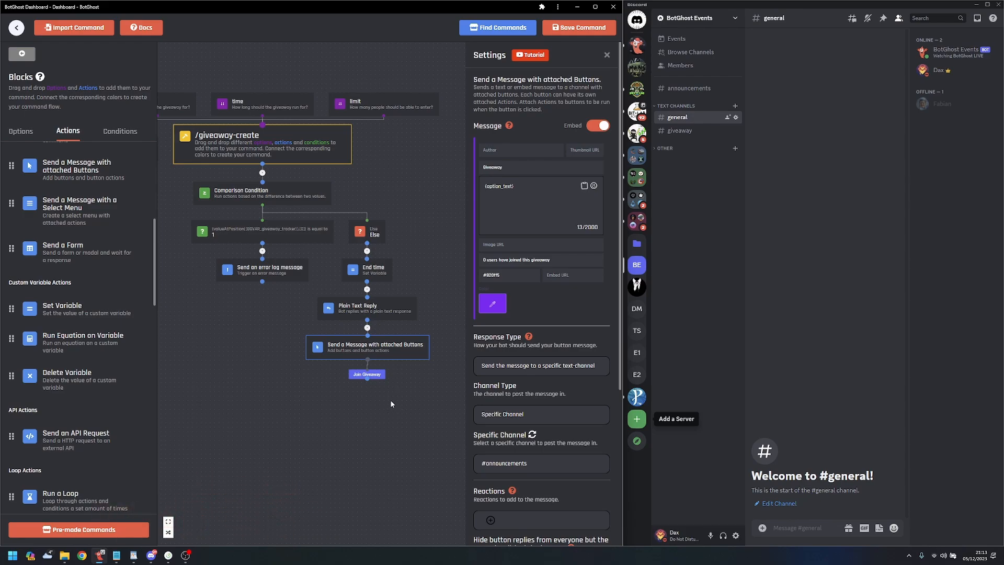
left_click(394, 413)
scroll(395, 419, "up", 2)
left_click_drag(395, 421, 429, 311)
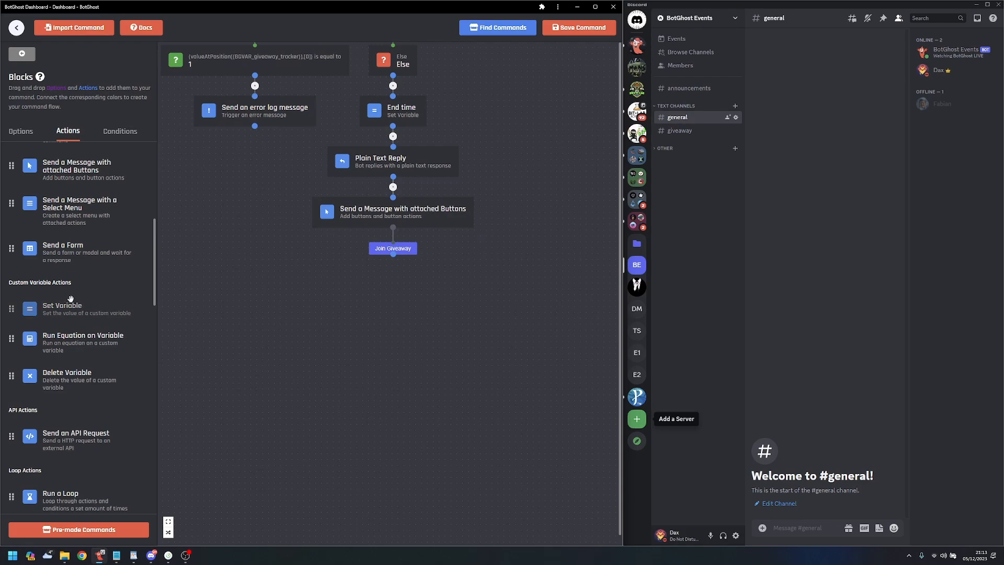
left_click_drag(71, 299, 382, 345)
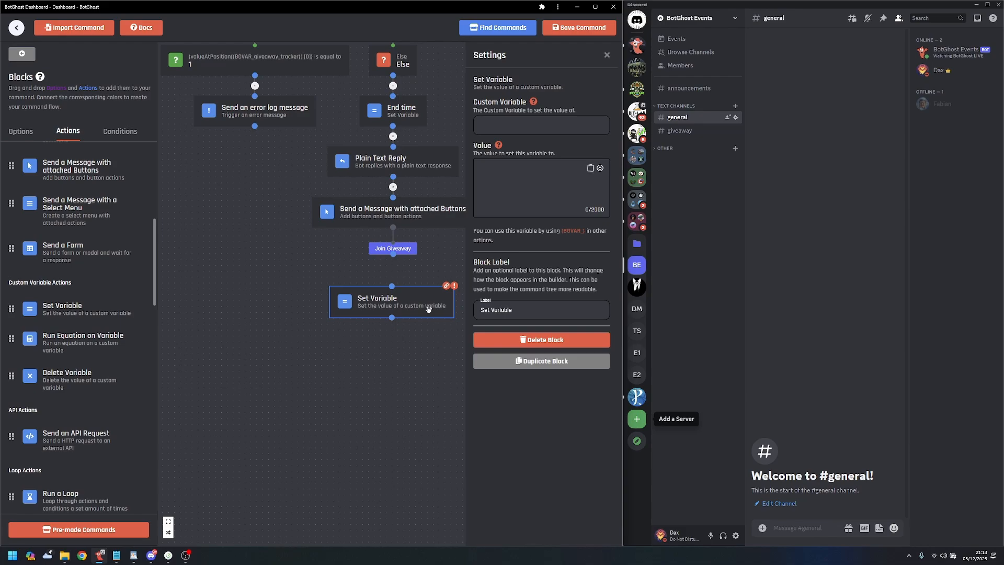
- Configure the new Set Variable block for giveaway_users with the Push value to end operation
left_click(528, 128)
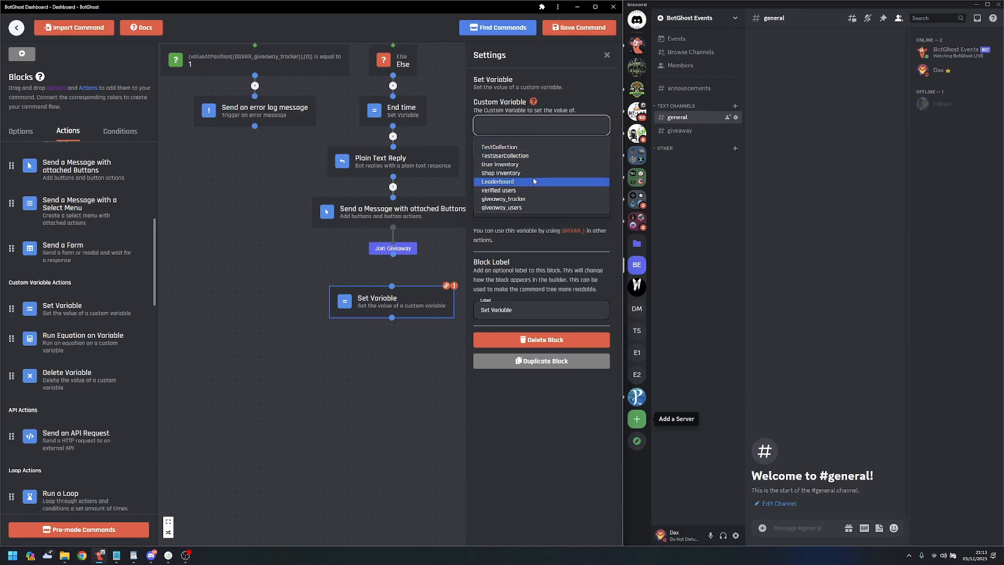
left_click(519, 207)
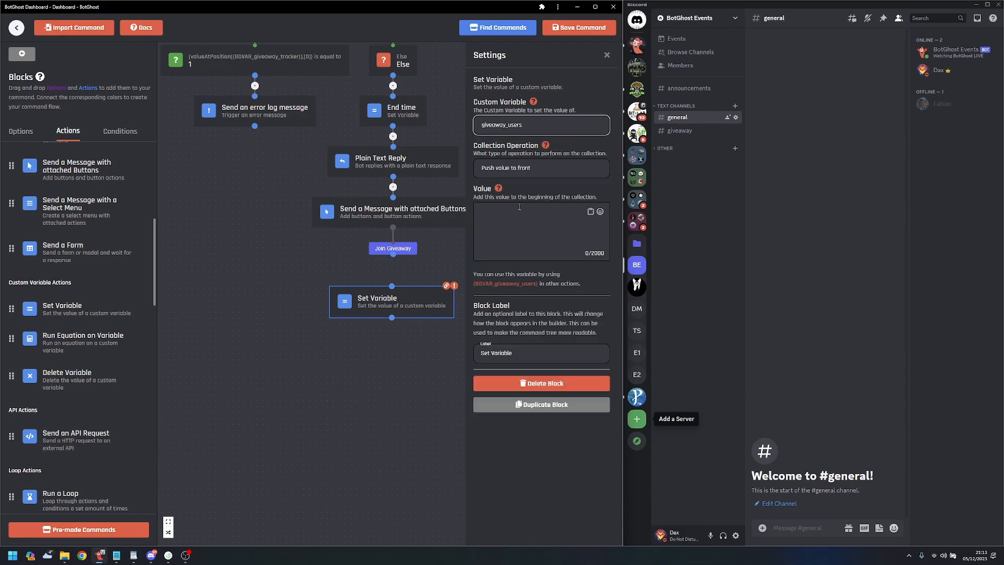
left_click(534, 165)
left_click(533, 195)
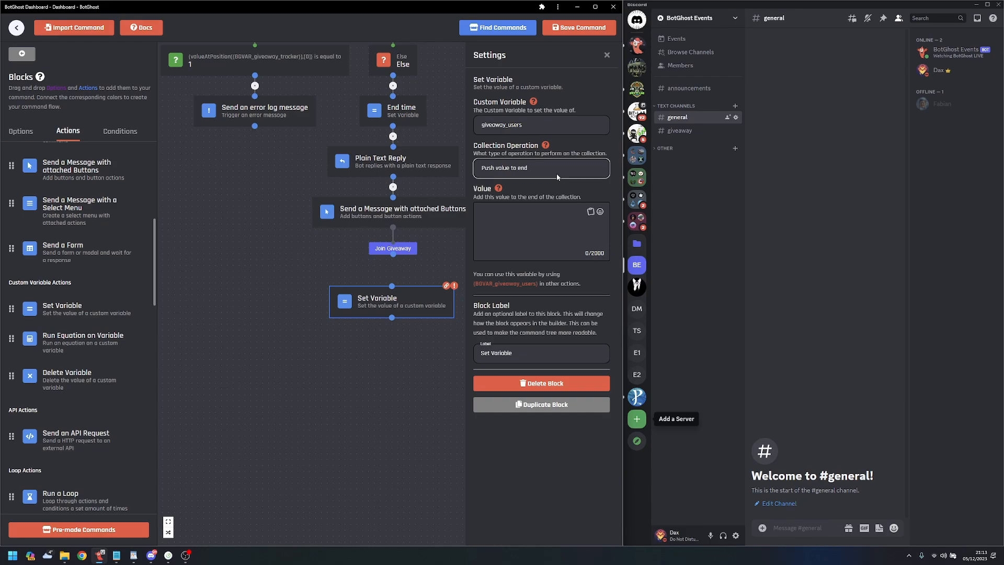
- Switch to Notepad, write a bracketed two-name sample list with the second name inserted at the front, and discard it unsaved
key("alt+Tab")
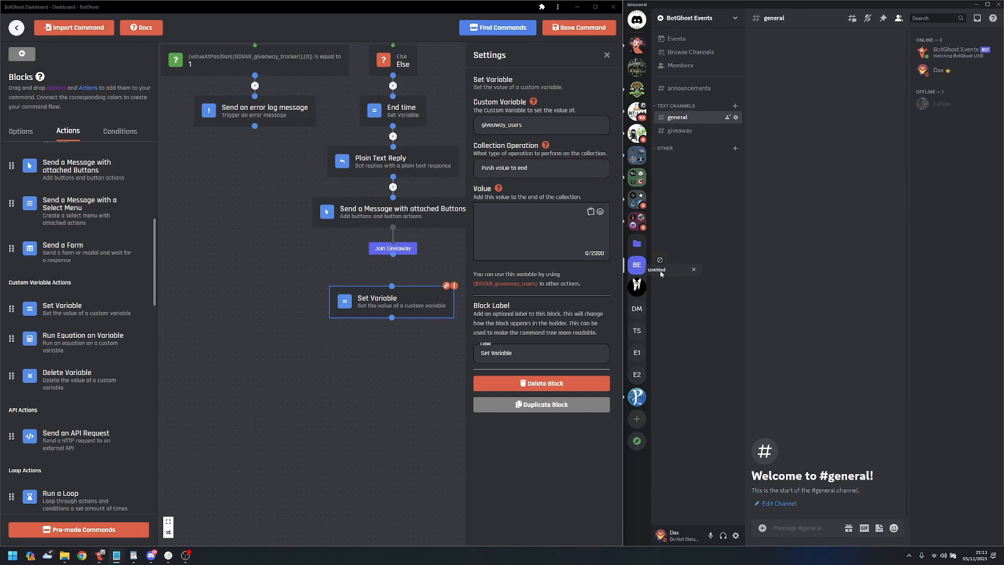
left_click_drag(705, 176, 693, 135)
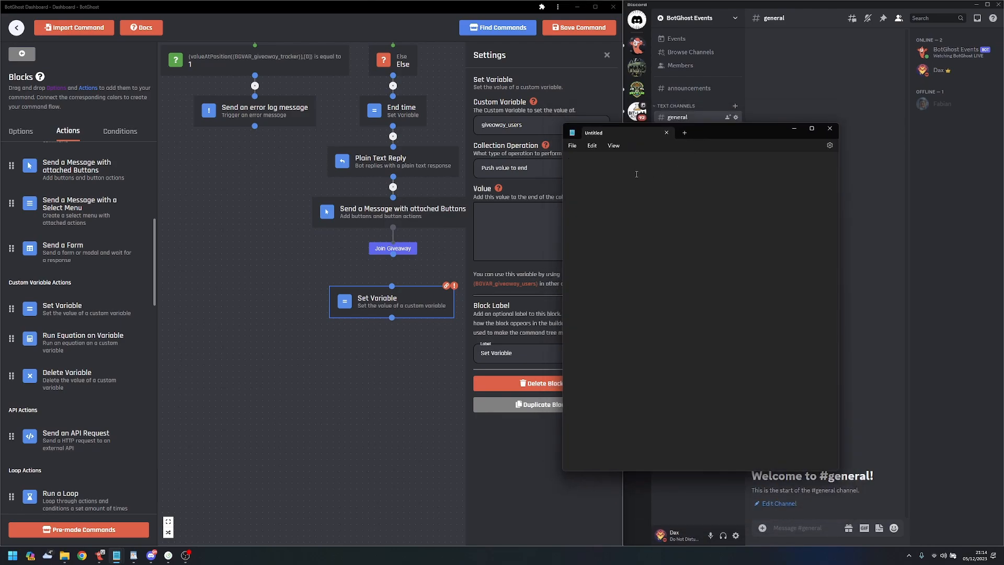
type("[]")
type("Dax")
type(",")
type("hn")
key("BackSpace")
key("BackSpace")
key("BackSpace")
key("BackSpace")
key("BackSpace")
key("Left")
type("John,")
left_click(829, 128)
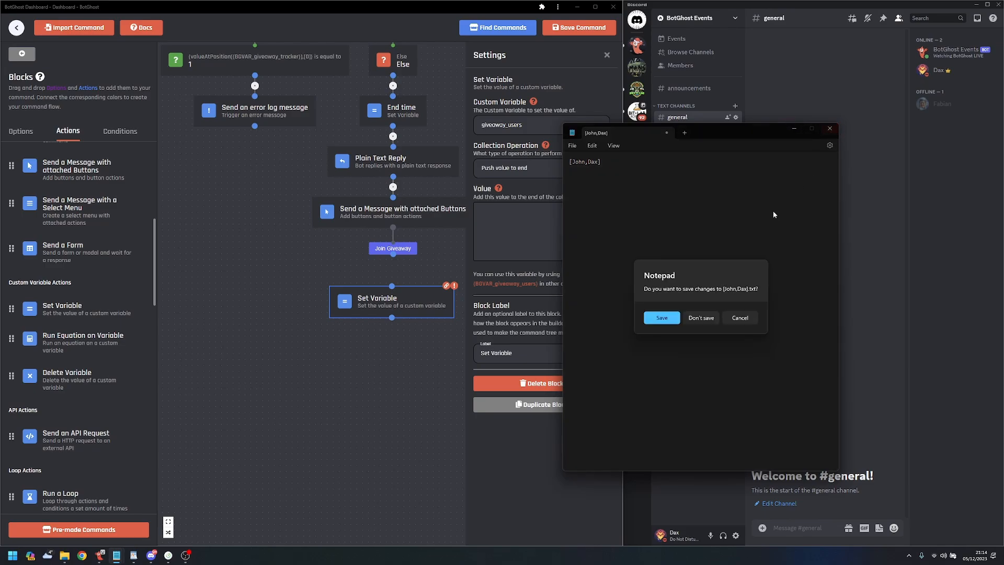
left_click(701, 318)
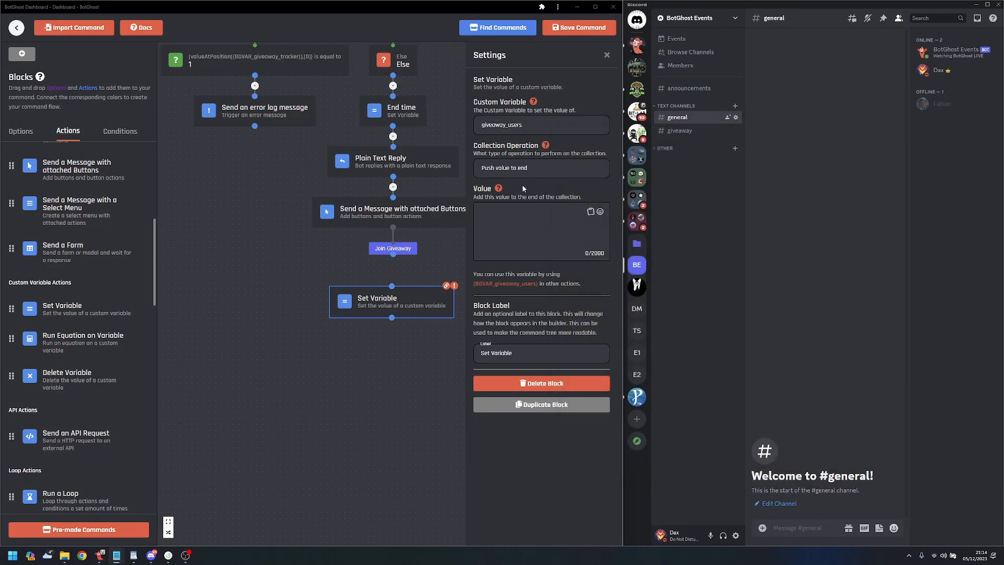
- Enter {user_id} as the value pushed to the giveaway_users collection
left_click(524, 218)
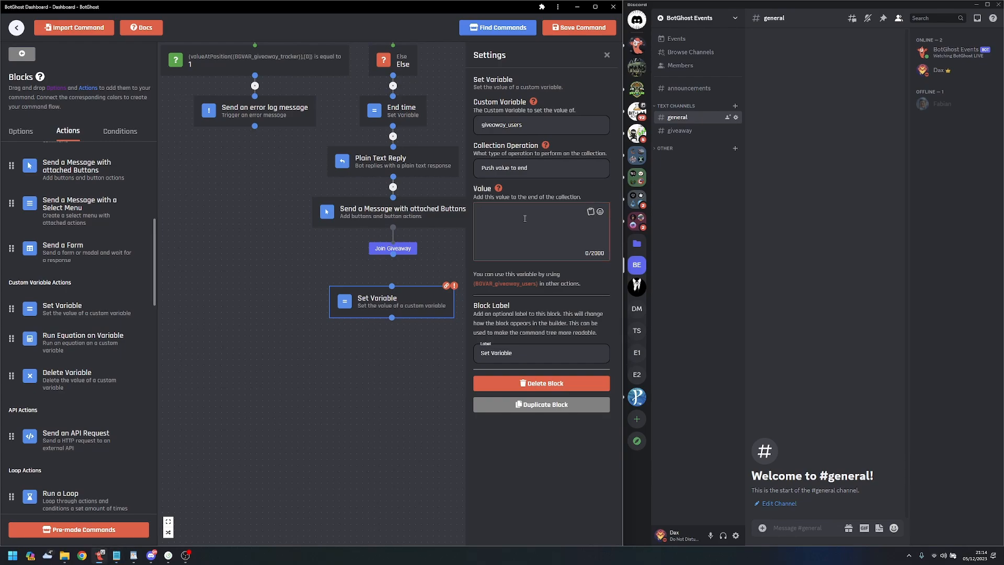
type("{user_id}")
double_click(485, 211)
- Move the giveaway_users Set Variable block closer beneath the Join Giveaway button
left_click_drag(445, 112, 450, 233)
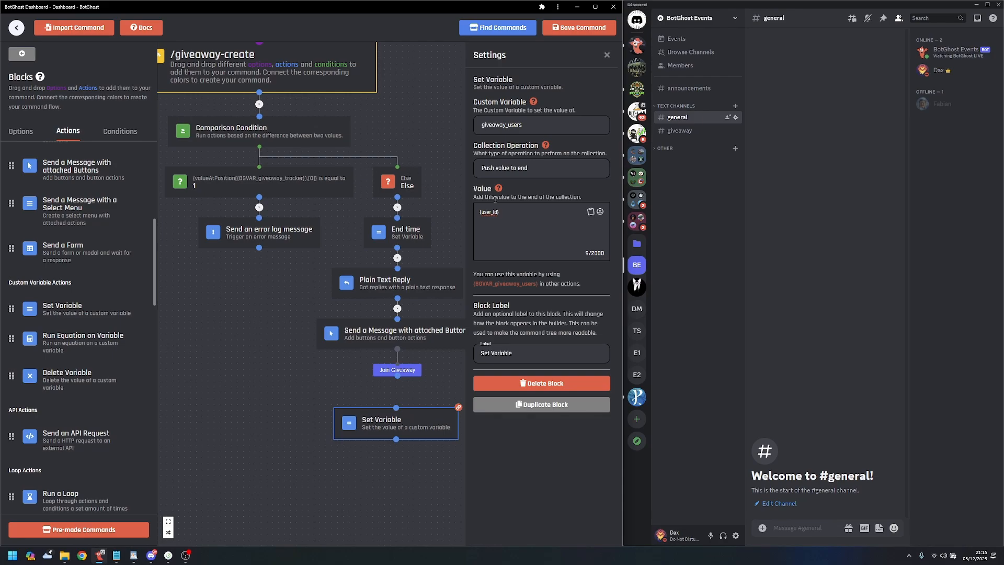
left_click(460, 214)
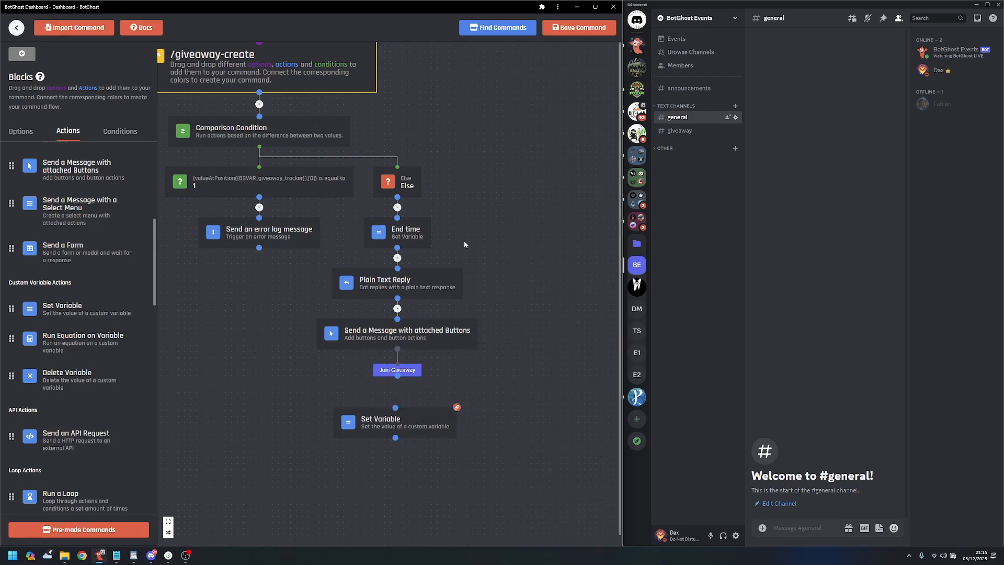
scroll(450, 277, "down", 3)
left_click(433, 317)
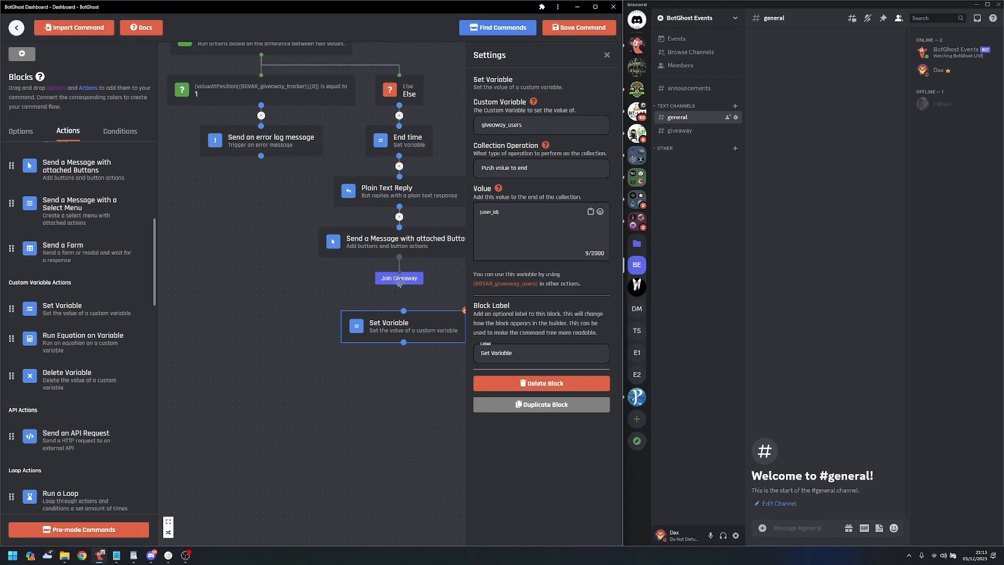
- Connect the Join Giveaway button to the giveaway_users Set Variable block and align the block beneath it
left_click_drag(400, 284, 403, 312)
left_click_drag(424, 400, 379, 404)
left_click_drag(386, 335, 383, 327)
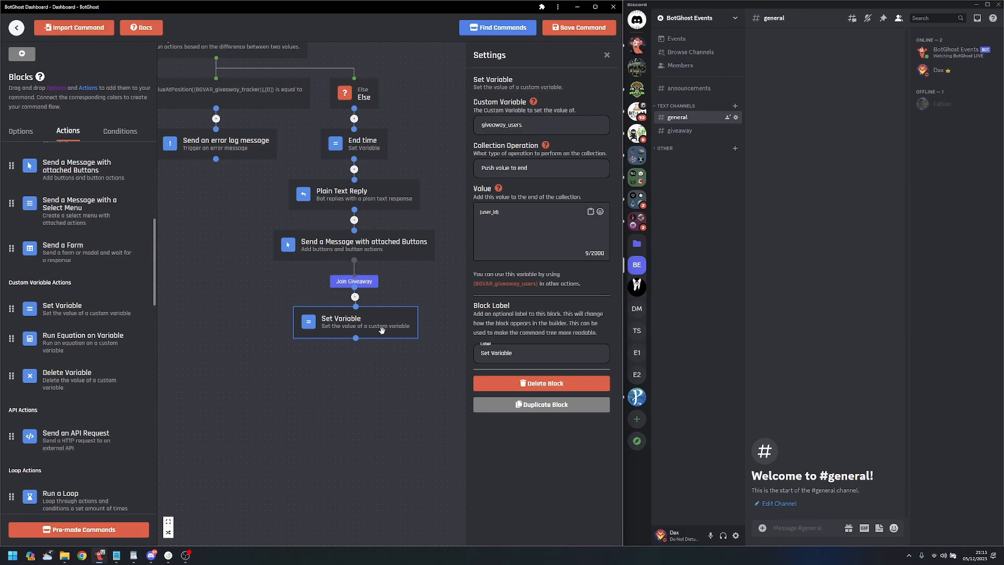
left_click_drag(381, 329, 380, 329)
- Add a Plain Text Reply reading "You have entered the giveaway!" and connect it below the giveaway_users Set Variable block
scroll(99, 272, "up", 6)
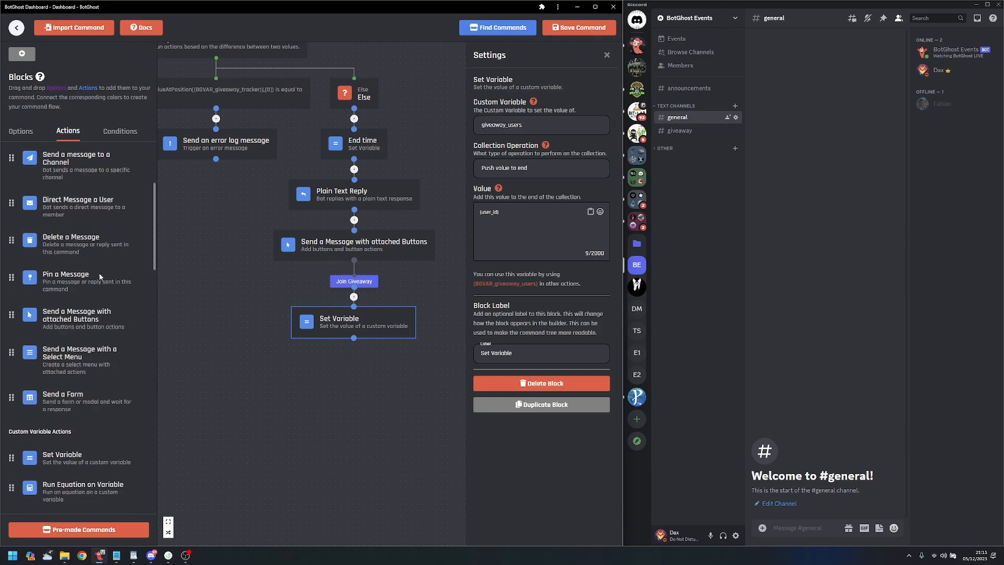
left_click_drag(75, 232, 398, 375)
left_click(508, 172)
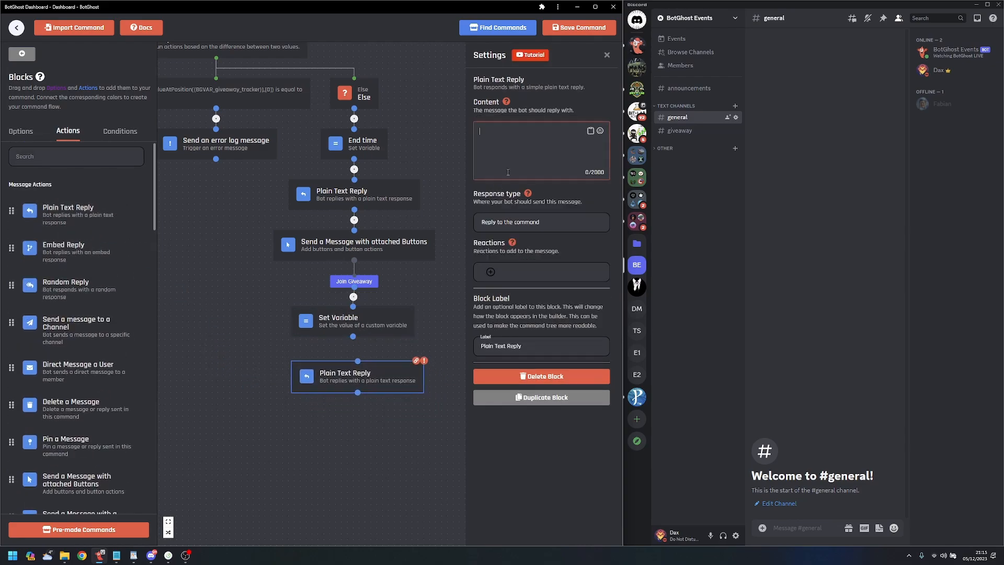
type("You have entered the giveaway!")
left_click_drag(353, 336, 379, 364)
left_click(427, 283)
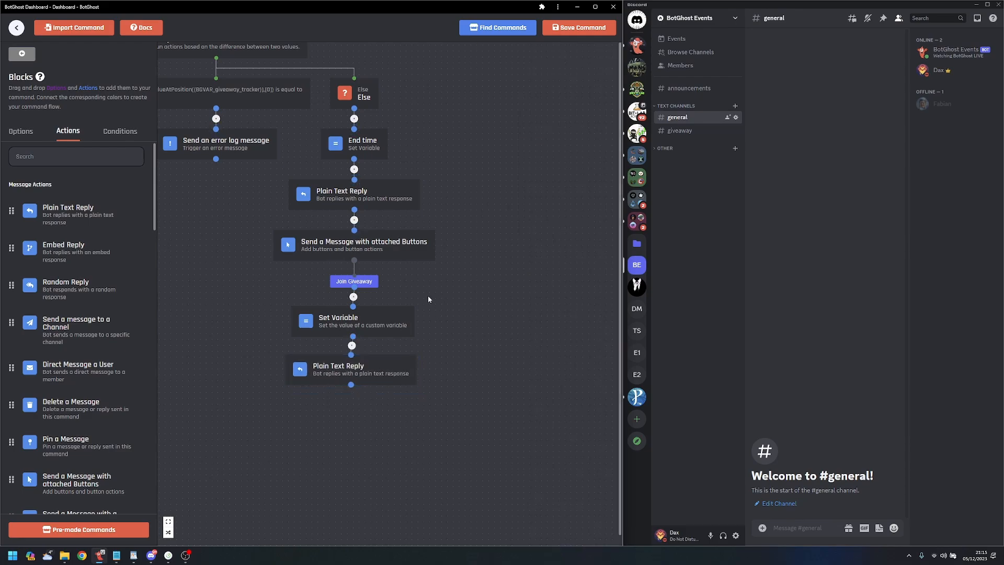
- Save the /giveaway-create command and check the feature list in Discord's giveaway channel, returning to the general channel
scroll(529, 228, "up", 5)
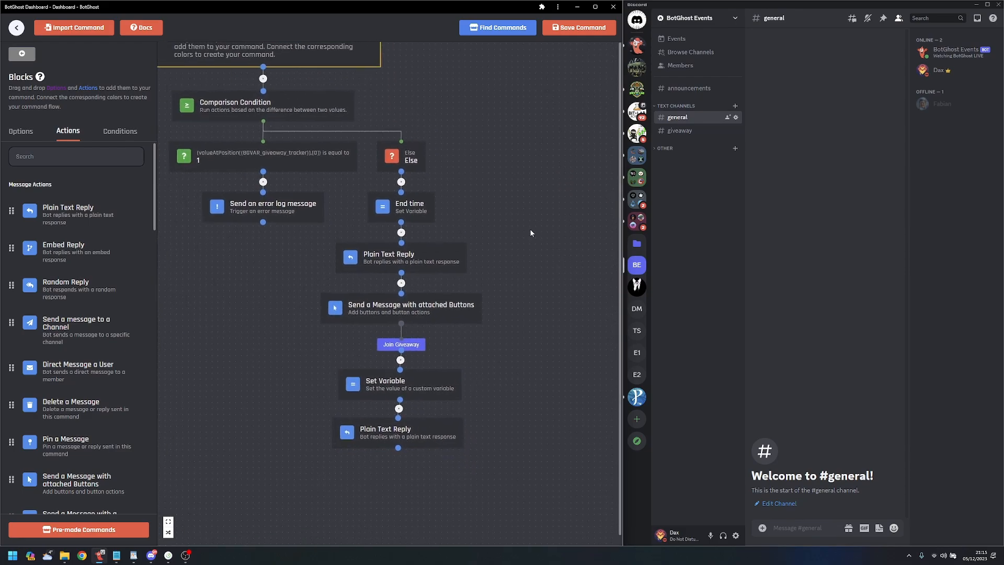
left_click_drag(553, 328, 528, 270)
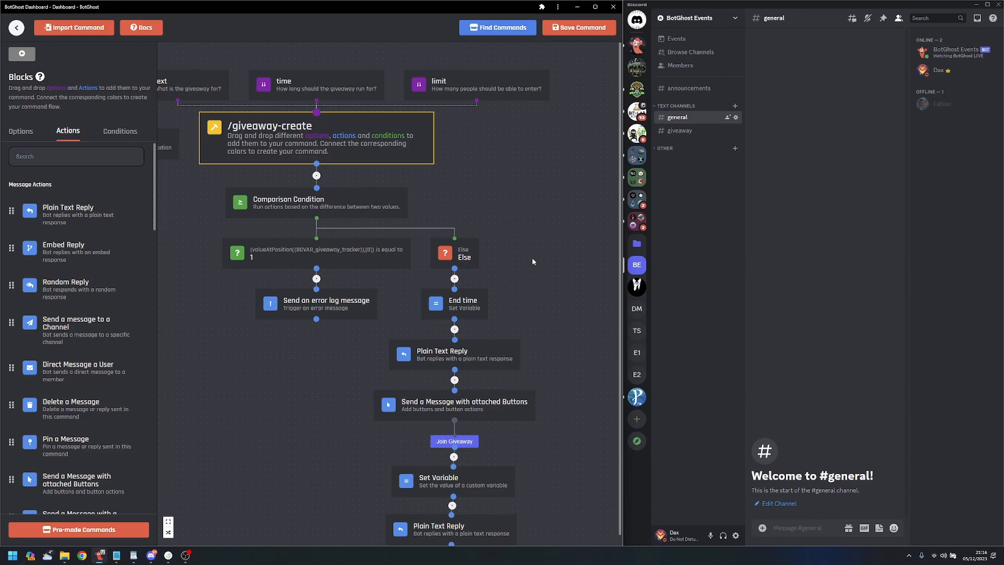
left_click(579, 27)
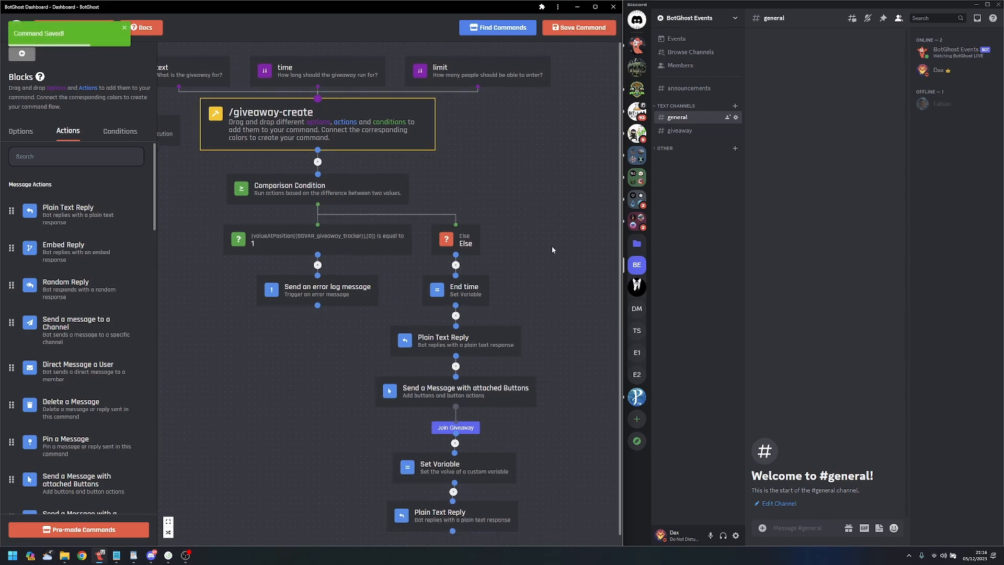
left_click_drag(552, 249, 553, 180)
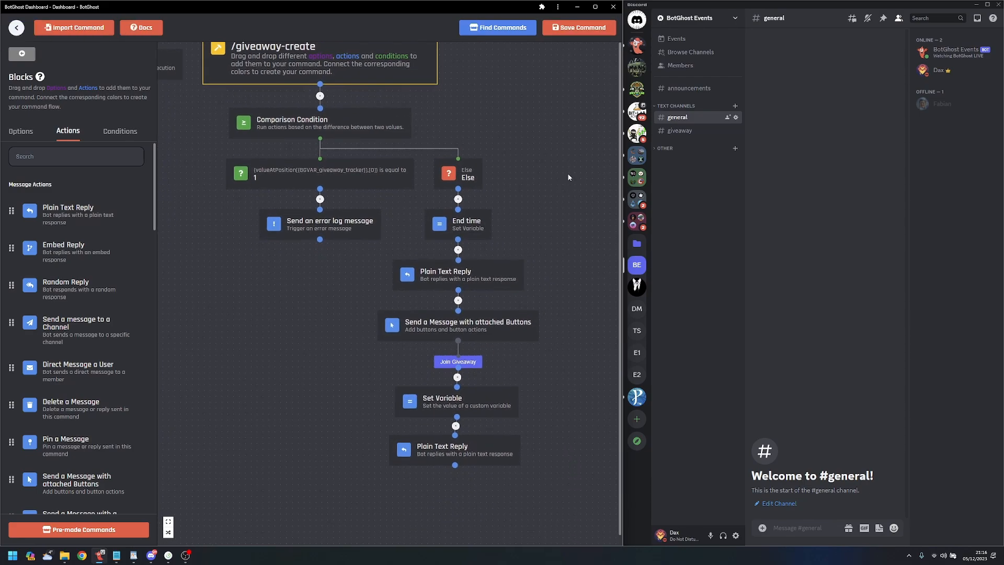
left_click(687, 132)
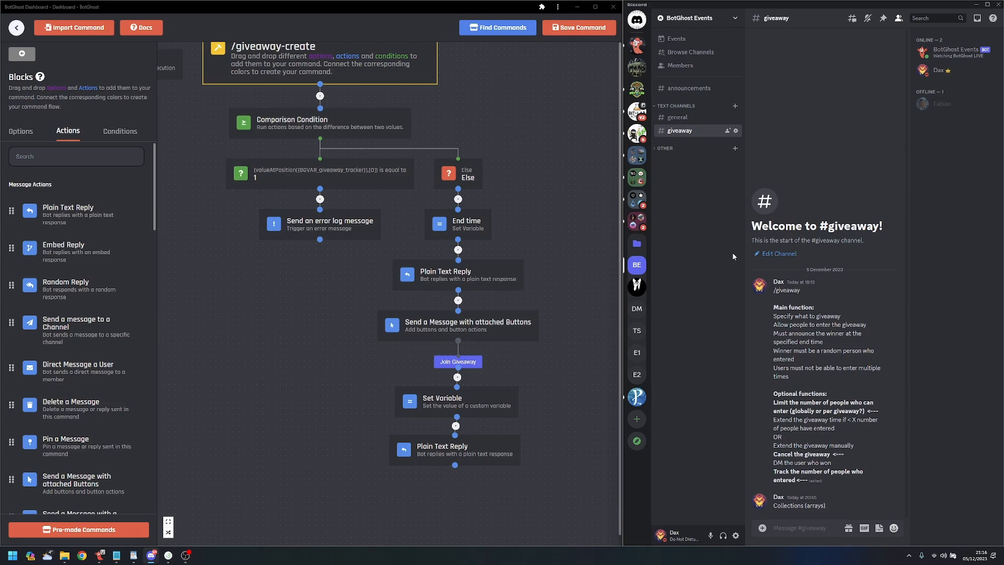
left_click(682, 118)
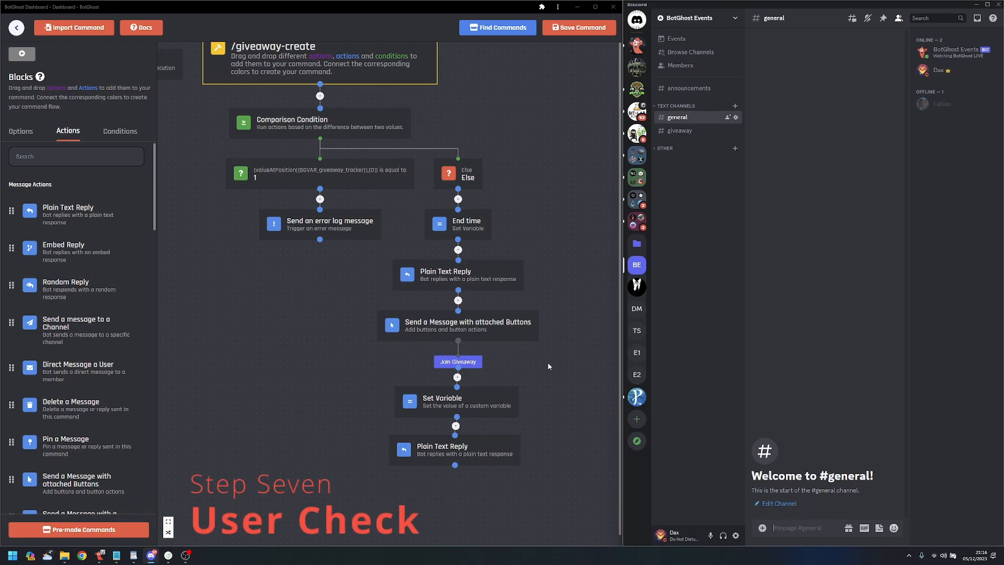
- Move the Set Variable block and its Plain Text Reply lower and disconnect Set Variable from the Join Giveaway button
left_click_drag(556, 387, 532, 299)
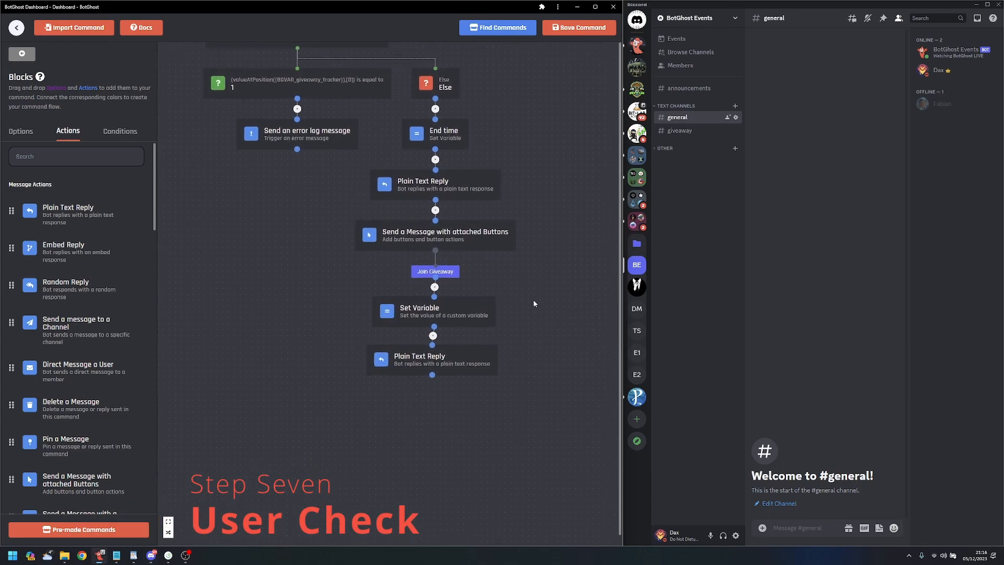
scroll(536, 334, "up", 3)
left_click_drag(535, 335, 558, 306)
left_click_drag(494, 347, 493, 411)
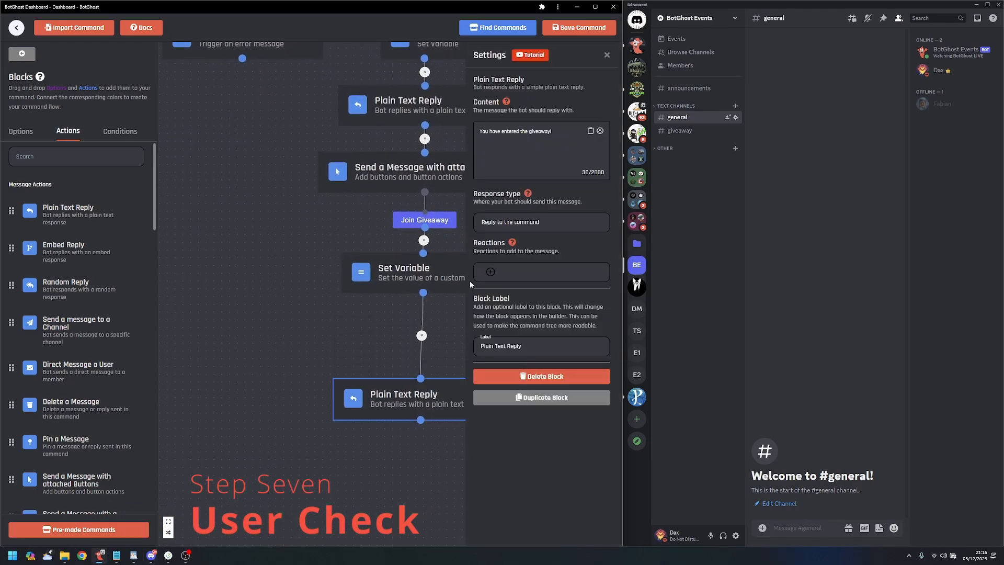
left_click_drag(470, 283, 479, 305)
left_click_drag(426, 259, 426, 320)
scroll(343, 432, "down", 3)
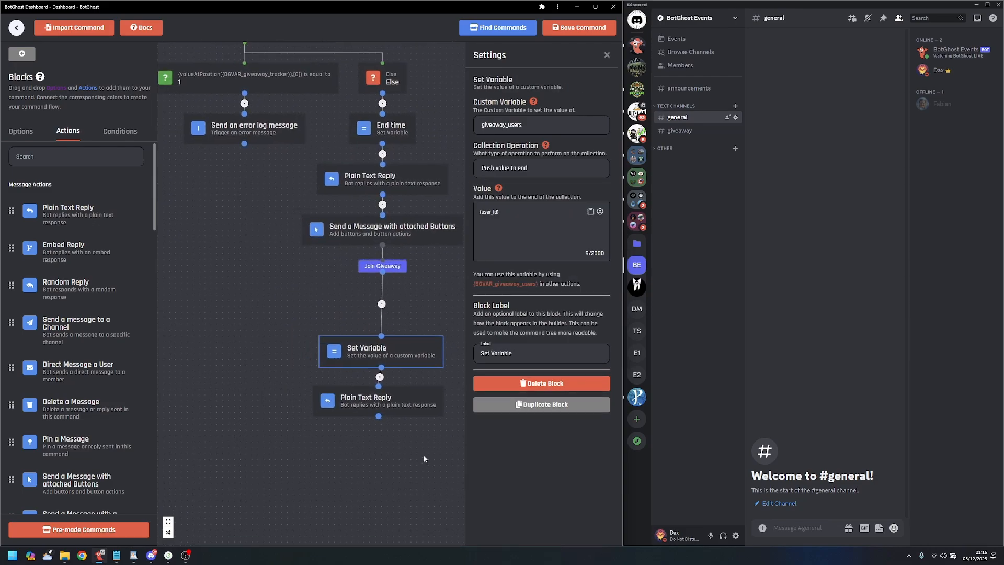
left_click(382, 304)
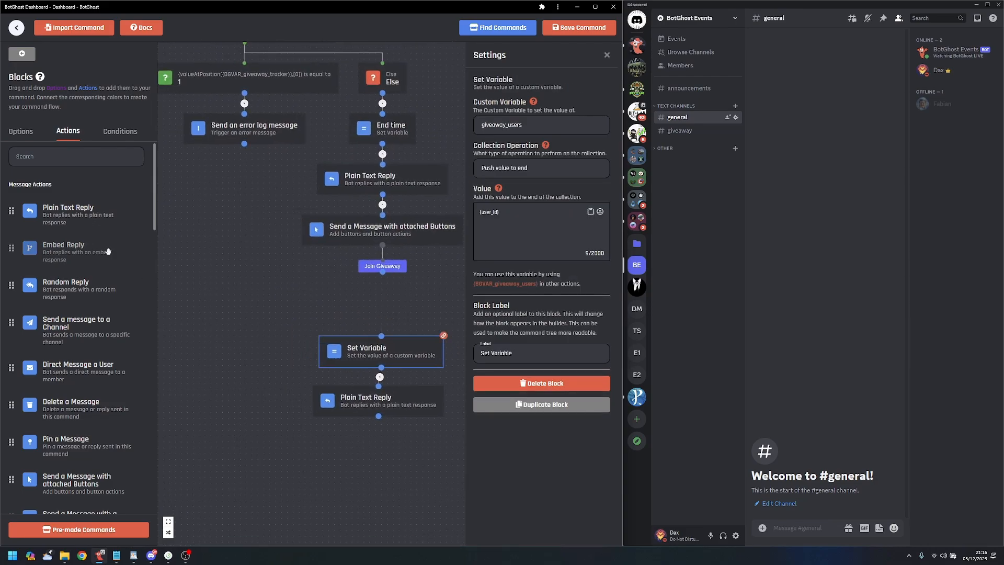
- Add a Comparison Condition connected beneath the Join Giveaway button, with its Else branch set off to one side
left_click(120, 131)
left_click_drag(78, 159, 396, 299)
left_click_drag(351, 365, 223, 363)
left_click_drag(408, 298, 413, 297)
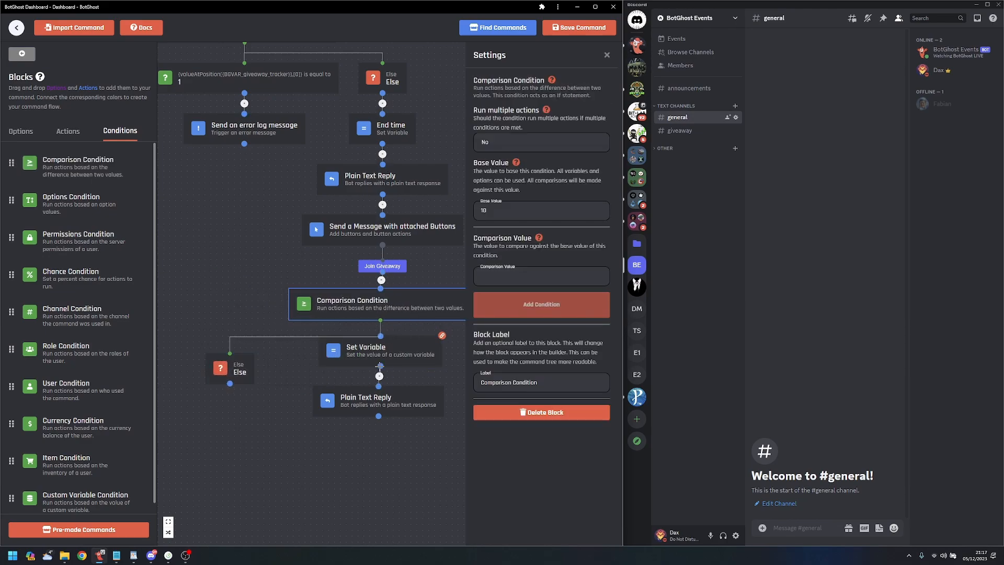
- Add an unconnected Plain Text Reply block and place it beside the Set Variable block
left_click_drag(368, 462, 175, 368)
left_click(68, 131)
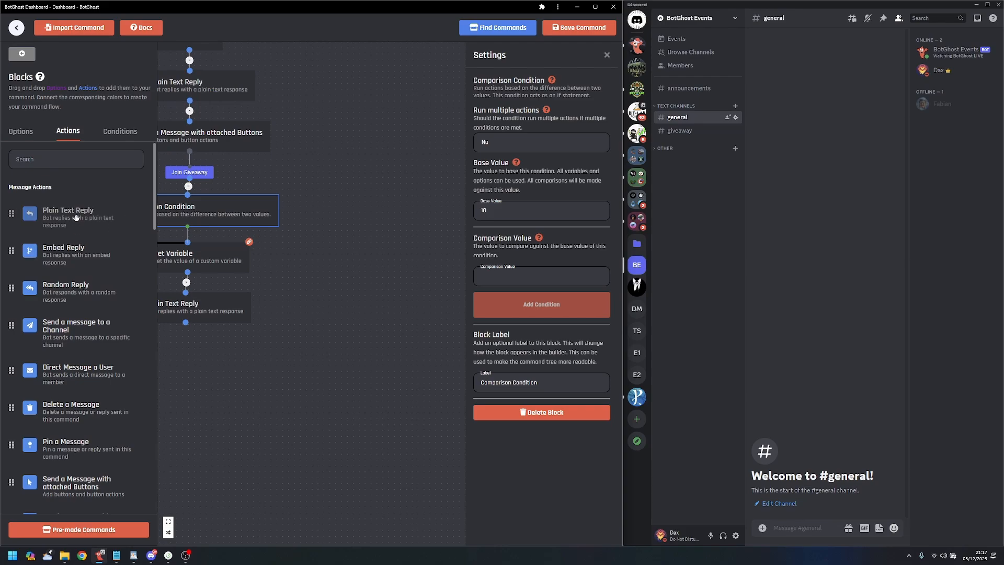
left_click_drag(68, 215, 343, 335)
left_click_drag(227, 456, 278, 467)
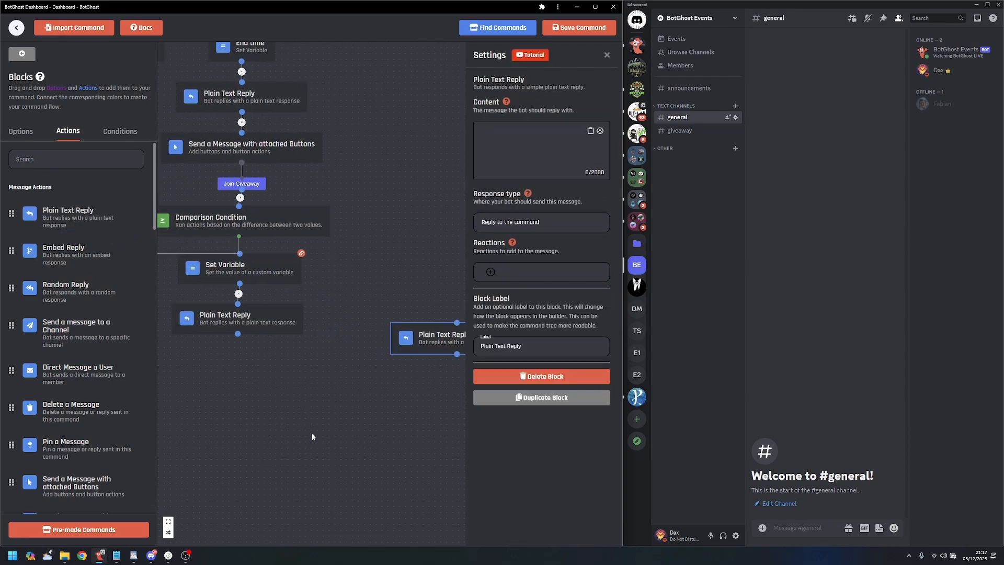
left_click_drag(318, 428, 289, 445)
left_click_drag(374, 354, 320, 296)
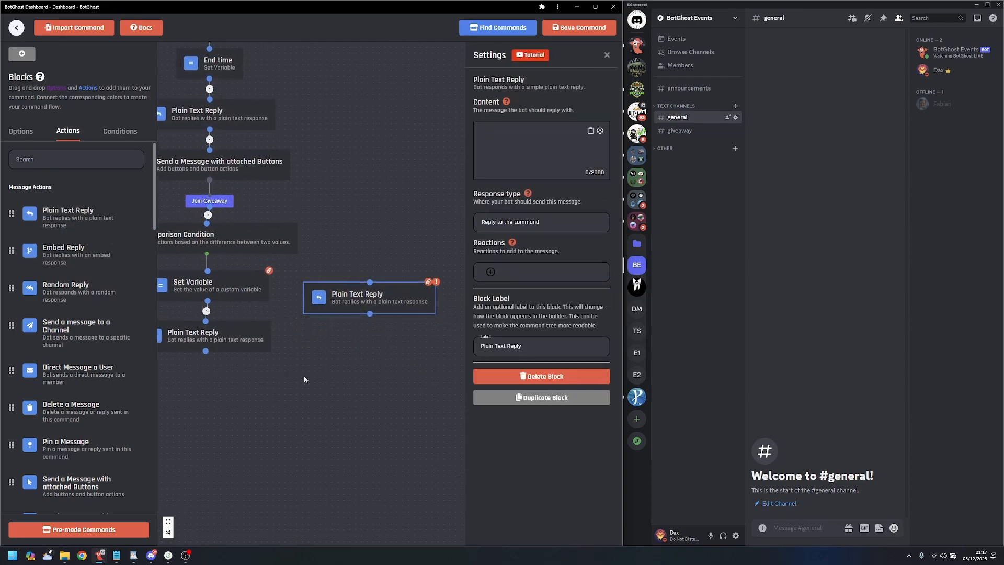
left_click_drag(300, 378, 350, 378)
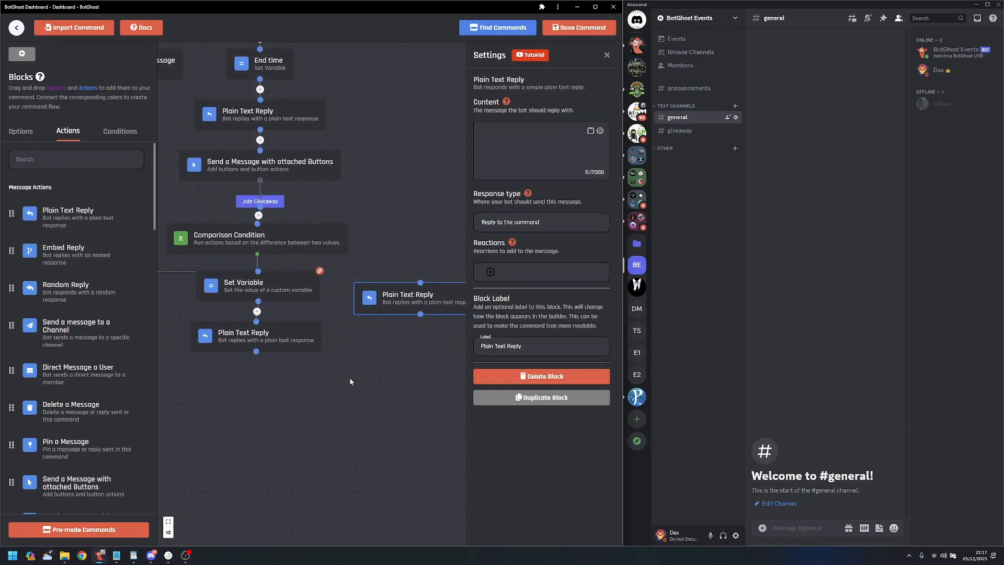
left_click(294, 288)
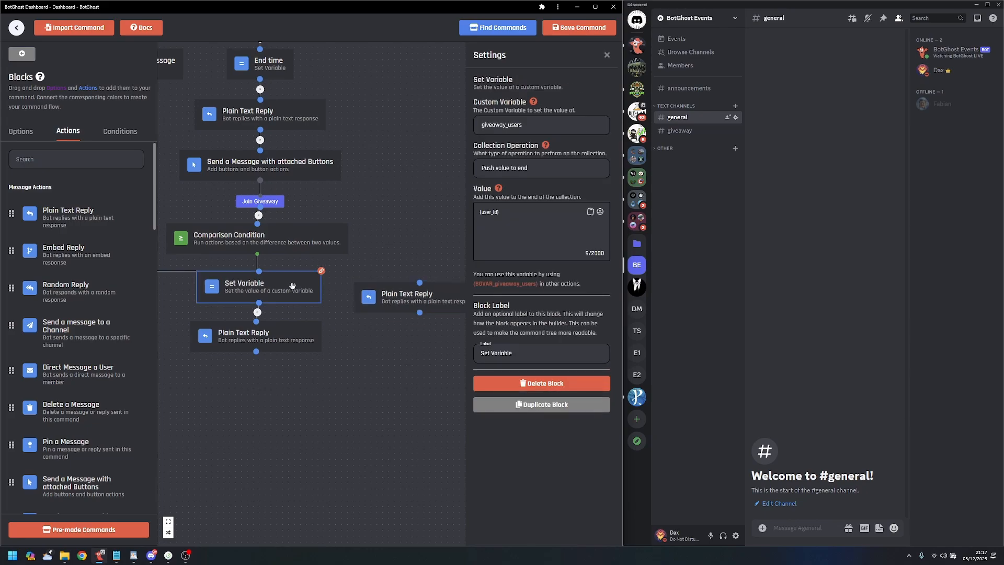
left_click(435, 253)
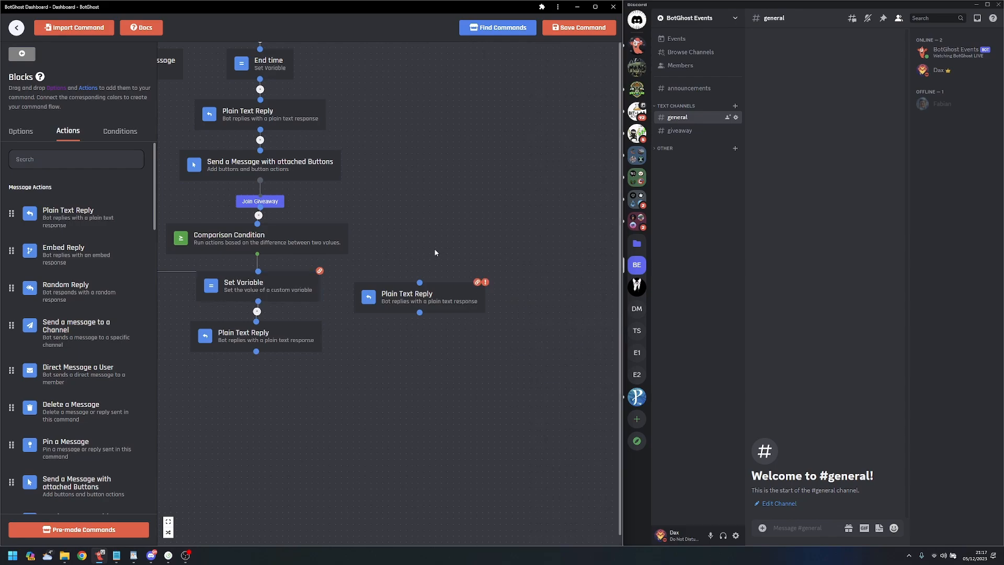
- Insert the giveaway_users (Position of Value) variable as the content of the unconnected Plain Text Reply
left_click(391, 297)
left_click(587, 131)
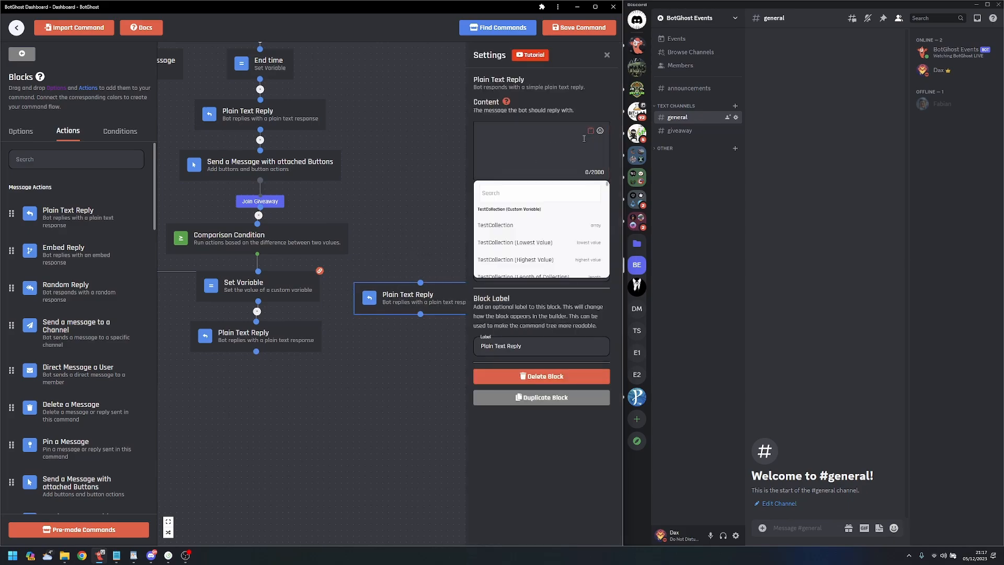
left_click(527, 187)
type("give")
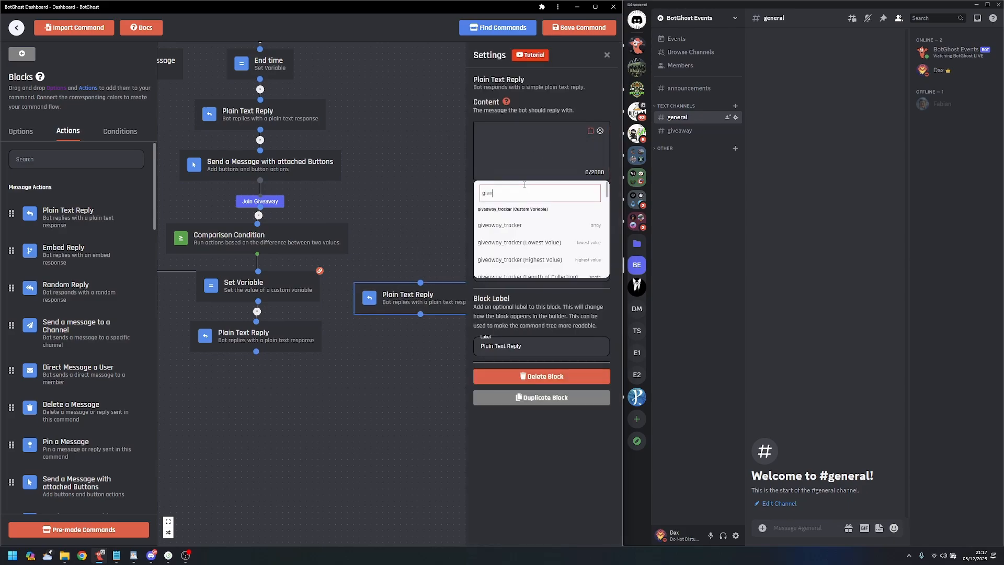
scroll(544, 245, "down", 5)
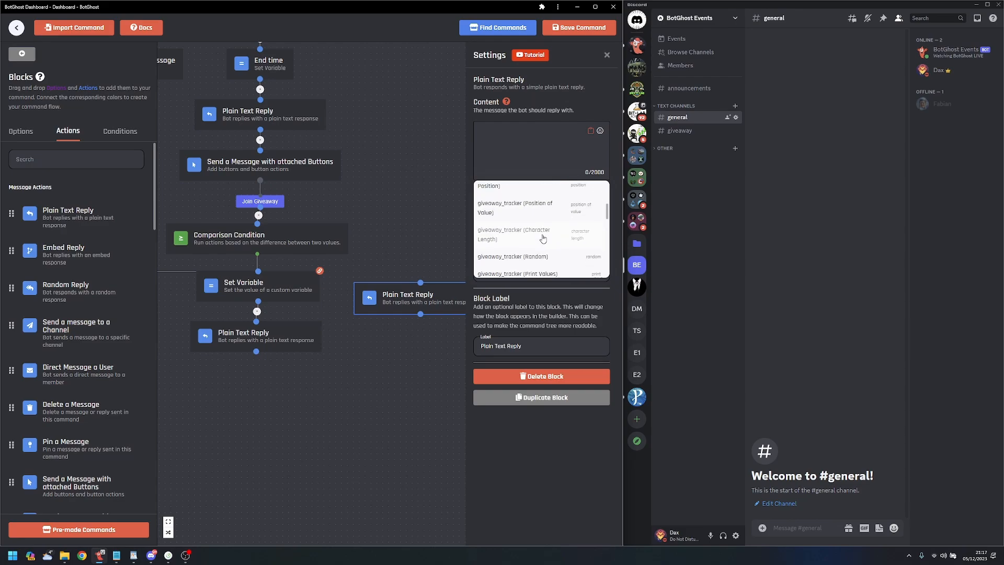
scroll(544, 245, "down", 5)
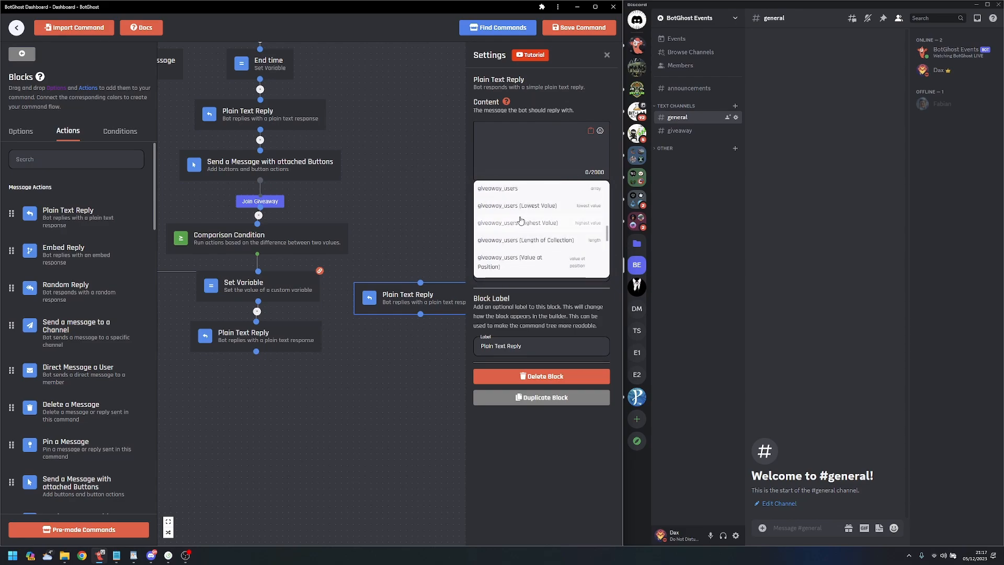
scroll(544, 238, "down", 2)
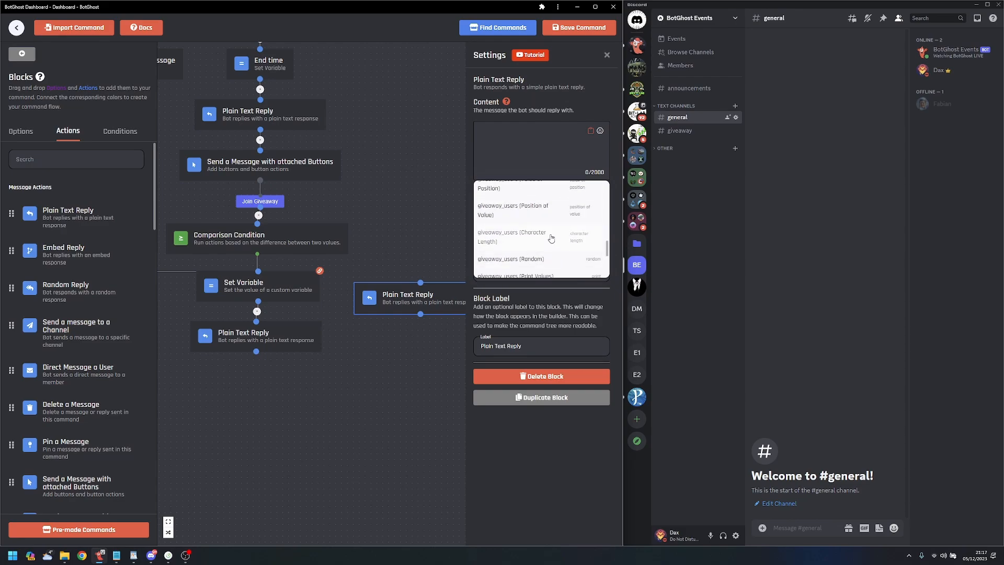
left_click(504, 212)
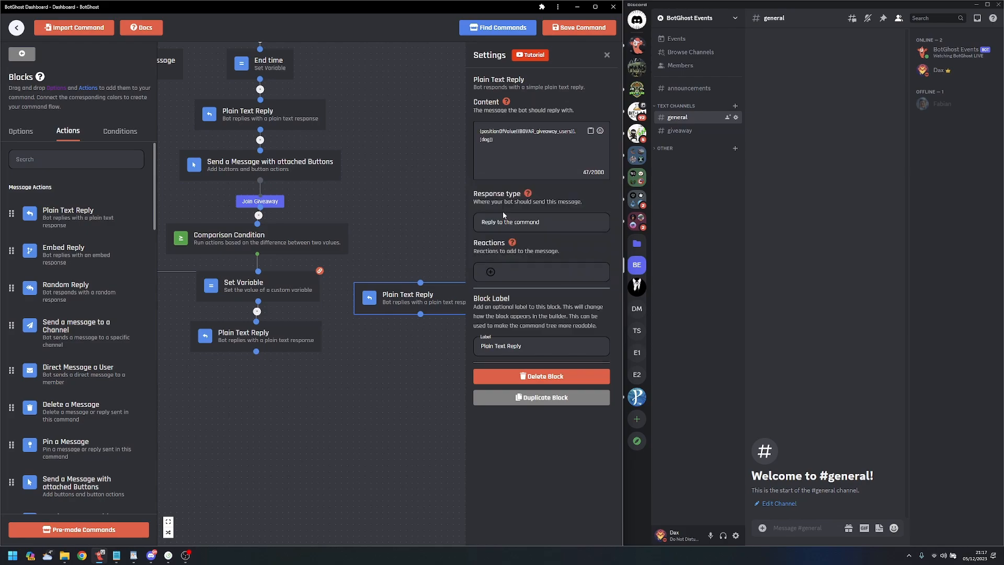
- Replace the placeholder dog in the position-of-value expression with {user_id}
left_click(499, 139)
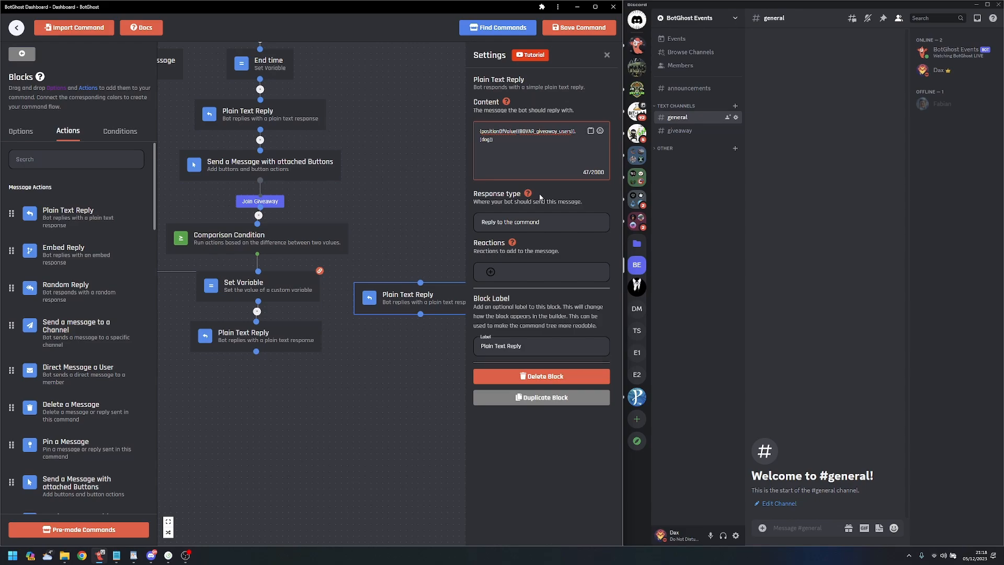
key("BackSpace")
key("BackSpace")
key("BackSpace")
type("{user_id}")
- Copy the whole giveaway_users position-of-value expression into the Base Value of the Comparison Condition under Join Giveaway
left_click_drag(504, 139, 480, 131)
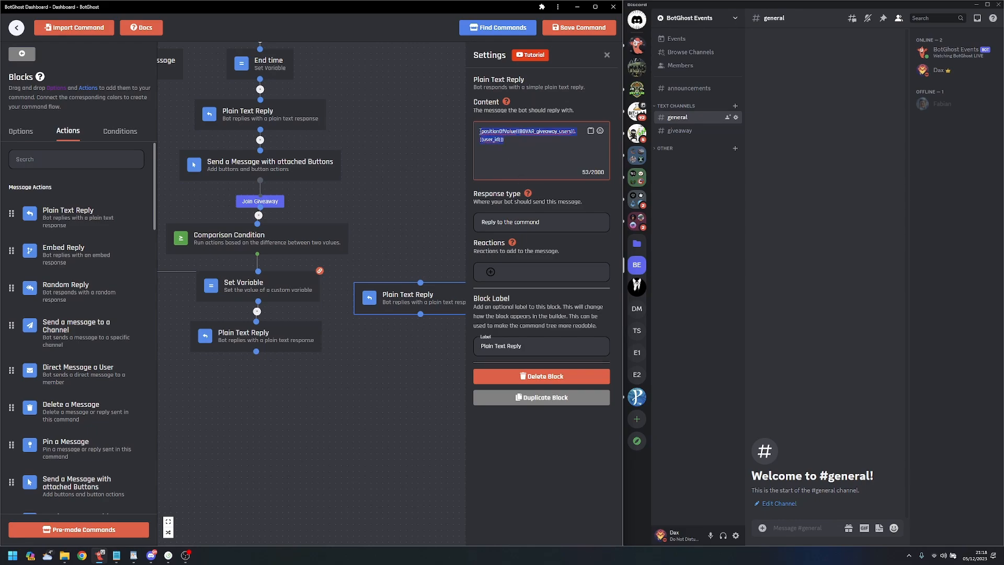
key("ctrl+c")
left_click(293, 232)
left_click(541, 211)
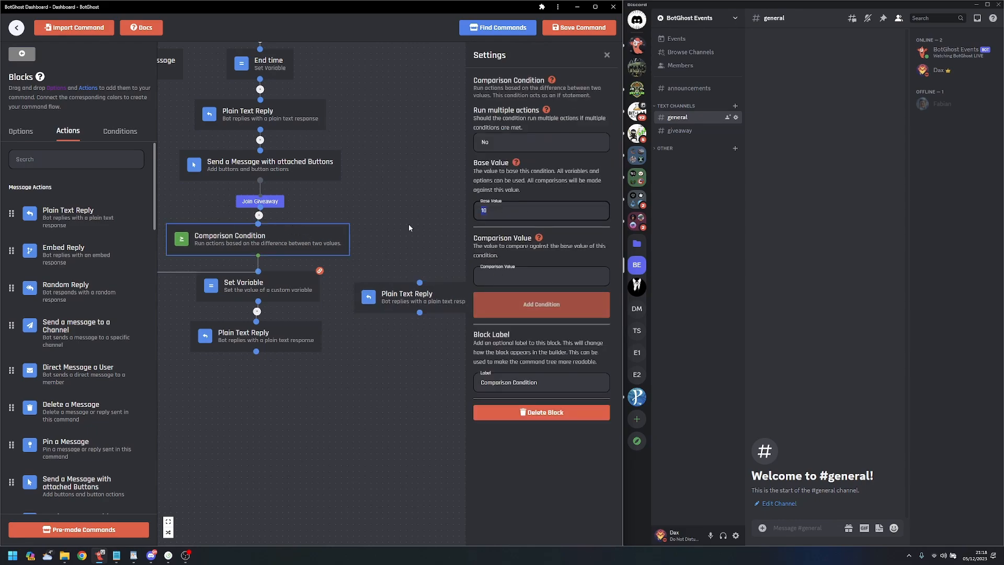
key("ctrl+v")
- Add a comparison value of -1 to the condition and set its comparison type to Equal to
left_click(513, 275)
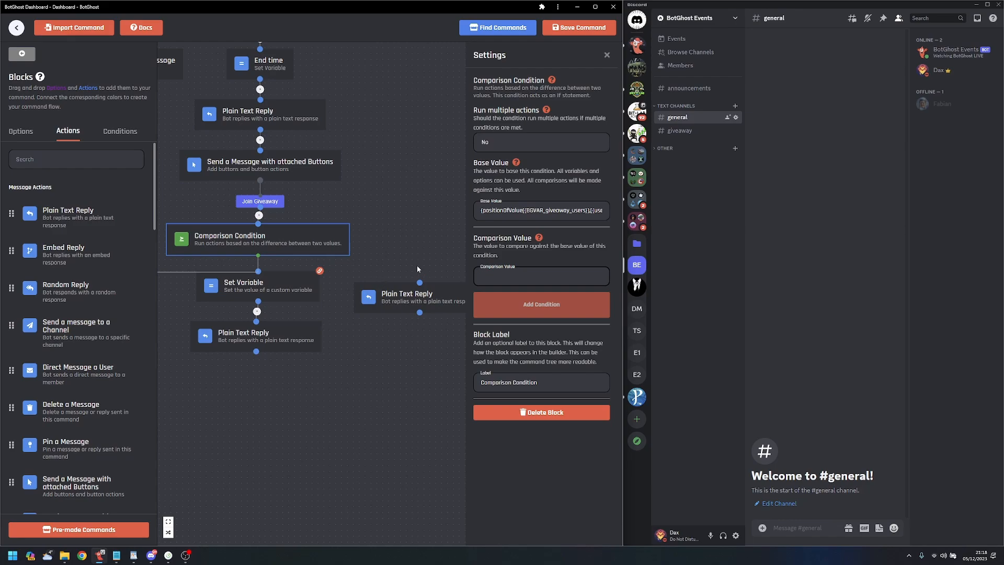
type("-1")
key("Return")
left_click_drag(428, 263, 424, 313)
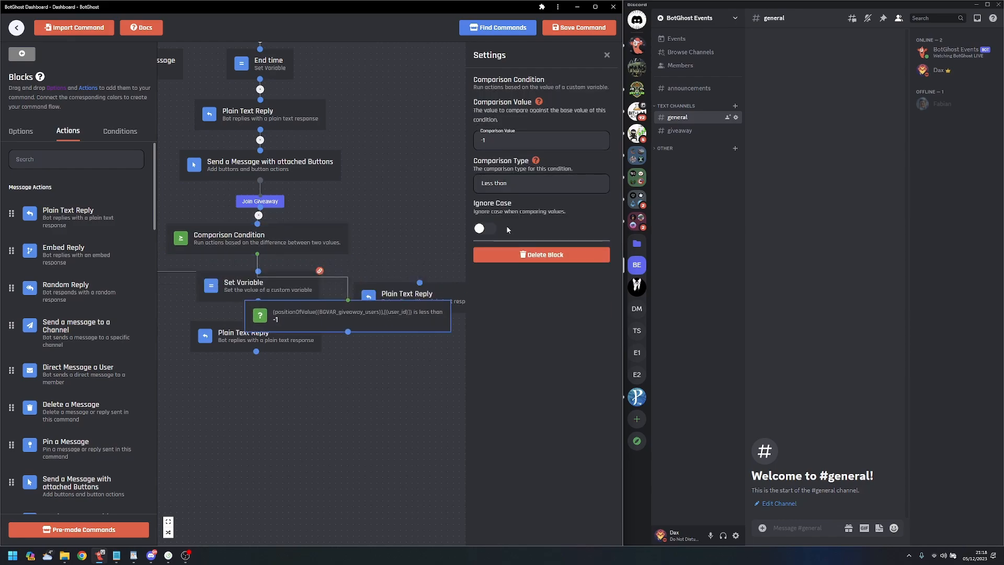
left_click(541, 183)
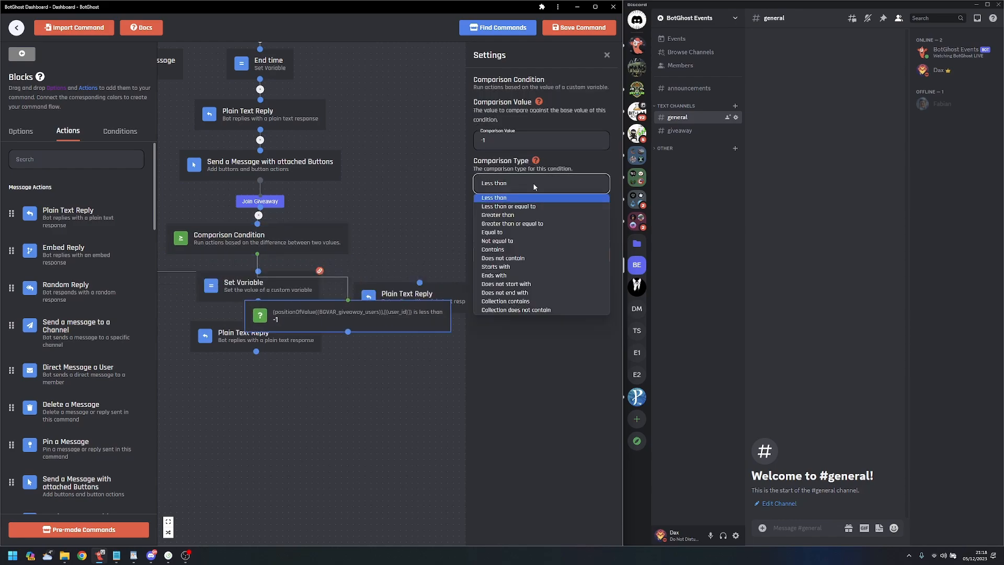
left_click(520, 232)
- Connect the equal-to -1 branch to the Set Variable block, aligning Set Variable and the "You have entered the giveaway!" reply beneath it
scroll(412, 234, "down", 3)
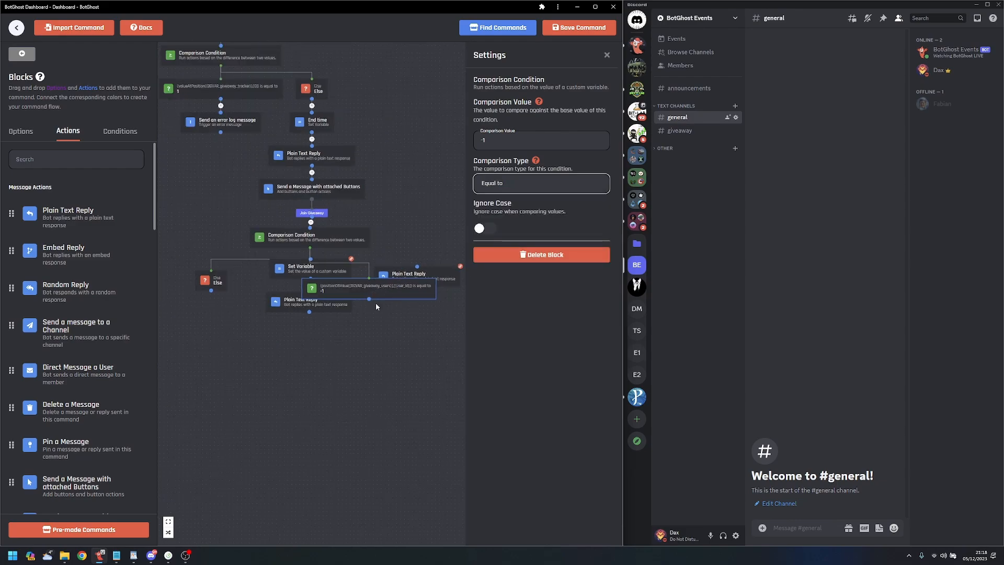
left_click_drag(407, 271, 315, 429)
left_click_drag(400, 288, 415, 266)
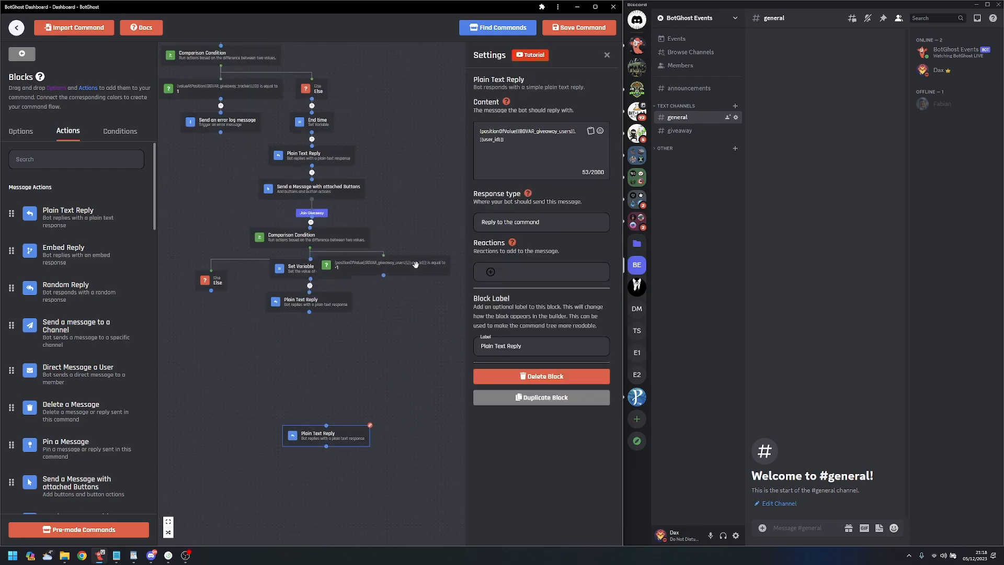
left_click_drag(315, 301, 340, 356)
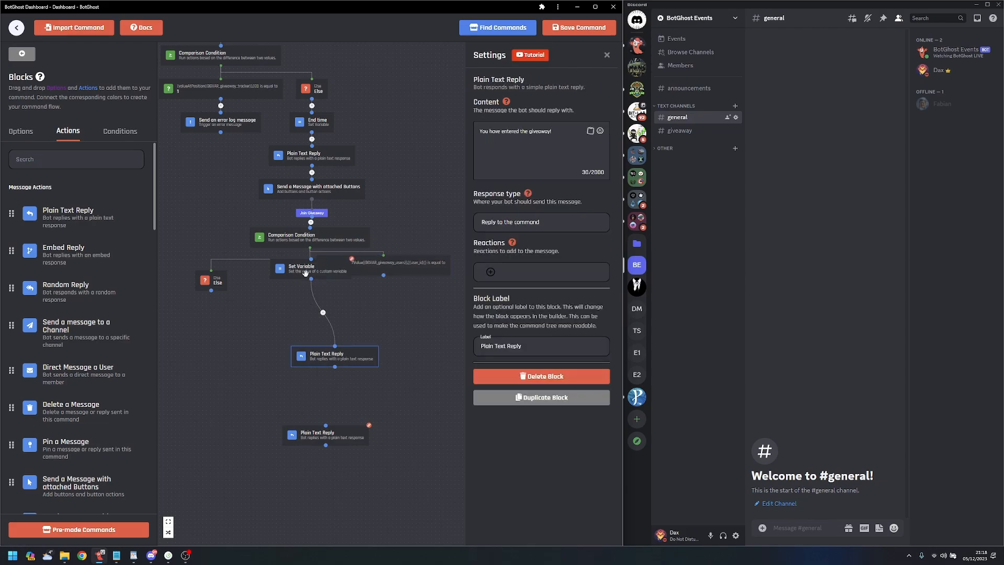
left_click_drag(302, 269, 342, 309)
left_click_drag(384, 276, 351, 299)
left_click_drag(362, 309, 394, 301)
left_click_drag(363, 357, 412, 343)
- Delete the unconnected Plain Text Reply that holds the position-of-value expression
left_click_drag(349, 436, 294, 399)
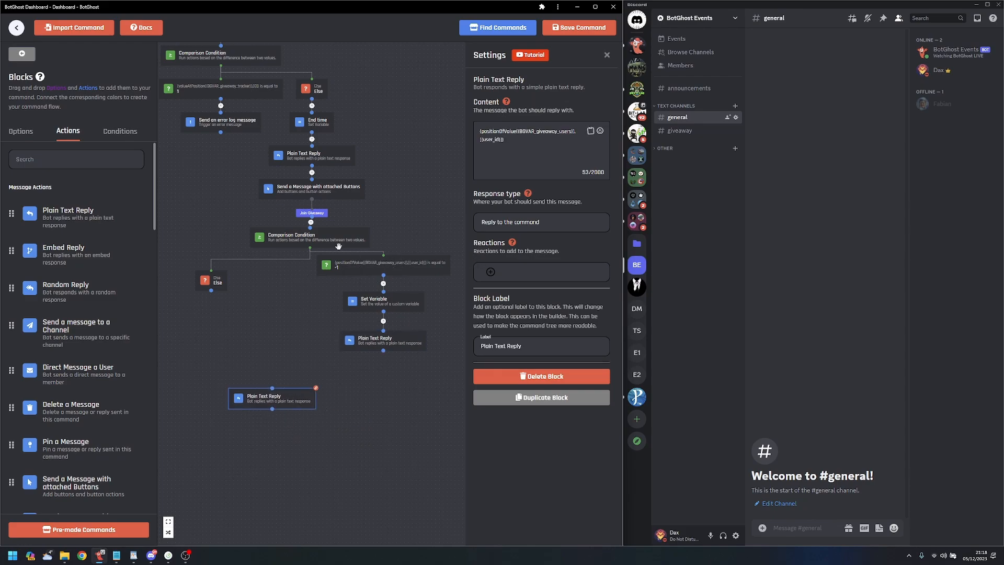
left_click_drag(270, 408, 282, 368)
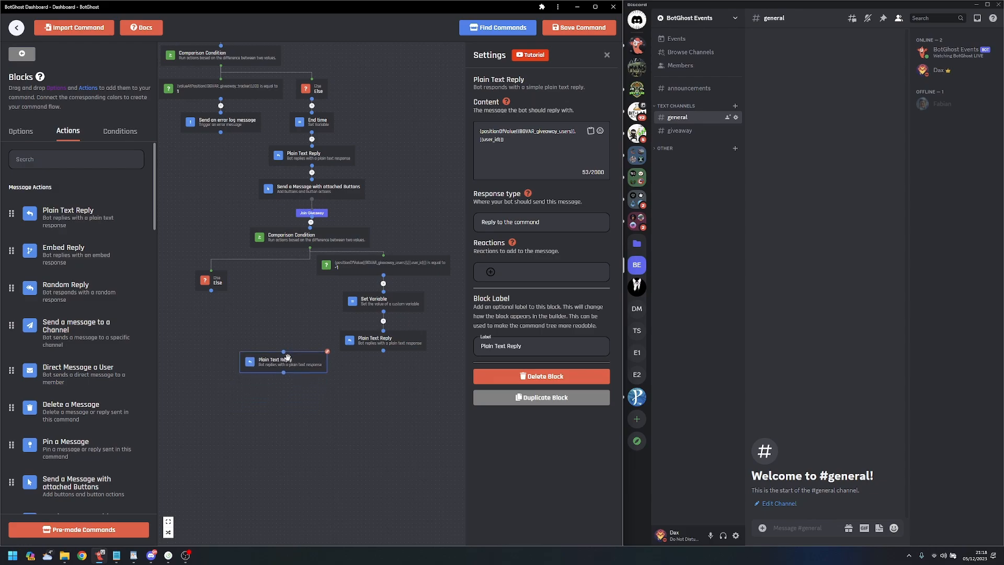
key("Delete")
- Duplicate the giveaway error log block, setting its action to "Enter Giveaway" and reason to "You have already entered this giveaway"
left_click_drag(254, 302, 365, 375)
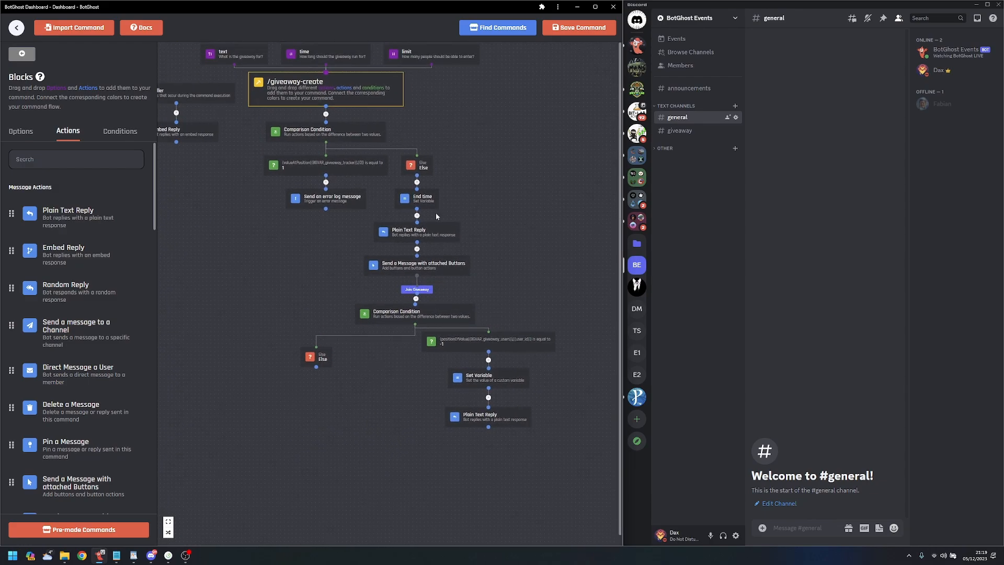
left_click(357, 201)
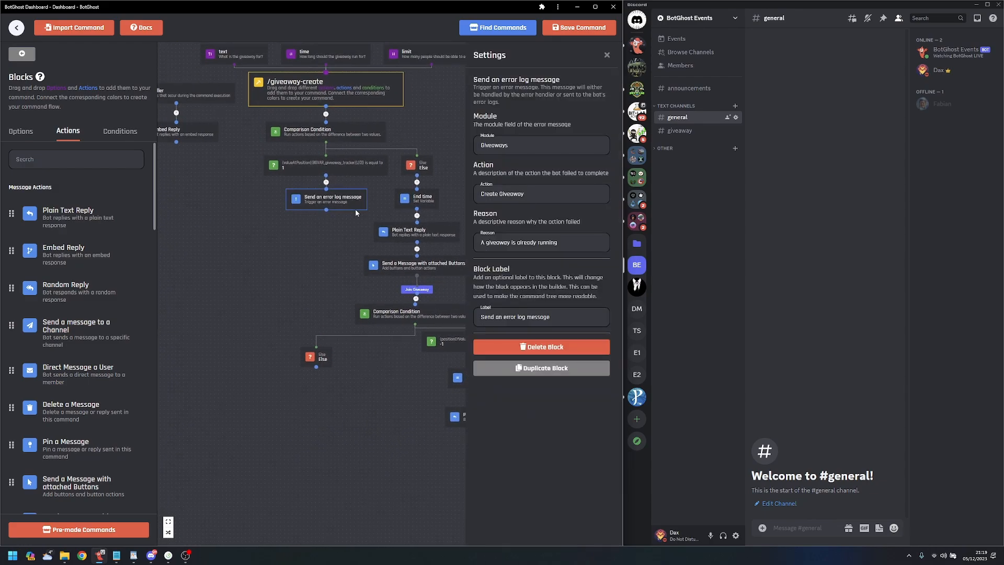
left_click(567, 369)
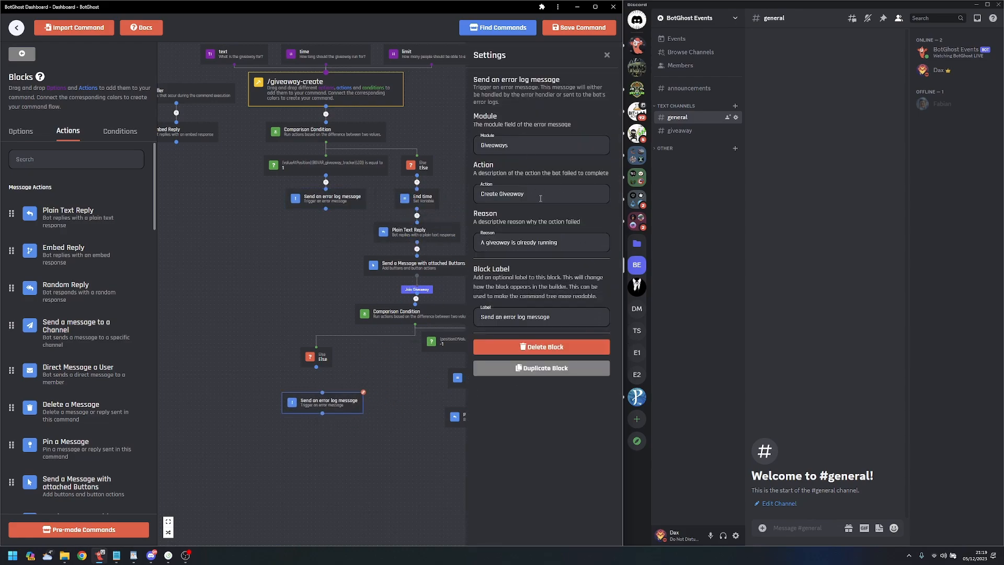
left_click_drag(544, 194, 486, 189)
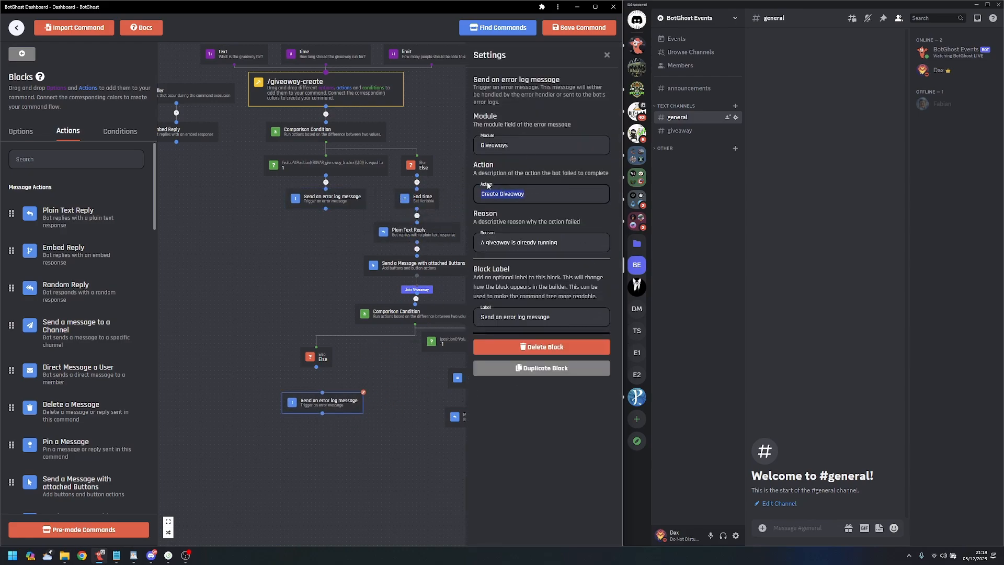
type("Enter Giveaway")
left_click(570, 245)
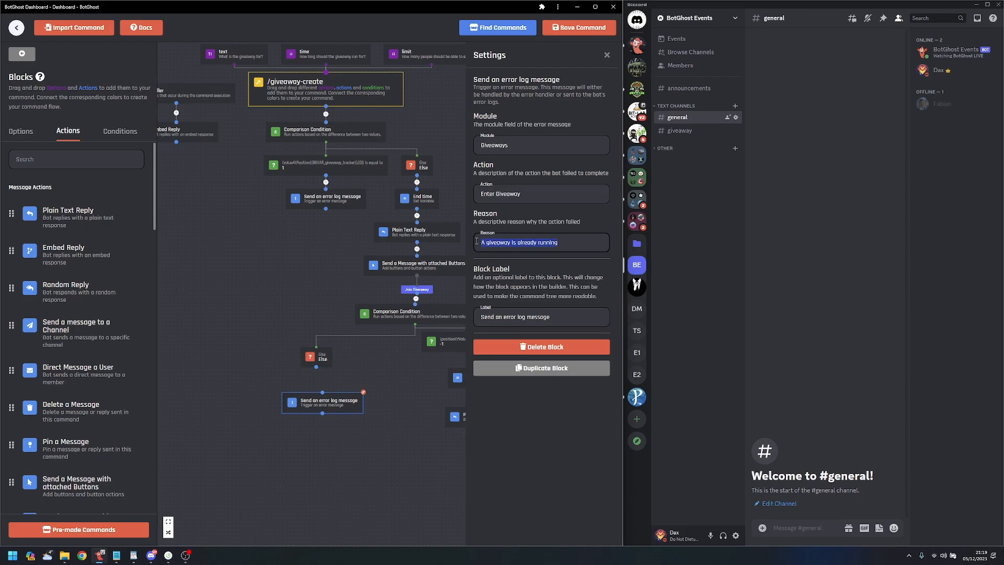
type("You have already entered this giveaway")
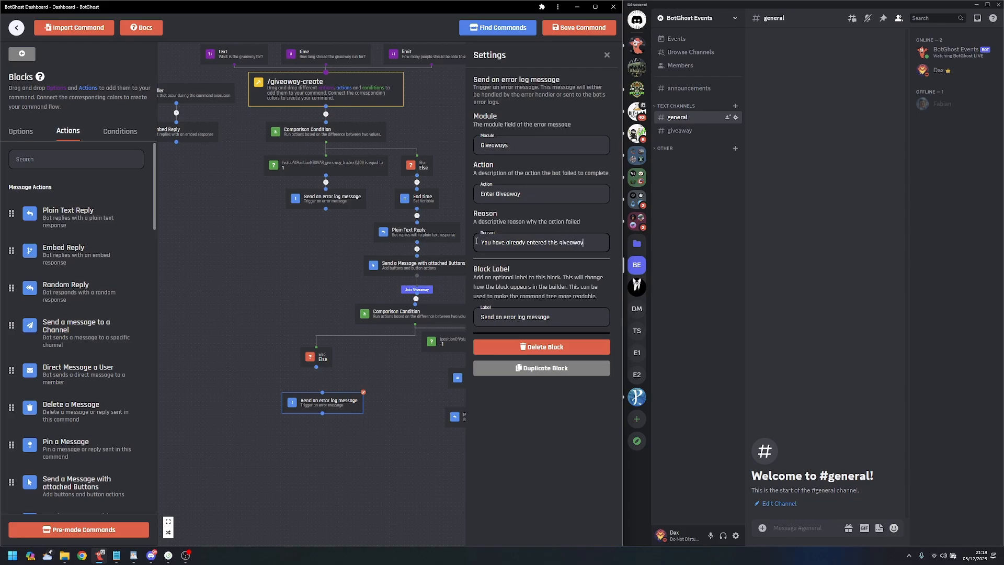
- Connect the Else branch under Join Giveaway to the duplicated error log message block and align it beneath
left_click(366, 458)
left_click_drag(317, 367, 322, 392)
left_click_drag(336, 402, 330, 394)
left_click(415, 438)
left_click_drag(429, 450, 416, 399)
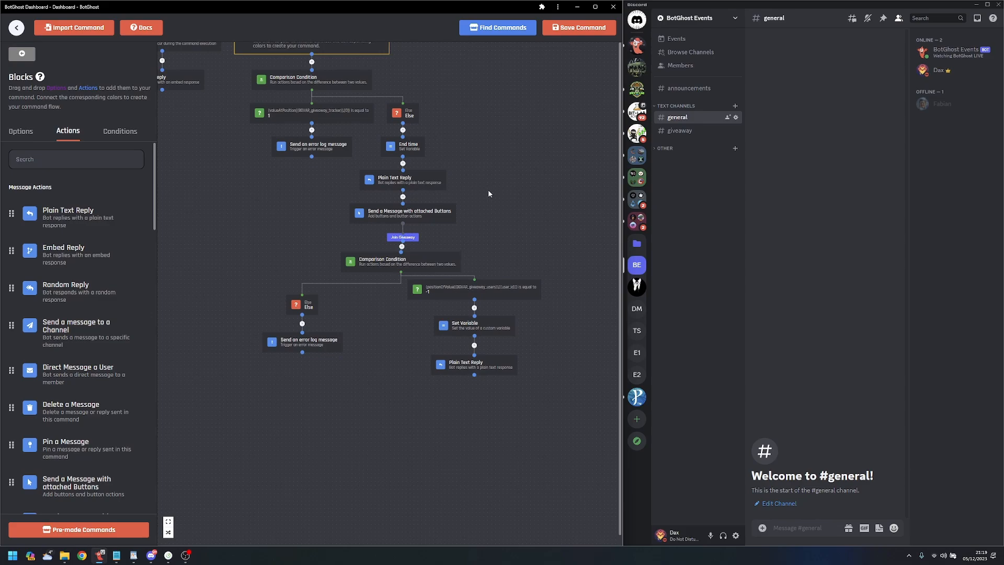
- Review the requirements in Discord's #giveaway channel and the embed settings of the Send a Message with attached Buttons block
left_click(679, 130)
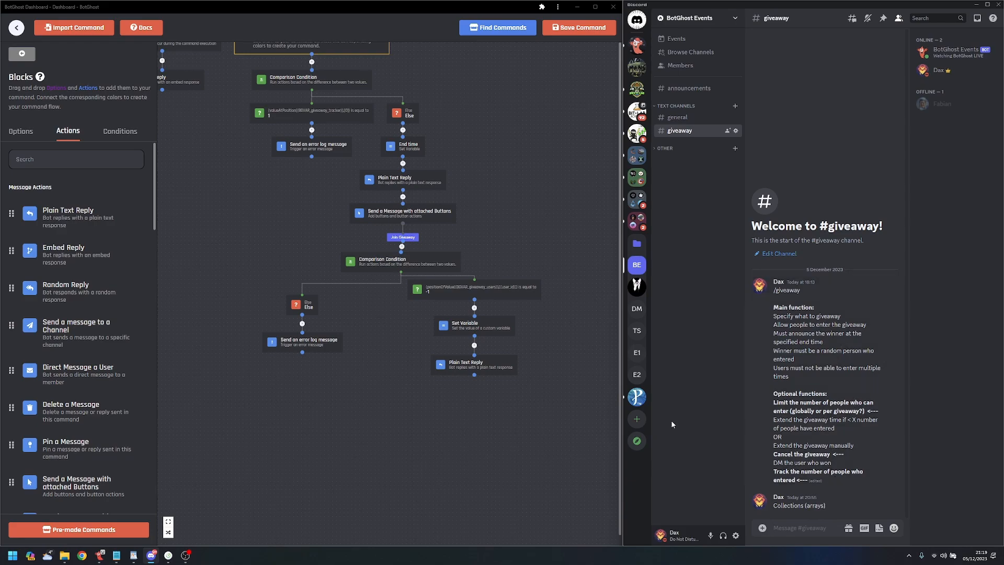
left_click(684, 118)
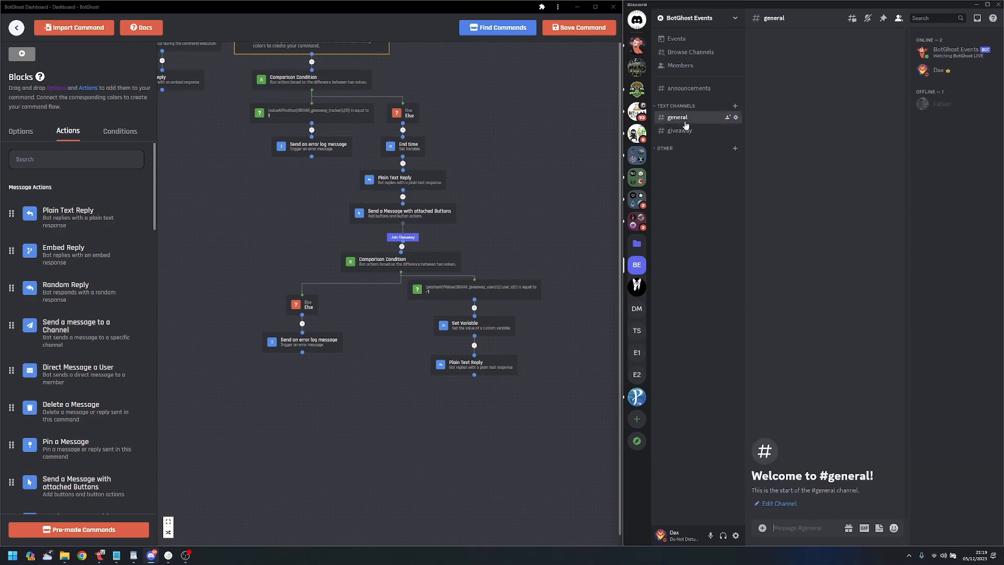
left_click(513, 193)
scroll(537, 221, "up", 3)
left_click_drag(534, 183, 468, 93)
left_click(445, 173)
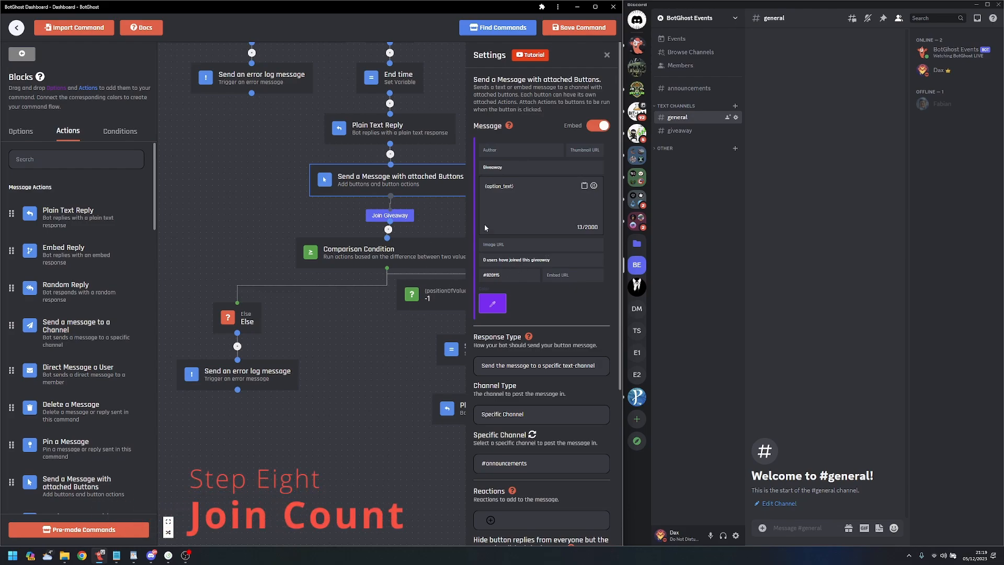
left_click(360, 379)
scroll(393, 428, "down", 1)
left_click_drag(393, 432, 376, 334)
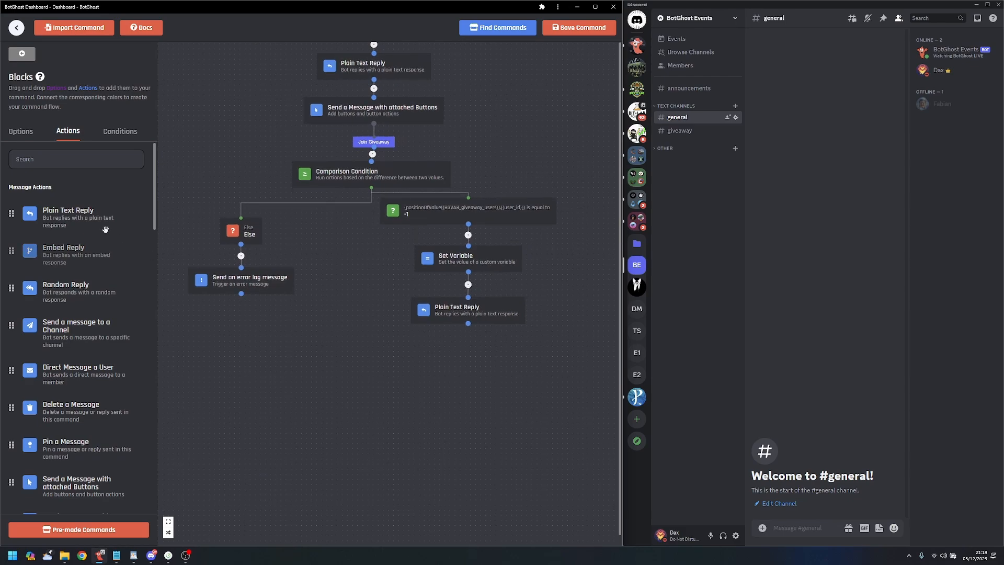
left_click(395, 116)
left_click(367, 158)
left_click(376, 111)
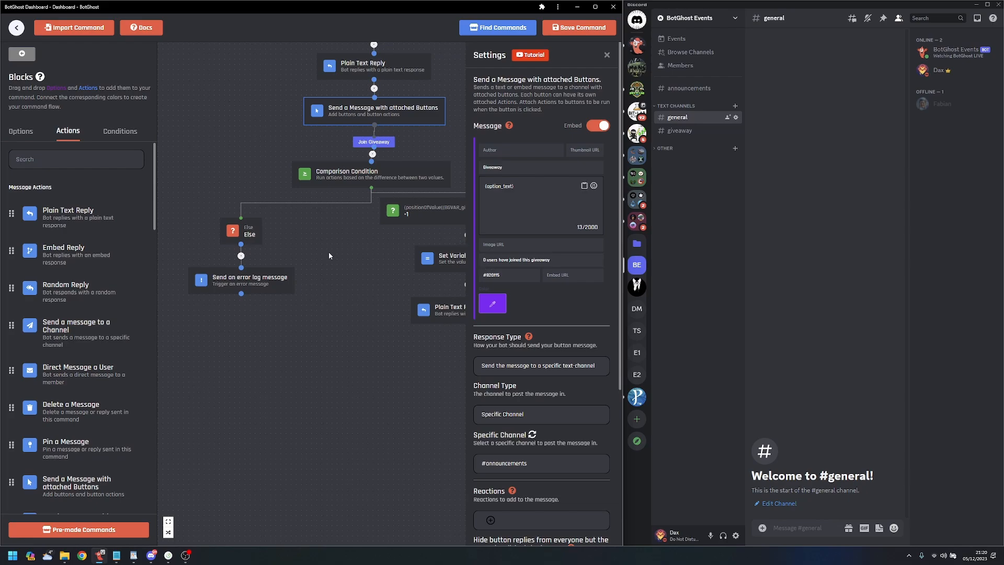
left_click(358, 308)
left_click_drag(373, 343, 358, 312)
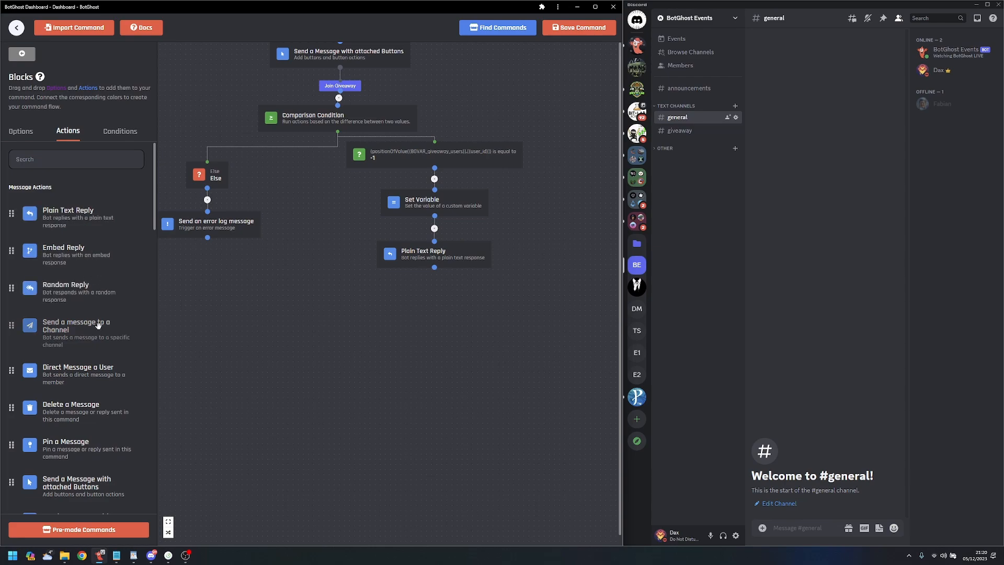
left_click_drag(78, 335, 371, 314)
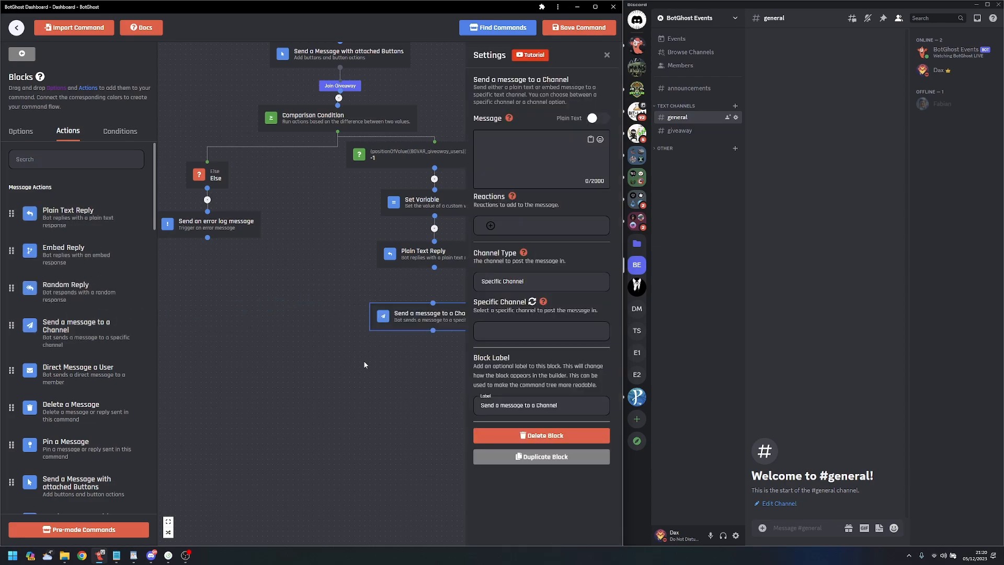
left_click(506, 280)
left_click(436, 362)
key("Delete")
left_click_drag(68, 212, 415, 304)
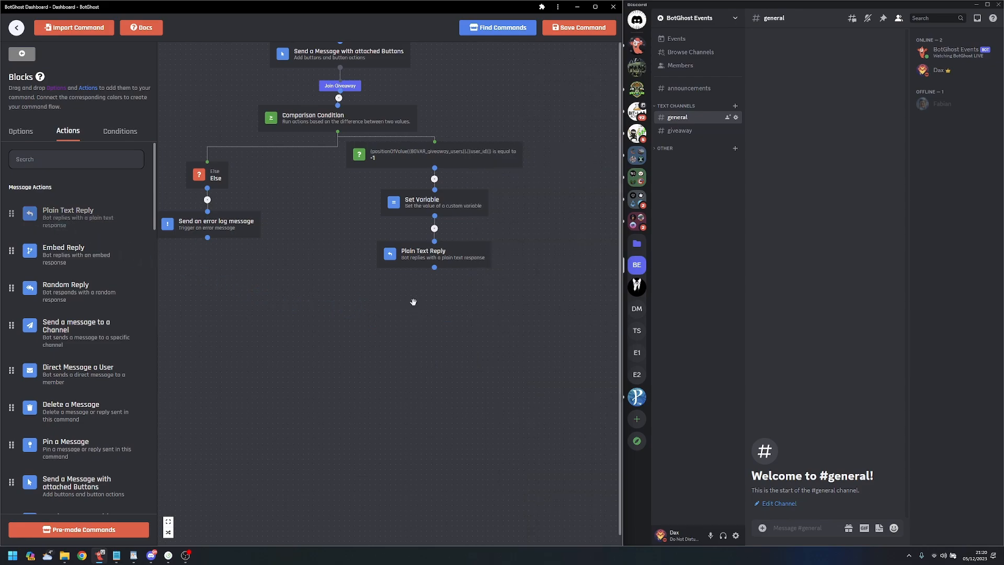
left_click_drag(243, 265, 106, 259)
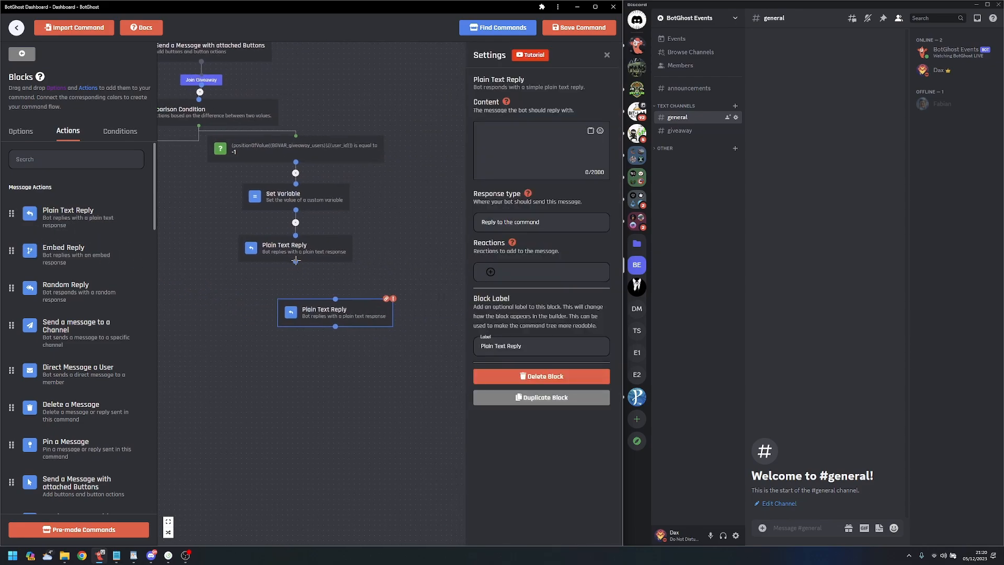
left_click_drag(295, 261, 335, 300)
left_click_drag(312, 310, 268, 296)
left_click_drag(185, 366, 338, 382)
scroll(310, 377, "down", 1)
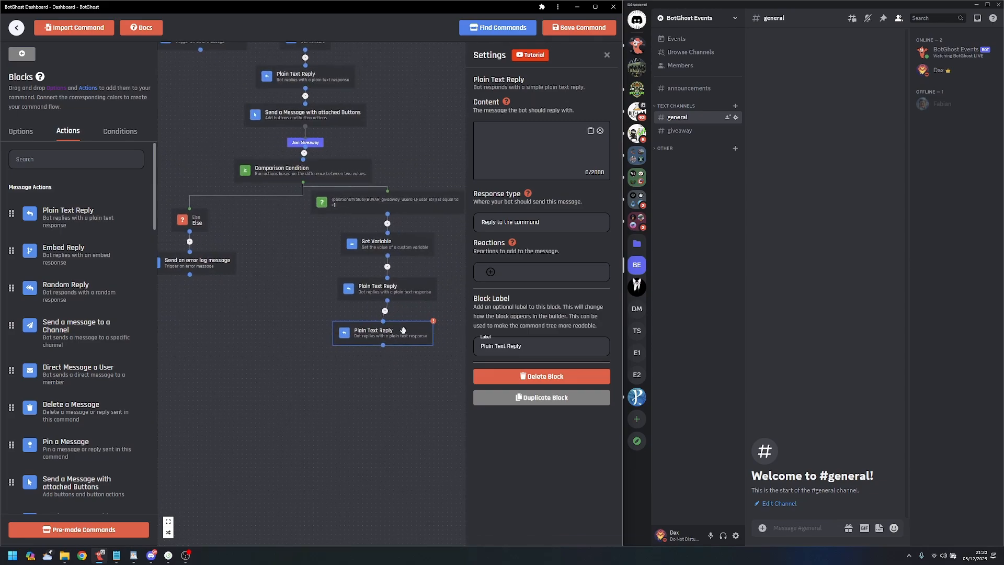
left_click_drag(410, 325, 414, 334)
key("Delete")
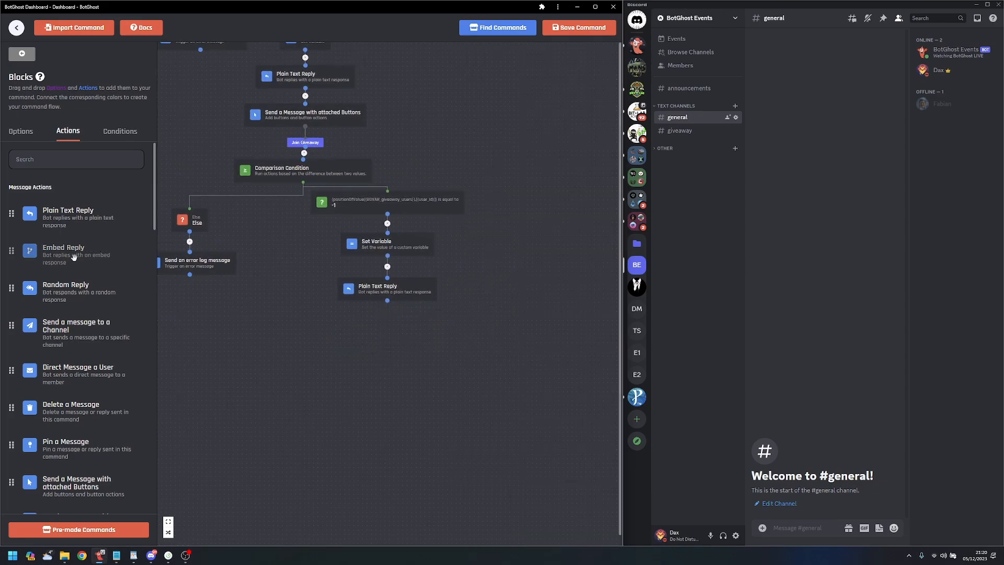
- Add an Embed Reply after the last Plain Text Reply, with response type "Edit a message sent by another action"
left_click_drag(63, 250, 409, 343)
left_click_drag(387, 302, 414, 331)
left_click(553, 341)
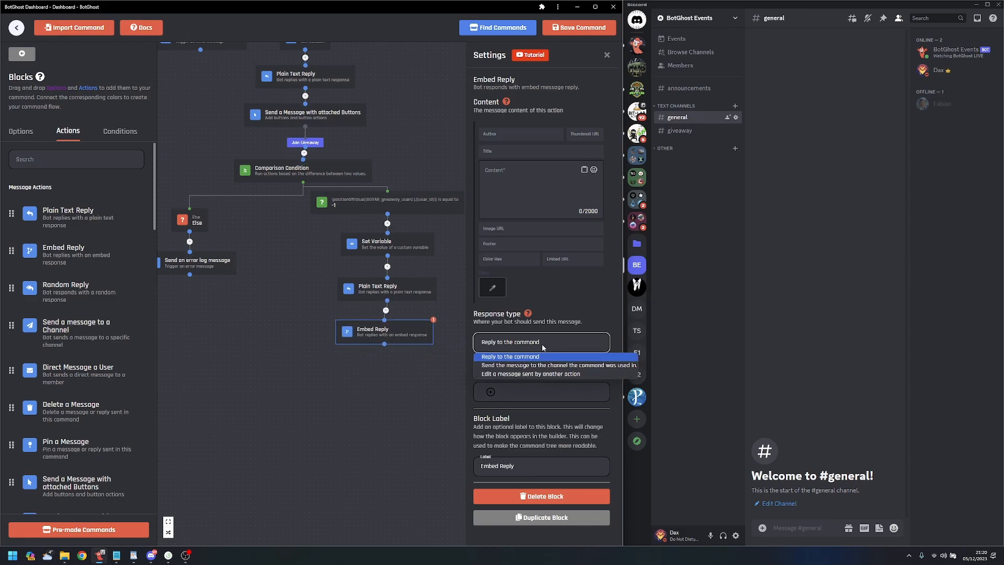
left_click(516, 377)
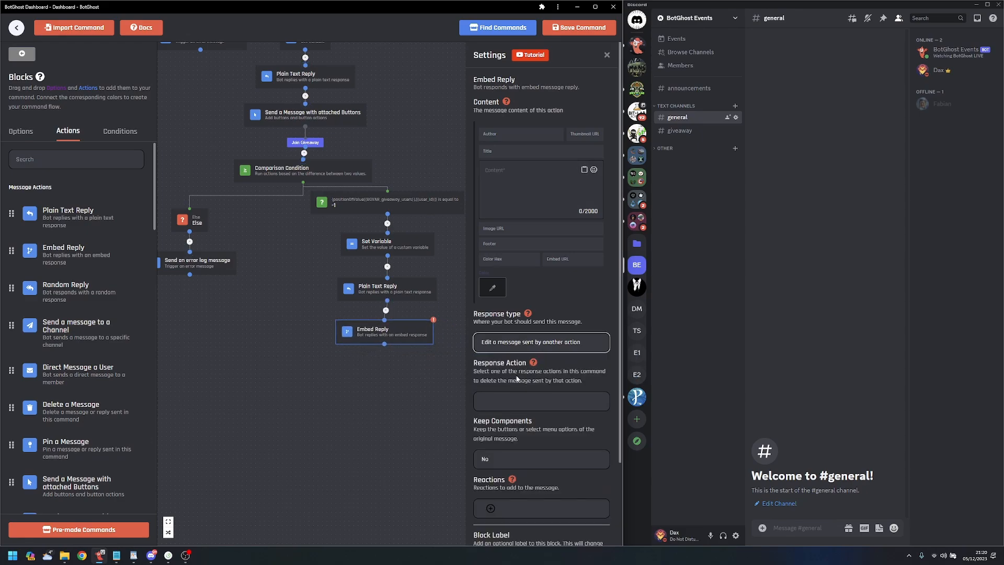
- Label the Send a Message with attached Buttons block "Main Giveaway Embed"
left_click(343, 116)
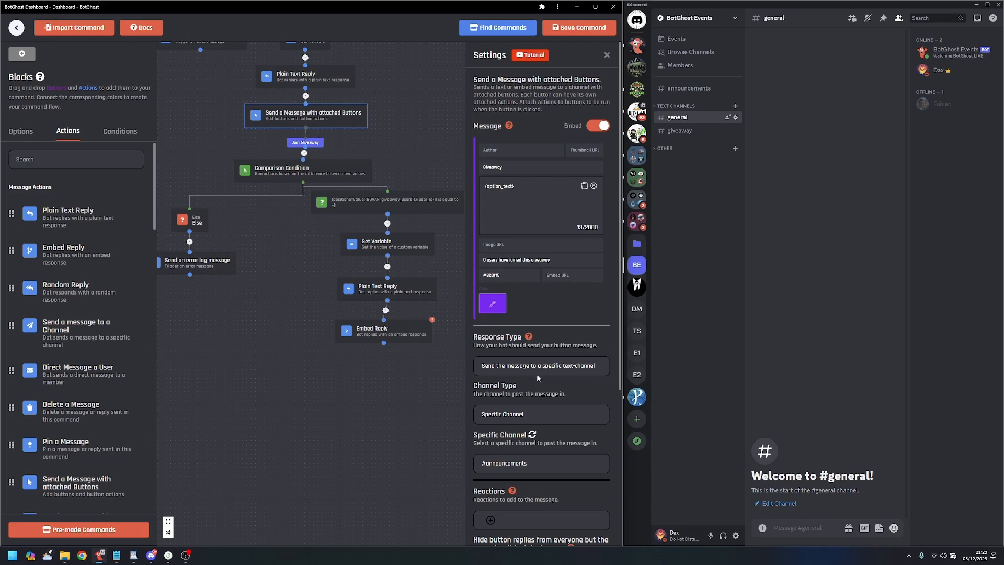
scroll(536, 373, "down", 3)
scroll(573, 443, "down", 1)
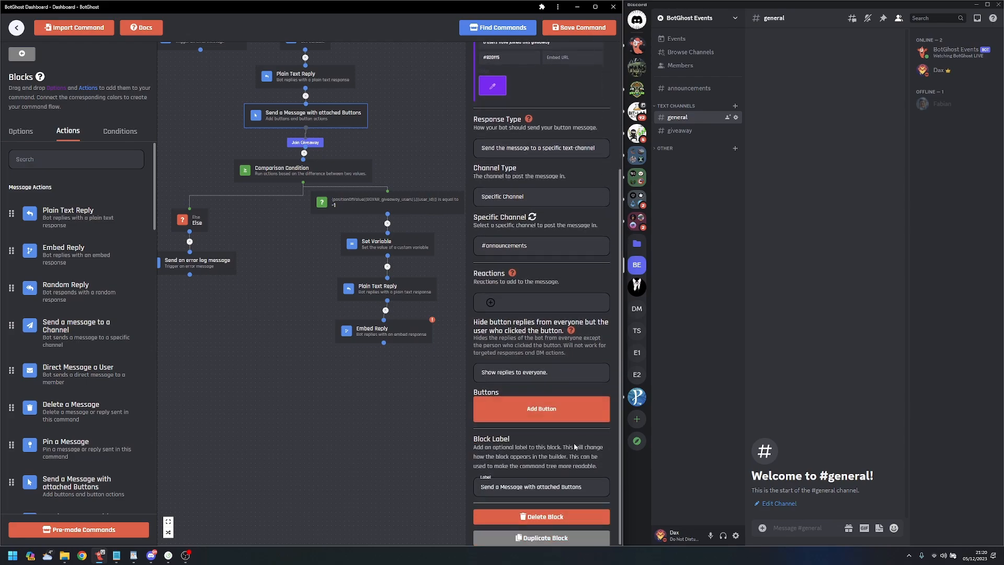
left_click_drag(606, 489, 506, 484)
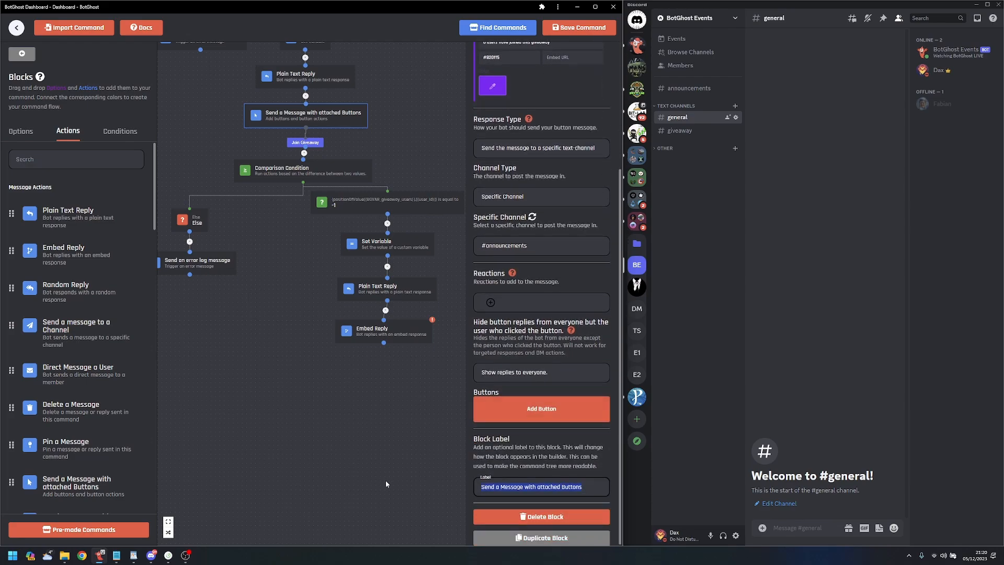
type("Main Givee")
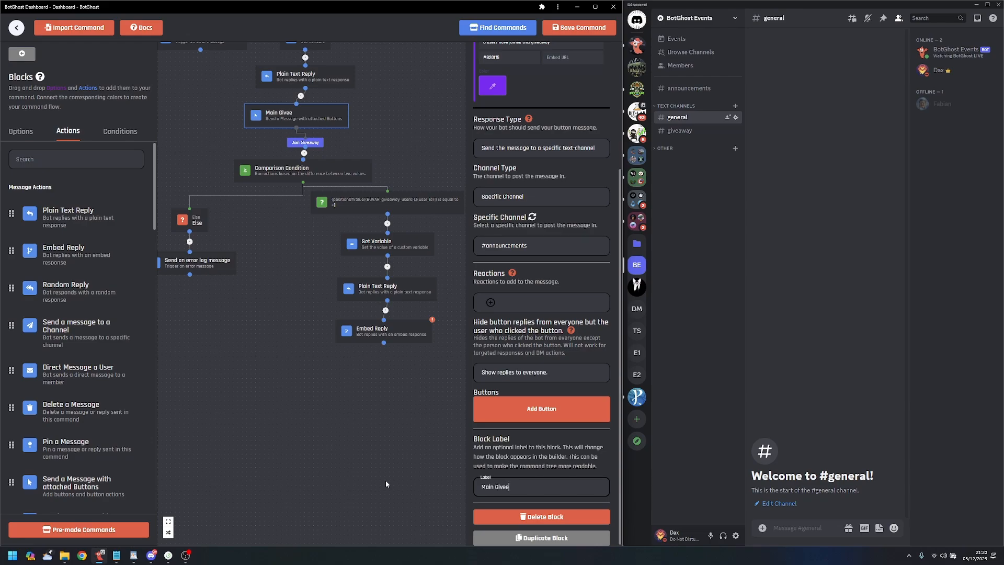
key("BackSpace")
type("away Embed")
- Set the Embed Reply to keep components and to edit the Main Giveaway Embed message, aligning the block under the reply
left_click(393, 332)
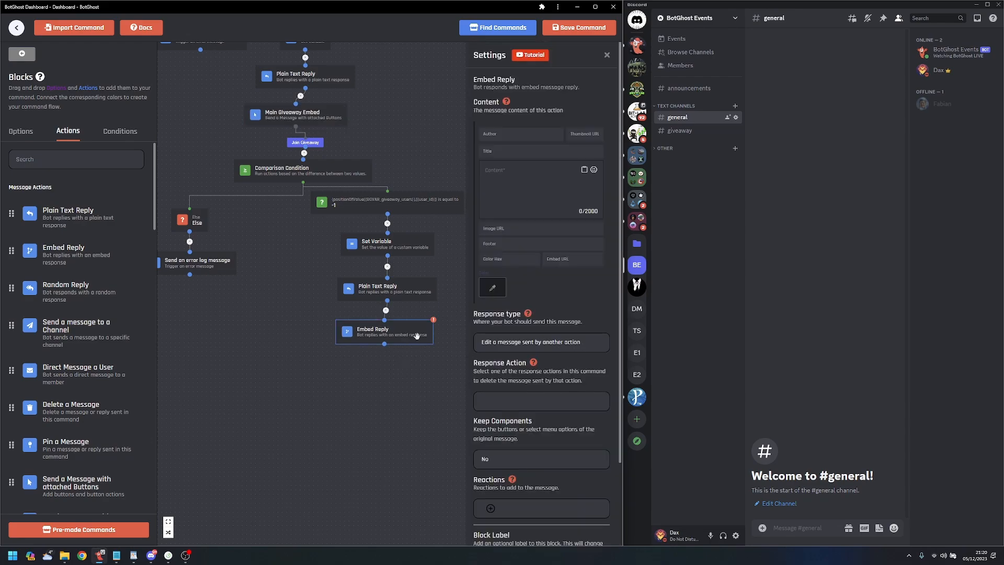
left_click(503, 456)
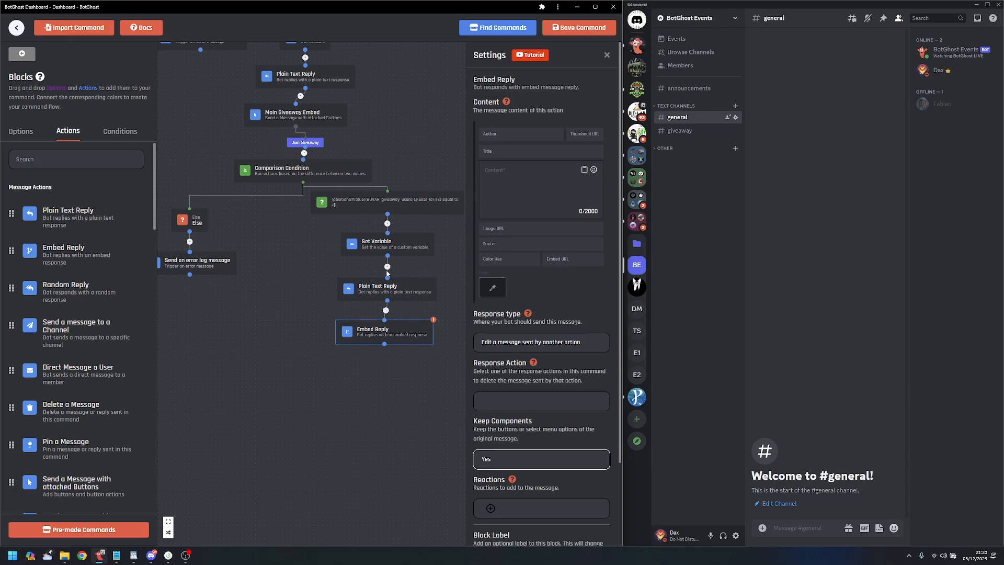
left_click(503, 402)
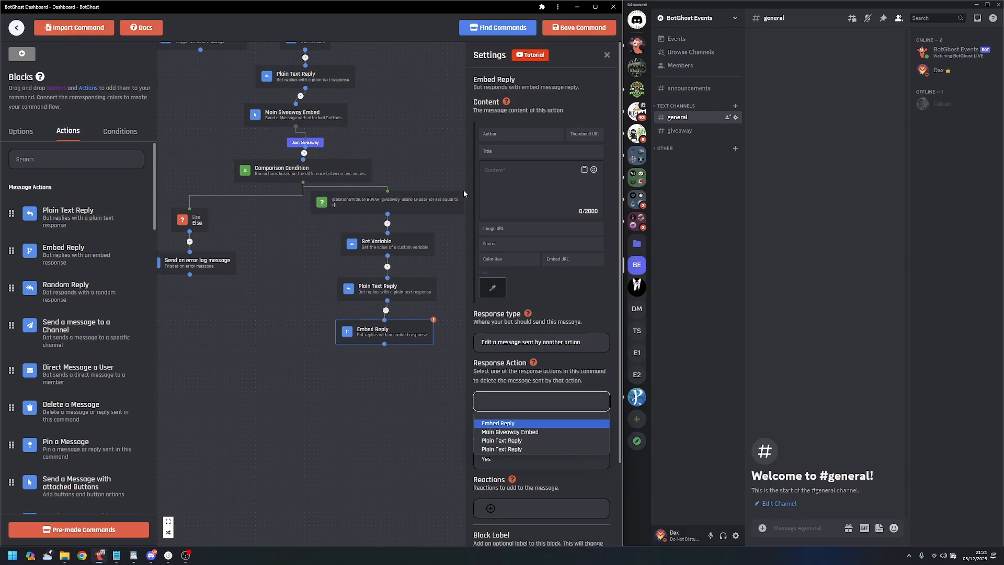
left_click(532, 433)
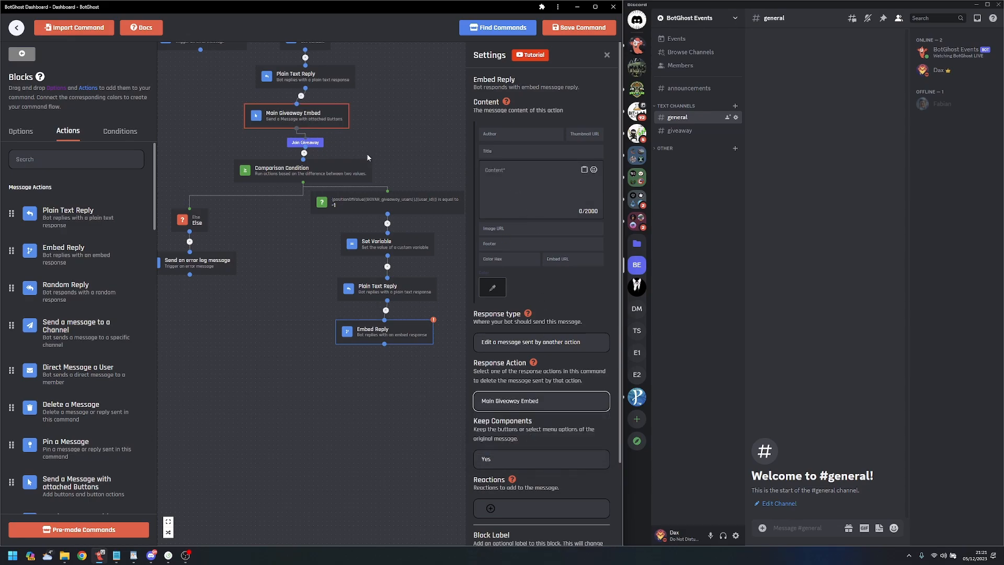
left_click_drag(403, 332, 406, 330)
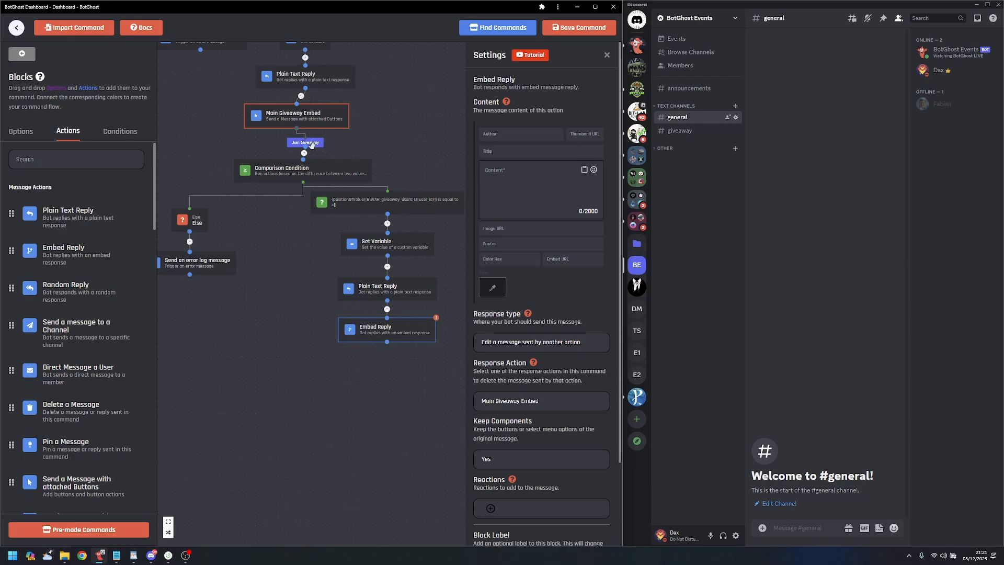
- Copy the Main Giveaway Embed's title "Giveaway" and description {option_text} into the Embed Reply
left_click(314, 116)
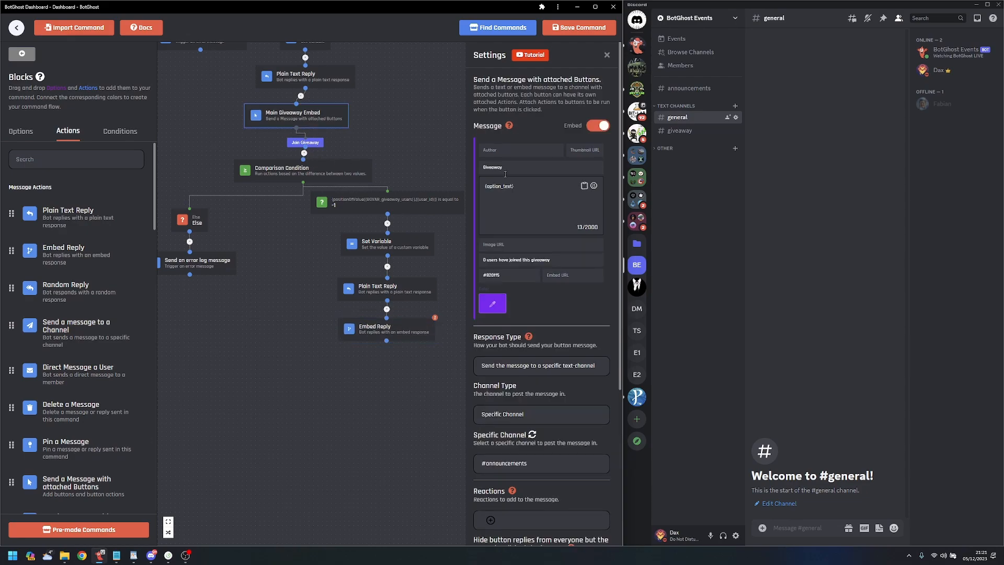
left_click(403, 328)
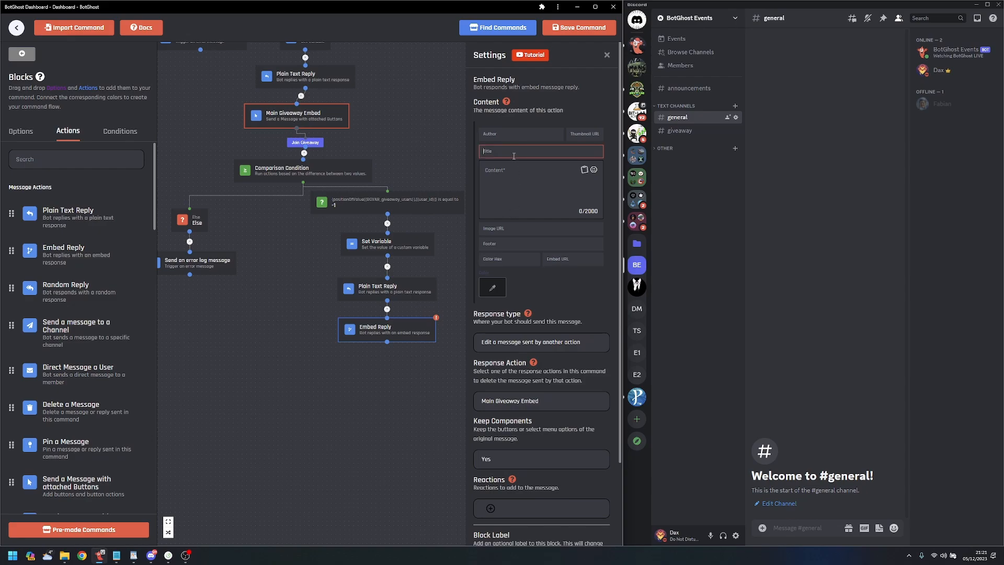
left_click(321, 115)
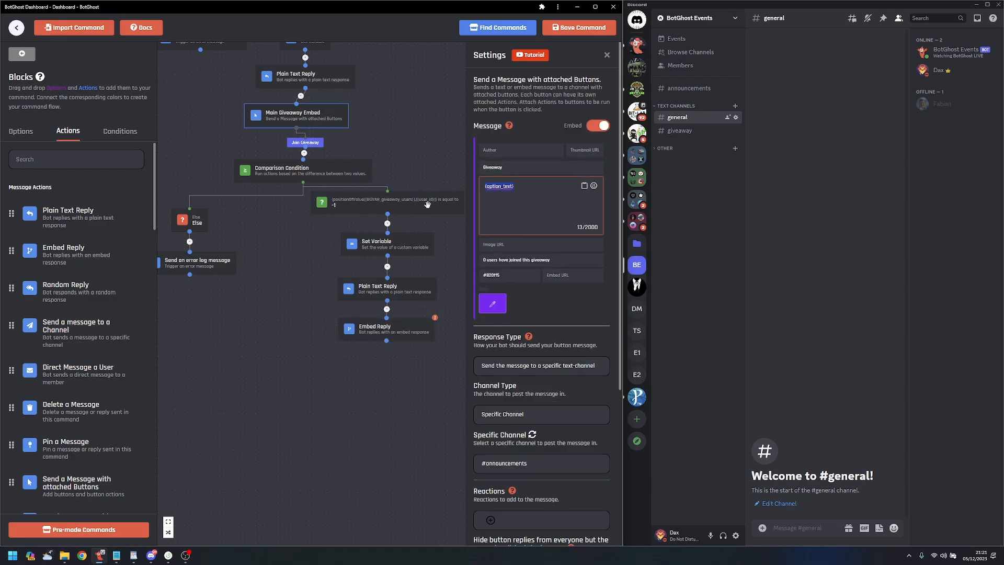
left_click(402, 332)
left_click(528, 206)
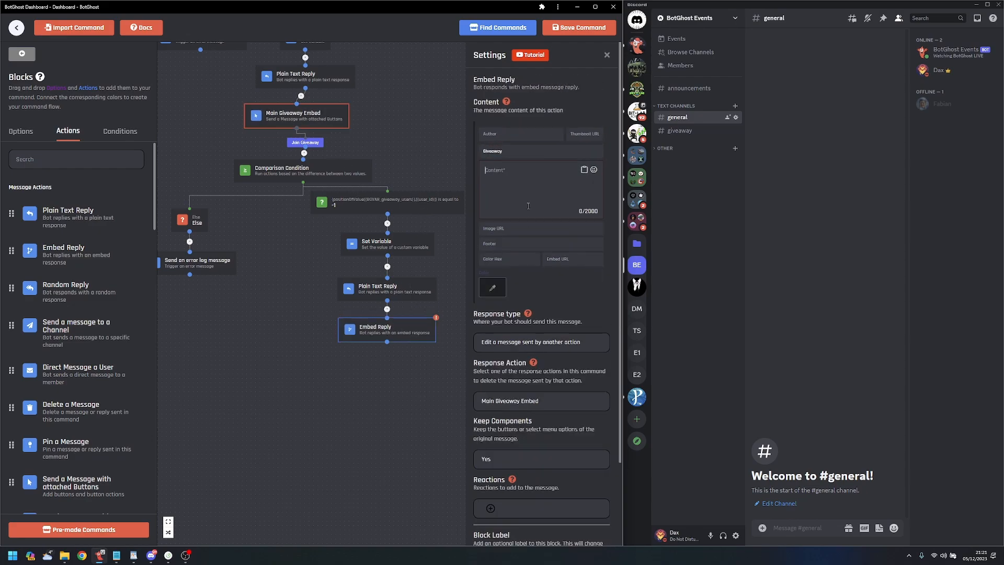
- Copy the Main Giveaway Embed's colour #8201f5 and footer "0 users have joined this giveaway" into the Embed Reply
left_click(329, 115)
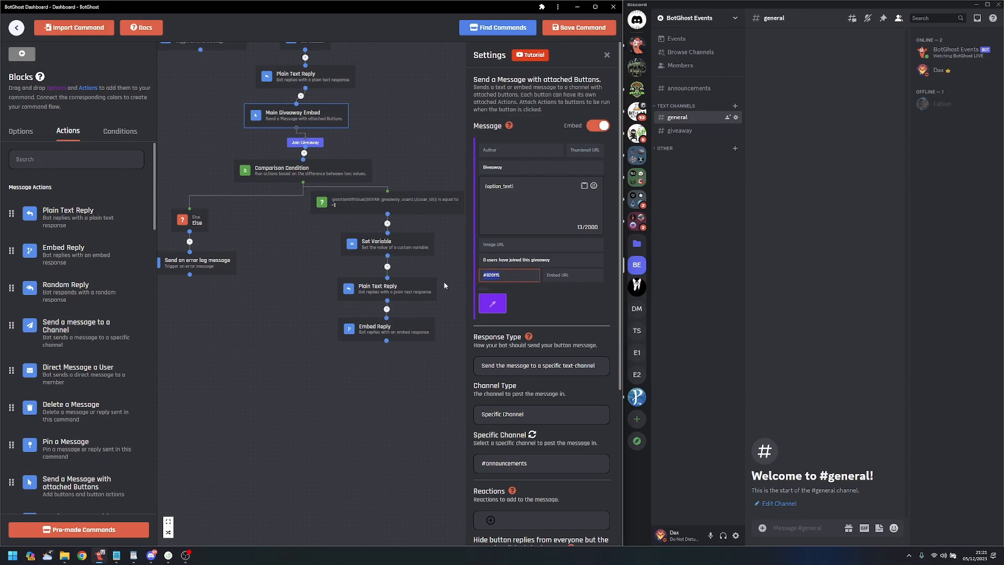
left_click(413, 324)
left_click(513, 262)
type("#8201f5")
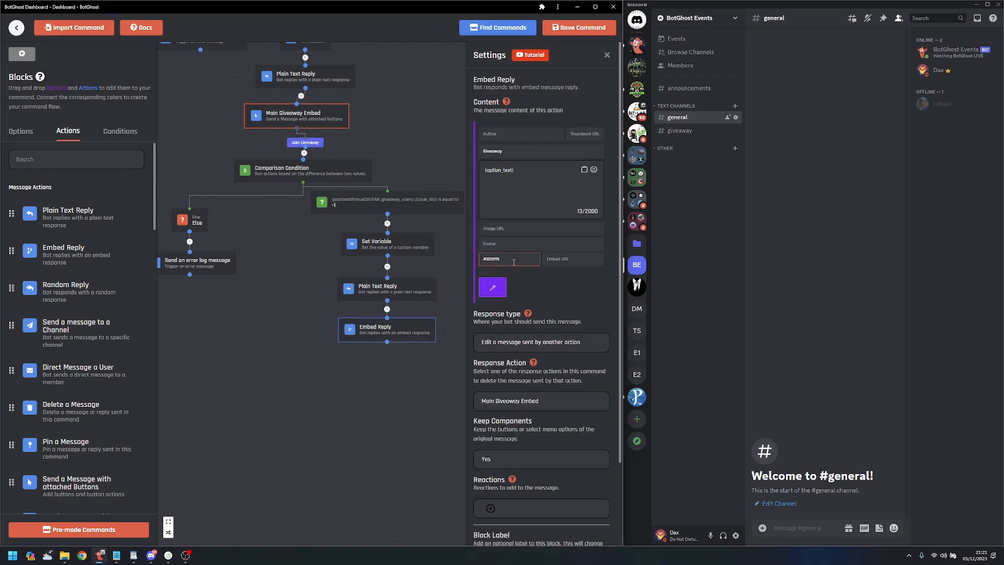
left_click(321, 117)
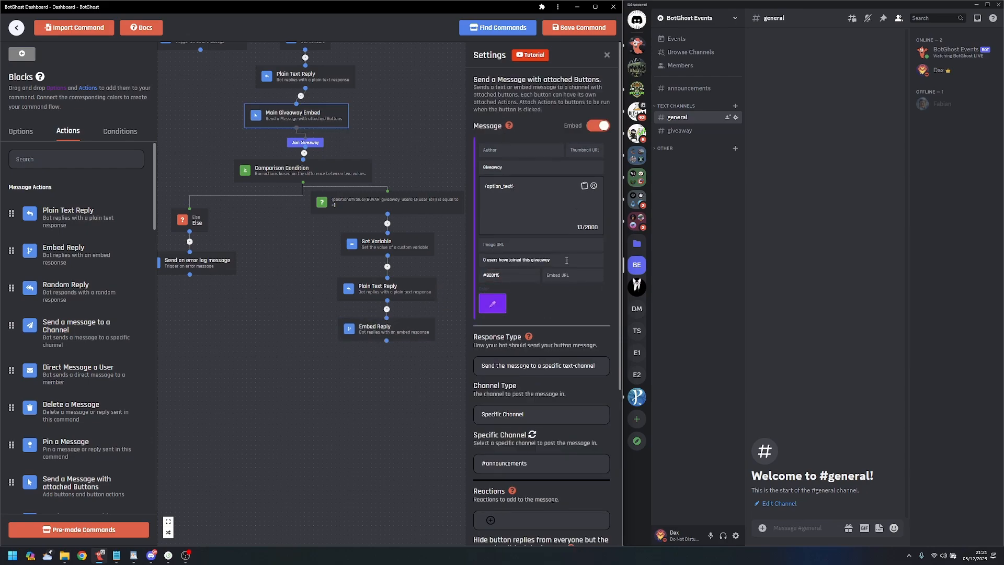
left_click(410, 293)
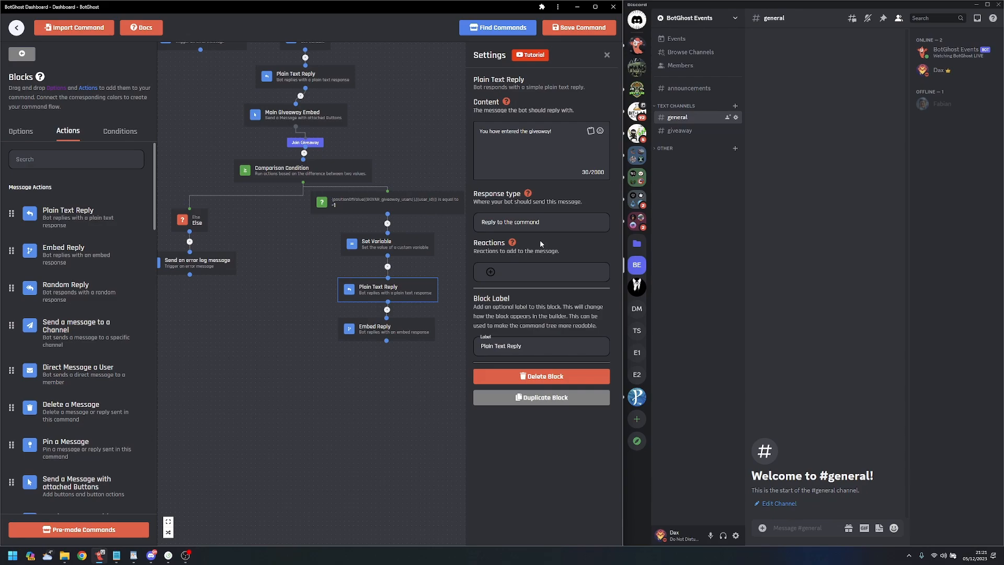
left_click(418, 331)
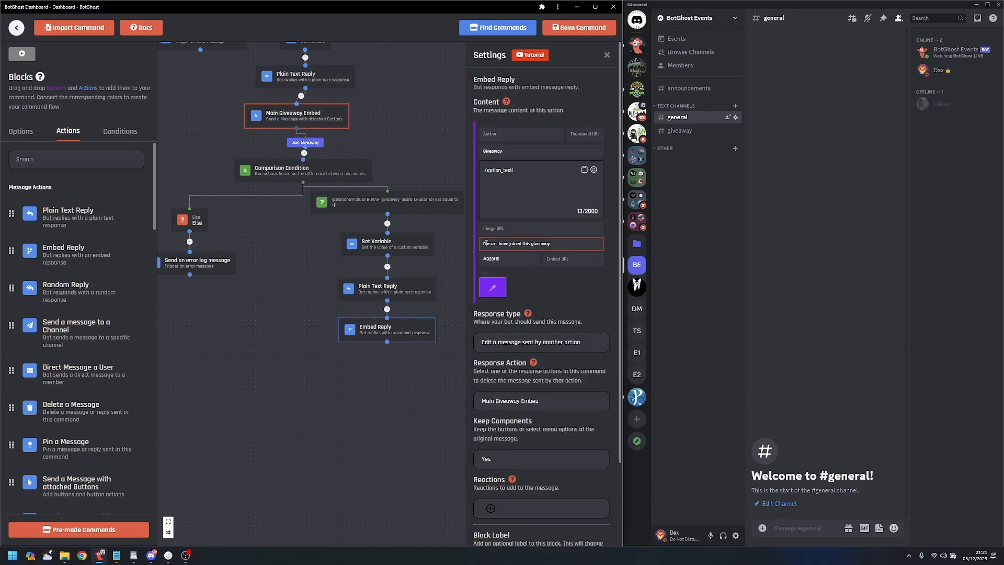
double_click(484, 244)
- Add a spare unconnected Plain Text Reply, insert the giveaway_users (Length of Collection) variable as its content, and copy that variable
left_click(382, 380)
left_click_drag(71, 219, 222, 330)
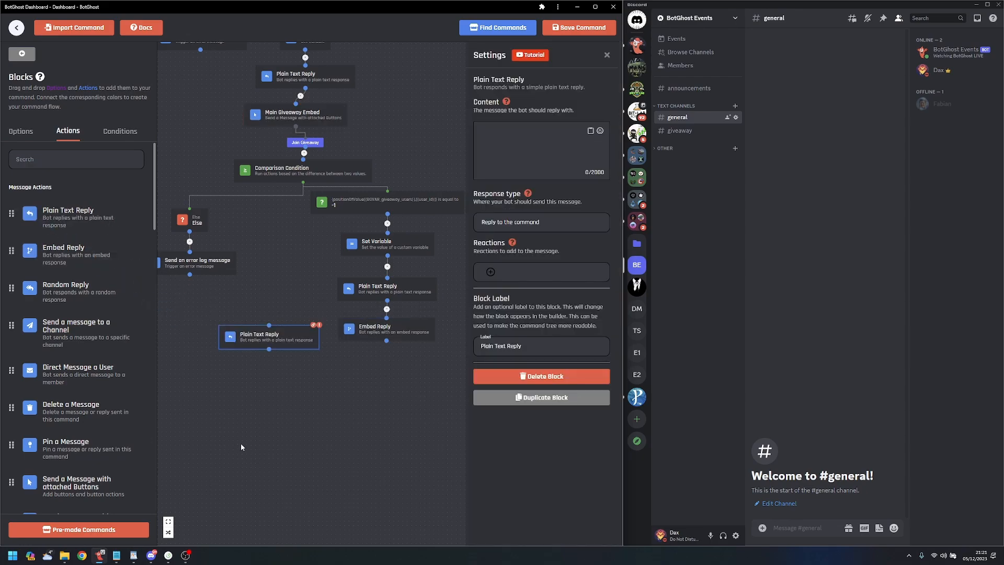
left_click(591, 130)
left_click(510, 191)
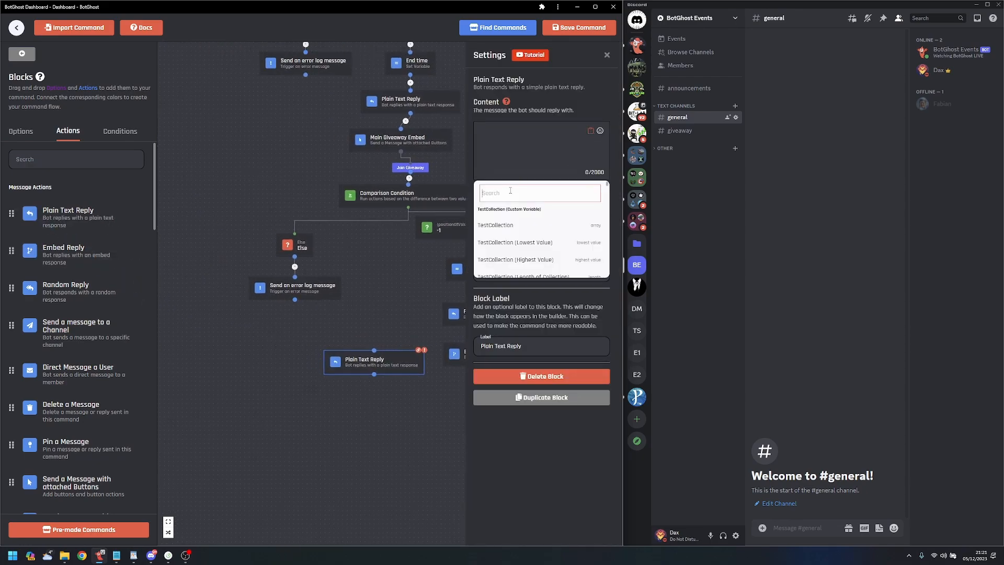
type("give")
scroll(562, 243, "down", 5)
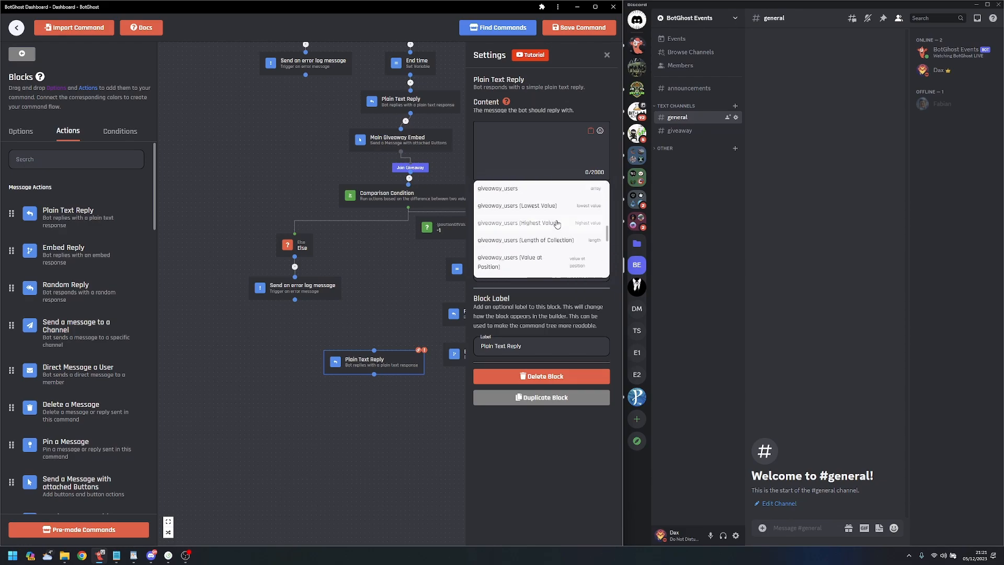
left_click(547, 220)
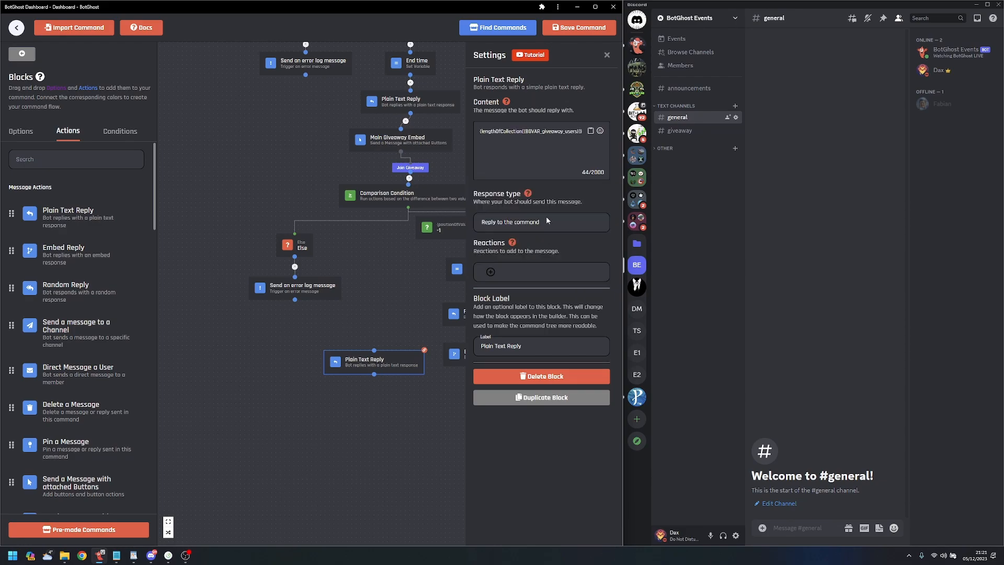
double_click(539, 131)
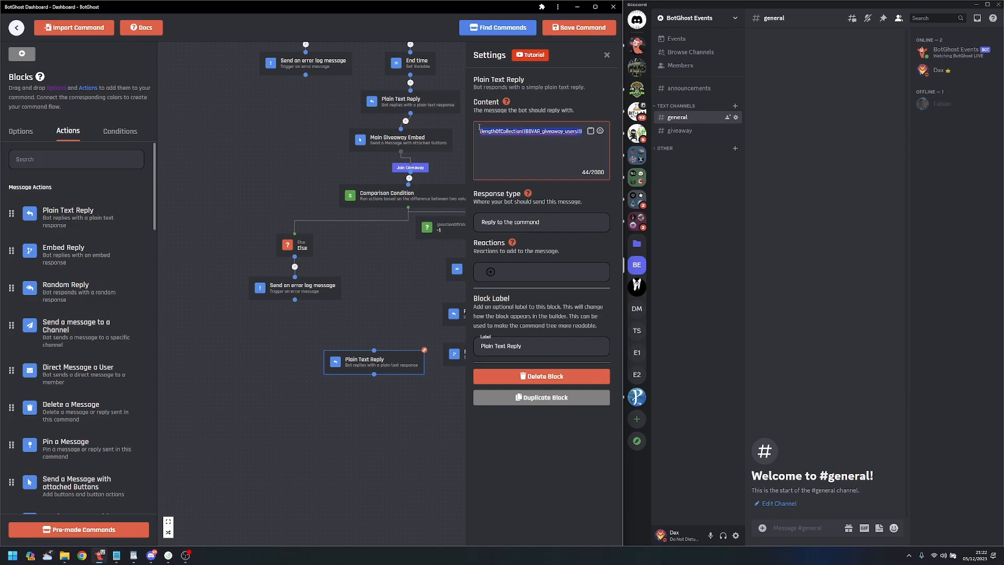
- Replace the 0 in the Embed Reply's footer with {lengthOfCollection({BGVAR_giveaway_users})} and delete the unconnected Plain Text Reply
left_click(416, 284)
left_click_drag(417, 286, 345, 276)
left_click(411, 337)
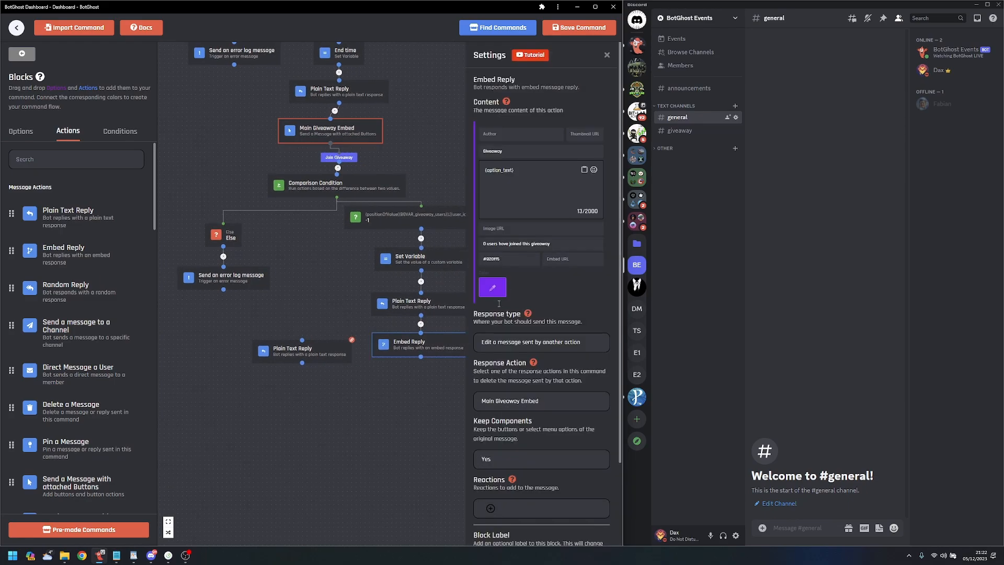
left_click(486, 245)
key("BackSpace")
type("{lengthOfCollection({BGVAR_giveaway_users})}")
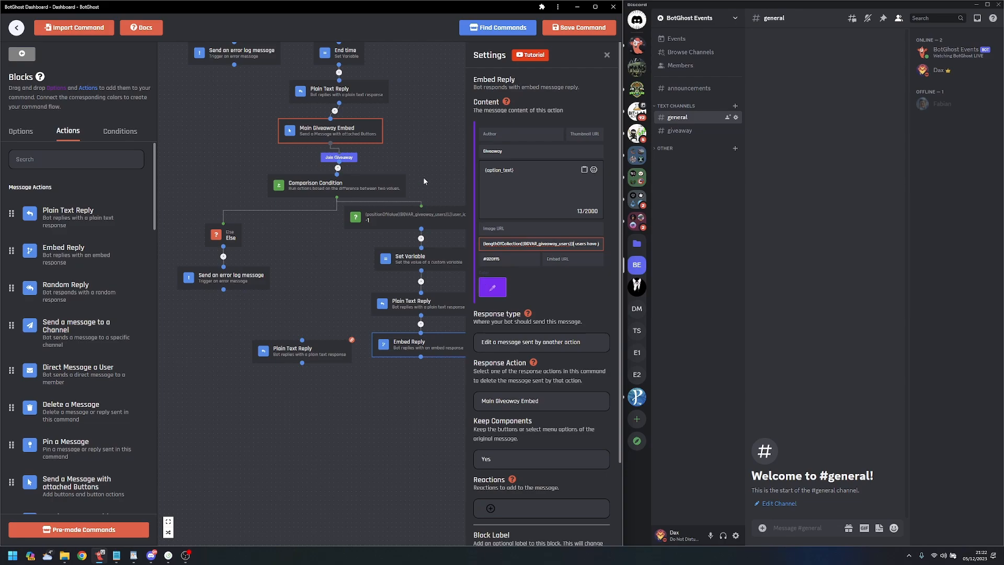
left_click(314, 360)
key("Delete")
- Compare the Main Giveaway Embed's settings with the Embed Reply's, checking the length variable in the reply's footer
left_click_drag(343, 302, 371, 325)
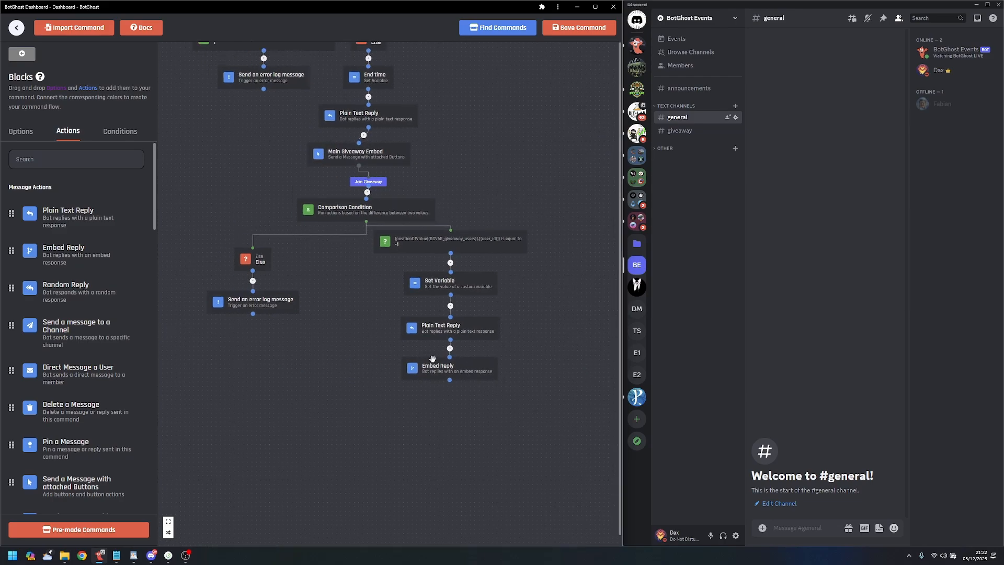
left_click(433, 361)
left_click(371, 160)
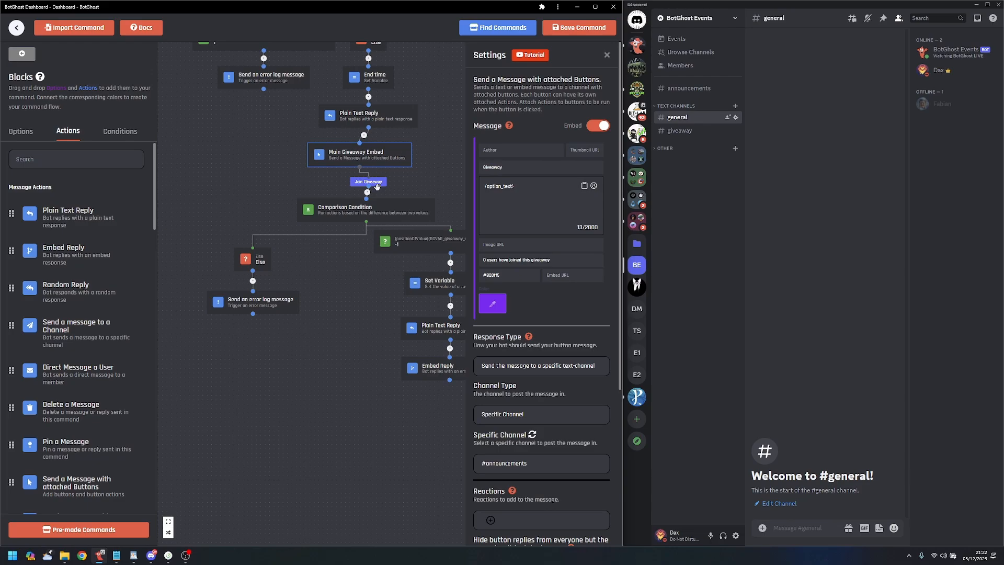
left_click_drag(364, 384, 335, 378)
left_click(392, 360)
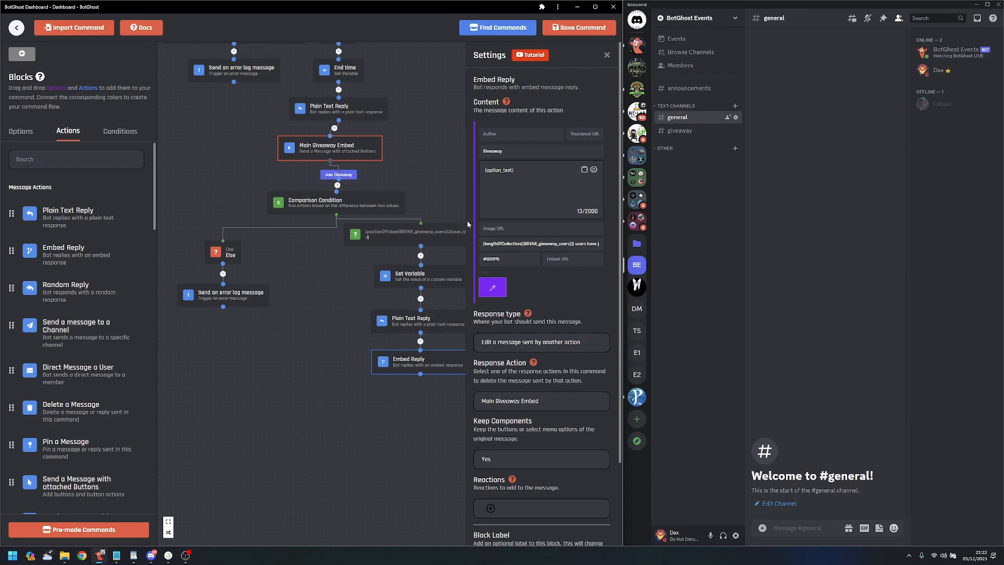
left_click(482, 243)
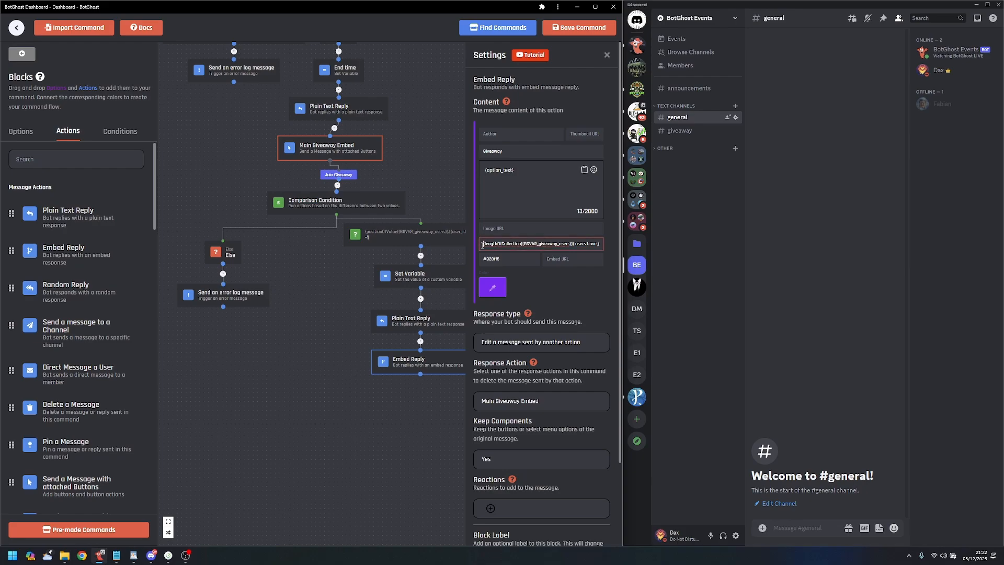
left_click(571, 244)
left_click(586, 244)
- Review the /giveaway-create command flow and the settings of its End time block
left_click(326, 316)
left_click_drag(324, 294, 410, 378)
left_click_drag(521, 200, 544, 253)
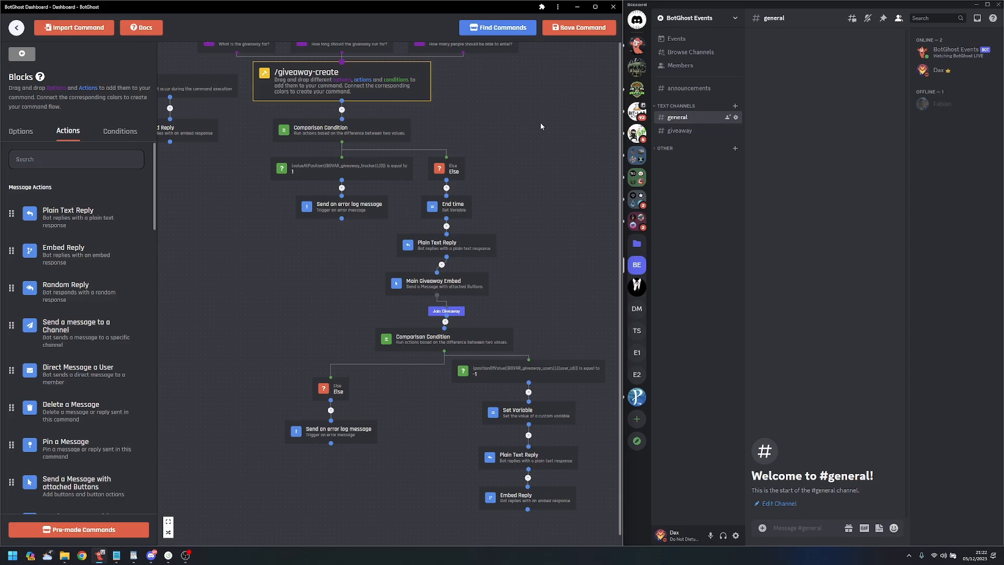
left_click_drag(537, 128, 568, 162)
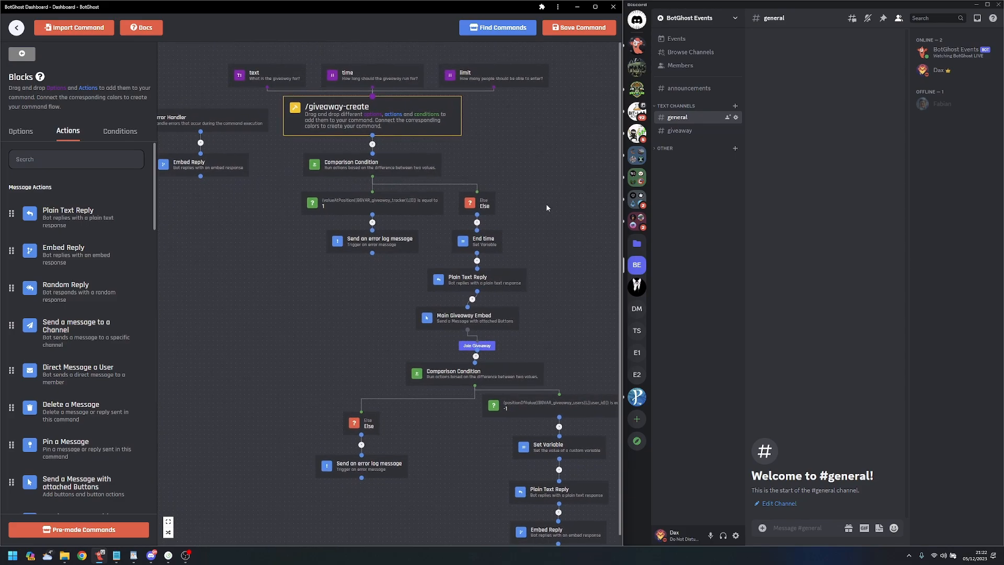
left_click_drag(546, 205, 506, 167)
left_click(448, 203)
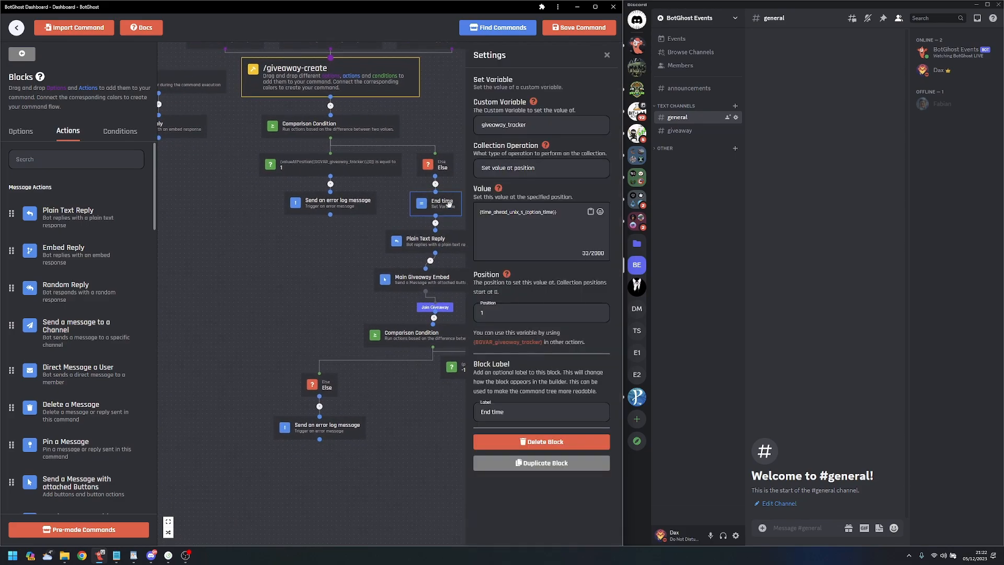
left_click(458, 145)
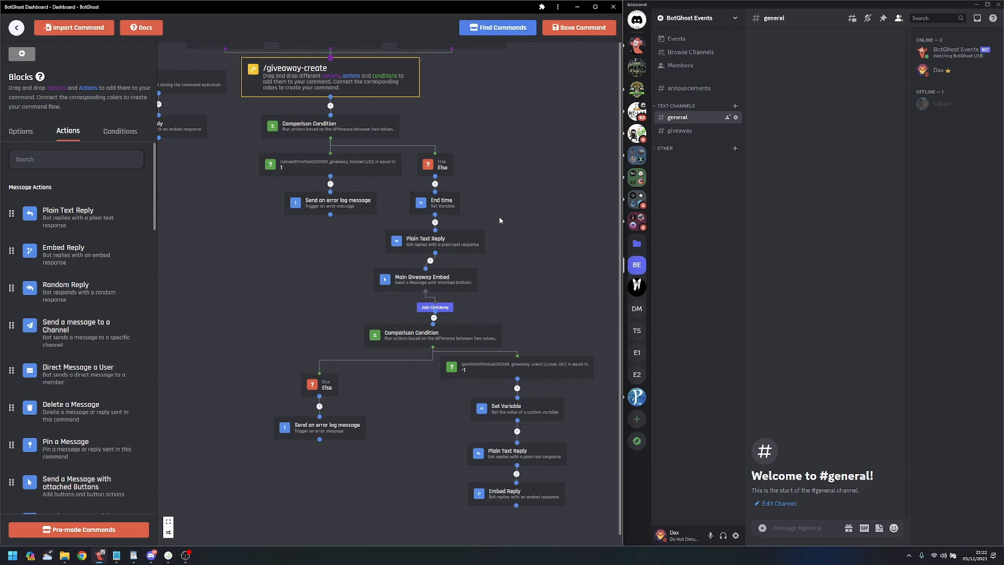
left_click_drag(498, 221, 523, 290)
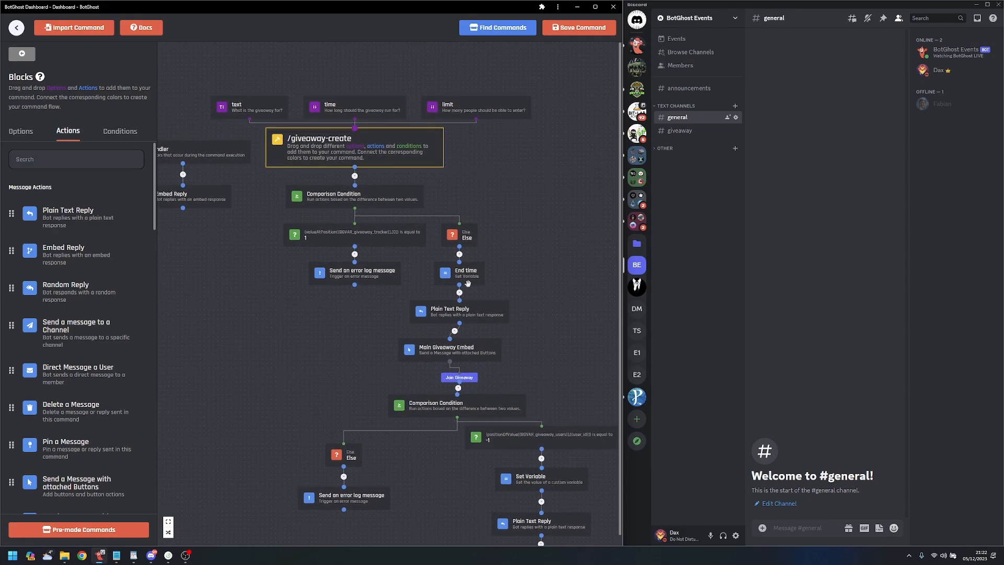
- Auto-arrange all blocks of the /giveaway-create command into an aligned layout
left_click(167, 532)
left_click_drag(542, 208, 514, 161)
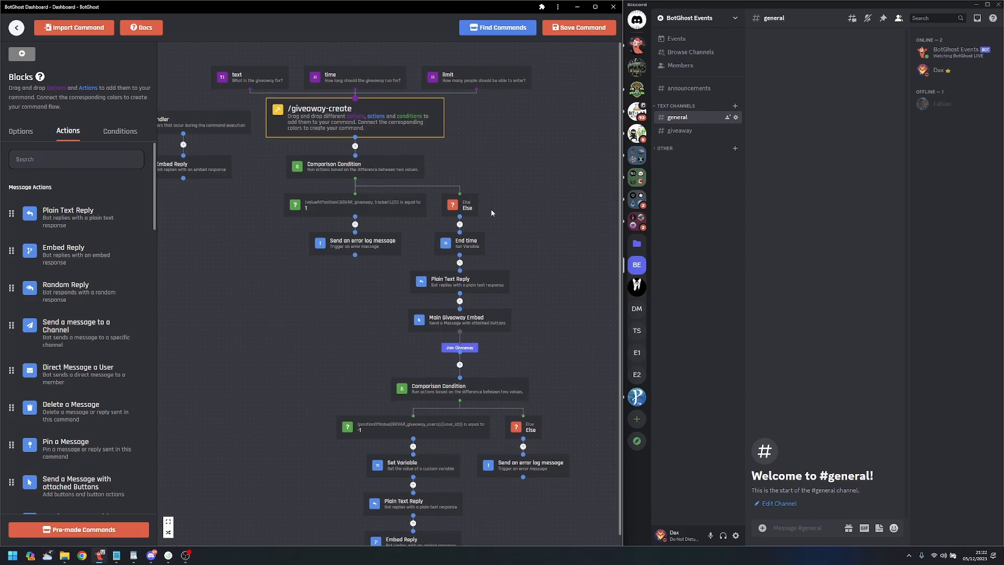
scroll(544, 191, "up", 5)
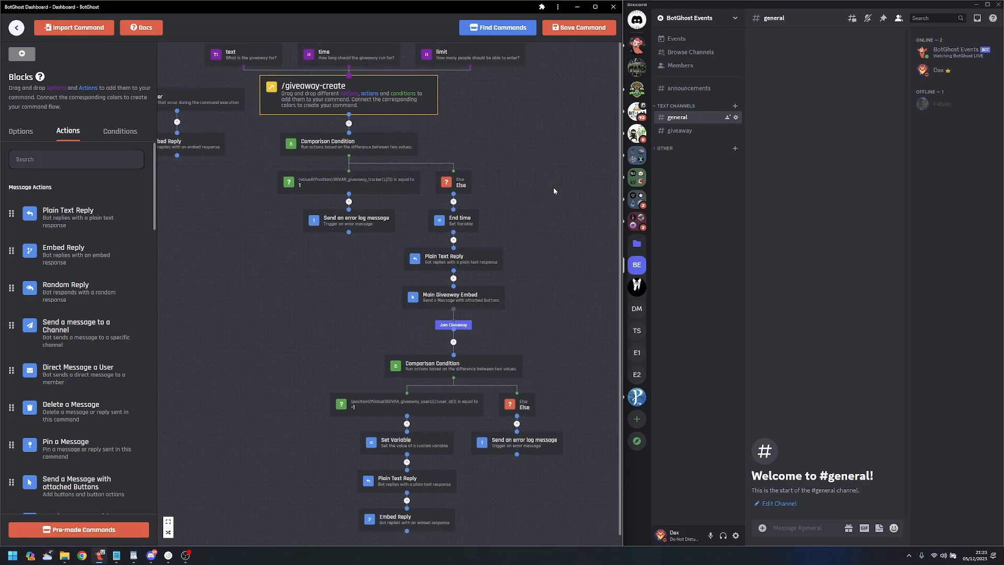
- Disconnect the End time block from the Else branch above it and place a new Set Variable block beside it
left_click(414, 199)
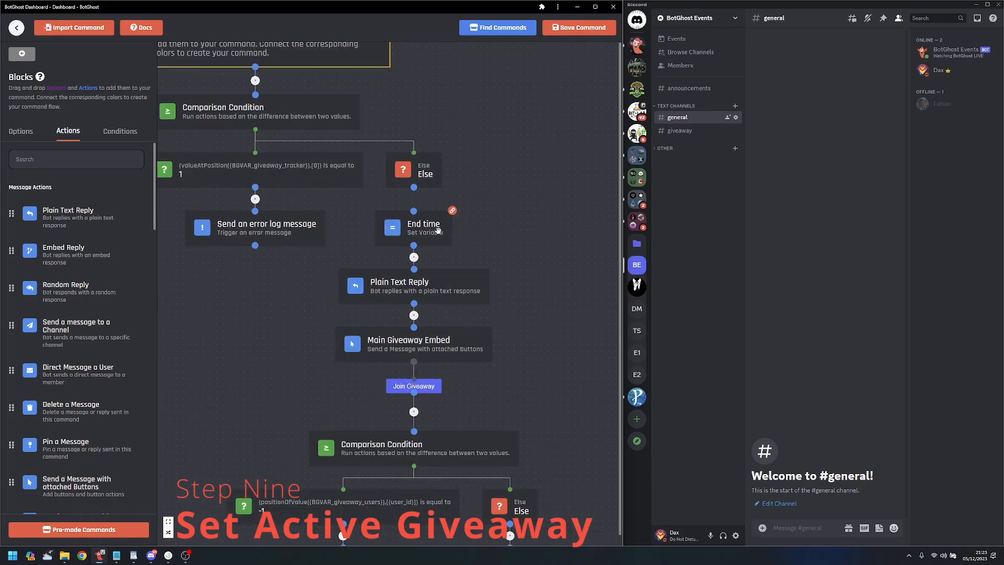
scroll(111, 367, "down", 5)
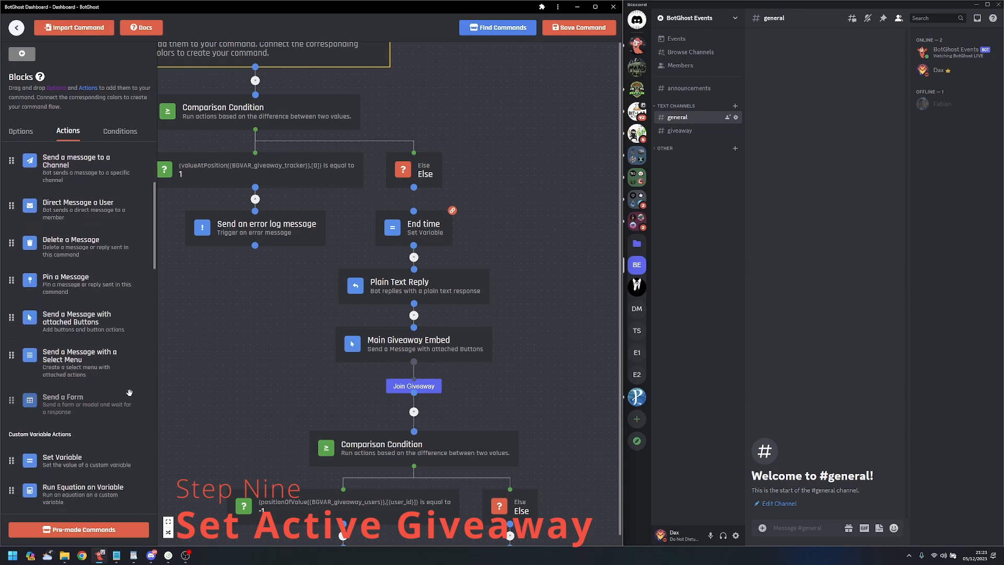
left_click_drag(415, 289, 421, 225)
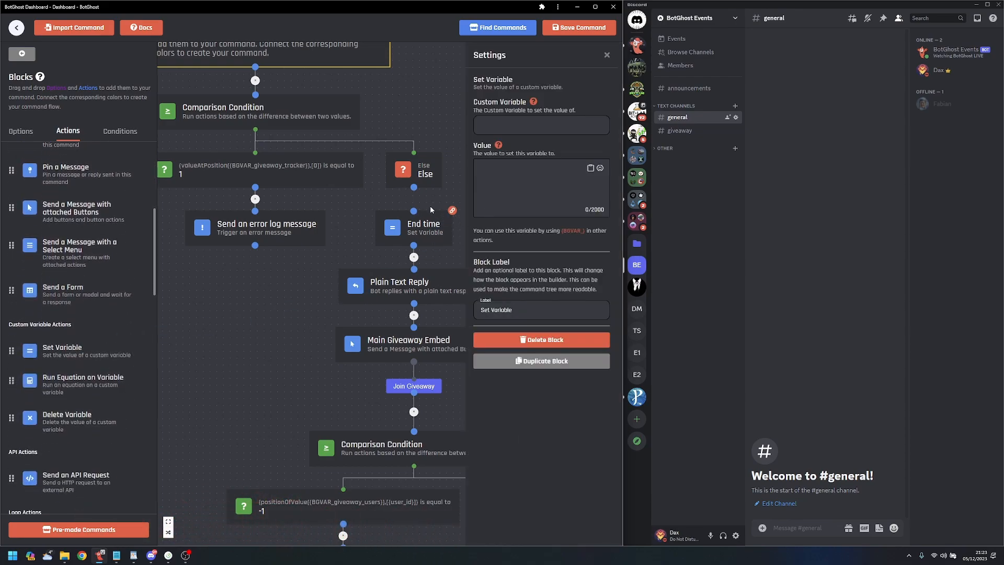
scroll(337, 221, "down", 4)
left_click_drag(326, 197, 406, 232)
left_click(311, 206)
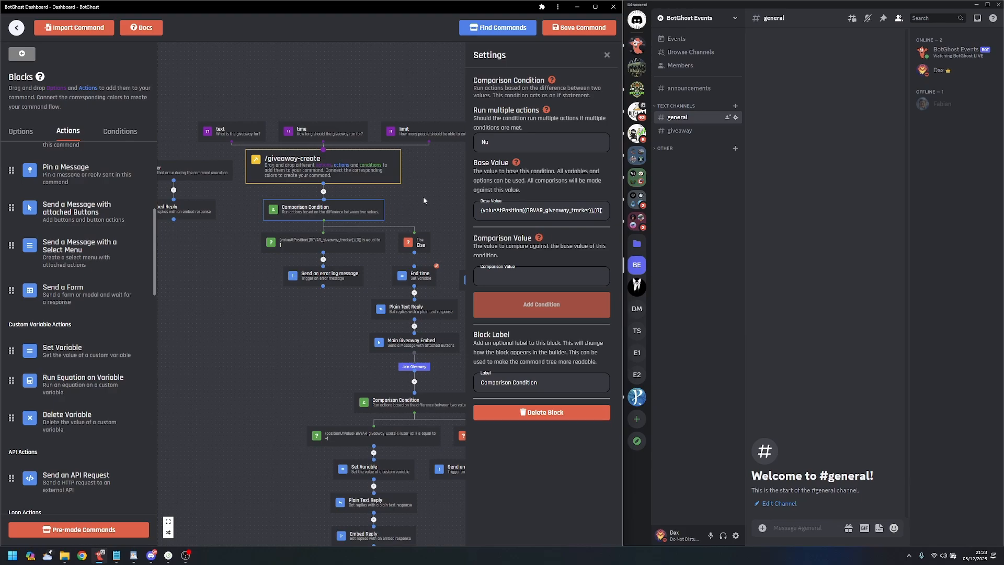
left_click_drag(422, 197, 303, 190)
left_click(350, 215)
scroll(349, 215, "up", 4)
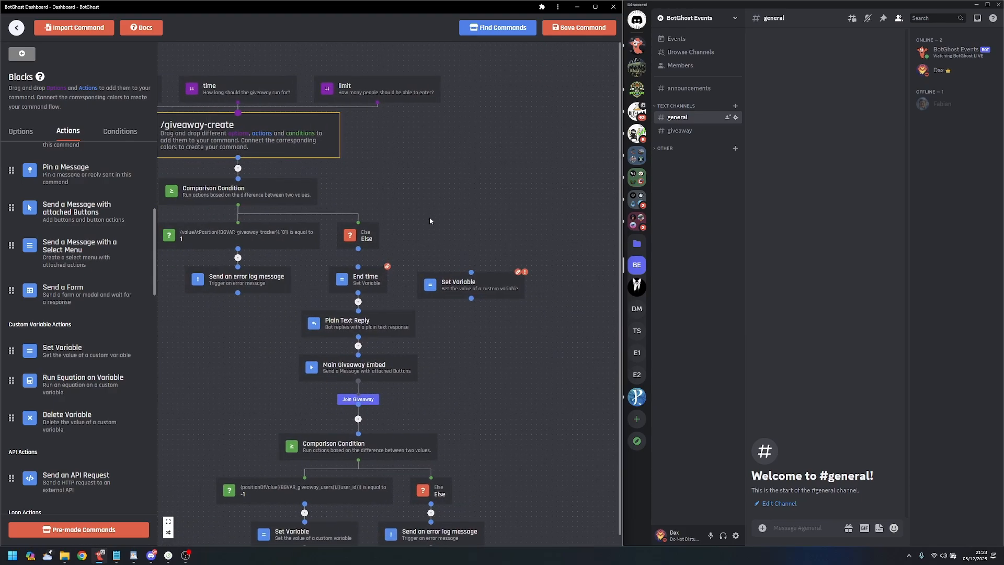
left_click_drag(456, 234, 479, 222)
left_click_drag(501, 272, 487, 267)
- Configure the new Set Variable block for giveaway_tracker with operation "Set value at position", value 1 and position 0
left_click(536, 121)
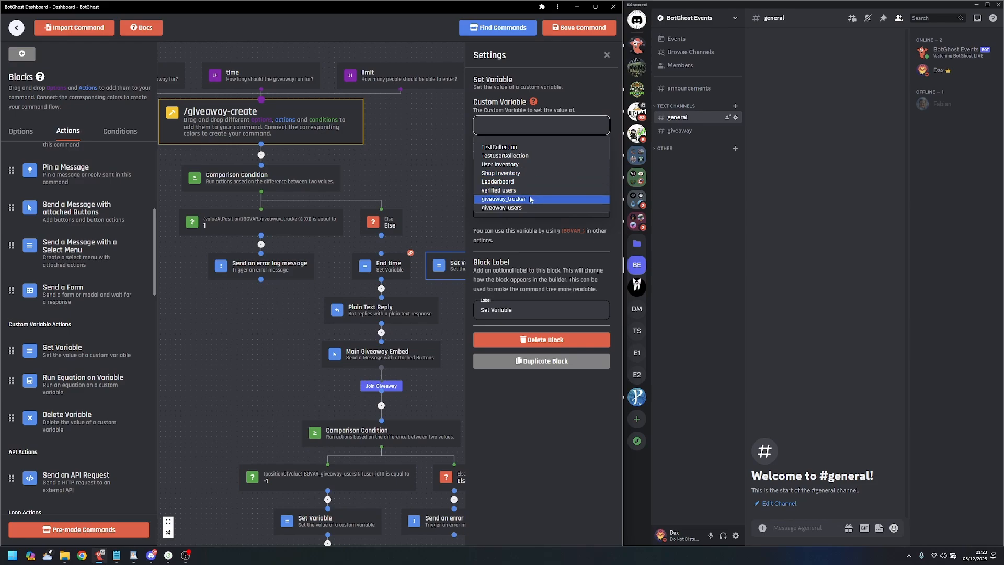
left_click(523, 198)
left_click(529, 174)
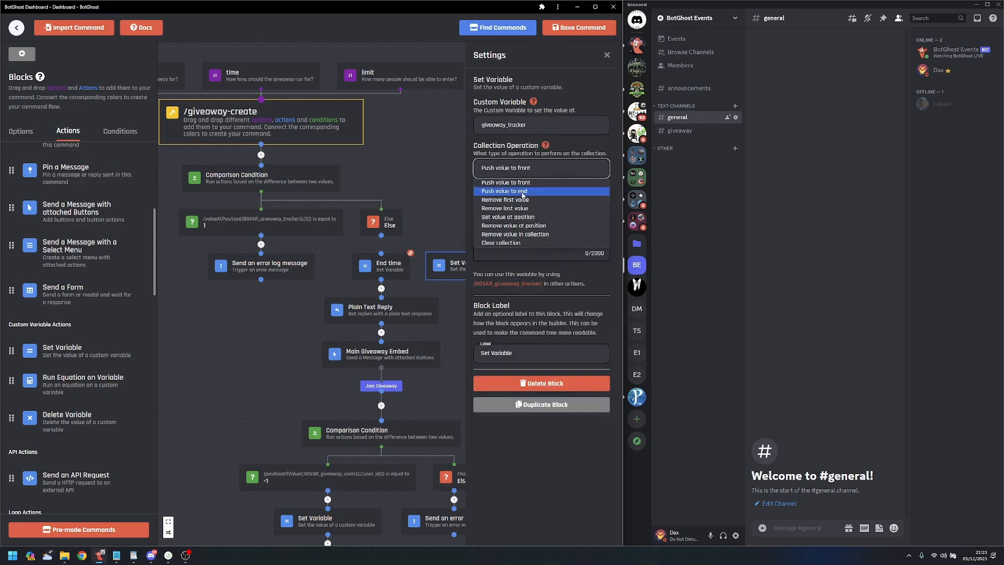
left_click(518, 216)
left_click(507, 320)
type("0")
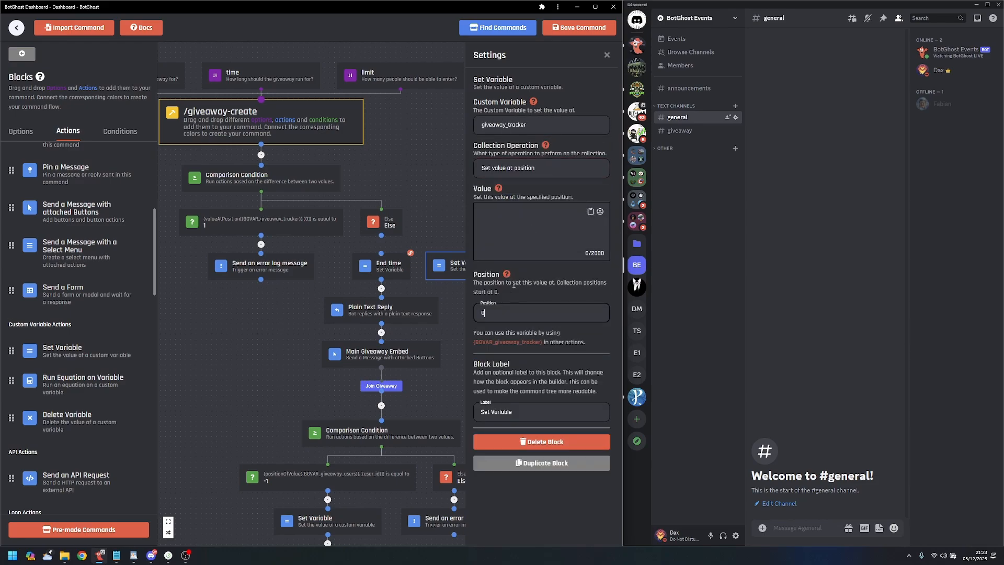
left_click(521, 220)
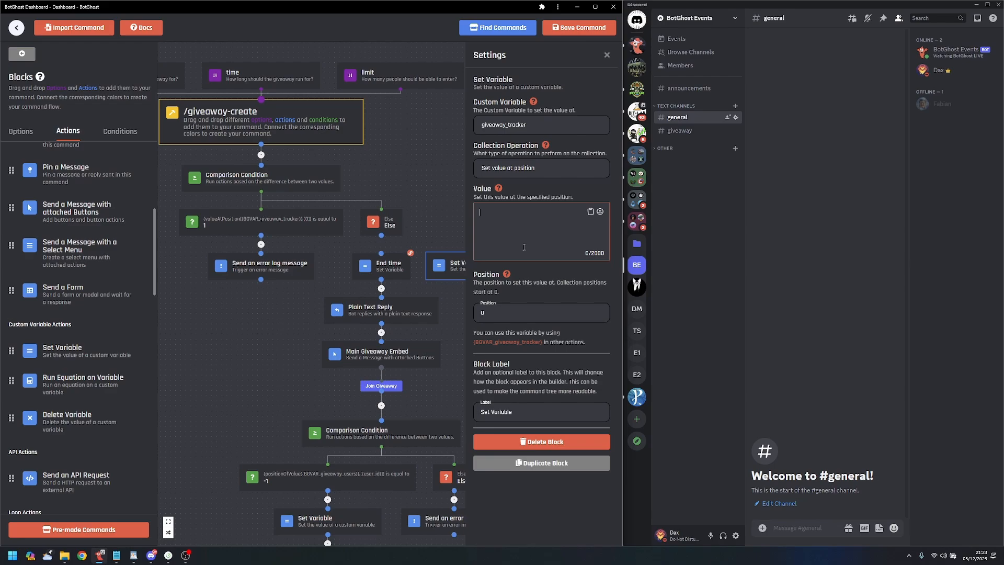
left_click(432, 183)
left_click(495, 264)
- Connect the new Set Variable block between the Else branch and the End time block, and label it "Set Active"
left_click_drag(432, 234, 360, 217)
scroll(380, 231, "up", 1)
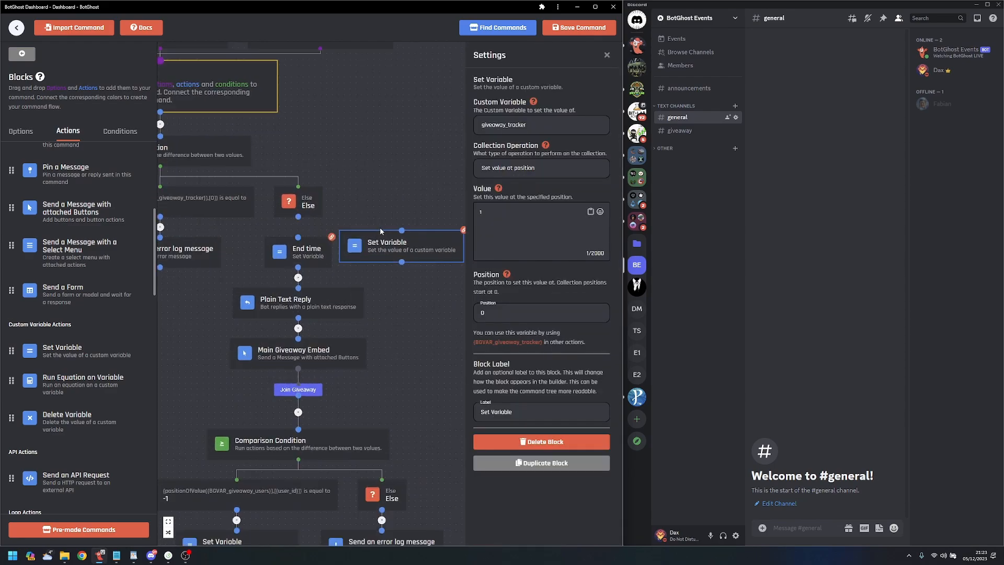
left_click_drag(298, 217, 305, 240)
left_click_drag(402, 262, 302, 238)
left_click(538, 411)
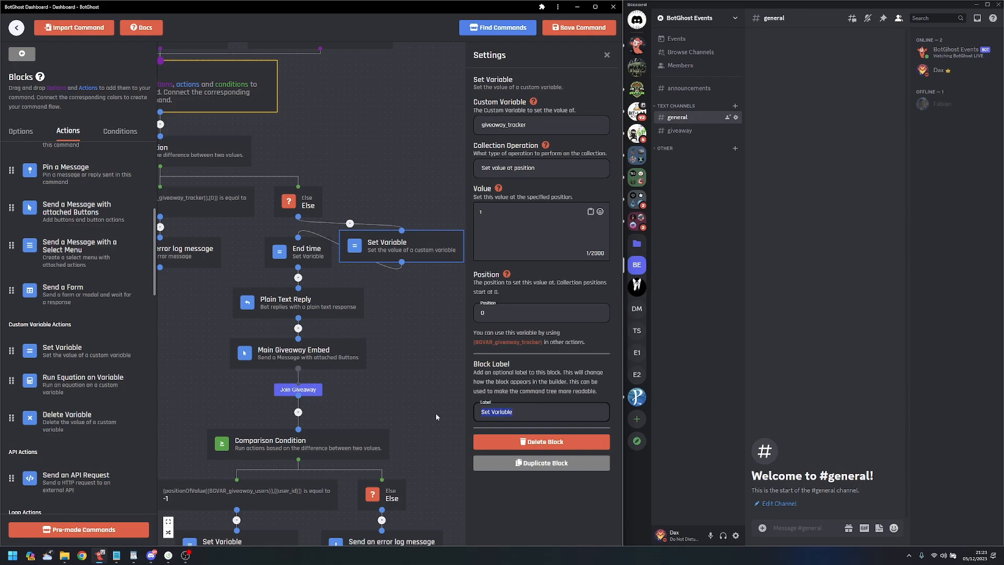
type("Set Active")
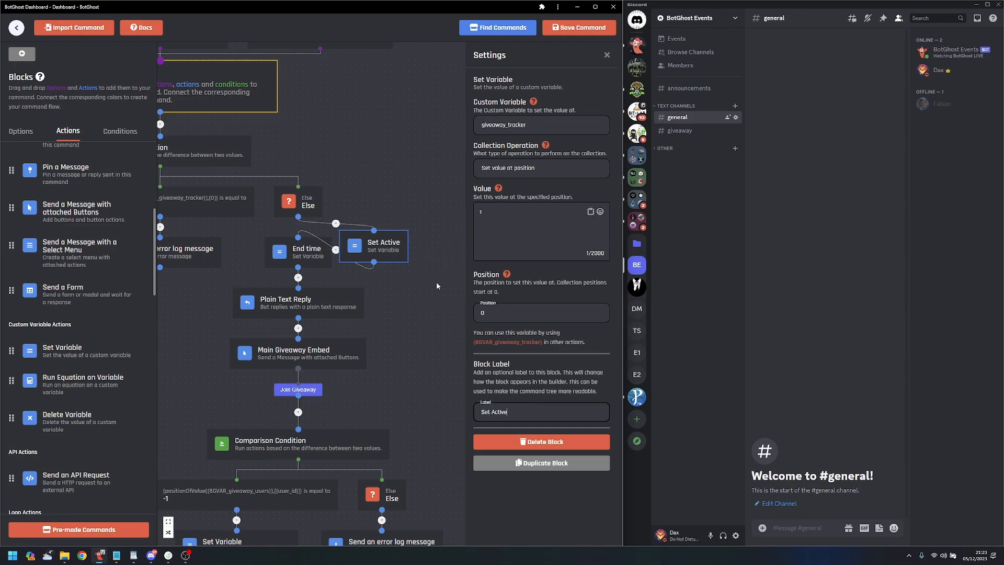
- Close the Set Active block's settings and auto-arrange the blocks of the giveaway-create command
left_click(437, 285)
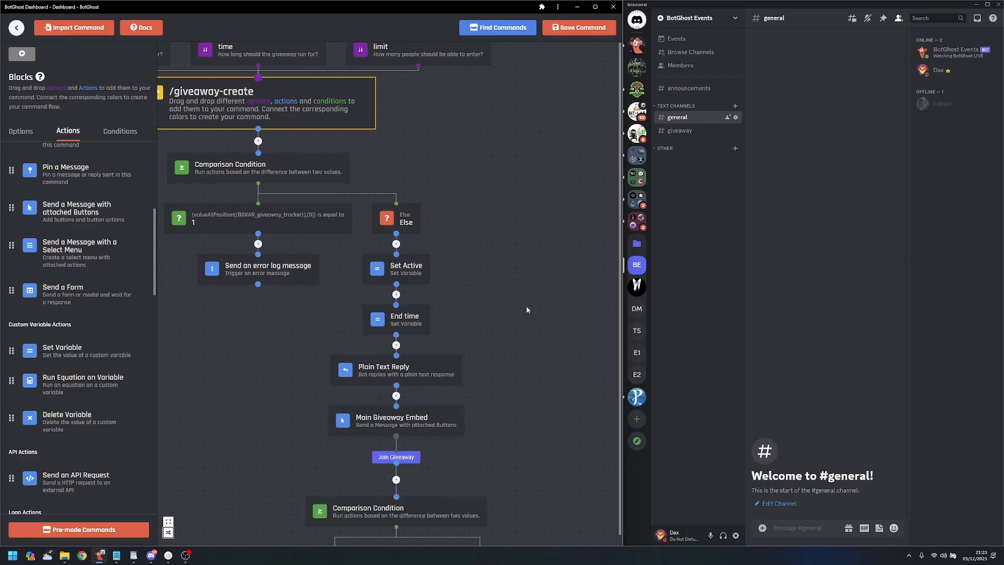
left_click(168, 533)
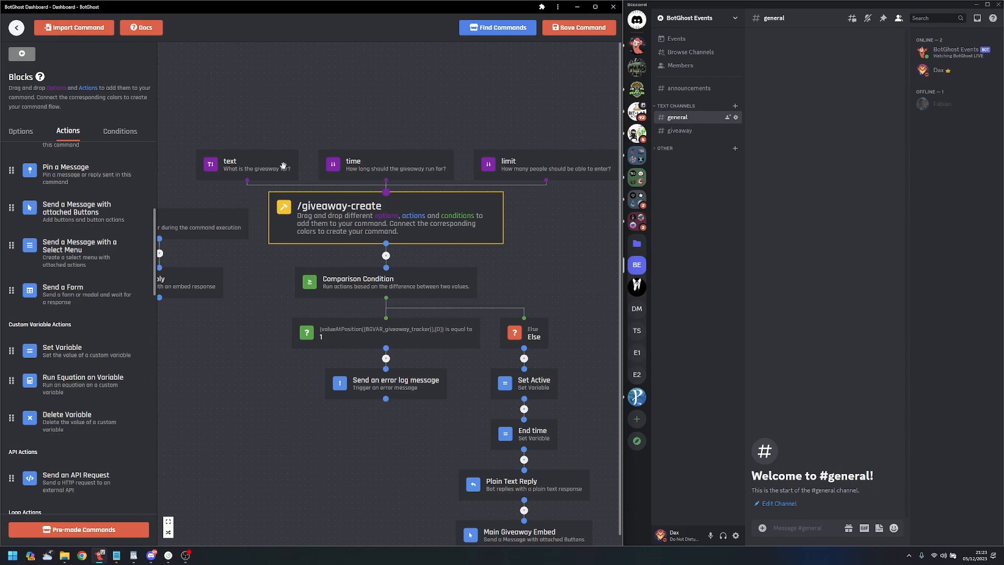
- Review the giveaway-create flow, examining the time option and the settings of the Set Active and End time variable blocks
left_click(438, 159)
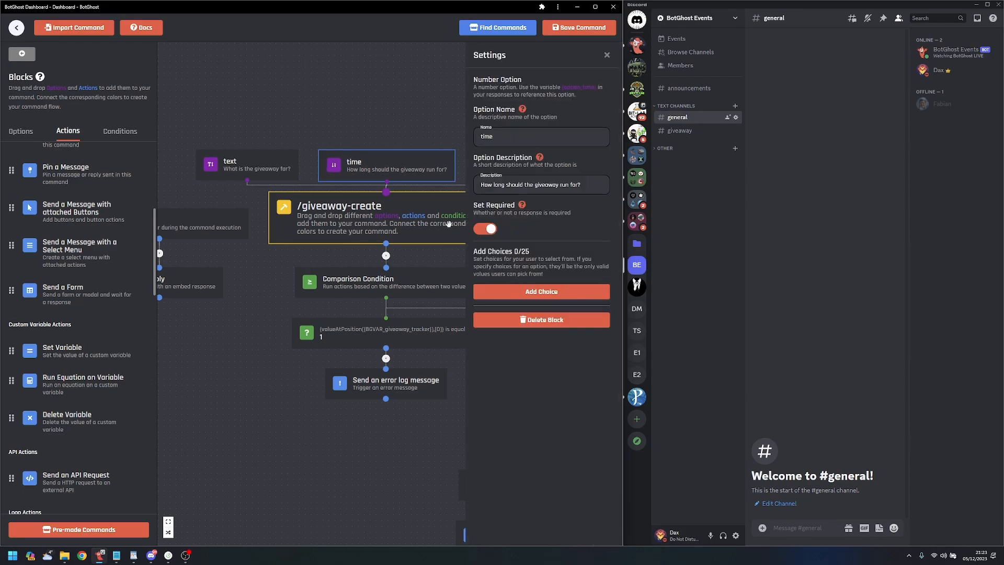
left_click(432, 265)
left_click_drag(547, 265, 412, 162)
left_click(402, 331)
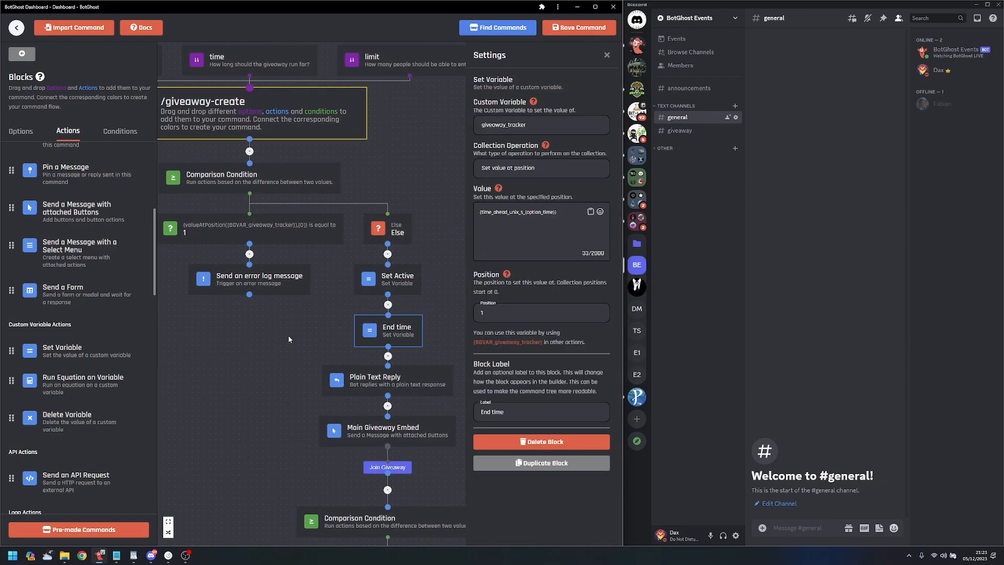
left_click_drag(265, 362, 309, 377)
left_click(309, 379)
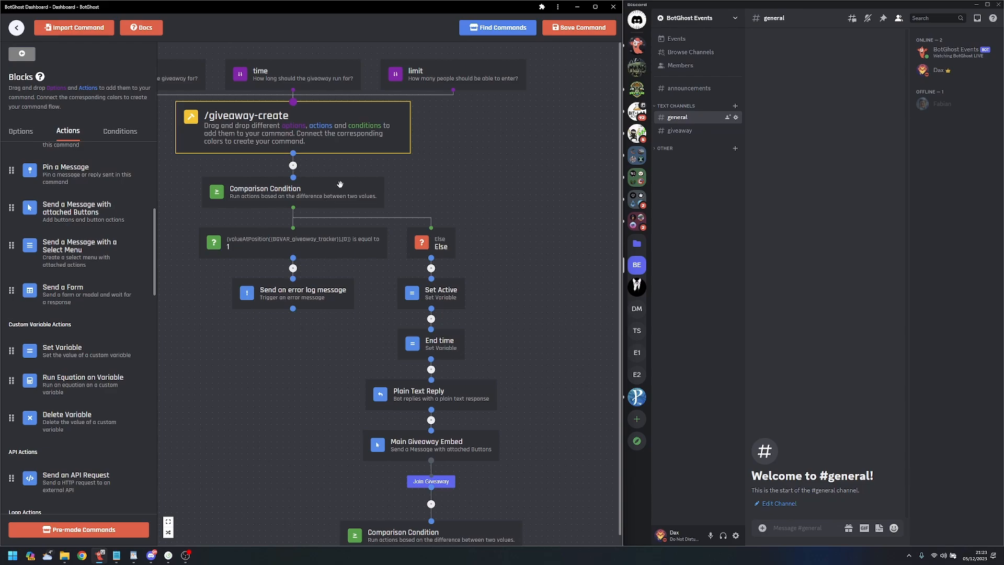
left_click(432, 83)
left_click_drag(432, 92, 451, 55)
left_click(443, 265)
scroll(527, 282, "down", 2)
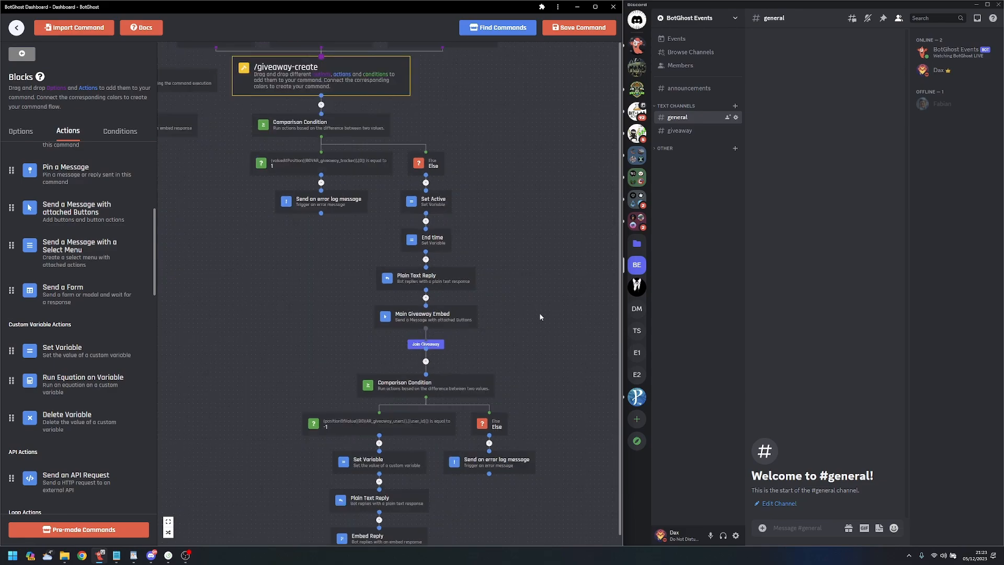
left_click_drag(540, 315, 558, 378)
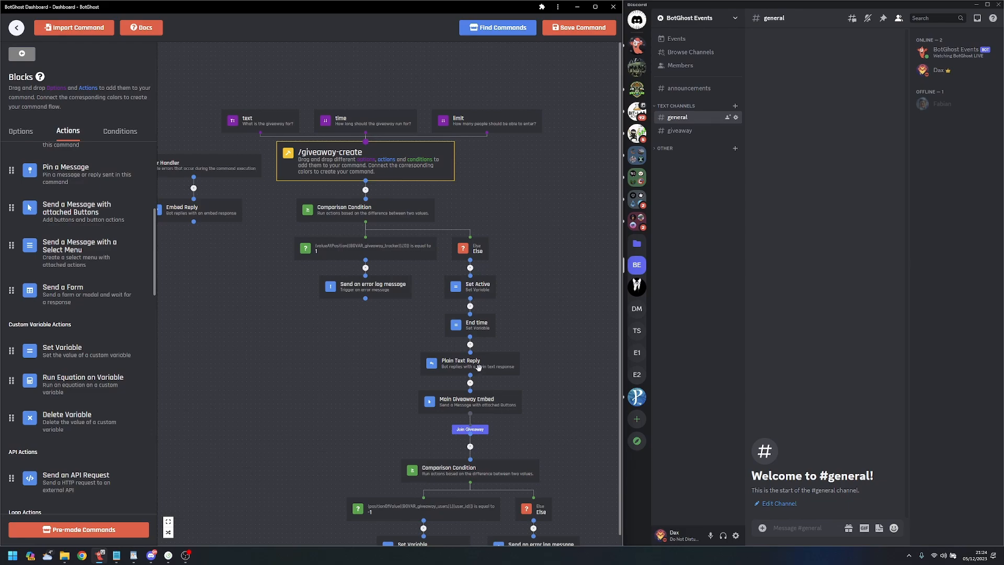
scroll(557, 255, "down", 1)
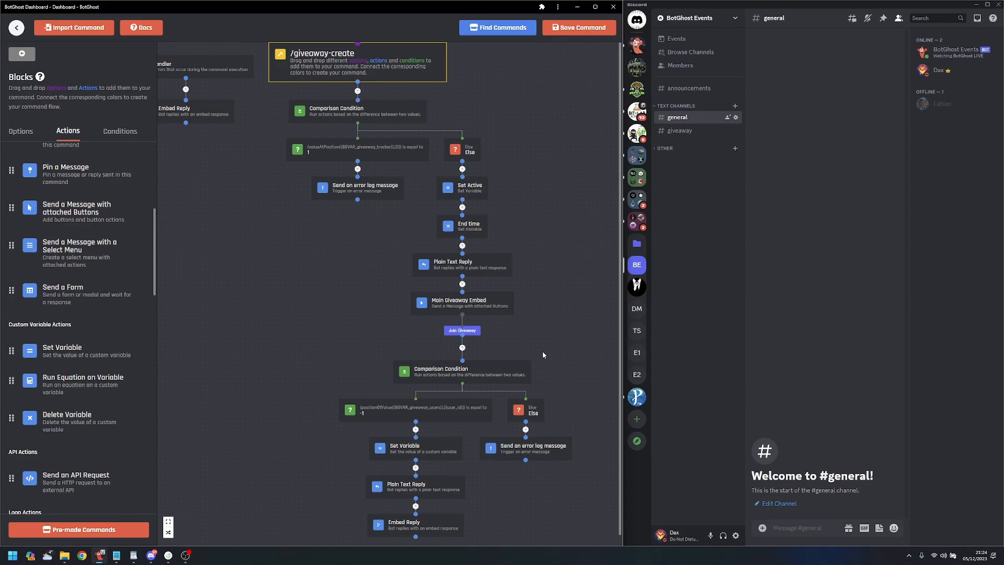
left_click(469, 187)
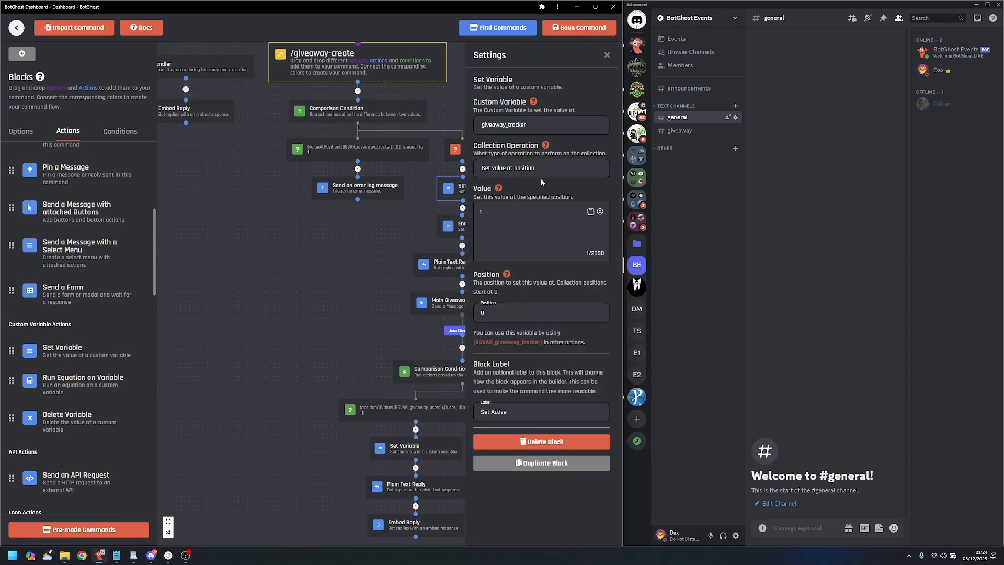
left_click_drag(403, 251, 337, 291)
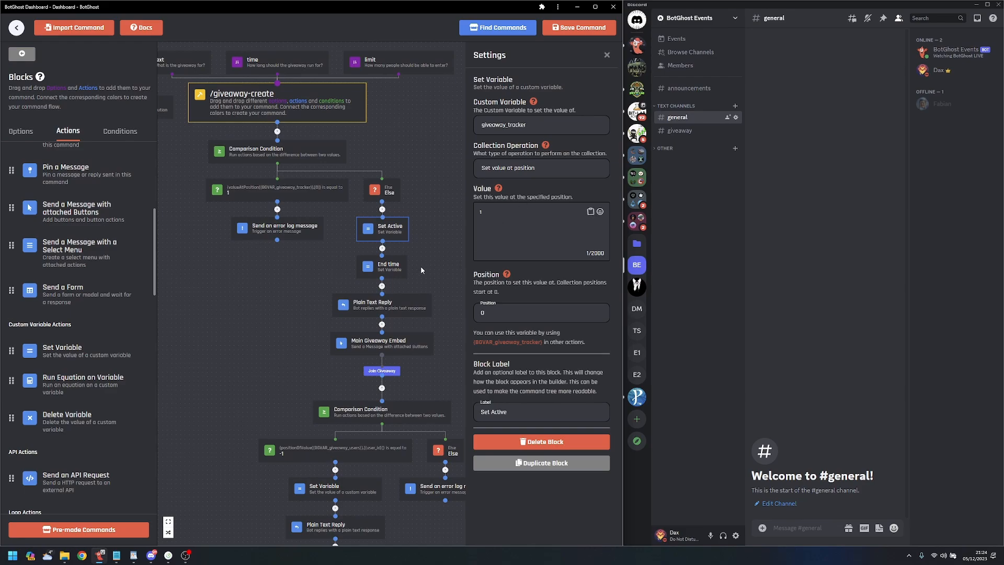
left_click(402, 269)
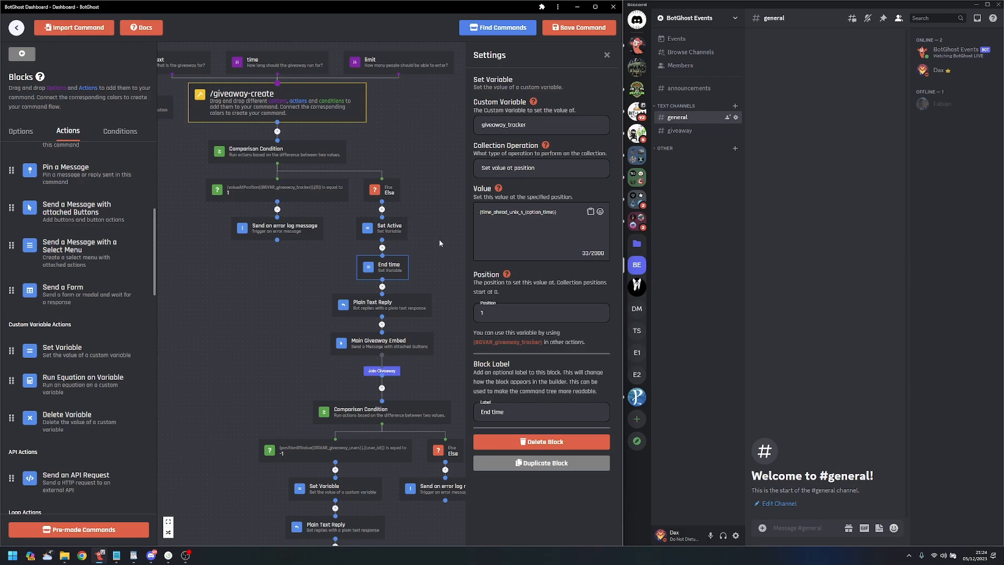
left_click(457, 170)
- Save the giveaway-create command and return to the custom commands list
left_click(564, 29)
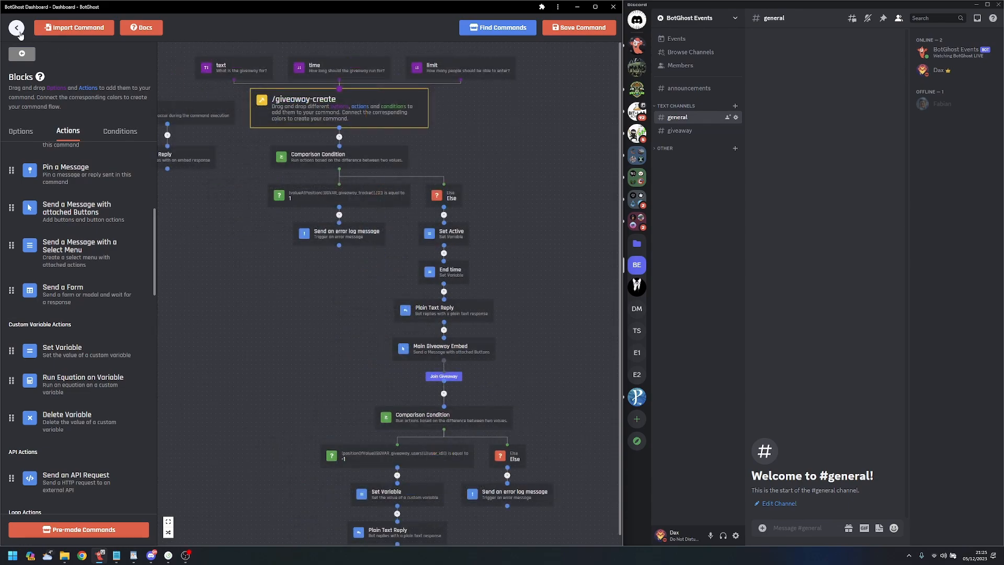
left_click(20, 28)
left_click(313, 311)
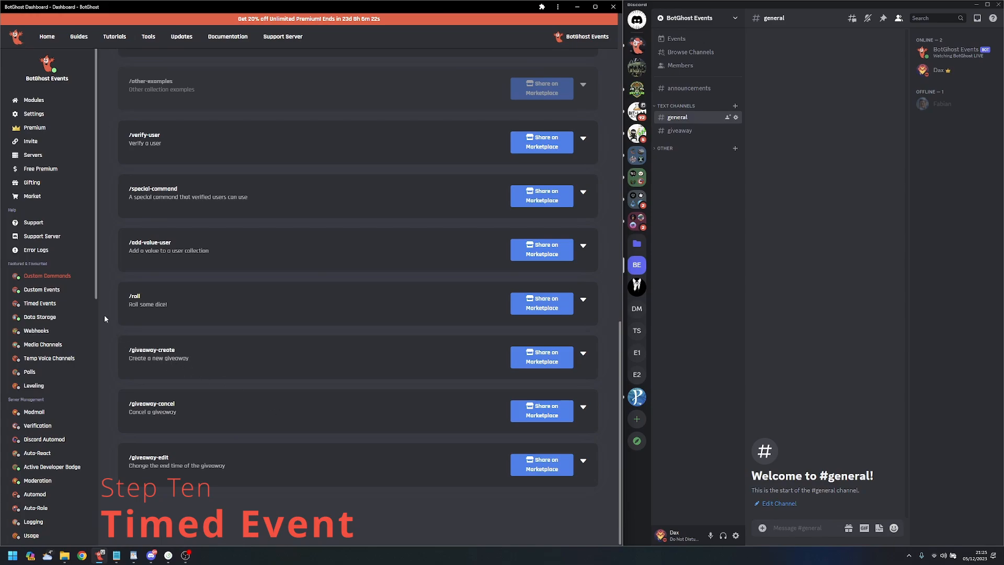
- Start a new timed event named Giveaway Tracker with the event type Interval
left_click(40, 306)
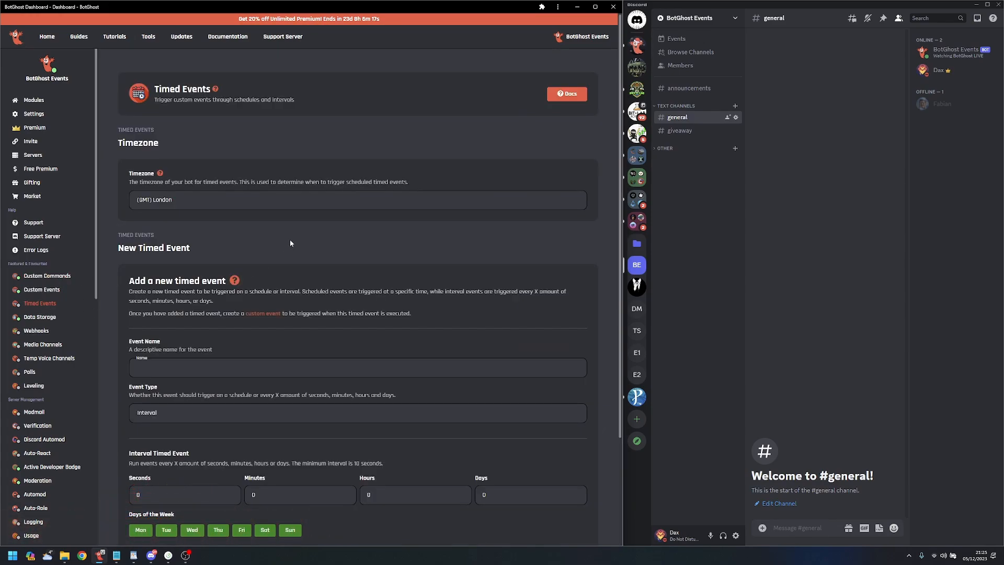
scroll(433, 291, "down", 2)
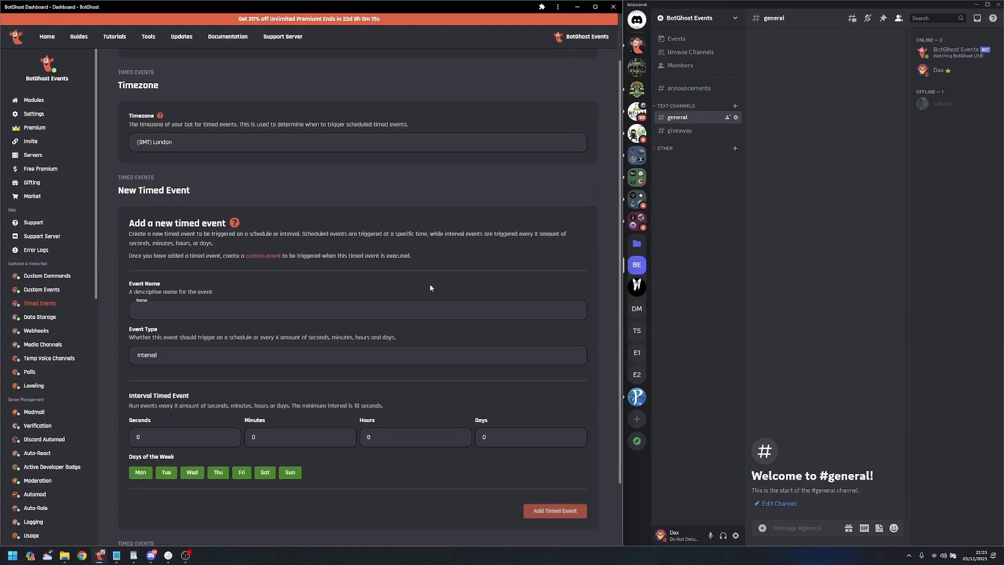
scroll(223, 217, "down", 1)
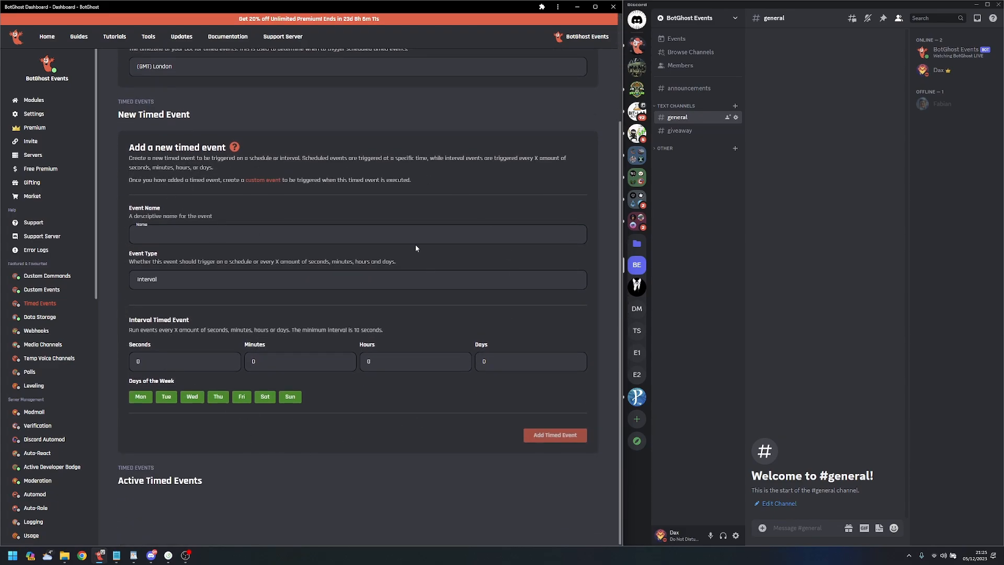
left_click(177, 237)
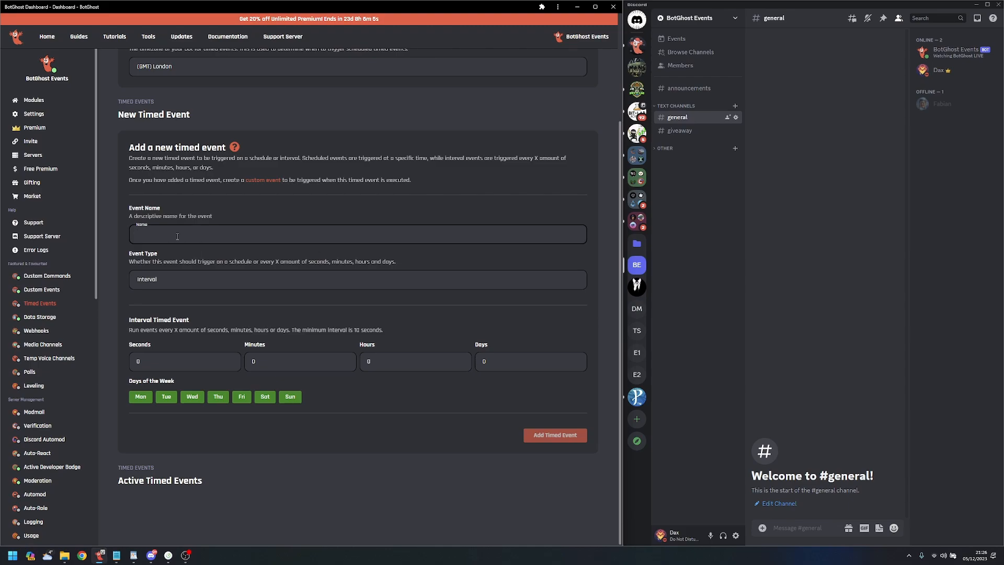
type("Giveaw")
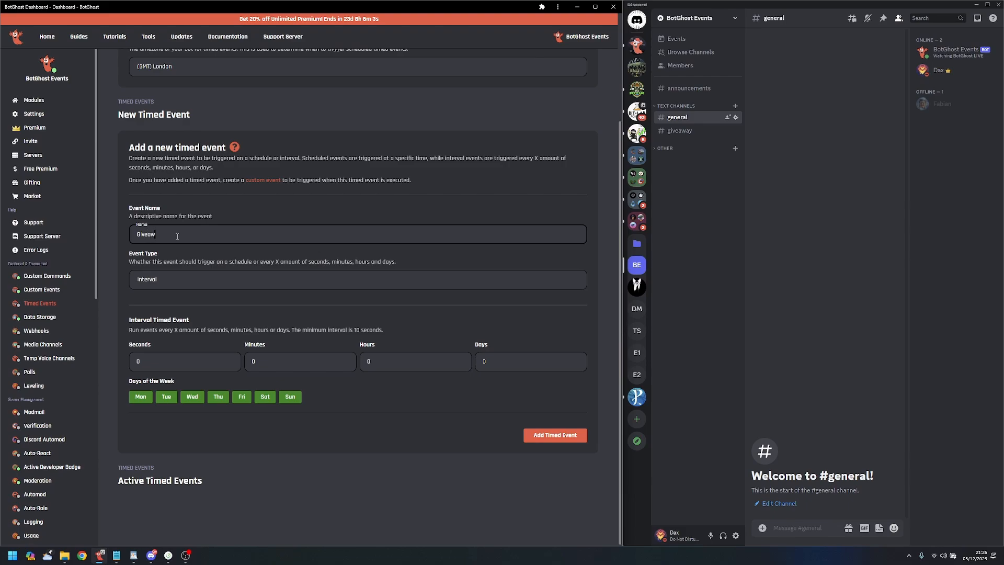
type("ay Tracker")
left_click(186, 281)
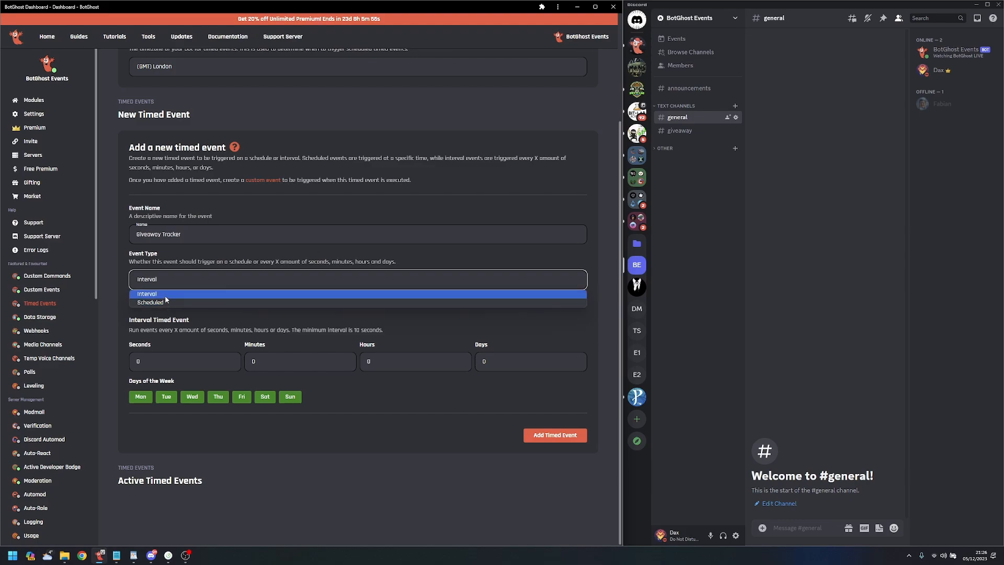
left_click(166, 296)
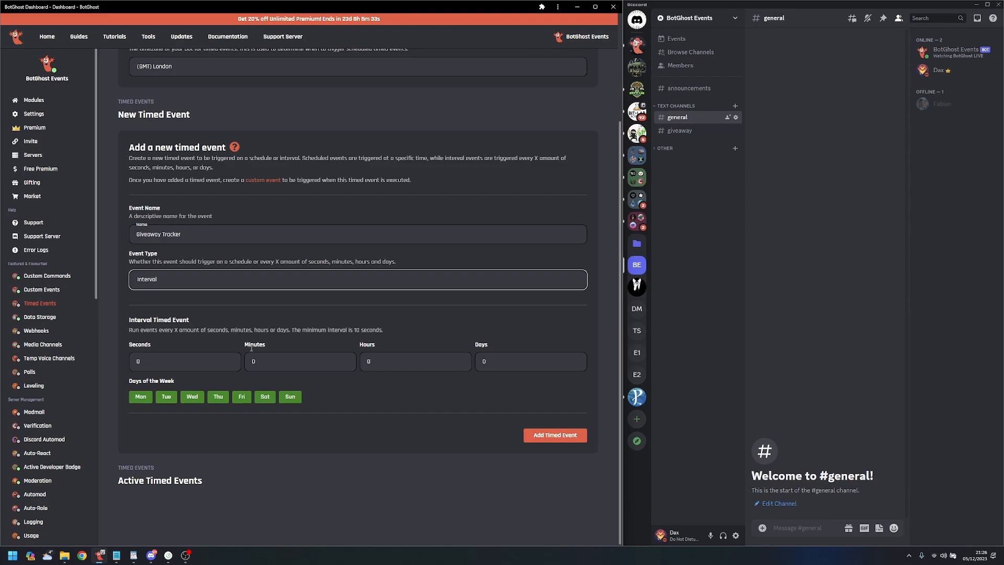
- Set the event's interval to 10 seconds, add the timed event and save the changes
left_click(164, 361)
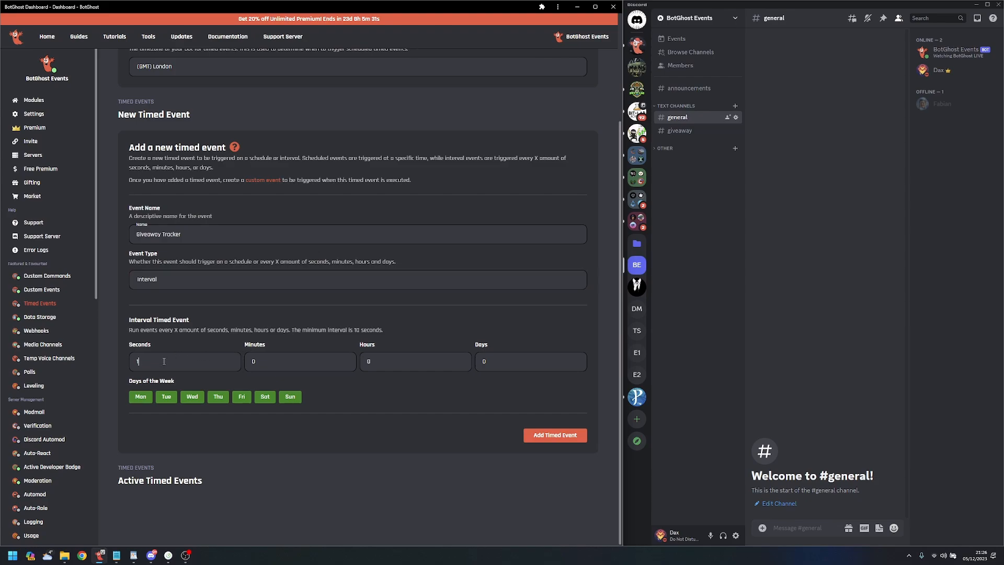
type("10")
left_click(556, 438)
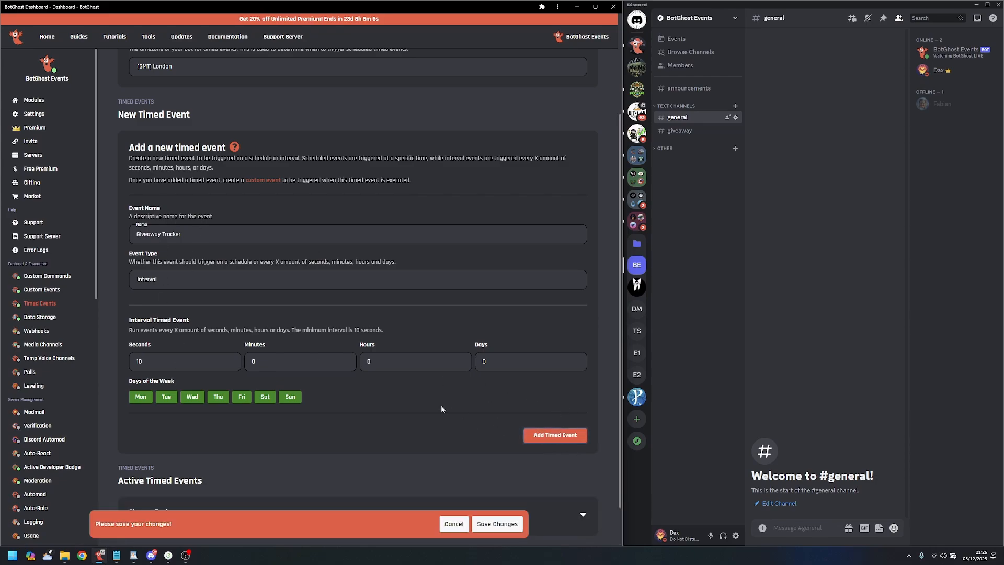
left_click(505, 523)
- Expand the Giveaway Tracker entry among the active timed events and check its name, type, interval and days
scroll(314, 450, "down", 1)
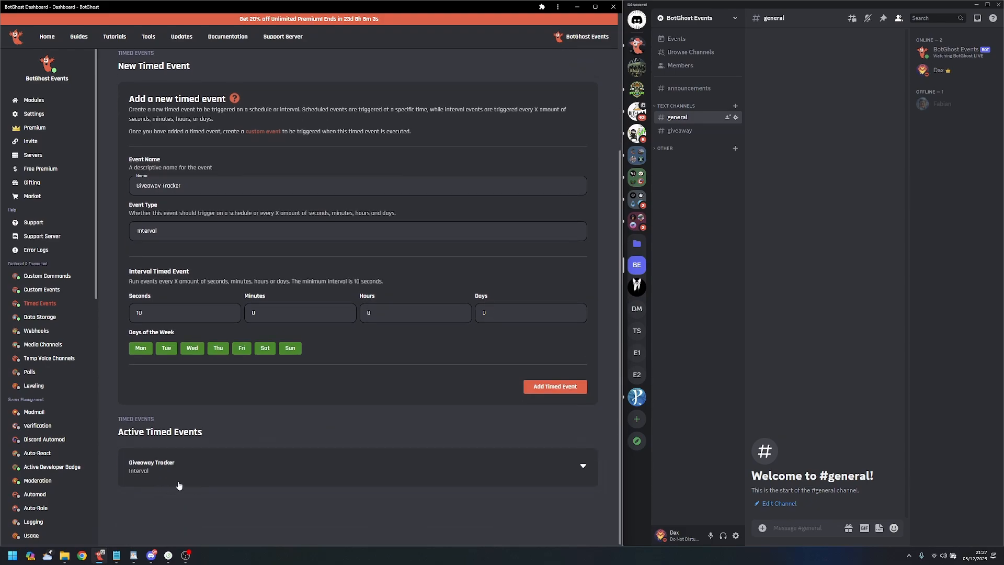
left_click(175, 479)
scroll(271, 399, "down", 5)
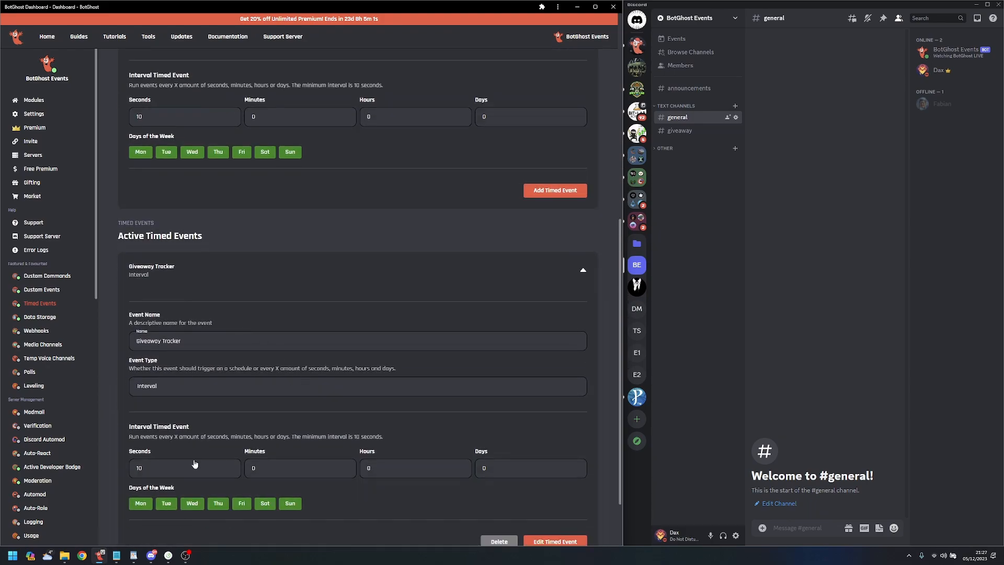
scroll(280, 224, "up", 3)
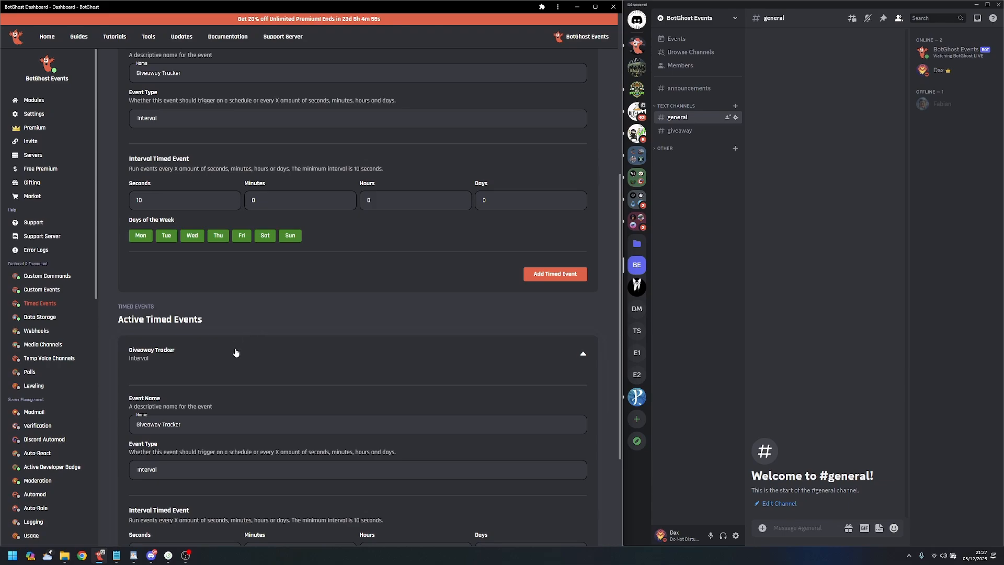
scroll(248, 353, "down", 2)
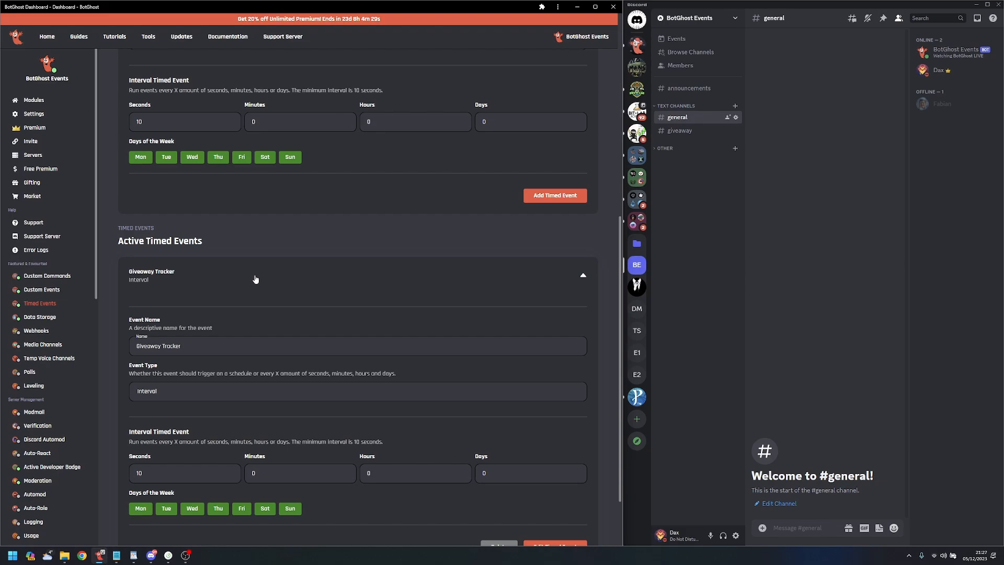
scroll(256, 217, "down", 2)
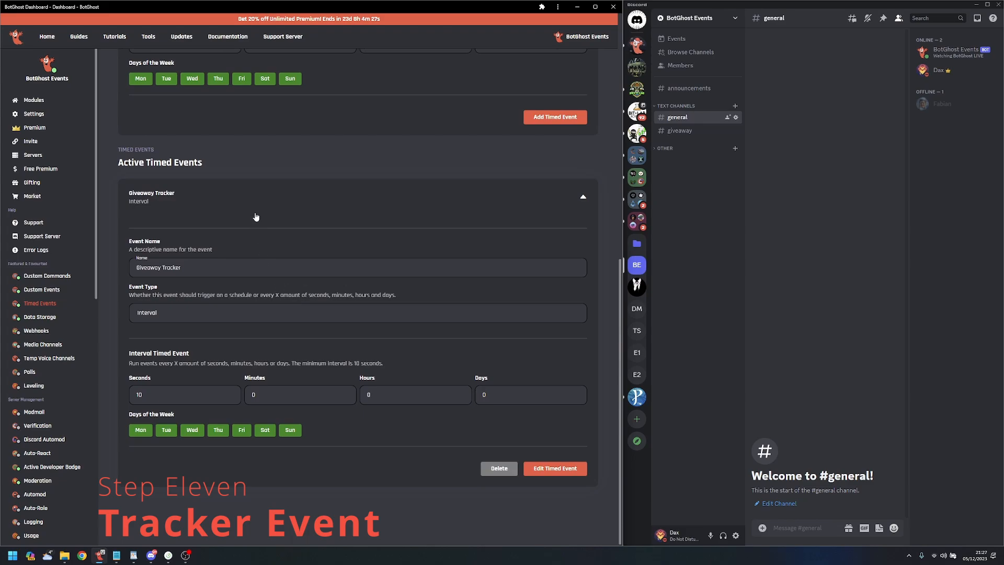
- Start a new custom event in the event builder, triggered by the Giveaway Tracker Timed Event
left_click(44, 293)
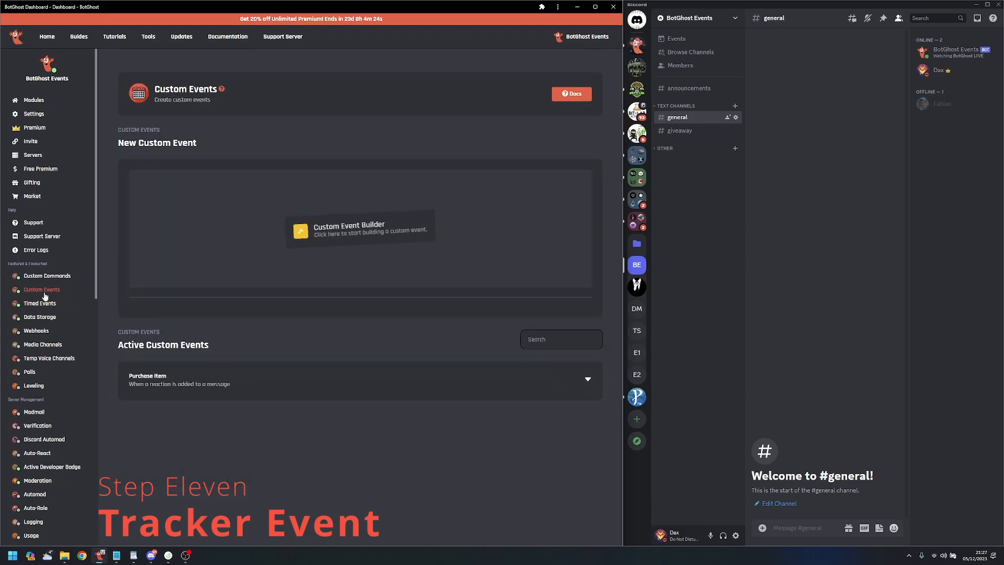
left_click(236, 232)
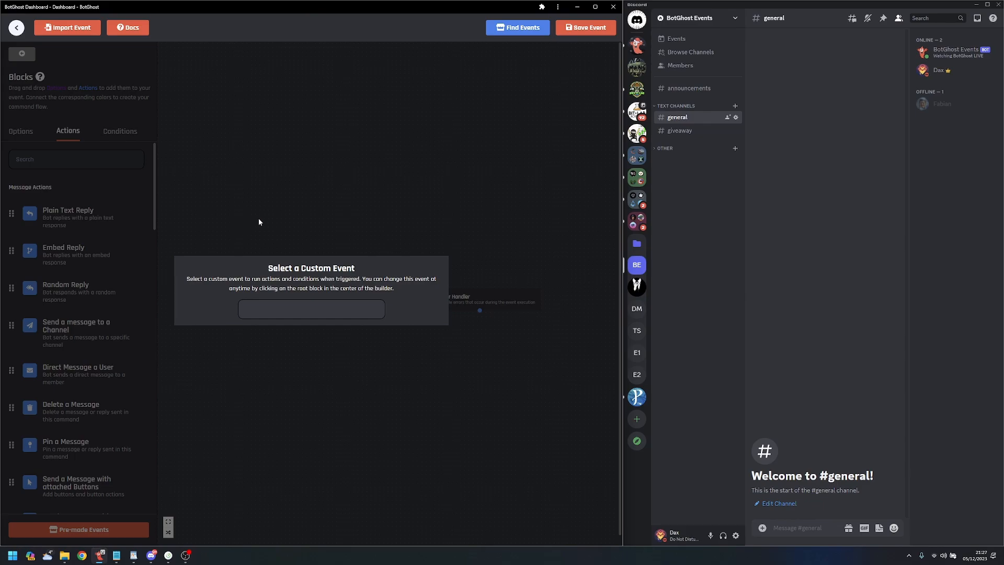
double_click(260, 221)
left_click(300, 260)
left_click(310, 315)
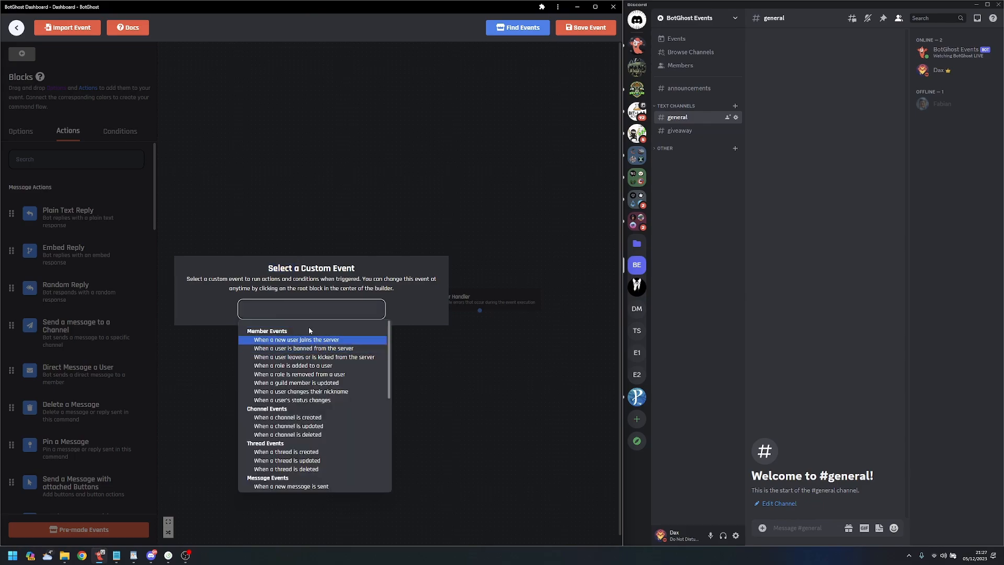
scroll(337, 418, "down", 4)
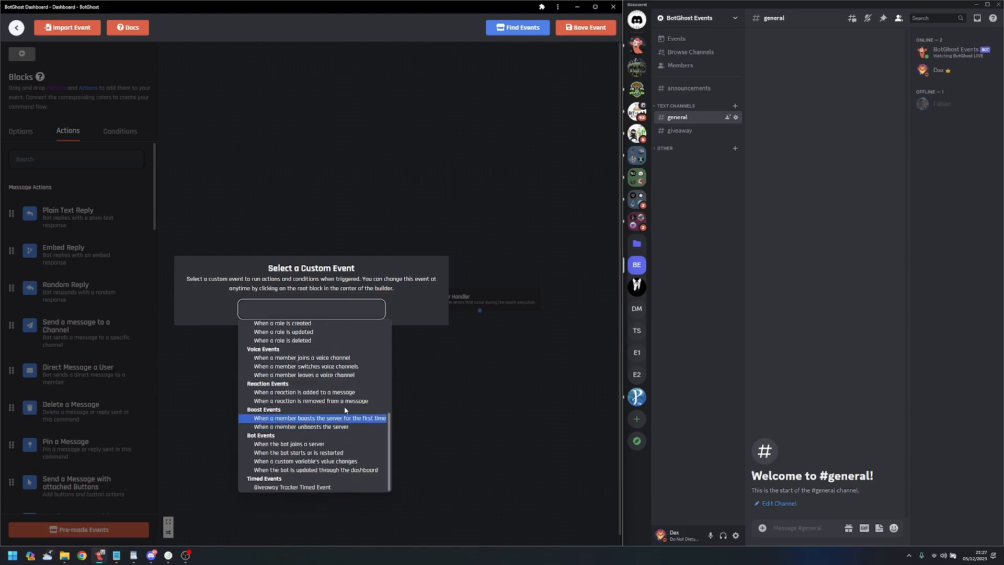
left_click(284, 487)
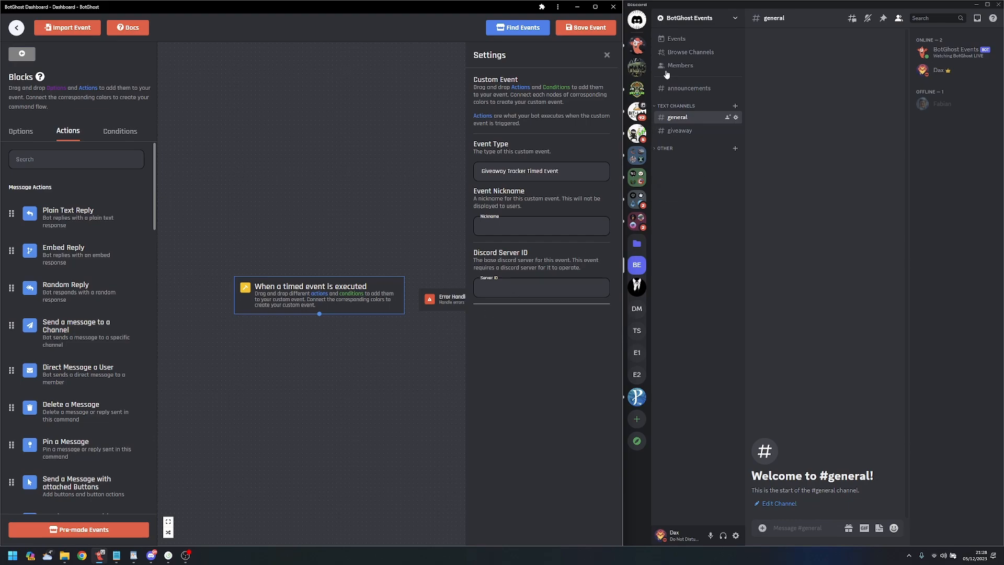
- Copy the BotGhost Events server's ID from Discord and paste it as the custom event's Discord server ID
left_click(690, 23)
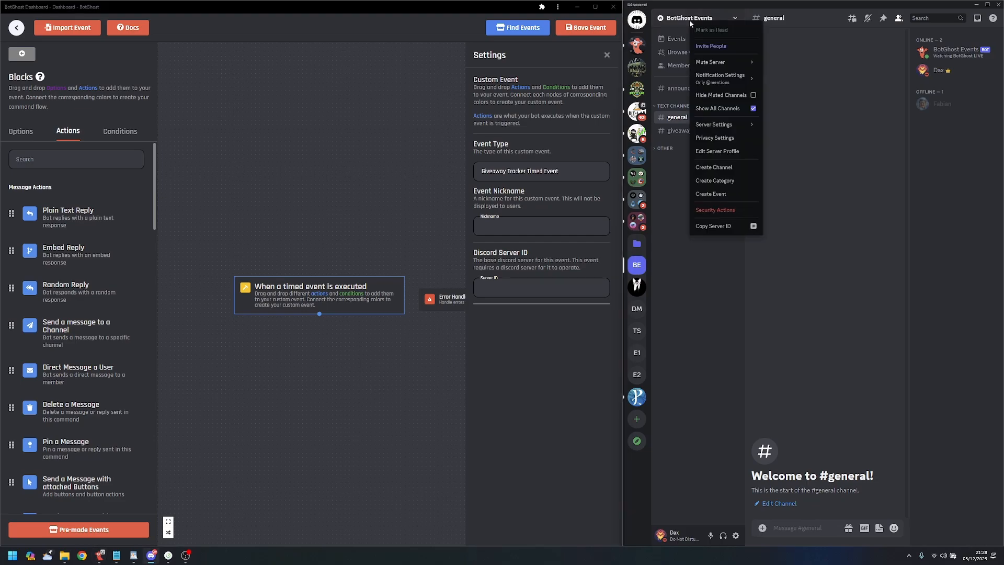
left_click(724, 227)
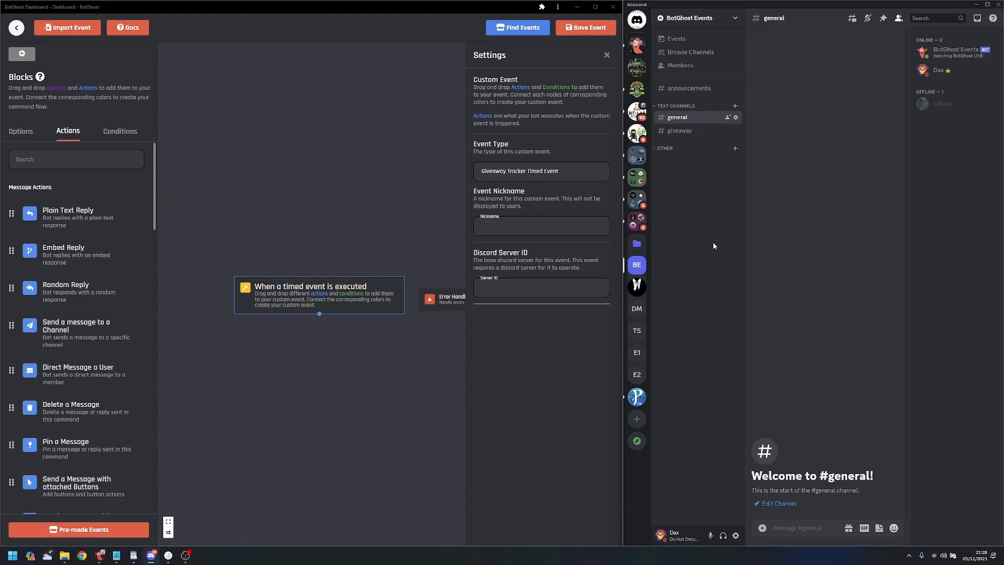
left_click(508, 289)
key("ctrl+v")
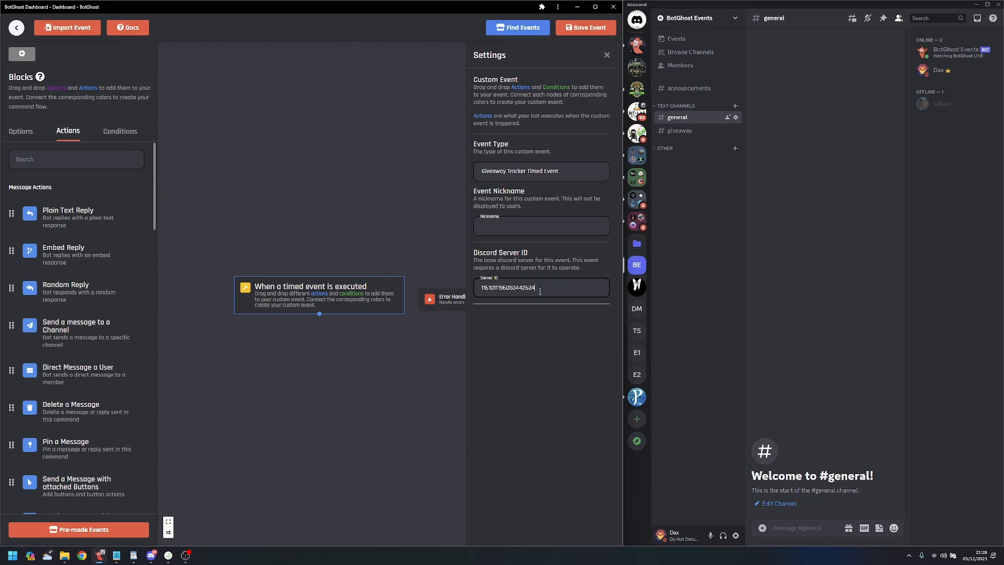
- Enter "Giveaway Track" as the custom event's nickname
left_click(560, 227)
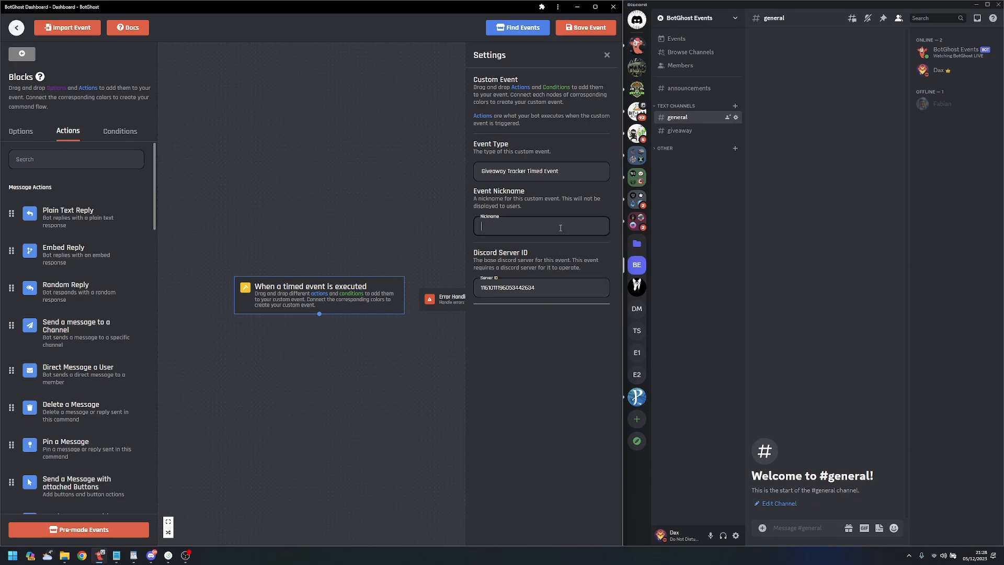
type("Giveaway Track")
scroll(321, 416, "up", 2)
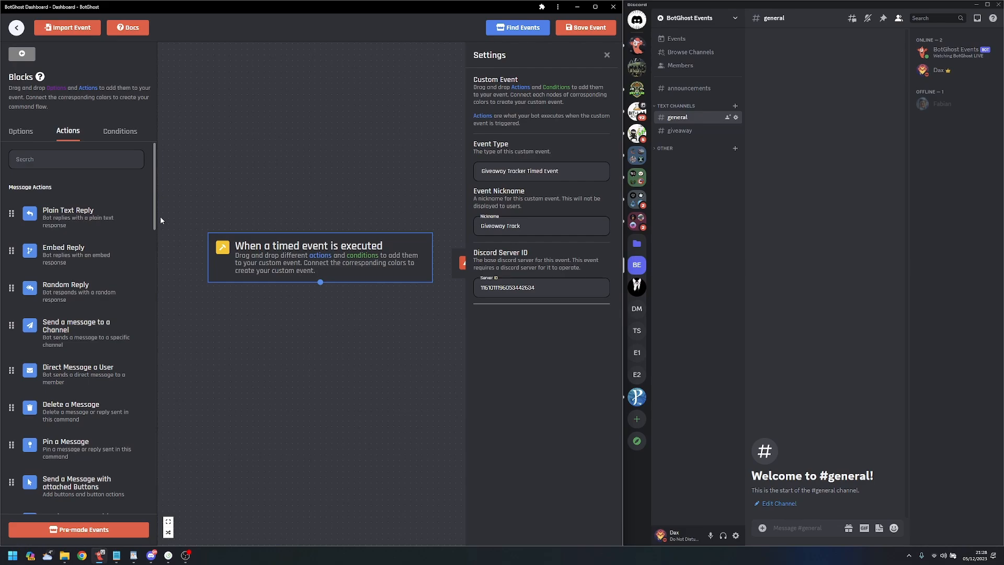
- Add a Comparison Condition block, connect it beneath the timed event trigger and position its Else branch below it
left_click(116, 135)
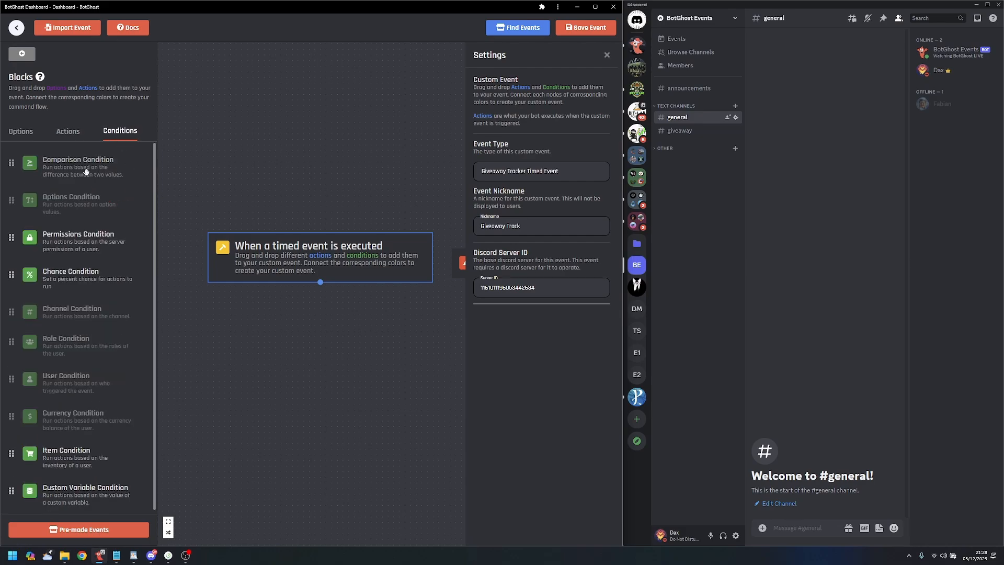
left_click_drag(79, 162, 342, 358)
left_click_drag(320, 283, 367, 343)
left_click_drag(386, 402, 260, 380)
left_click_drag(356, 334, 344, 331)
left_click(60, 137)
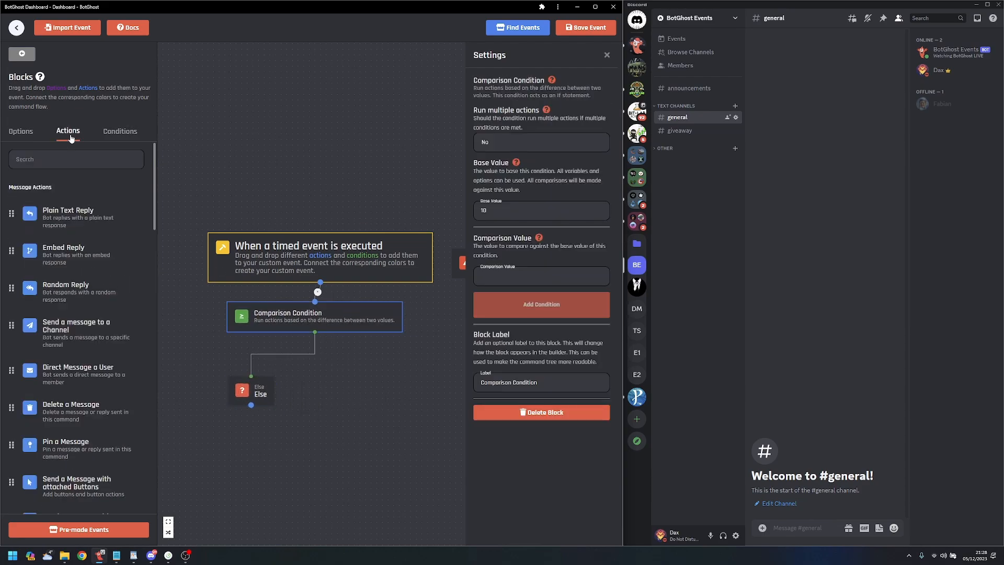
scroll(109, 322, "down", 3)
scroll(108, 322, "up", 3)
left_click_drag(30, 213, 378, 413)
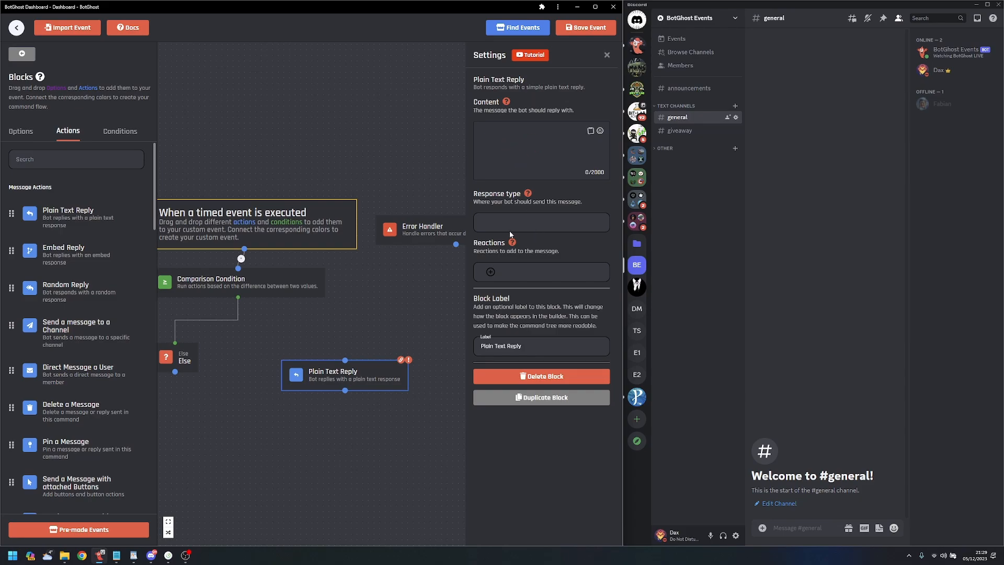
left_click(497, 223)
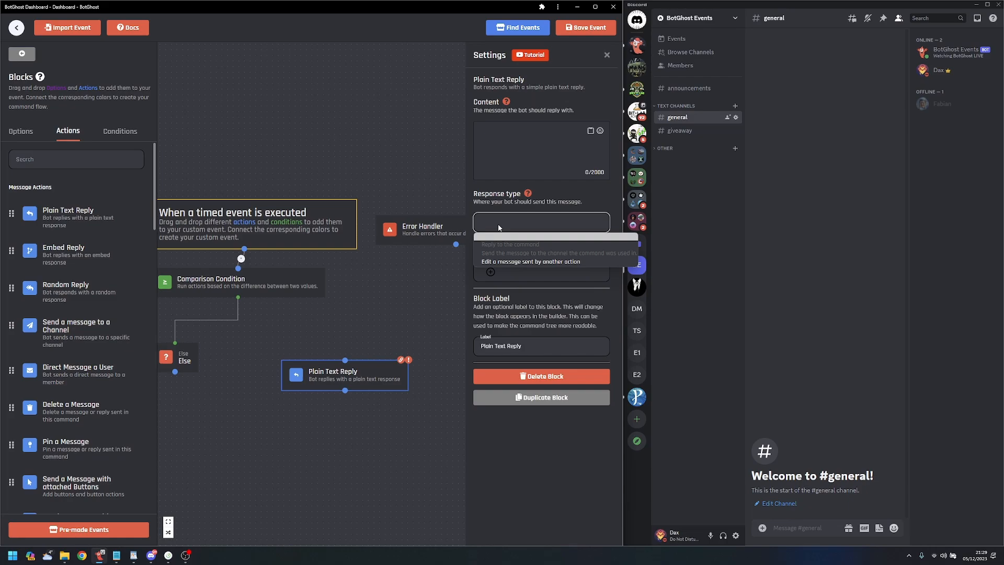
left_click(516, 263)
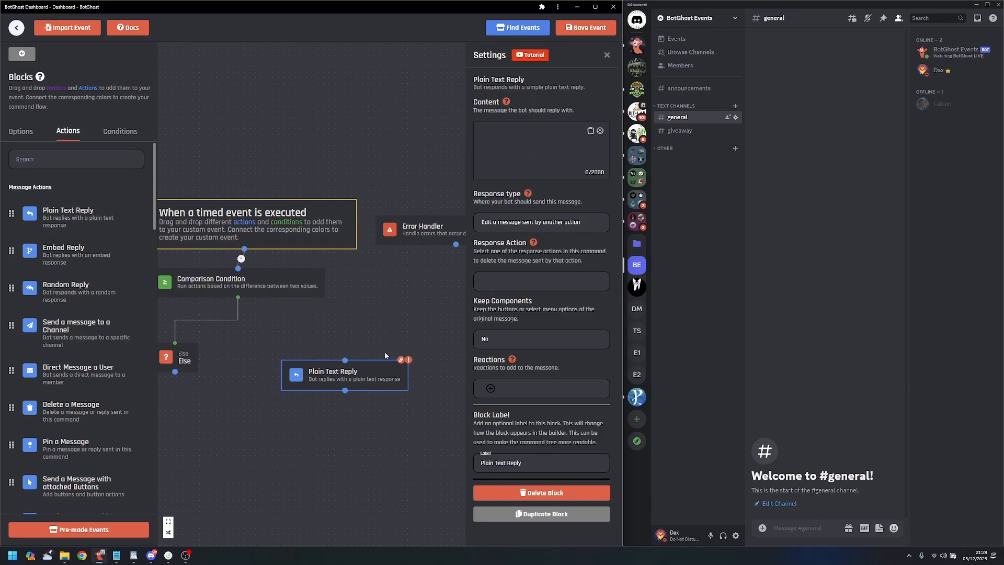
left_click_drag(366, 365, 352, 344)
key("Delete")
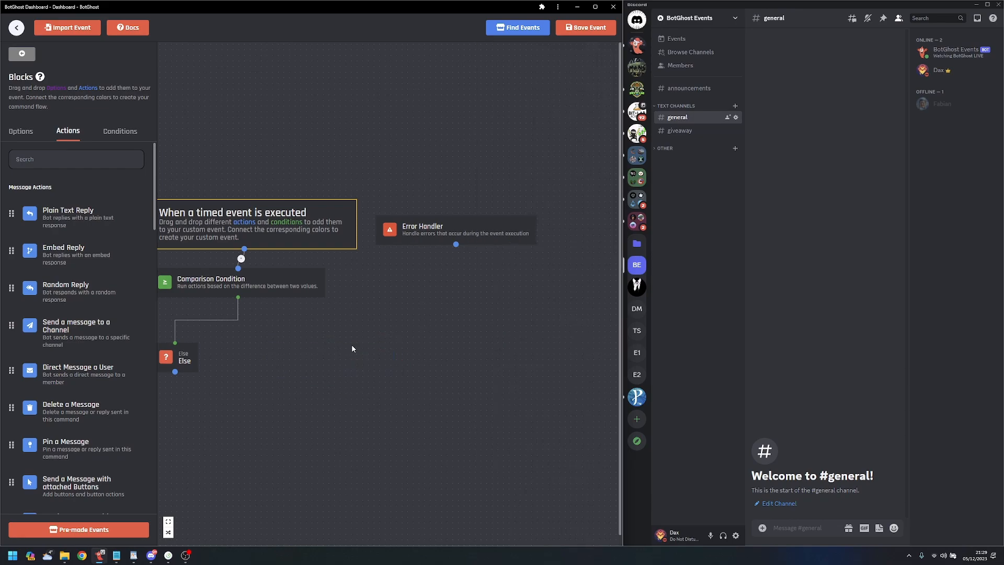
- Add a temporary Send a message to a Channel block and insert the giveaway_tracker value-at-position variable into its message
left_click_drag(62, 335, 388, 372)
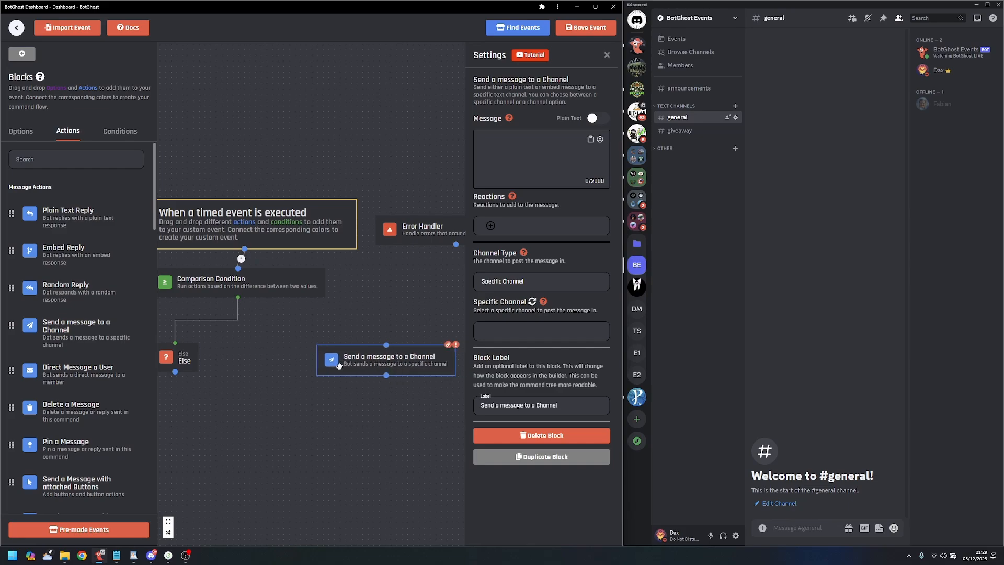
left_click(591, 140)
left_click(536, 201)
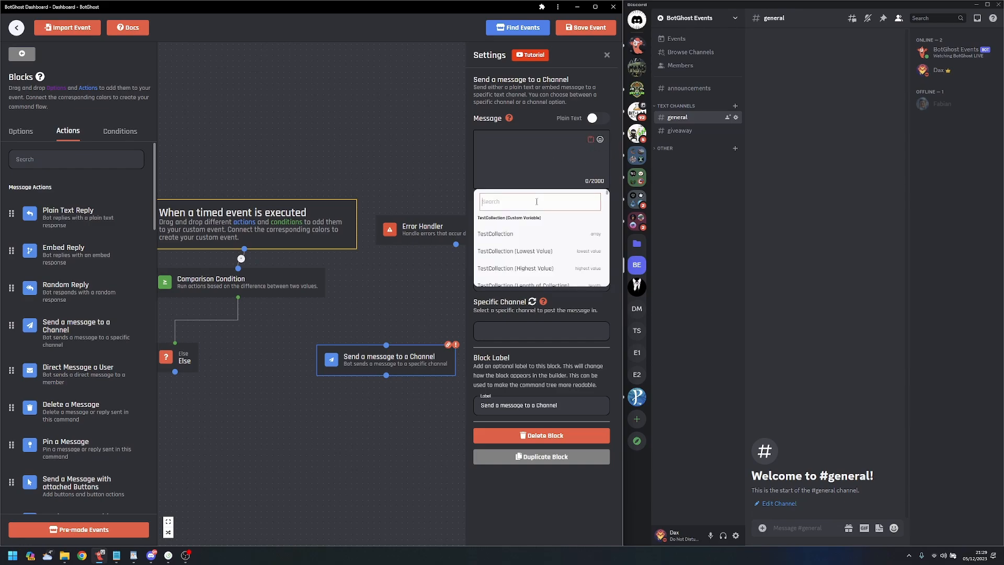
type("give")
scroll(545, 245, "down", 1)
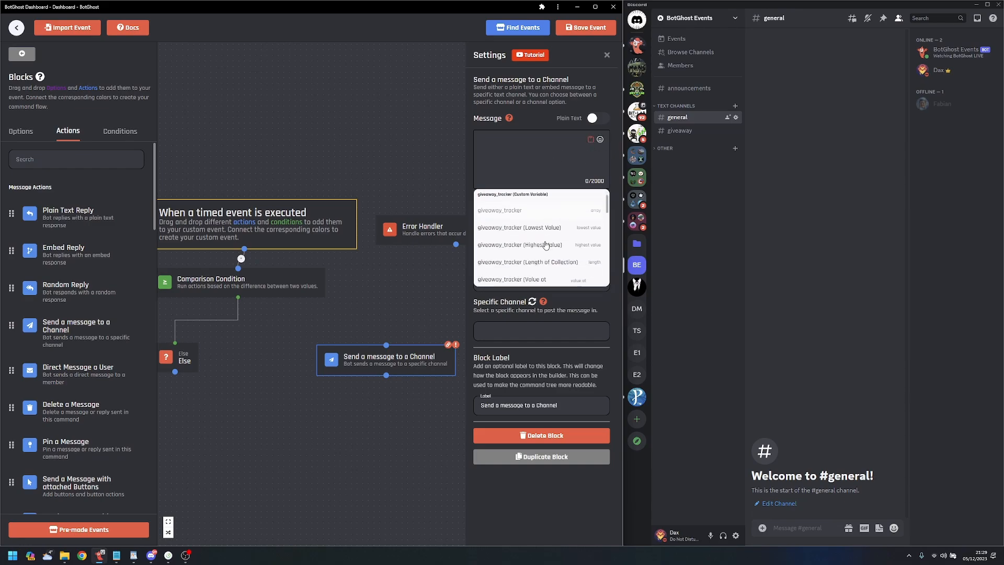
scroll(546, 245, "down", 2)
left_click(516, 232)
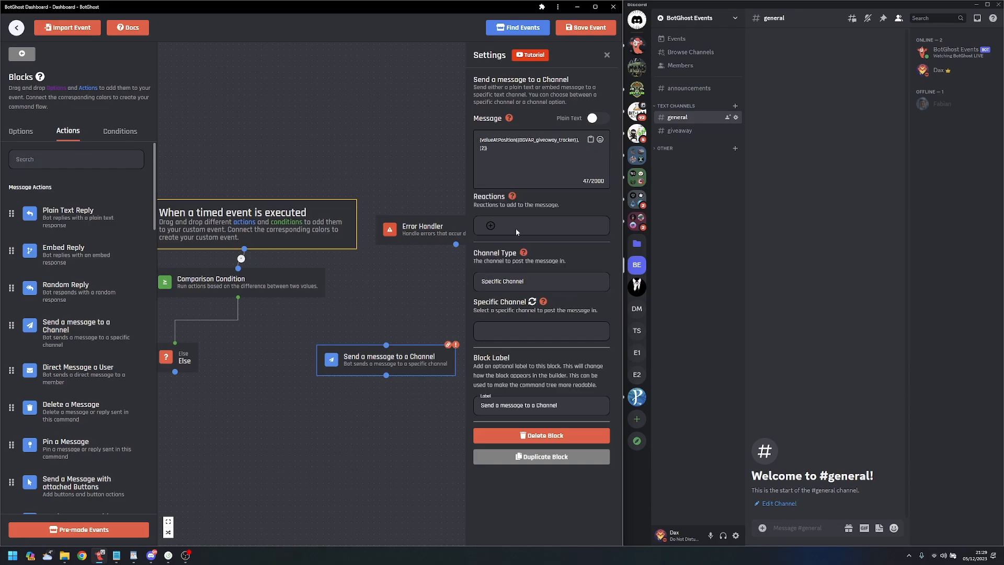
- Change the position index in the message's giveaway_tracker variable to 0
left_click(498, 153)
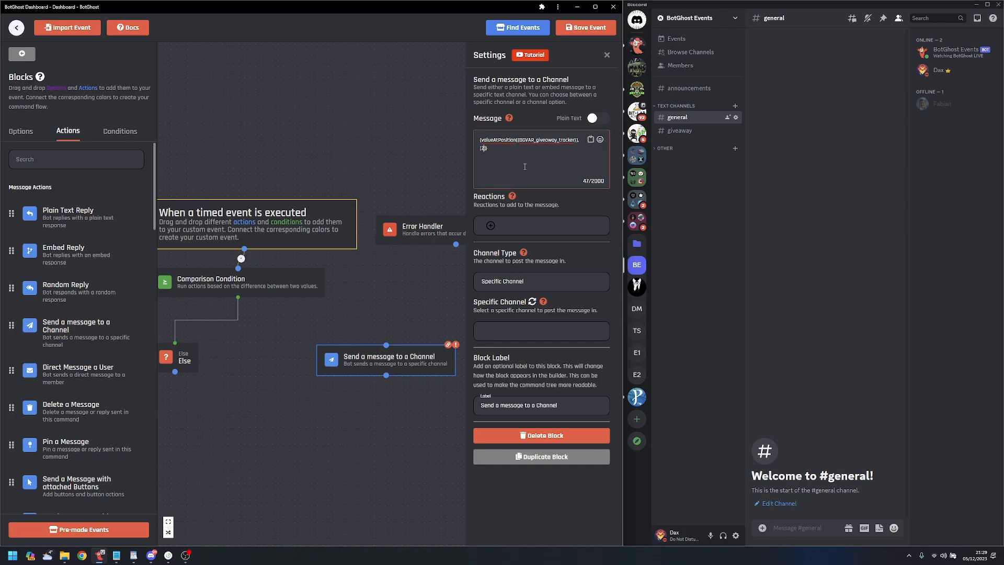
key("BackSpace")
type("0")
- Copy the complete giveaway_tracker expression from the message into the Comparison Condition's base value
key("ctrl+a")
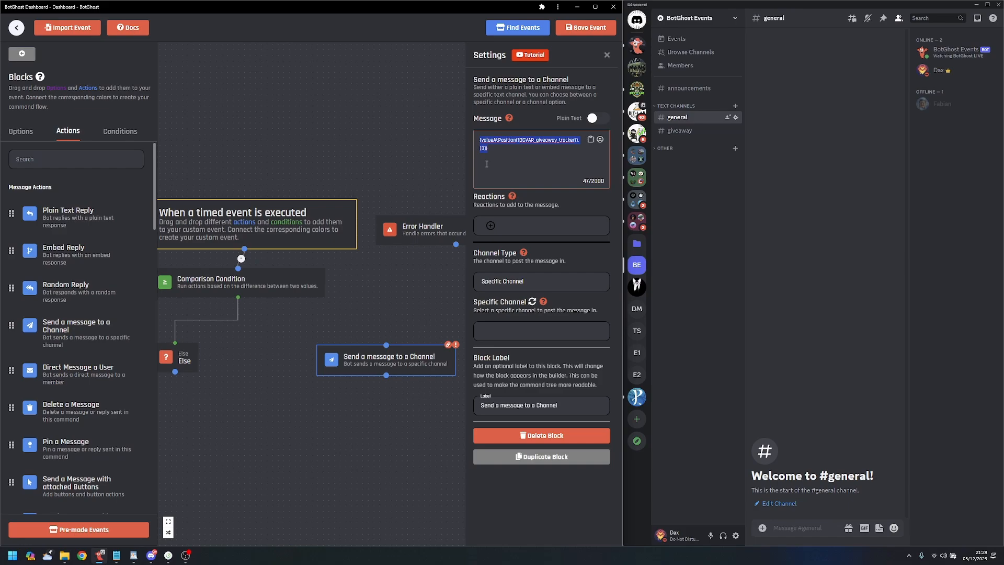
left_click_drag(287, 318, 412, 302)
left_click(382, 256)
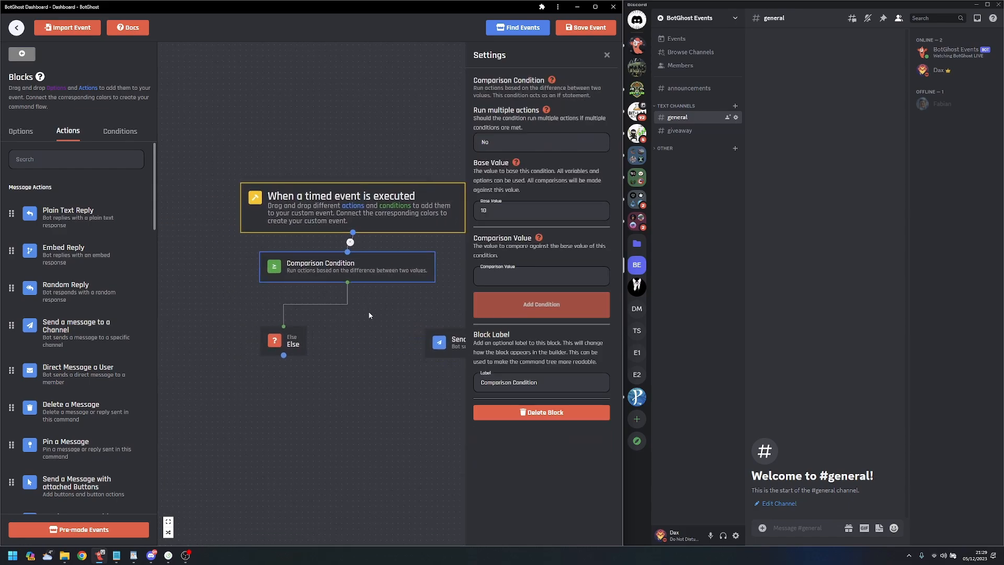
key("ctrl+v")
- Add a condition with comparison value 1 to the Comparison Condition and set its comparison type to Equal to
left_click(541, 276)
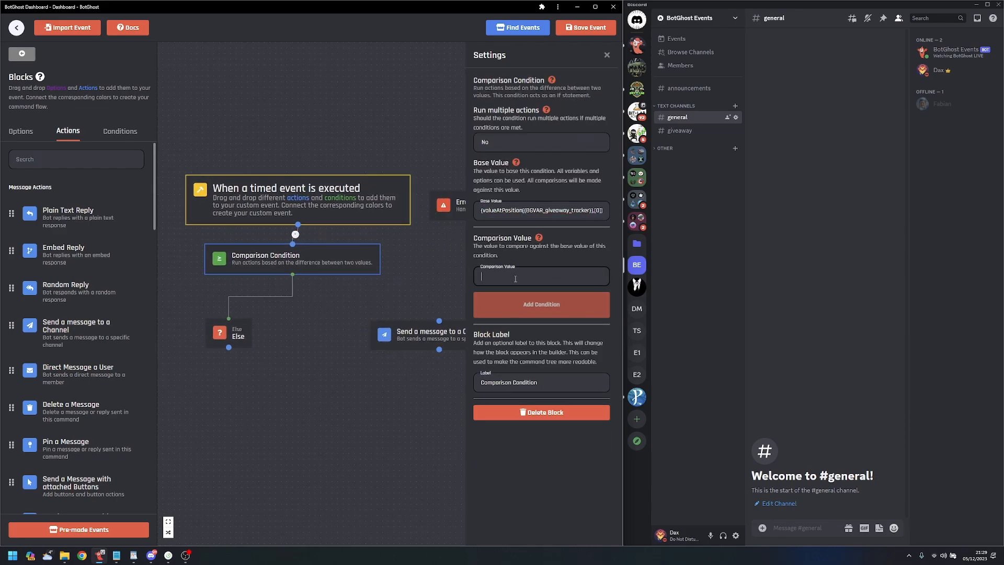
type("1")
left_click(523, 318)
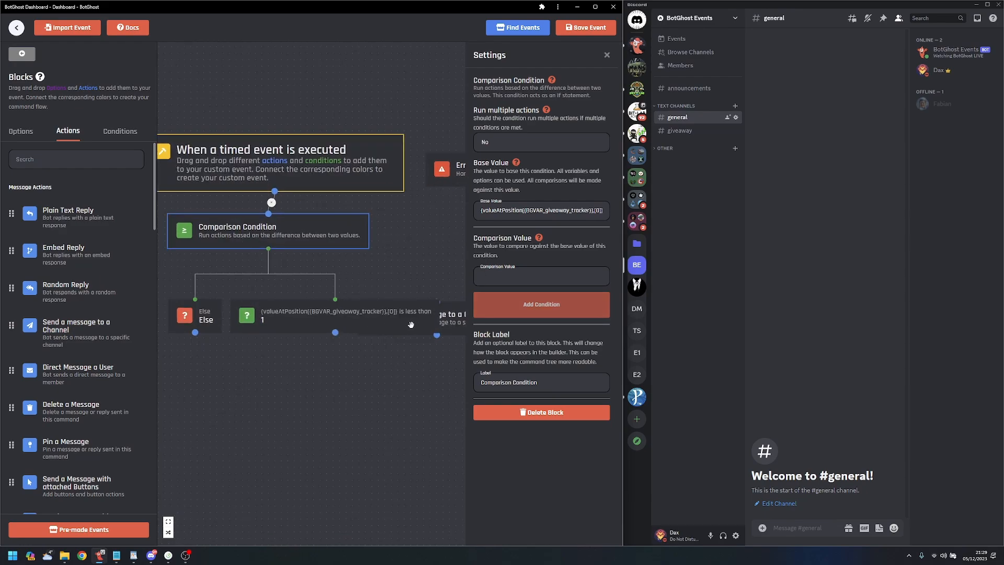
left_click_drag(385, 322, 389, 319)
left_click(515, 187)
left_click(514, 234)
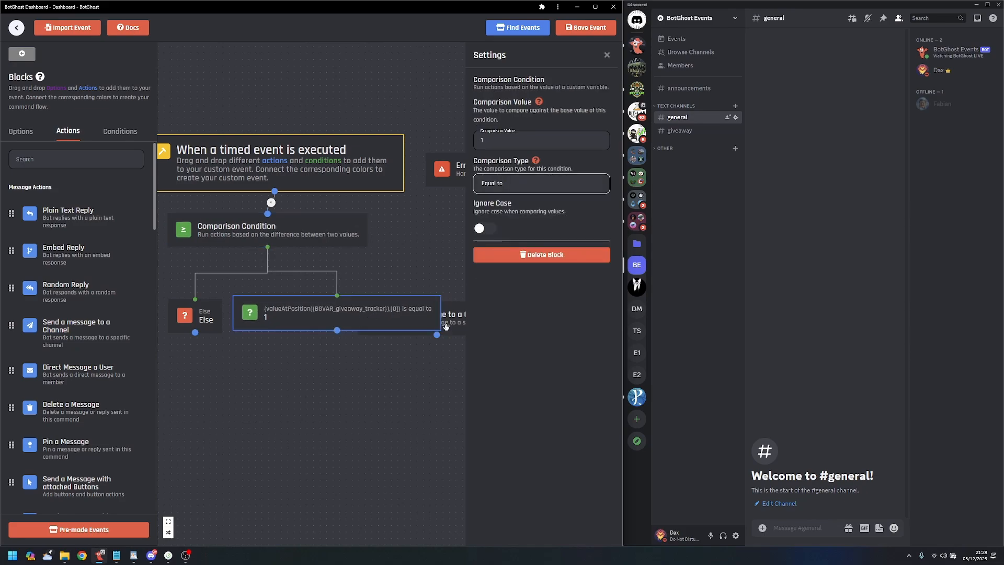
- Delete the temporary Send a message to a Channel block from the event flow
left_click(402, 382)
scroll(422, 398, "down", 1)
left_click_drag(465, 343, 367, 440)
key("Delete")
scroll(327, 385, "up", 2)
left_click_drag(260, 382, 338, 391)
left_click(417, 327)
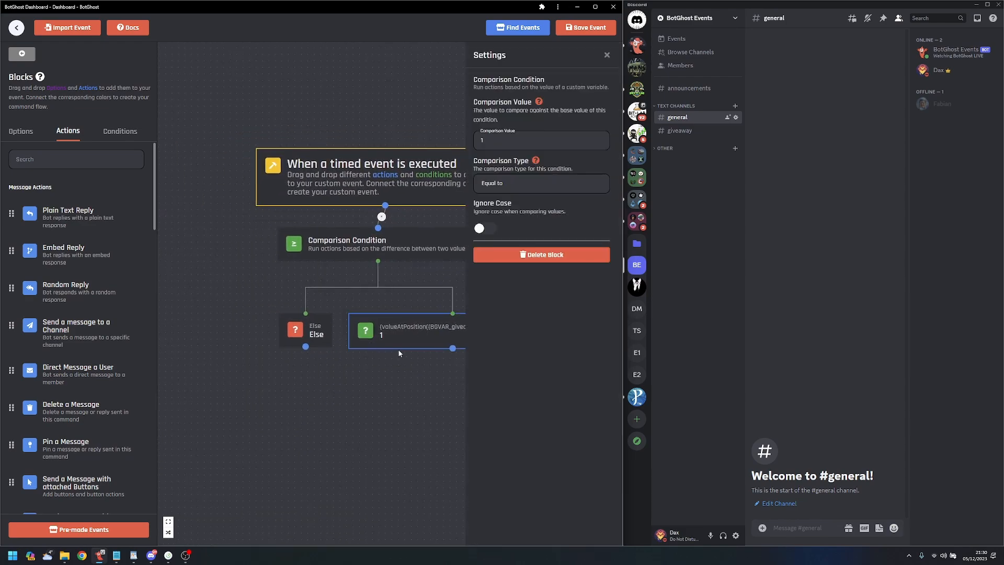
left_click(401, 378)
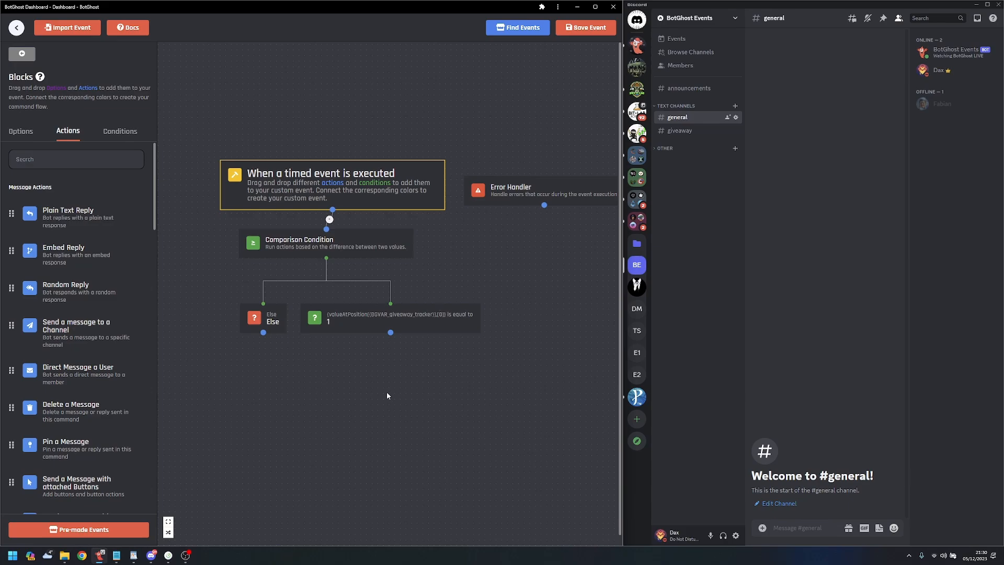
- Place a second Comparison Condition beneath the "is equal to 1" branch and arrange its Else branch below it
left_click(120, 131)
left_click_drag(76, 160, 376, 366)
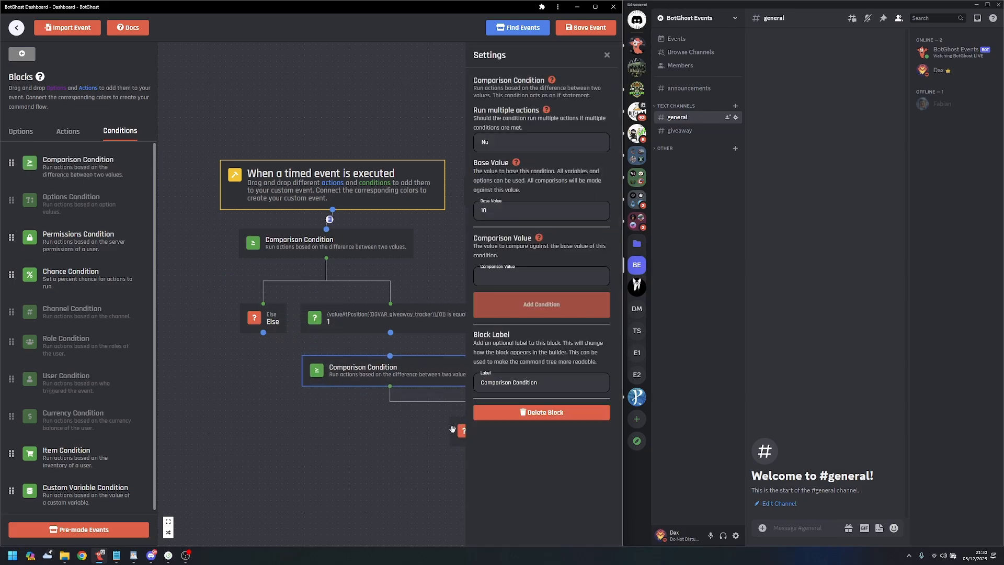
left_click_drag(453, 429, 322, 437)
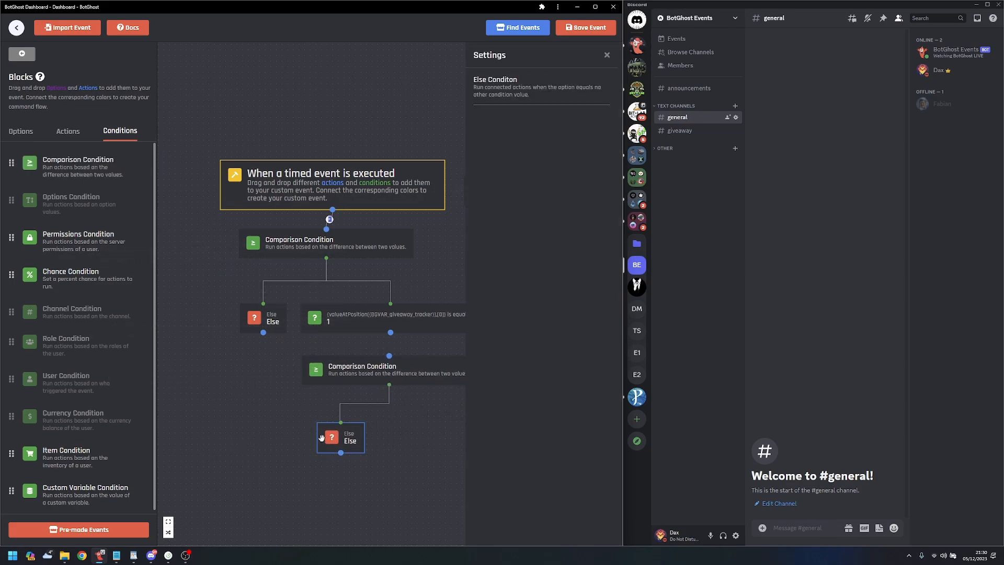
left_click(408, 360)
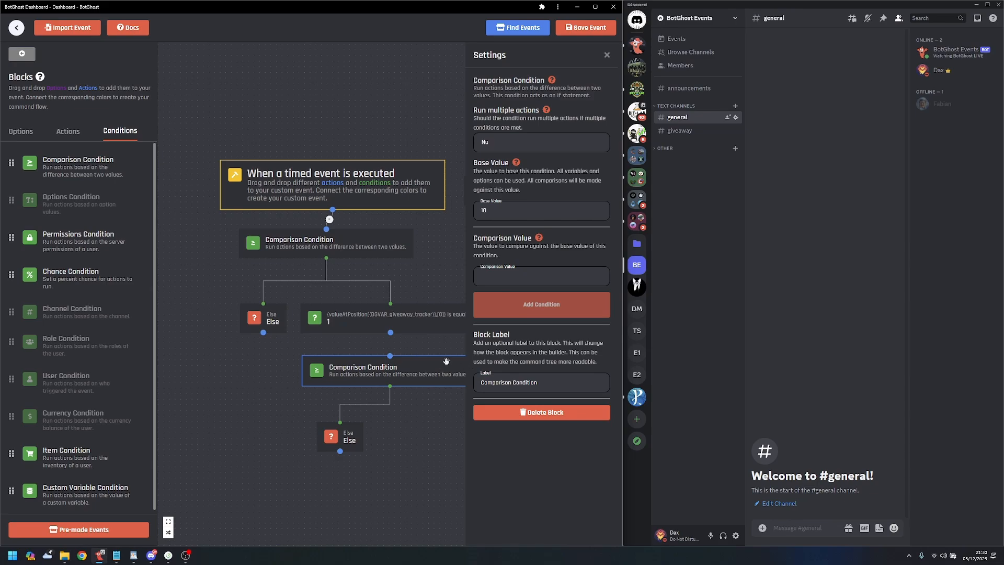
left_click_drag(420, 422, 370, 402)
scroll(339, 394, "up", 1)
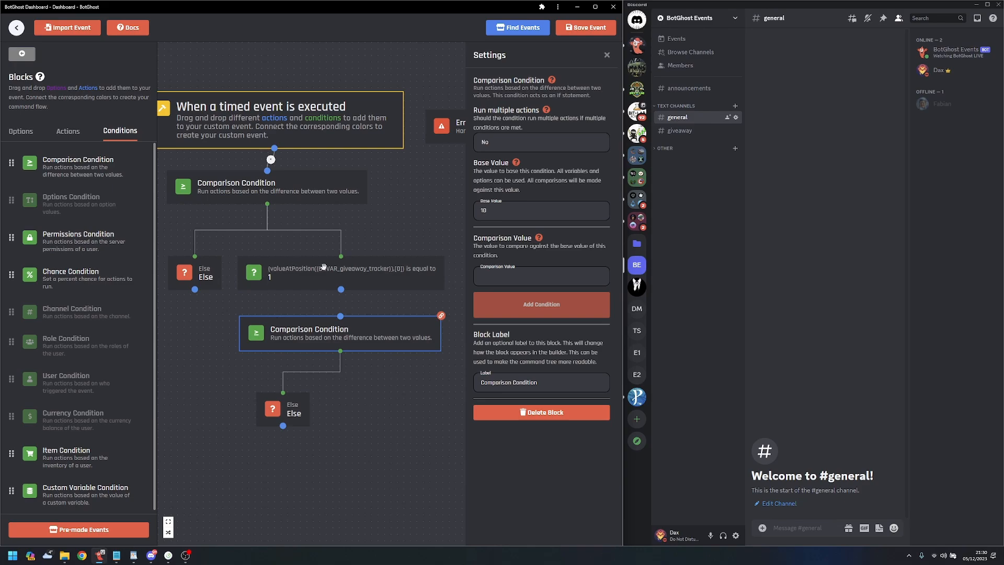
- Copy the first condition's base value into the second Comparison Condition and change its position index to 1
left_click(388, 274)
left_click(321, 198)
double_click(545, 211)
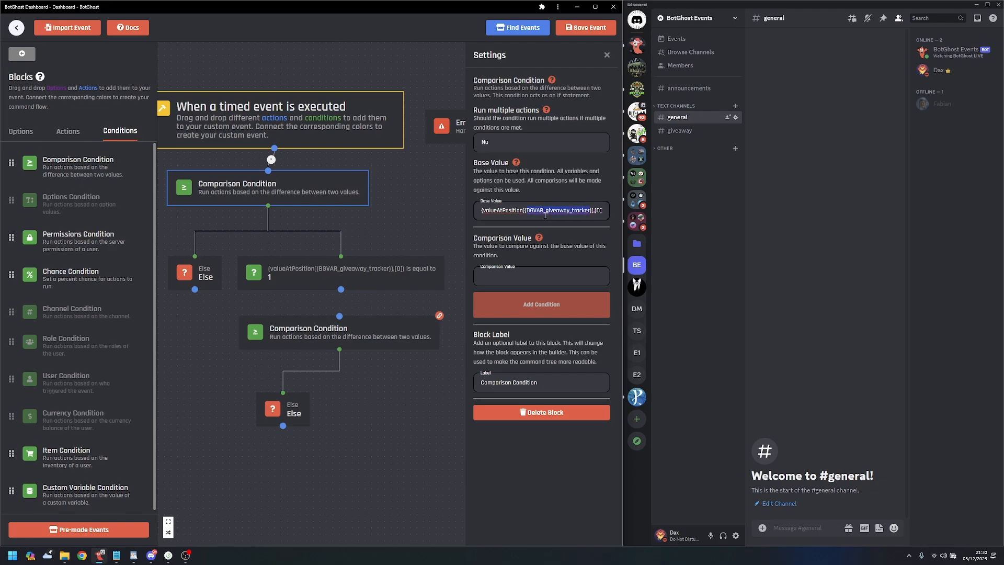
left_click(388, 318)
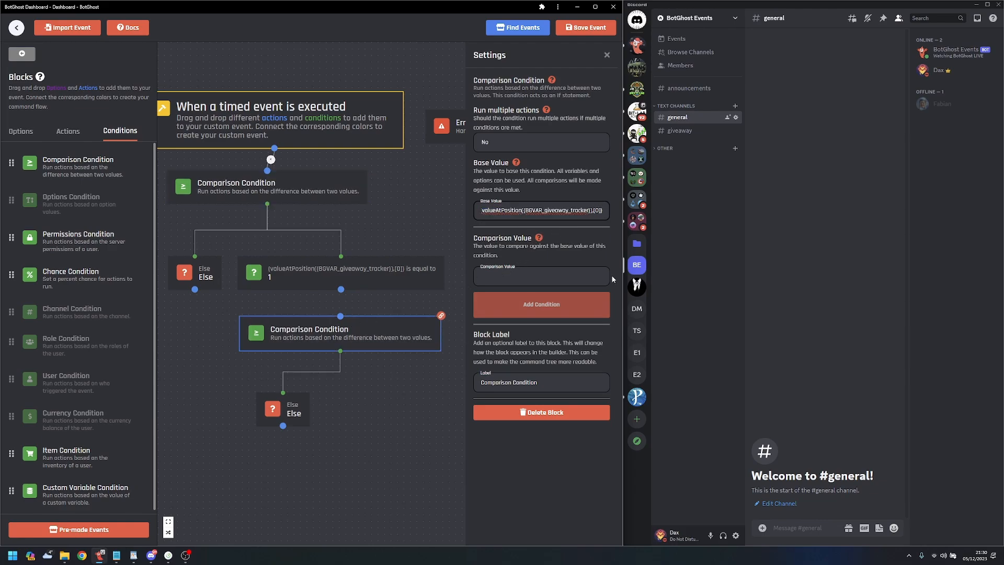
key("BackSpace")
type("1")
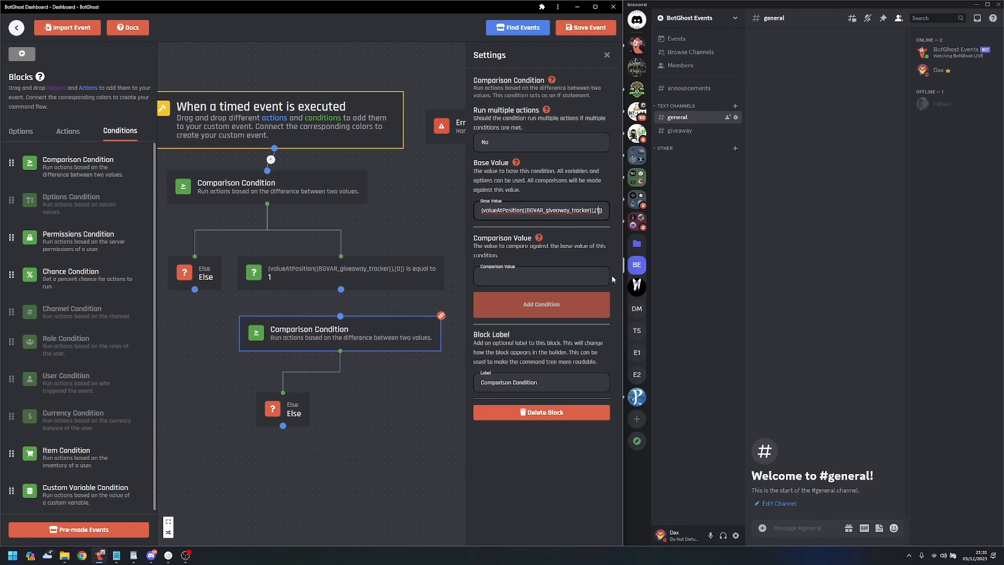
- Add a Send a message to a Channel block and insert the current time (unix) variable into its message
left_click(547, 276)
left_click(69, 131)
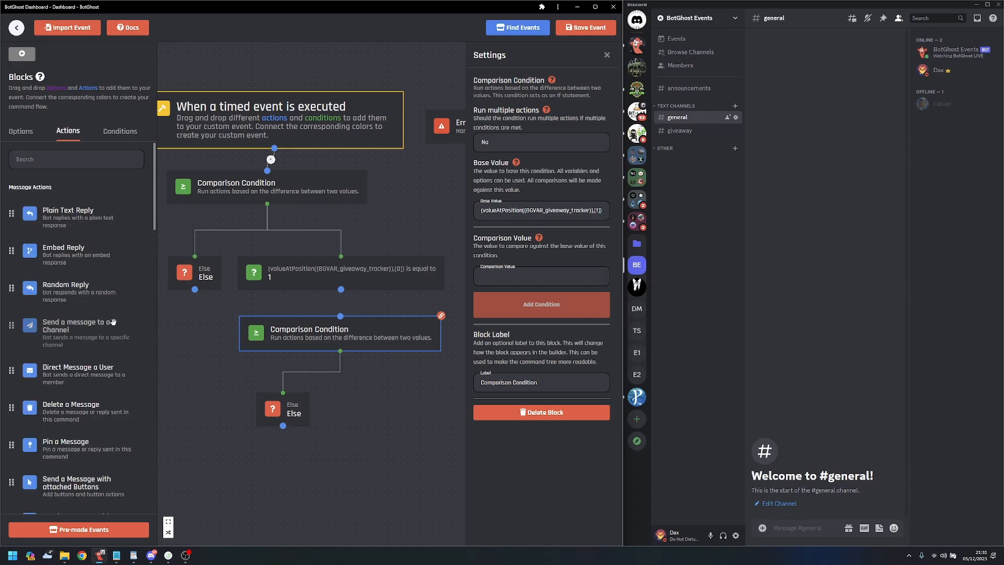
left_click_drag(113, 321, 377, 451)
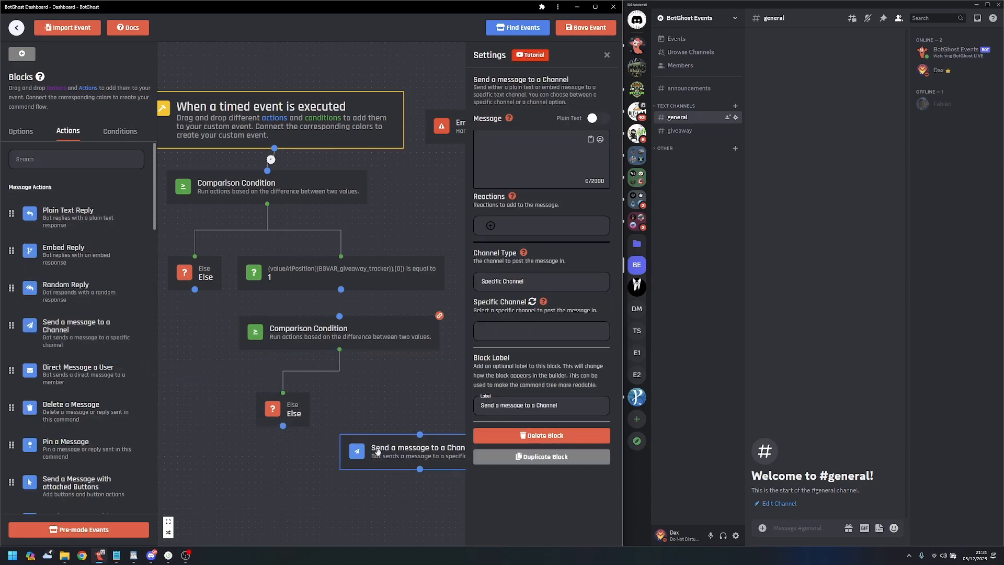
left_click(590, 140)
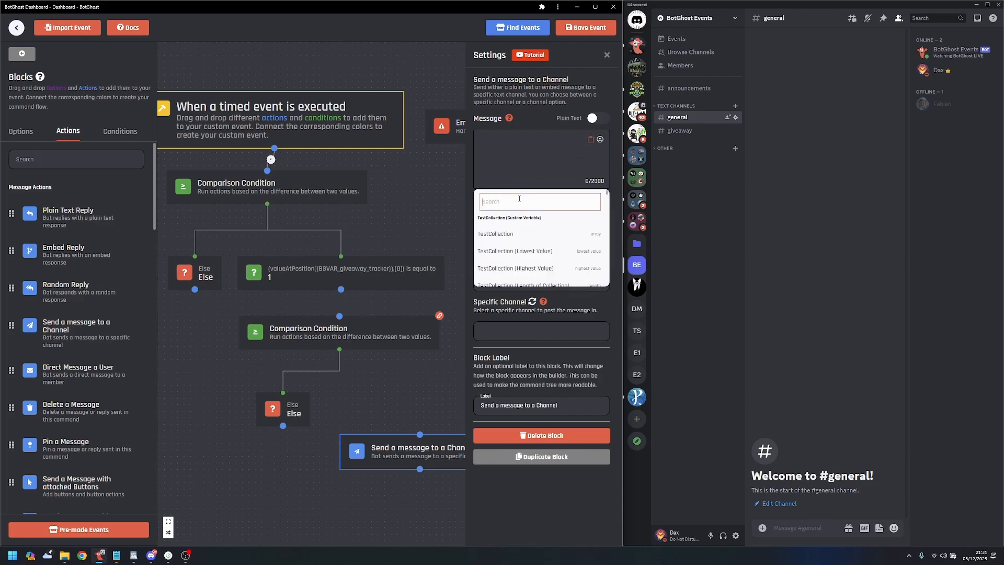
scroll(534, 238, "down", 5)
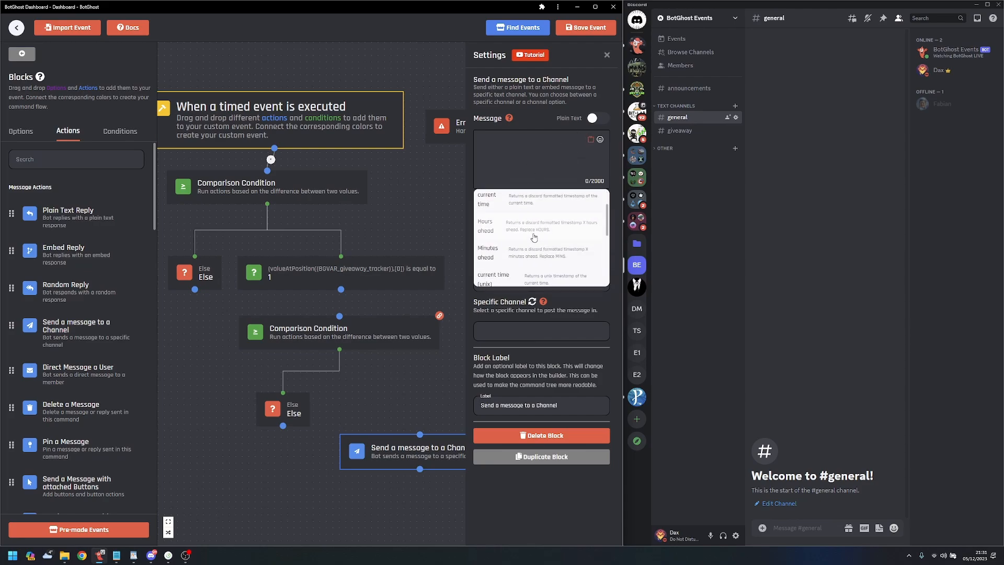
type("time")
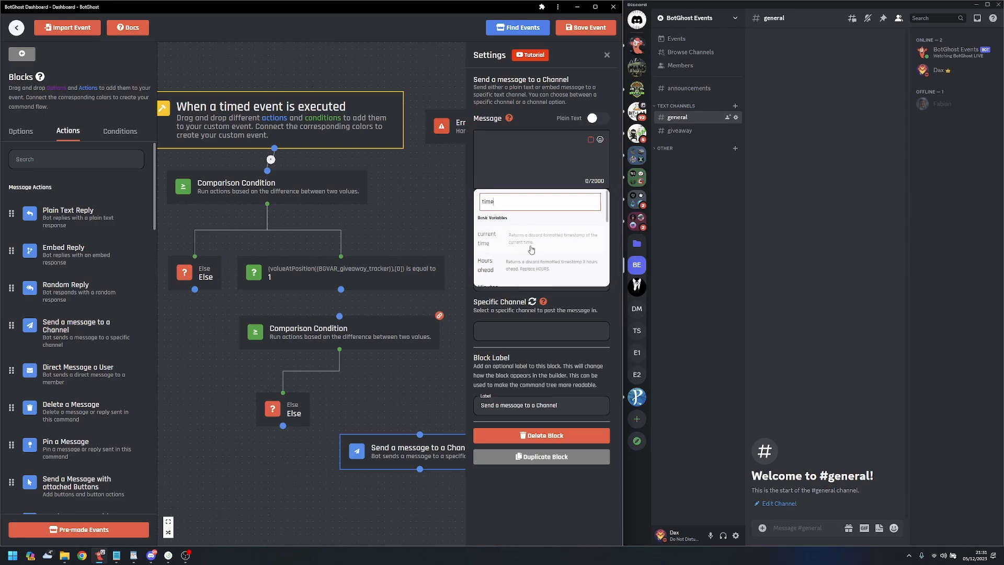
scroll(543, 239, "down", 1)
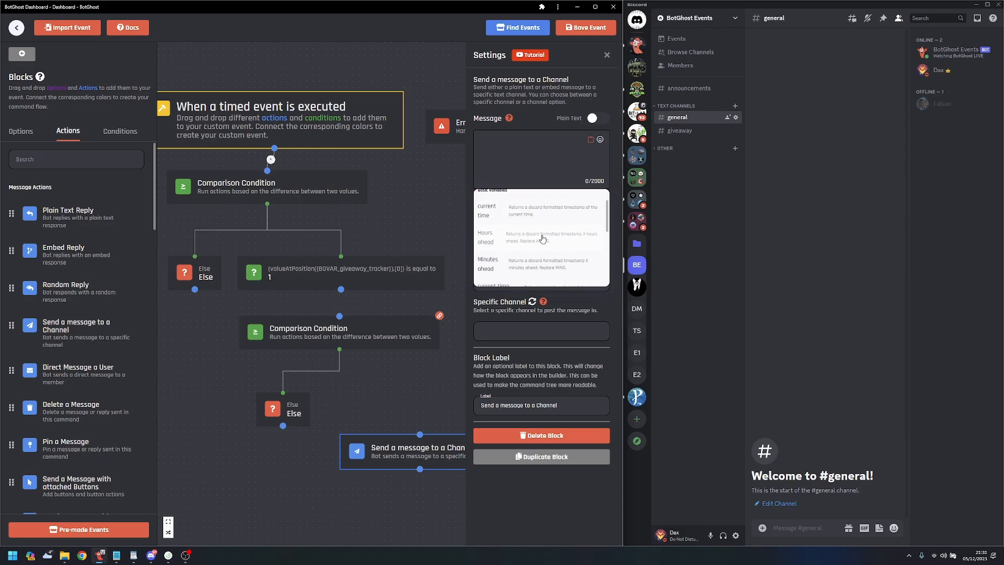
scroll(542, 239, "down", 2)
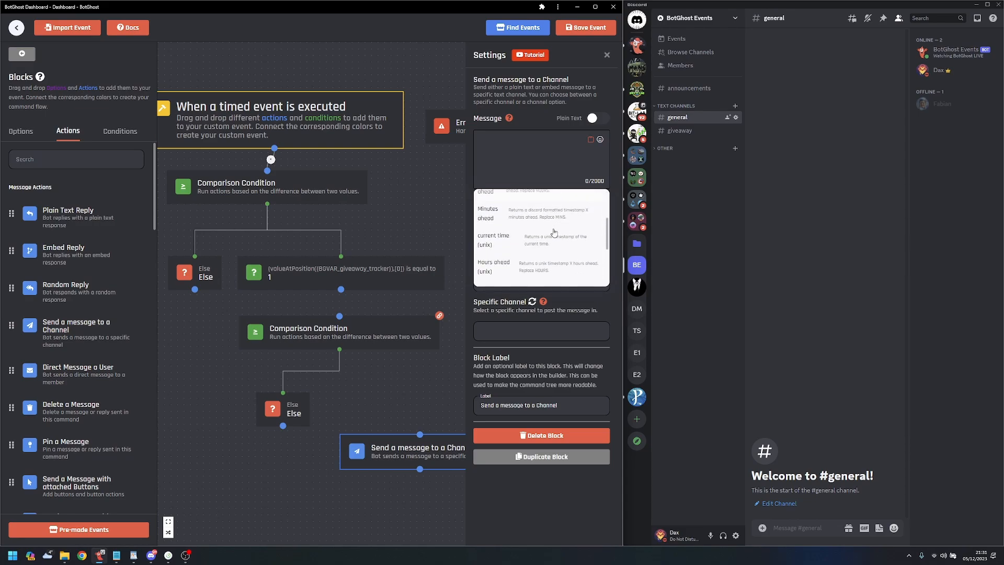
left_click(516, 247)
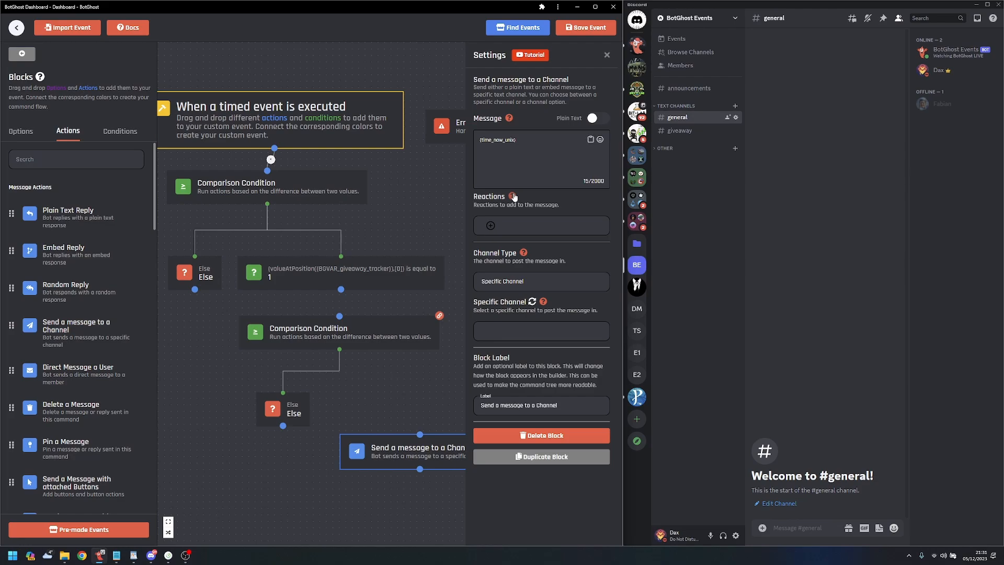
- Copy {time_now_unix} from the temporary message into the second Comparison Condition's comparison value and add the condition
left_click_drag(520, 141, 480, 143)
key("ctrl+c")
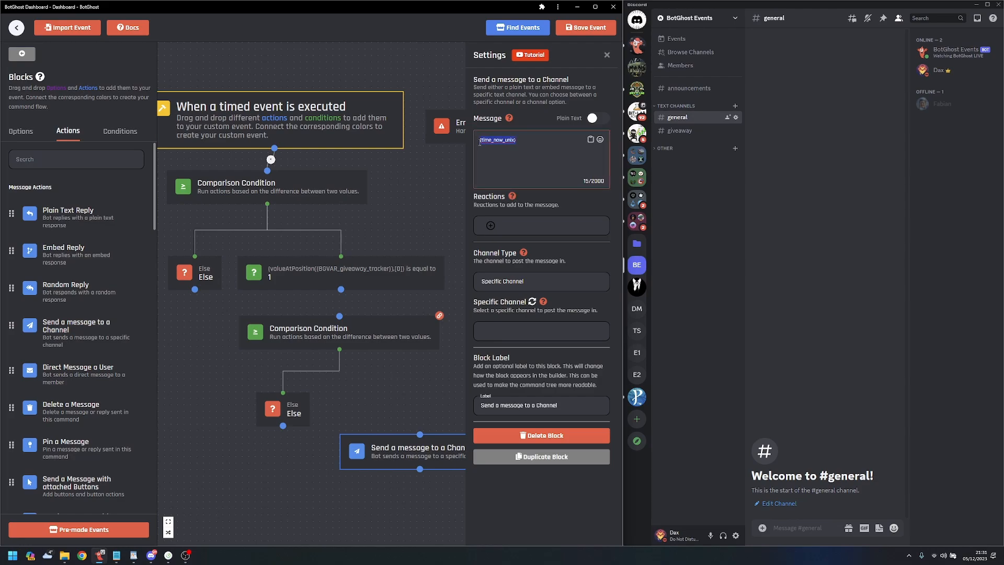
left_click(367, 327)
left_click(528, 277)
key("ctrl+v")
left_click(528, 305)
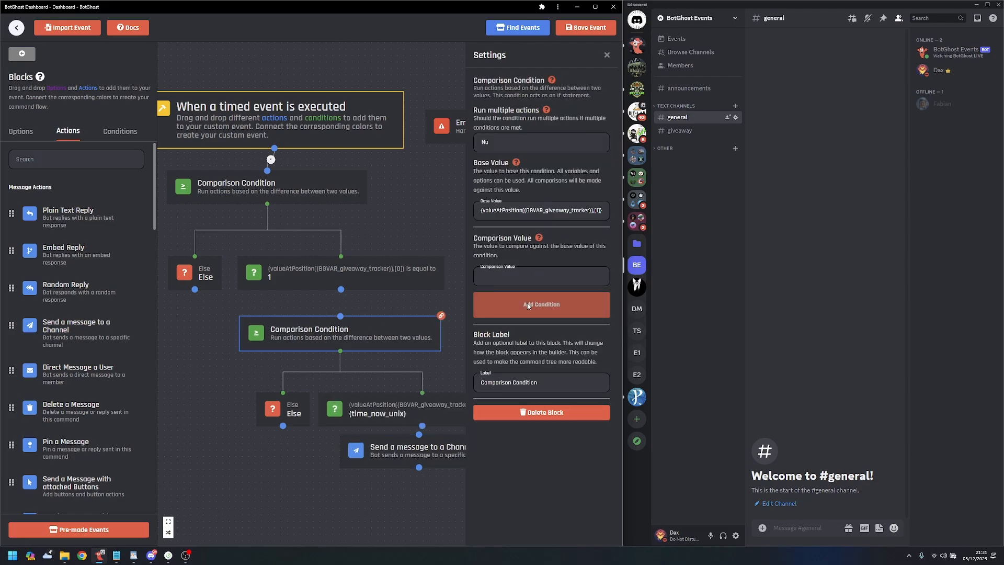
- Delete the temporary Send a message to a Channel block and connect the "is equal to 1" branch to the second Comparison Condition
left_click(422, 455)
left_click(541, 454)
left_click_drag(341, 289, 378, 329)
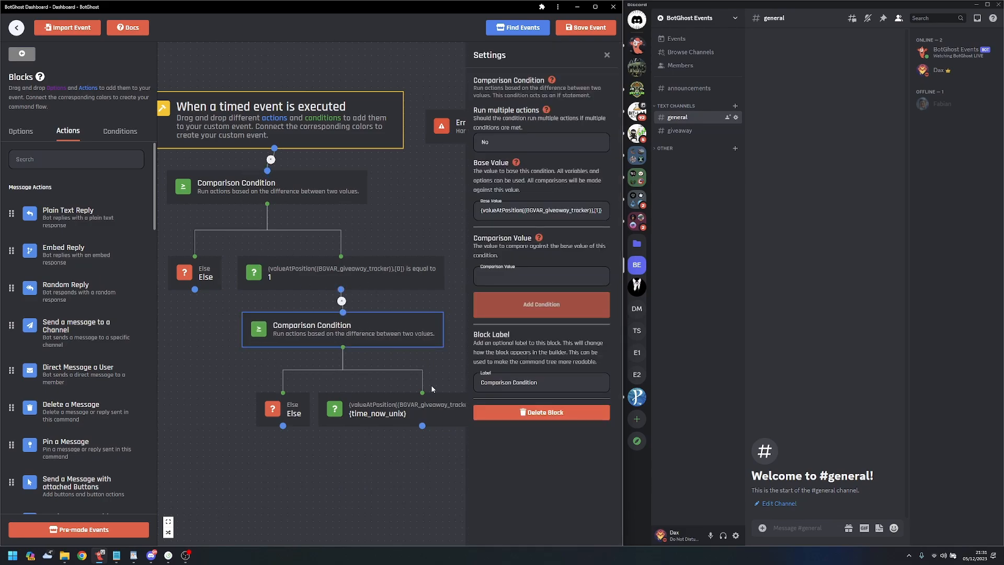
- Set the comparison type of the {time_now_unix} branch to Less than or equal to
left_click_drag(439, 375, 353, 307)
scroll(395, 320, "up", 1)
scroll(395, 320, "down", 2)
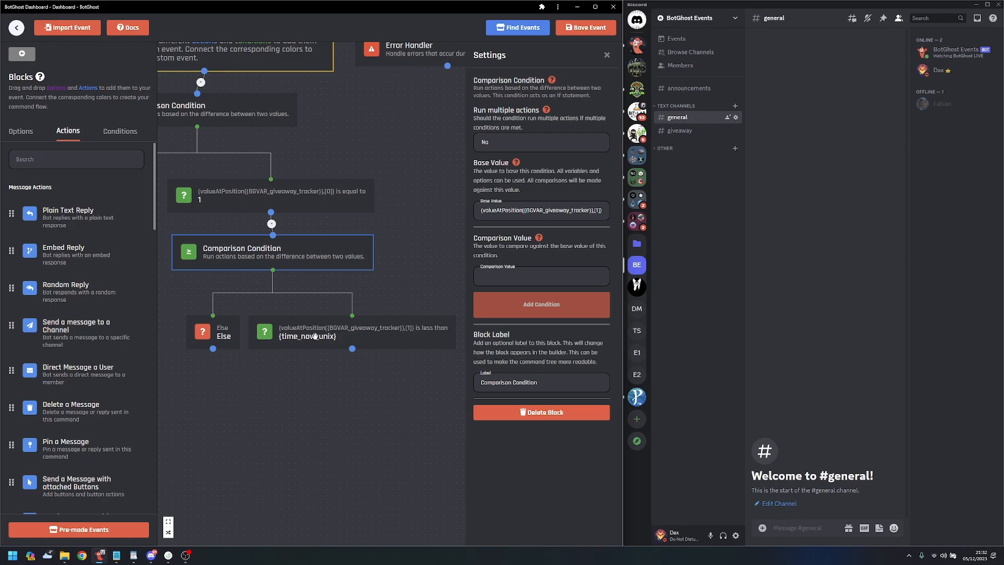
left_click(392, 327)
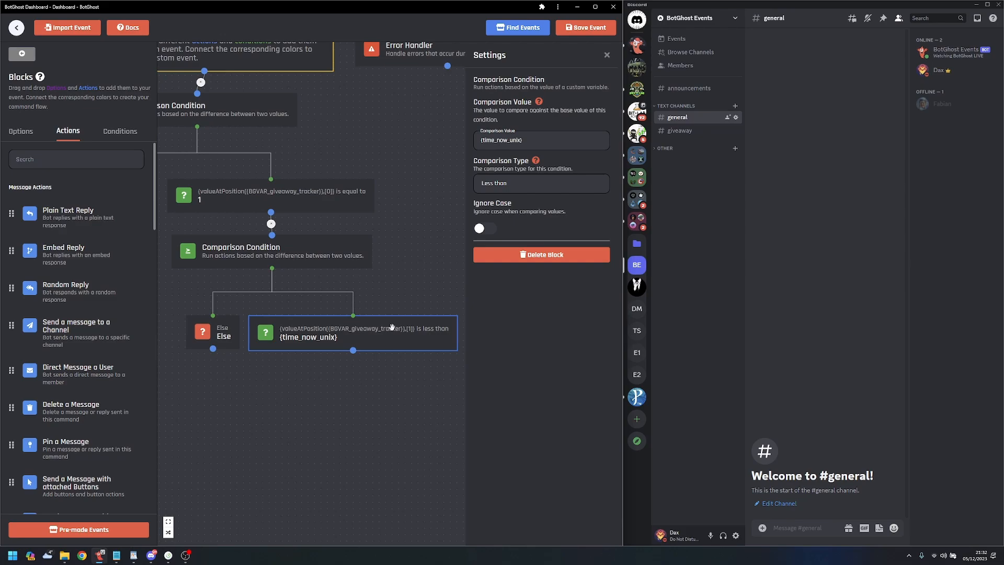
left_click(526, 189)
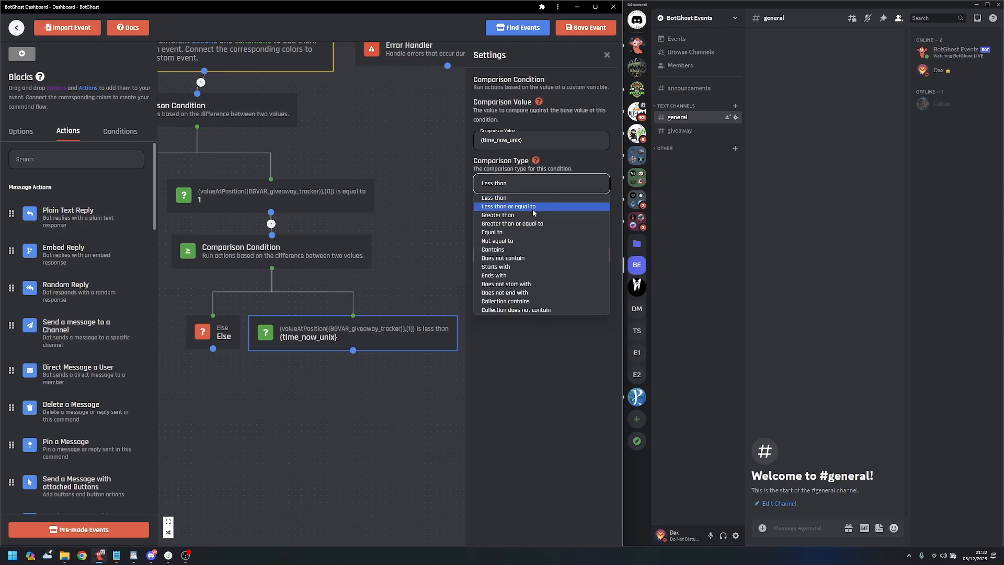
left_click(533, 208)
left_click(386, 445)
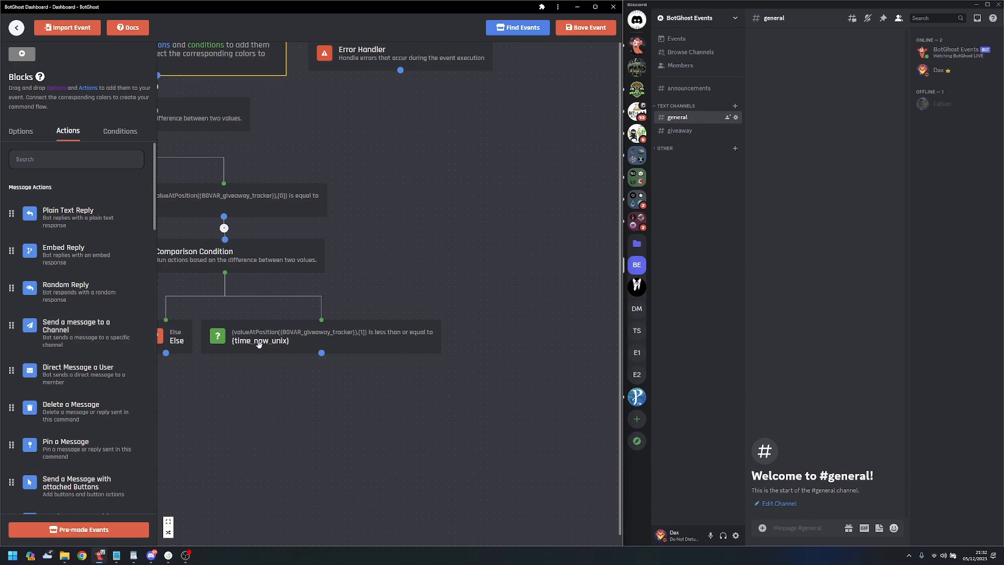
- Place a Send a Message with attached Buttons block beneath the {time_now_unix} branch as a temporary text holder
left_click_drag(264, 388, 311, 401)
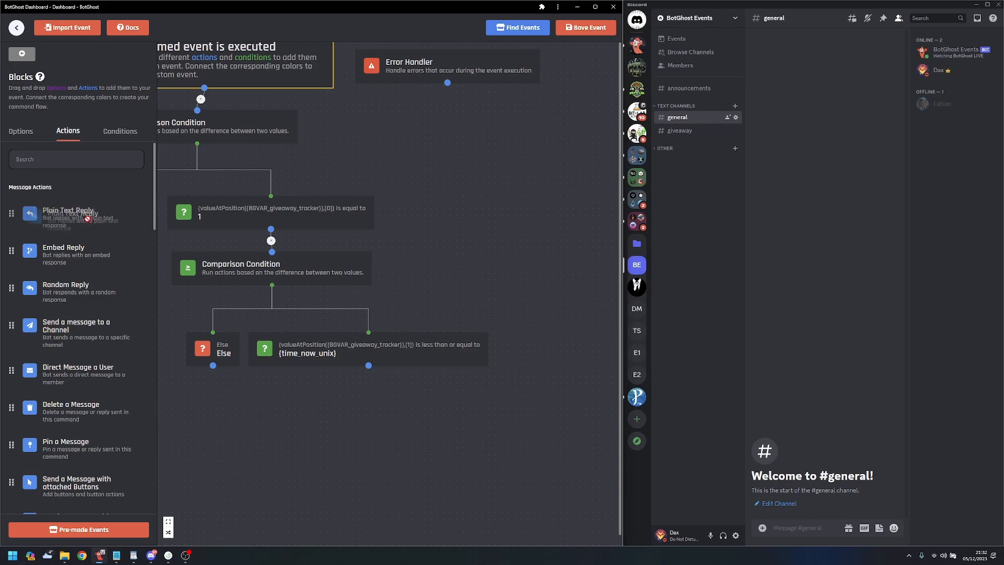
scroll(124, 429, "down", 3)
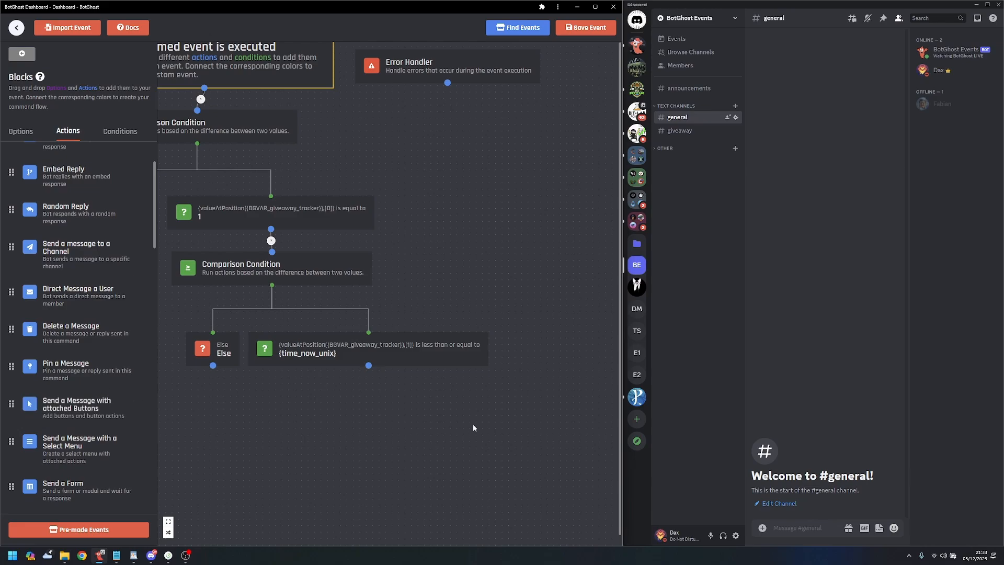
scroll(78, 366, "down", 3)
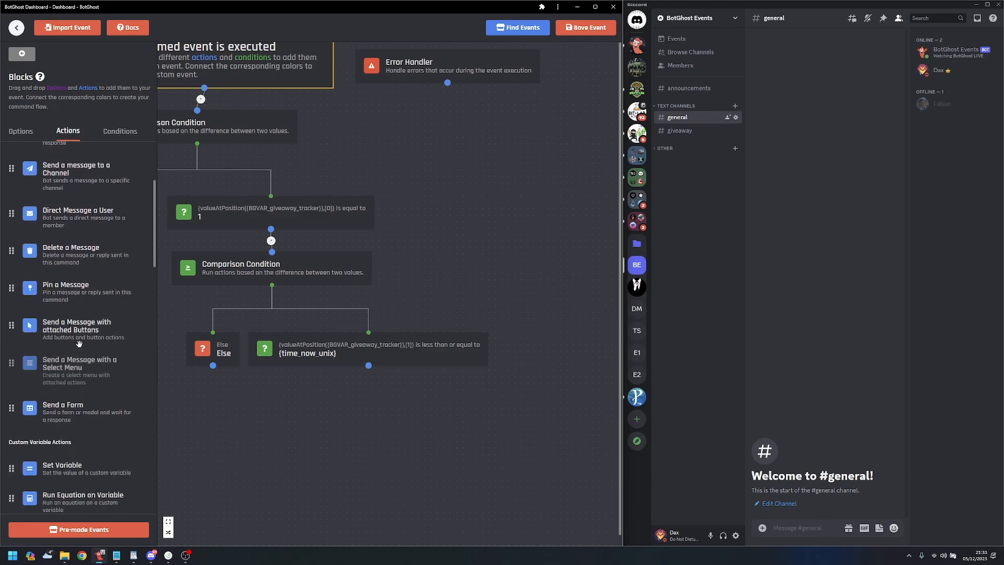
left_click_drag(77, 329, 305, 382)
left_click_drag(355, 410, 215, 394)
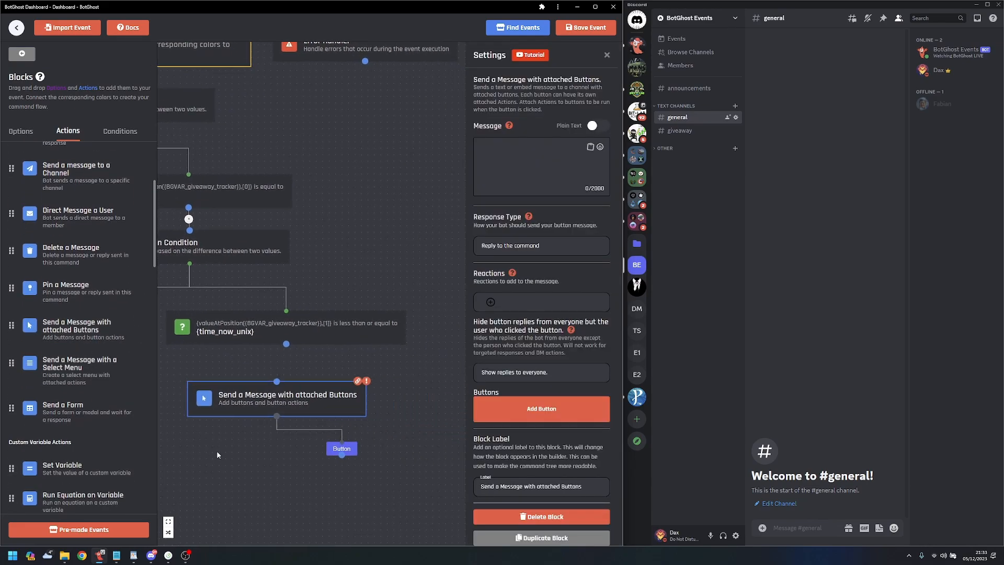
left_click_drag(215, 450, 342, 430)
- Copy the second Comparison Condition's giveaway_tracker position 1 base value into the message of the Send a Message with attached Buttons block
left_click(341, 267)
double_click(550, 212)
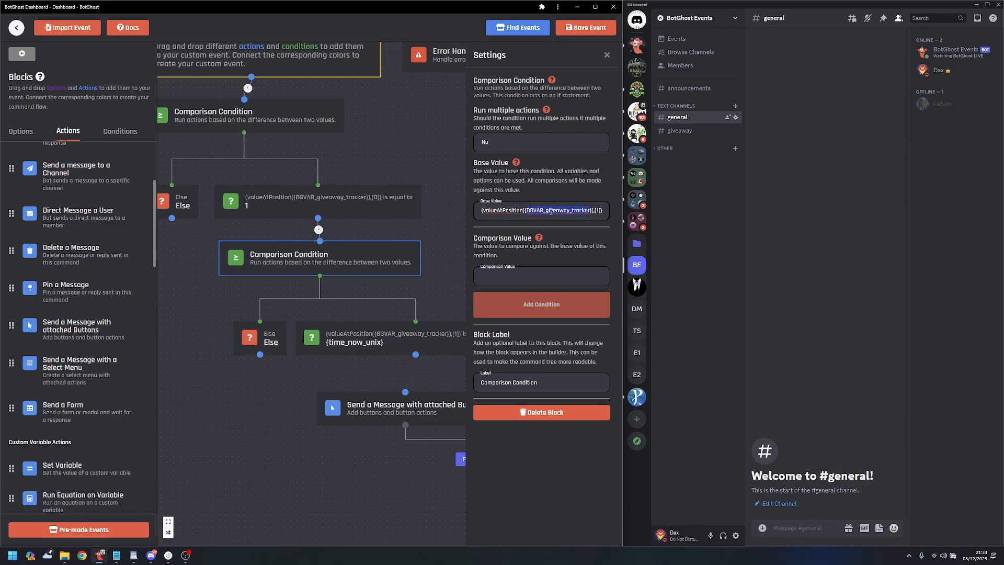
key("ctrl+c")
left_click(372, 376)
left_click(379, 405)
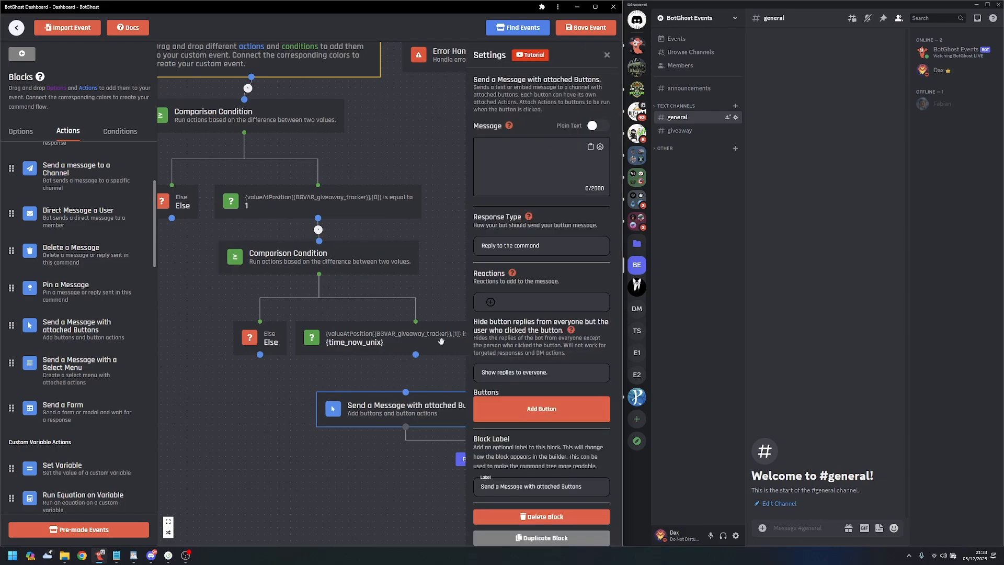
left_click(515, 170)
key("ctrl+v")
left_click_drag(425, 245, 377, 243)
left_click(407, 289)
scroll(405, 292, "up", 1)
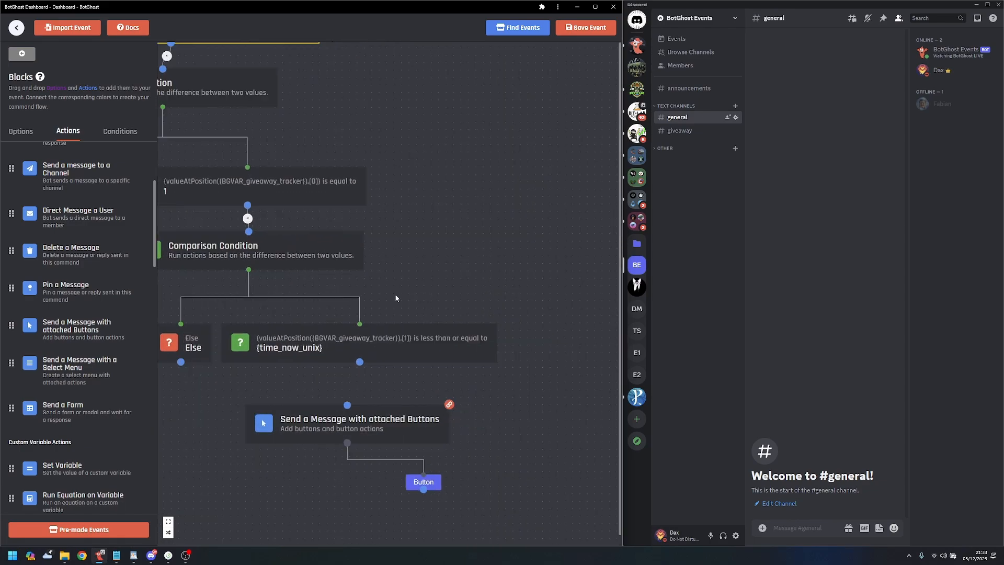
- Replace the second Comparison Condition's base value with the {time_now_unix} variable copied from its branch
left_click(369, 352)
left_click_drag(523, 140, 477, 141)
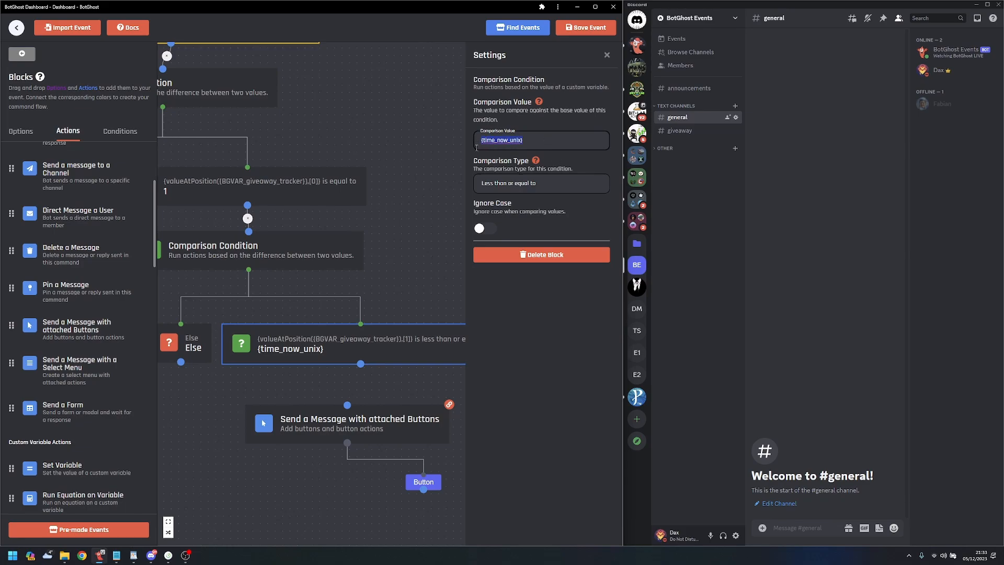
left_click(269, 256)
double_click(514, 211)
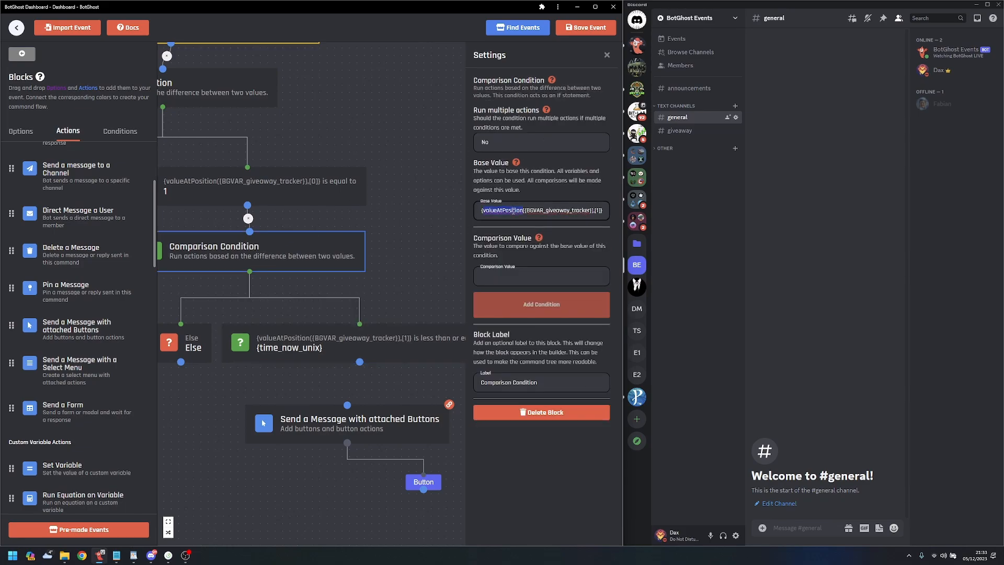
key("ctrl+v")
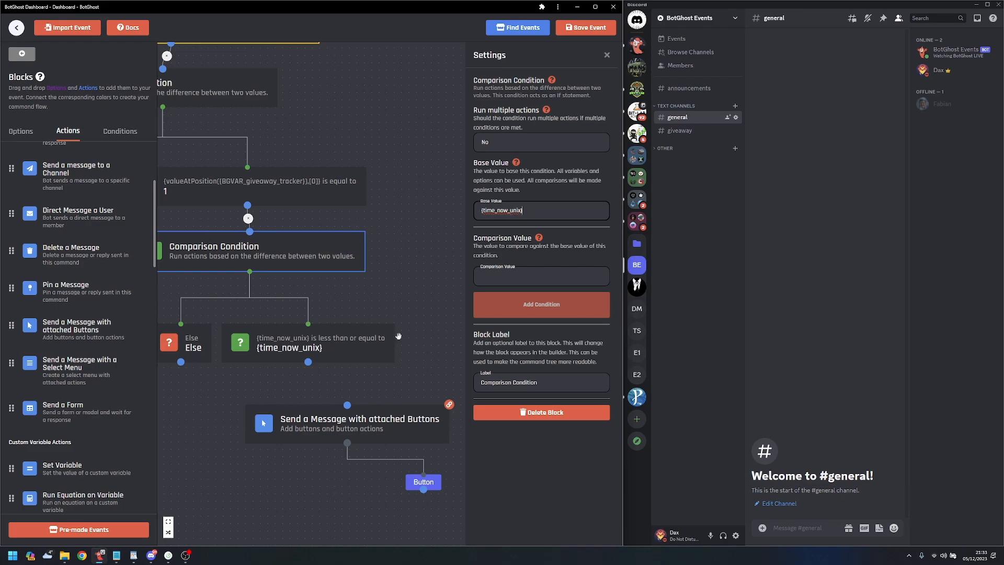
- Copy the giveaway_tracker position 1 expression from the temporary message into the branch's comparison value, replacing {time_now_unix}
left_click(399, 427)
left_click_drag(575, 156, 458, 147)
key("ctrl+c")
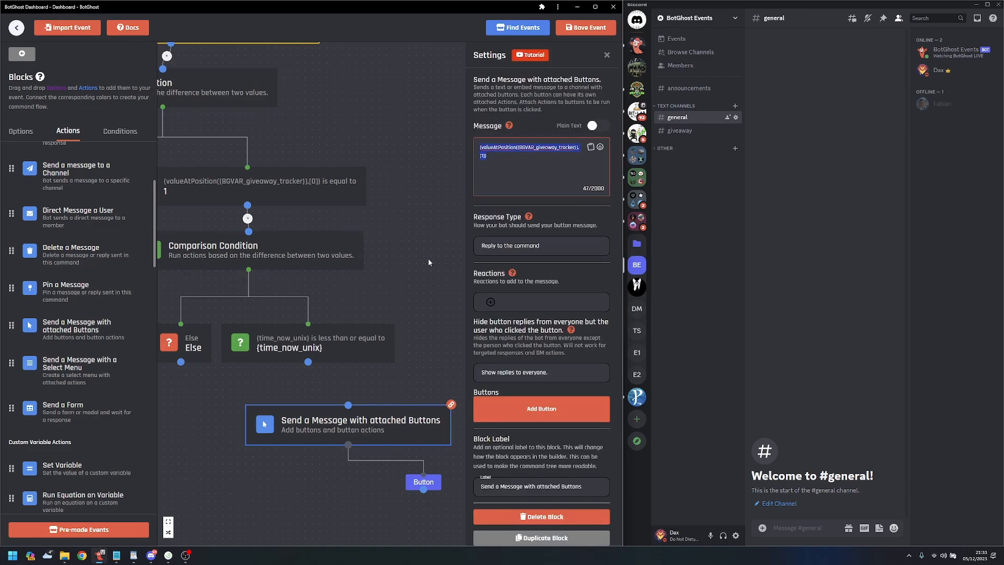
left_click(345, 336)
left_click_drag(544, 139, 475, 140)
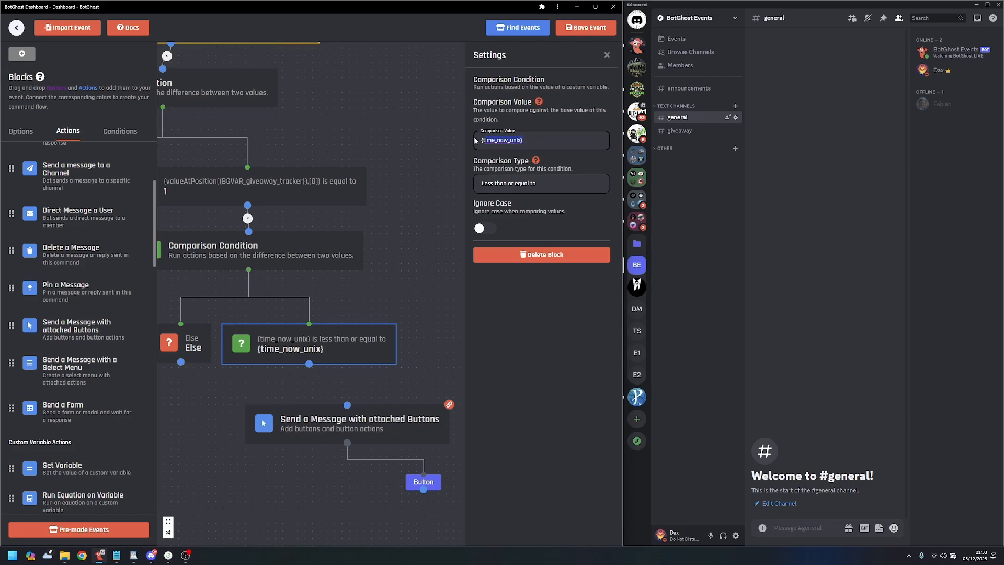
left_click(585, 142)
key("ctrl+v")
left_click(410, 297)
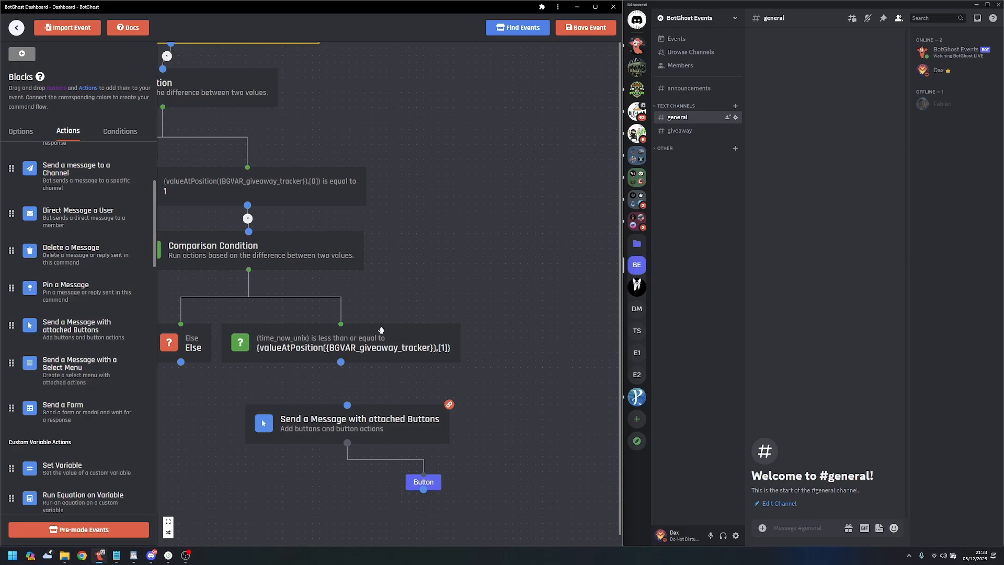
- Set the comparison type of the second condition's giveaway_tracker branch to Greater than or equal to
left_click_drag(421, 292, 465, 298)
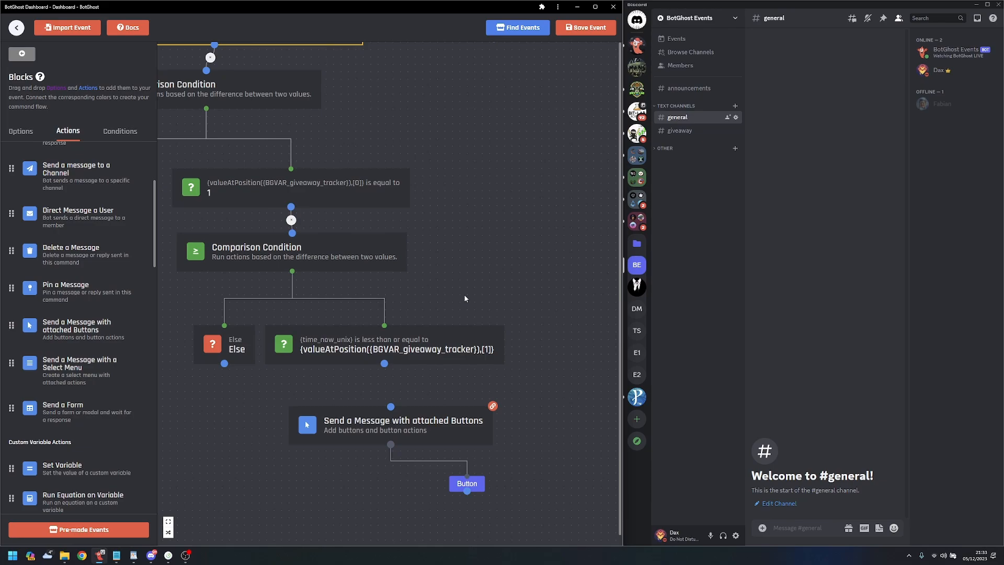
left_click(347, 252)
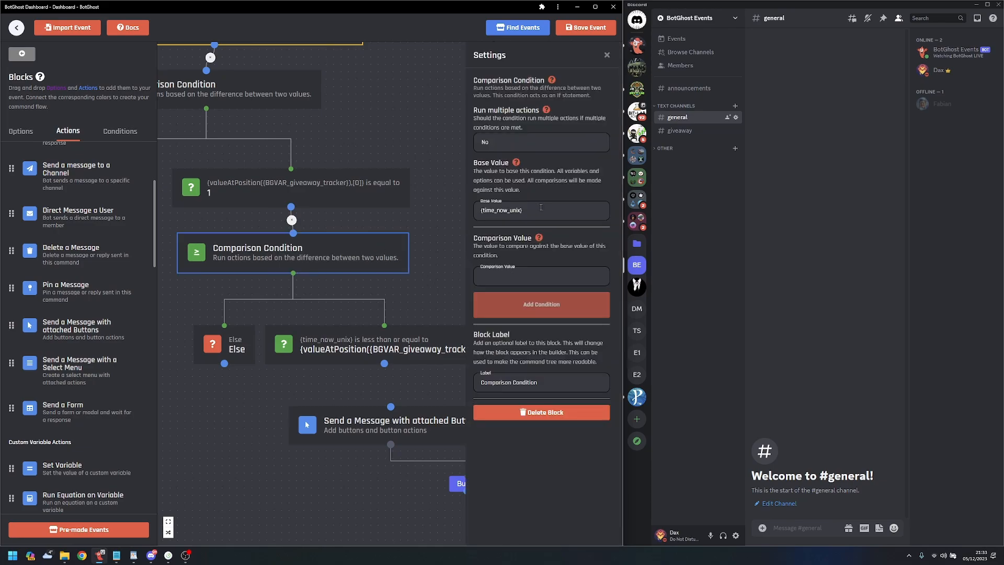
left_click(397, 339)
left_click(532, 183)
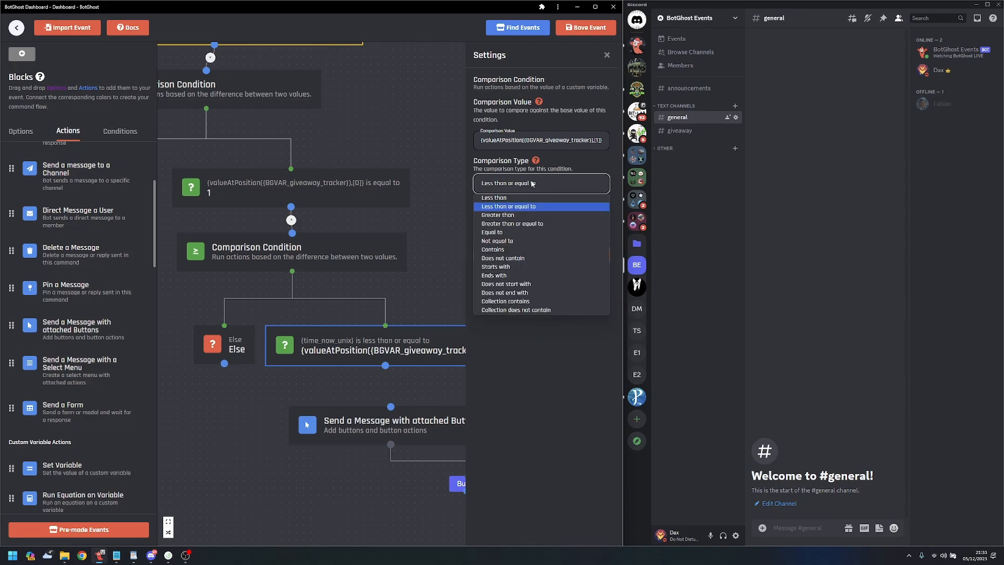
left_click(524, 223)
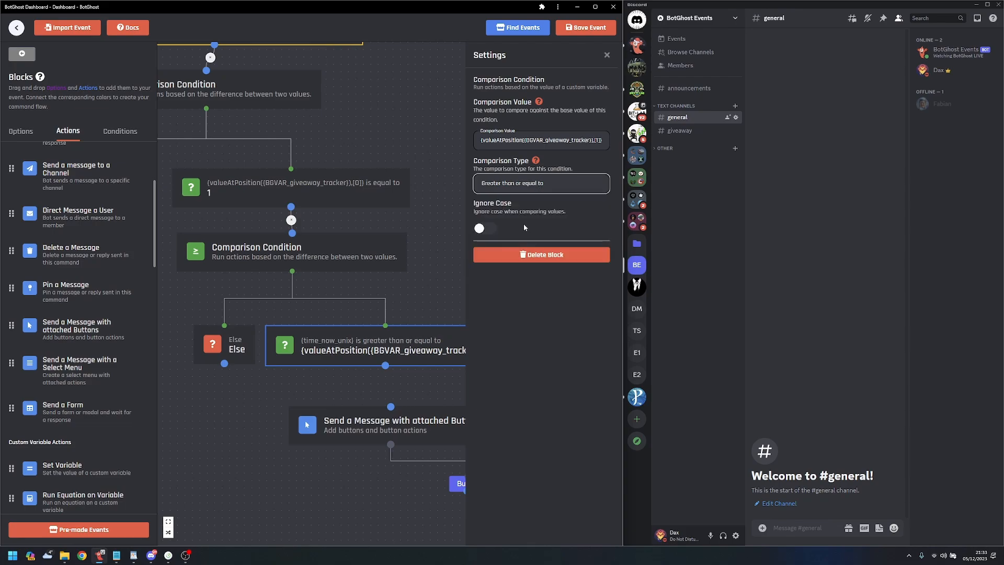
left_click(435, 283)
left_click_drag(472, 287, 446, 284)
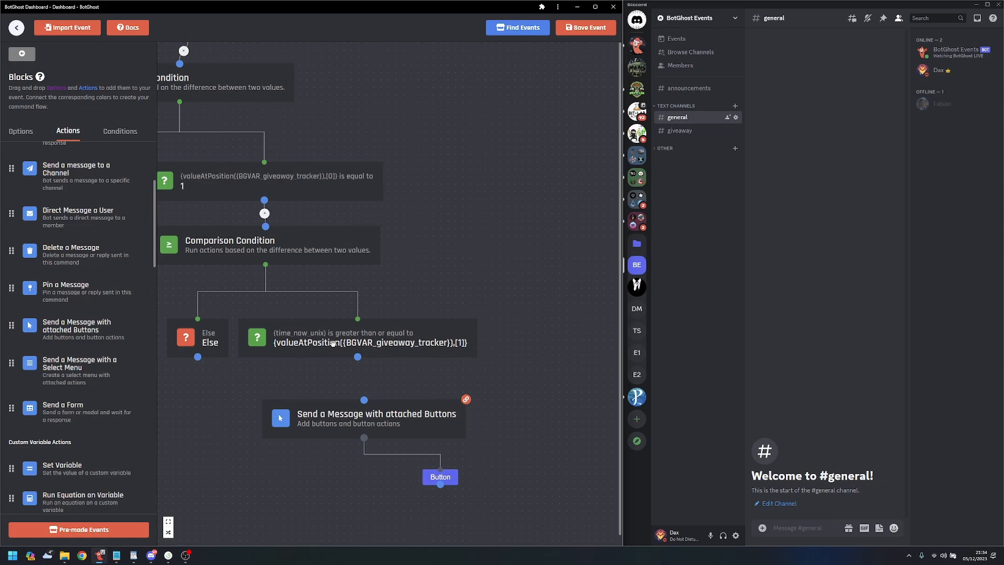
left_click_drag(448, 256, 525, 294)
scroll(565, 277, "down", 2)
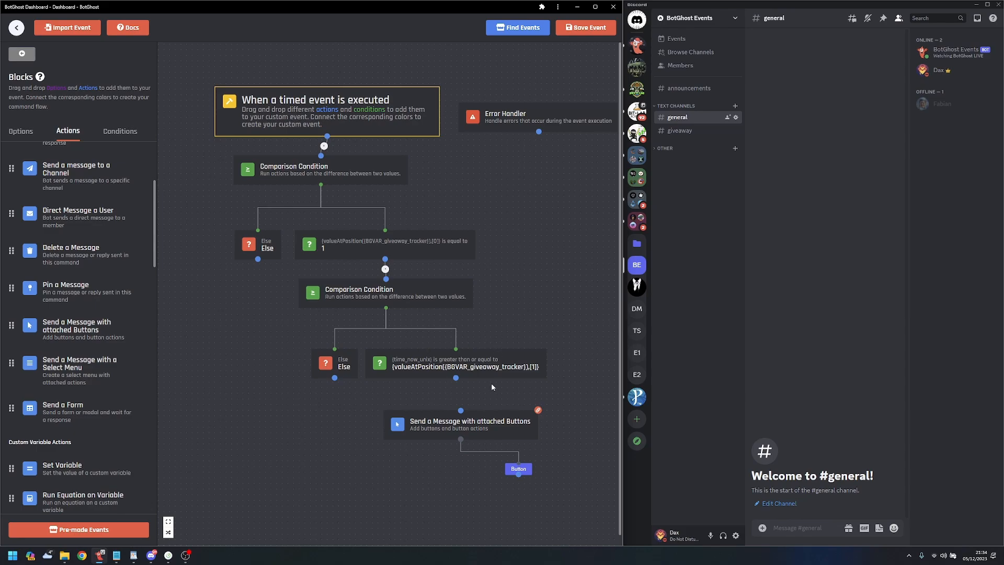
left_click_drag(488, 388, 464, 333)
scroll(446, 340, "up", 1)
scroll(441, 347, "up", 1)
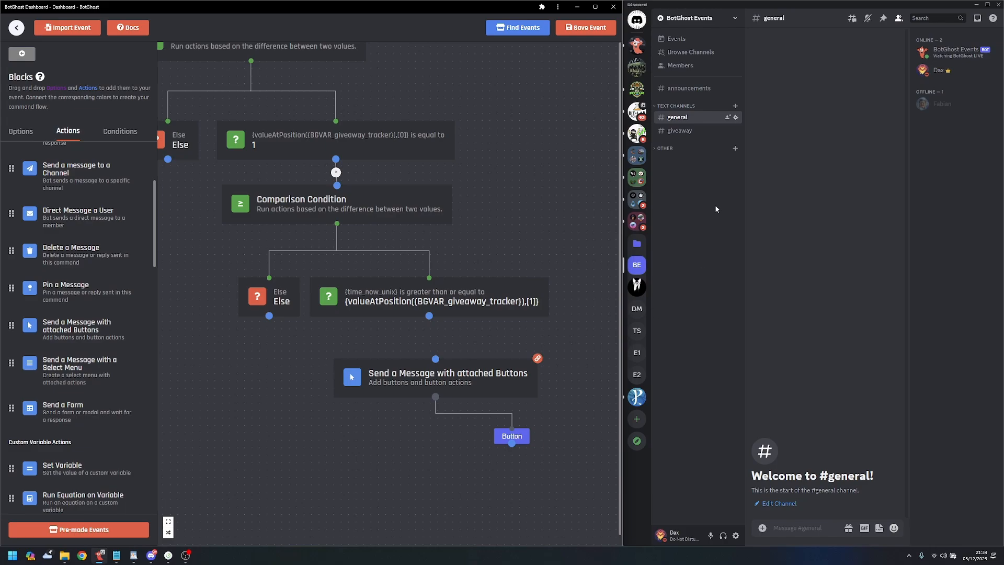
- Review the requirements for announcing and randomly choosing the winner in the Discord server's giveaway channel
left_click(680, 131)
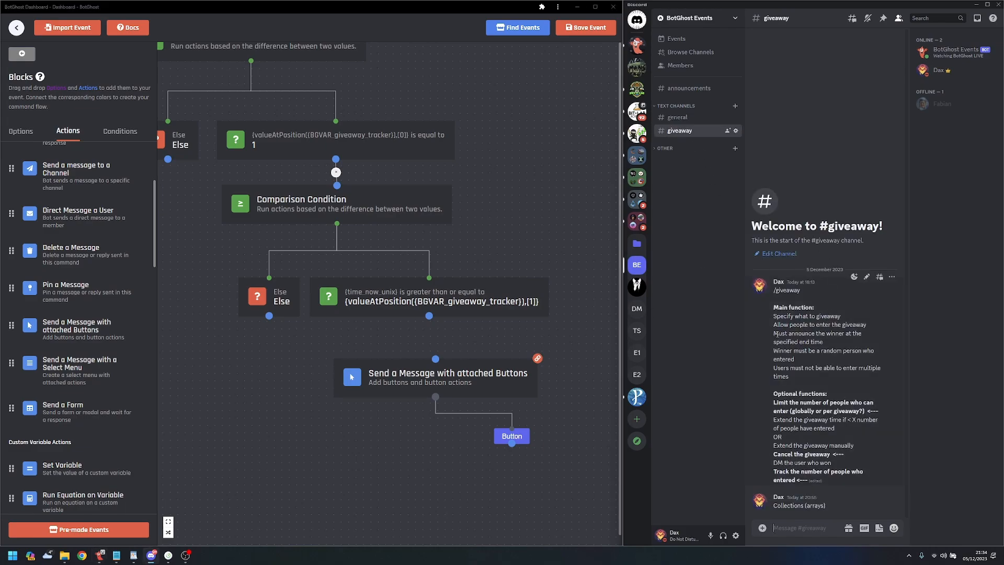
left_click_drag(778, 334, 858, 342)
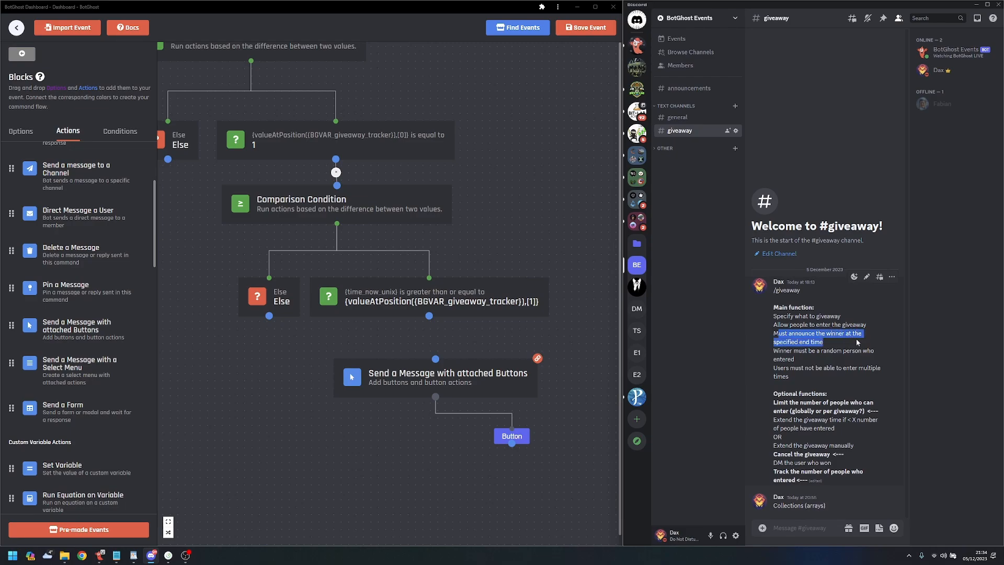
left_click(803, 360)
left_click_drag(778, 352, 852, 356)
left_click(845, 363)
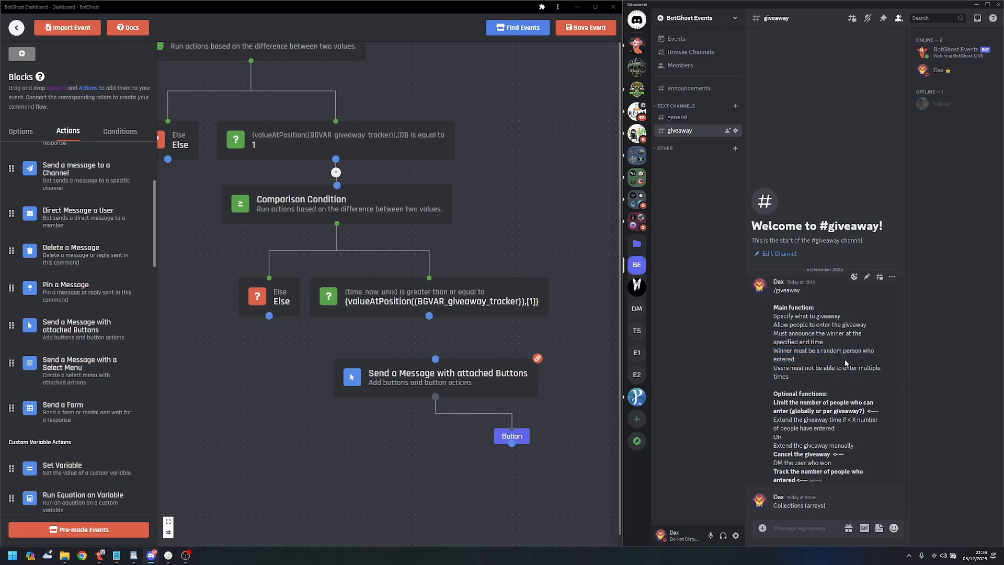
left_click(573, 310)
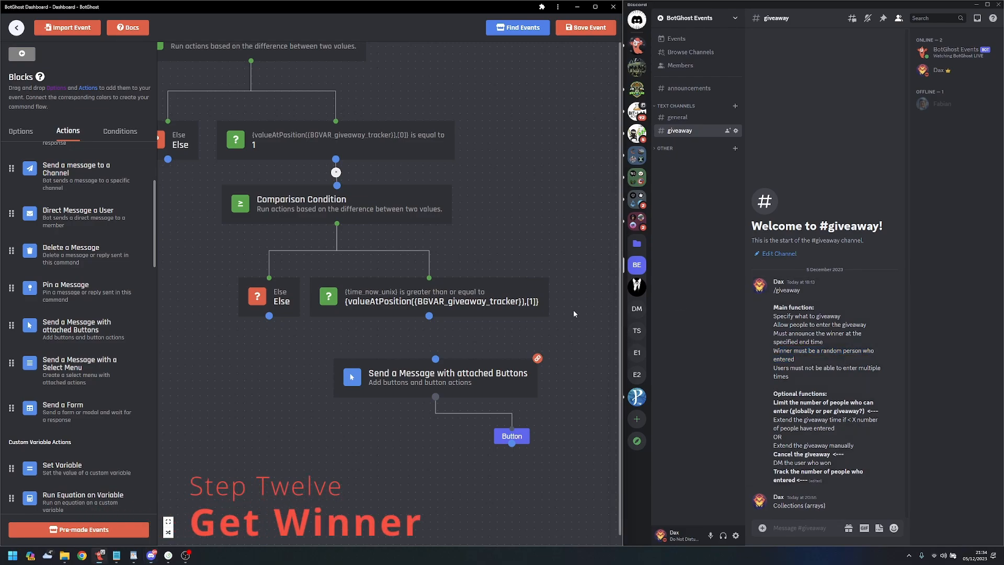
- Delete the temporary Send a Message with attached Buttons block from the event flow
left_click(517, 382)
key("Delete")
left_click_drag(399, 435, 337, 412)
scroll(347, 417, "down", 2)
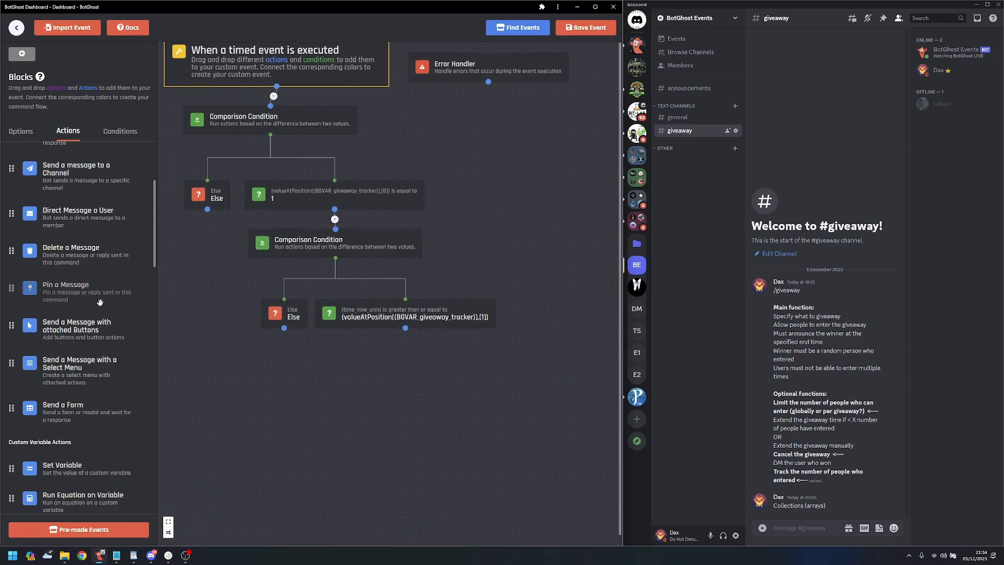
scroll(99, 312, "up", 2)
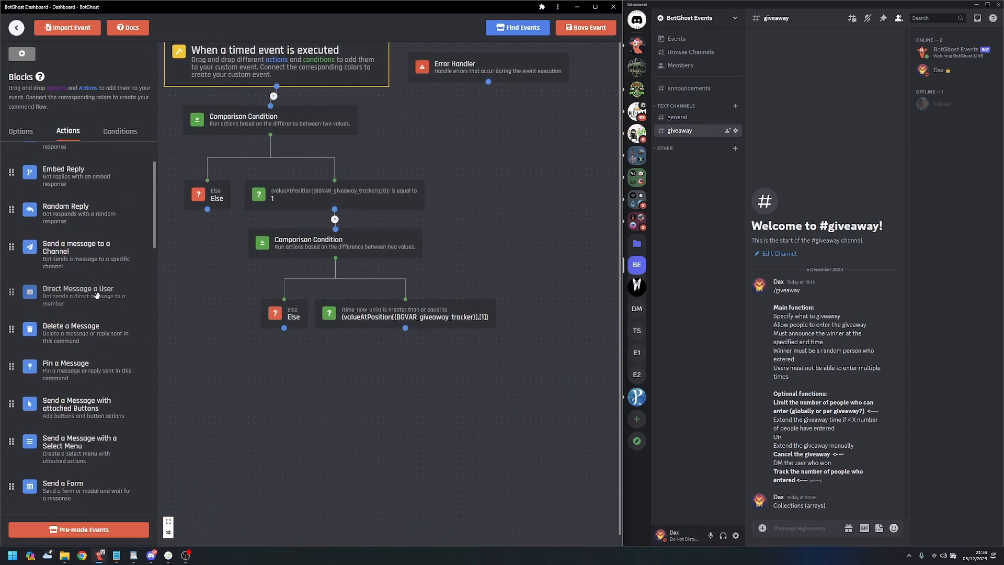
- Add a Send a message to a Channel block connected to the "greater than or equal to" branch and open Discord's announcements channel
mouse_move(75, 254)
left_mouse_down()
mouse_move(347, 384)
mouse_move(370, 373)
left_mouse_up()
left_click_drag(405, 328, 395, 357)
left_click_drag(401, 362, 437, 369)
left_click_drag(402, 438, 382, 444)
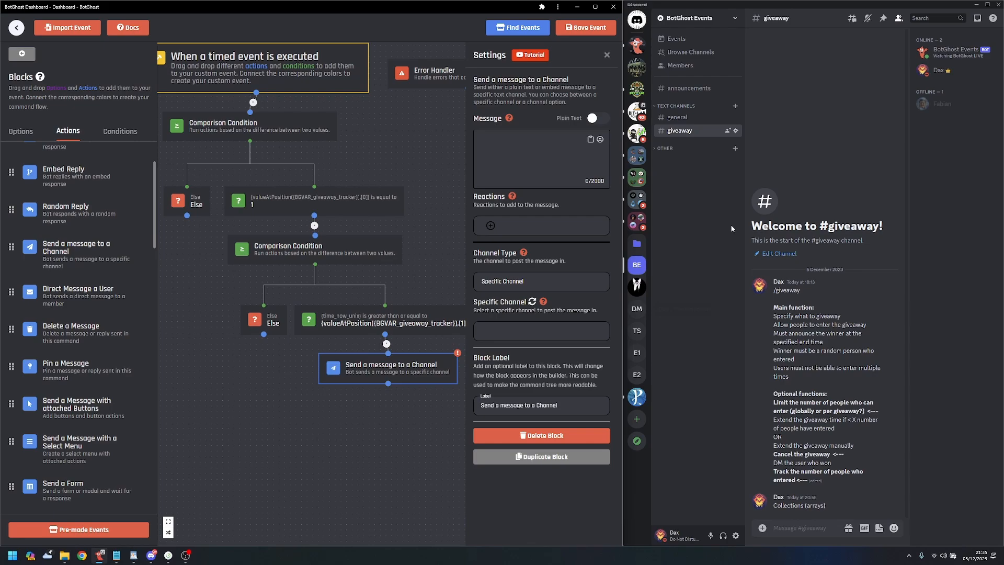
left_click(689, 88)
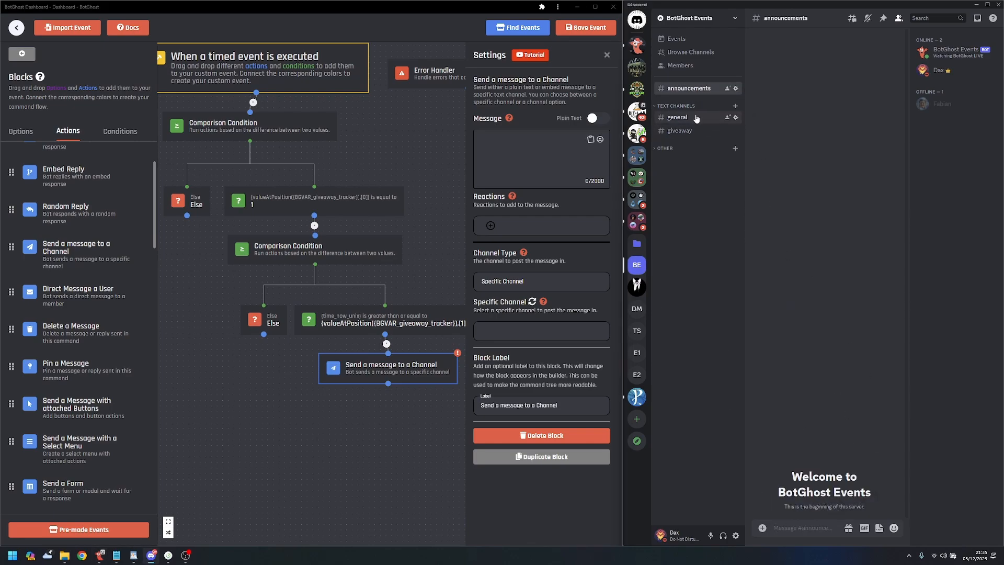
- Set the Send a message to a Channel block's specific channel to #announcements
left_click(680, 117)
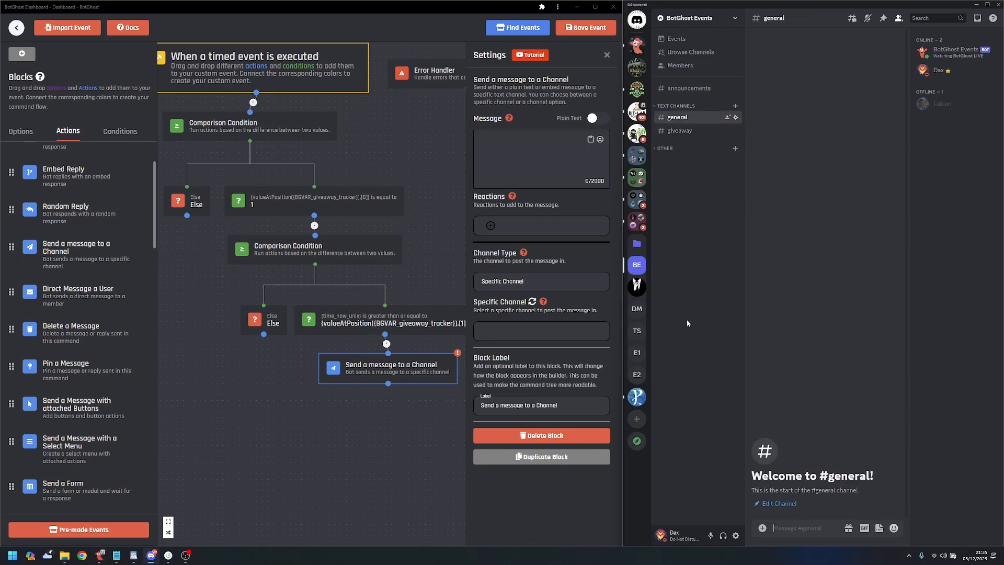
left_click(680, 130)
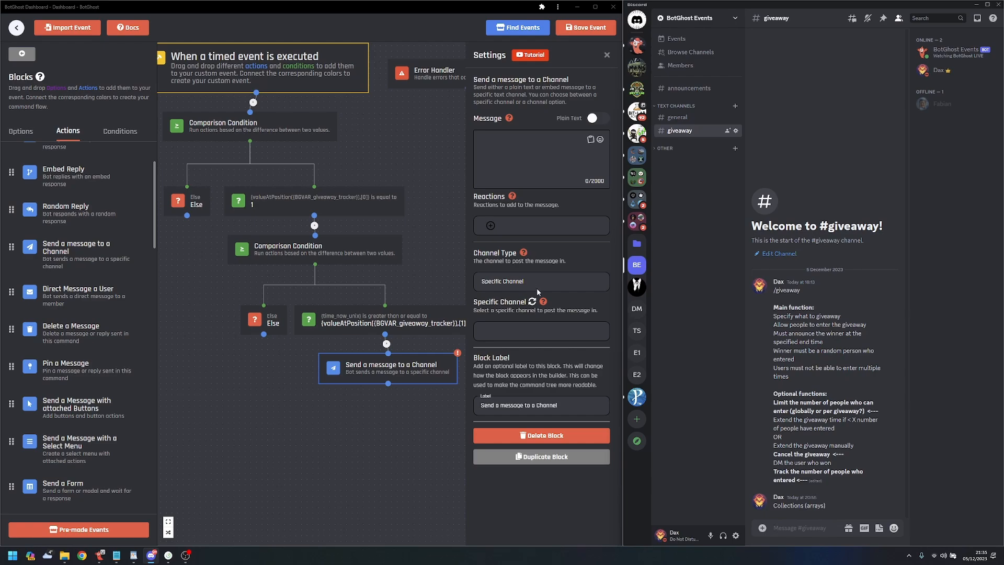
left_click(531, 319)
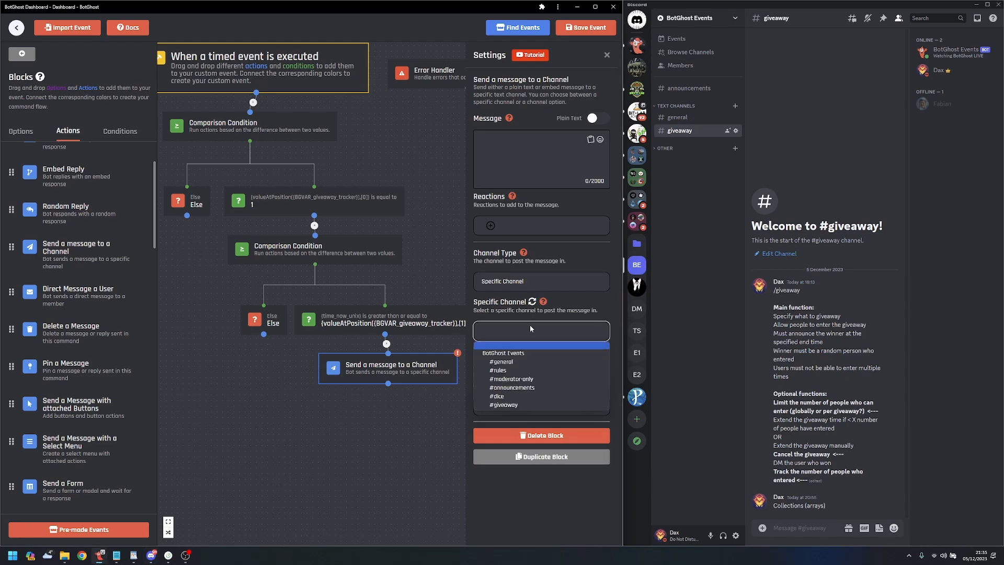
left_click(539, 386)
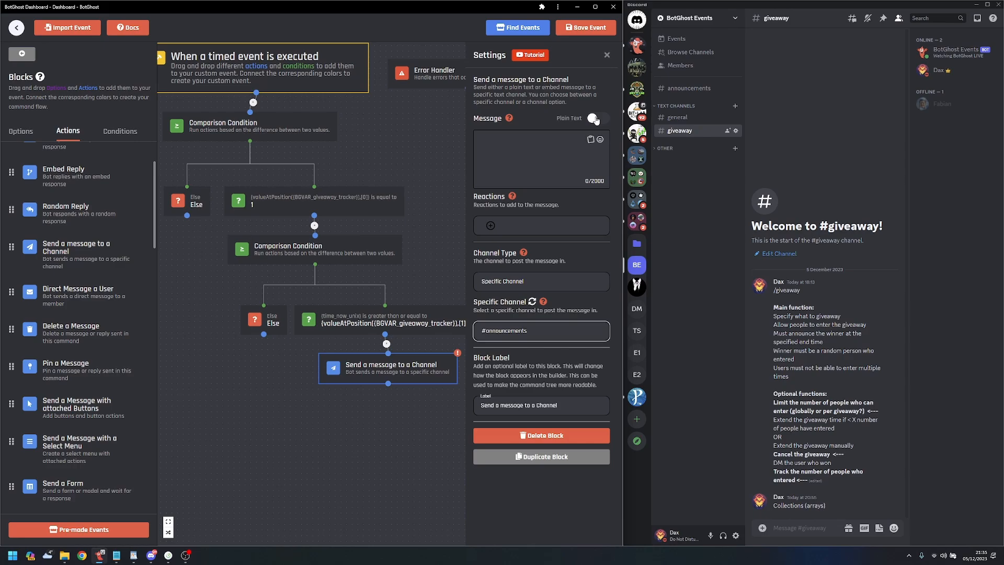
- Write the block's message as "Congrats, X has won the giveaway!"
left_click(544, 140)
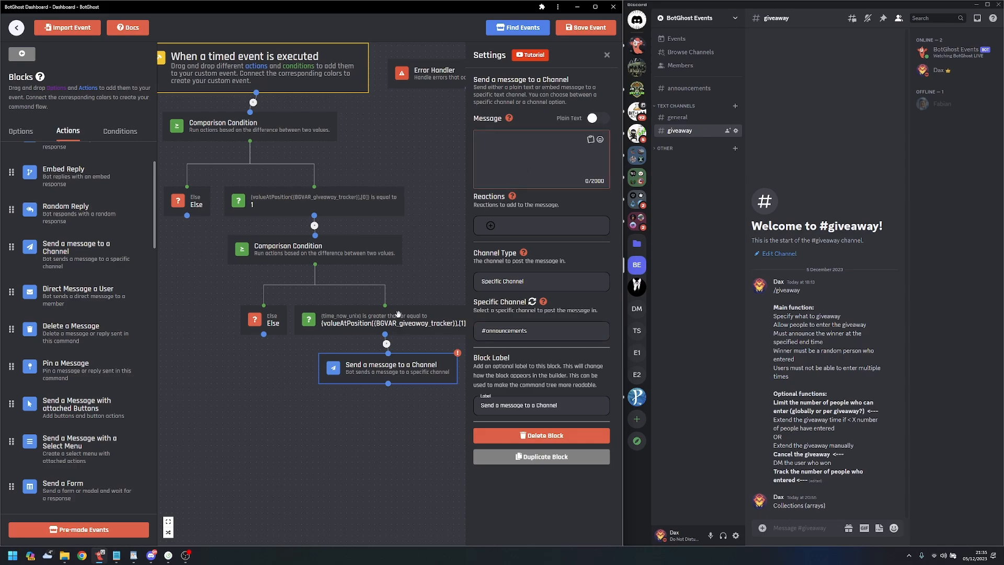
scroll(398, 300, "up", 1)
scroll(397, 302, "down", 2)
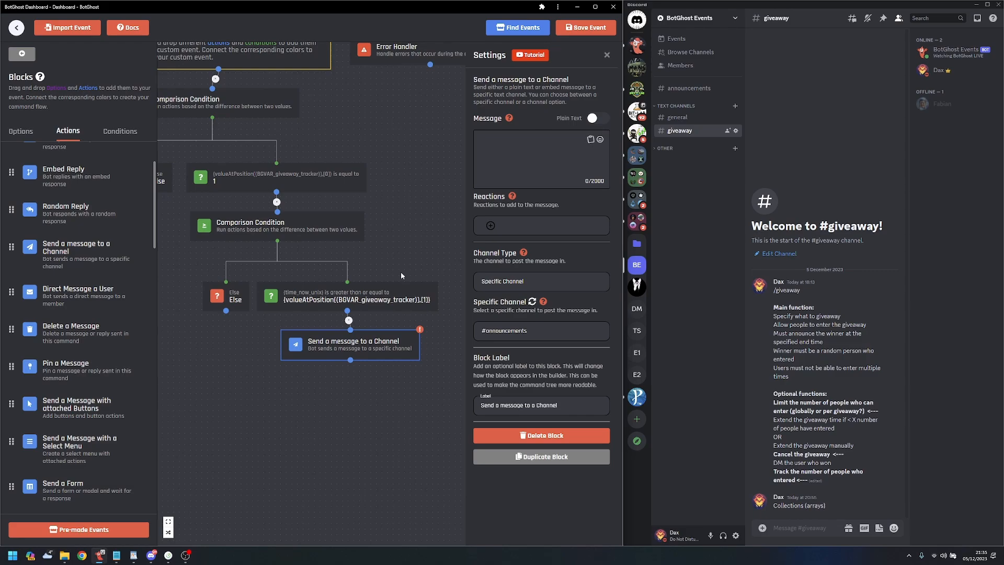
left_click(505, 170)
type("x")
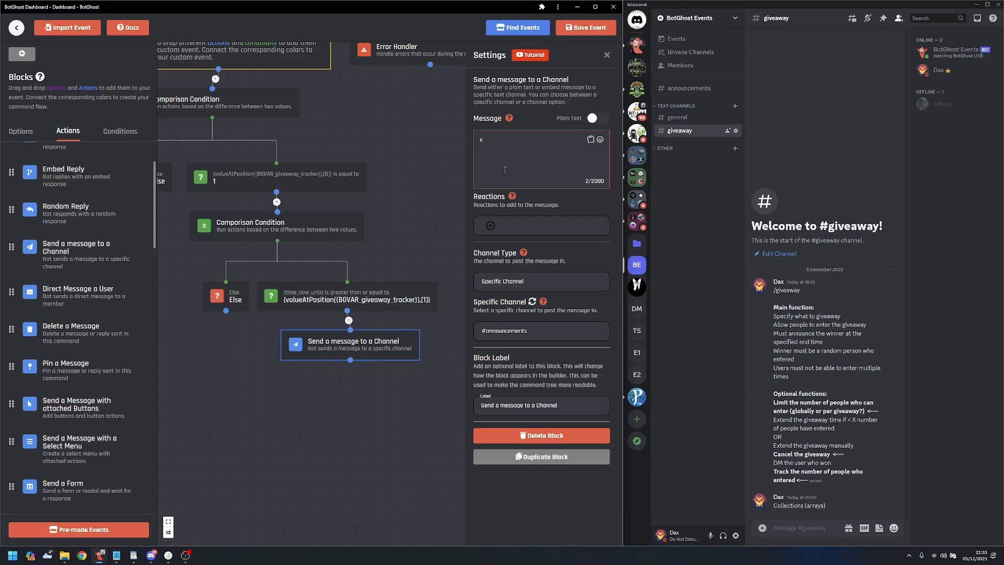
type(" has won t")
type("he giveaway")
type("Congra")
type("ts,")
left_click(564, 139)
- Align the Send a message to a Channel block directly beneath the "greater than or equal to" branch
left_click_drag(381, 346, 378, 356)
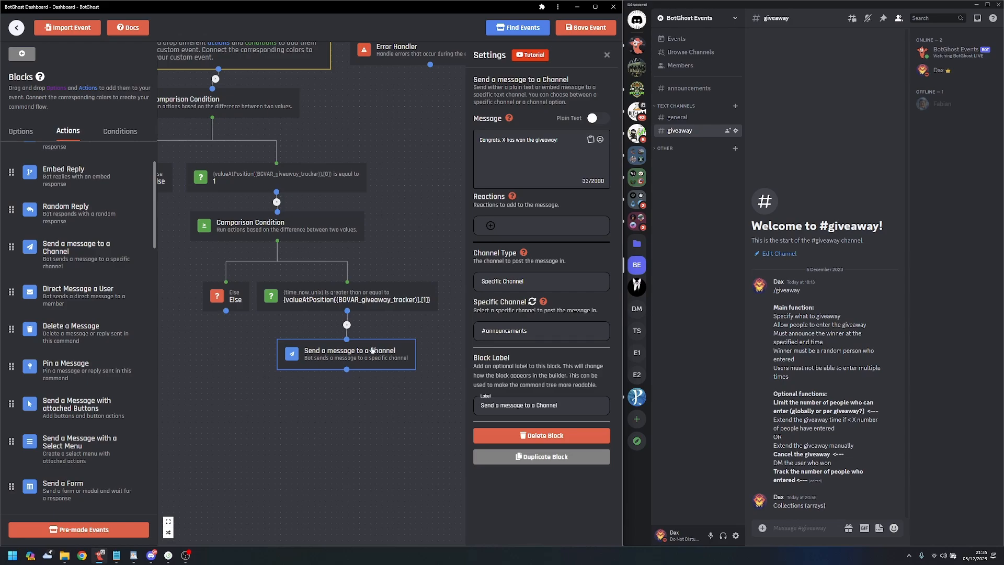
left_click_drag(288, 393, 312, 353)
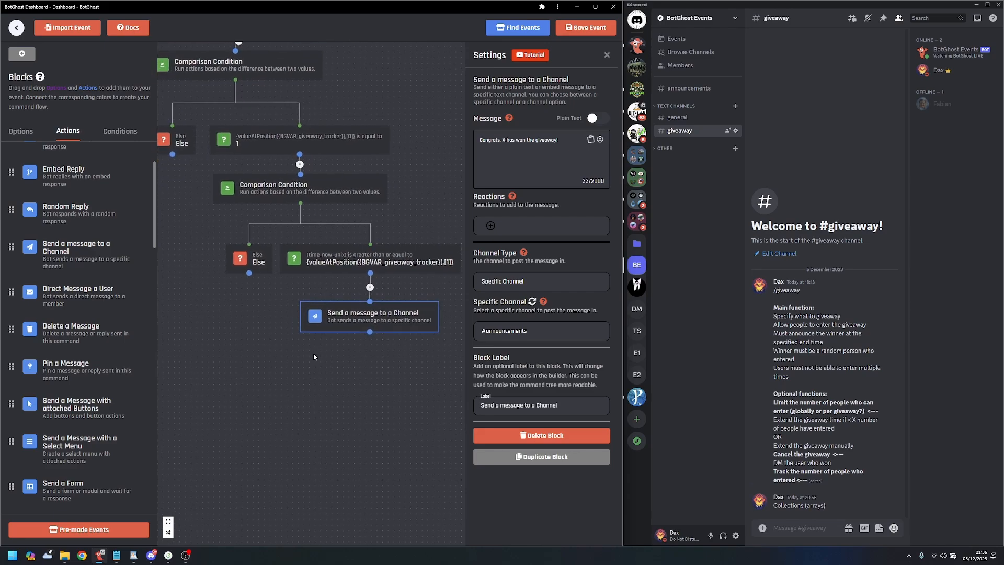
scroll(351, 361, "down", 1)
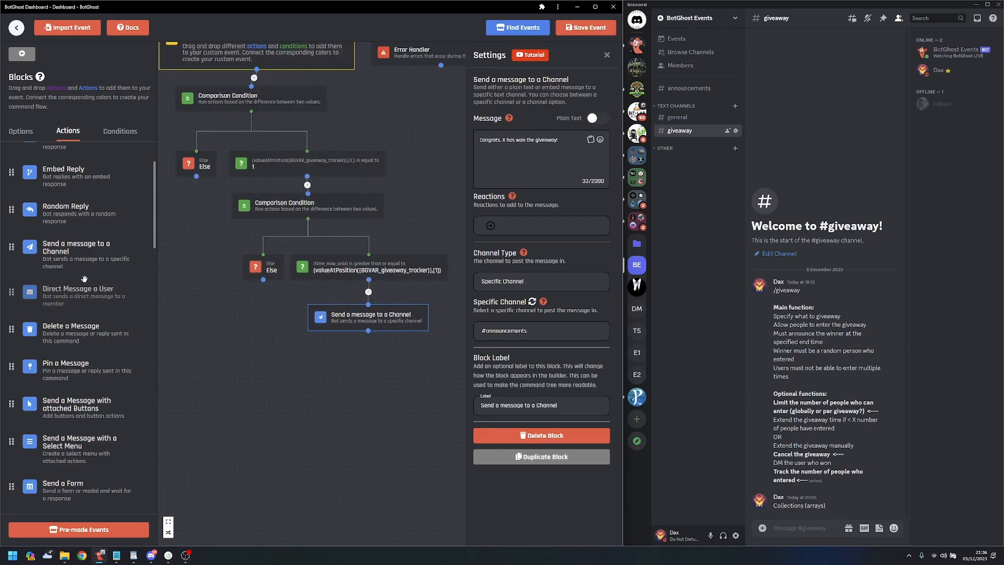
scroll(83, 271, "up", 1)
scroll(83, 272, "up", 2)
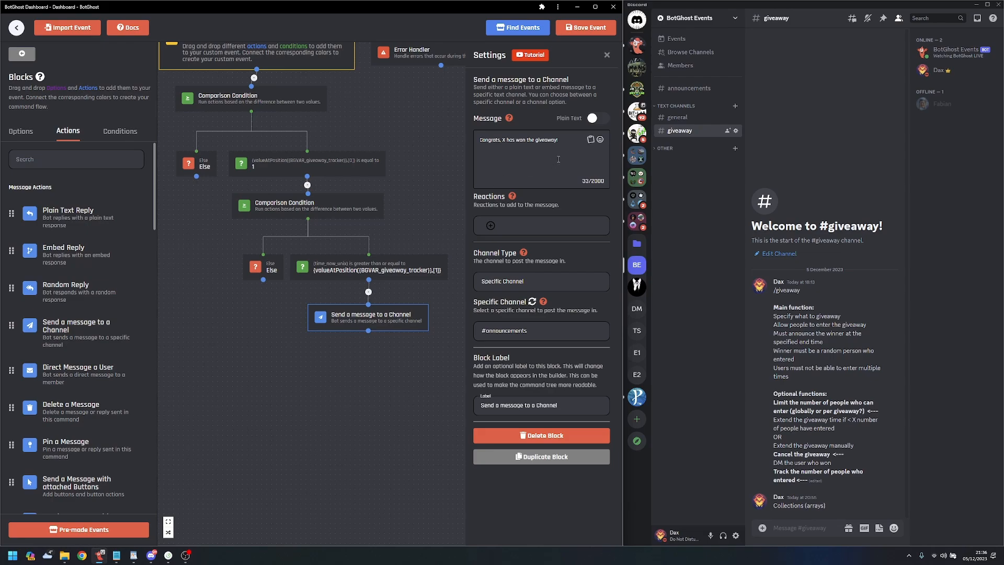
- Insert the giveaway_users (Random) variable on a new line below the congratulations text
left_click(566, 144)
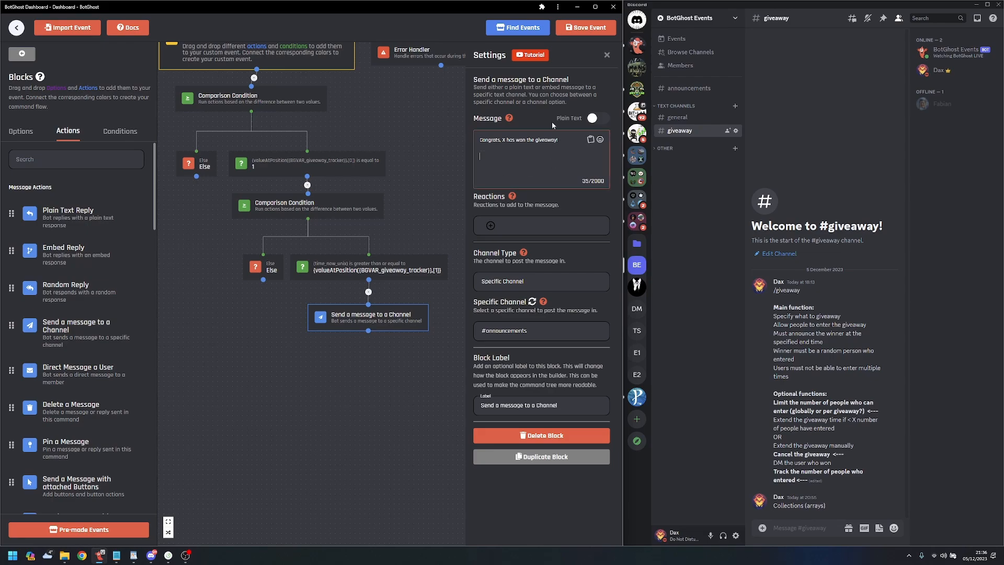
left_click(591, 139)
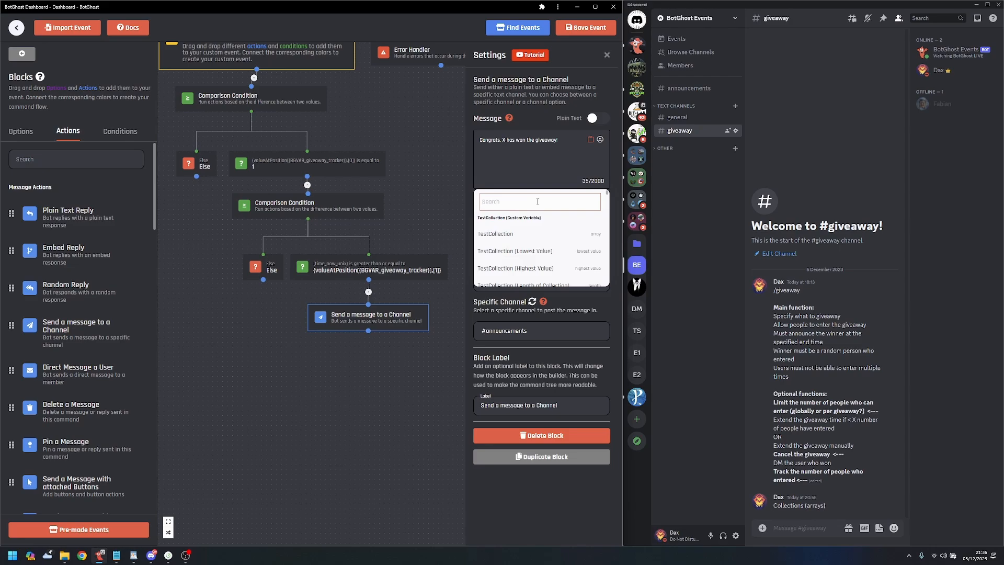
type("giveaw")
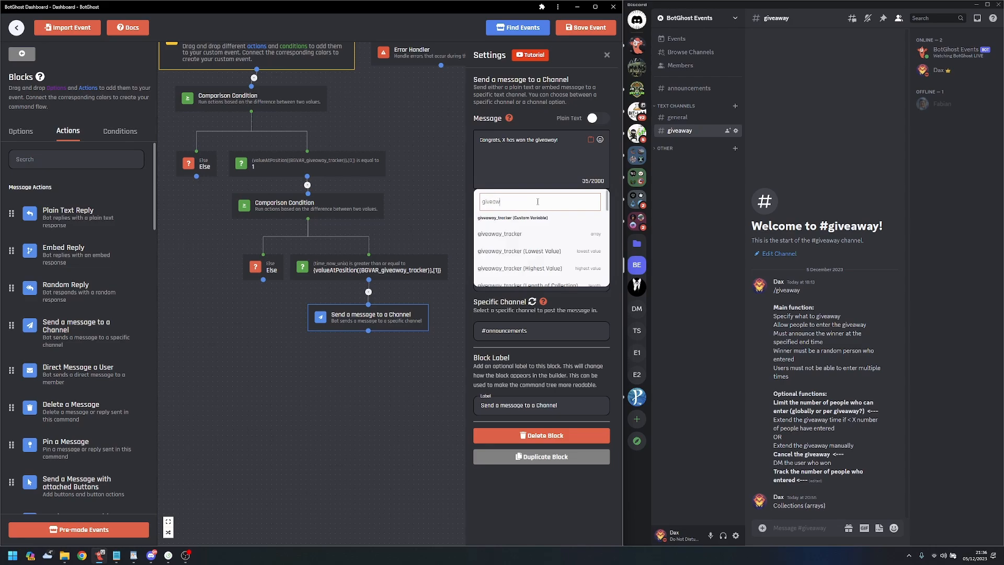
scroll(556, 256, "down", 5)
scroll(554, 251, "down", 5)
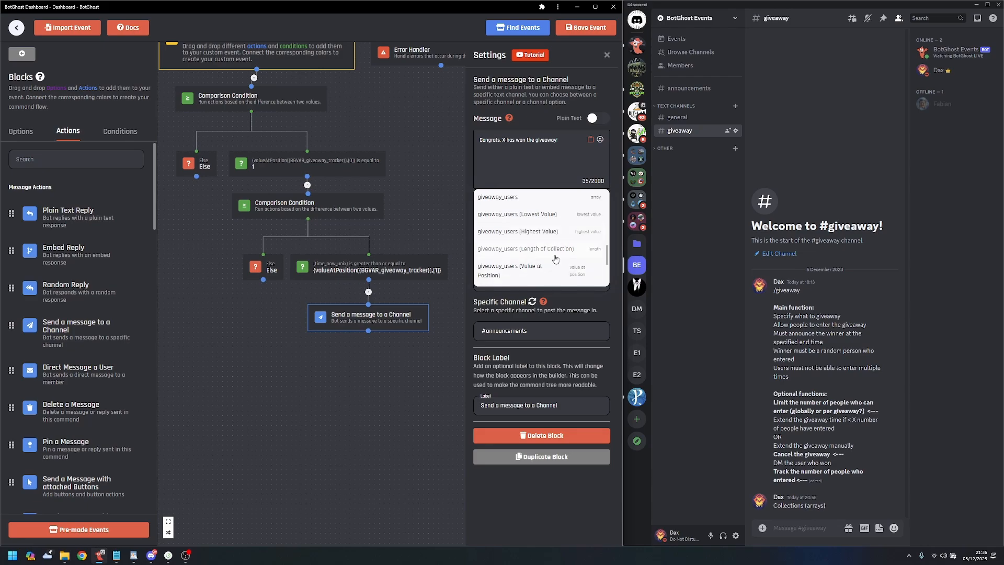
scroll(554, 243, "down", 3)
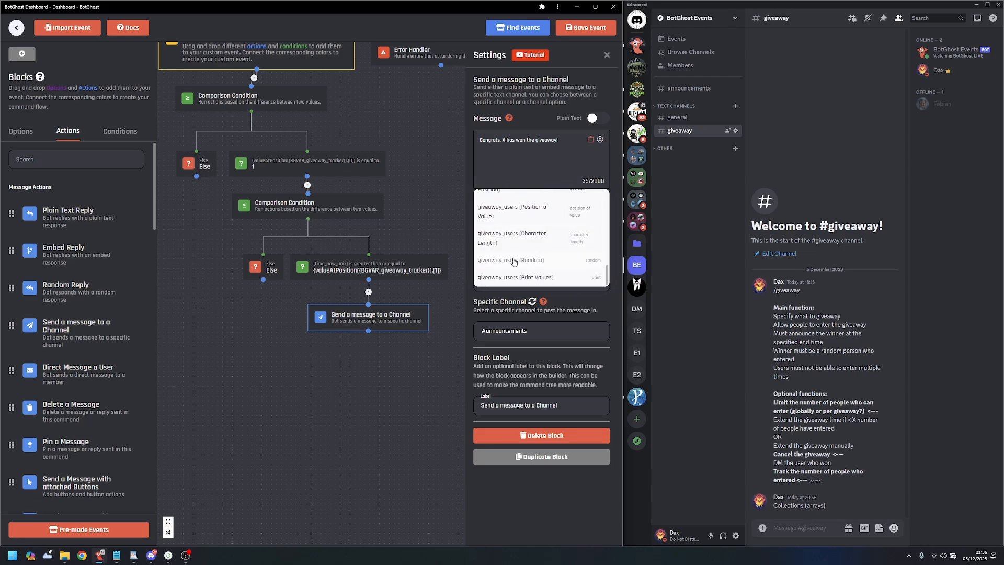
left_click(518, 260)
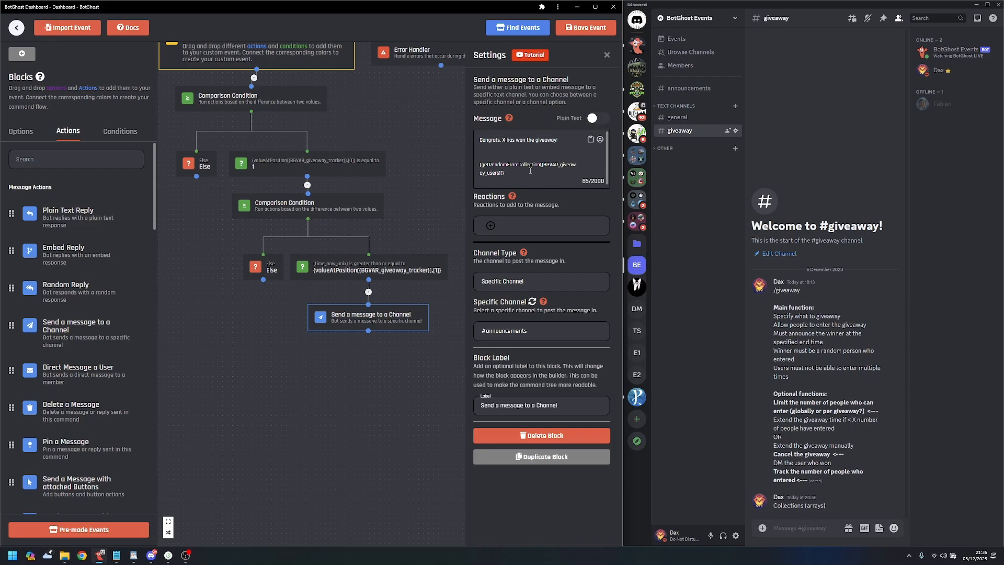
- Replace the X placeholder in the message with the getRandomFromCollection variable for giveaway_users, removing it from its separate line
left_click_drag(505, 173, 476, 167)
key("ctrl+c")
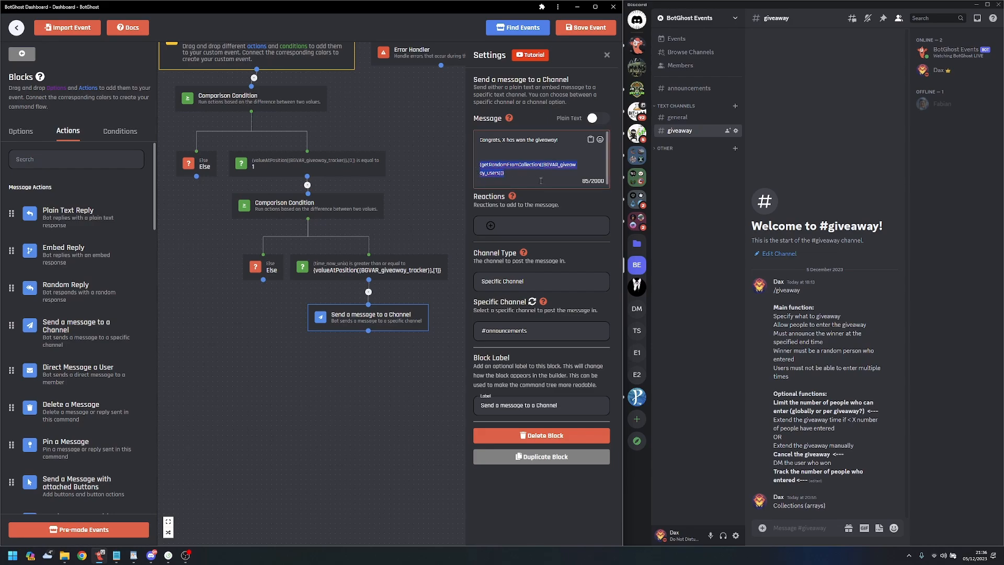
key("BackSpace")
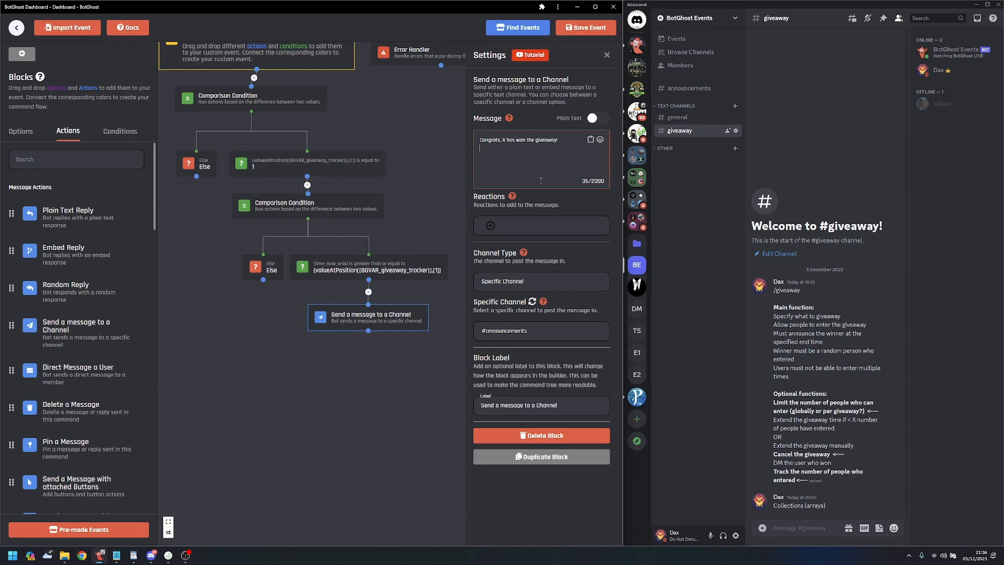
key("Up")
key("Right")
key("Right")
key("Right")
key("Right")
key("BackSpace")
key("ctrl+v")
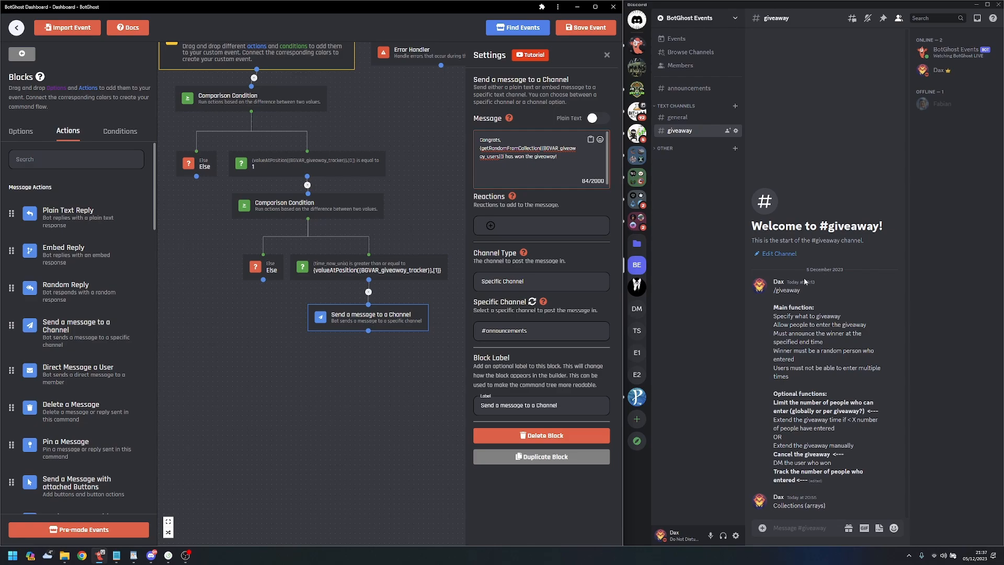
left_click(679, 117)
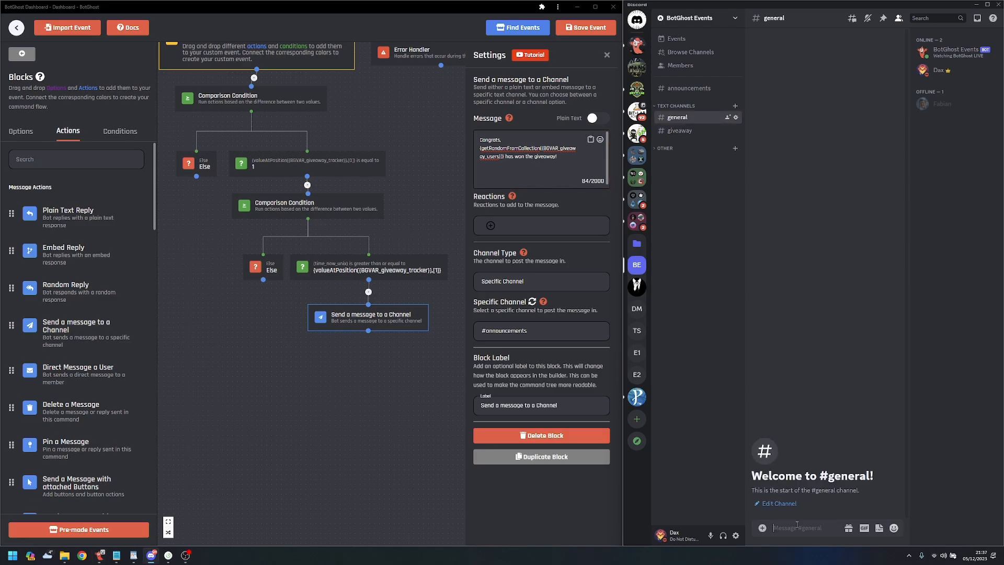
type("<@875487584375876756")
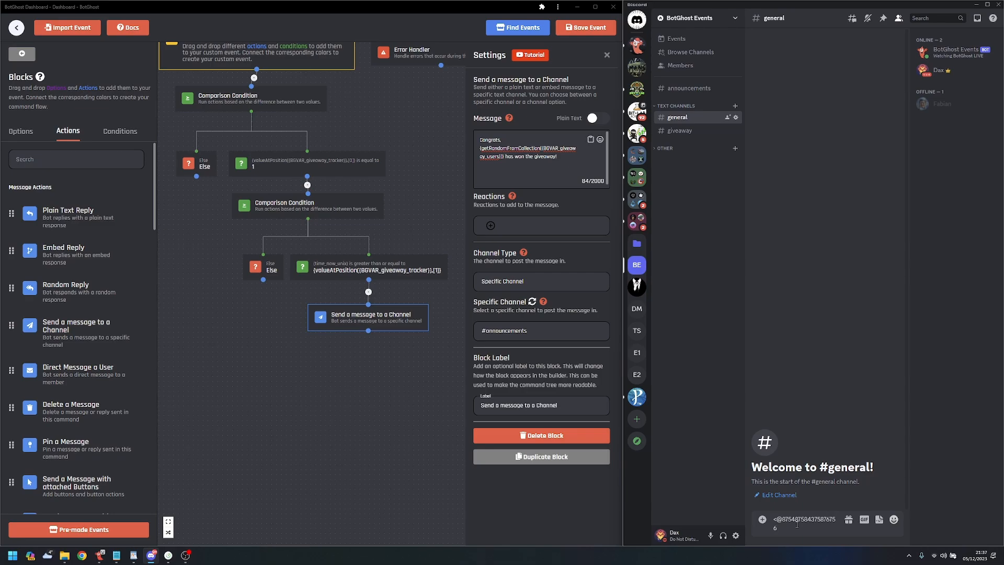
type(">")
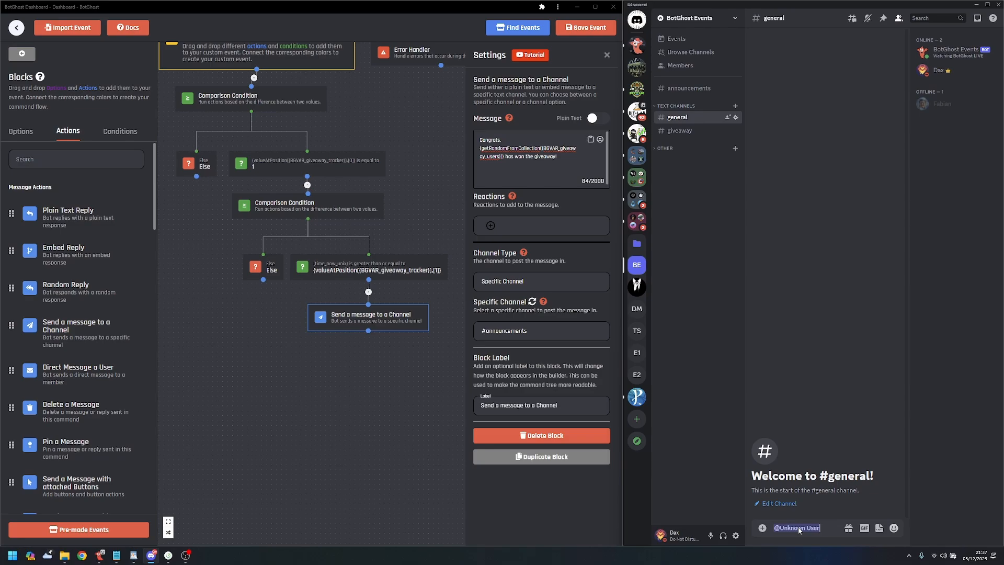
key("ctrl+a")
key("BackSpace")
- Send a test mention in the general channel by wrapping a member's copied user ID in <@ and >
right_click(936, 76)
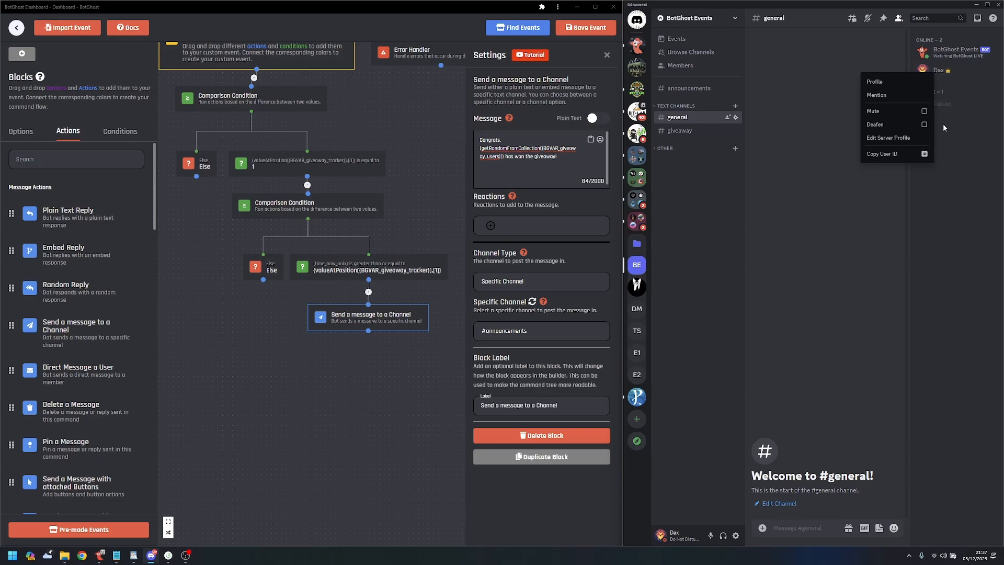
left_click(895, 164)
left_click(795, 521)
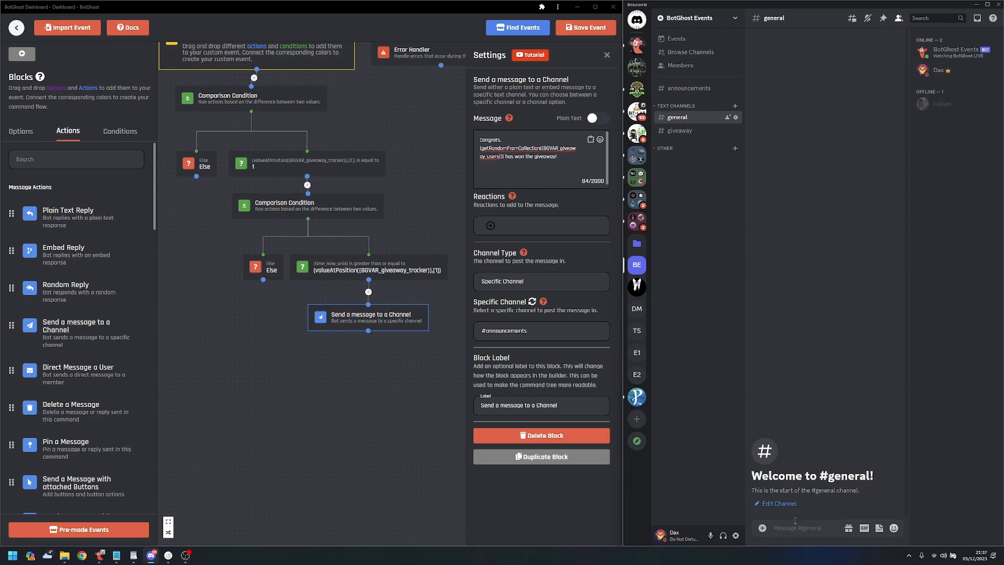
type("<@")
key("ctrl+v")
type(">")
key("Return")
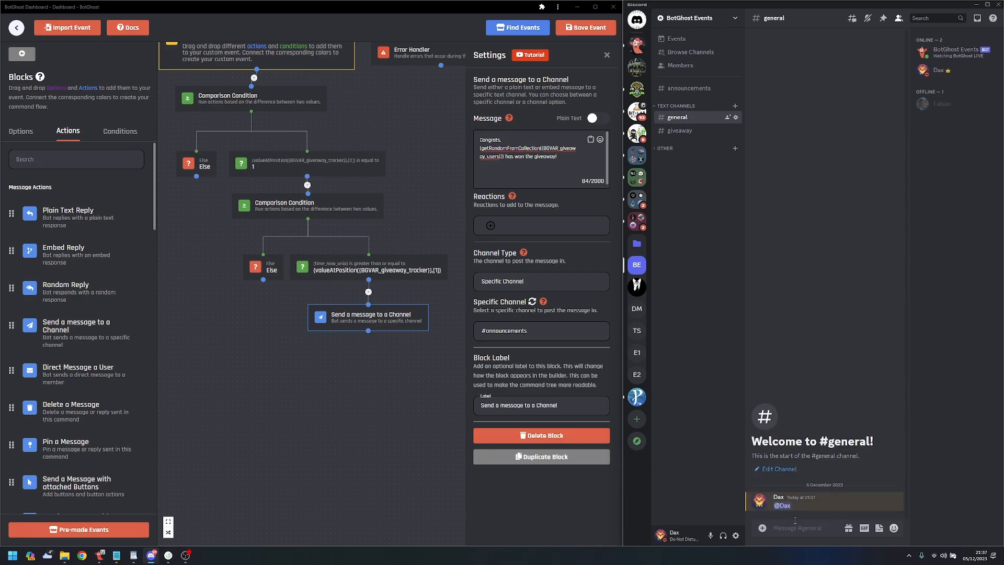
- Delete the test mention from the general channel
left_click(857, 494)
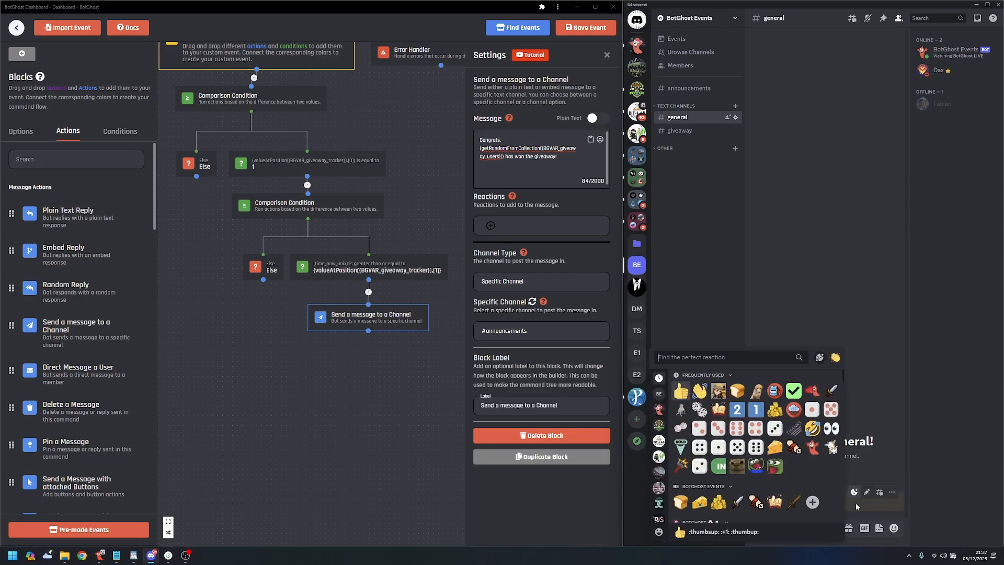
left_click(888, 501)
left_click(892, 492, "shift")
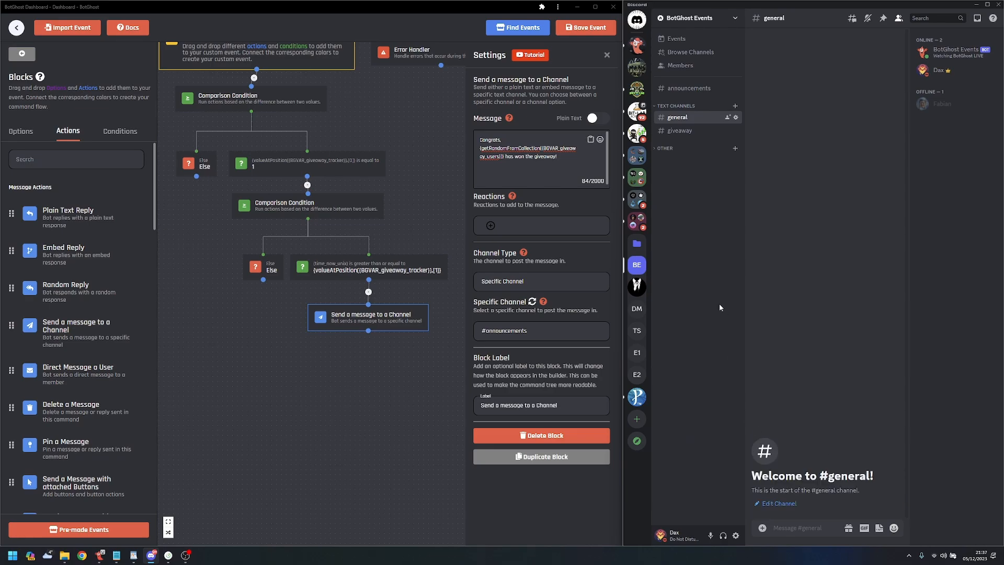
- Wrap the getRandomFromCollection variable in the BotGhost message with <@ and > so the winner is mentioned
left_click(496, 171)
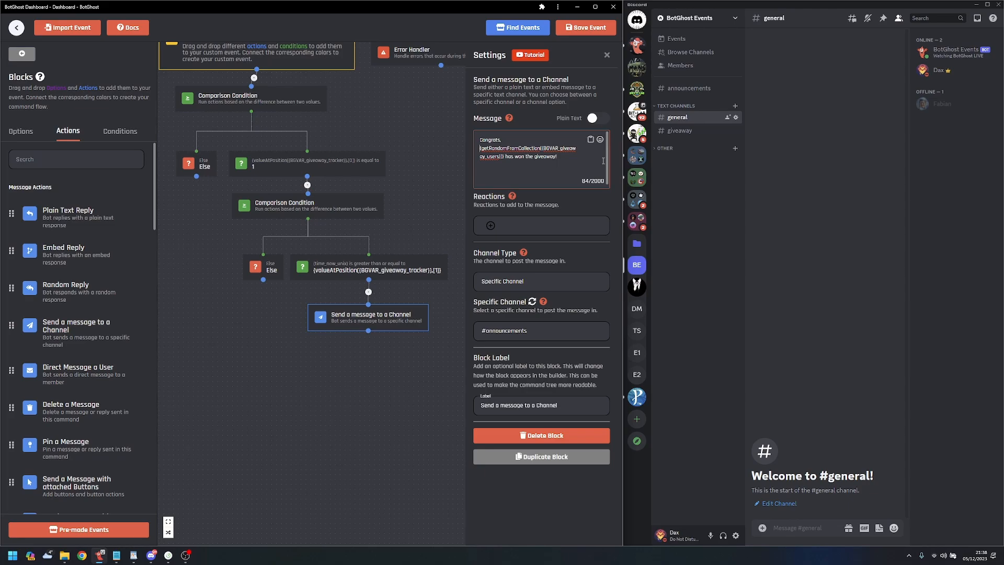
type("<")
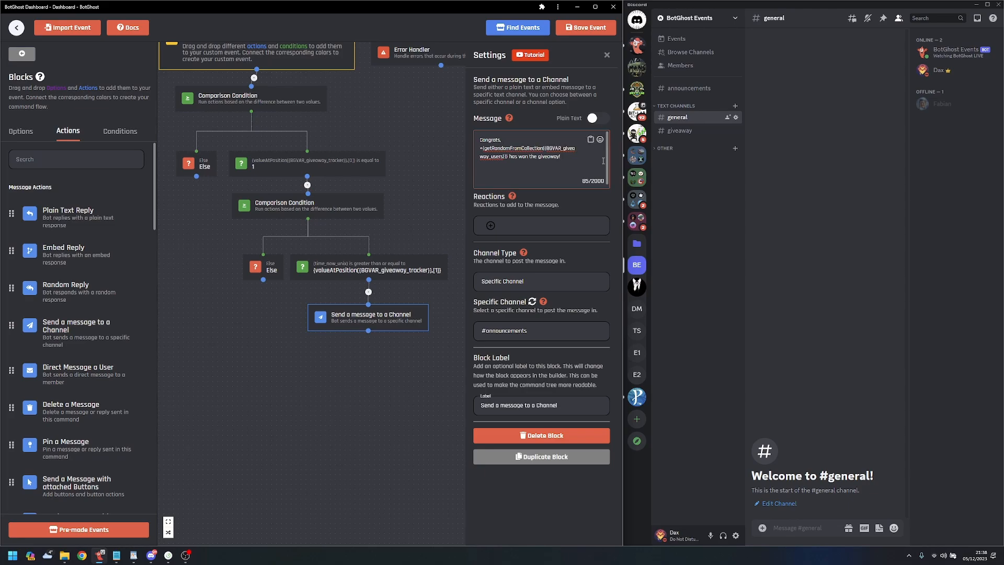
type("@")
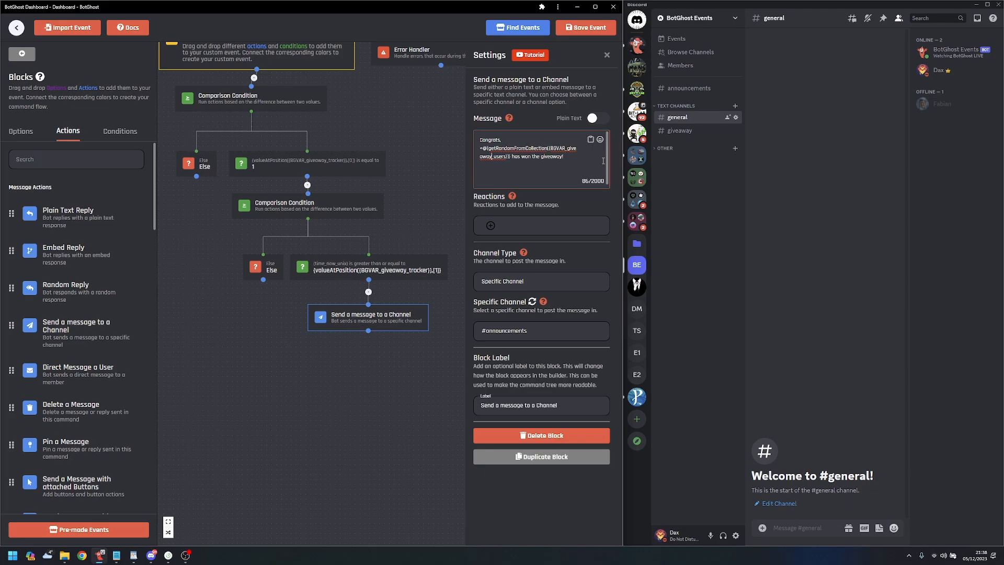
key("Right")
key("Right")
key("Right")
type(">")
- Review the whole timed event flow and reopen the settings of the Send a message to a Channel block
left_click_drag(410, 351, 376, 363)
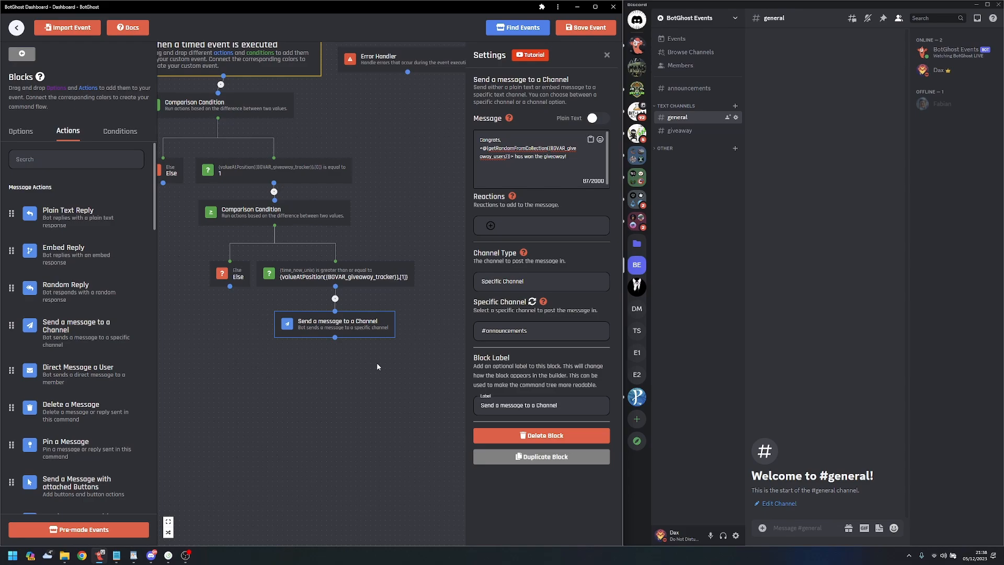
left_click(380, 229)
left_click_drag(379, 228, 443, 243)
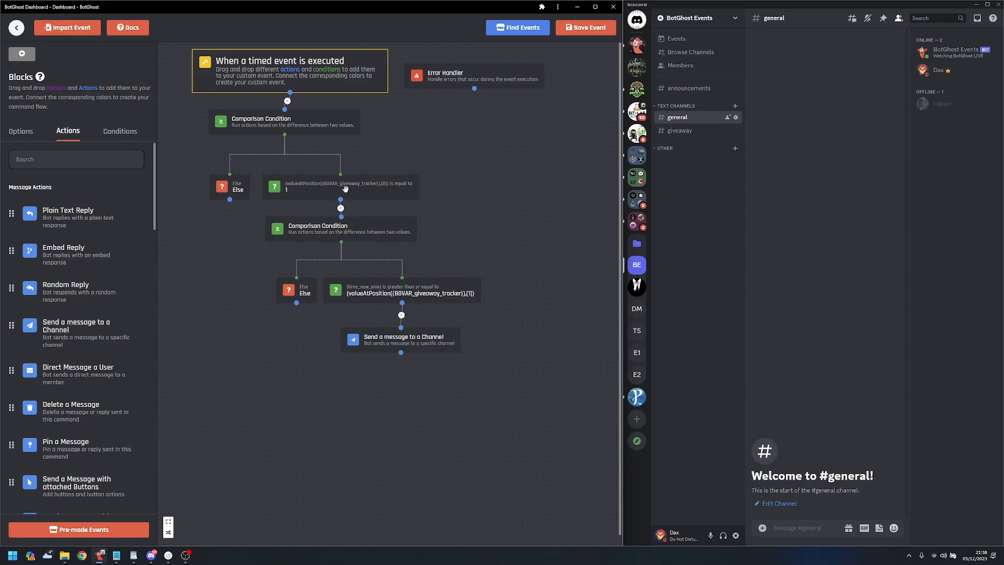
left_click(417, 342)
left_click_drag(417, 344, 418, 343)
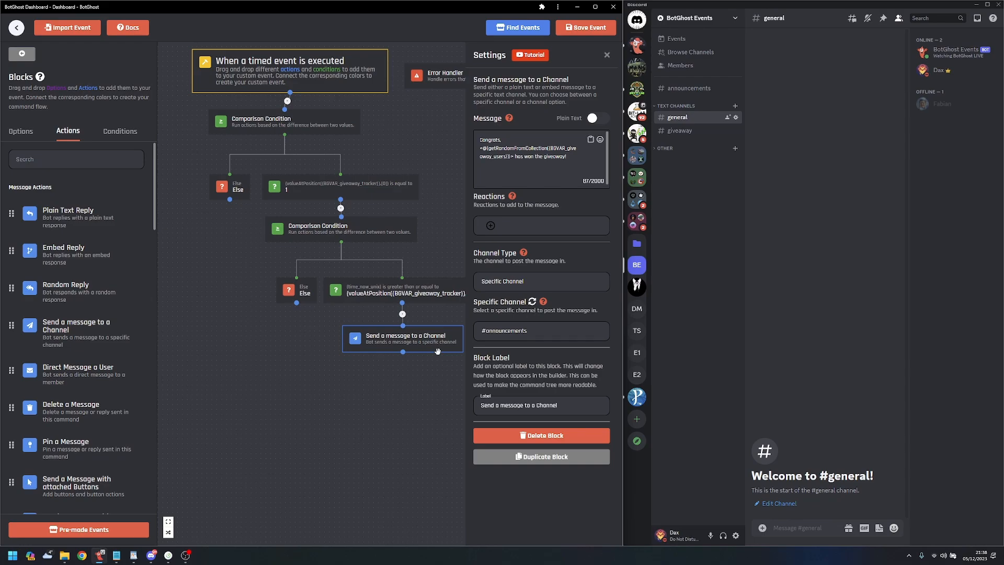
left_click_drag(415, 383, 387, 362)
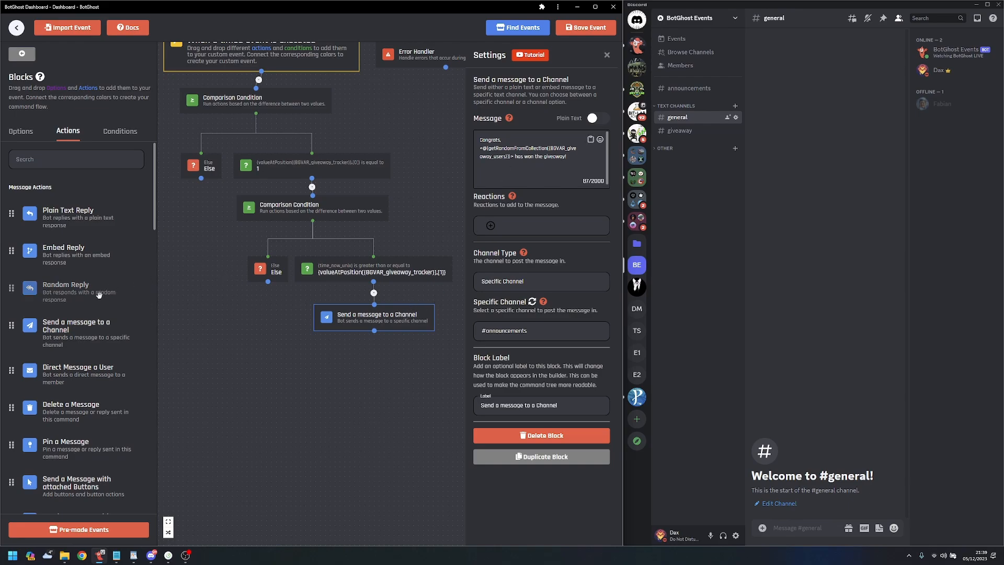
- Add two Delete Variable blocks to the timed event, stacked below the Send a message to a Channel block
scroll(93, 314, "down", 3)
scroll(93, 313, "down", 4)
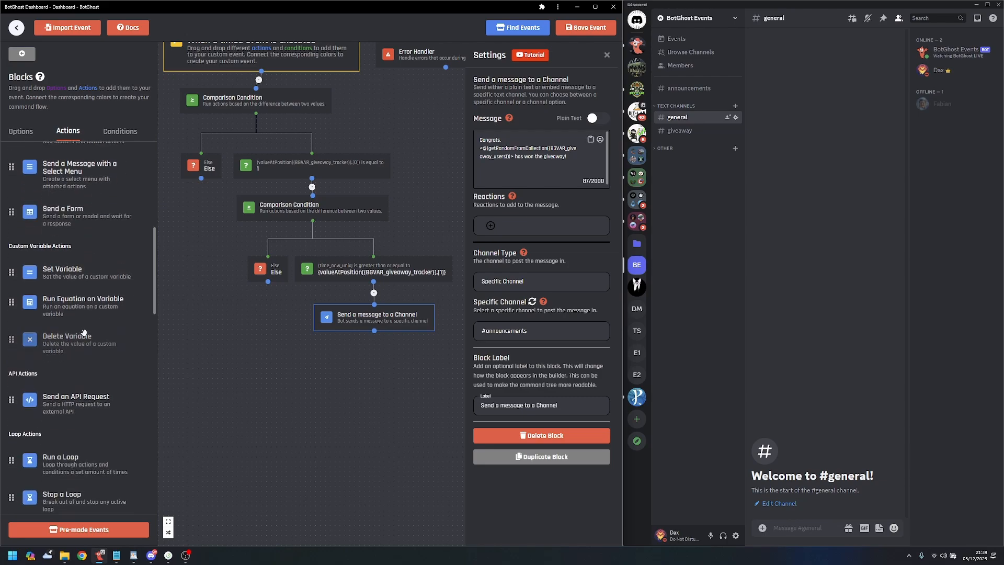
left_click_drag(63, 345, 361, 369)
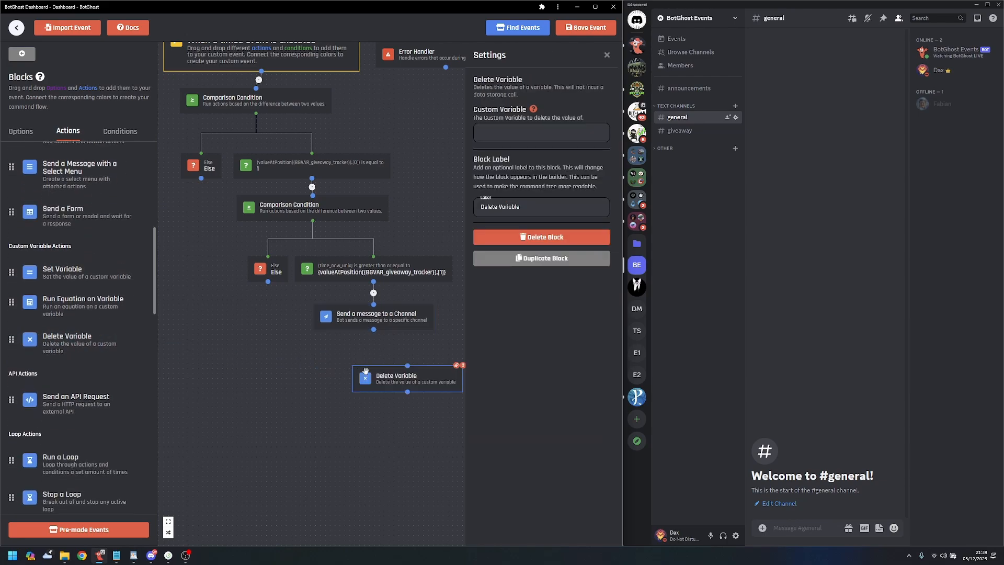
left_click_drag(73, 336, 392, 411)
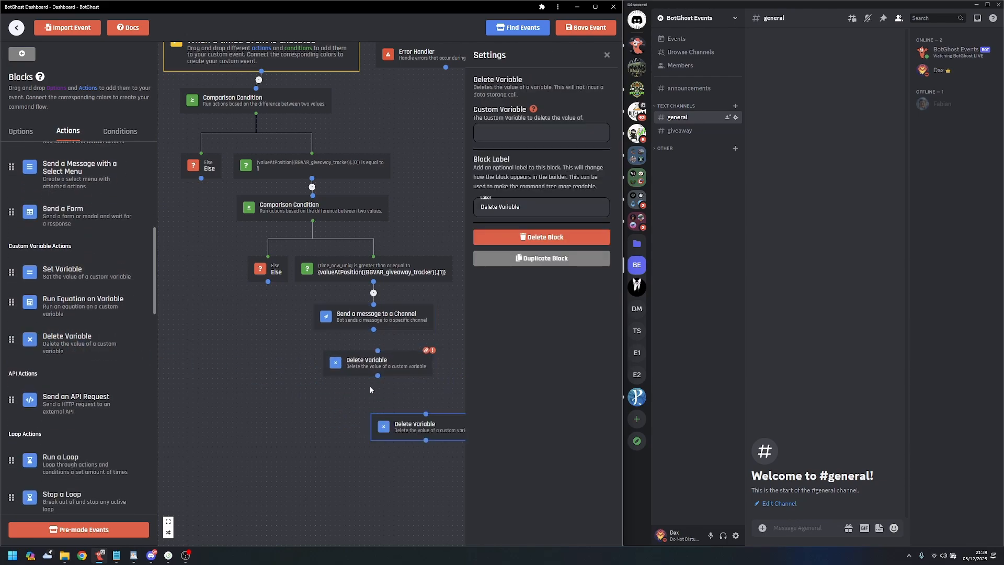
left_click_drag(397, 362, 299, 394)
left_click_drag(324, 431, 269, 408)
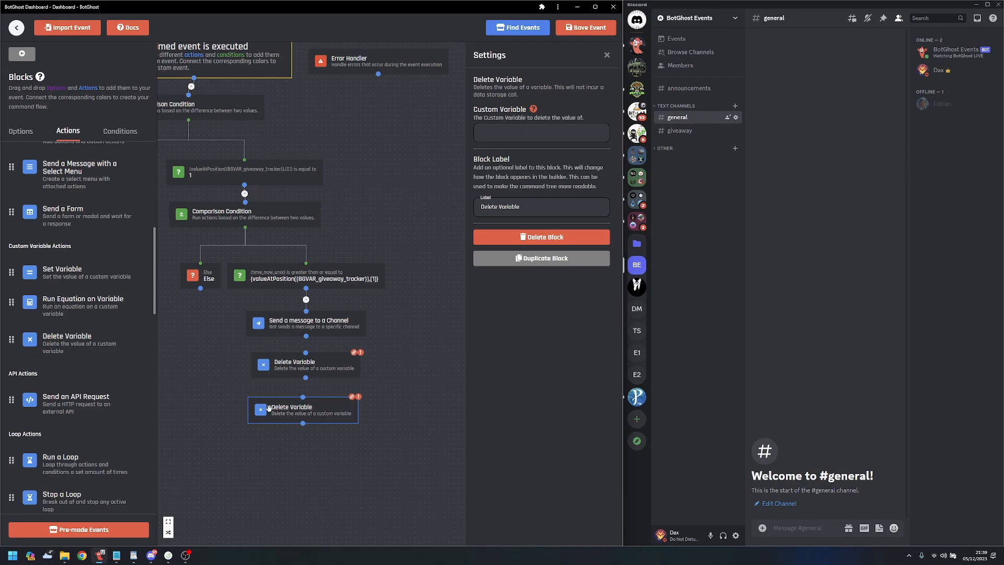
- Set the upper Delete Variable block to giveaway_tracker and connect it below the Send a message to a Channel block
left_click(325, 359)
left_click(524, 127)
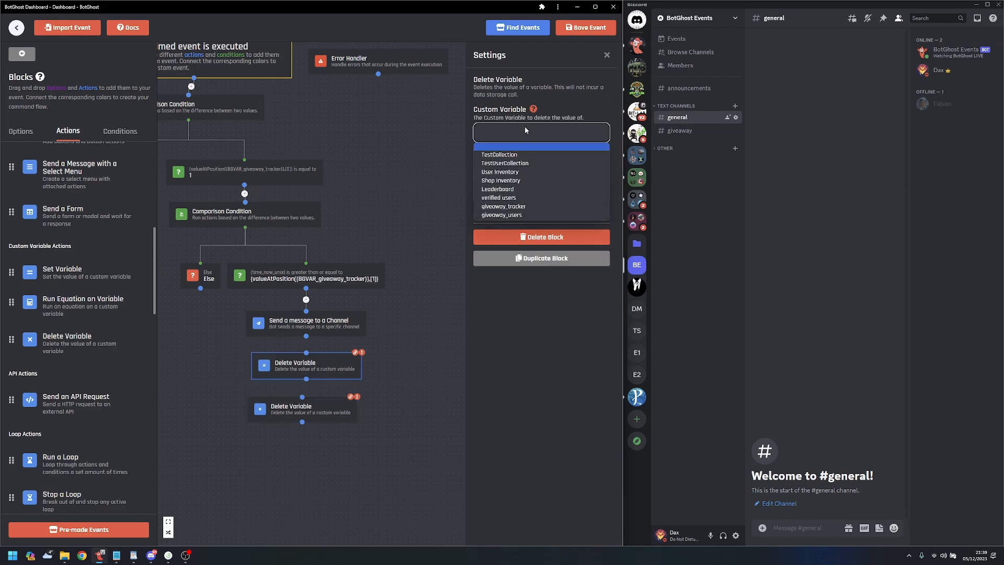
left_click(510, 206)
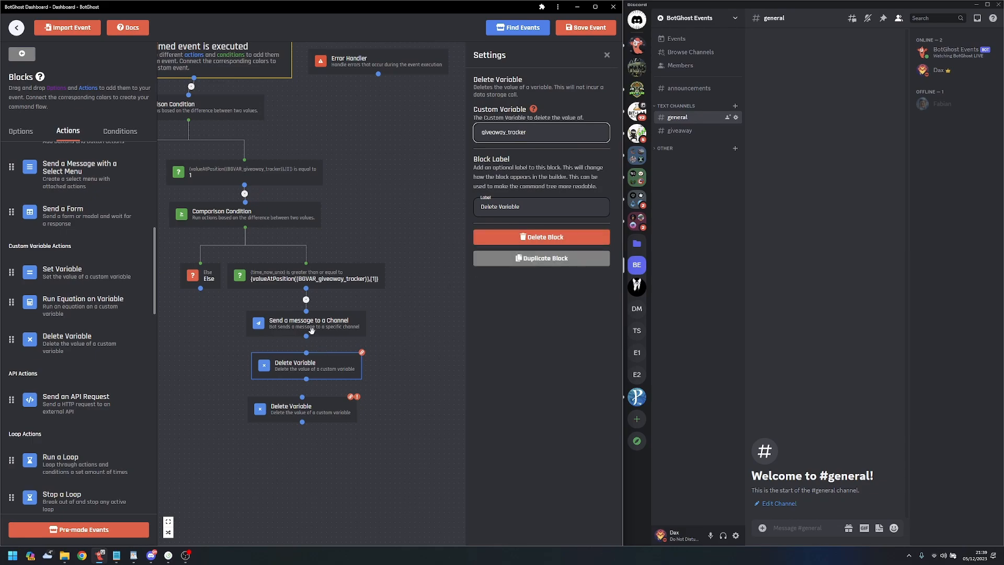
left_click_drag(306, 336, 306, 352)
left_click_drag(316, 361, 315, 361)
- Connect the lower Delete Variable block after the giveaway_tracker one and set its custom variable to giveaway_users
left_click_drag(328, 414, 331, 409)
left_click_drag(306, 377, 327, 400)
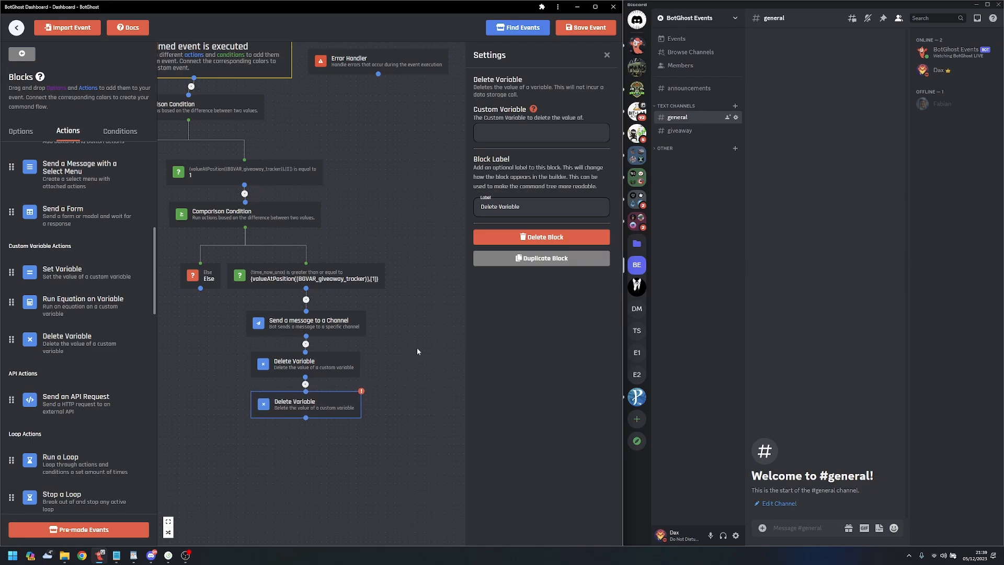
left_click(541, 132)
left_click(533, 208)
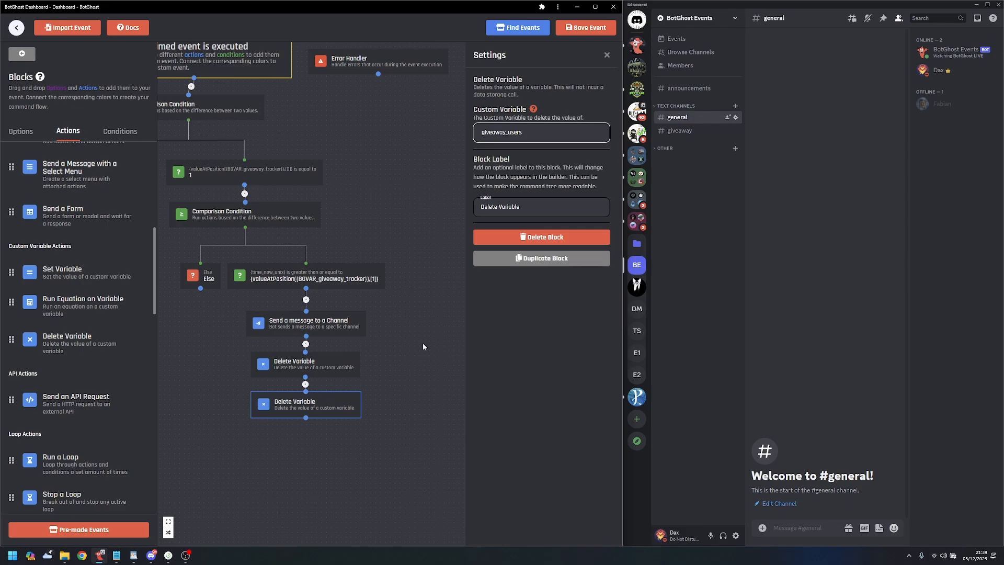
- Save the timed event and auto-arrange its blocks on the canvas
left_click(393, 232)
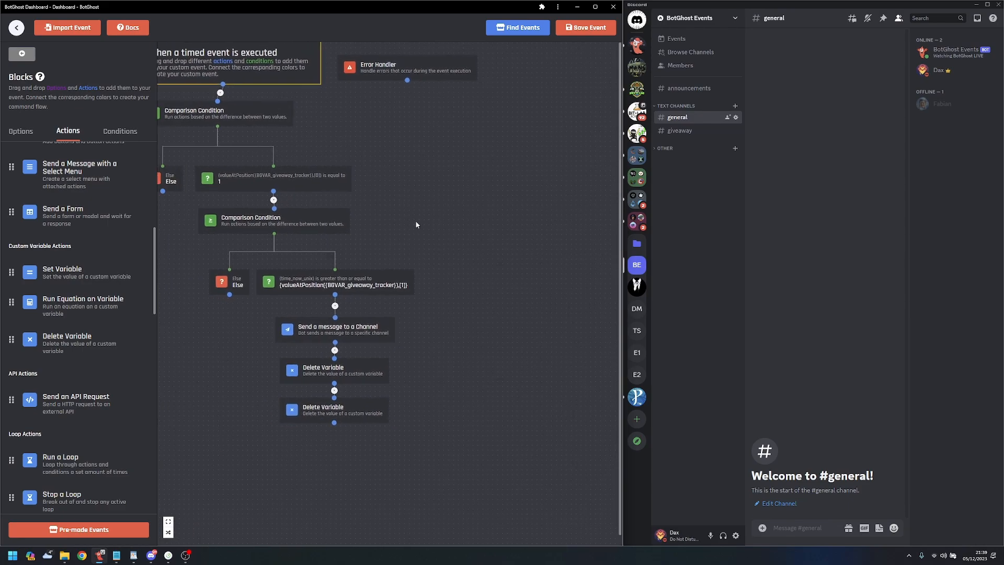
left_click(586, 27)
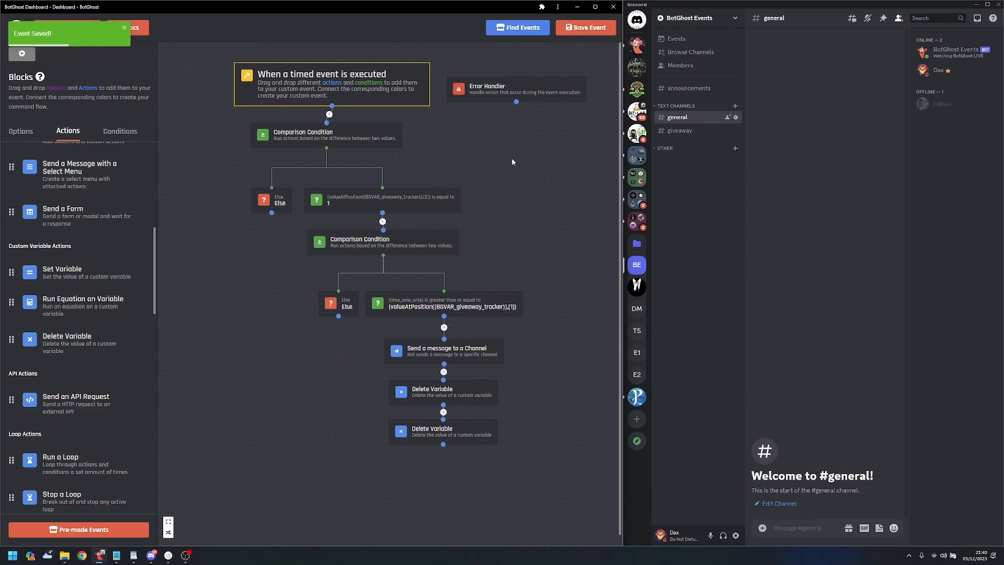
left_click(124, 27)
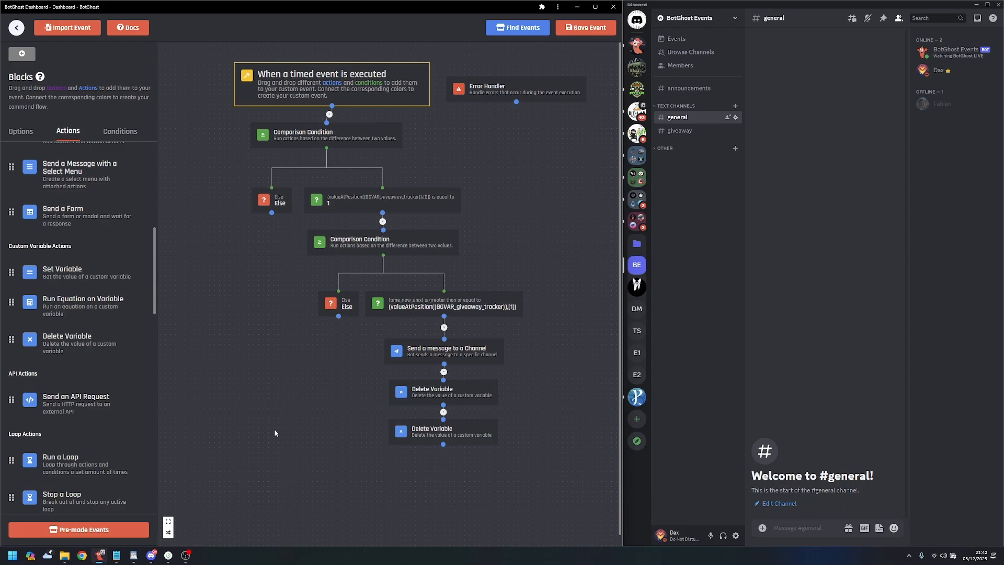
left_click(168, 532)
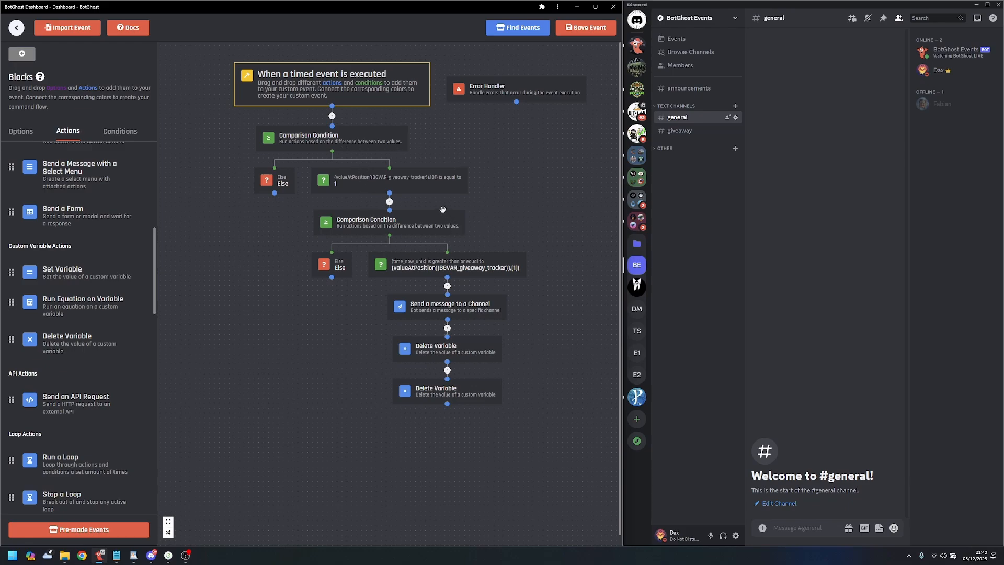
- Review the timed event's condition branches and the settings of the first Delete Variable block
left_click(409, 181)
left_click(427, 143)
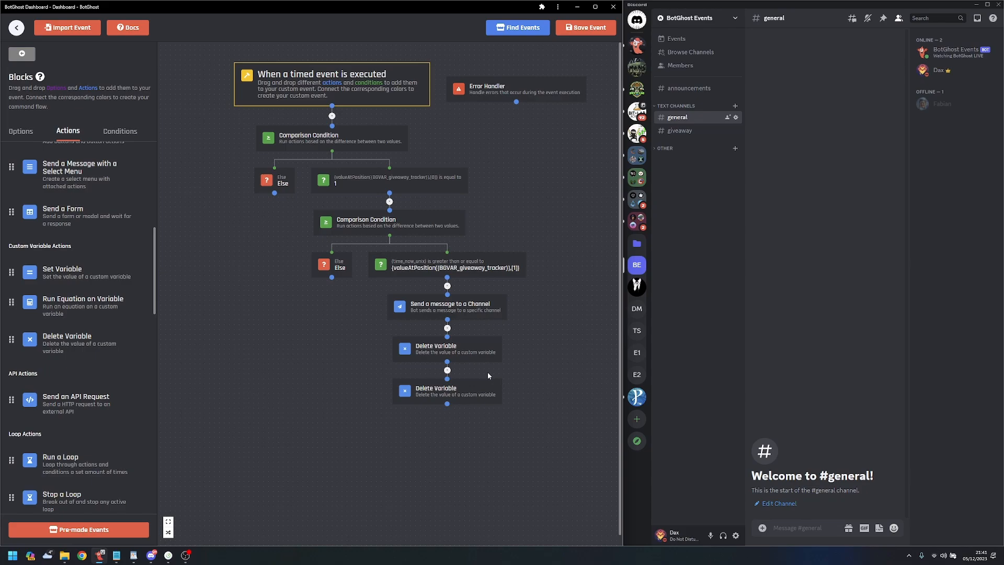
left_click(476, 354)
left_click_drag(389, 436, 318, 441)
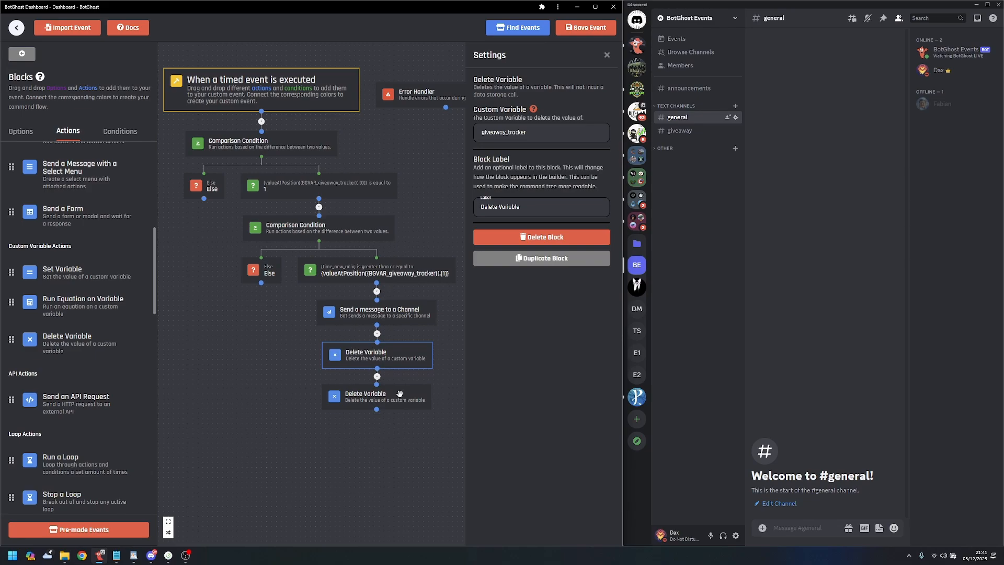
left_click(408, 200)
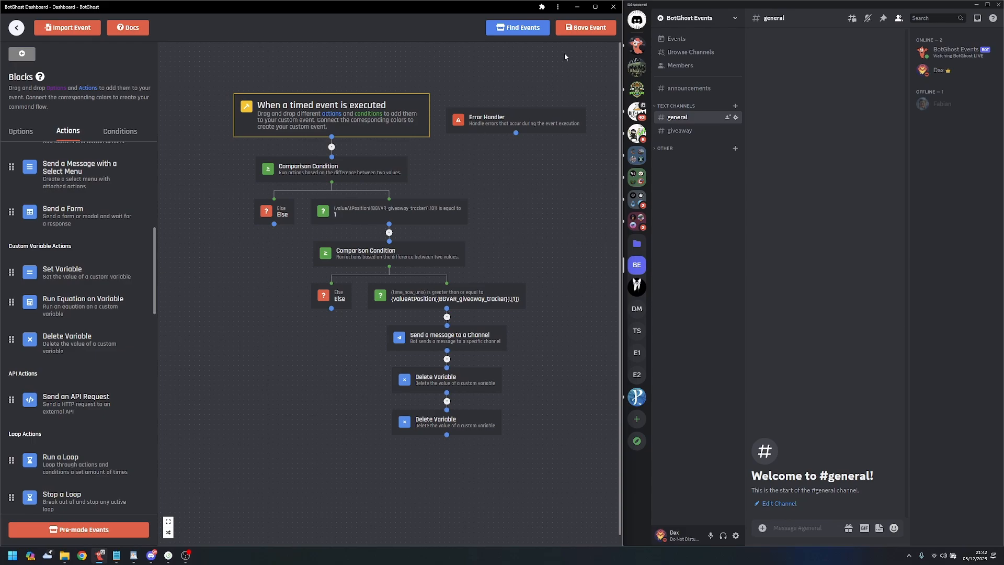
- Leave the event builder and open the /giveaway-create custom command in the command builder
left_click(16, 27)
left_click(319, 310)
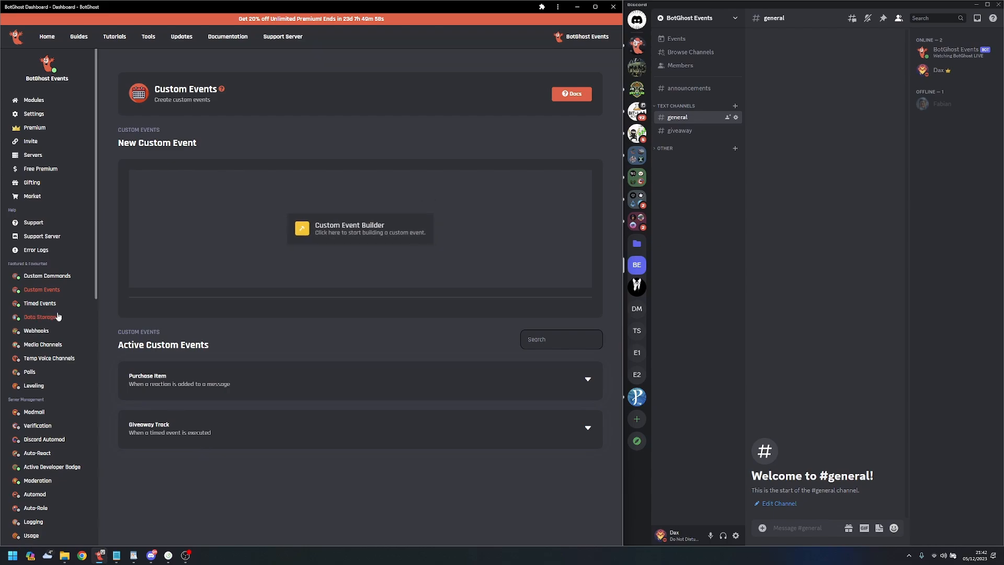
left_click(47, 275)
scroll(302, 383, "down", 10)
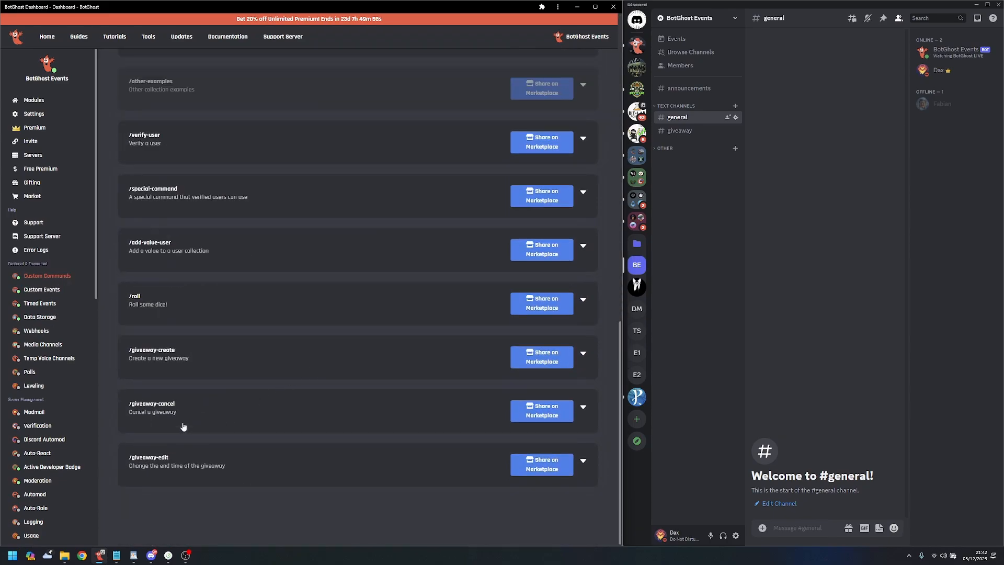
left_click(189, 359)
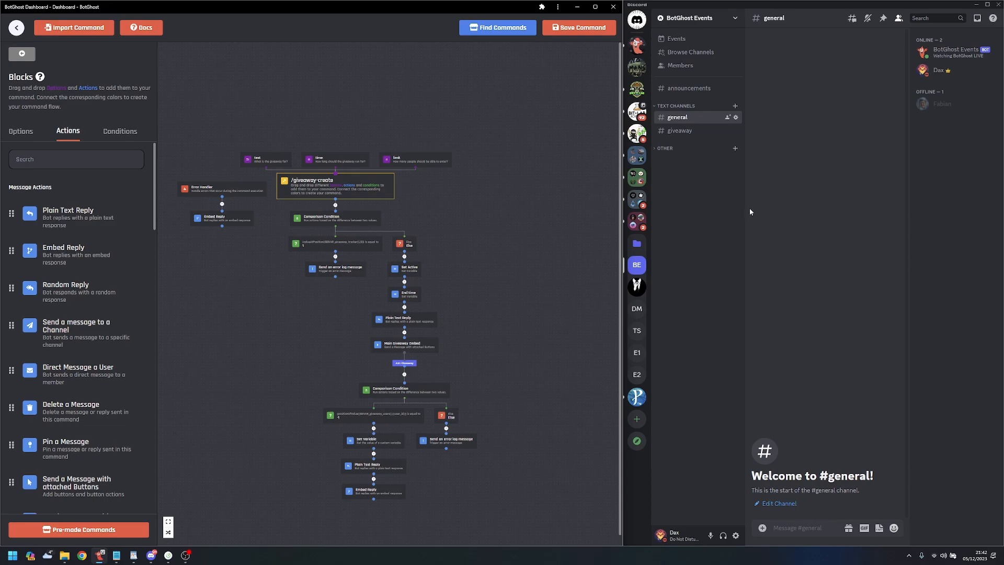
- In Discord's general channel, start the /giveaway-create command with the text option "BotGhost Premium!" and go on to the time option
left_click(806, 525)
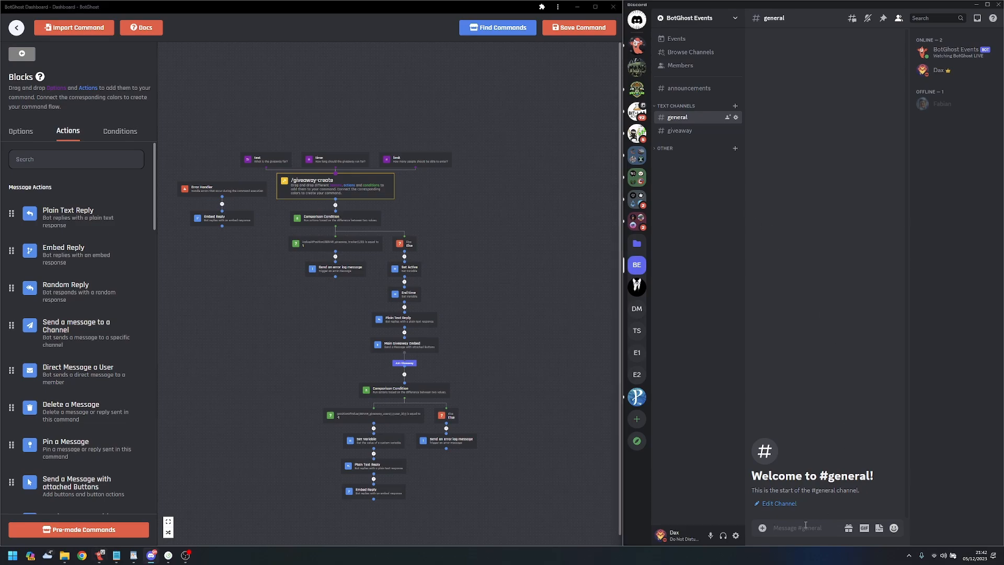
type("/give")
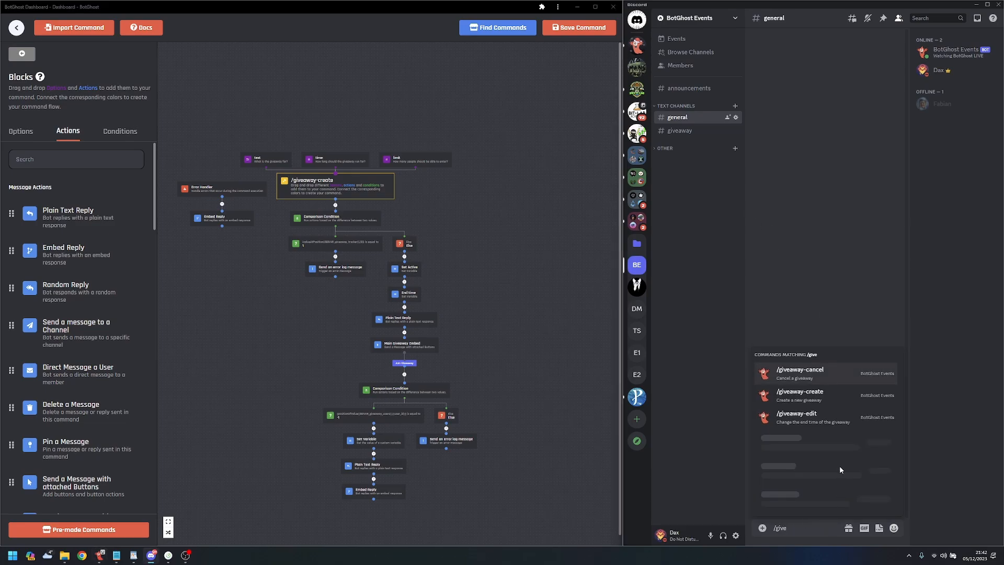
left_click(802, 397)
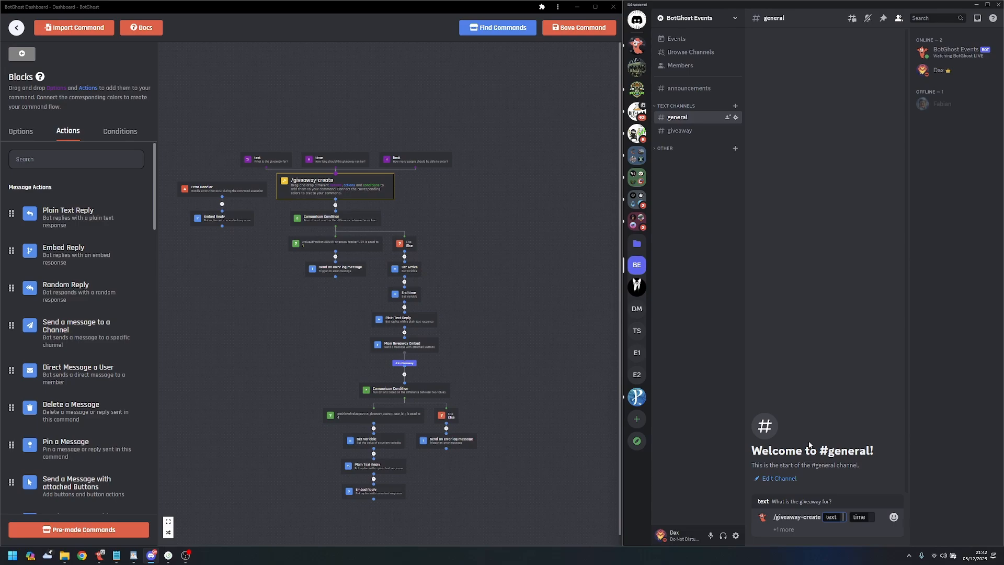
type("BotGhost")
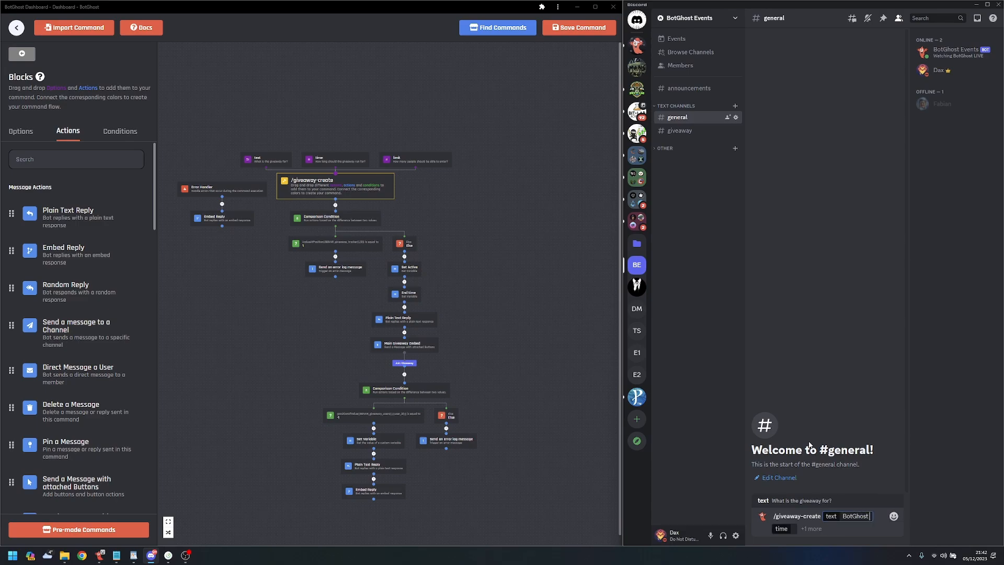
type(" Premium!")
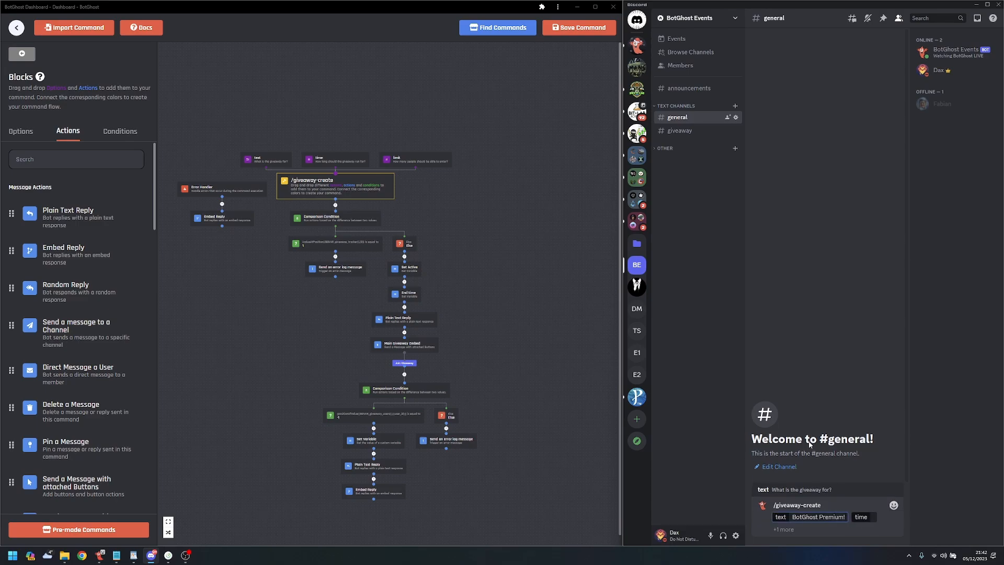
key("Tab")
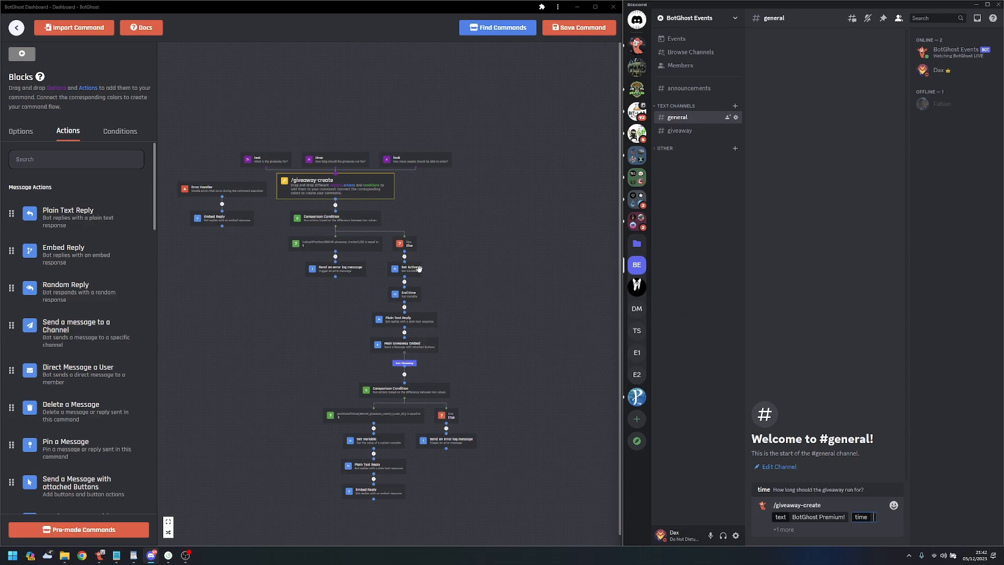
- Check the time unit used in the value of the End time block in the /giveaway-create flow
left_click(413, 294)
left_click_drag(558, 231, 475, 214)
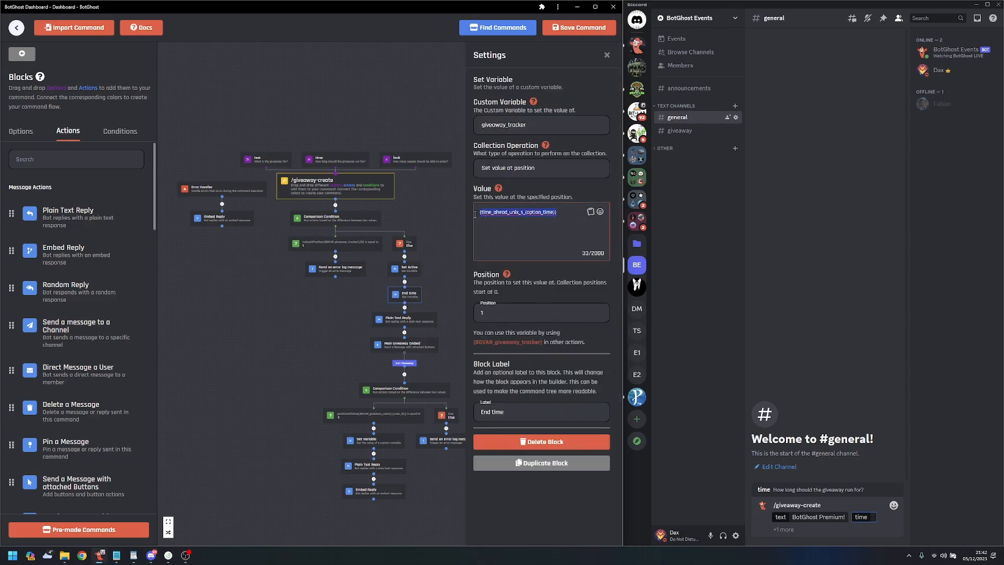
left_click(423, 229)
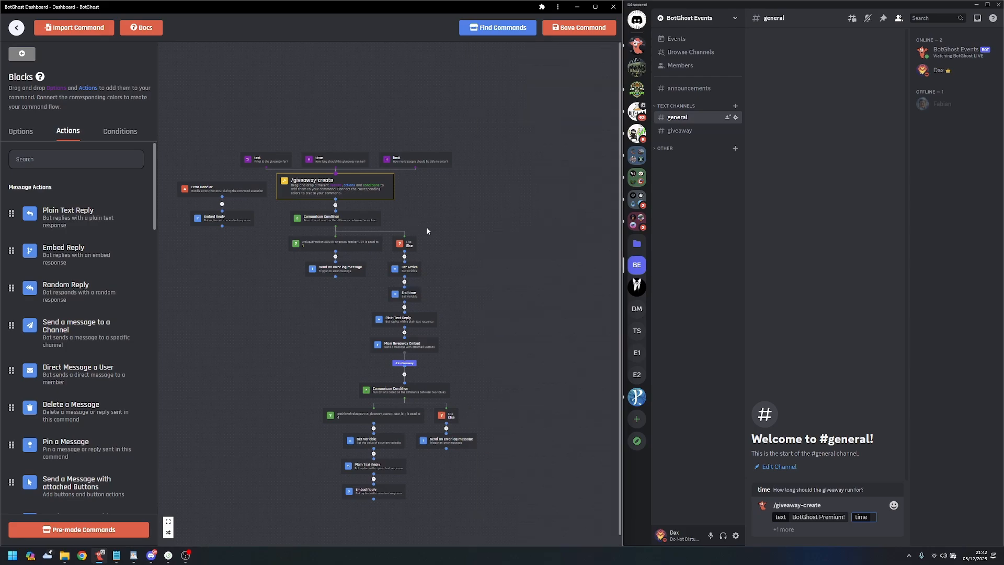
- Set the time option of /giveaway-create to 10 and send the command without a limit
left_click(872, 518)
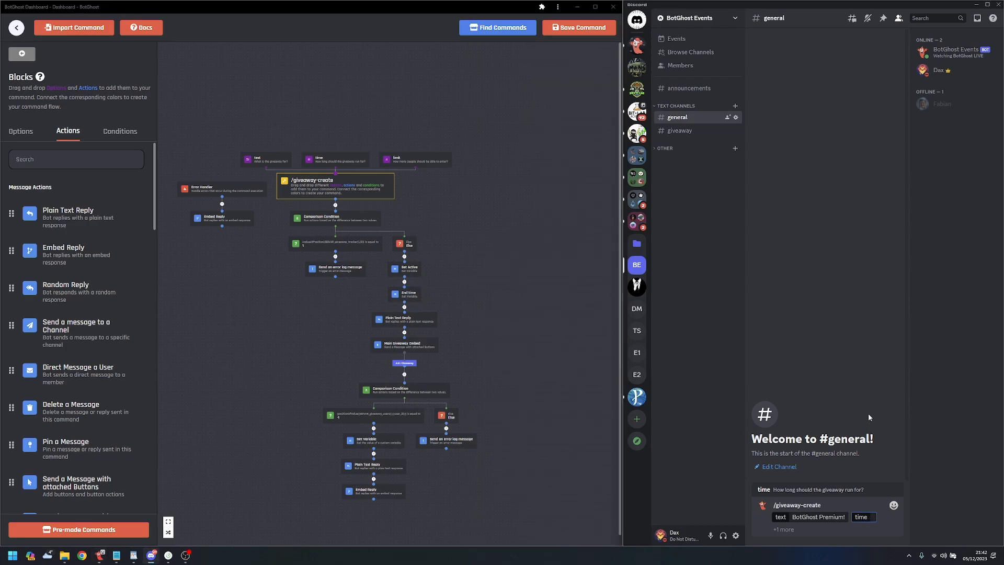
type("10")
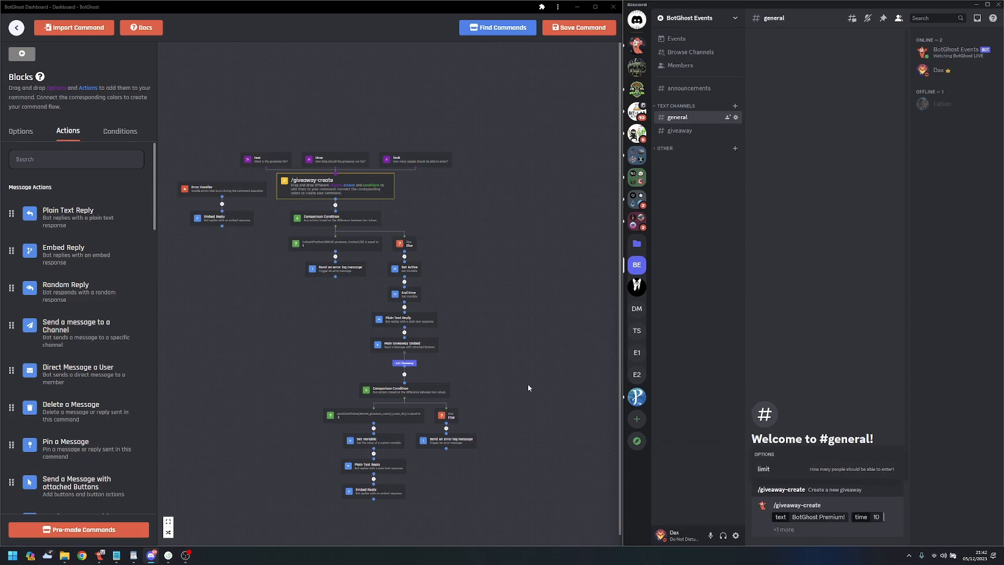
key("BackSpace")
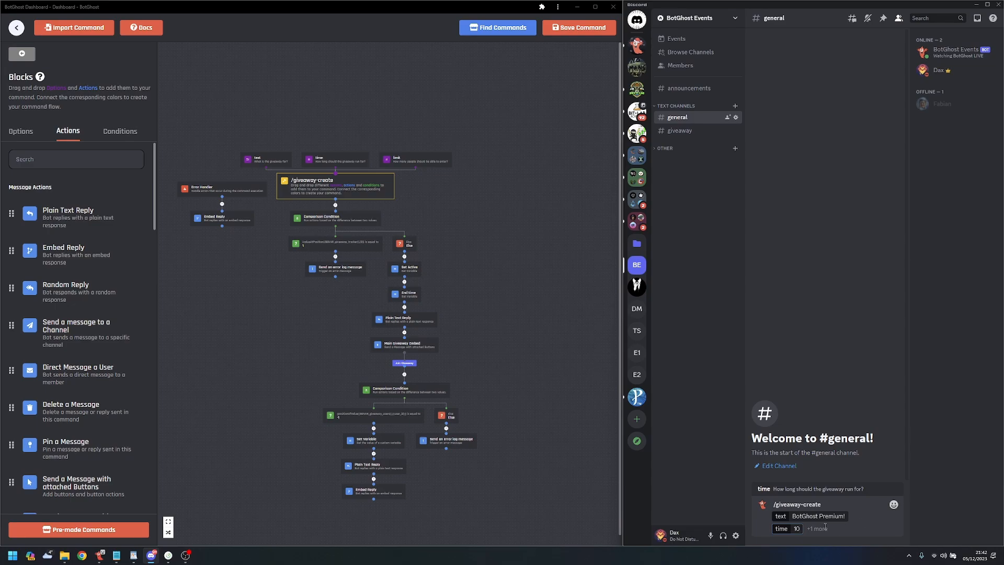
key("Return")
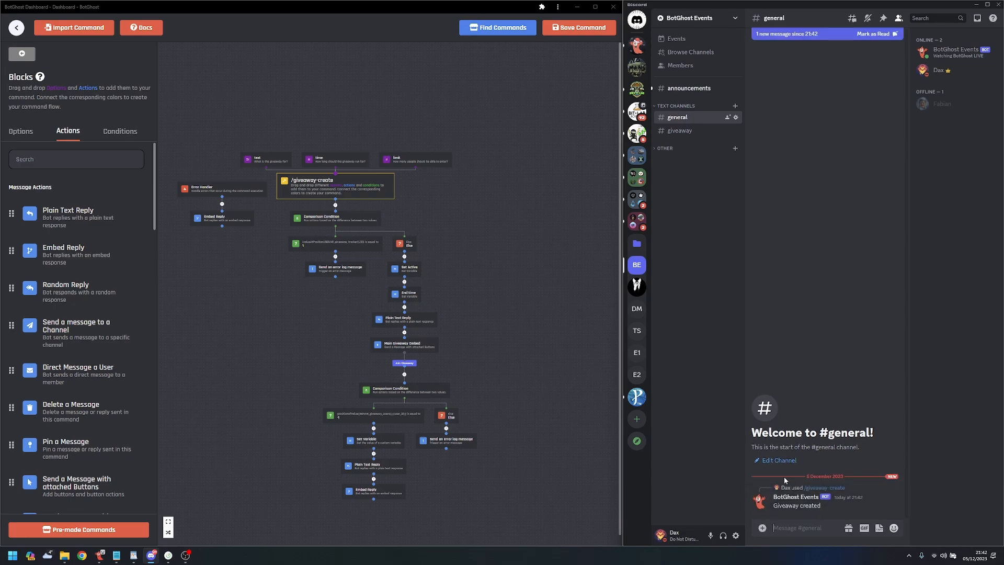
- Join the BotGhost Premium! giveaway in the announcements channel and inspect the bot's replies
left_click(689, 87)
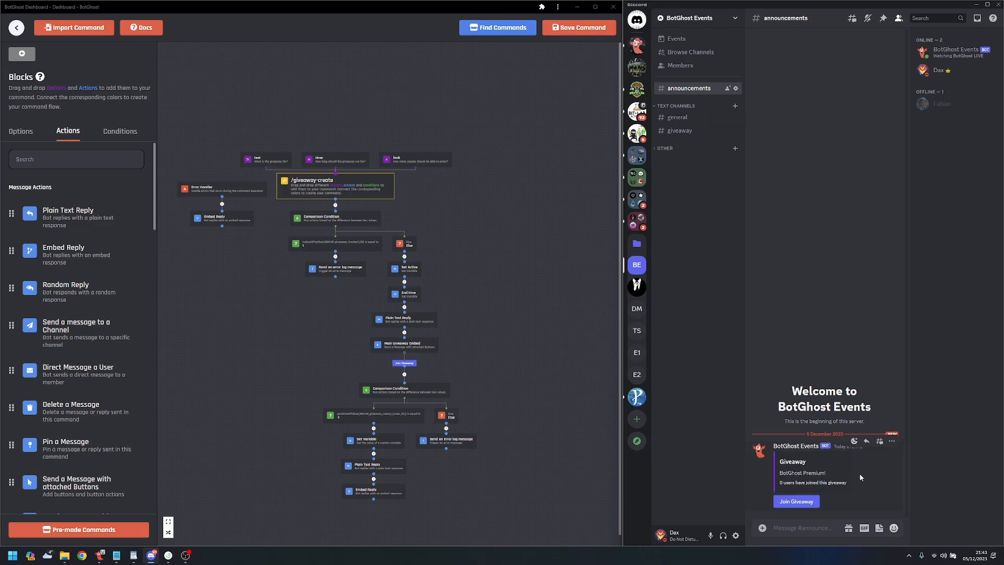
left_click(792, 502)
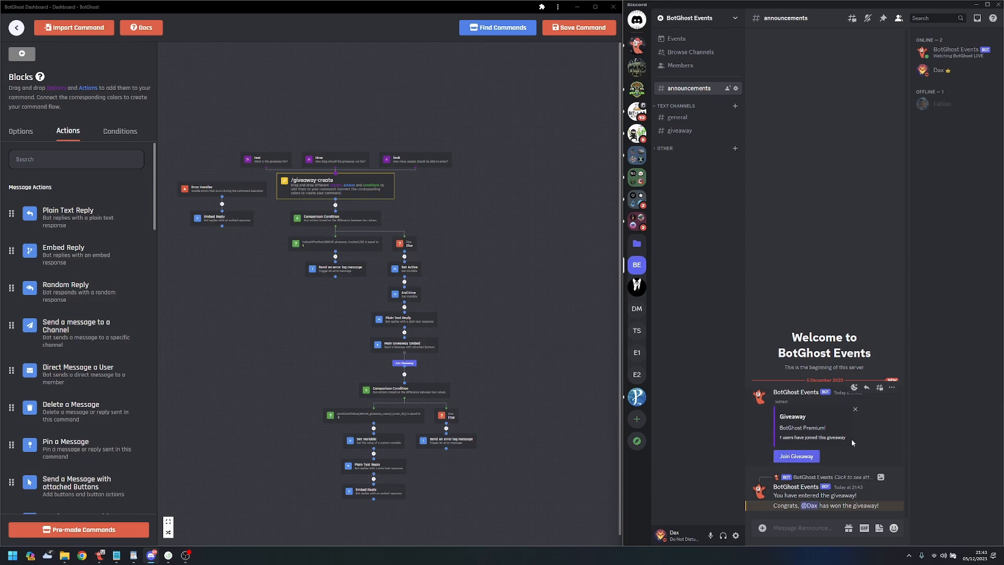
left_click_drag(776, 498, 859, 499)
- Delete the winner announcement, the entry confirmation and the giveaway embed from the announcements channel
left_click(780, 504)
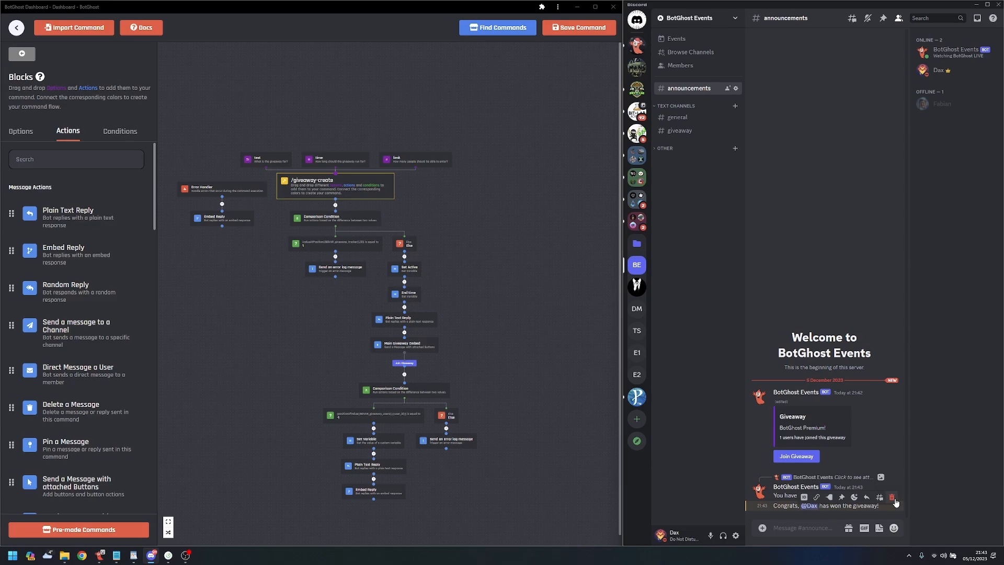
left_click(890, 487, "shift")
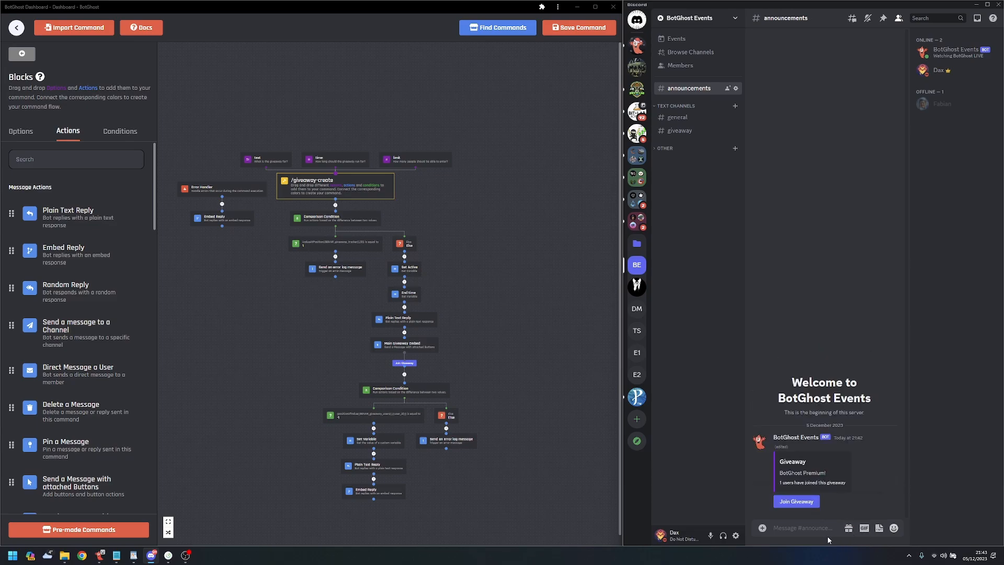
left_click(893, 432, "shift")
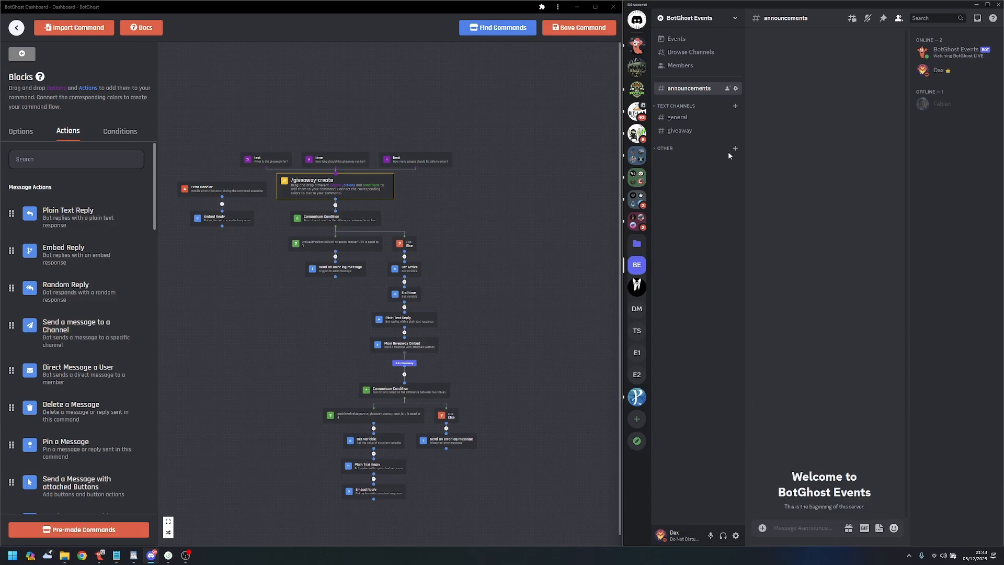
- Delete the bot's "Giveaway created" reply from the general channel
left_click(703, 117)
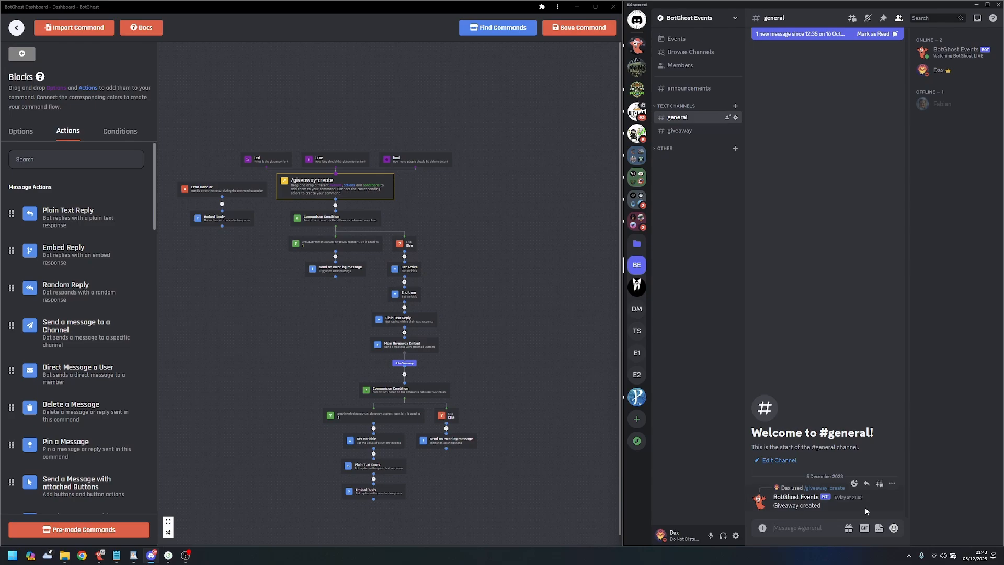
left_click(890, 487, "shift")
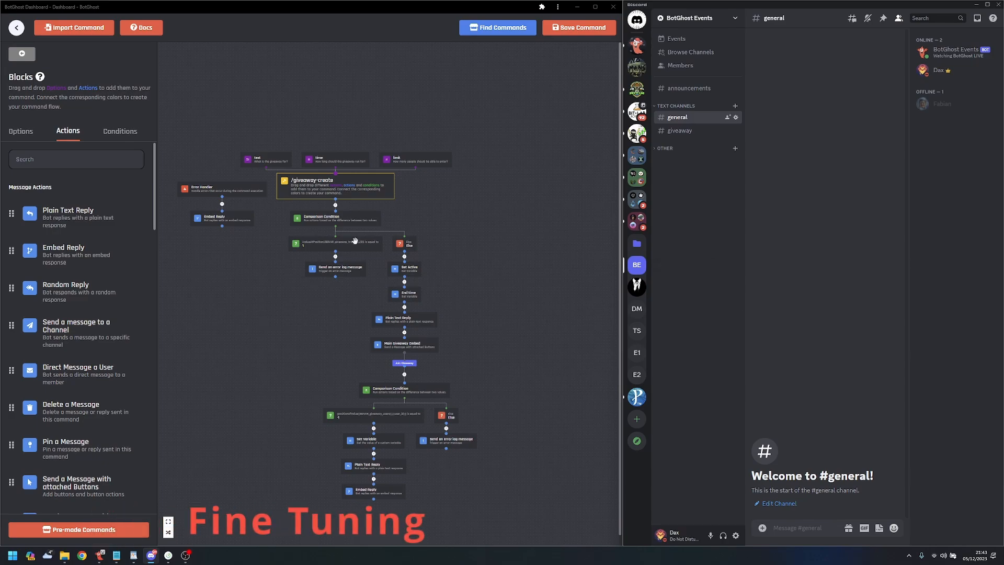
- Set the Main Giveaway Embed block to hide button replies from everyone but the clicking user and save the command
left_click(418, 344)
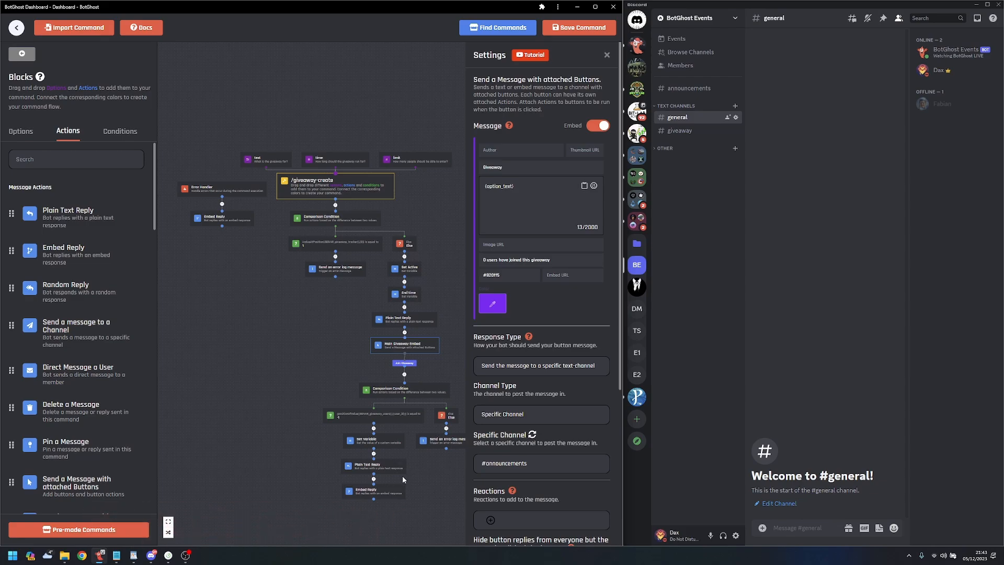
scroll(546, 349, "down", 4)
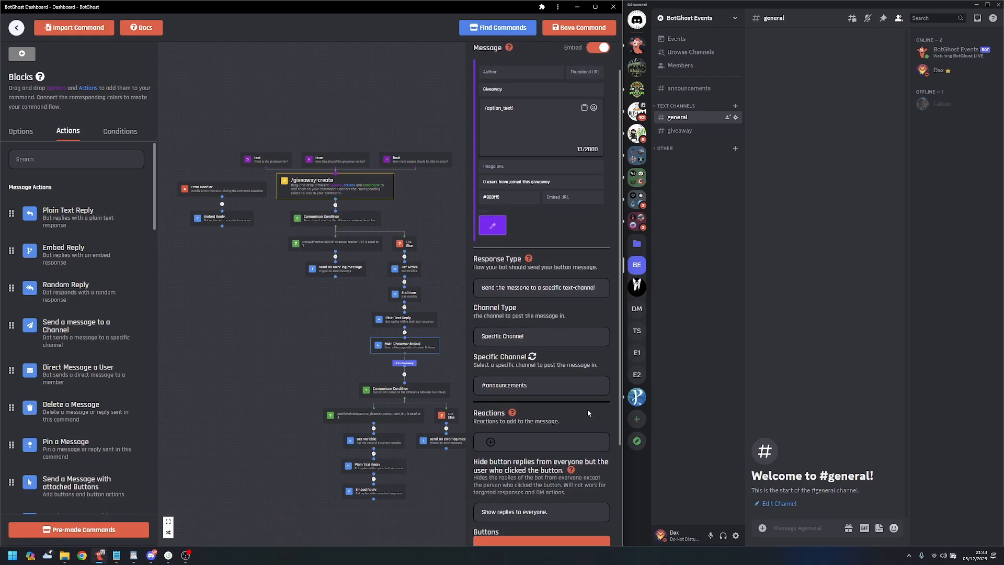
left_click(506, 398)
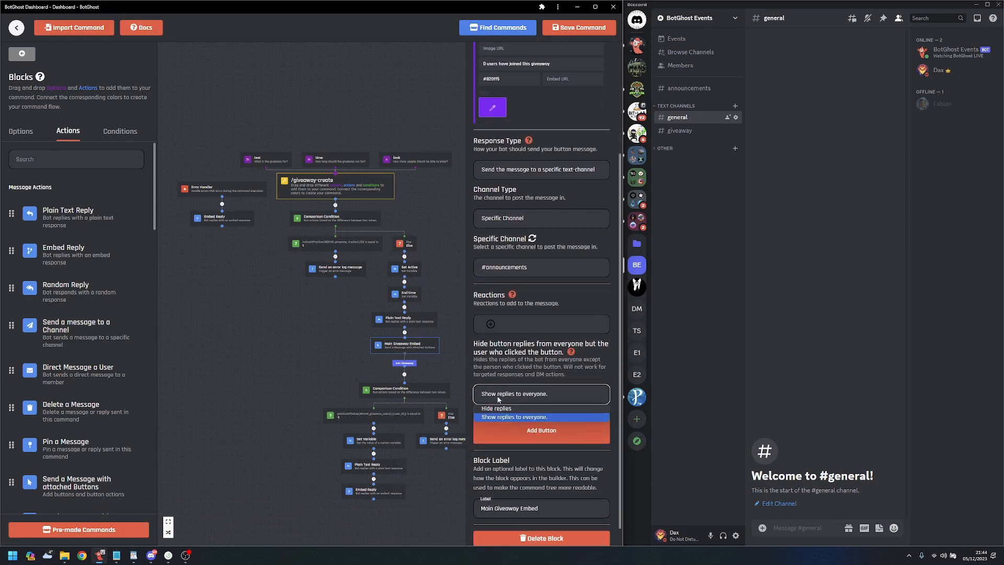
left_click(496, 410)
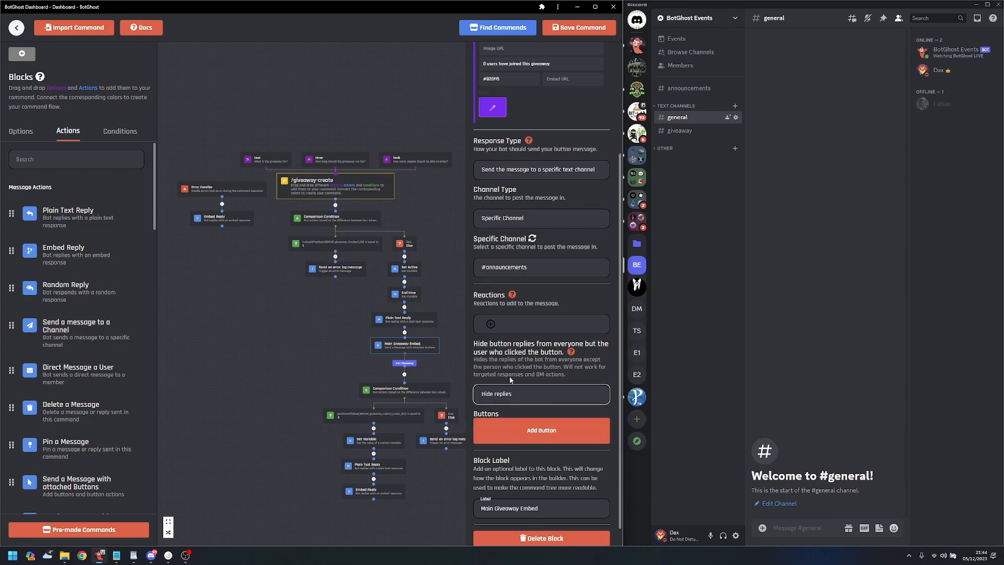
left_click(581, 28)
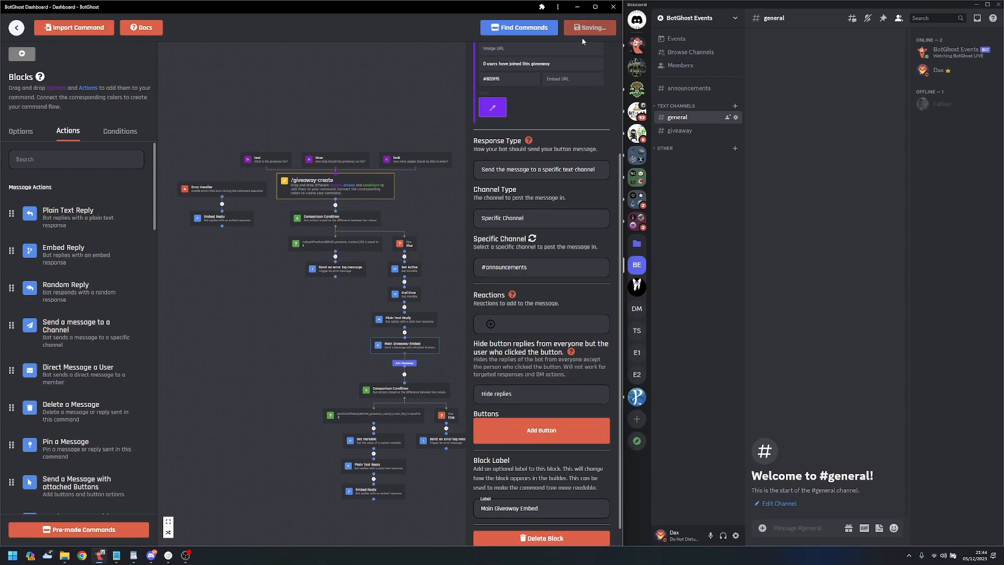
left_click(373, 101)
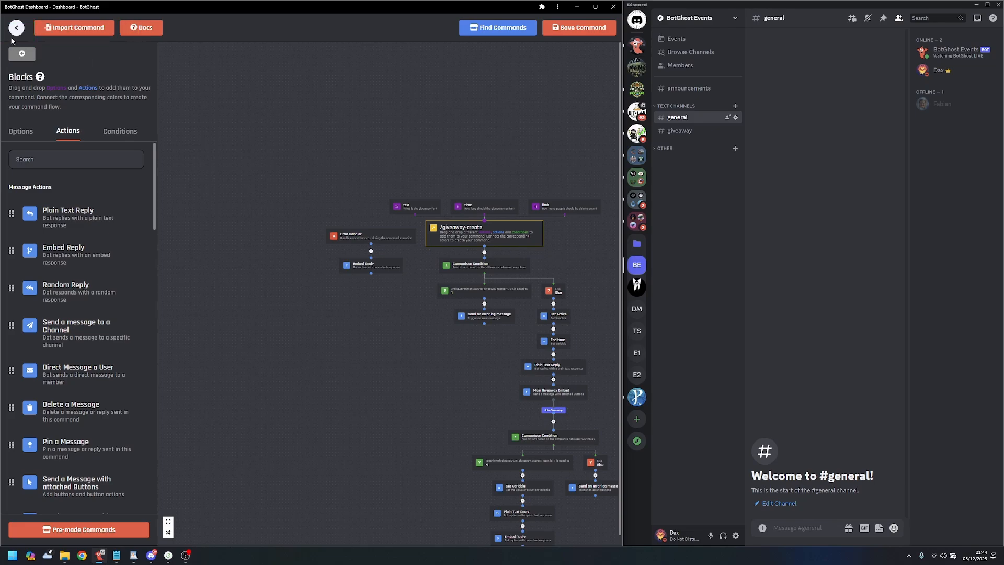
left_click(15, 29)
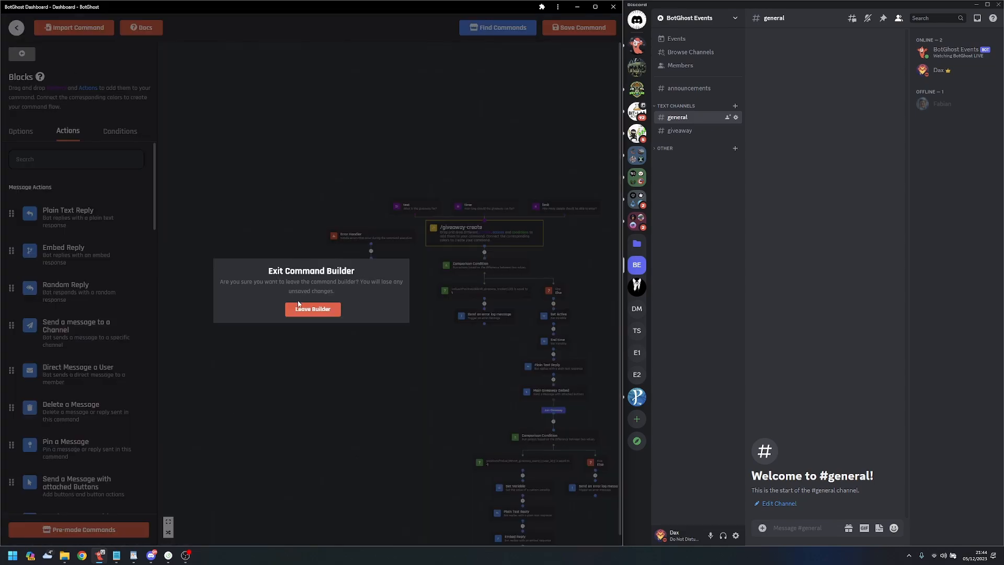
left_click(379, 367)
- Set the /giveaway-create command to hide the bot's replies from everyone but its executor and save the command
left_click_drag(441, 392, 335, 384)
left_click(353, 223)
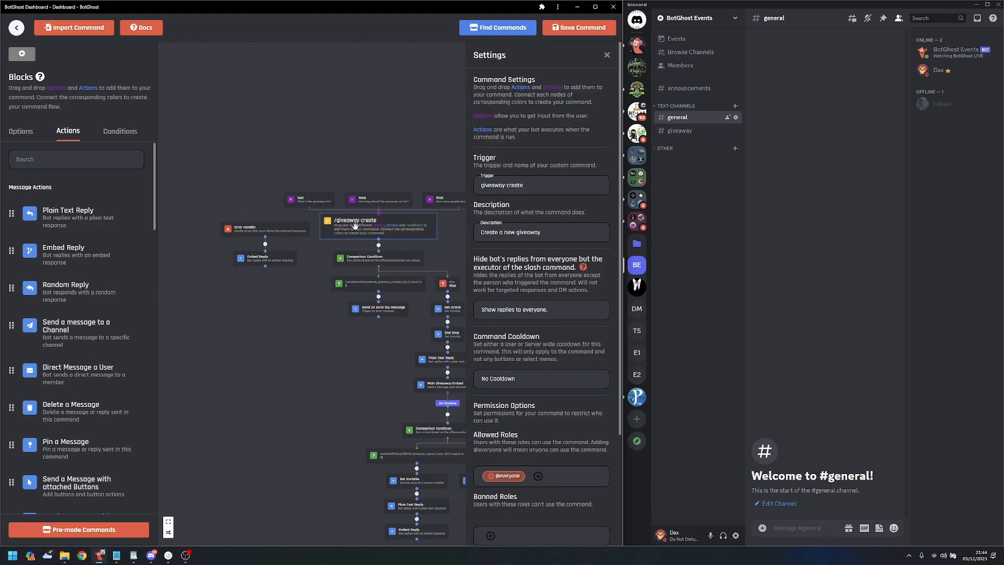
scroll(390, 319, "up", 5)
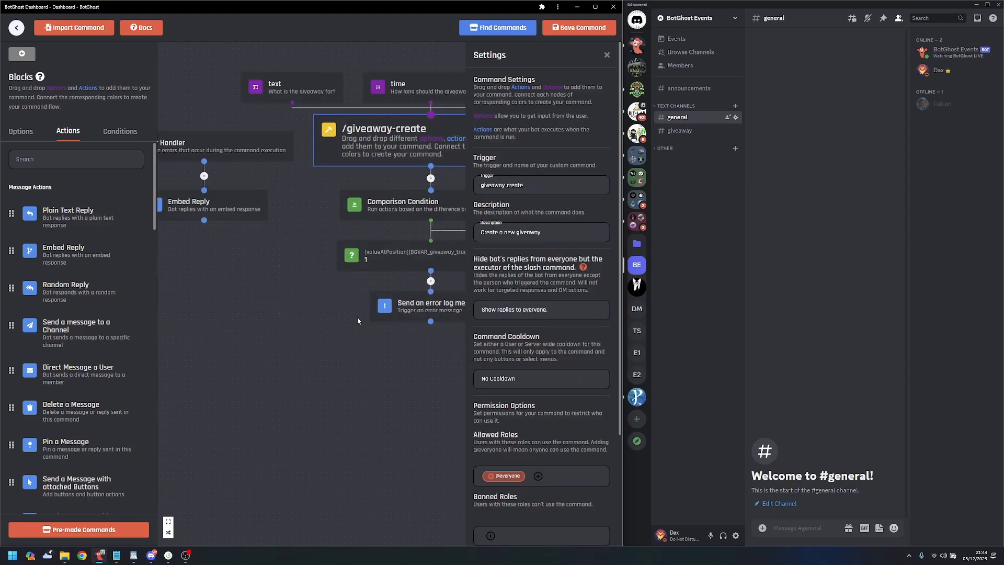
scroll(374, 364, "down", 1)
left_click_drag(367, 377, 250, 364)
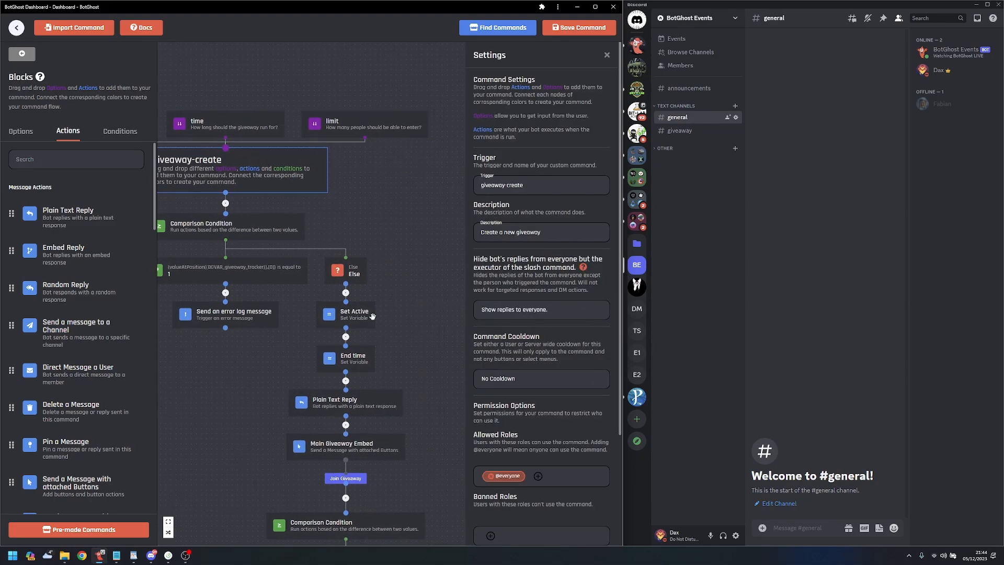
left_click_drag(415, 355, 444, 256)
left_click(400, 307)
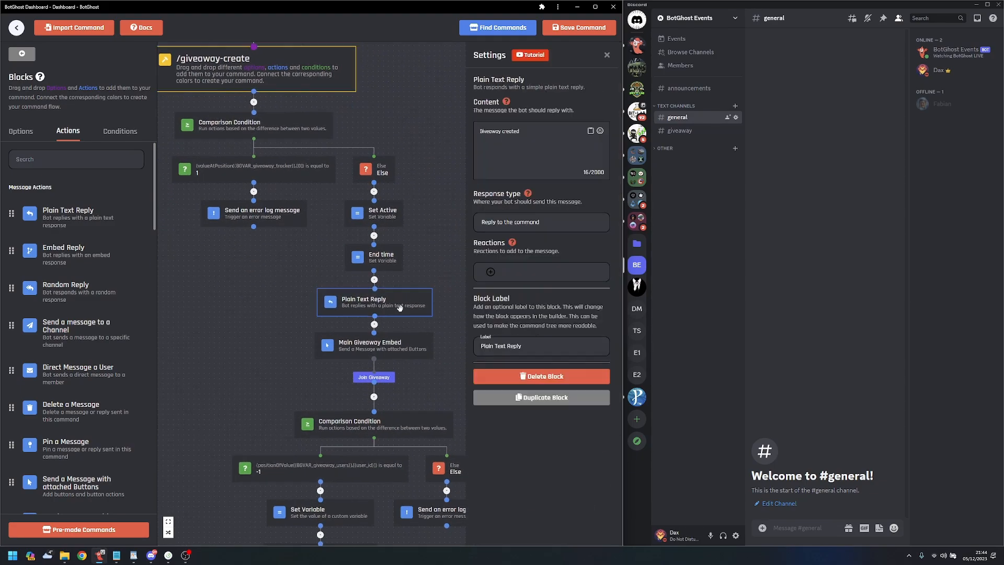
left_click(299, 73)
scroll(569, 370, "down", 2)
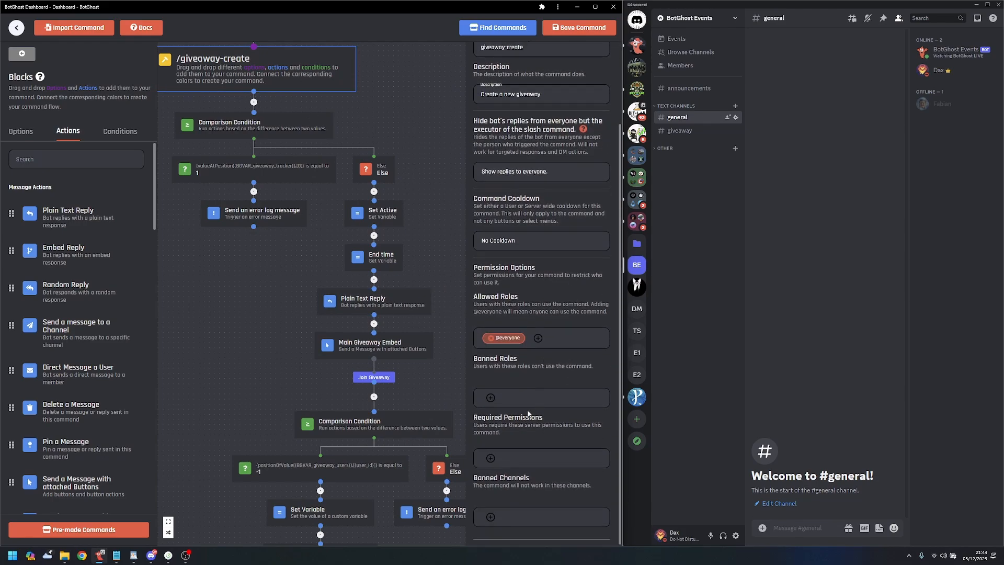
left_click(533, 172)
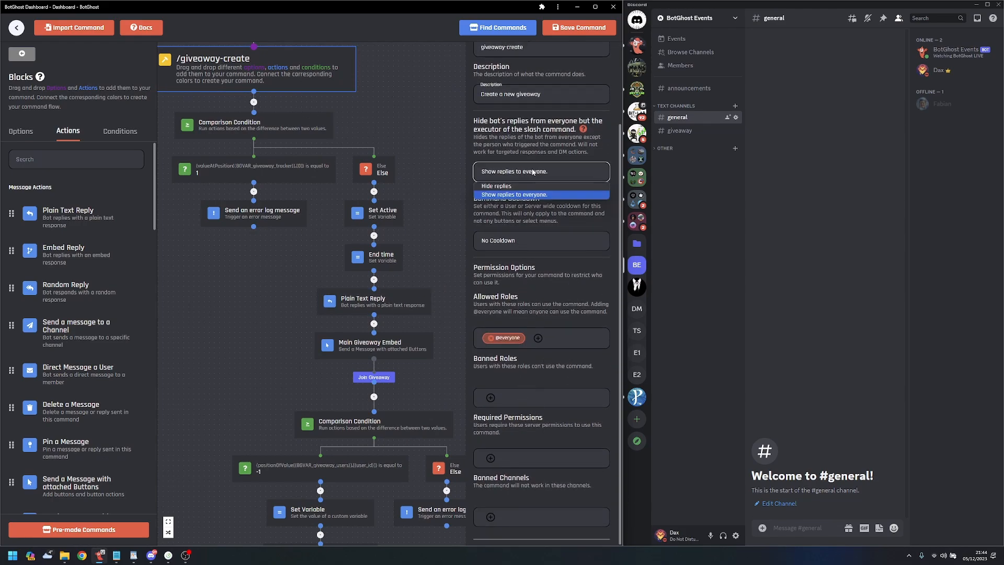
left_click(520, 187)
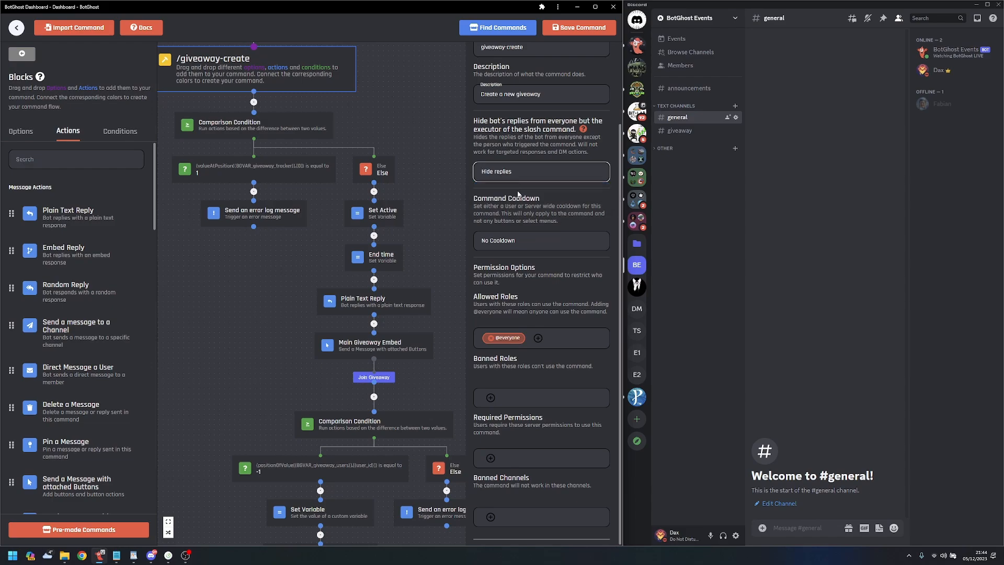
left_click(578, 29)
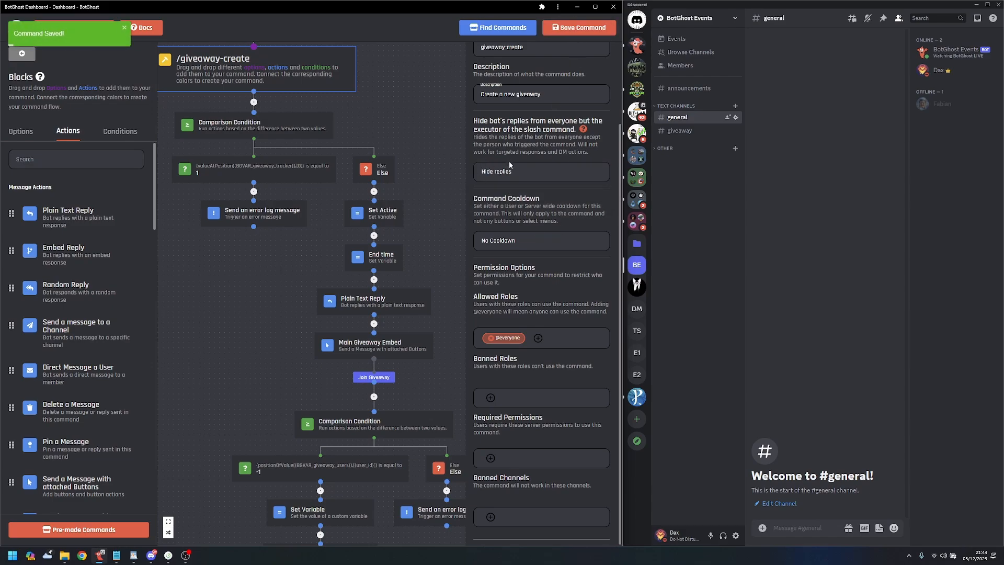
- Check the button reply visibility setting of the Main Giveaway Embed block
left_click(412, 351)
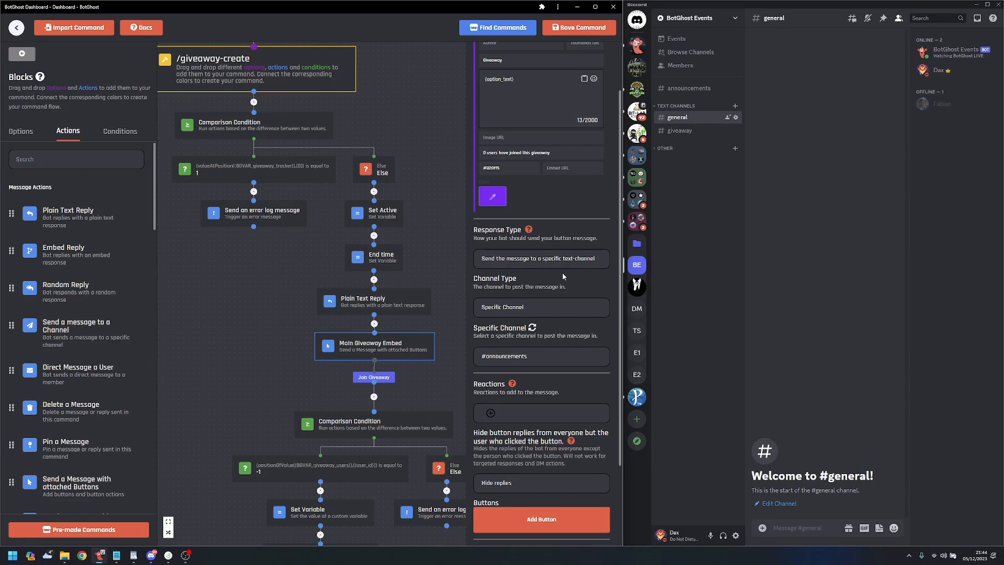
left_click(438, 253)
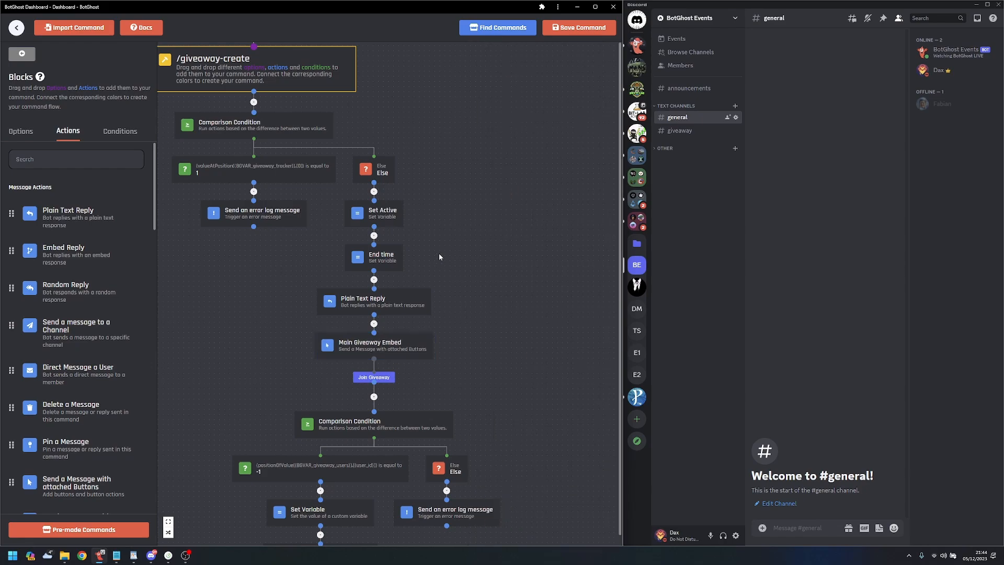
scroll(470, 261, "down", 1)
left_click_drag(478, 265, 567, 344)
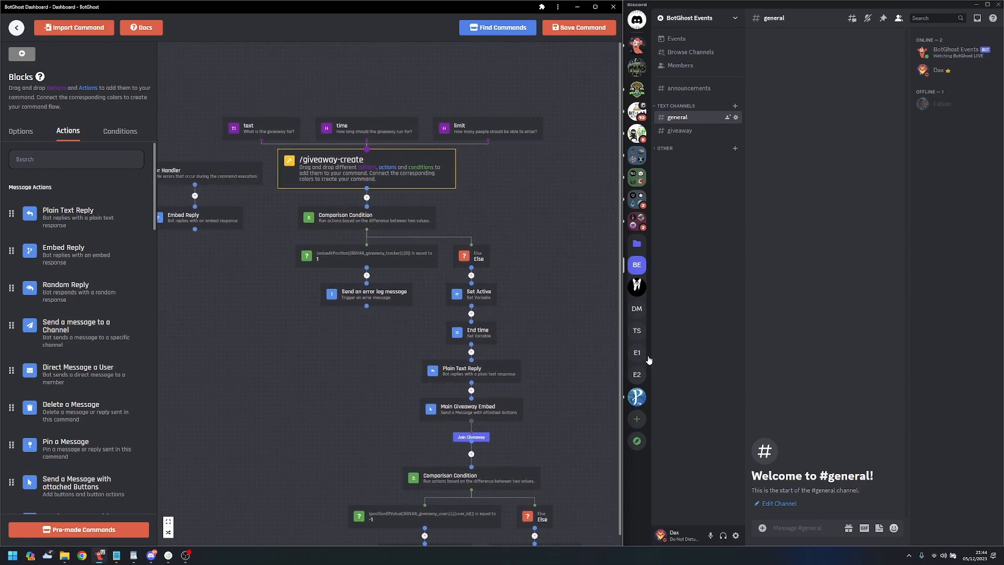
- Send /giveaway-create in the general channel with text BotGhost Premium and time 20, and dismiss the bot's reply
left_click(689, 120)
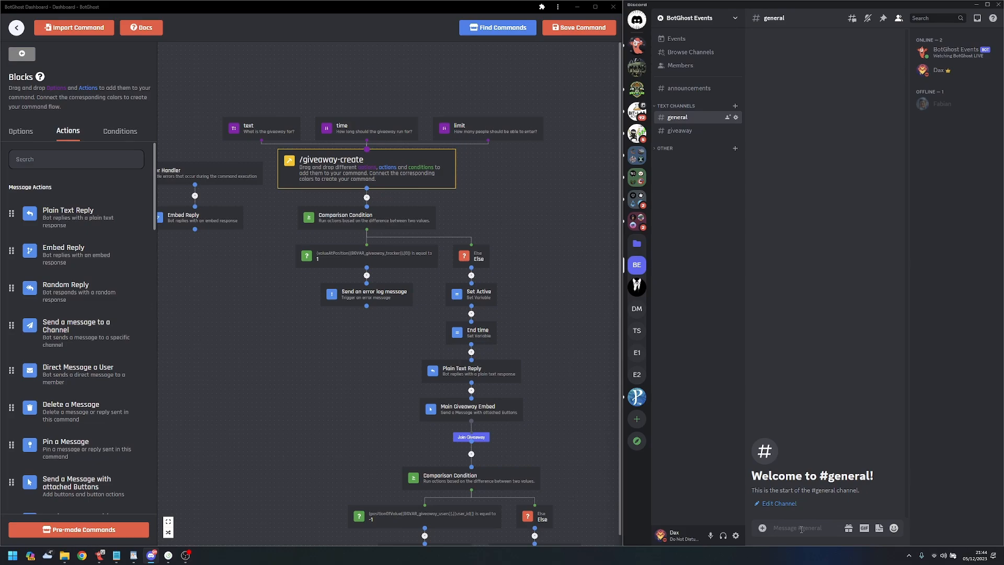
type("/give")
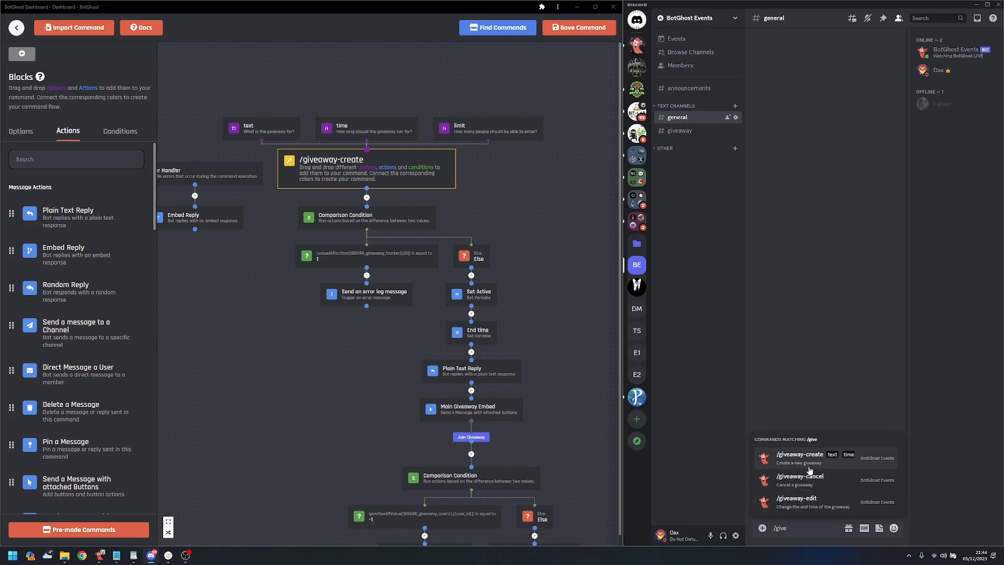
left_click(807, 464)
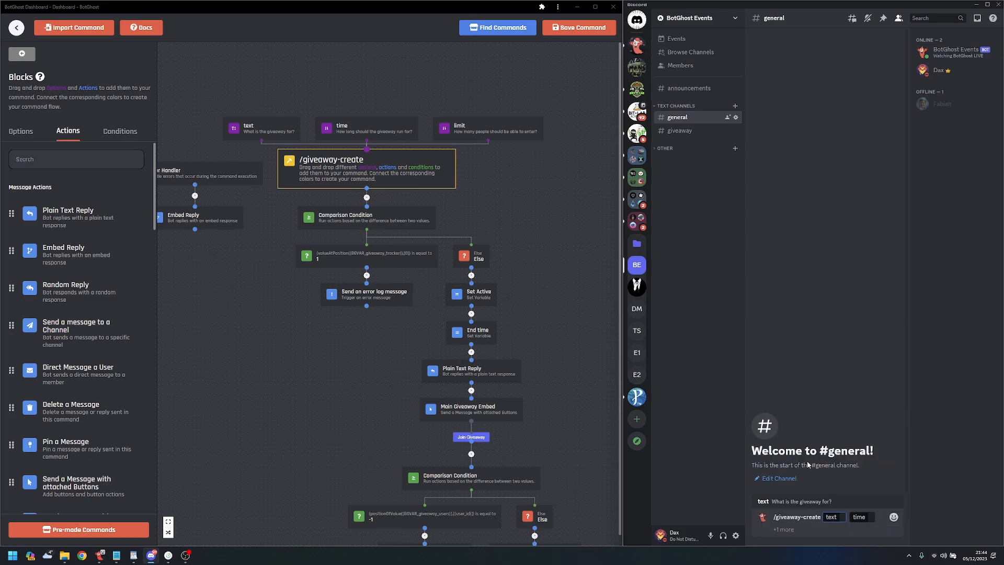
type("BotGhost Pr")
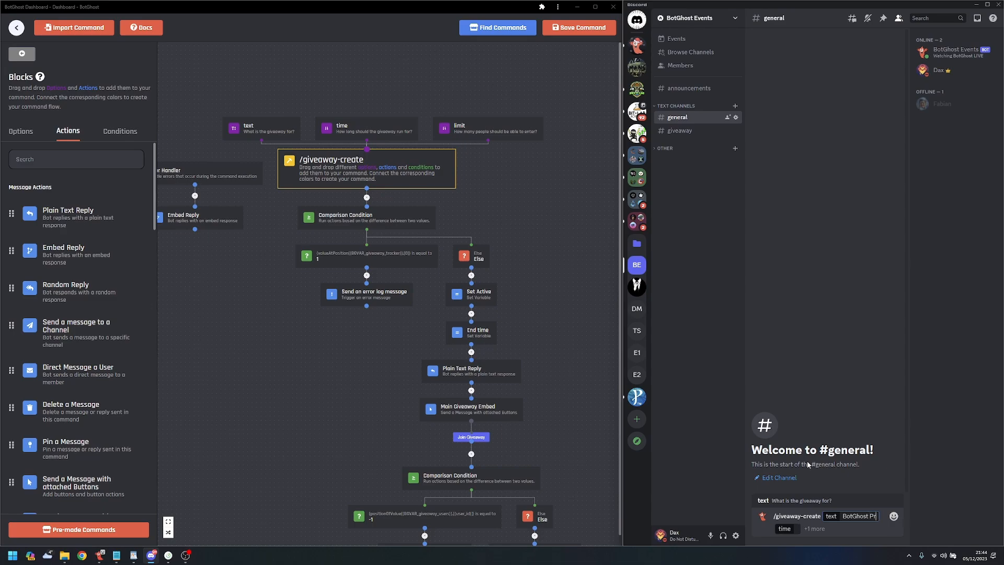
type("emium")
key("Tab")
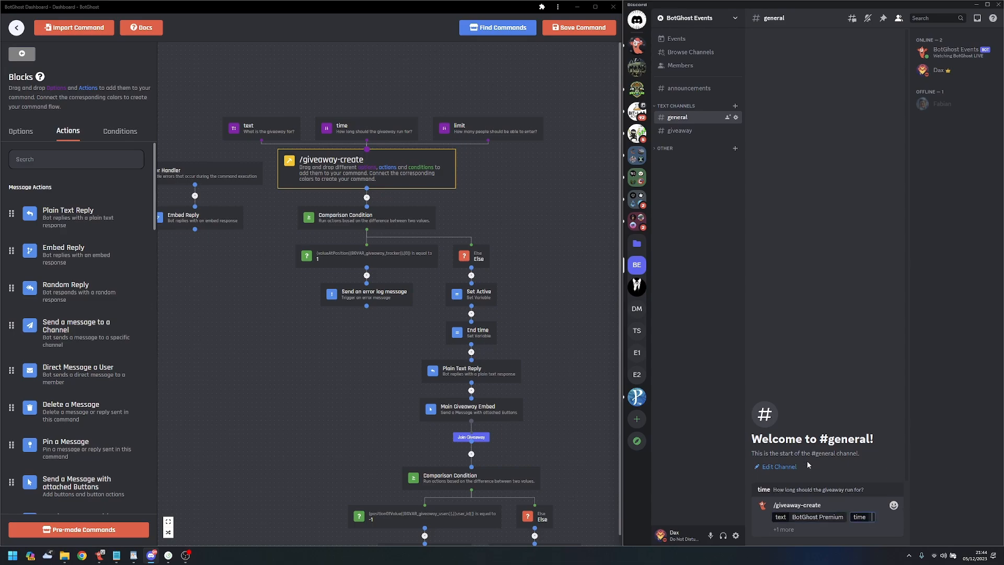
type("20")
key("Return")
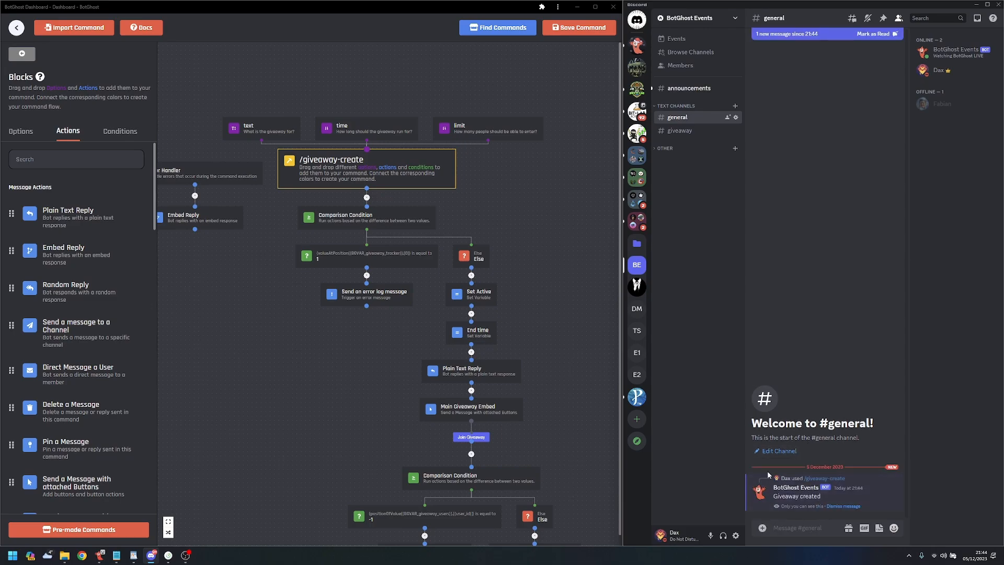
left_click(843, 505)
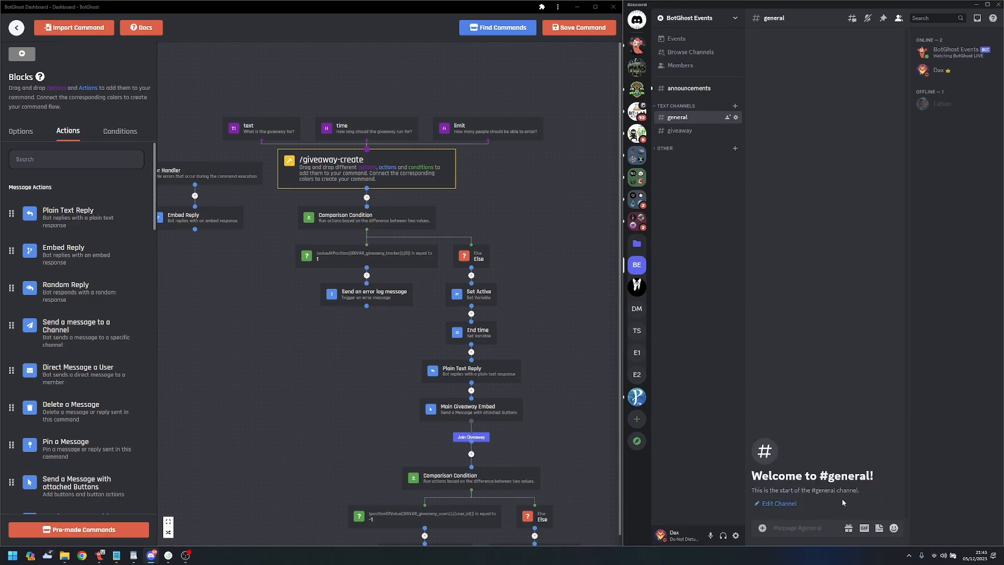
- Join the BotGhost Premium giveaway in the announcements channel, inspect its entry count and confirmation, and dismiss the reply
left_click(699, 90)
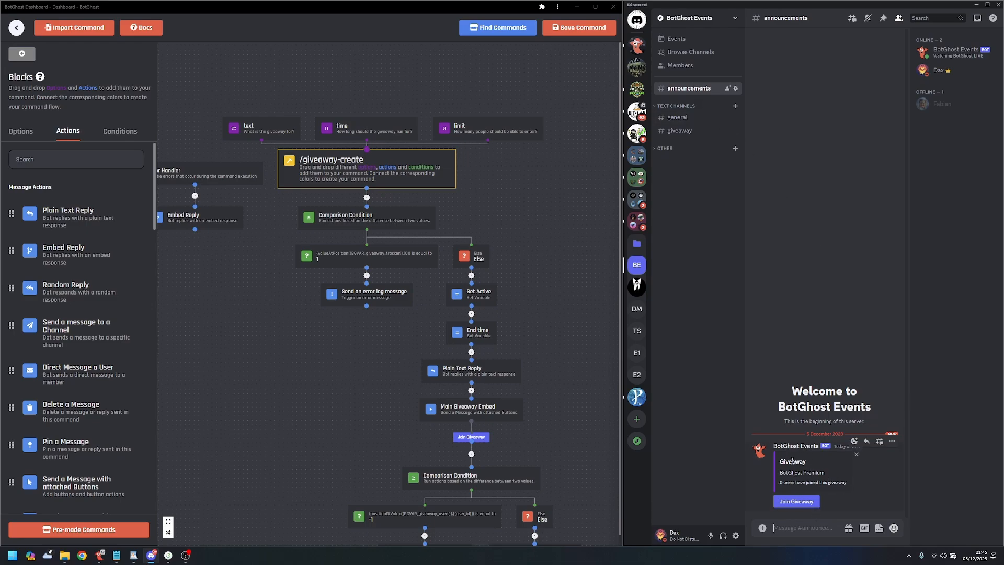
left_click(800, 501)
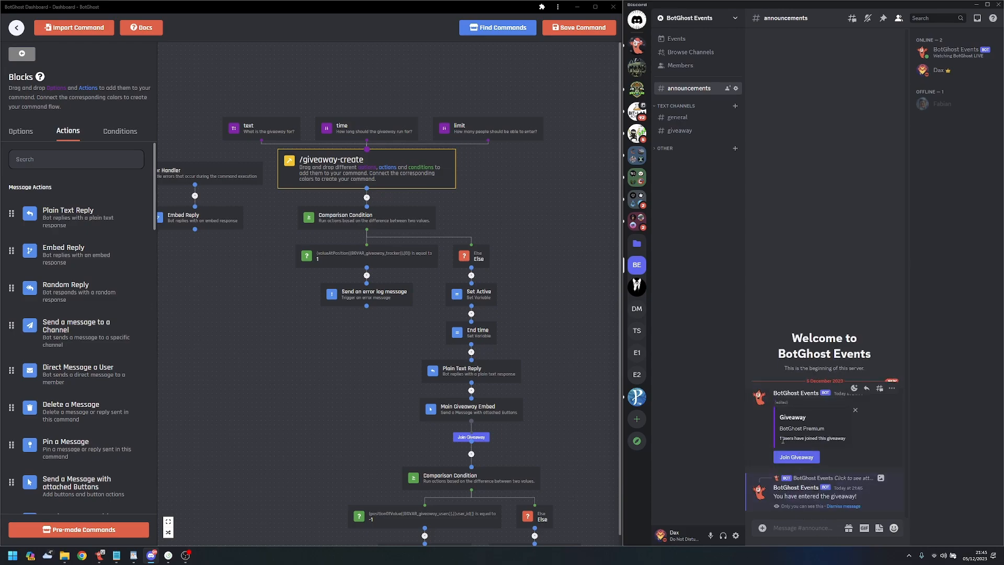
left_click_drag(780, 438, 817, 438)
left_click(789, 445)
left_click_drag(775, 496, 865, 502)
left_click(847, 498)
left_click(844, 506)
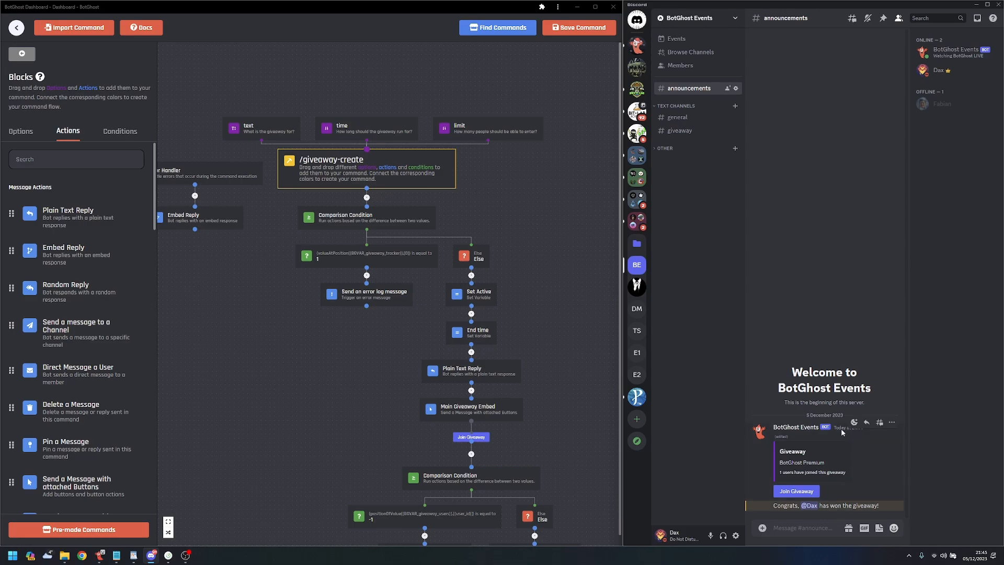
- Test joining the ended giveaway twice after the winner announcement and dismiss both of the bot's replies
left_click(796, 491)
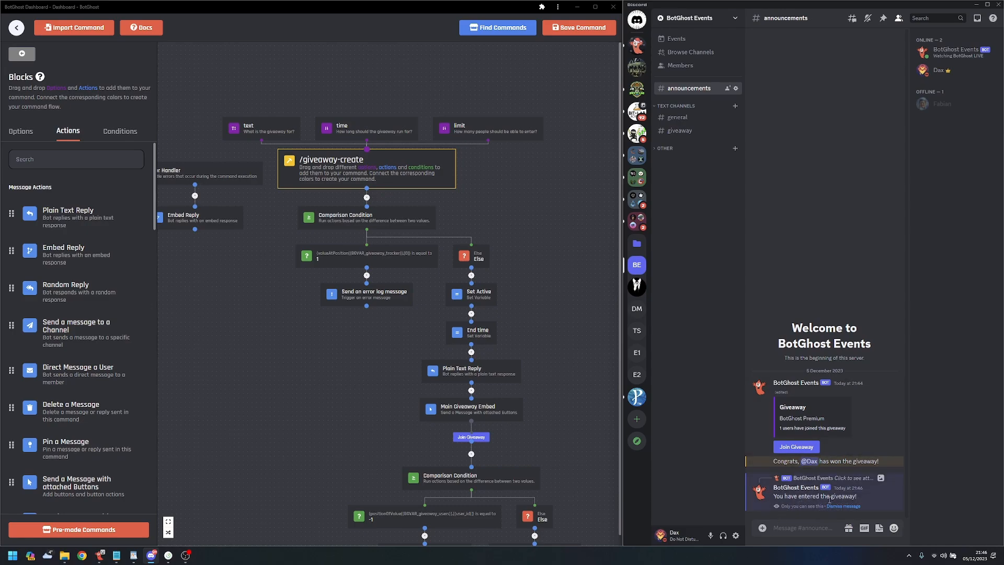
left_click(796, 447)
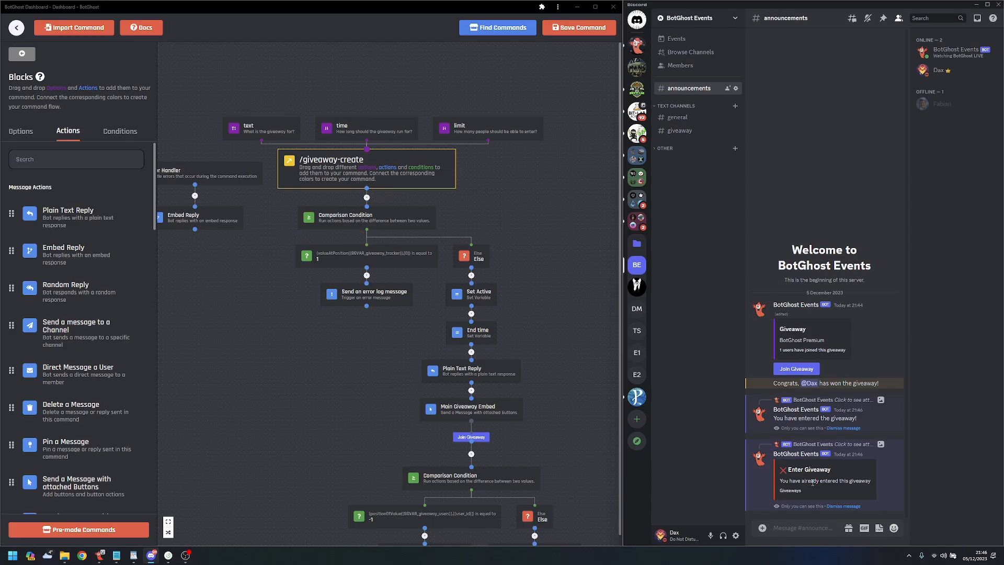
left_click(843, 506)
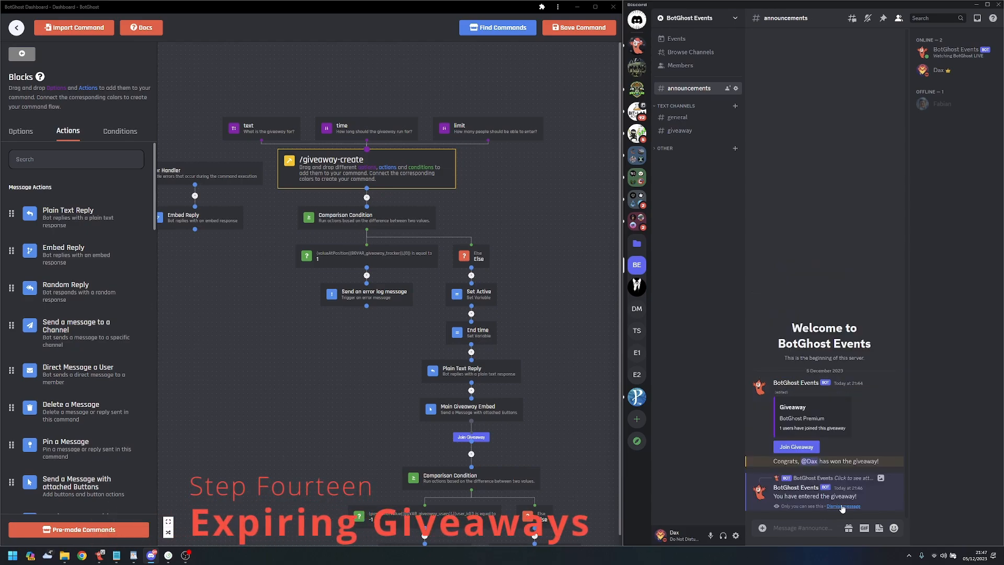
left_click(842, 506)
- Send /giveaway-create in the general channel with text fdfsd and time 1
left_click(678, 117)
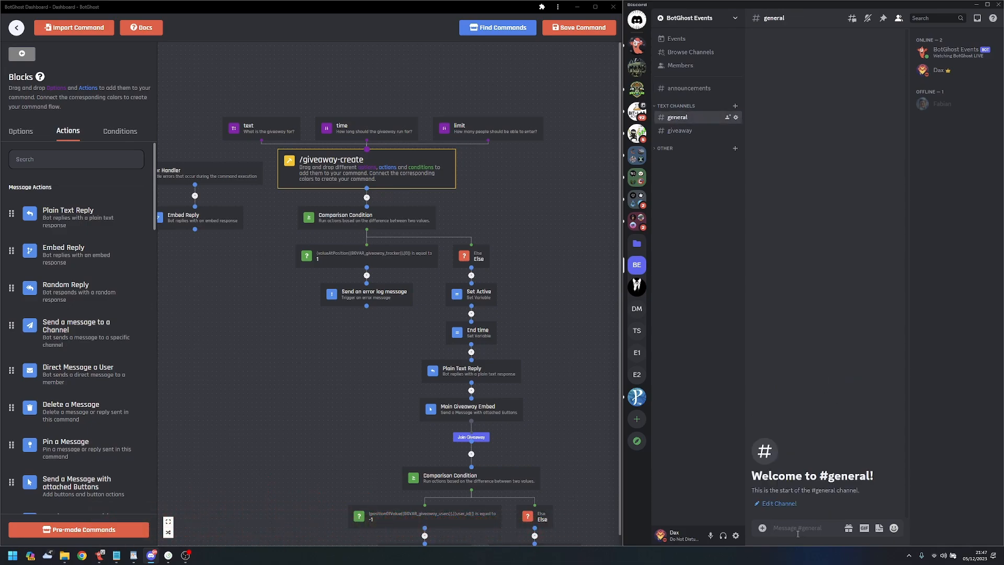
type("/giveaway")
left_click(806, 503)
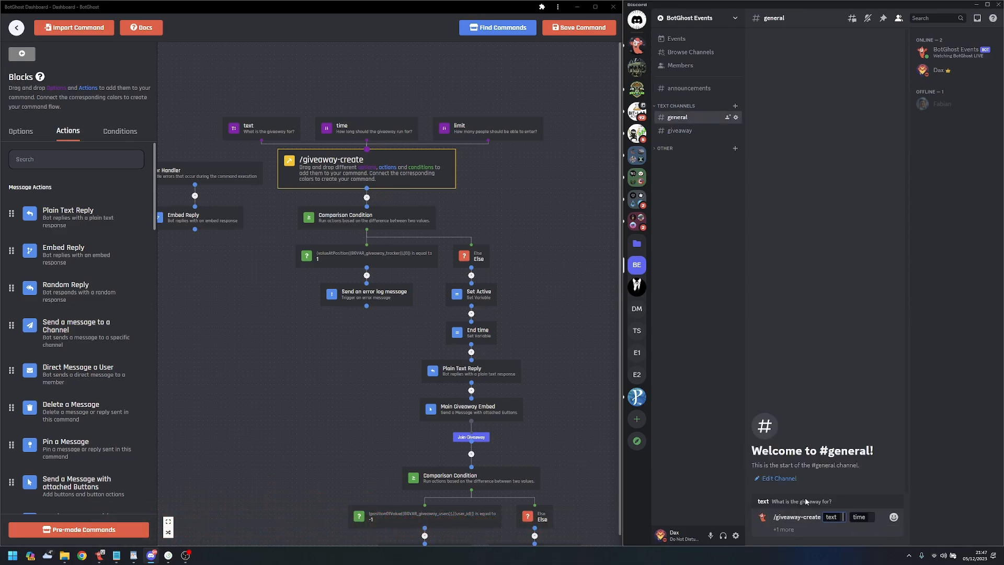
type("fdfsd")
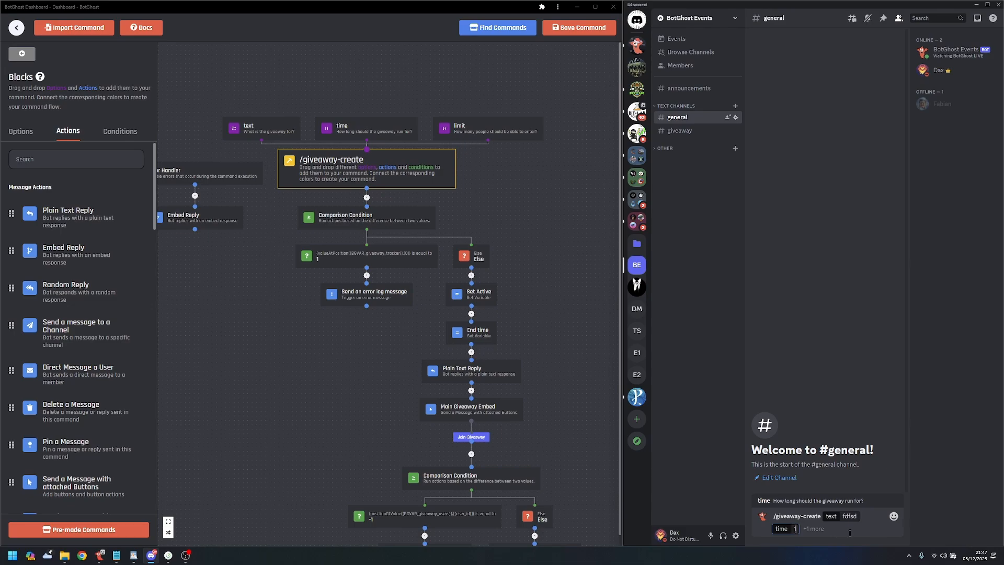
key("Return")
- Join the new fdfsd giveaway in the announcements channel and dismiss the bot's reply
left_click(689, 88)
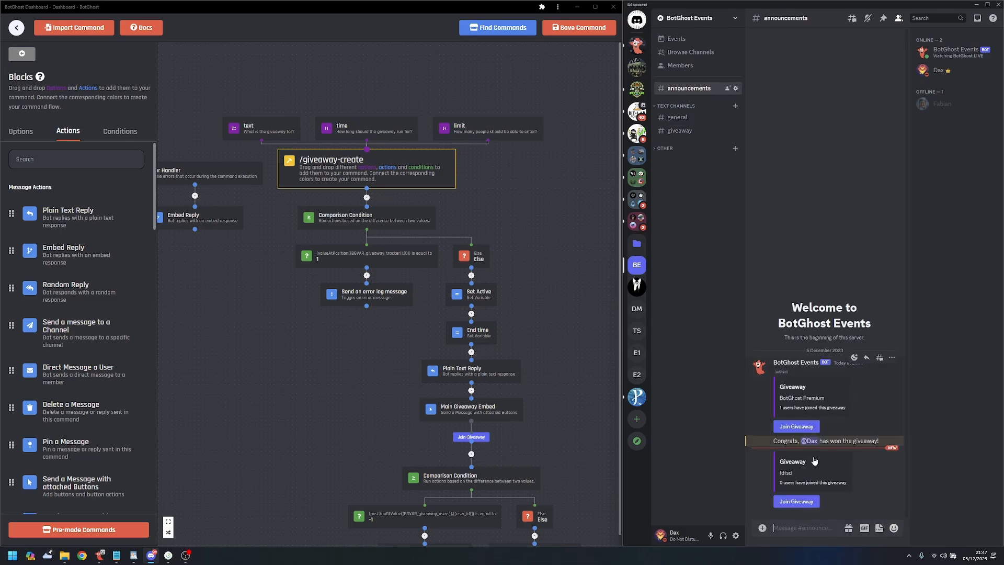
left_click(789, 506)
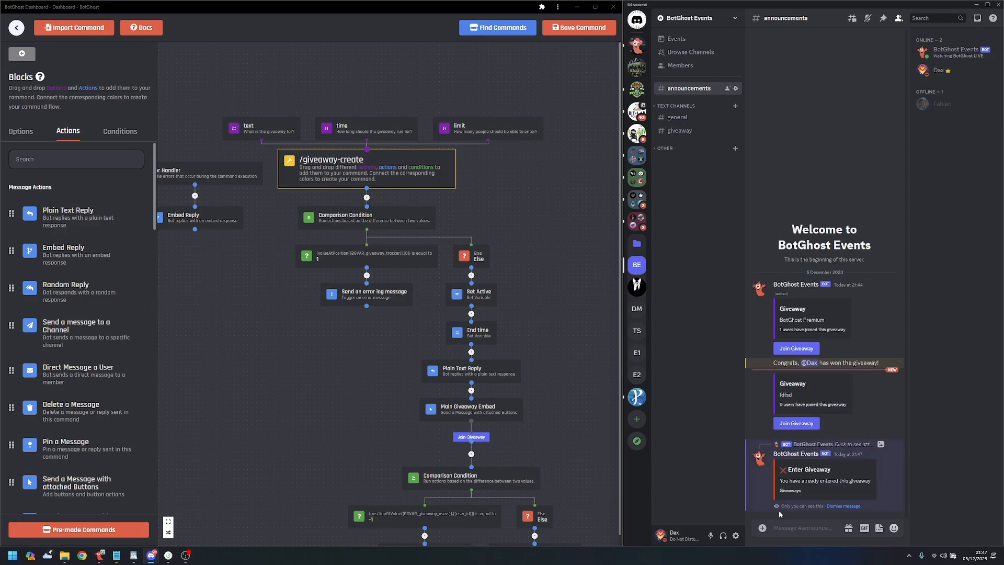
left_click(846, 506)
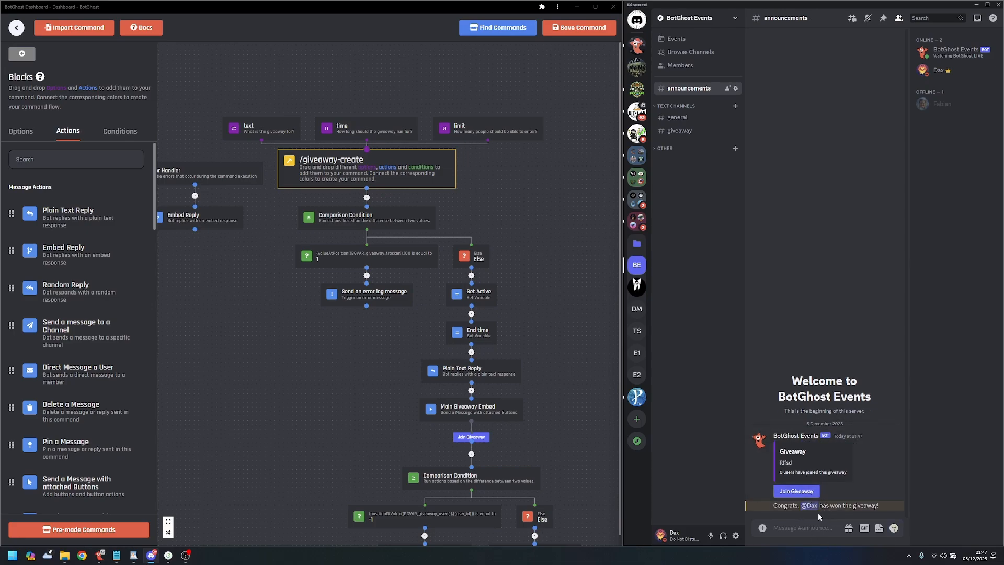
- Delete the fdfsd giveaway message and its winner announcement from the announcements channel
mouse_move(863, 460)
key("shift")
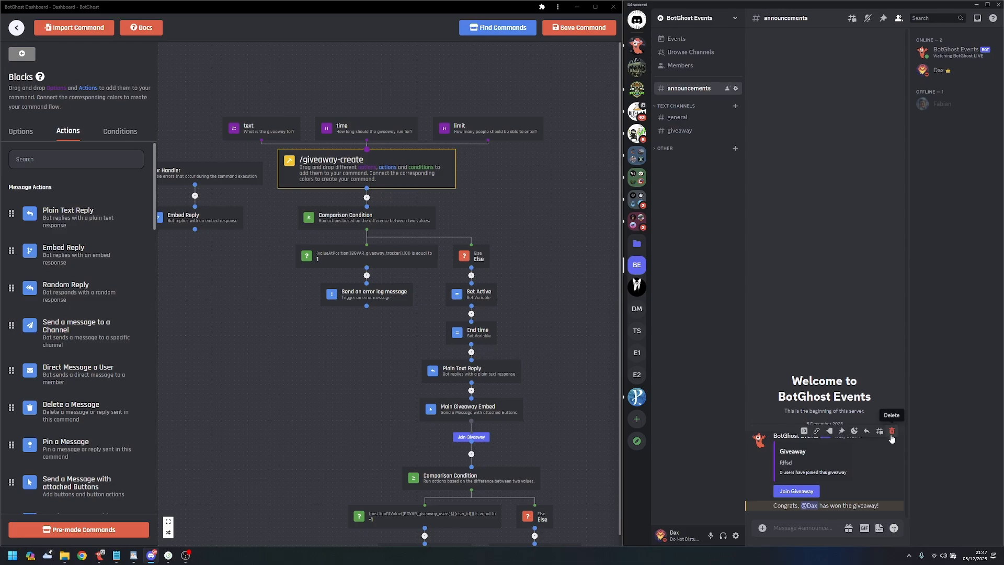
left_click(891, 433, "shift")
left_click(892, 477, "shift")
- Disconnect the Set Active block from the Else condition in the /giveaway-create command flow
left_click(540, 271)
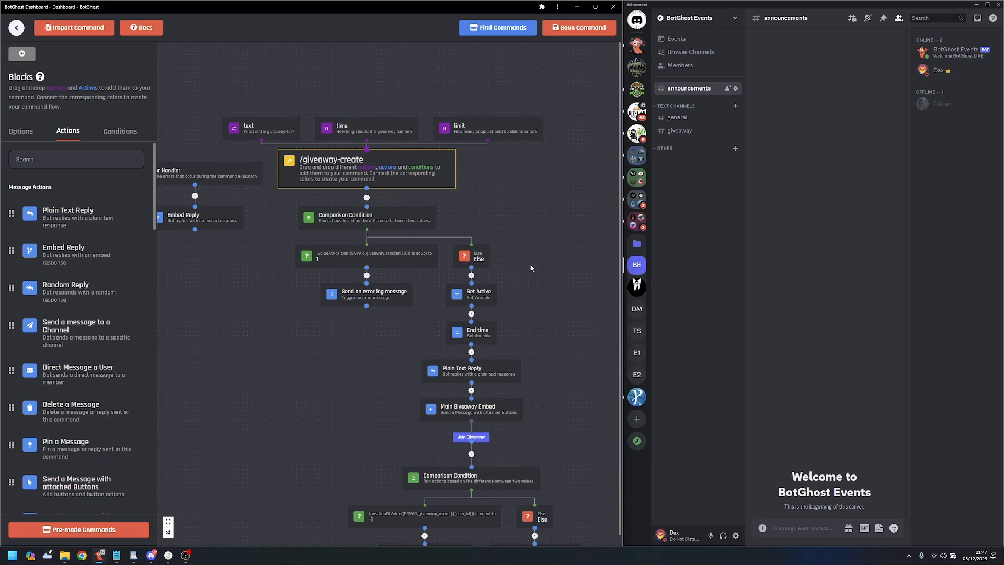
left_click_drag(531, 269, 559, 266)
scroll(547, 237, "up", 2)
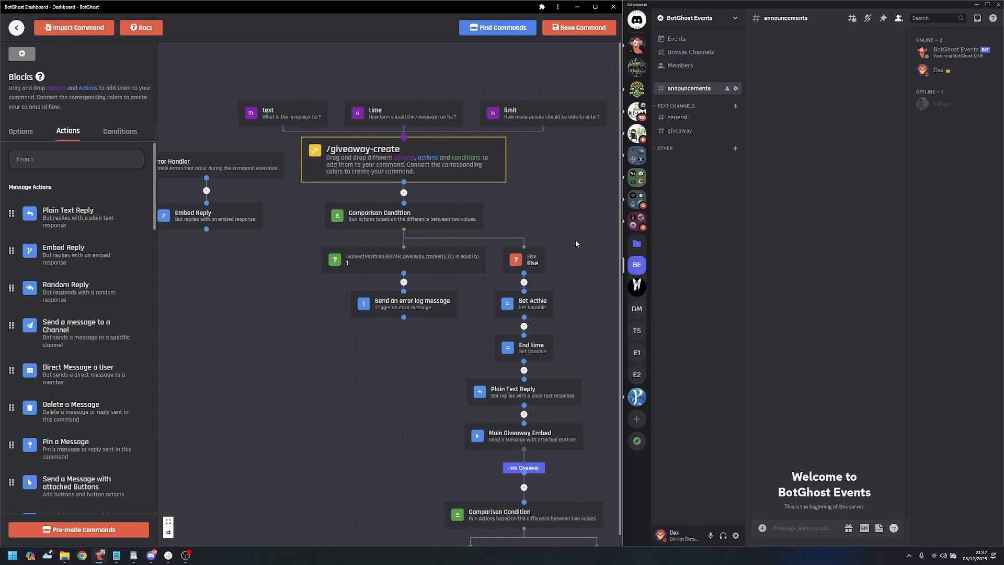
scroll(575, 244, "up", 5)
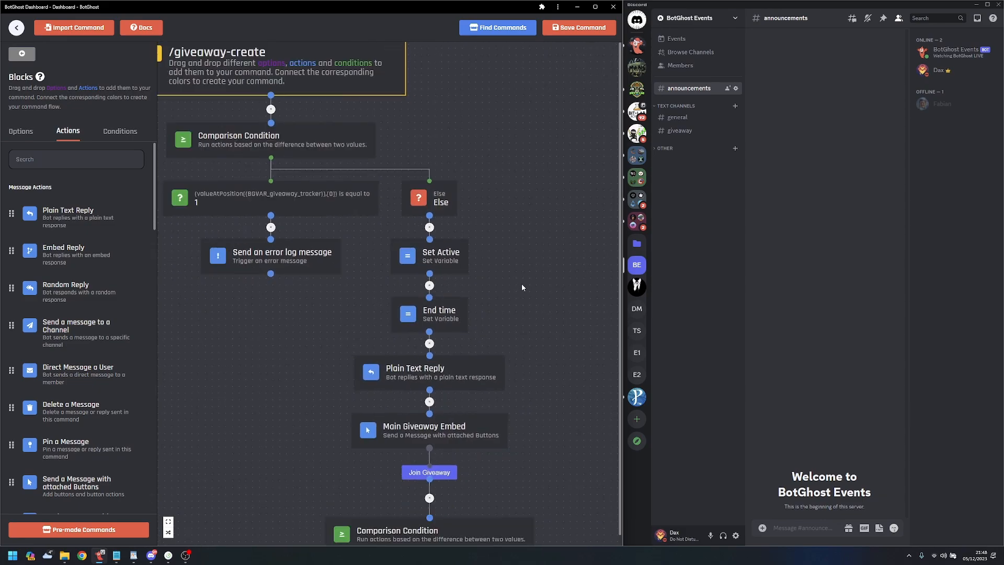
left_click_drag(521, 284, 543, 276)
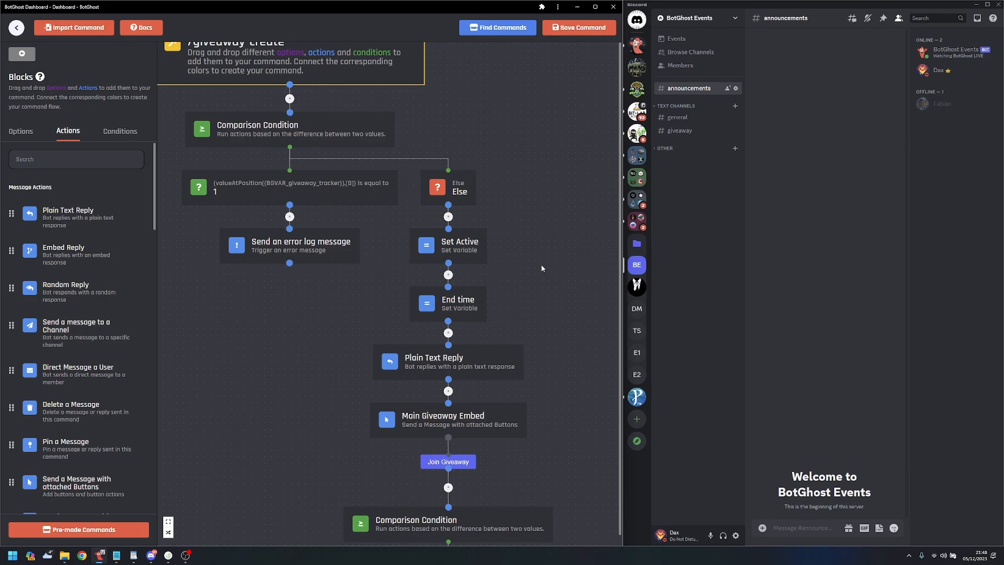
left_click(448, 217)
- Add a Set a unique variable block beside Set Active and name its variable giveawayid
scroll(478, 220, "up", 3)
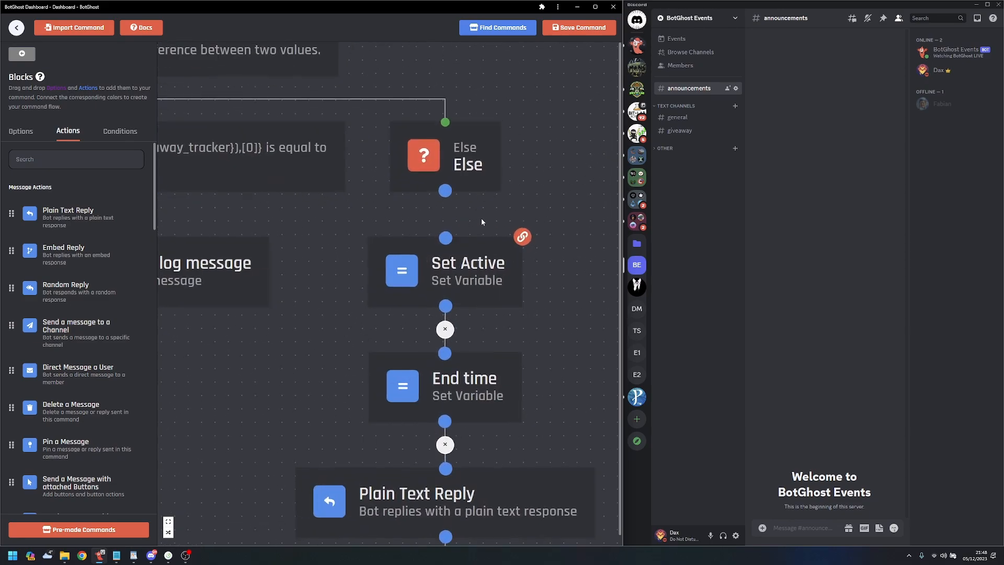
scroll(494, 219, "down", 3)
scroll(496, 251, "up", 2)
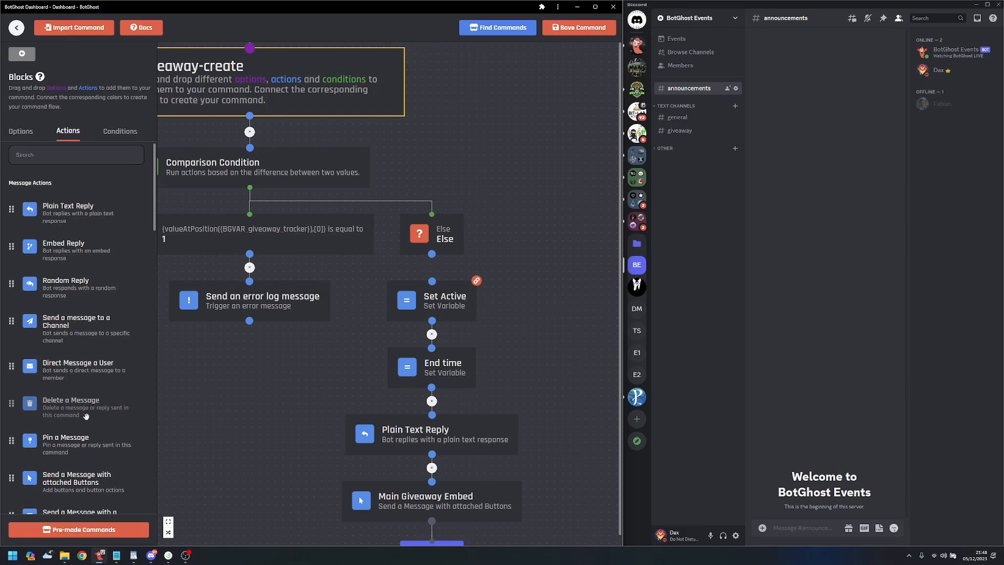
scroll(107, 442, "down", 10)
left_click_drag(107, 442, 486, 306)
scroll(346, 381, "down", 5)
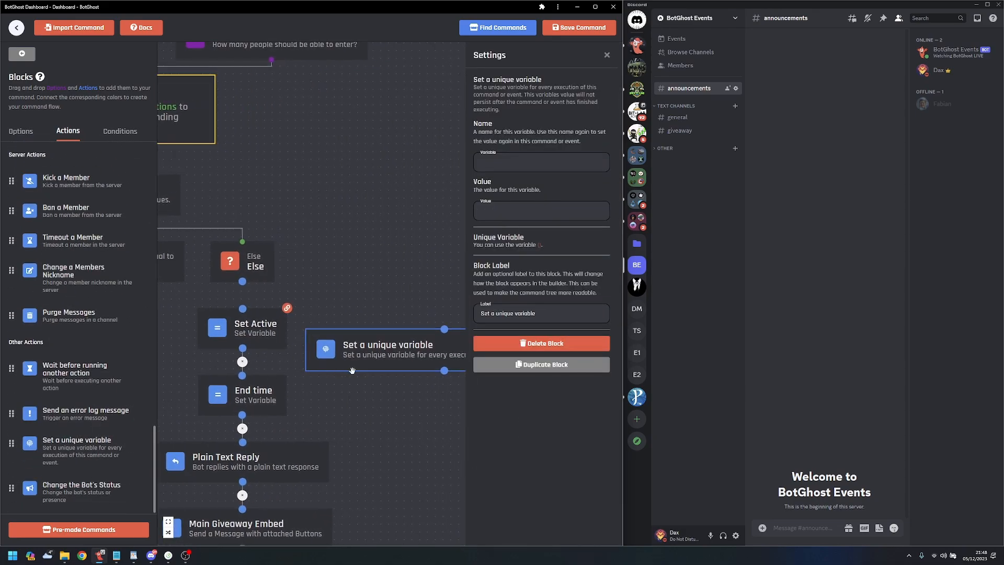
left_click(541, 162)
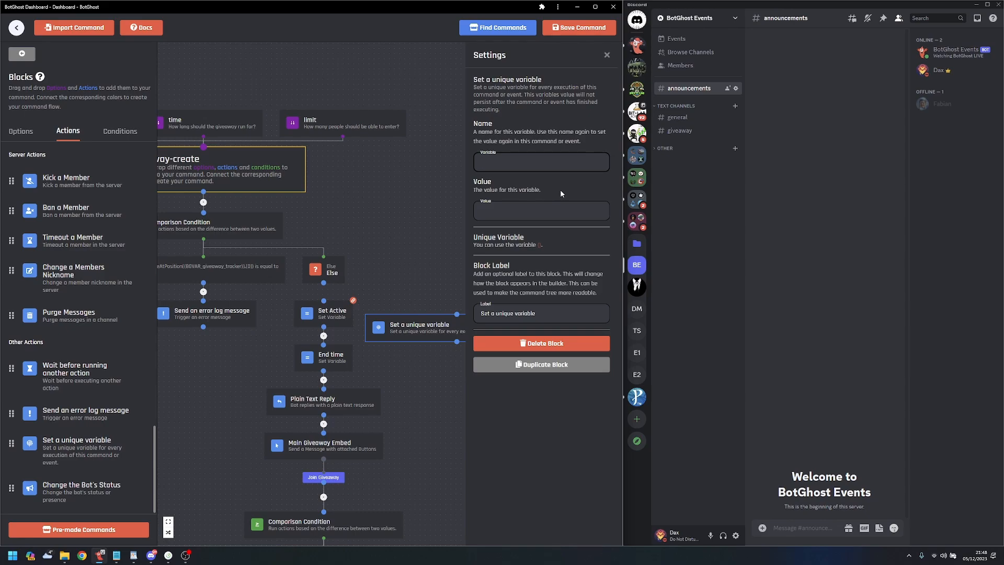
type("giveawayid")
- Add a temporary Plain Text Reply block and insert the basic random number variable into its content
scroll(100, 254, "up", 1)
scroll(100, 253, "up", 10)
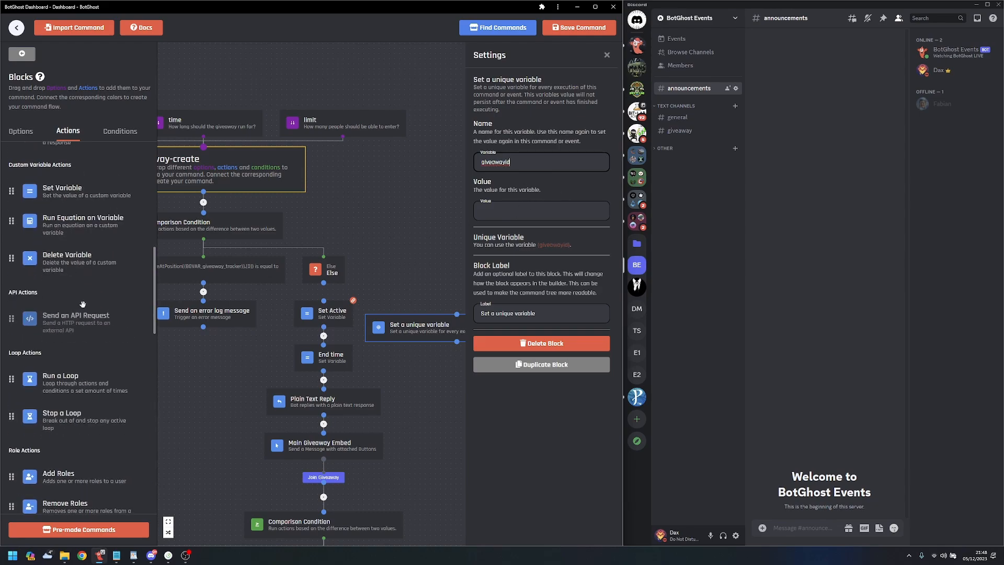
left_click_drag(65, 214, 445, 234)
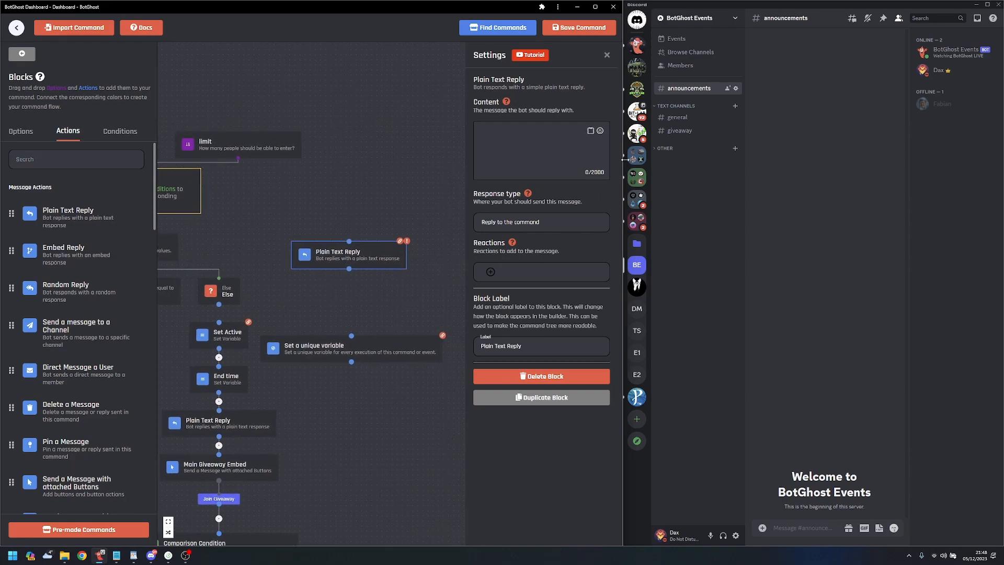
left_click(590, 131)
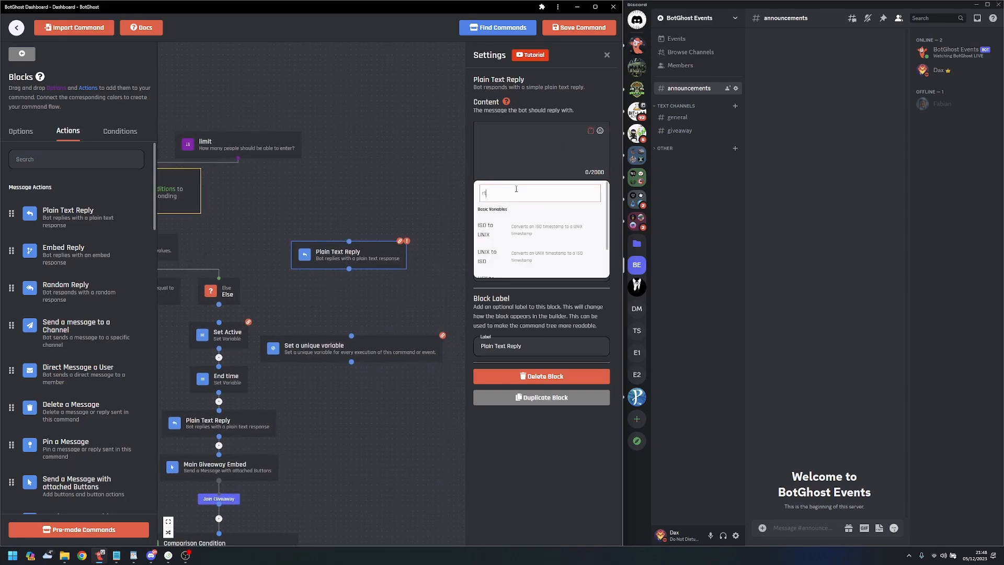
type("rod")
key("BackSpace")
key("BackSpace")
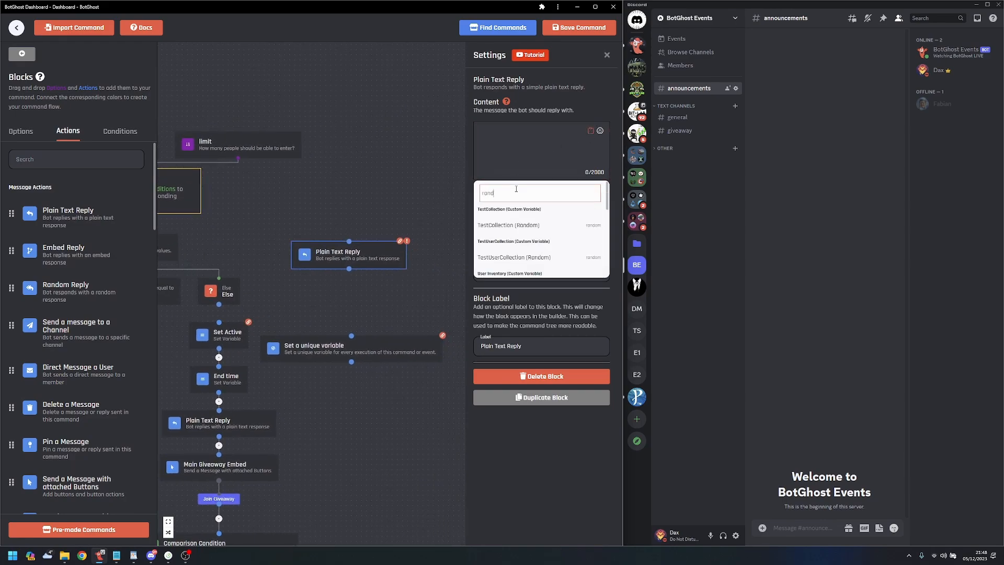
type("andom")
scroll(526, 209, "down", 10)
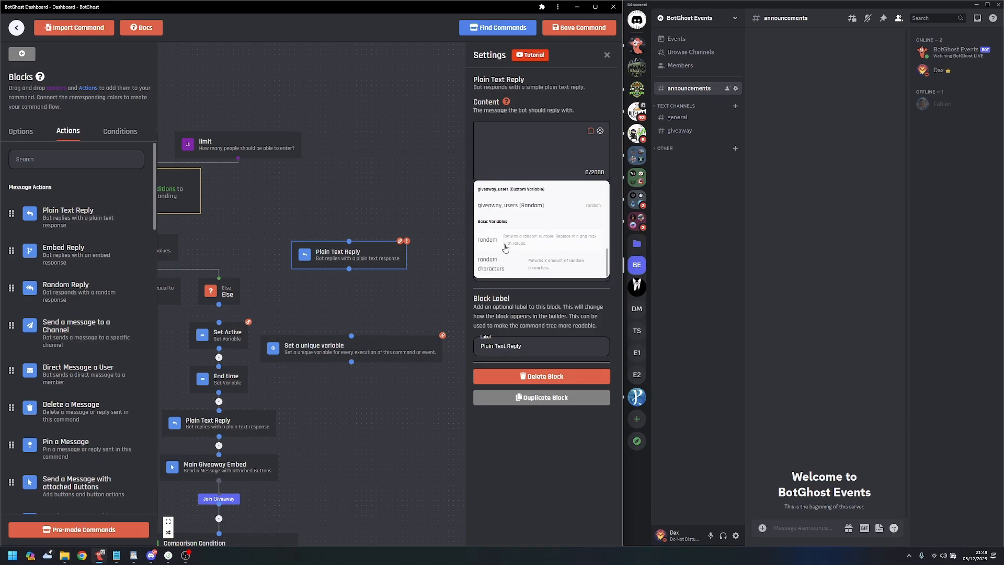
left_click(517, 245)
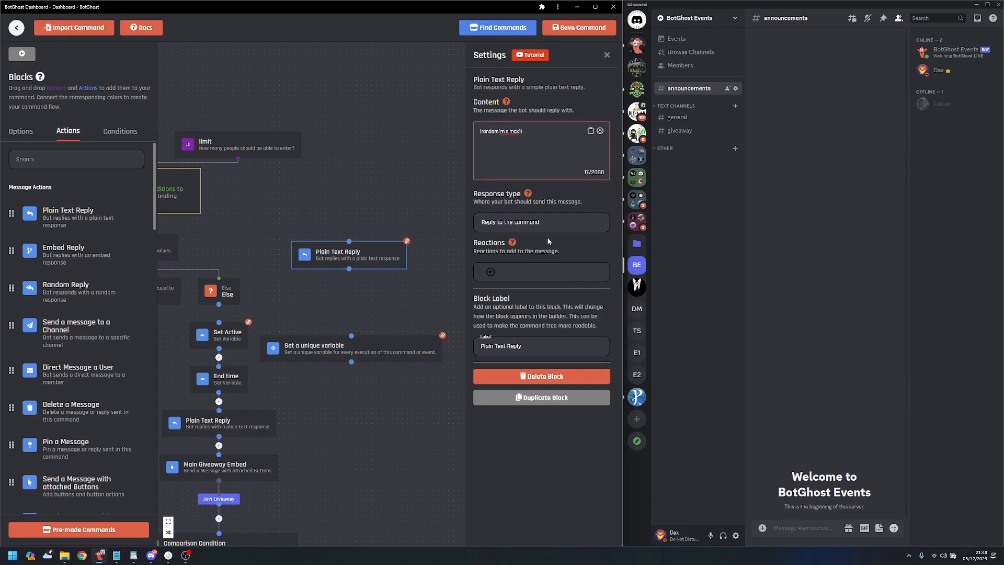
- Set the random variable's range to 100000,999999 and copy the expression into the giveawayid block's value
key("Right")
key("BackSpace")
key("BackSpace")
key("BackSpace")
type("100000,999999")
left_click_drag(550, 131, 478, 131)
left_click_drag(369, 313, 404, 269)
left_click(401, 305)
left_click(522, 211)
type("{random[100000,999999]}")
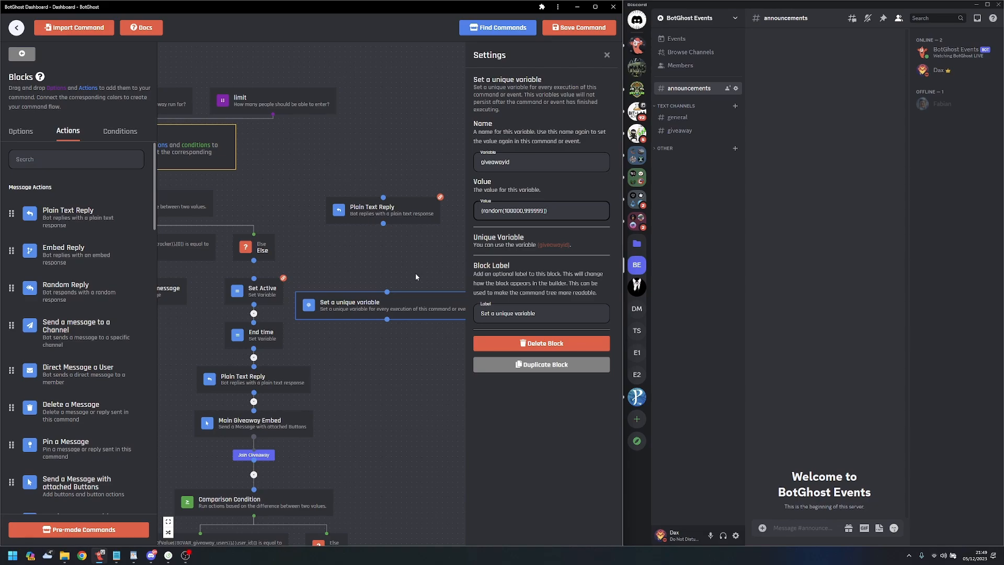
- Move the unique variable block just below the Else condition and delete the temporary Plain Text Reply block
left_click_drag(369, 267, 414, 254)
left_click_drag(408, 291, 364, 255)
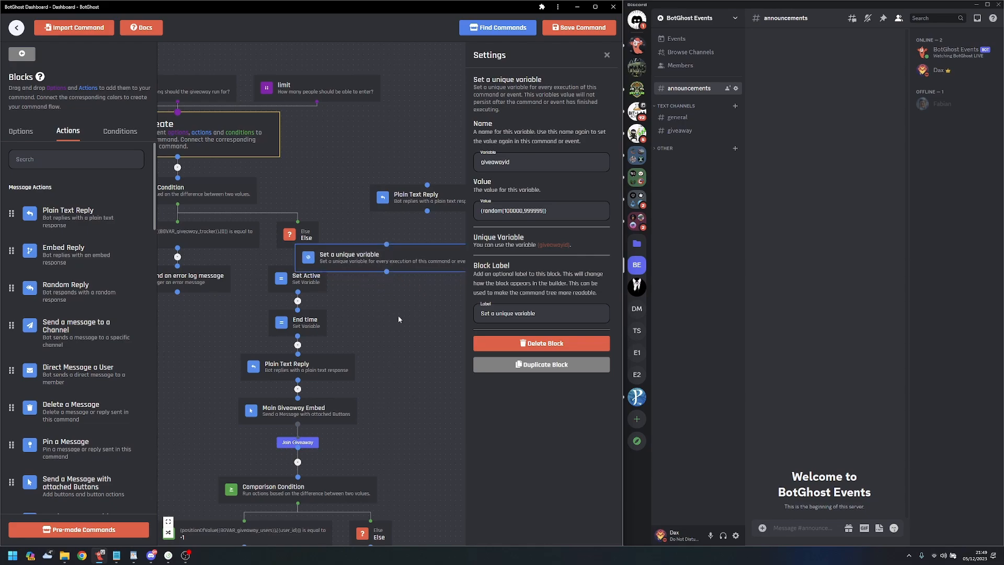
left_click_drag(413, 313, 367, 339)
scroll(368, 332, "up", 1)
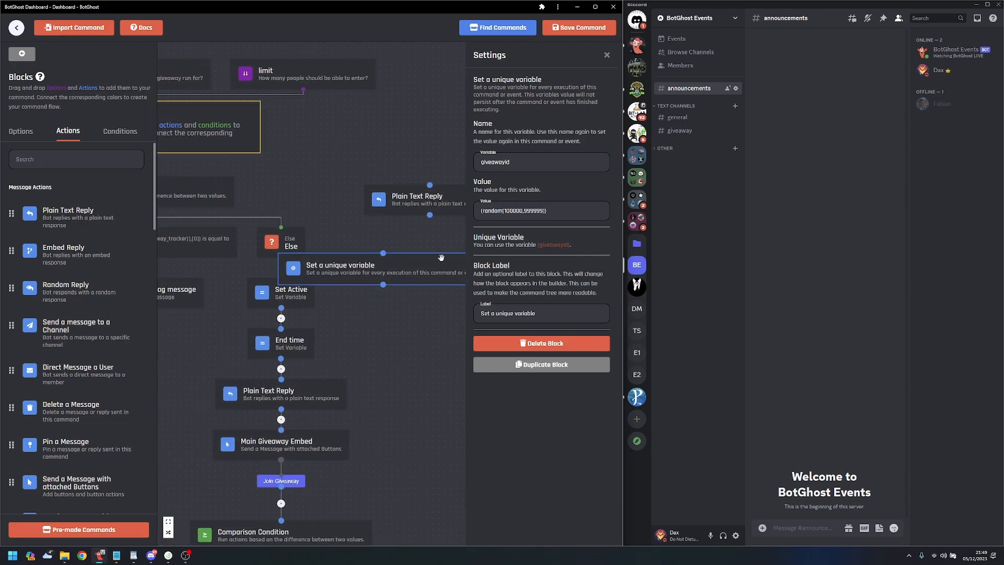
left_click(417, 204)
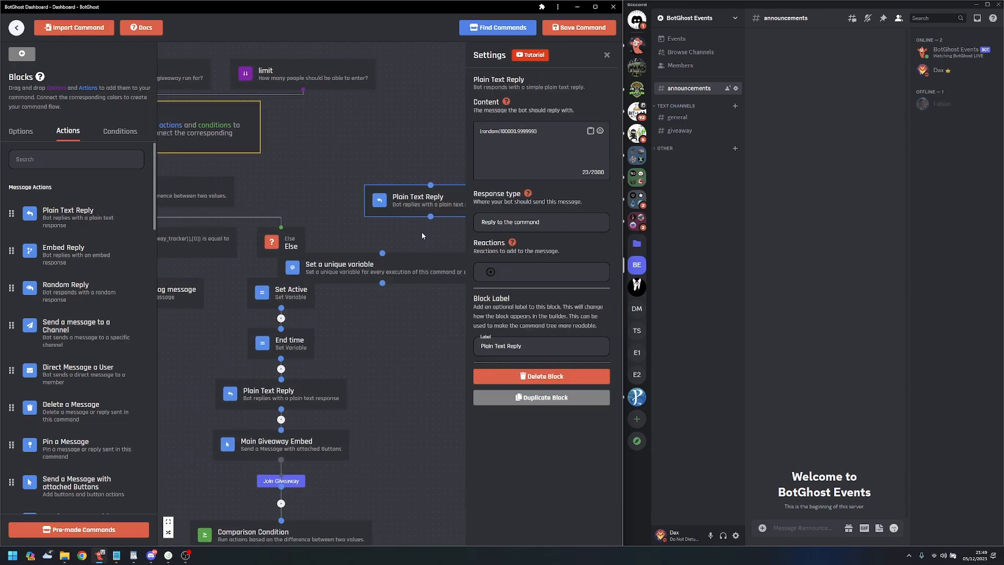
key("Delete")
- Rearrange the Set Active and Else blocks to make room, and connect Else to the unique variable block
left_click_drag(368, 332, 472, 287)
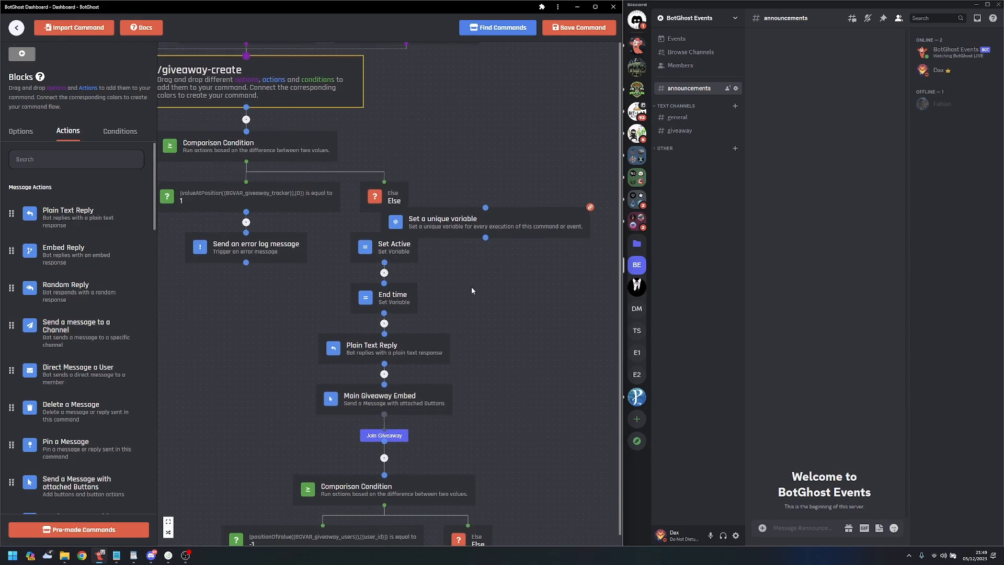
scroll(453, 293, "up", 1)
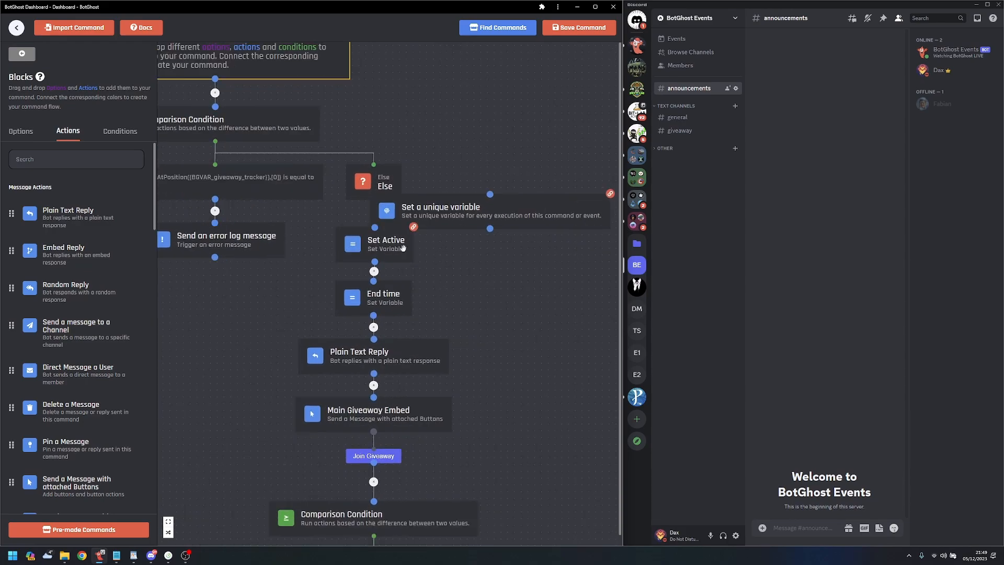
left_click_drag(403, 247, 503, 299)
left_click_drag(441, 258, 385, 242)
scroll(357, 256, "down", 2)
left_click(366, 251)
left_click_drag(344, 209, 384, 183)
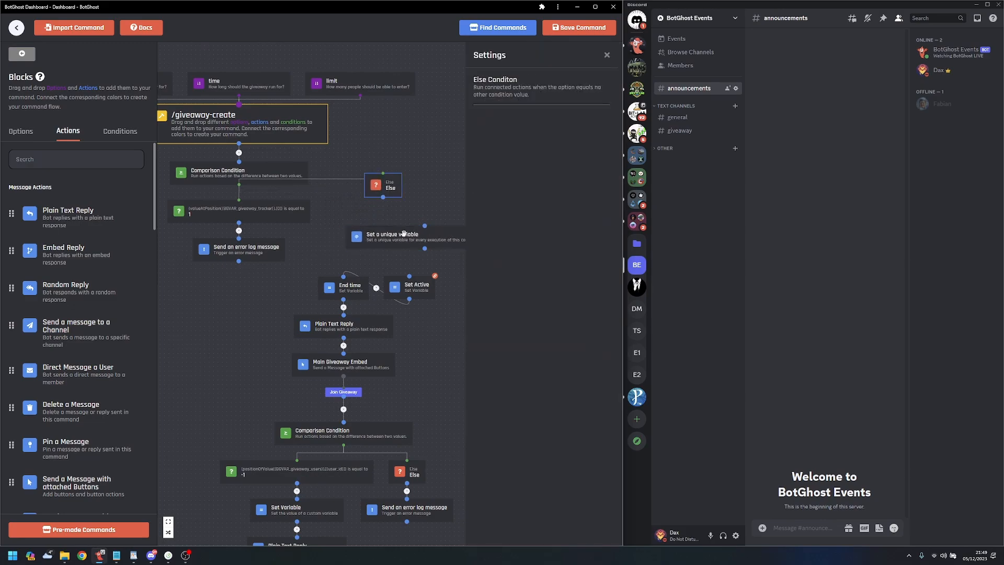
left_click_drag(403, 233, 372, 222)
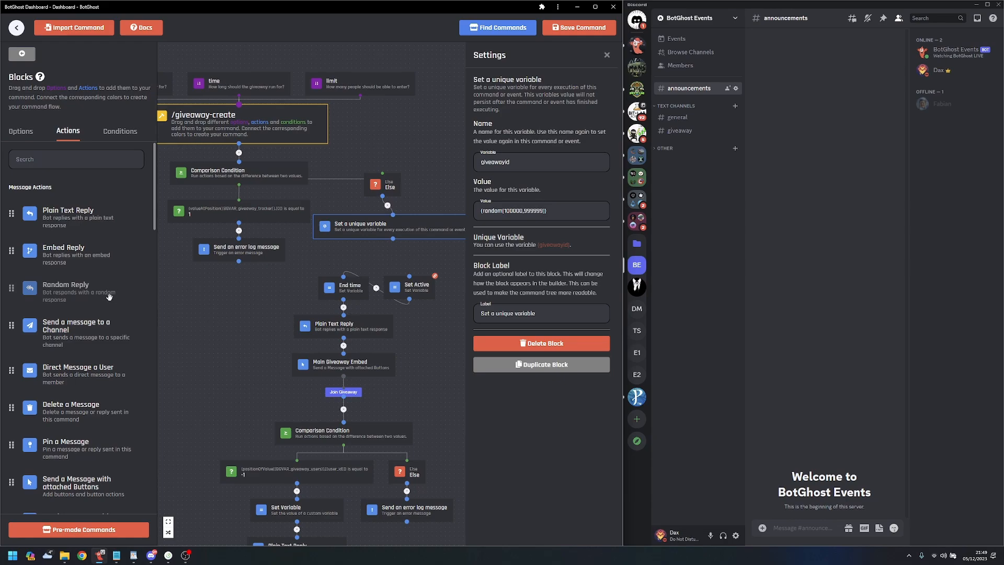
- Add a Set Variable block below the unique variable block and connect the two
scroll(137, 353, "down", 3)
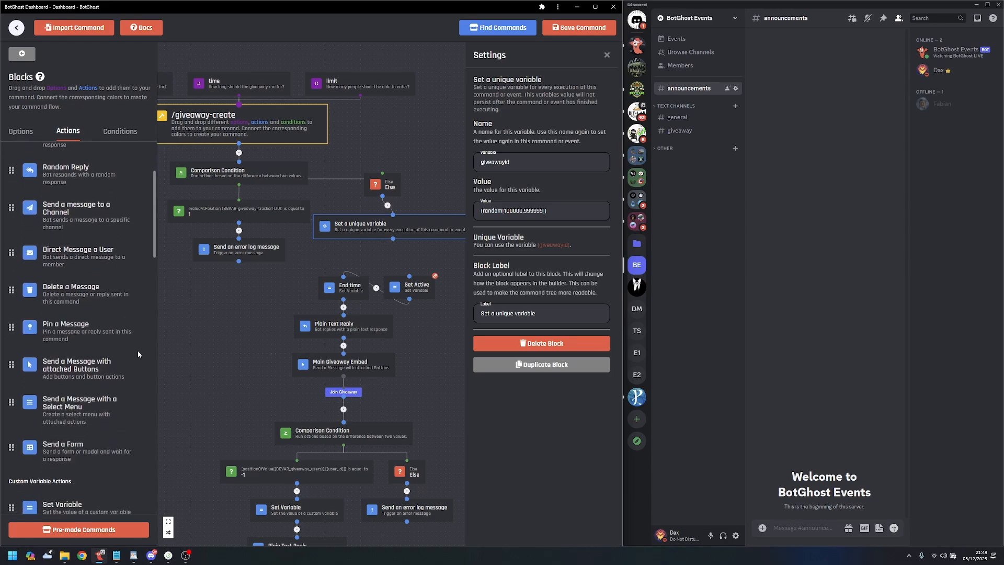
scroll(137, 356, "down", 4)
left_click_drag(266, 312, 189, 338)
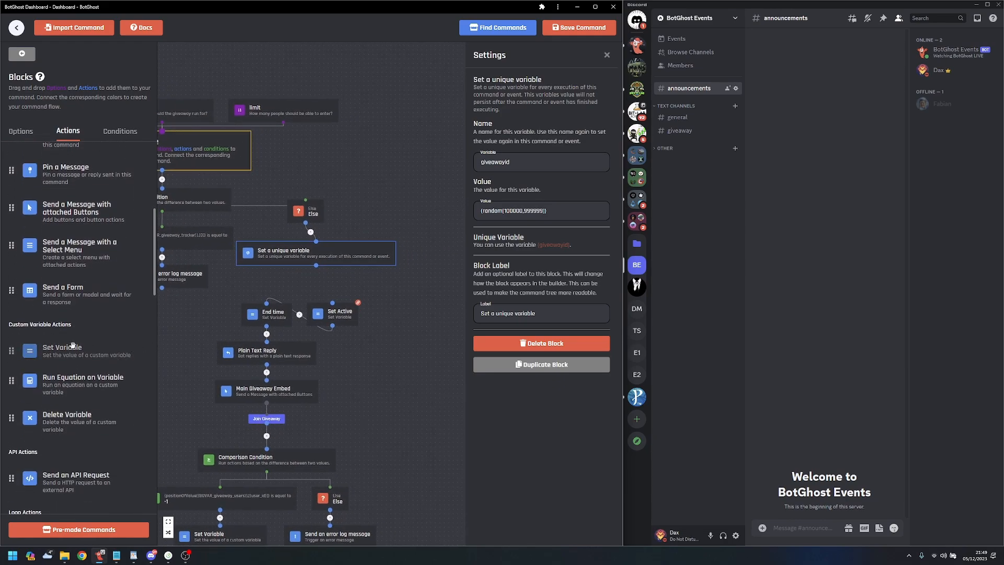
left_click_drag(73, 345, 389, 246)
left_click_drag(392, 288, 368, 284)
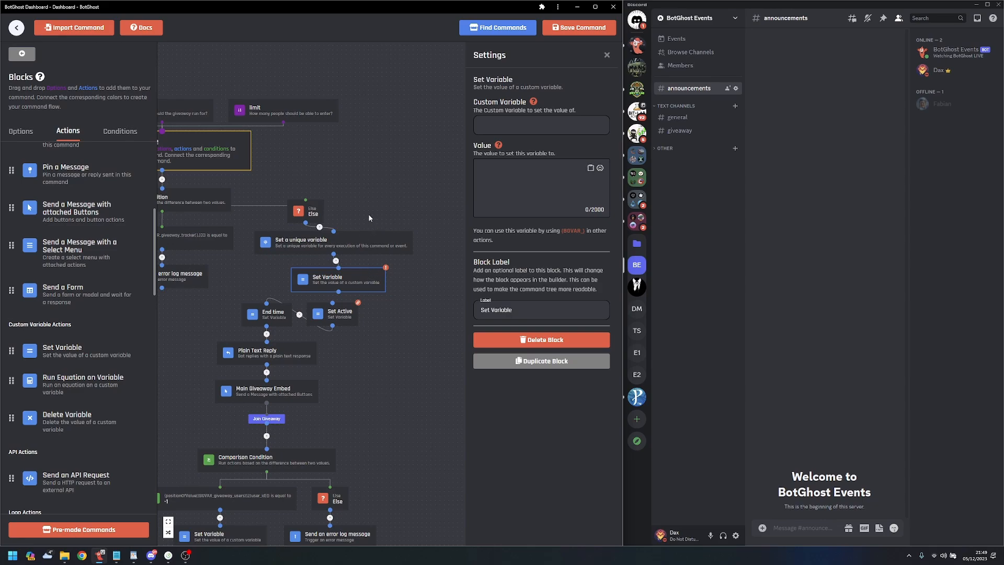
- Copy the {random[100000,999999]} expression from the unique variable block into the new Set Variable block's value
left_click(366, 238)
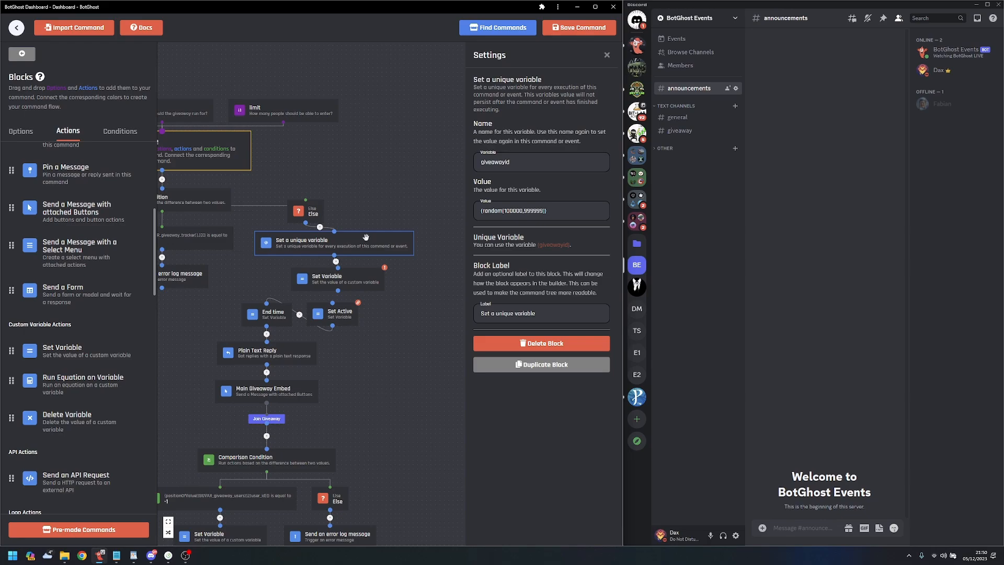
left_click_drag(560, 208, 383, 232)
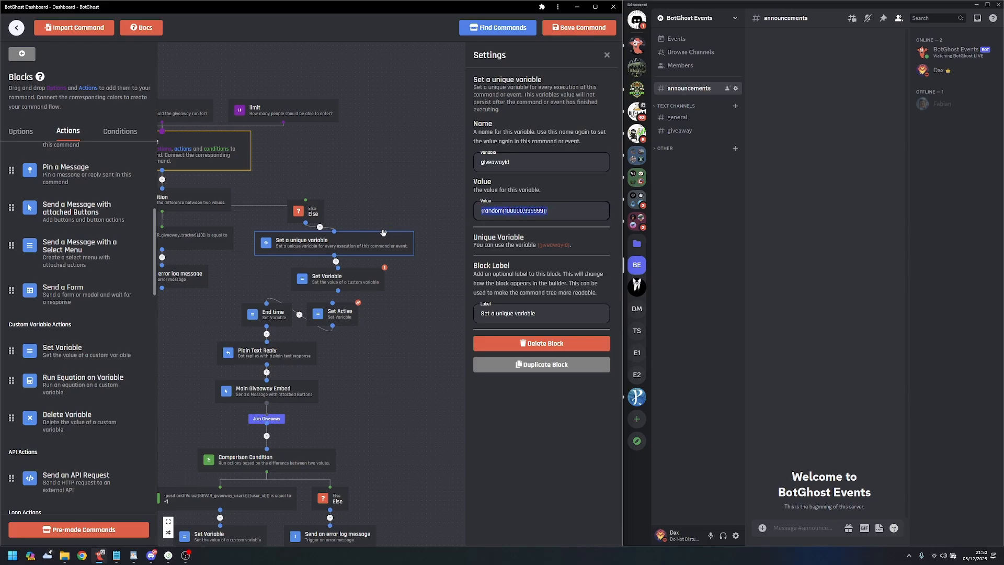
key("ctrl+c")
left_click(348, 275)
left_click(544, 196)
key("ctrl+v")
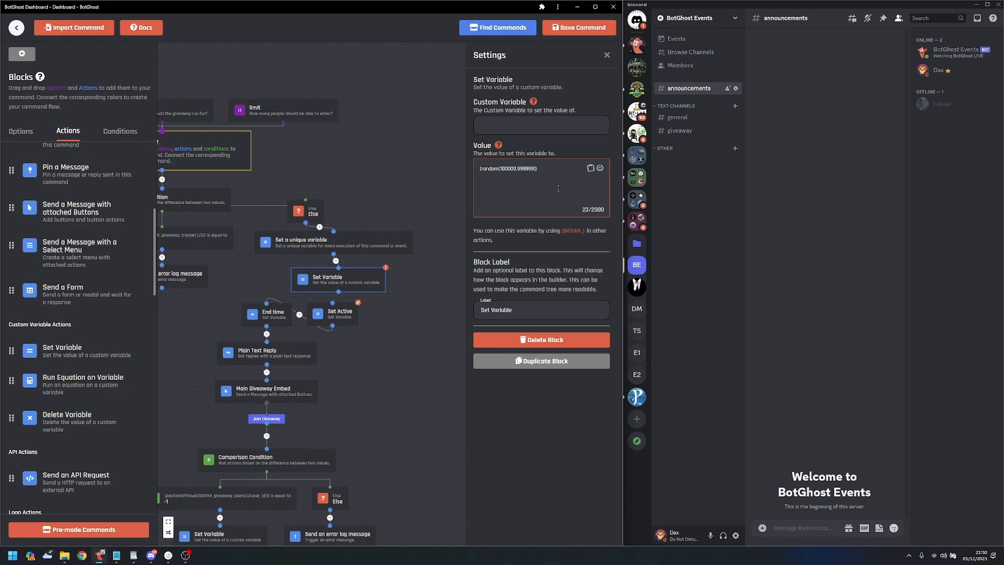
- Configure the new Set Variable block to set its value at position 2 of the giveaway_tracker collection
left_click(535, 128)
left_click(546, 199)
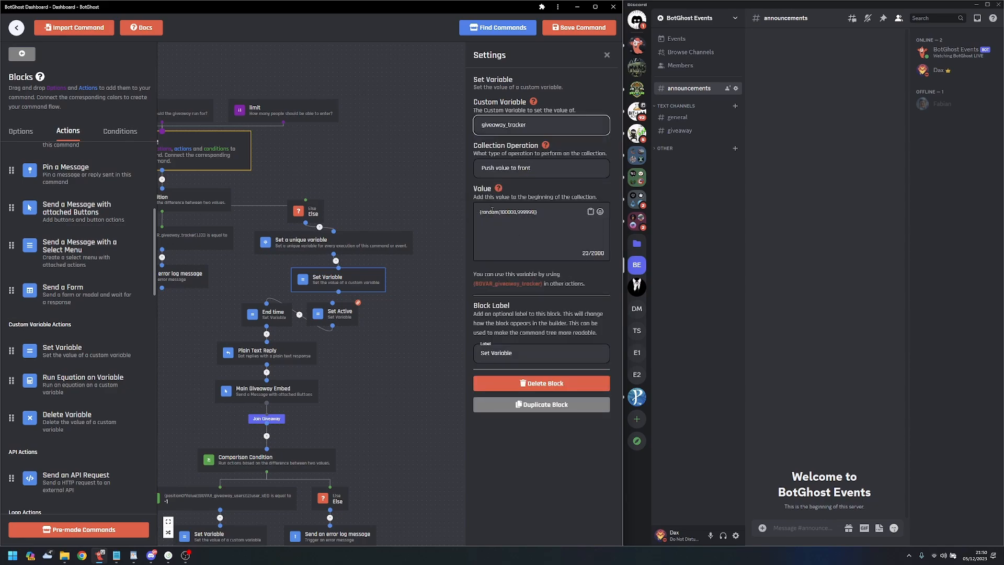
left_click(543, 166)
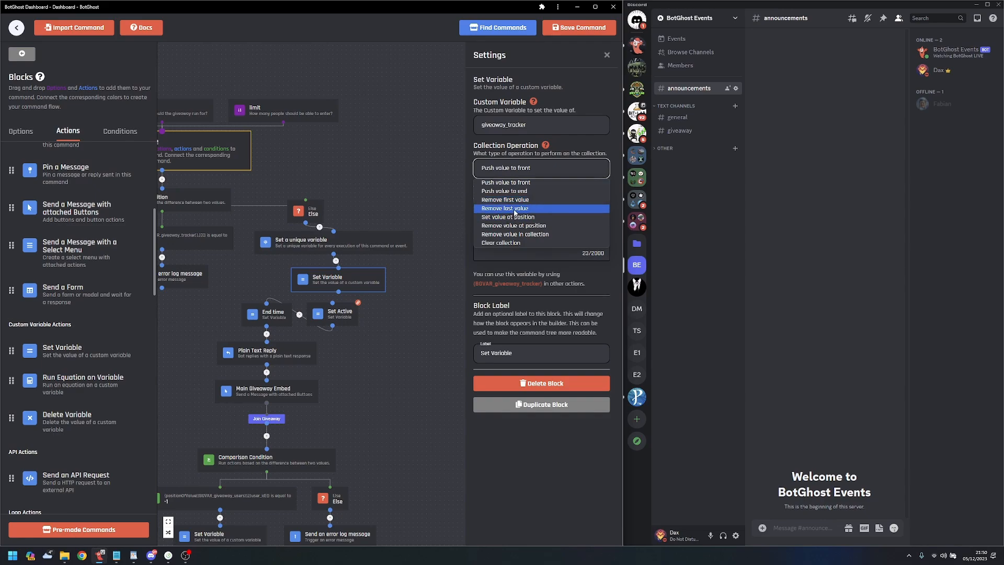
left_click(522, 225)
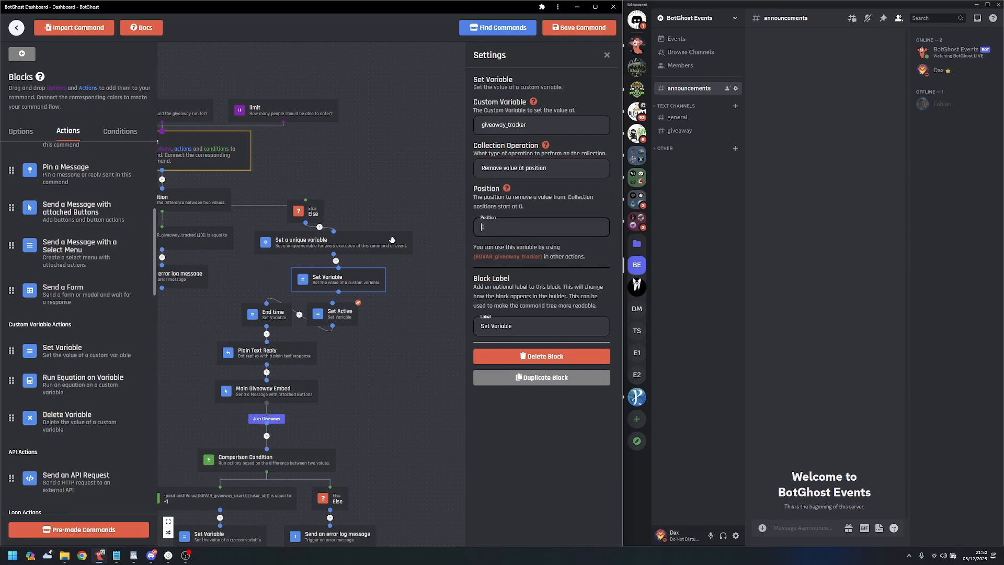
type("2")
left_click(539, 169)
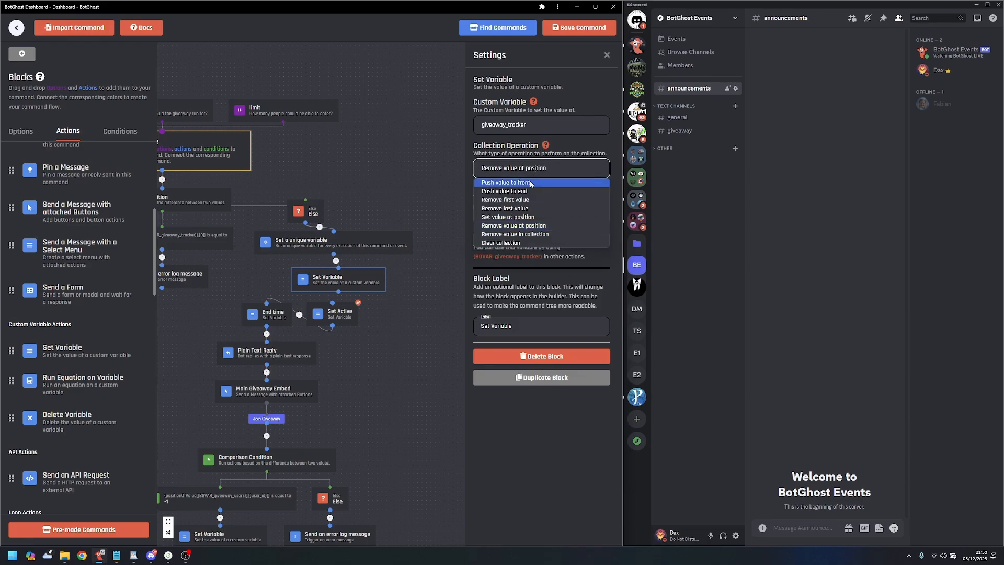
left_click(526, 217)
left_click(526, 216)
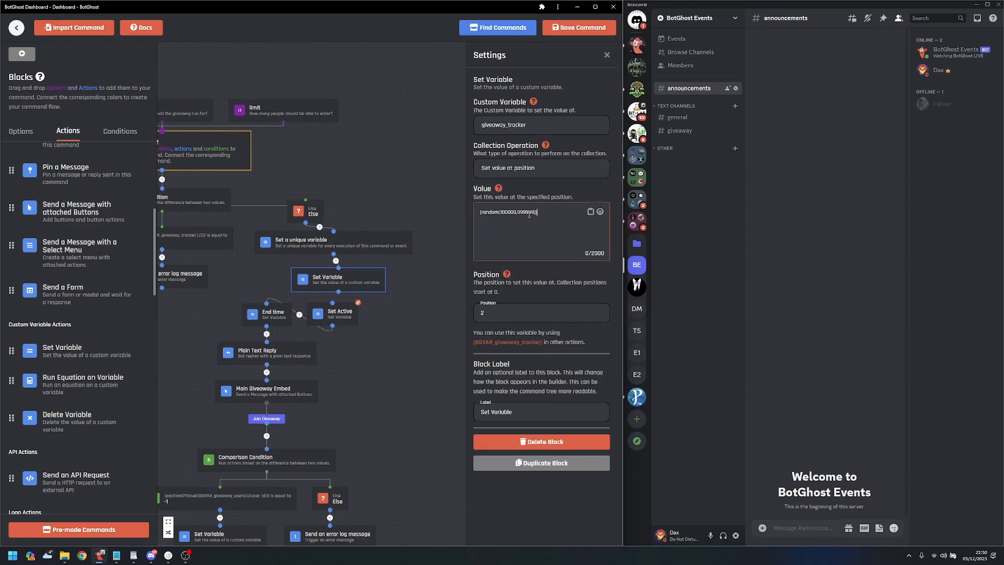
- Delete the unique variable block, and link Else to the Set Variable block and that block to Set Active
left_click(384, 246)
key("Delete")
left_click_drag(306, 223, 338, 247)
left_click_drag(384, 285, 429, 282)
left_click_drag(386, 306, 354, 273)
left_click_drag(387, 317, 437, 315)
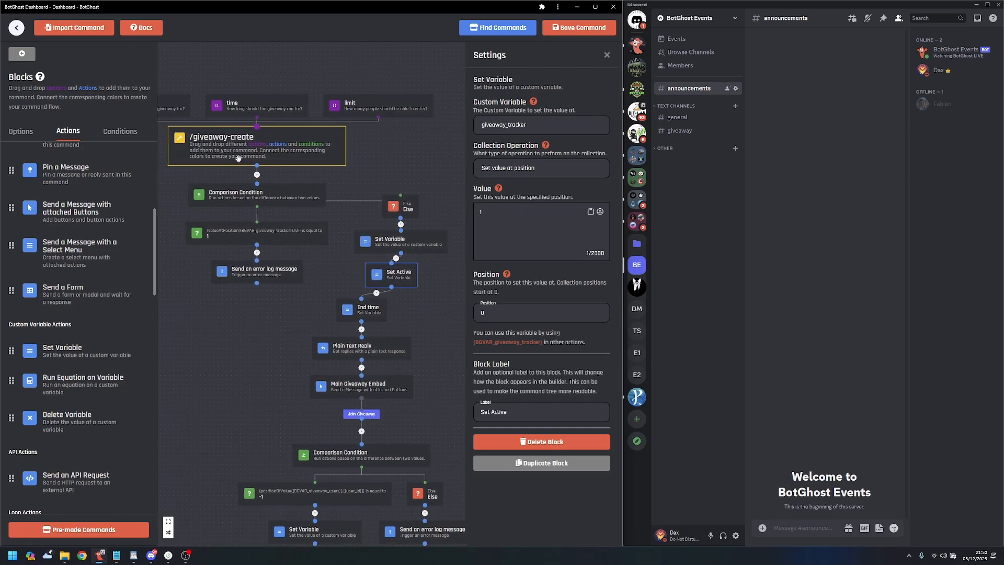
- Label the Set Variable block that stores the random number at position 2 as Random
left_click(416, 238)
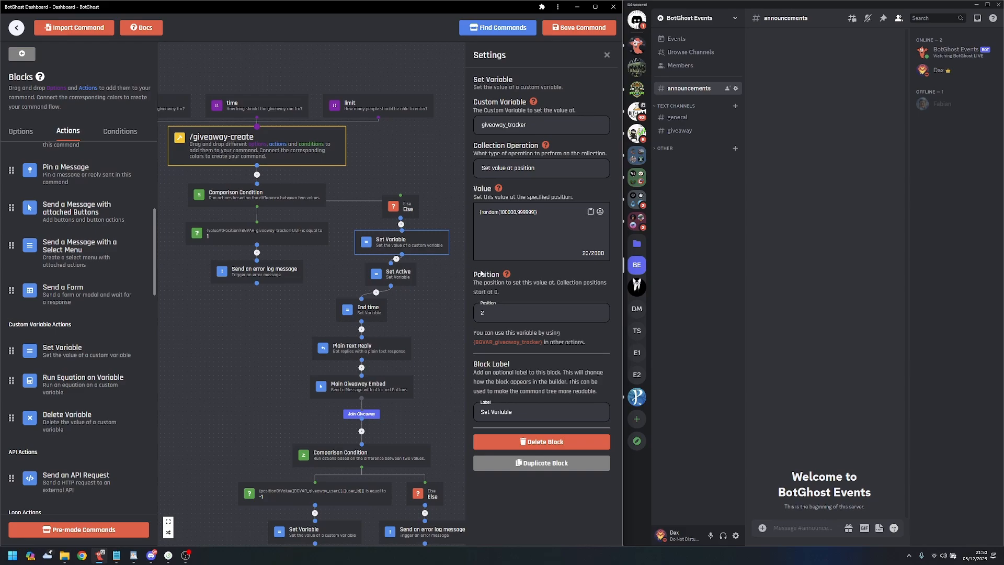
left_click(546, 211)
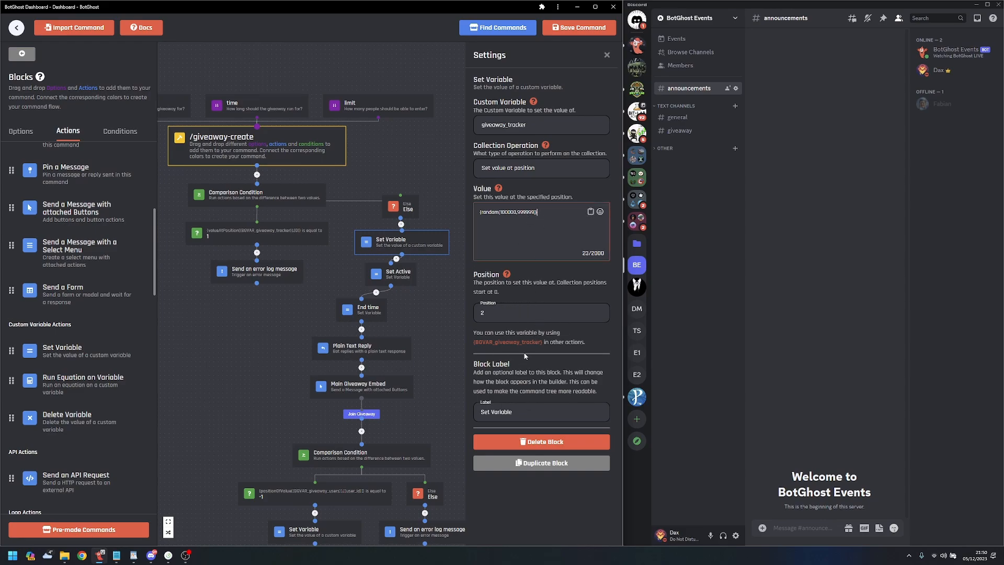
left_click_drag(529, 416, 480, 414)
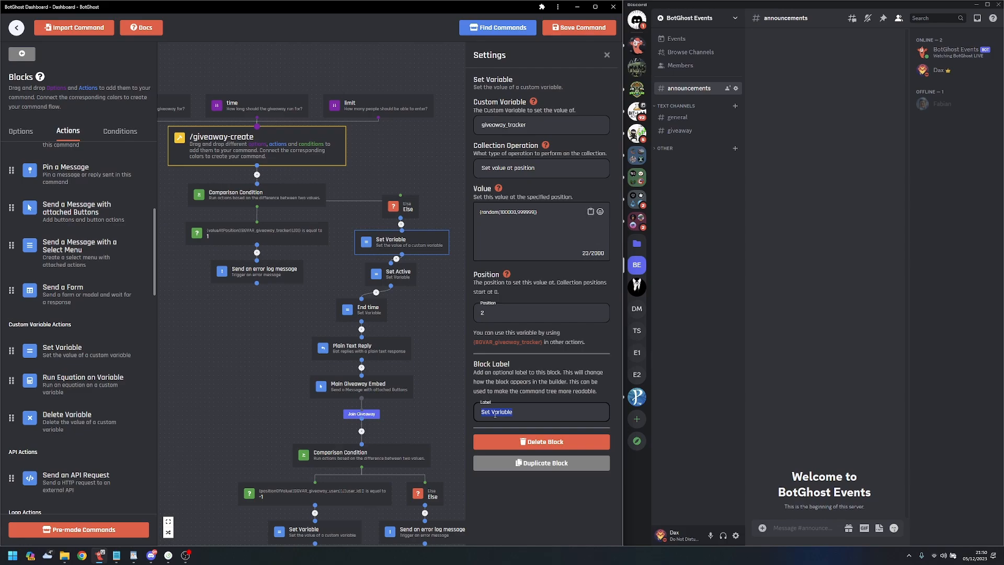
type("Random")
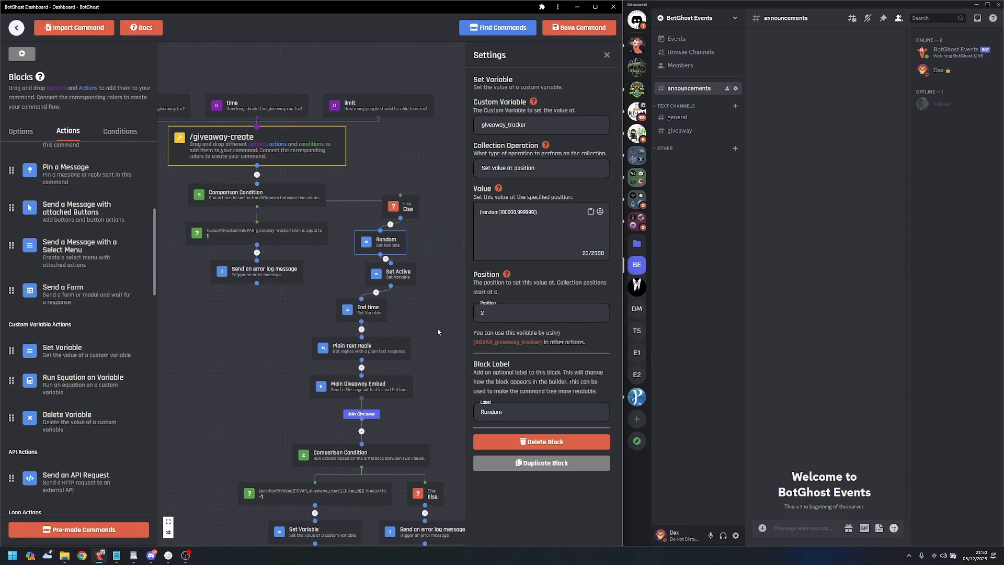
- Move the Random block beside Set Active and remove its connection to Else
left_click(461, 373)
scroll(499, 407, "up", 1)
left_click_drag(492, 413, 540, 320)
scroll(546, 357, "down", 1)
scroll(540, 320, "up", 1)
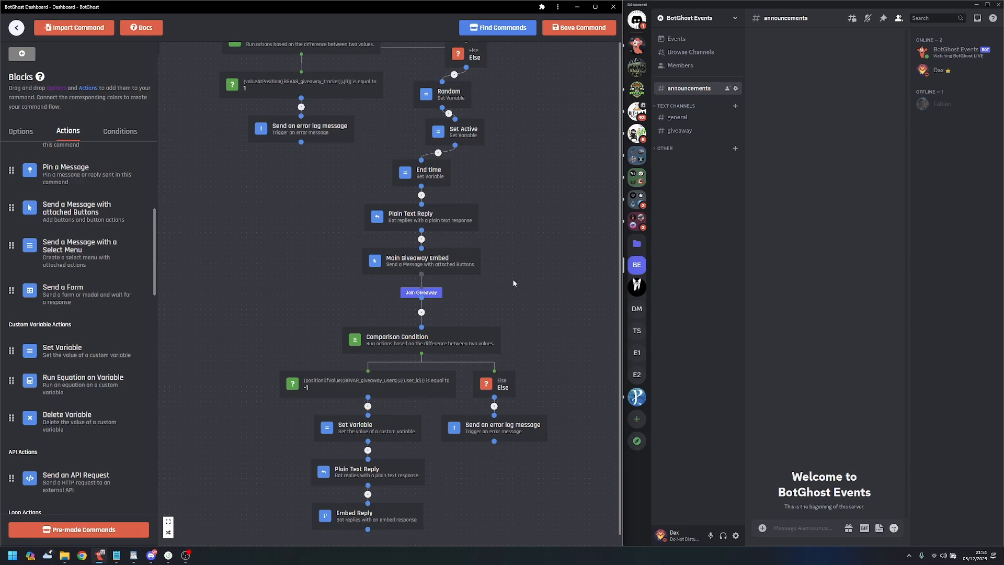
left_click_drag(540, 183, 520, 293)
left_click_drag(440, 214, 553, 287)
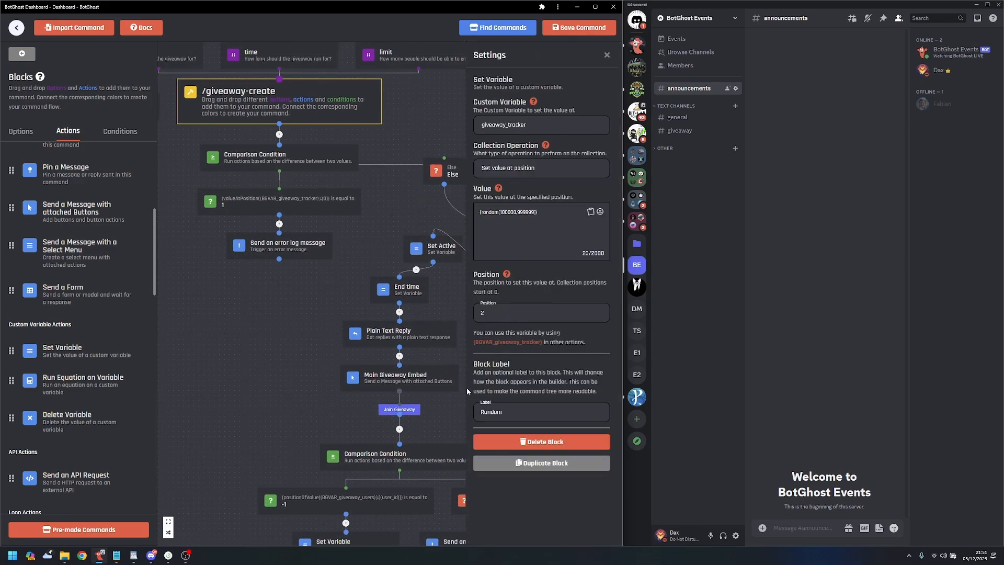
left_click(444, 301)
left_click_drag(515, 333, 453, 337)
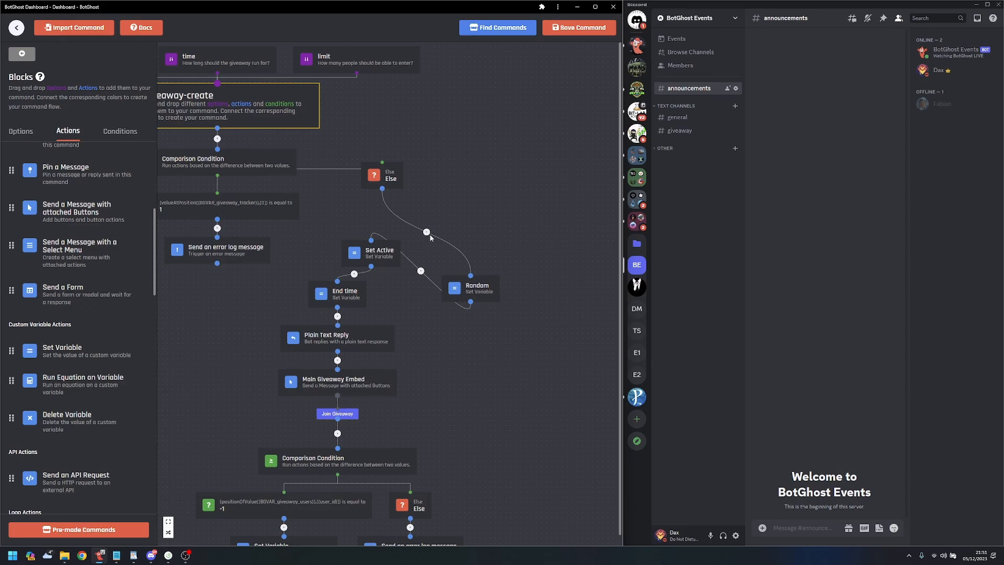
left_click_drag(467, 286, 445, 239)
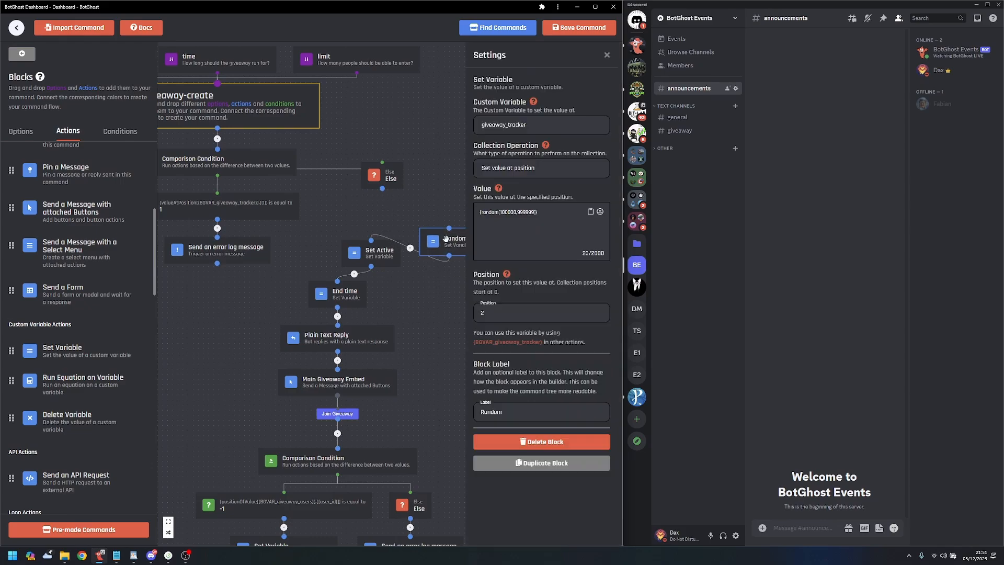
left_click(438, 316)
- Add a Set a unique variable block to the canvas near the Else and Random blocks
scroll(240, 361, "down", 1)
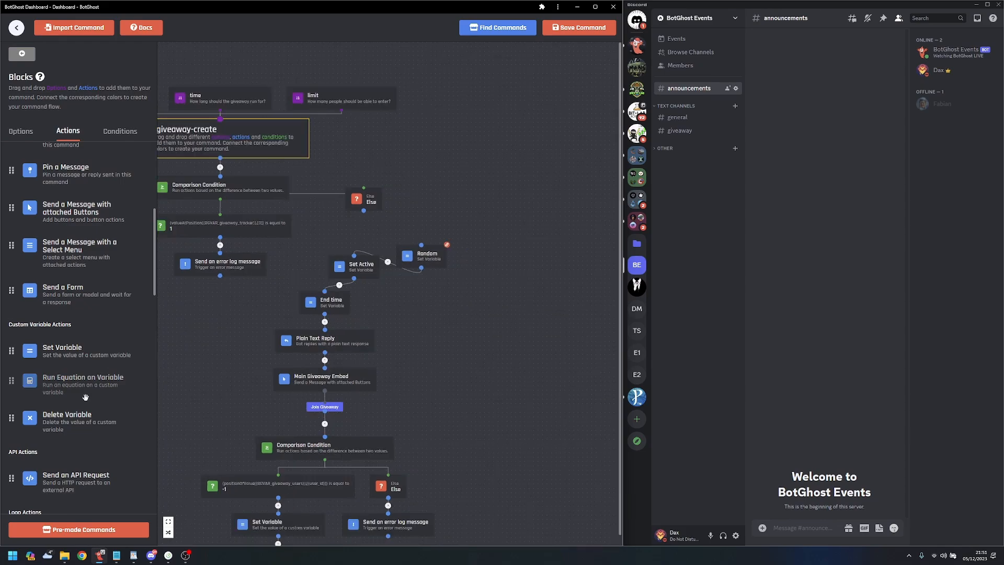
scroll(86, 402, "down", 10)
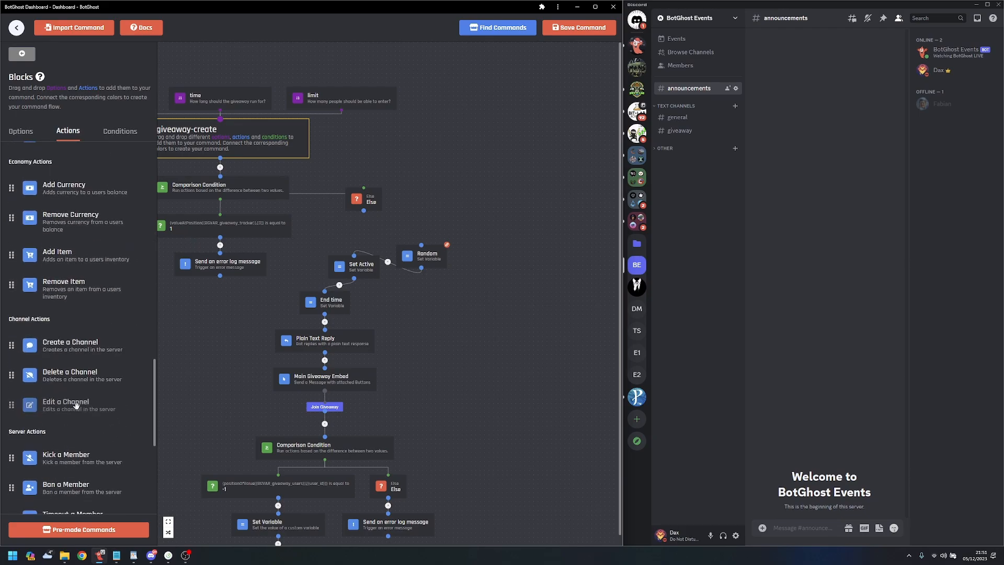
scroll(76, 405, "down", 5)
left_click_drag(52, 443, 463, 216)
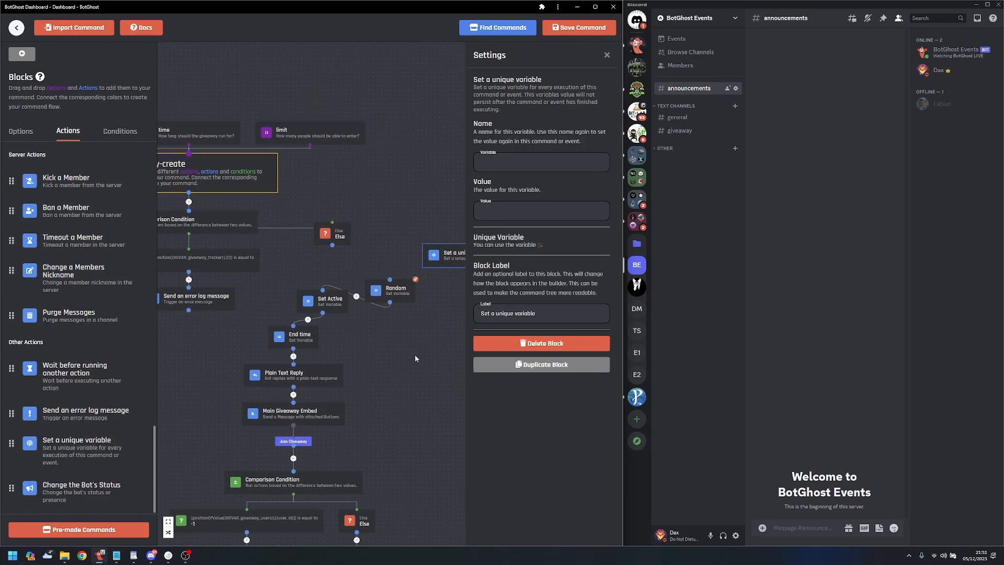
- Name the unique variable random, give it the value {random[100000,999999]}, and move its block closer to Else
left_click(413, 293)
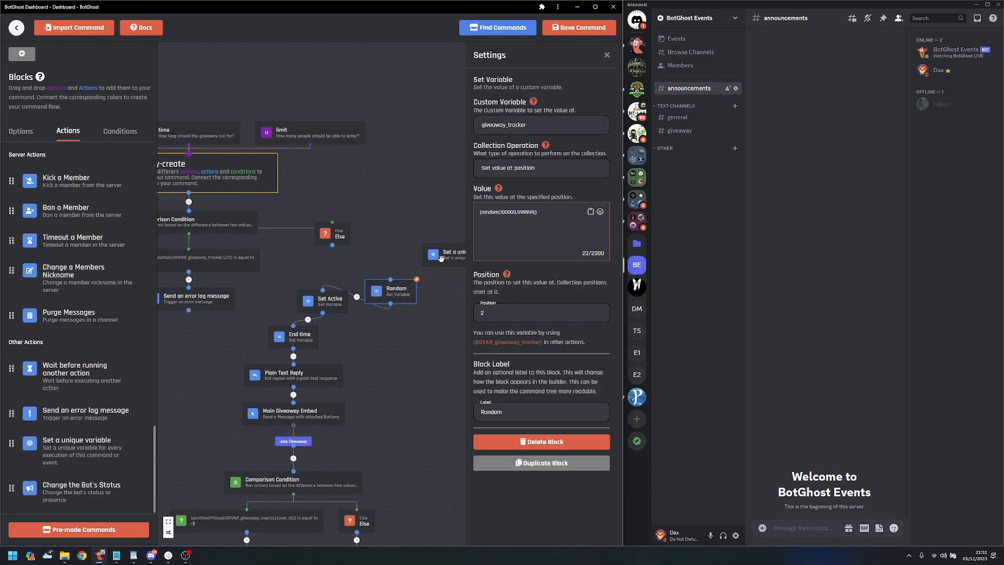
left_click(440, 258)
left_click(541, 209)
type("{random(100000,999999)}")
left_click(516, 161)
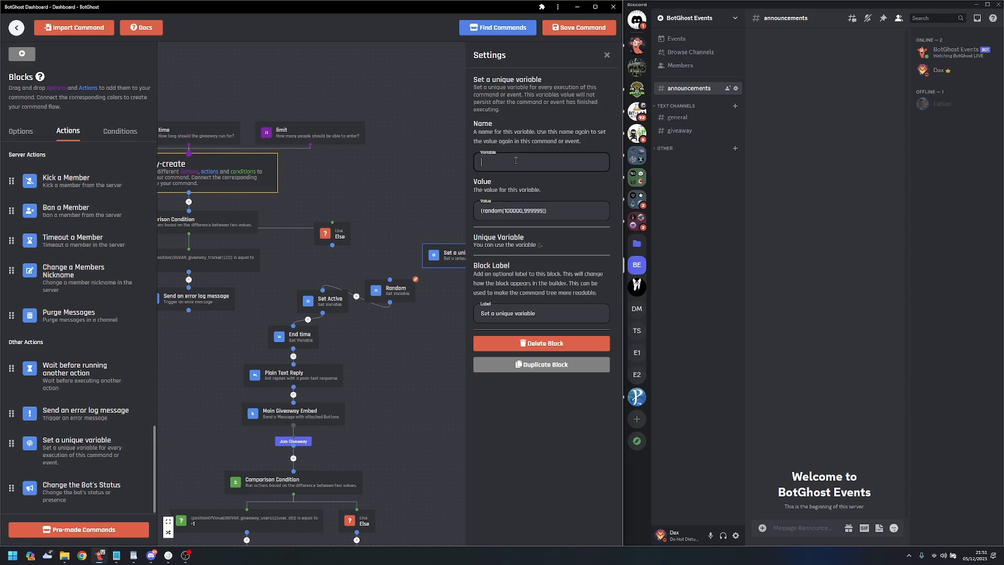
left_click_drag(439, 259, 388, 258)
left_click(550, 162)
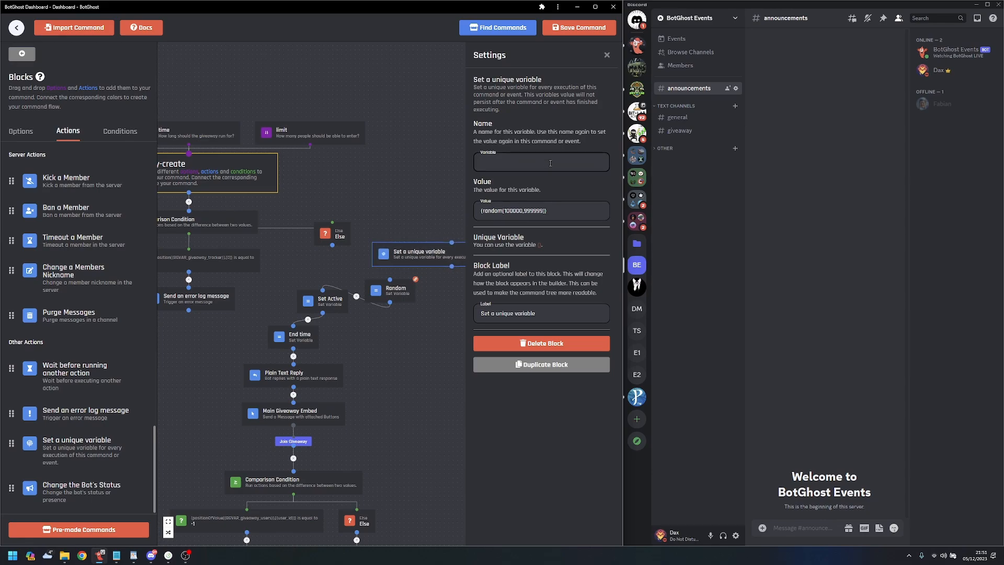
type("ro")
type("ndom")
- Replace the Random block's value with the {random} reference copied from the unique variable block
left_click(399, 290)
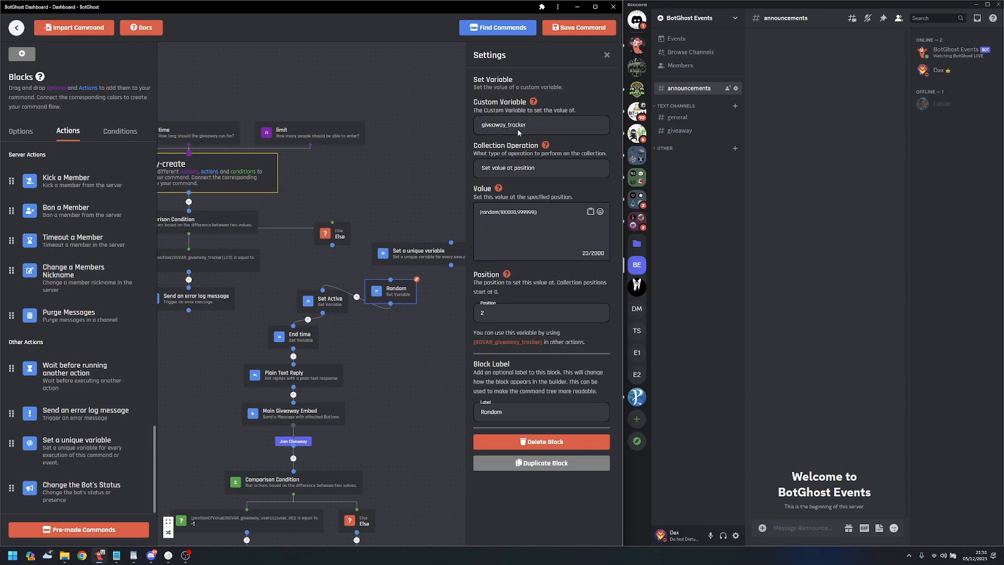
left_click(535, 213)
left_click_drag(535, 213, 468, 216)
left_click(420, 252)
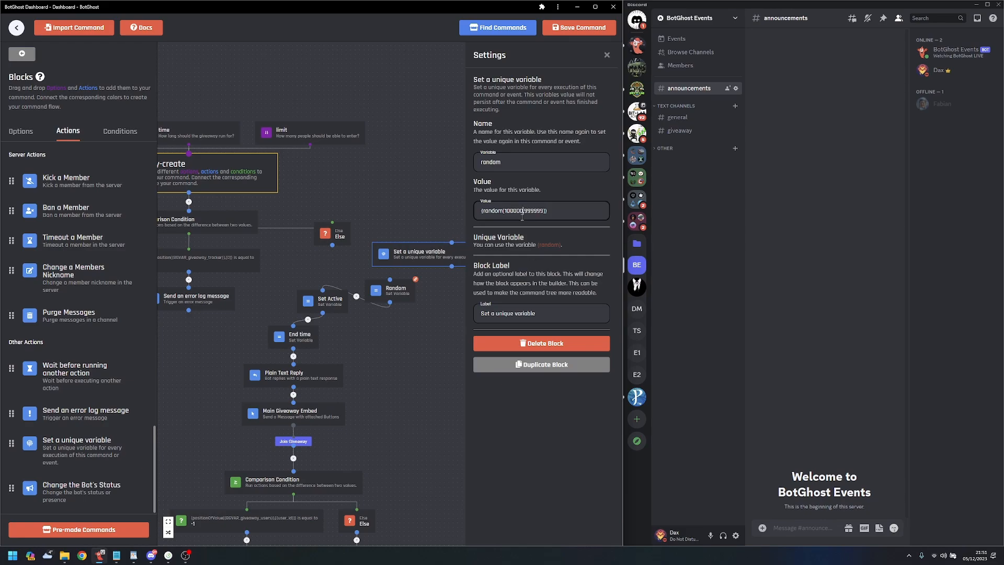
left_click(395, 290)
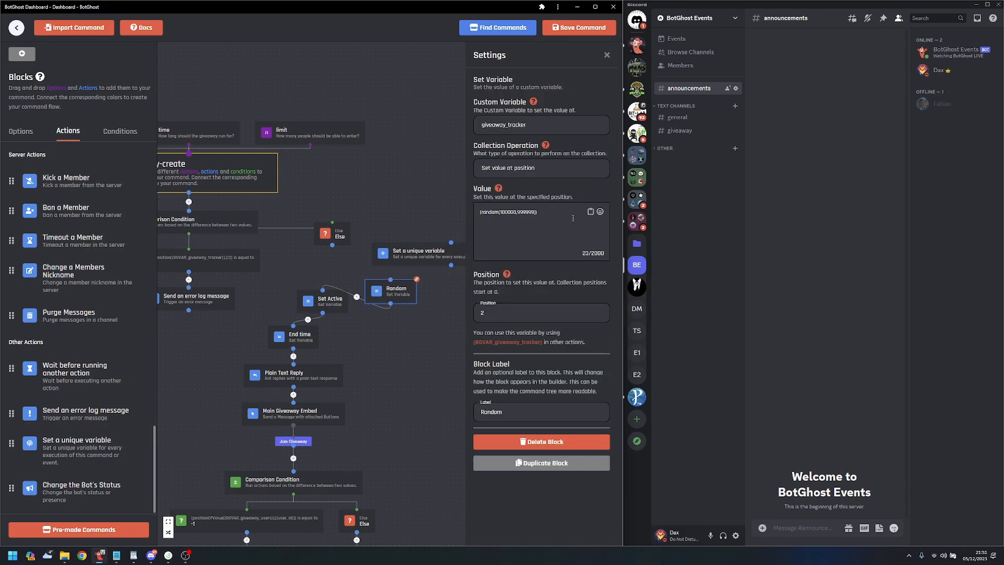
left_click(555, 224)
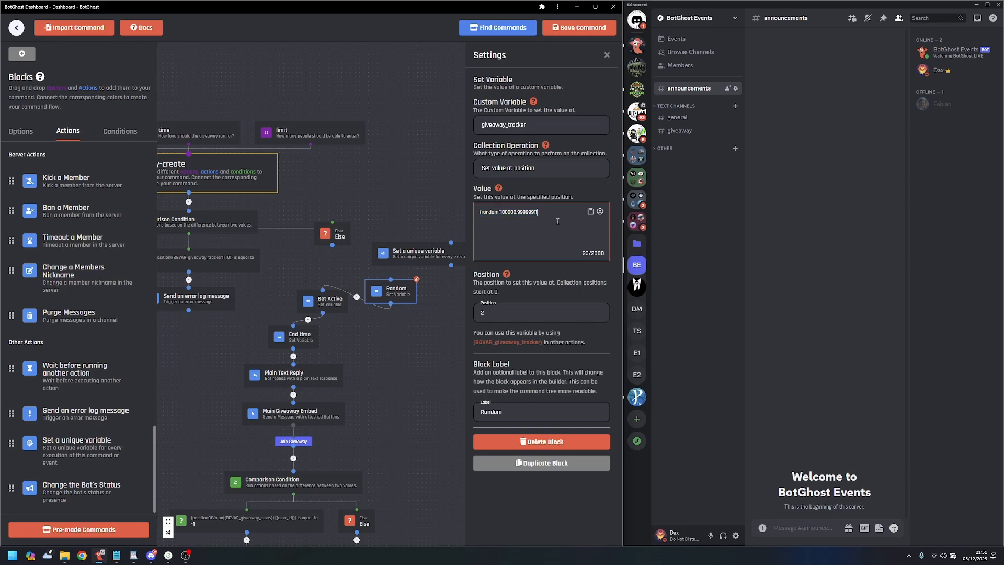
left_click(430, 250)
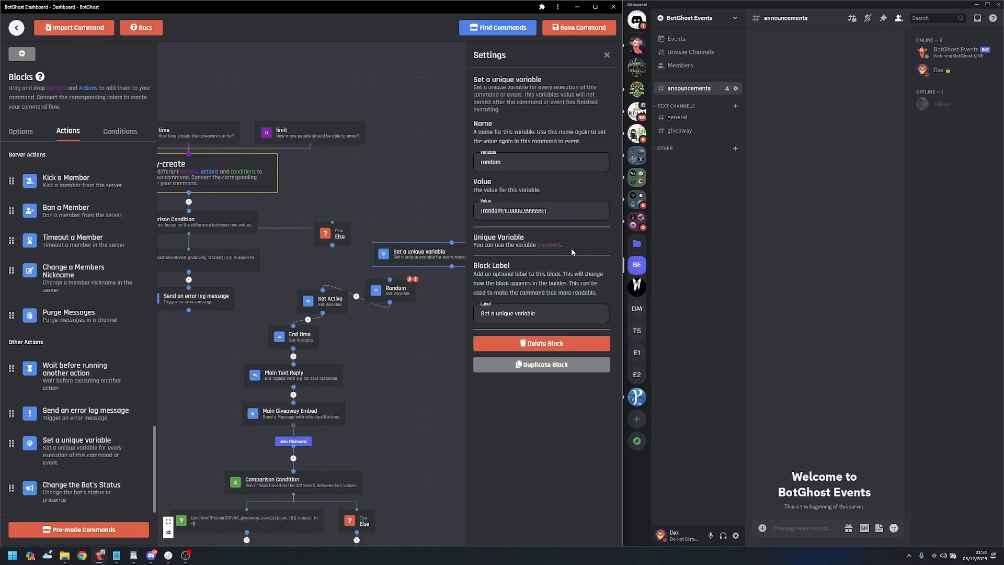
left_click_drag(562, 245, 539, 246)
key("ctrl+c")
left_click(383, 219)
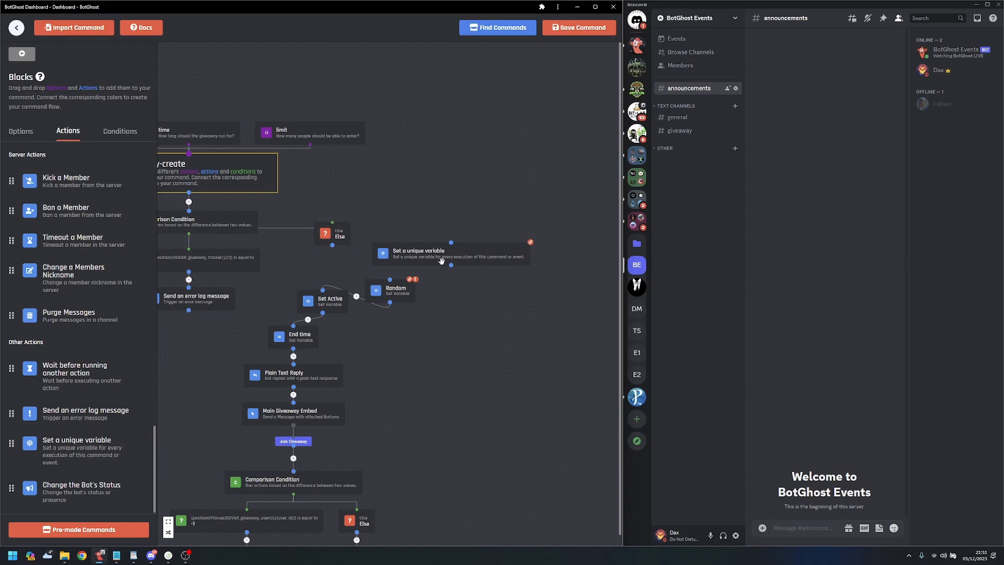
left_click_drag(394, 190, 510, 204)
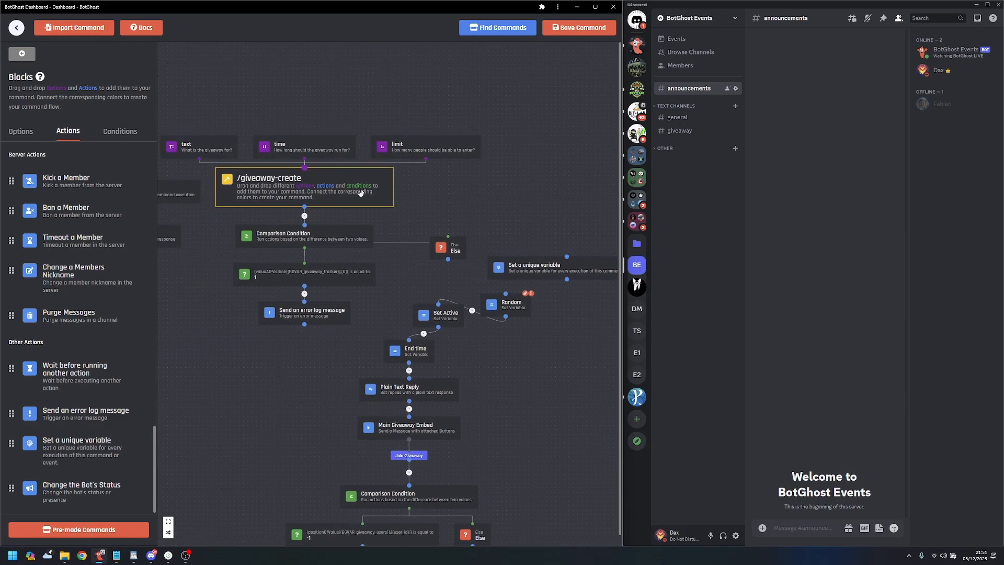
left_click(510, 304)
left_click(530, 259)
key("ctrl+v")
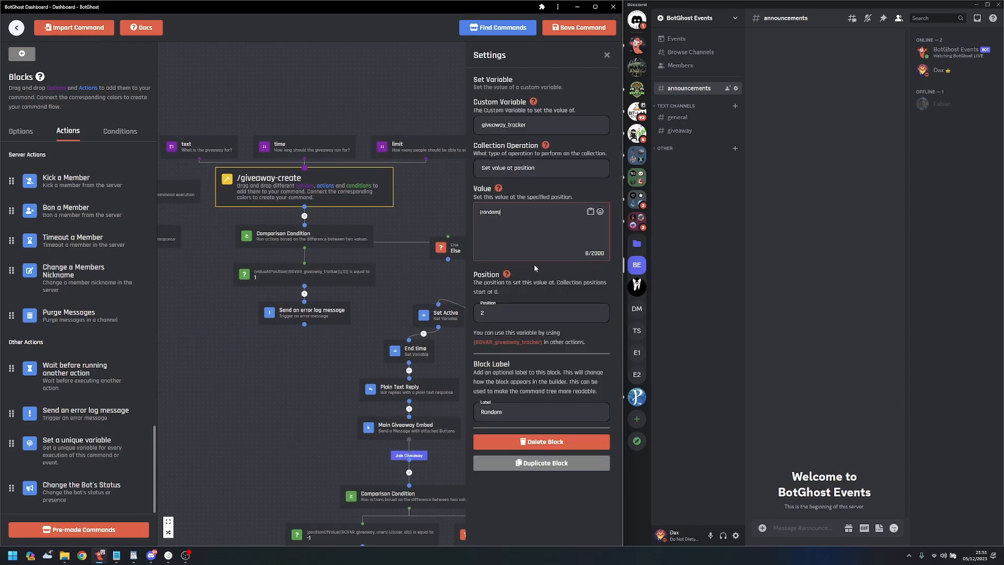
left_click(437, 203)
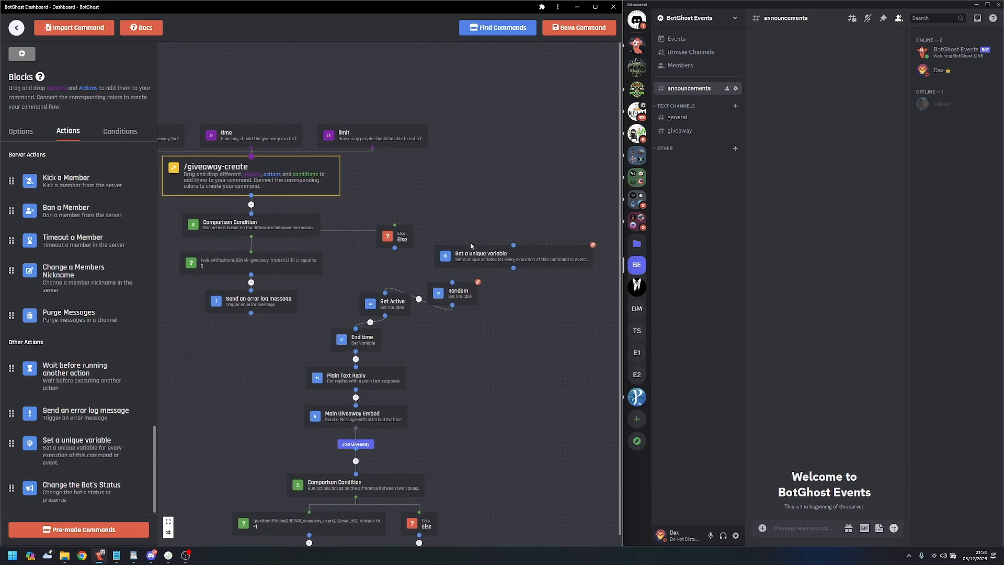
- Position the unique variable block between Else and Random, and connect Else to it and it to Random
scroll(470, 245, "up", 2)
left_click_drag(462, 260, 417, 274)
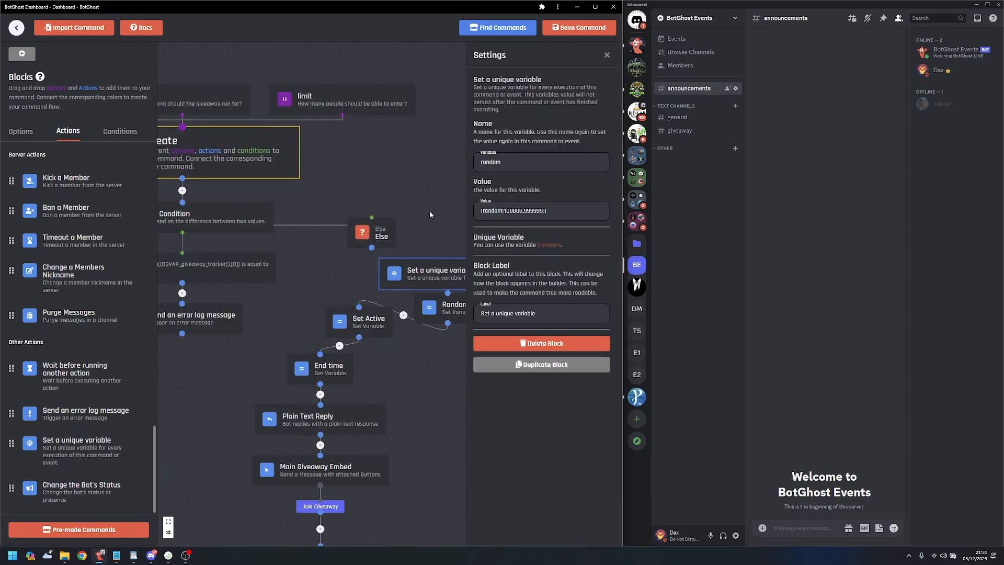
left_click_drag(430, 213, 363, 155)
left_click_drag(306, 189, 417, 200)
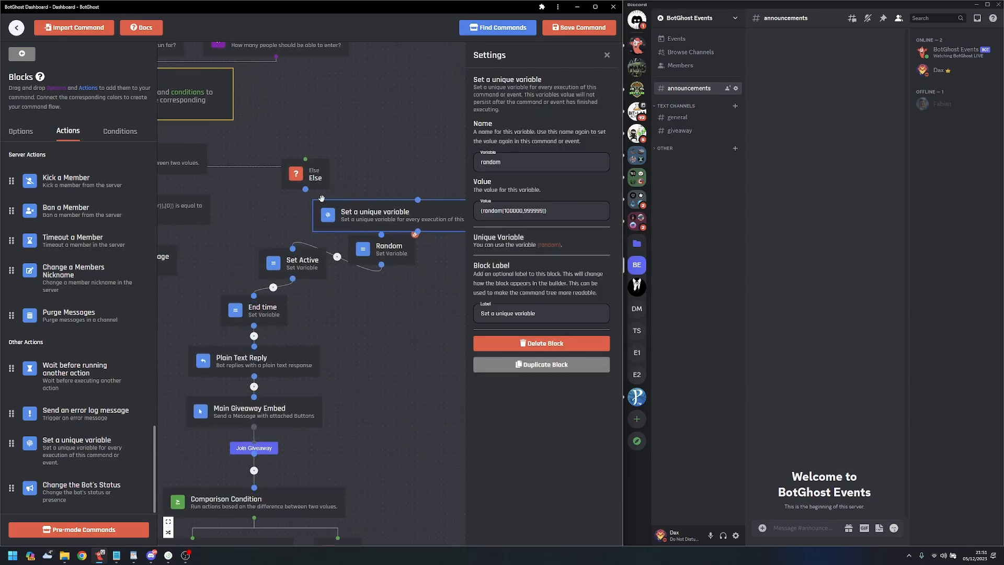
left_click_drag(306, 189, 418, 199)
left_click_drag(403, 223, 388, 210)
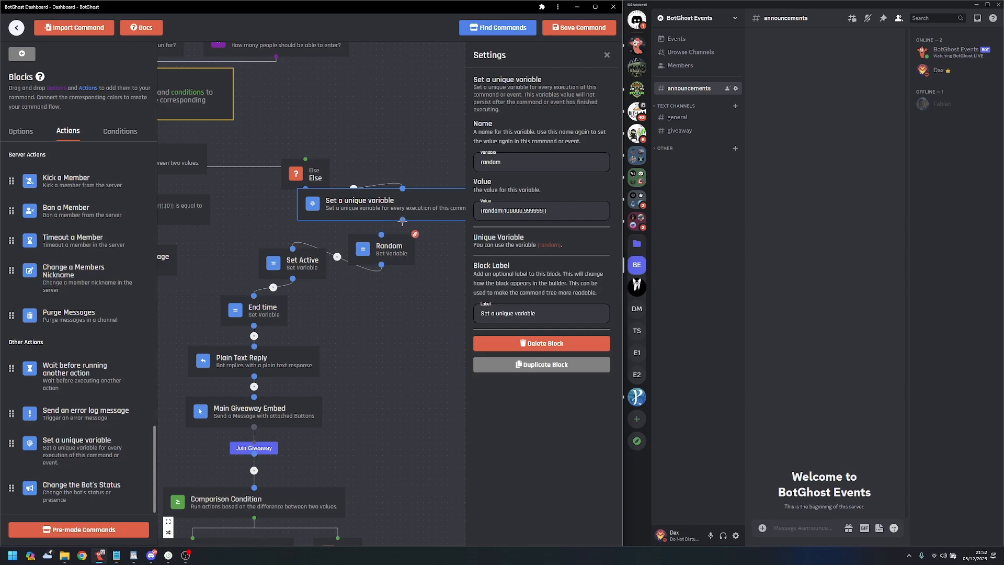
left_click(389, 250)
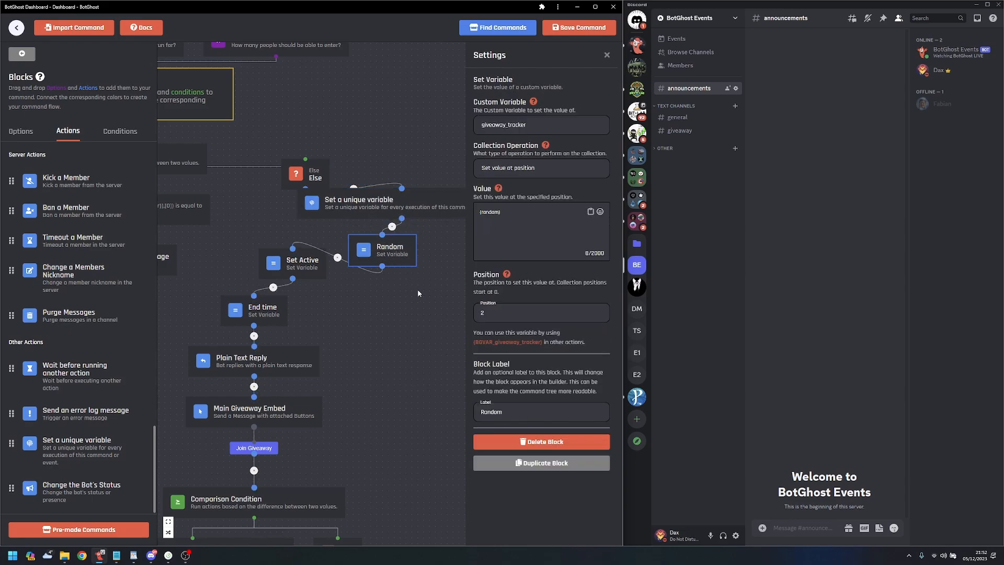
- Auto-arrange the blocks of the /giveaway-create command
left_click(408, 313)
scroll(450, 308, "down", 2)
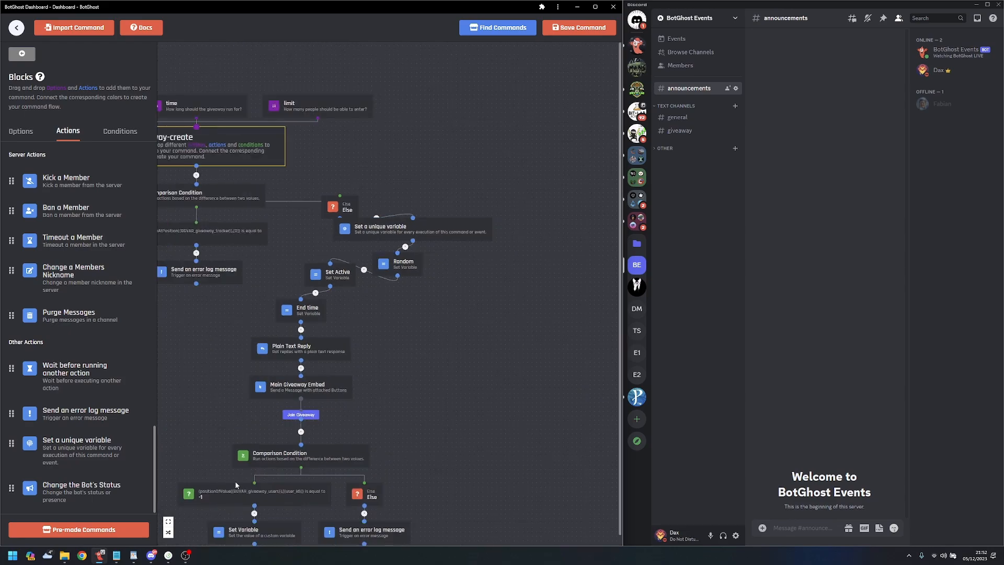
left_click(168, 532)
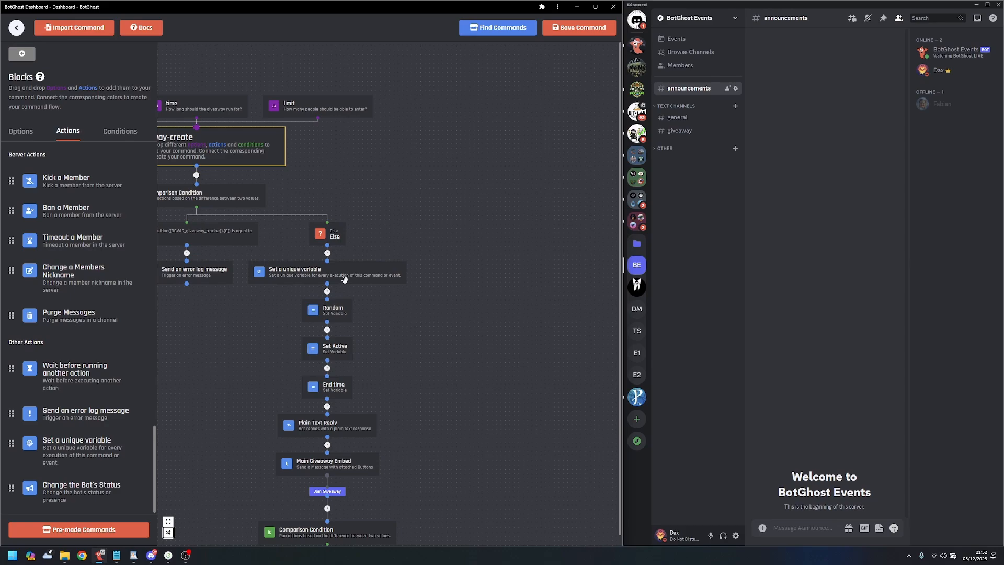
- Disconnect the Join Giveaway button from the Comparison Condition that checks for existing entrants
left_click(346, 313)
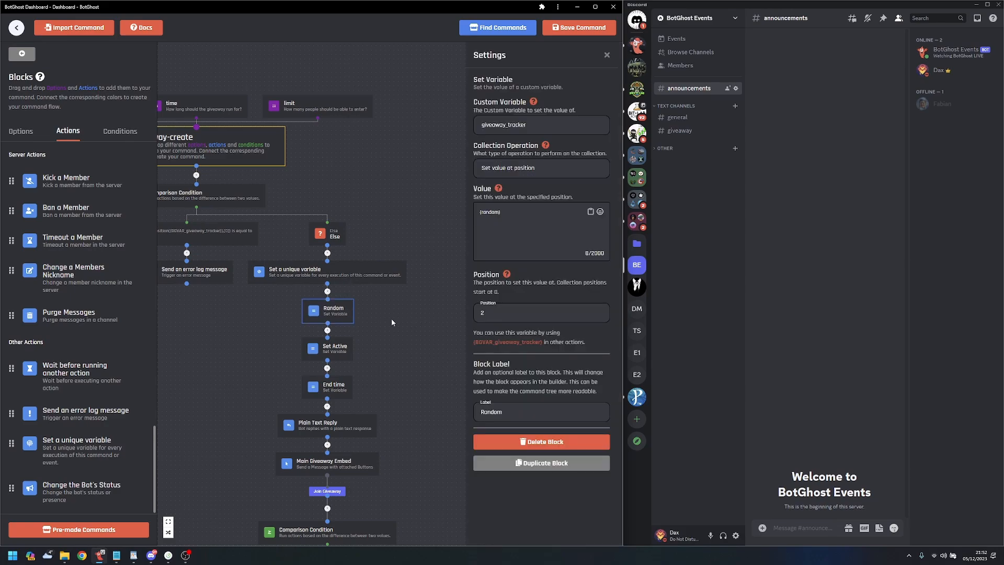
left_click(396, 390)
left_click_drag(396, 391, 525, 193)
scroll(504, 305, "up", 5)
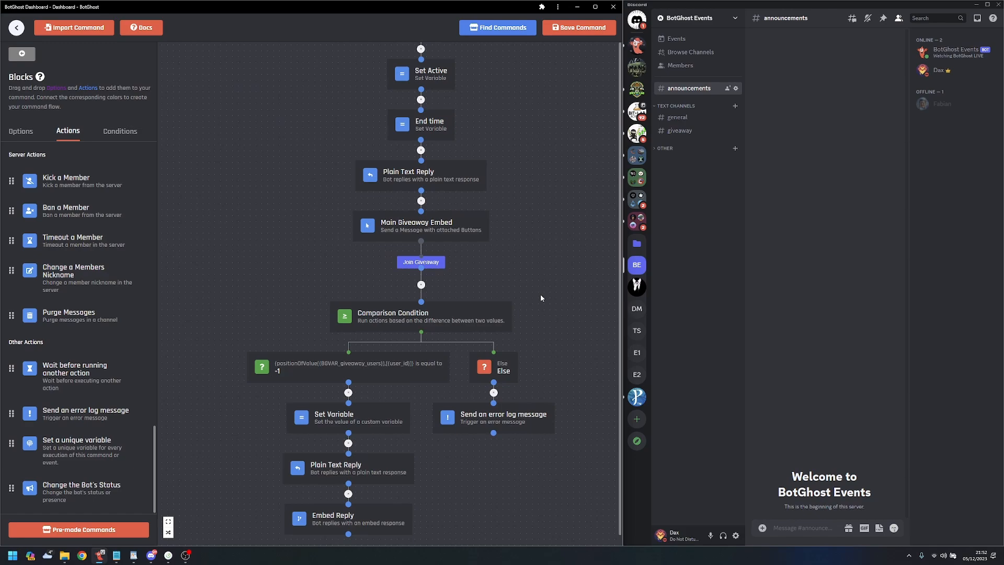
left_click(421, 286)
scroll(495, 264, "down", 2)
scroll(529, 262, "up", 2)
- Add a new Comparison Condition below the Main Giveaway Embed and connect the Join Giveaway button to it
left_click_drag(559, 278, 542, 245)
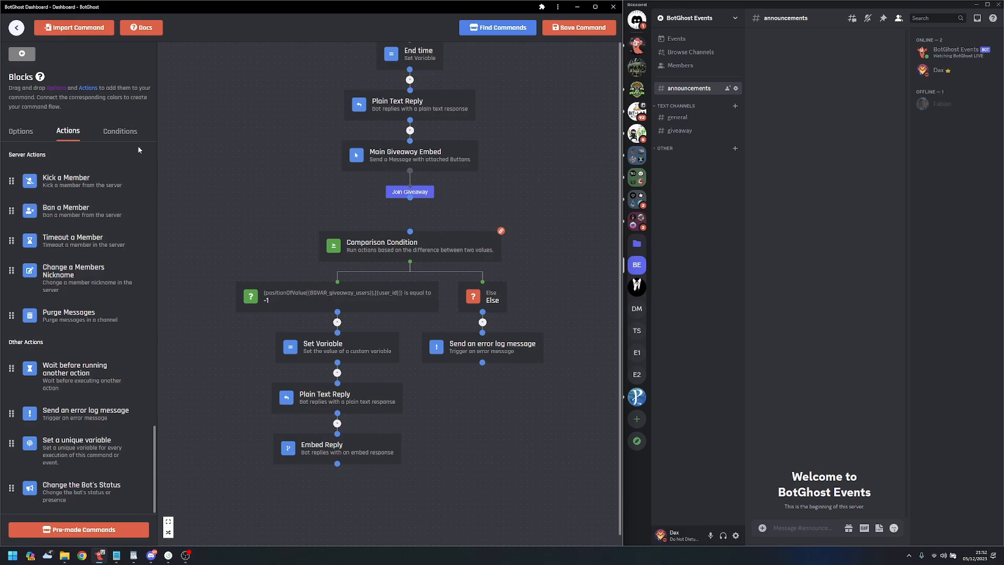
left_click(120, 131)
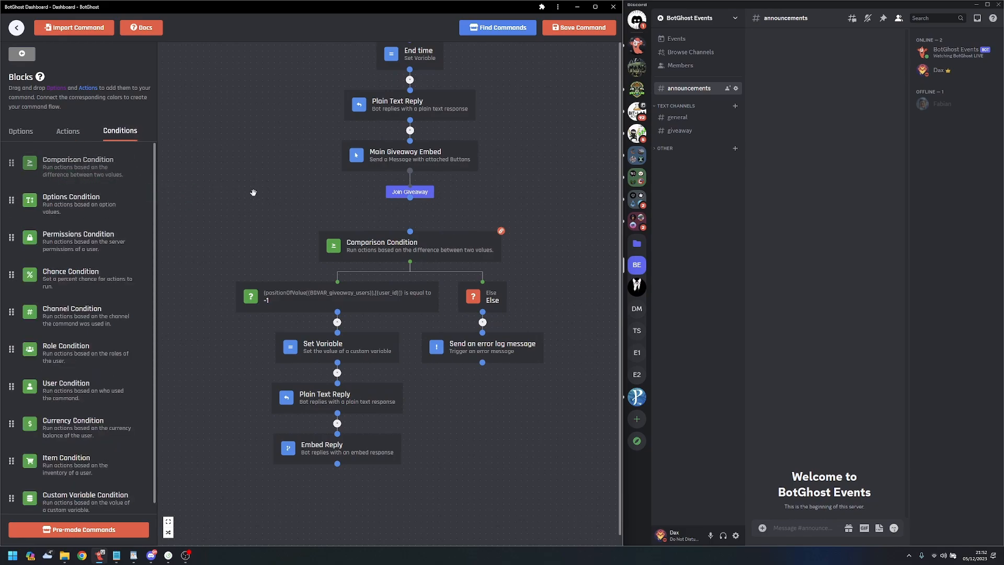
left_click_drag(253, 193, 252, 191)
left_click_drag(324, 172, 263, 152)
left_click_drag(283, 240, 217, 240)
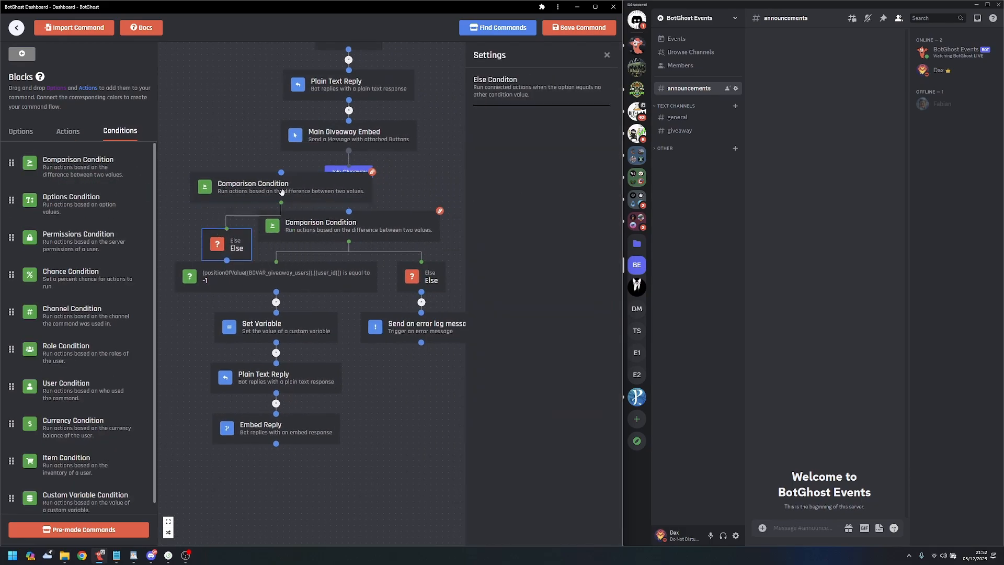
left_click_drag(281, 193, 326, 213)
left_click_drag(348, 178, 348, 201)
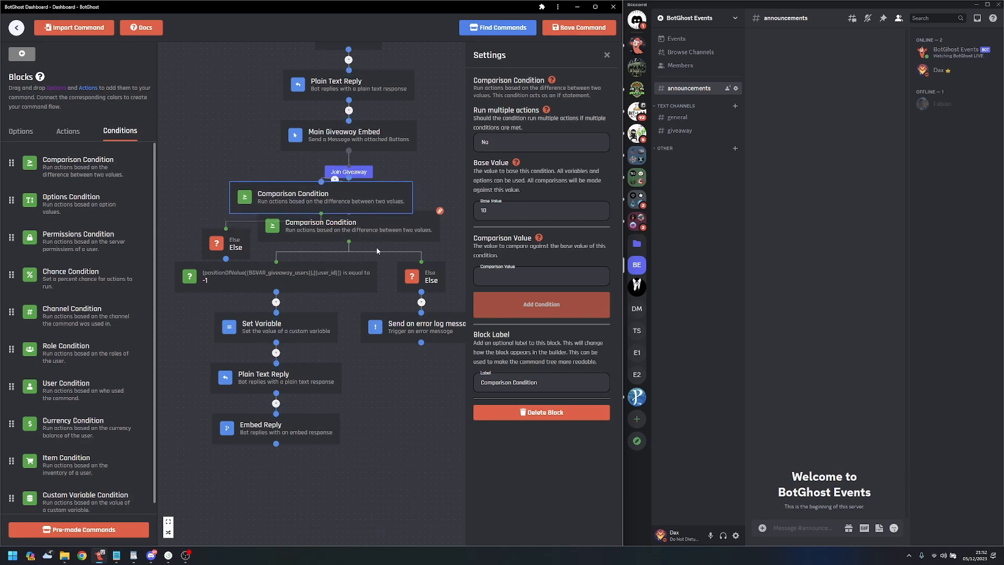
mouse_move(362, 197)
left_mouse_down()
mouse_move(370, 186)
mouse_move(368, 203)
left_mouse_up()
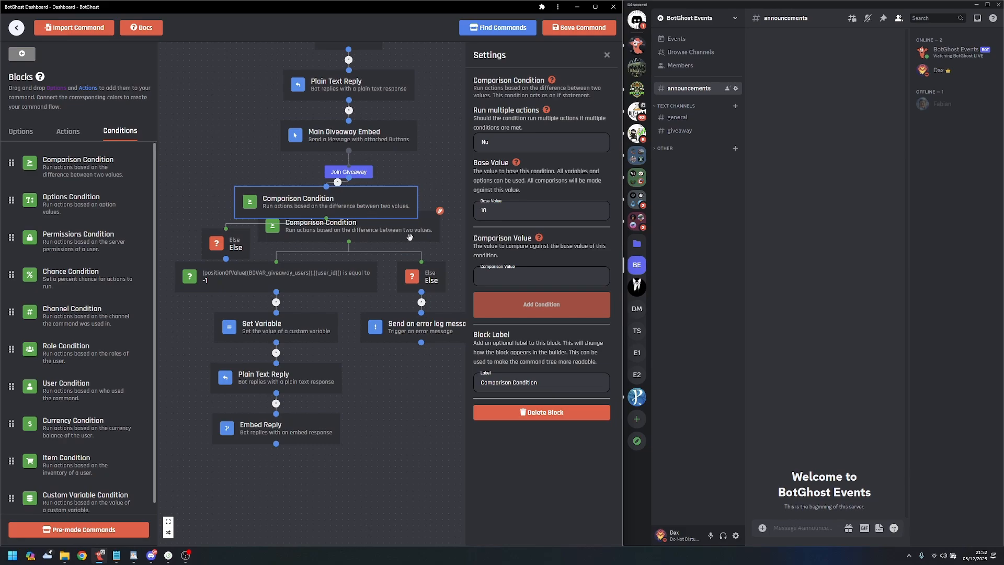
- Set the new Comparison Condition's base value to the {random} reference copied from the unique variable block
scroll(431, 234, "up", 5)
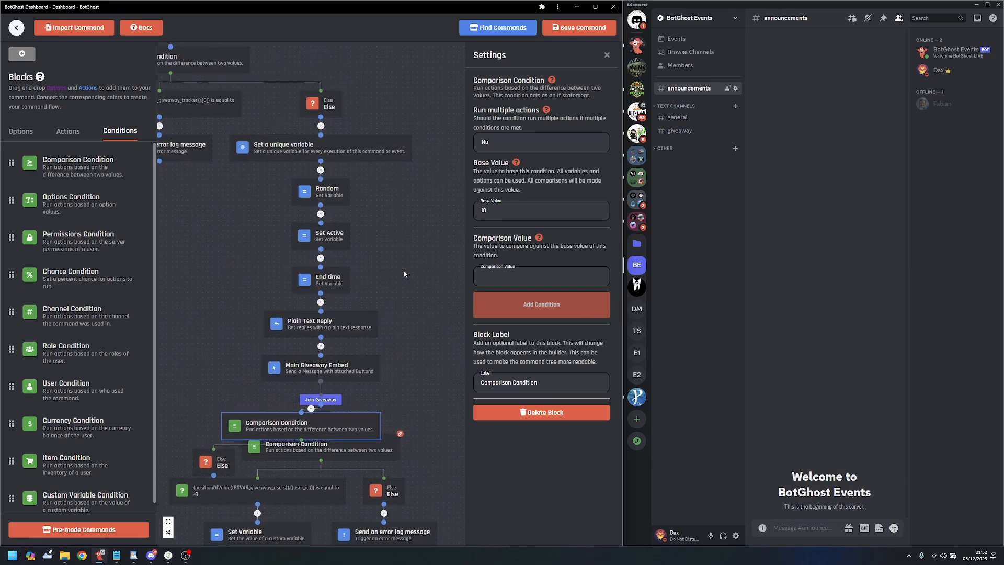
scroll(403, 273, "up", 2)
left_click(369, 230)
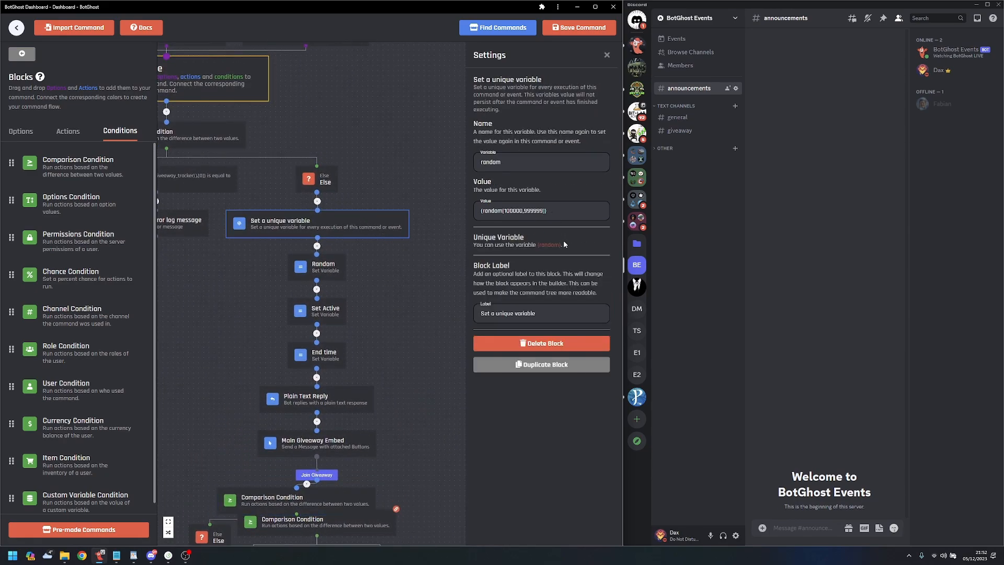
left_click_drag(561, 244, 538, 245)
key("ctrl+c")
left_click_drag(421, 359, 450, 214)
left_click(346, 331)
key("ctrl+v")
- Move the new Comparison Condition and its Else branch clear of the existing Comparison Condition
left_click(489, 271)
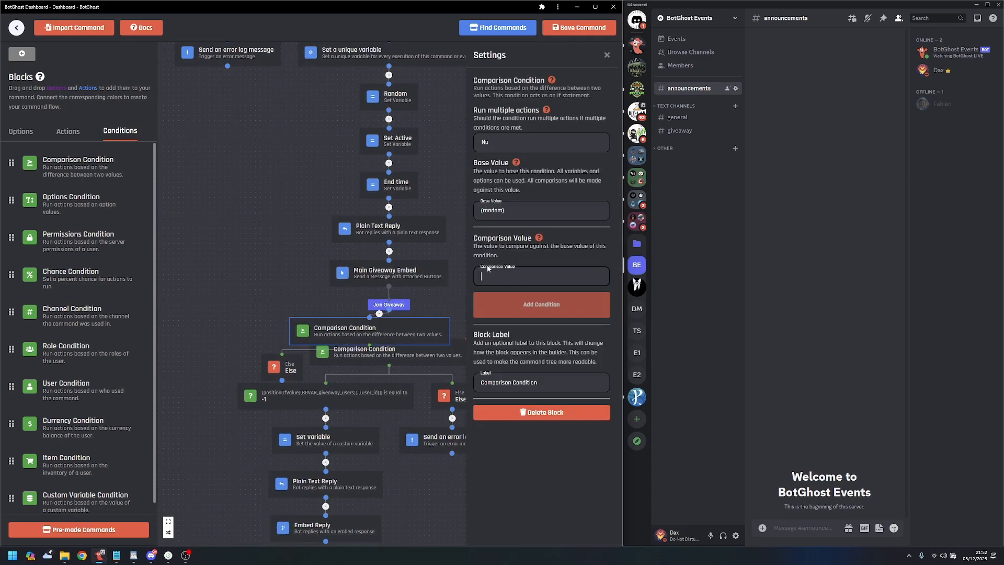
left_click_drag(444, 135, 412, 206)
left_click(379, 175)
left_click(420, 253)
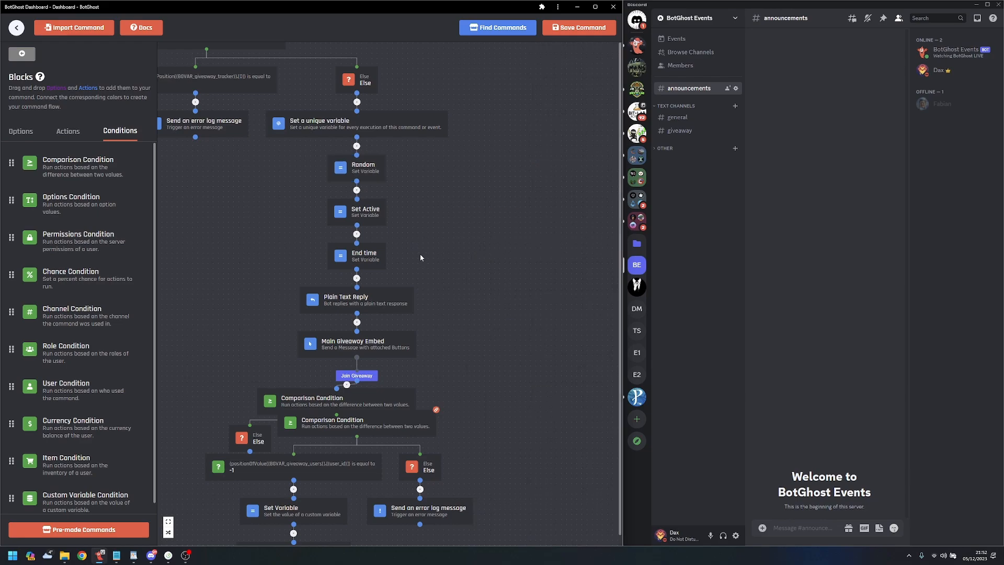
left_click_drag(420, 253, 407, 227)
left_click_drag(387, 368, 328, 282)
left_click_drag(253, 343, 188, 342)
left_click(281, 297)
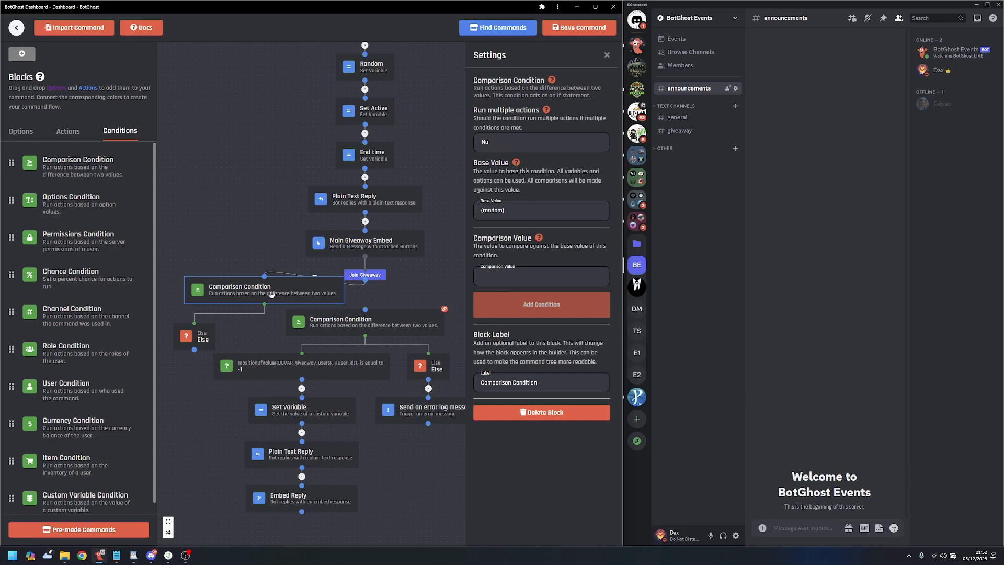
- Add a temporary Plain Text Reply, insert giveaway_tracker (Value at Position) with position 2 as its content, and copy that reference
left_click(67, 130)
left_click_drag(63, 223, 223, 198)
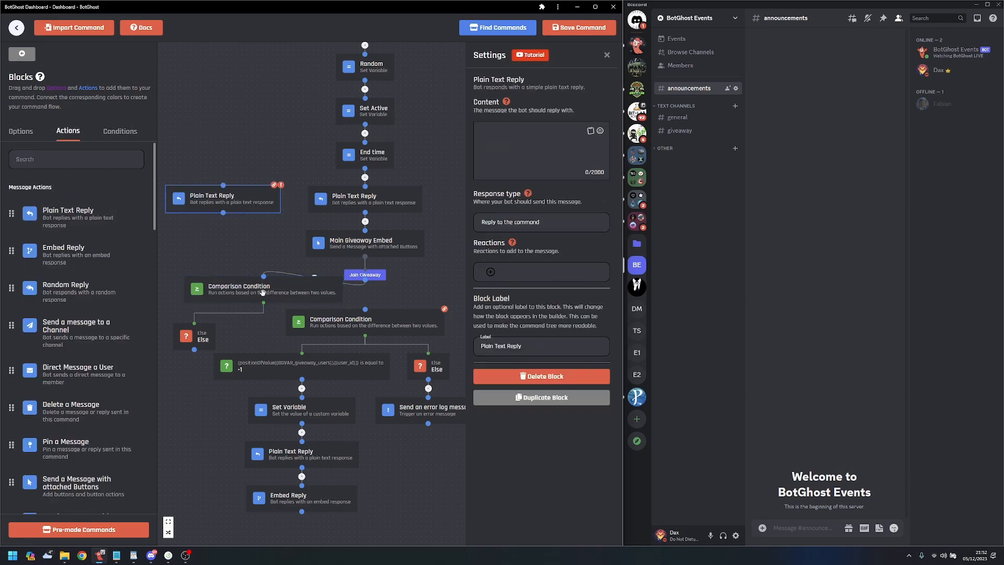
left_click(590, 130)
left_click(508, 194)
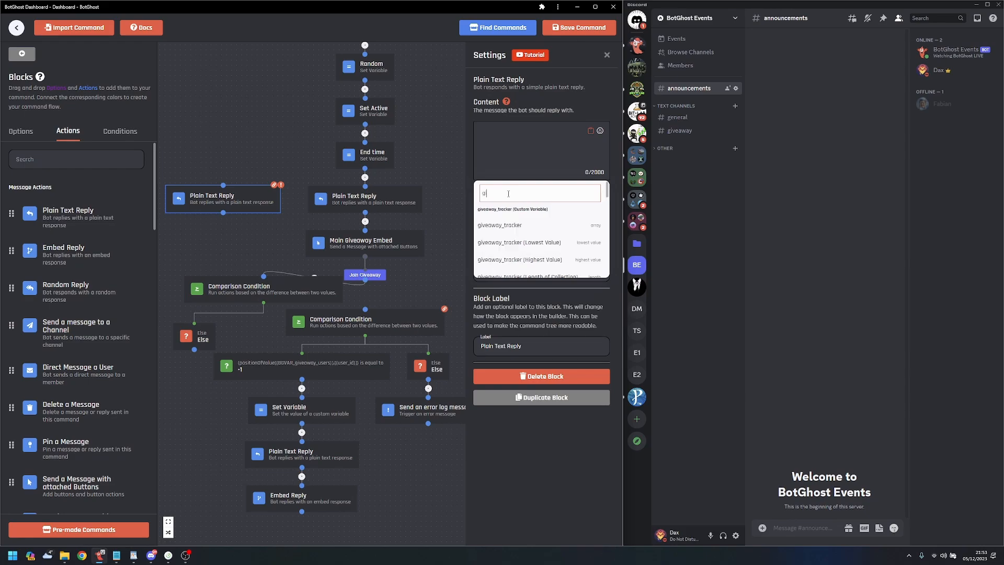
scroll(543, 219, "down", 5)
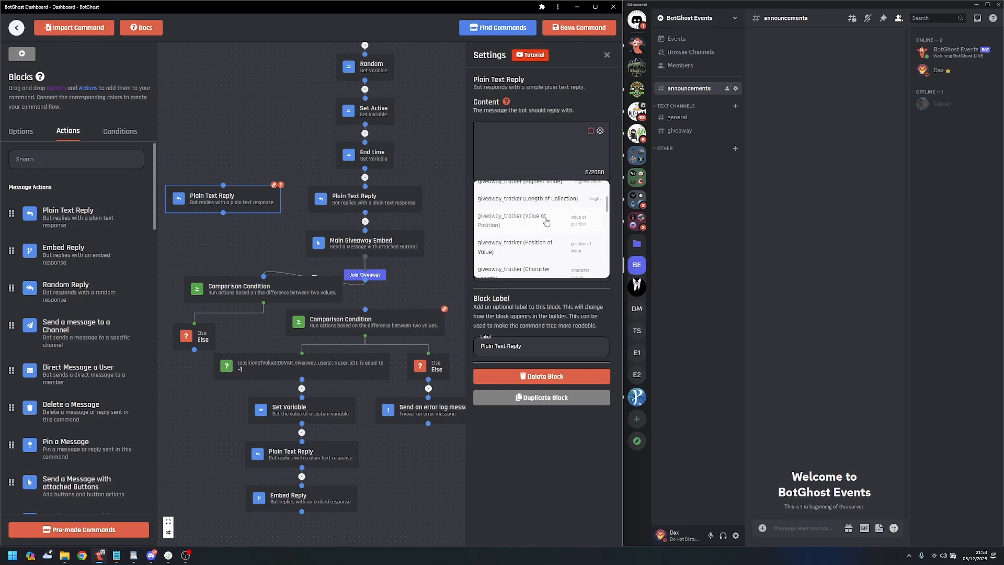
left_click(545, 217)
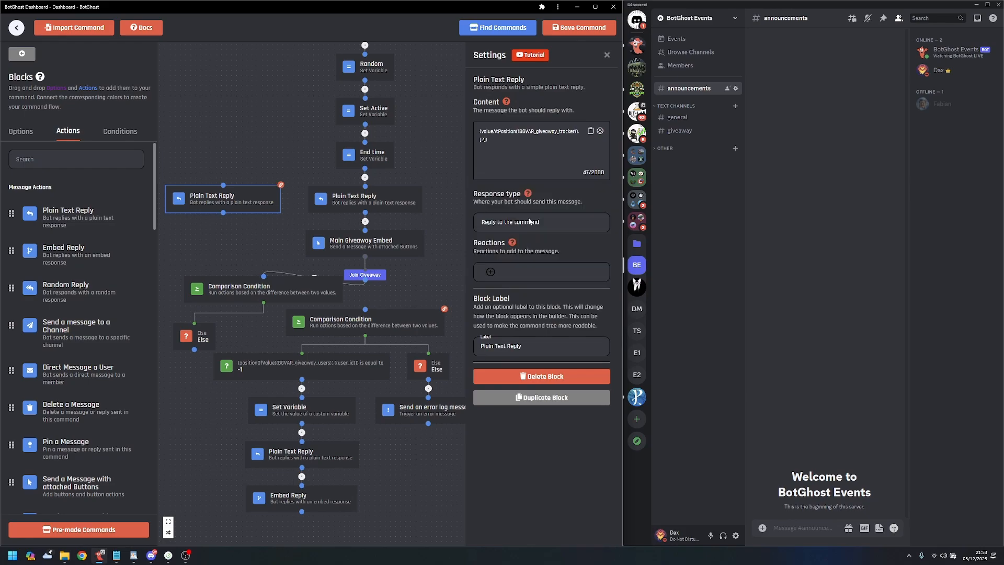
left_click(485, 139)
- Add the comparison value {valueAtPosition({BGVAR_giveaway_tracker},[2])} to the new condition and connect its branch to the existing Comparison Condition
left_click(264, 292)
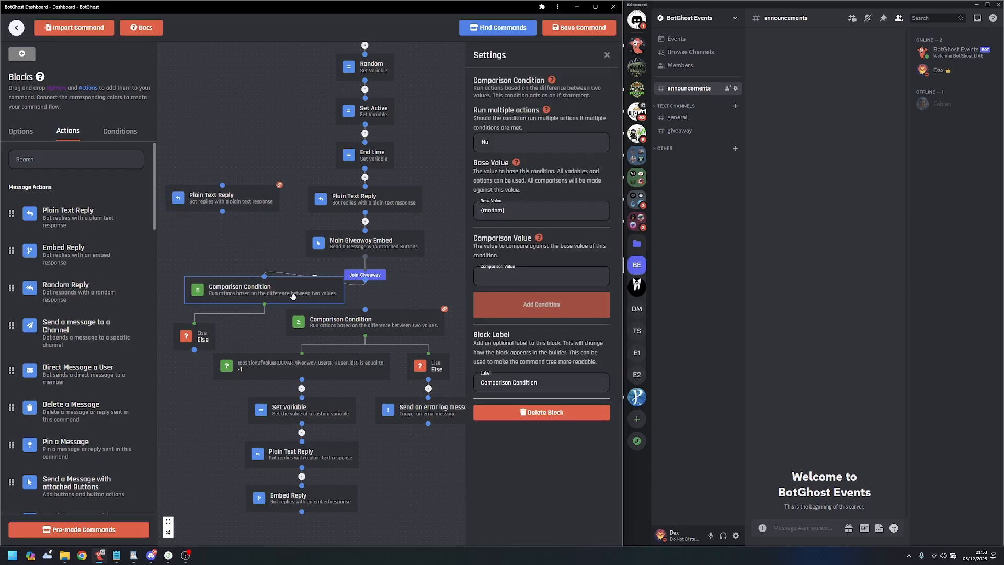
left_click(541, 275)
type("{valueAtPosition({BGVAR_giveaway_tracker},[2])}")
left_click(557, 305)
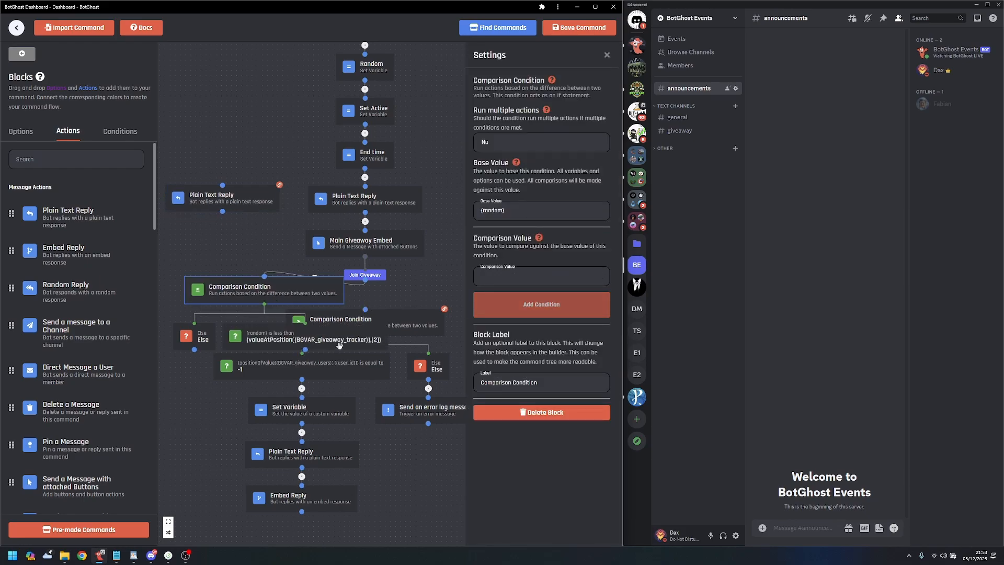
left_click_drag(340, 347, 351, 343)
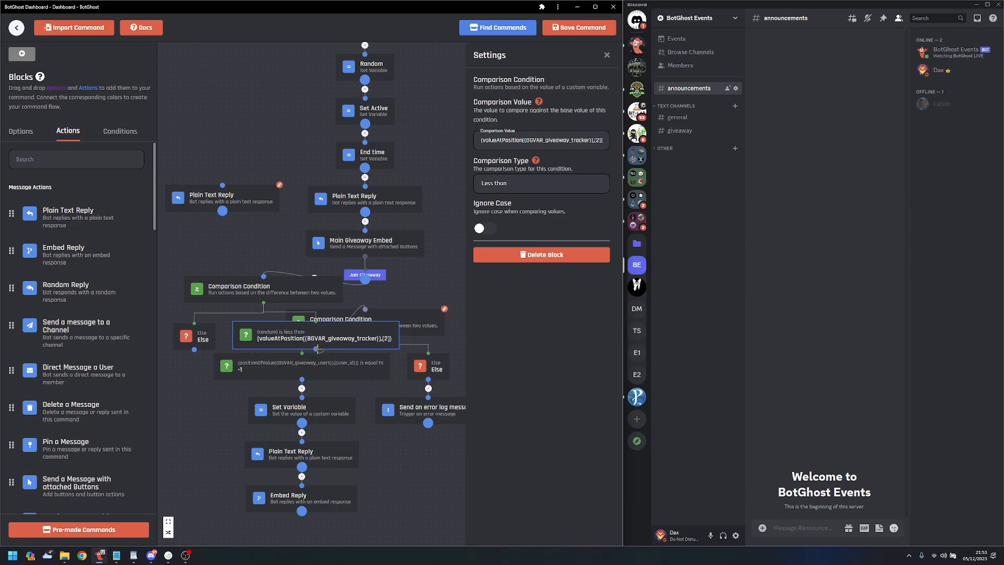
- Delete the temporary Plain Text Reply block and auto-arrange the command's blocks
left_click(230, 202)
key("Delete")
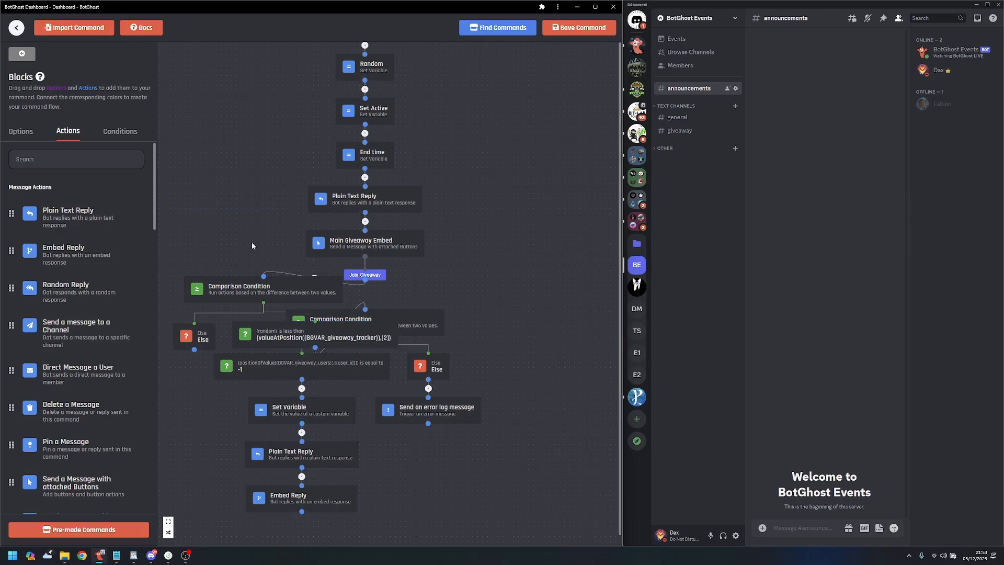
left_click(168, 532)
- Duplicate the Send an error log message block and connect the copy to the Else branch of the giveaway ID comparison
scroll(241, 394, "down", 3)
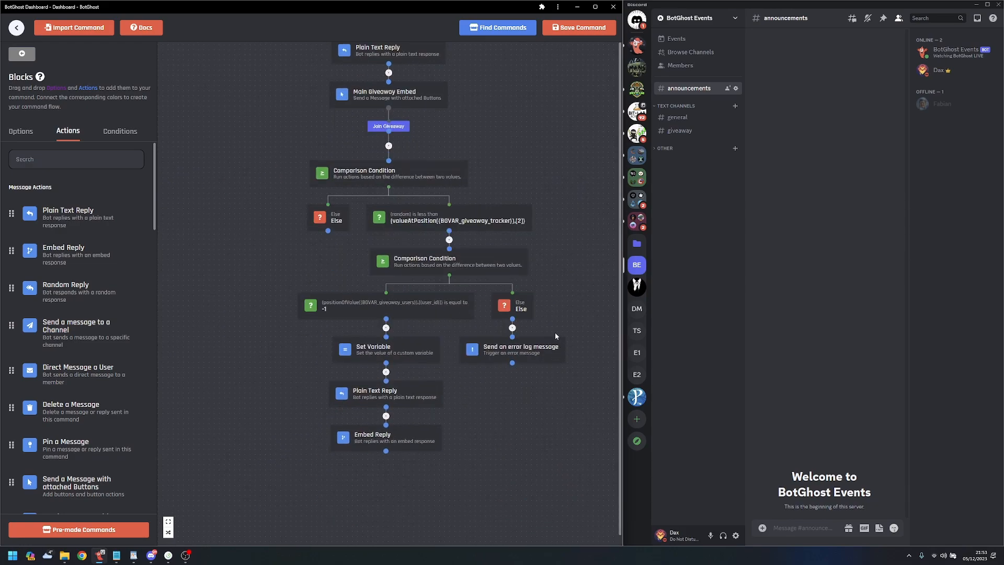
left_click(555, 346)
left_click(559, 369)
left_click_drag(564, 350, 293, 249)
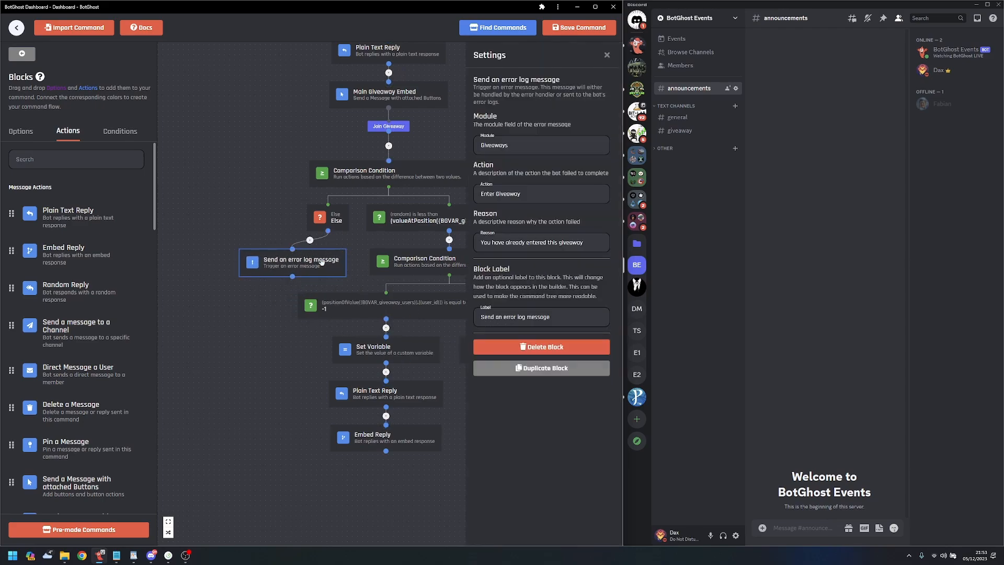
- Set the copied error log message's reason to "This giveaway has already ended"
triple_click(600, 243)
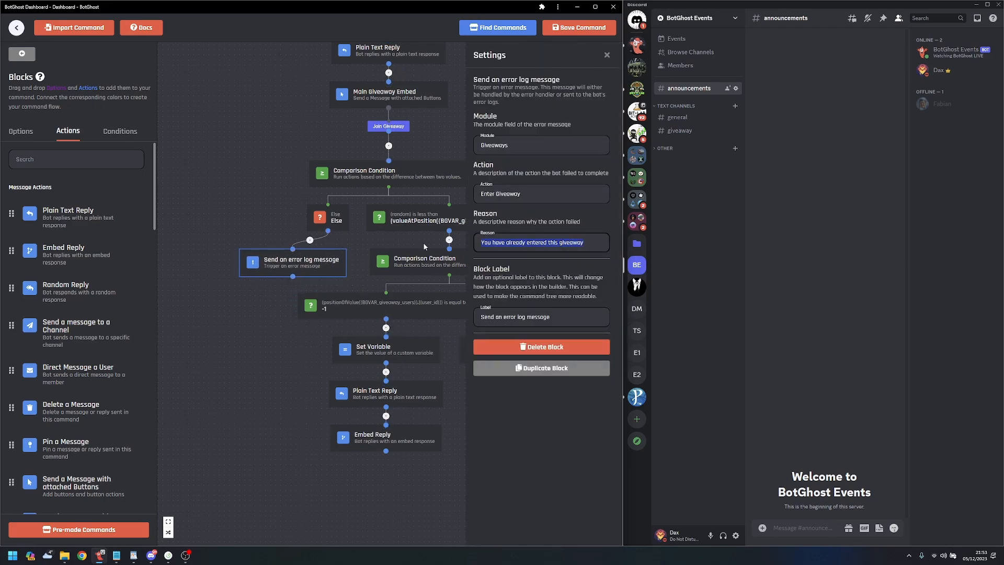
type("This giveaway ")
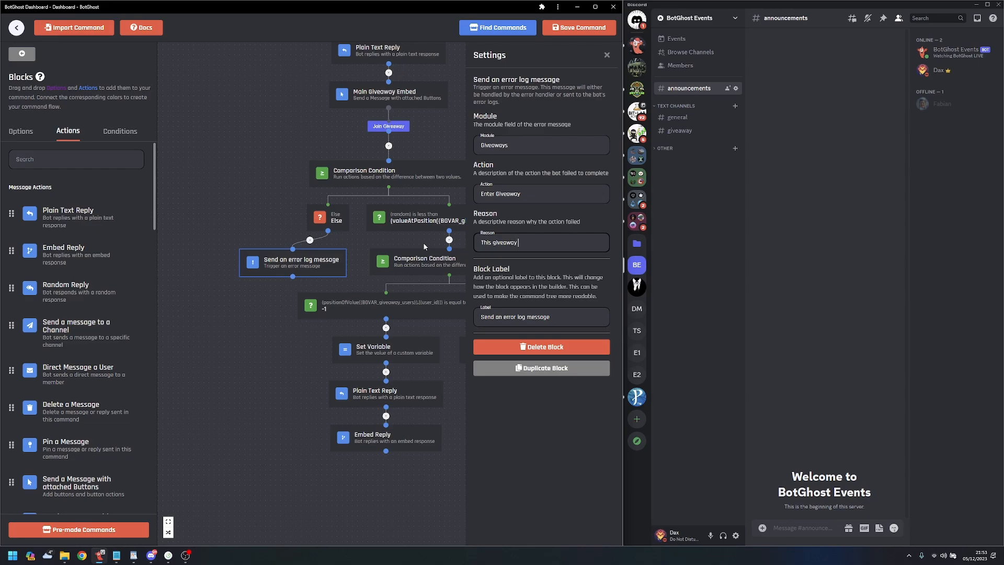
type("has already ended")
left_click(248, 308)
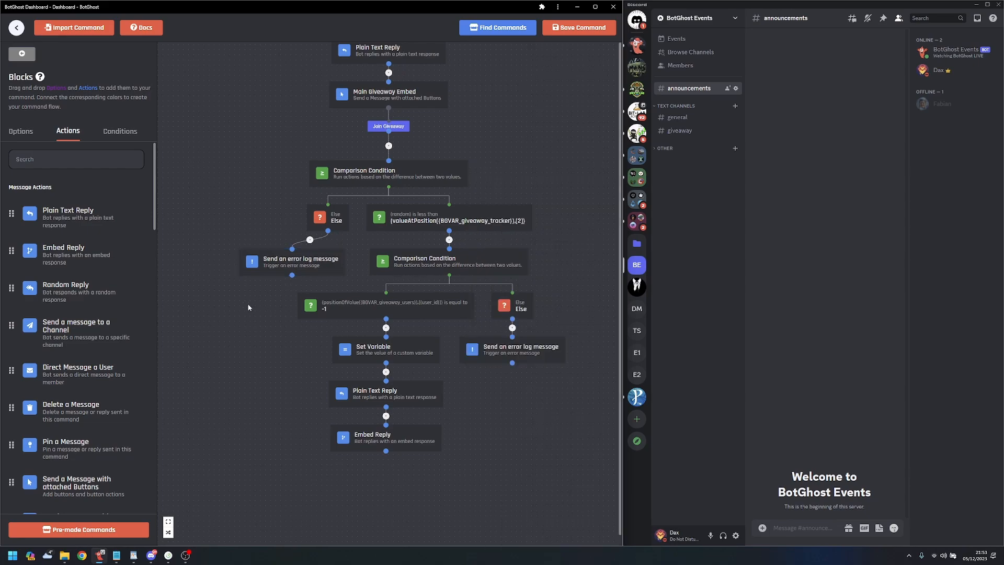
- Auto-arrange the blocks and save the command
left_click(168, 532)
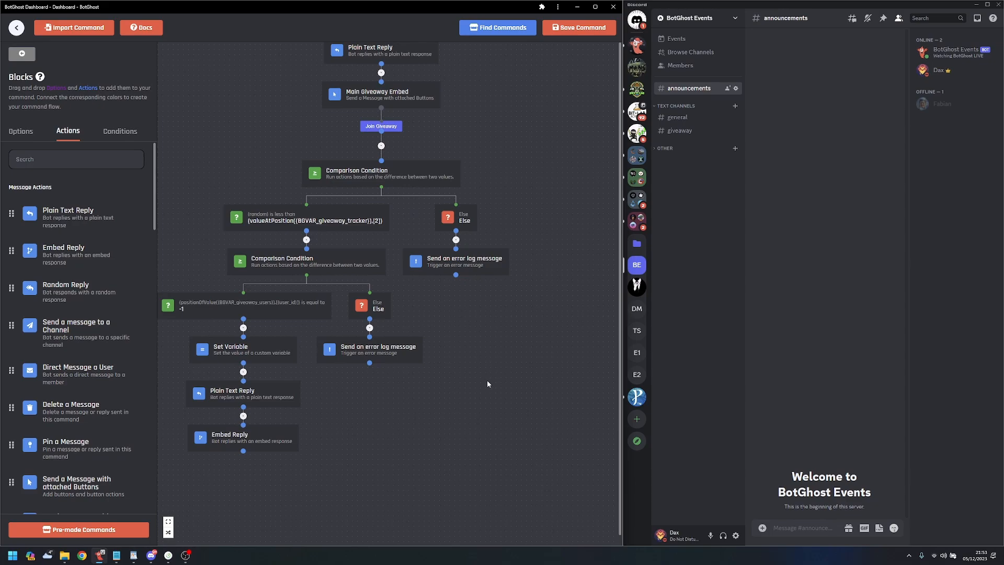
scroll(486, 379, "down", 2)
left_click_drag(487, 379, 516, 431)
left_click(579, 34)
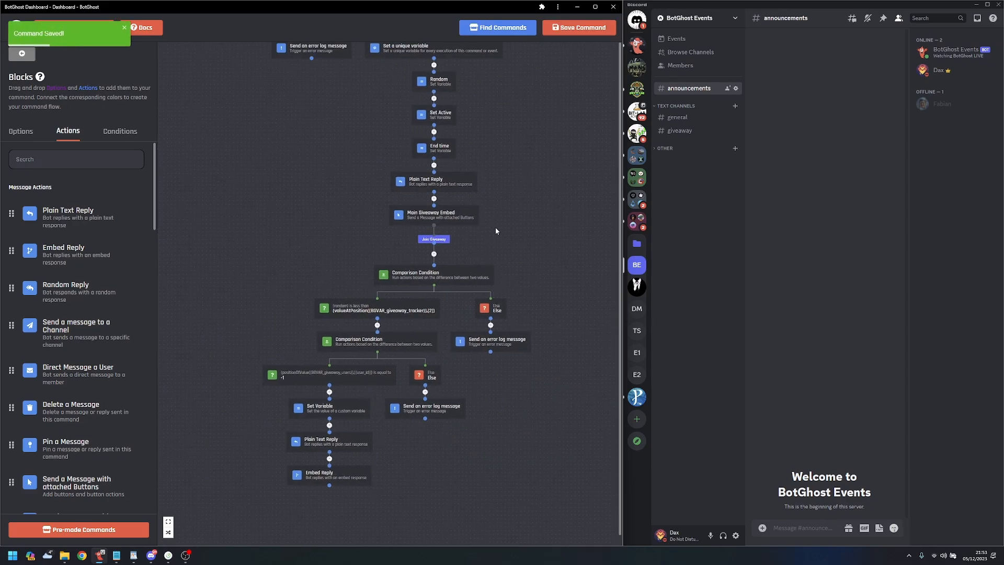
- Review the settings of the unique variable block and the Random block
scroll(507, 216, "up", 1)
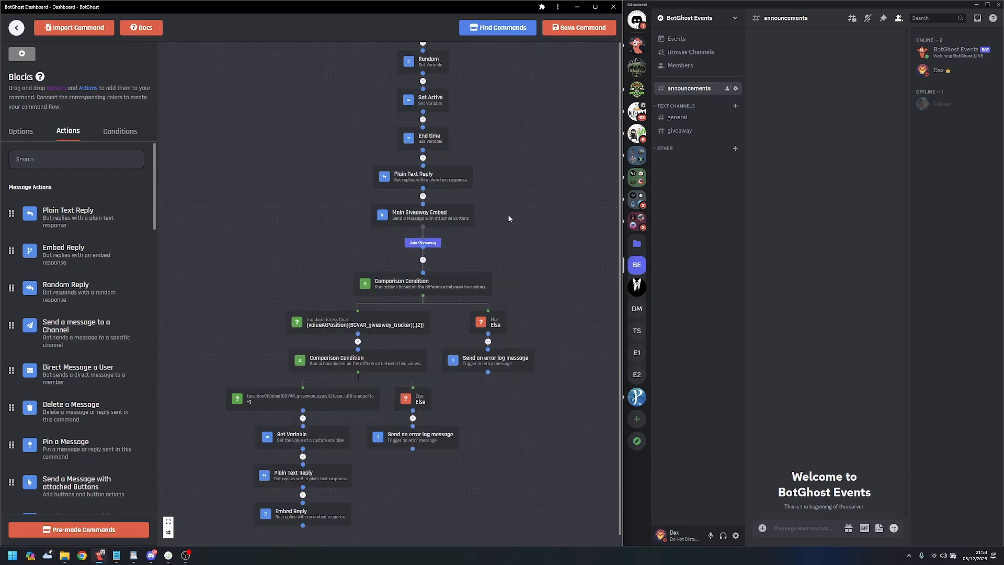
left_click_drag(512, 150, 511, 265)
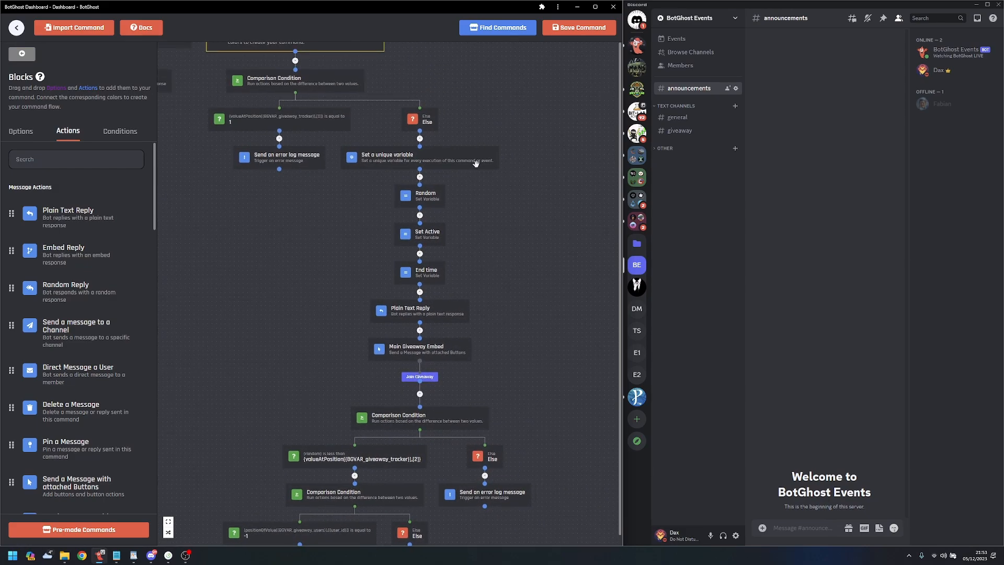
left_click(463, 160)
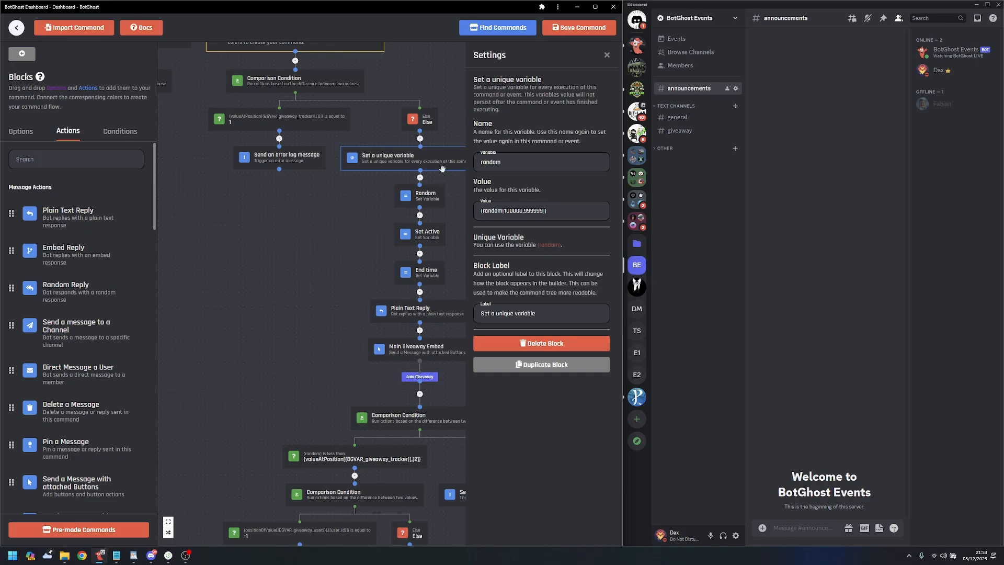
left_click(438, 192)
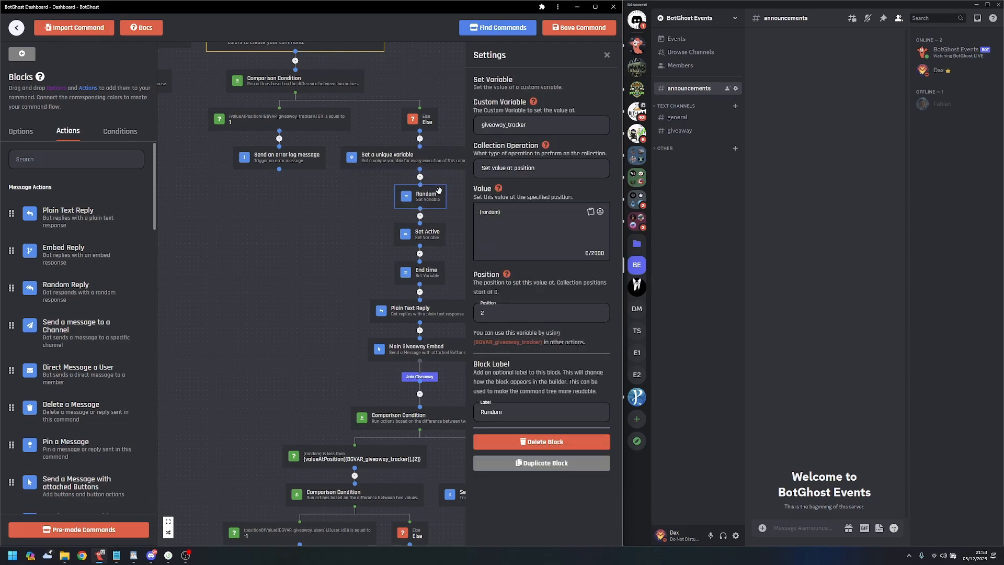
- Set the comparison type to "Equal to" for the first condition branch under the Join Giveaway button
left_click(321, 297)
left_click_drag(321, 297, 330, 221)
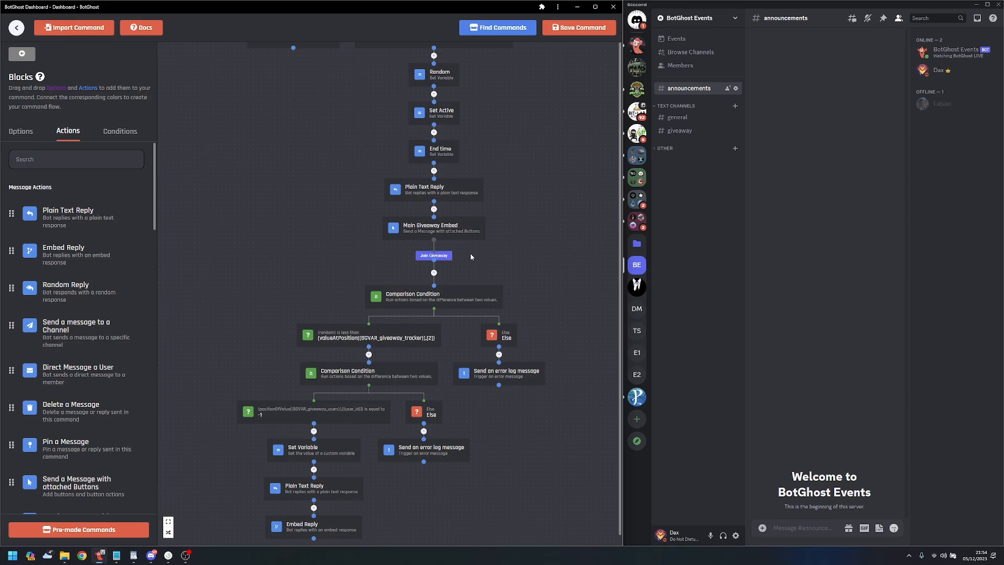
left_click_drag(519, 225, 498, 369)
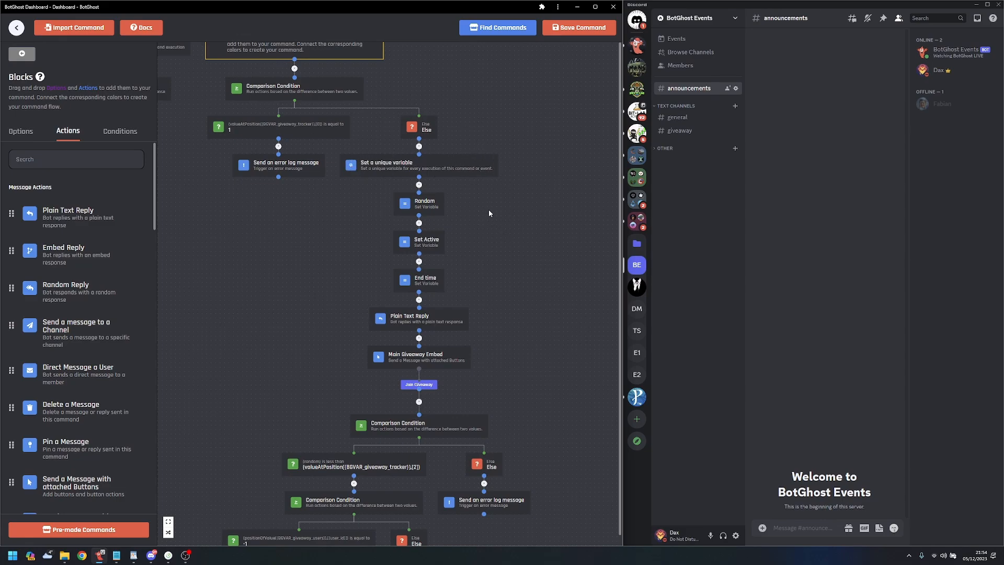
left_click_drag(507, 338, 536, 184)
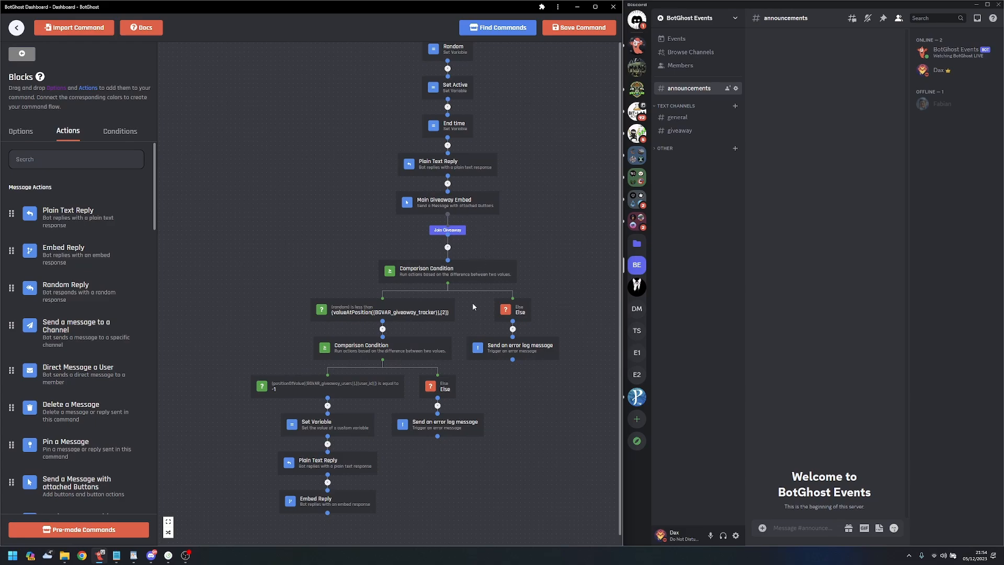
left_click(416, 315)
left_click(512, 183)
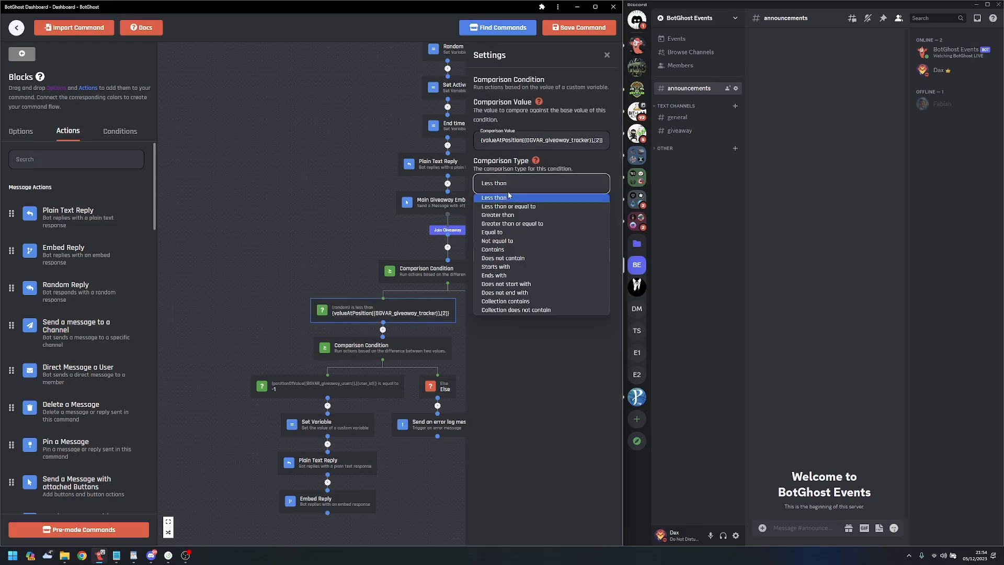
left_click(501, 233)
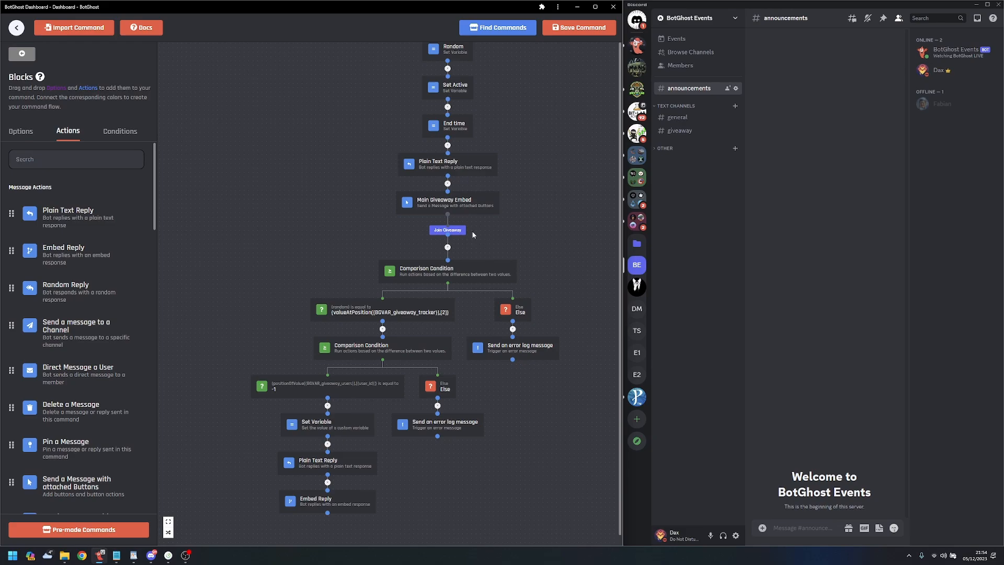
- Review the settings of the unique variable block named random in the /giveaway-create flow
scroll(498, 262, "up", 5)
left_click(463, 178)
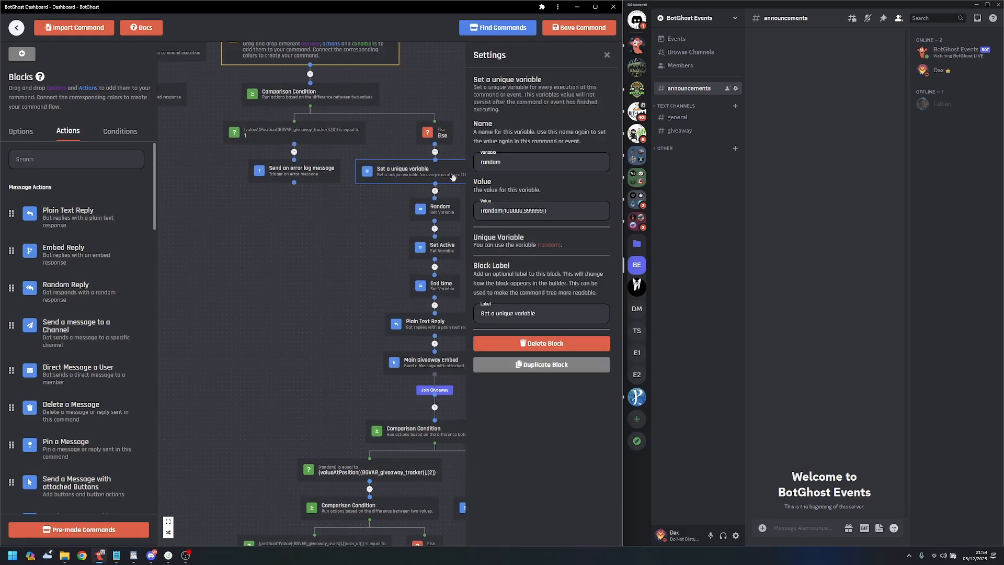
left_click(391, 237)
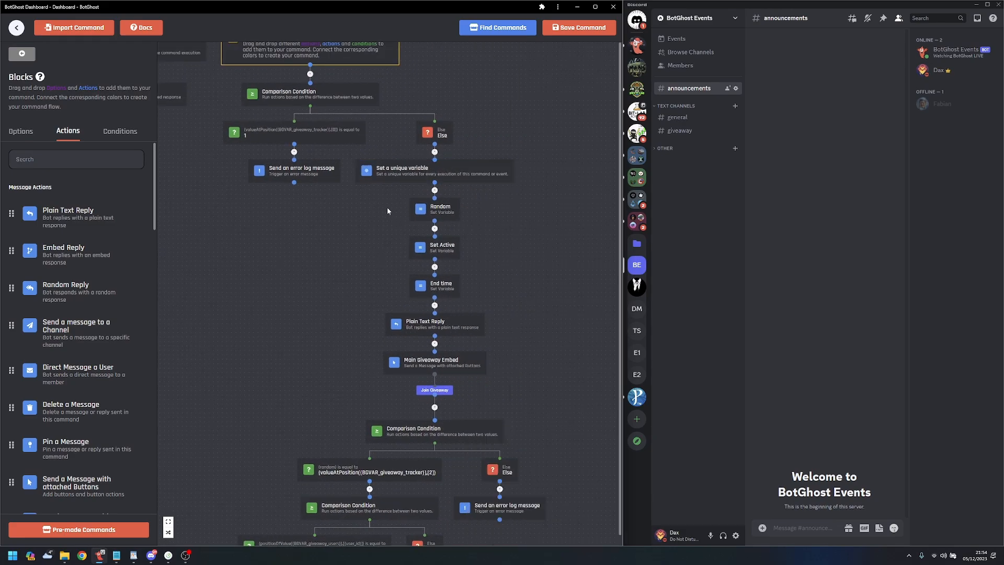
left_click(399, 173)
left_click_drag(336, 351, 333, 212)
left_click(333, 215)
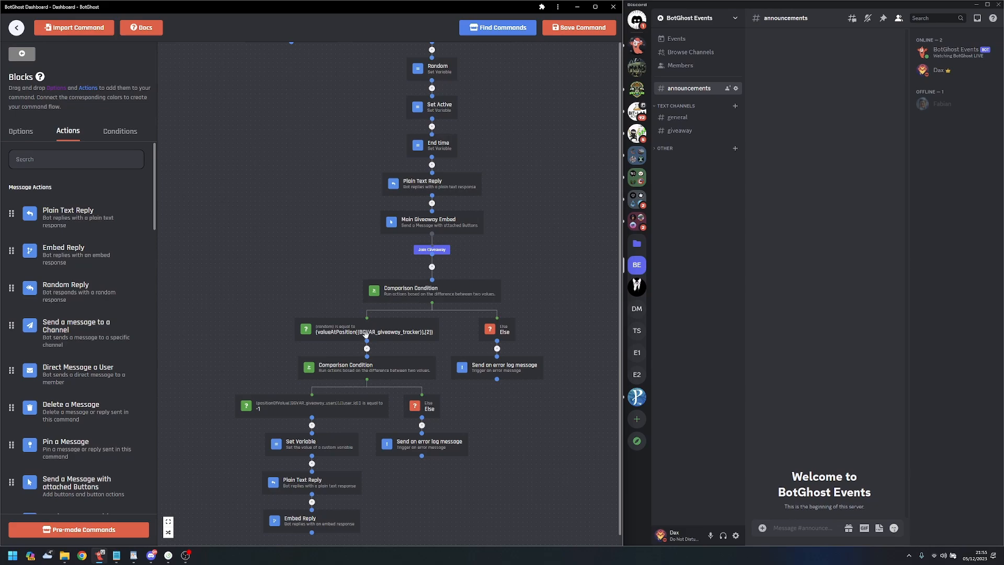
- Check the error log message for ended giveaways and the Set Active variable block's settings
left_click(503, 371)
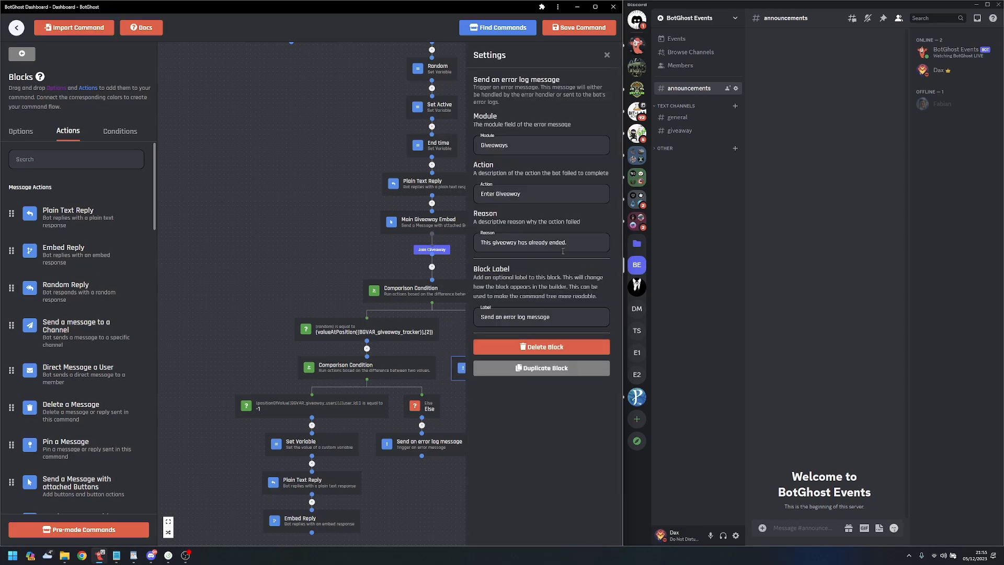
left_click(357, 260)
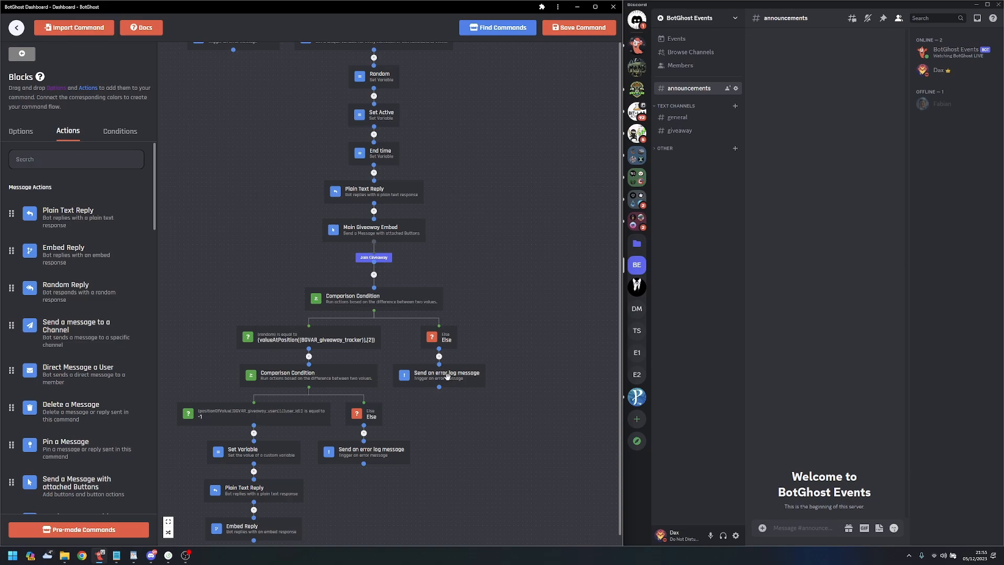
scroll(472, 231, "up", 5)
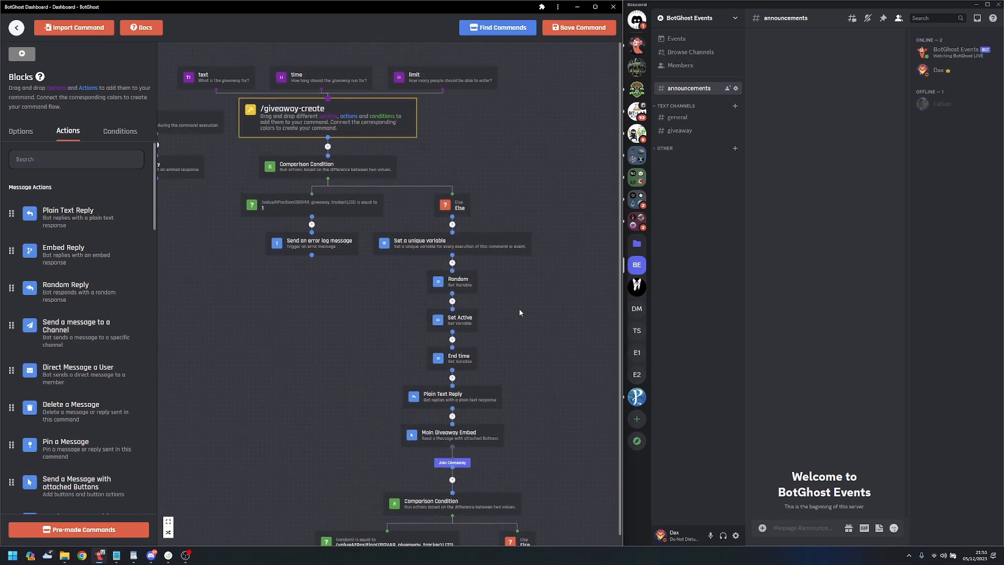
left_click(465, 324)
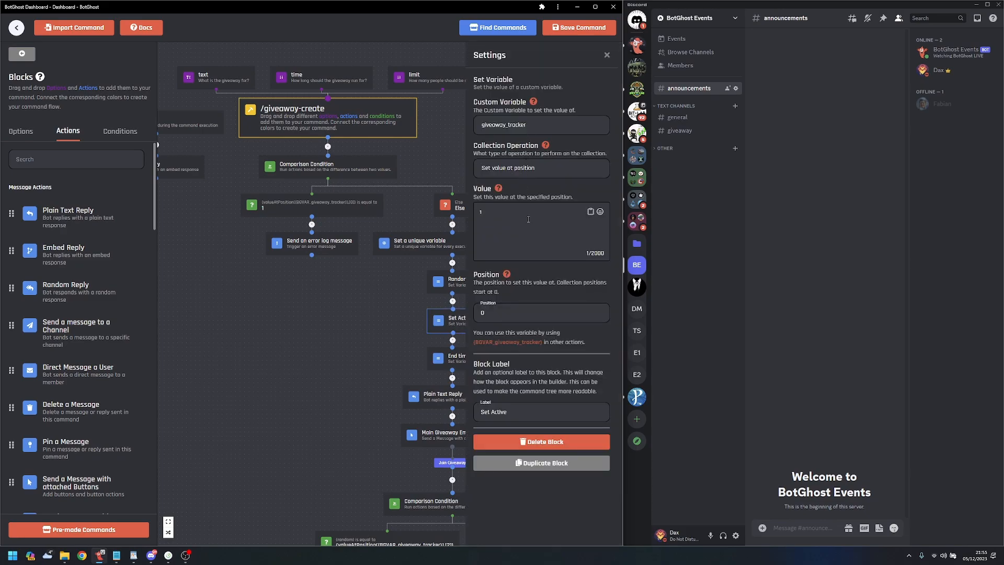
left_click(345, 341)
left_click_drag(337, 360, 332, 141)
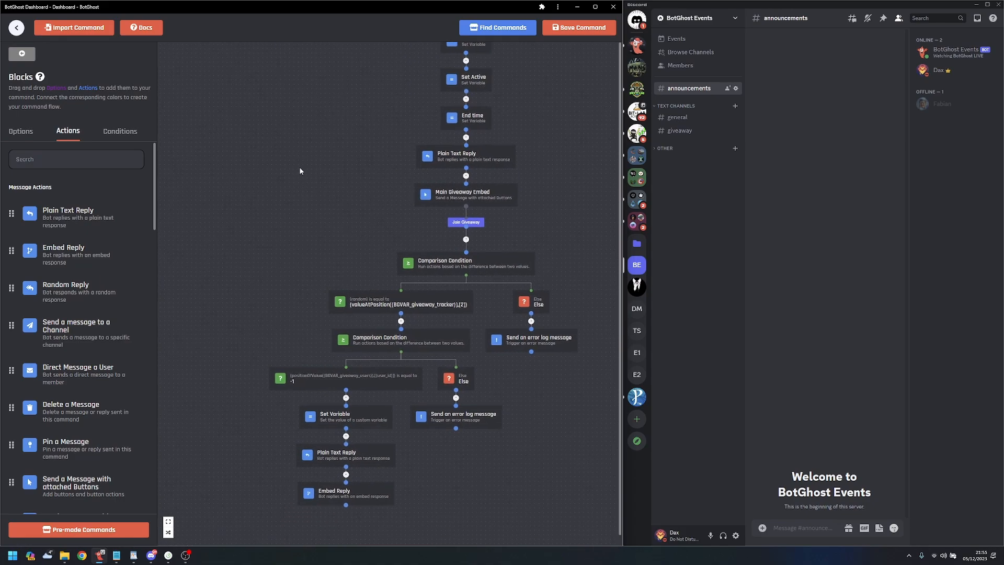
- Save the /giveaway-create command and leave the command builder
left_click(567, 29)
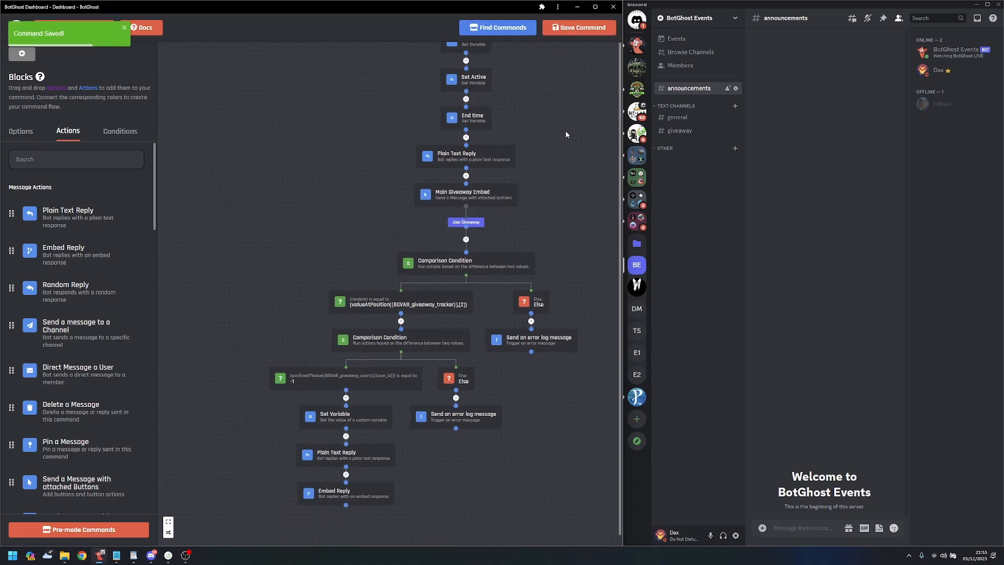
left_click_drag(566, 134, 503, 328)
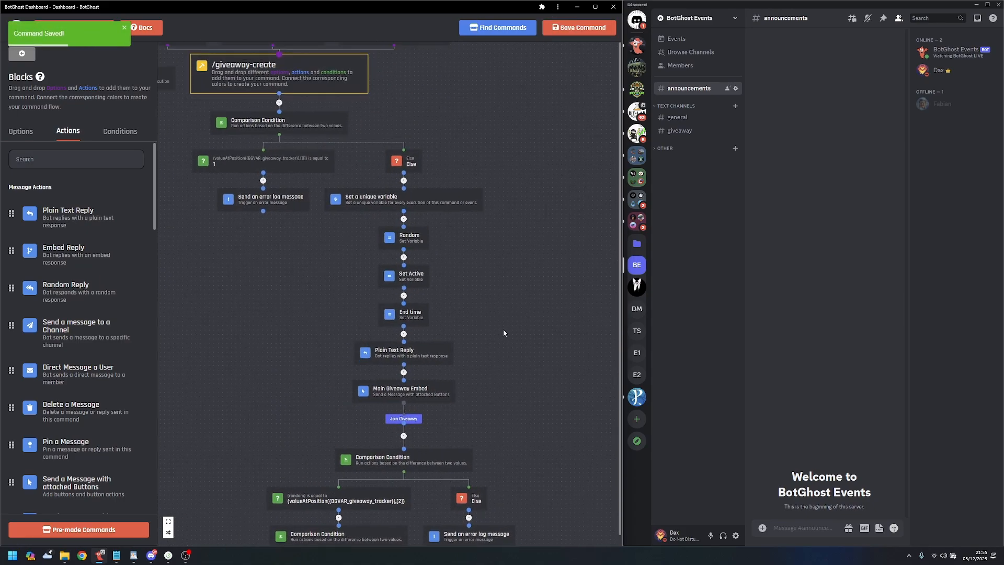
left_click(124, 28)
left_click(17, 27)
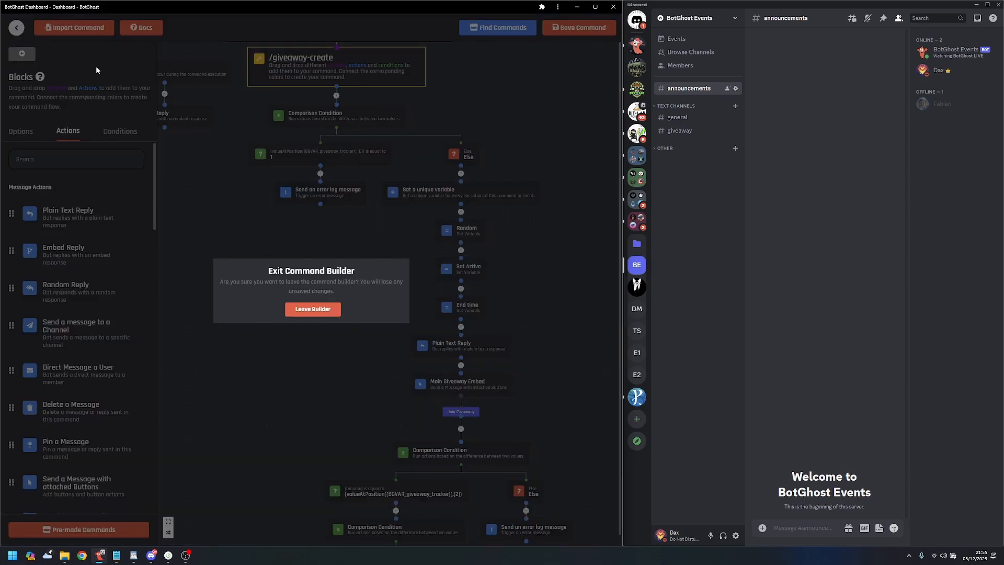
left_click(313, 308)
- Open the Giveaway Track custom event in the event builder
left_click(47, 290)
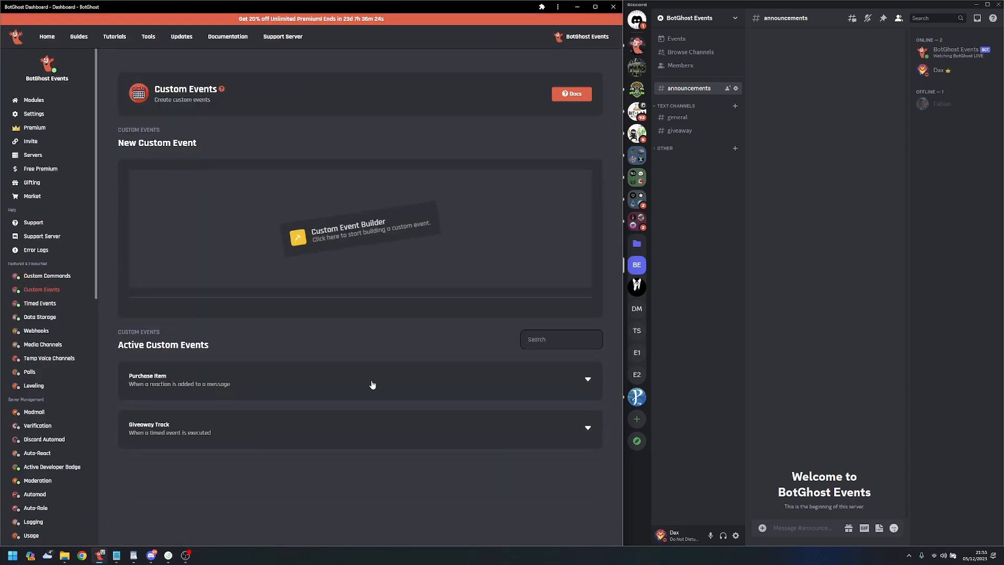
left_click(280, 426)
left_click(281, 479)
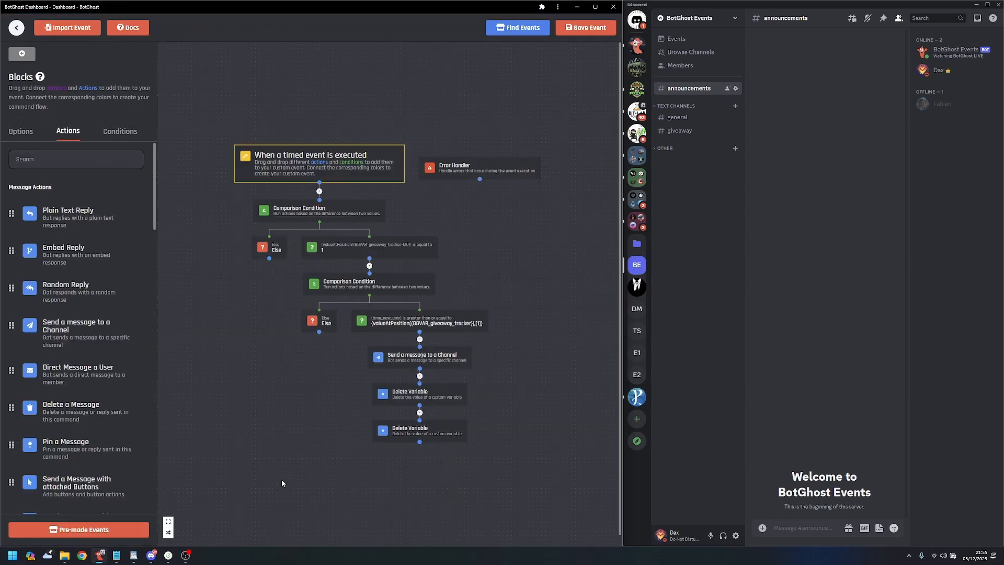
- Review the winner announcement message and both Delete Variable blocks in the timed event, and leave the event builder
scroll(458, 271, "up", 1)
left_click_drag(467, 265, 509, 267)
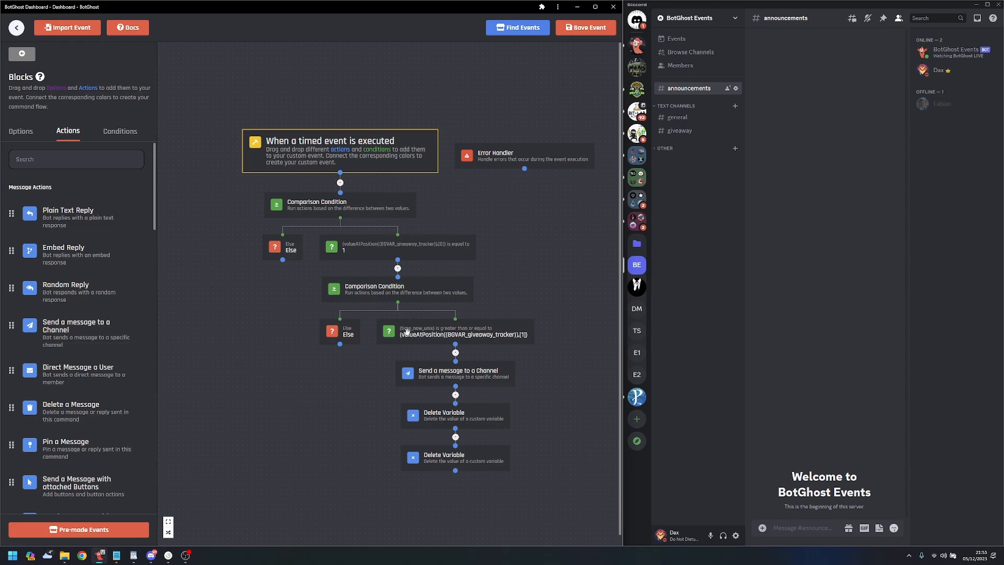
left_click_drag(553, 377, 501, 337)
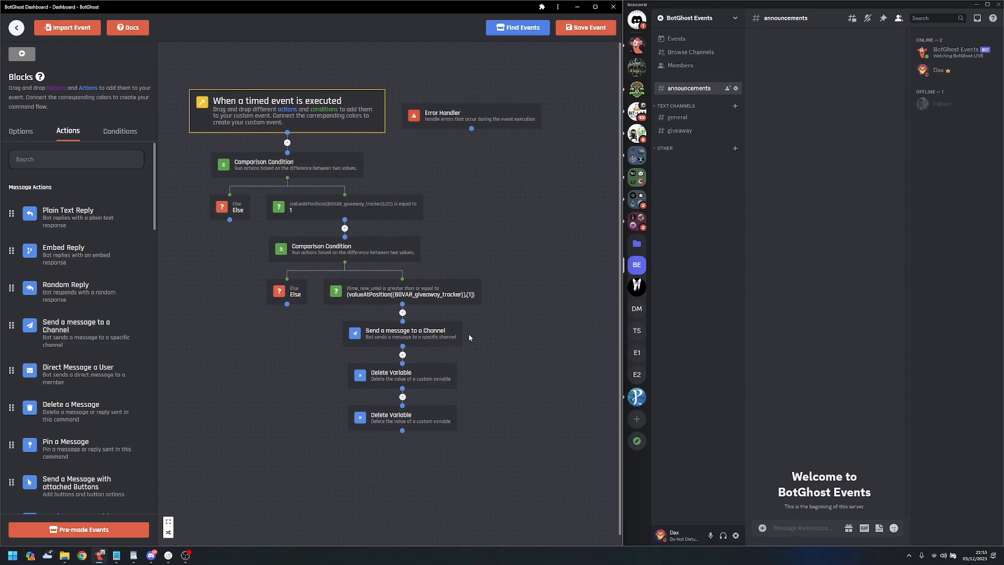
left_click(446, 330)
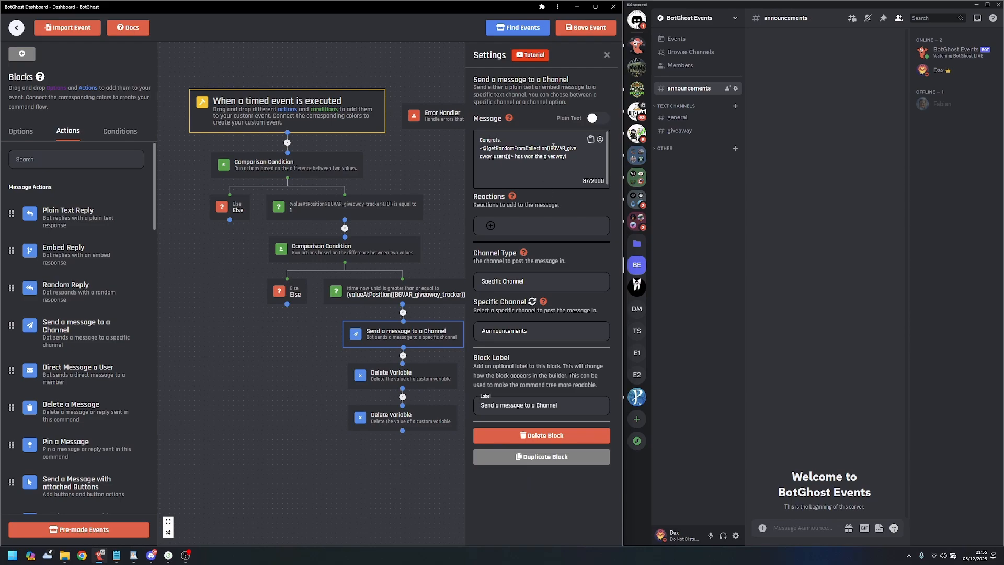
left_click(430, 376)
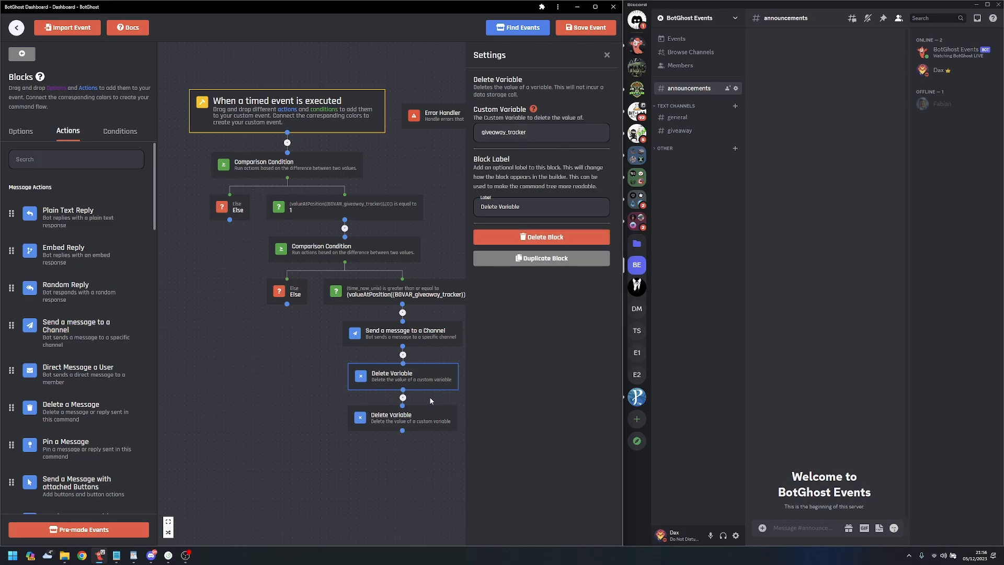
left_click(425, 417)
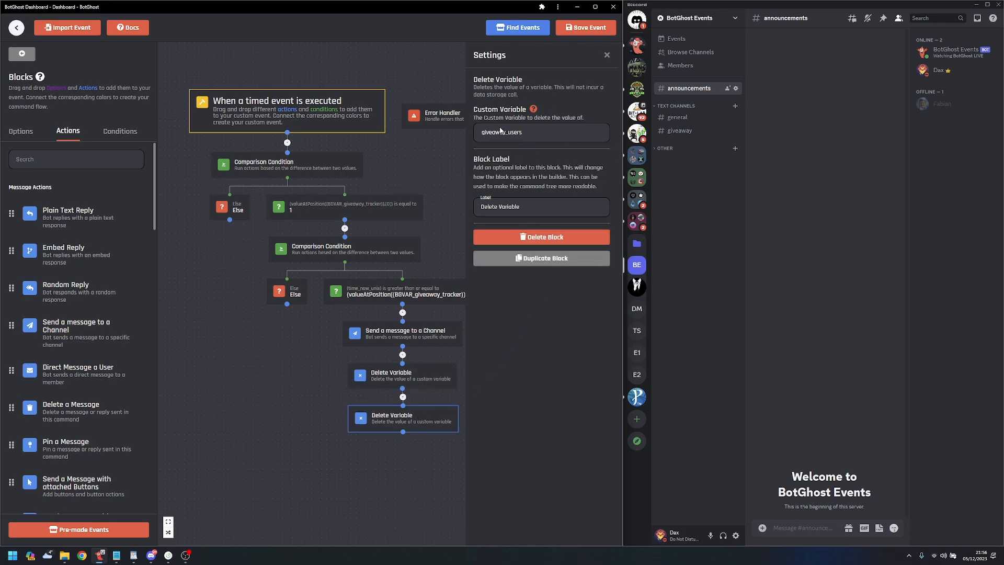
left_click(445, 180)
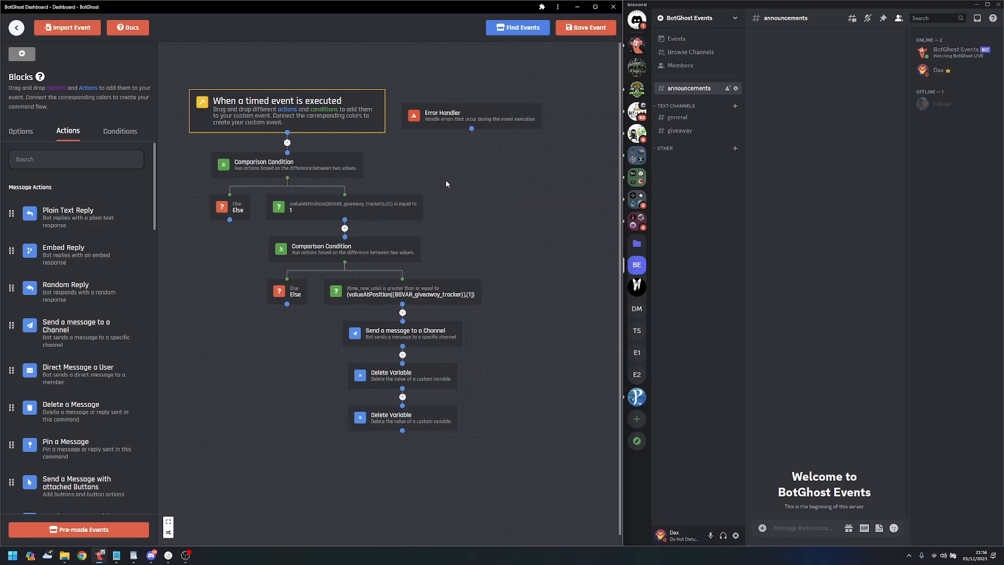
left_click(17, 28)
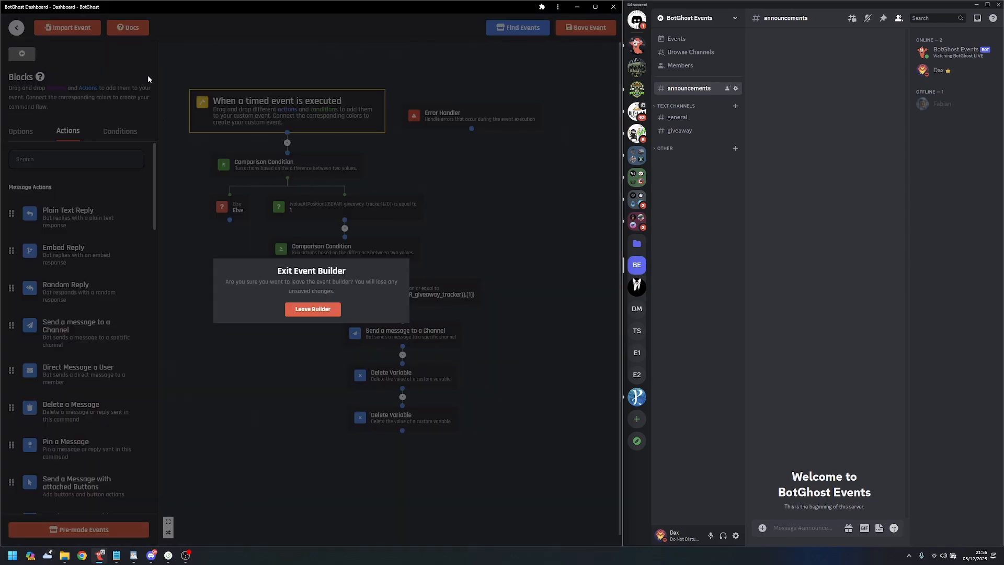
left_click(312, 309)
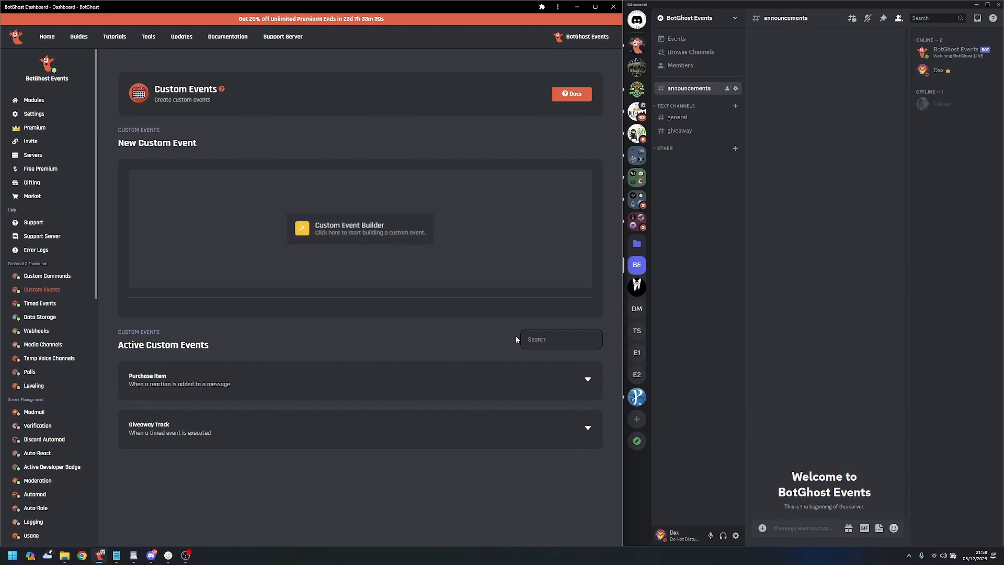
- Switch to Discord's #general channel and dismiss the bot's earlier giveaway reply
left_click(695, 117)
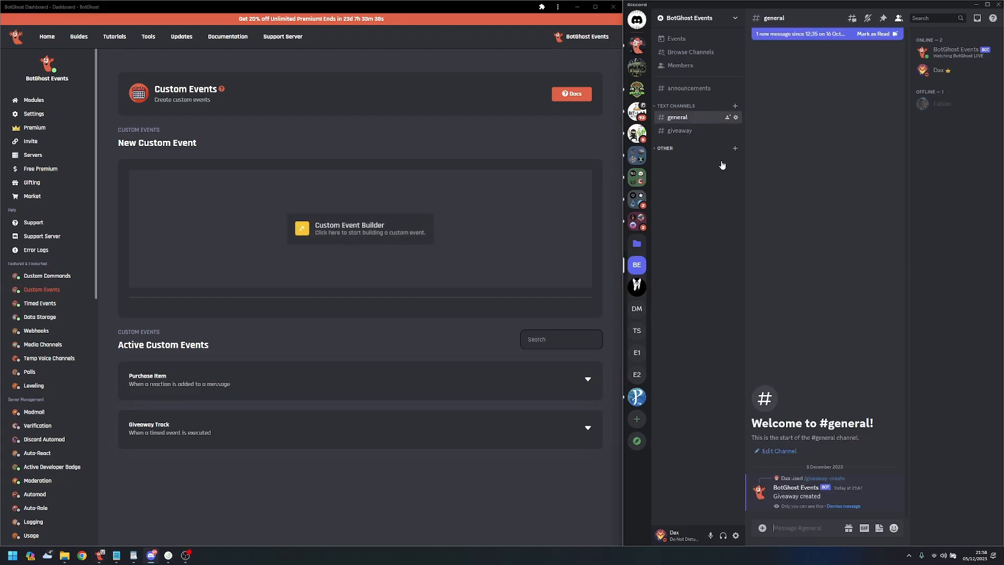
left_click(843, 506)
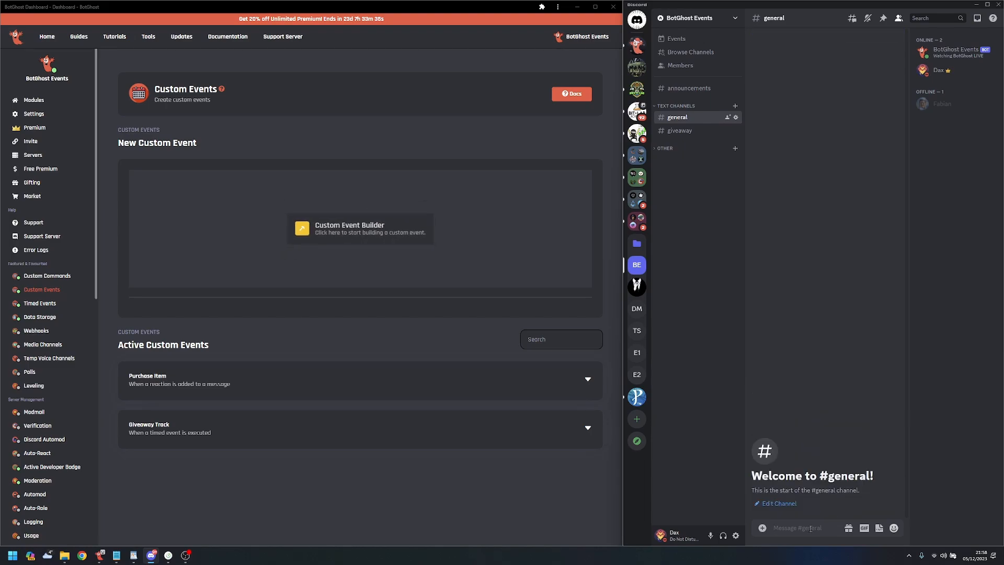
- Run /giveaway-create with the text "BotGhost Premium" and time 30, and open the #announcements channel to view the giveaway post
type("/give")
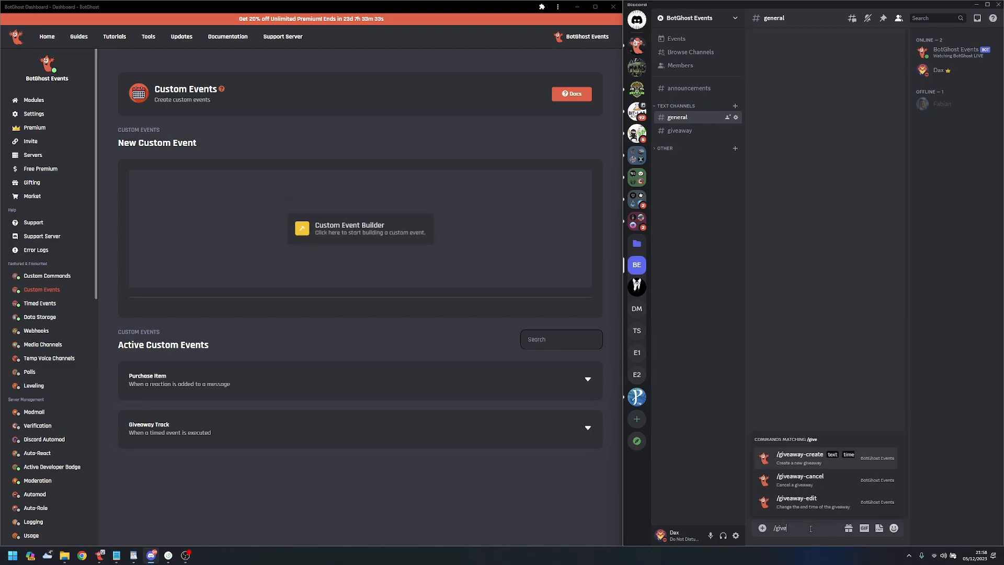
left_click(789, 458)
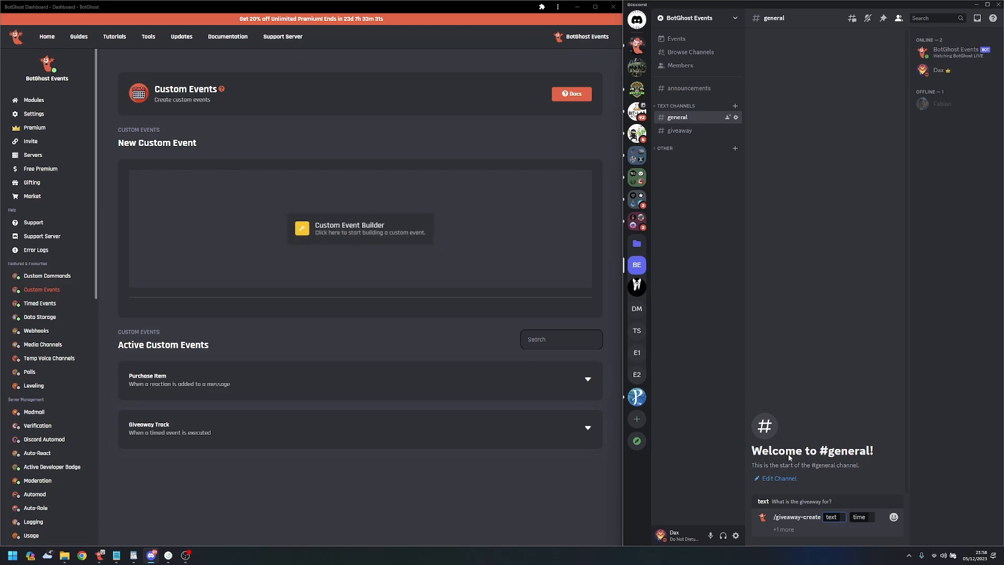
type("BotGhost")
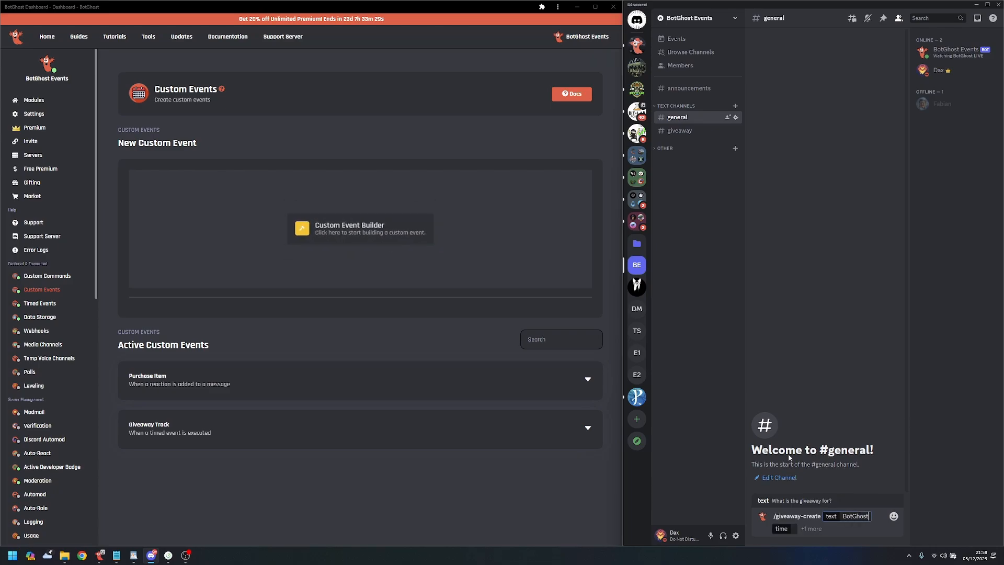
type(" Premium")
key("Tab")
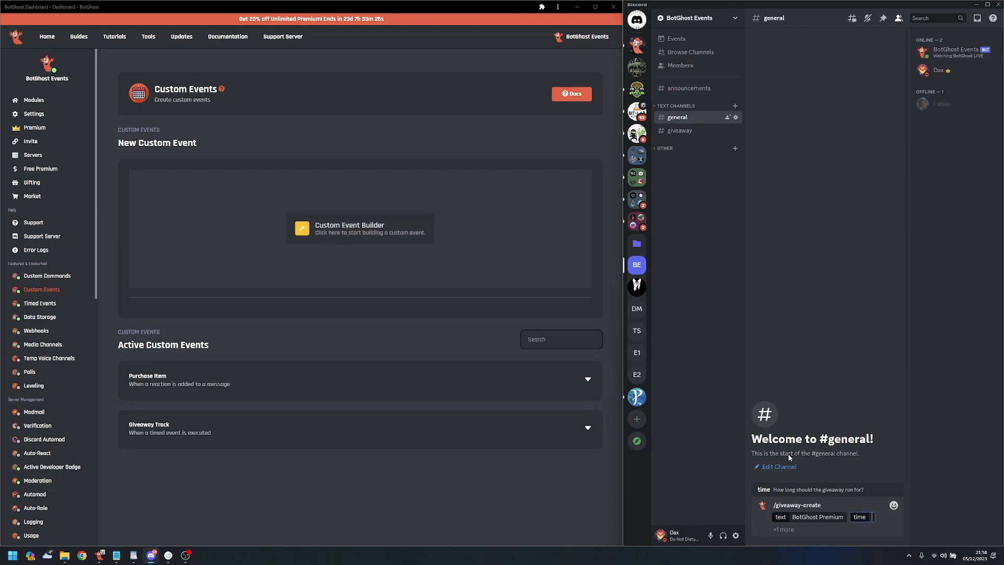
type("30")
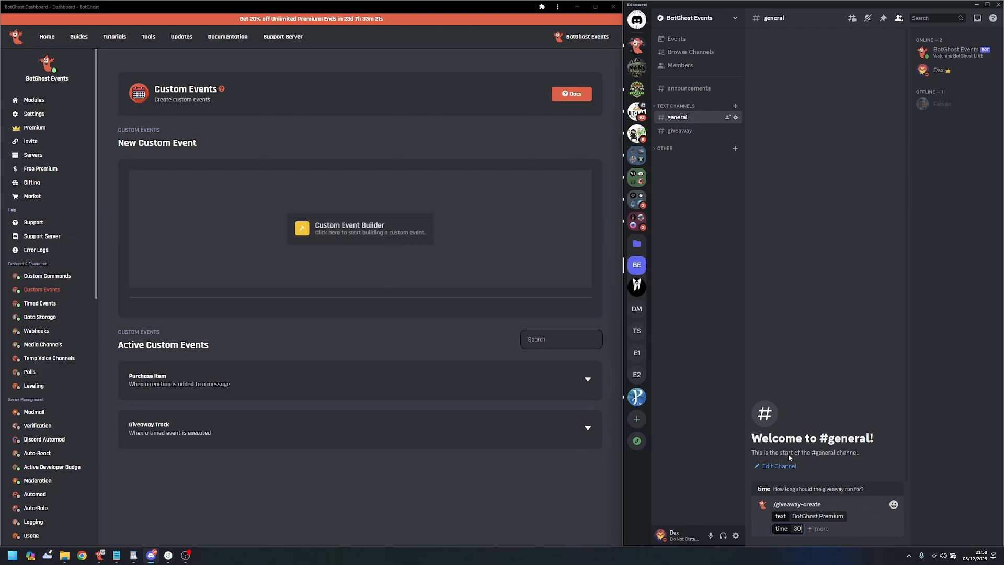
key("Return")
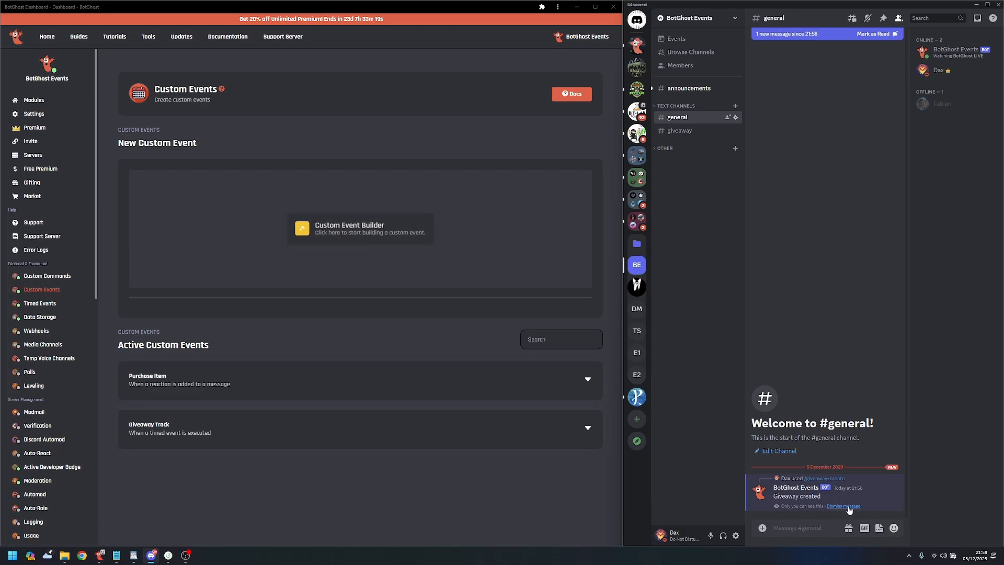
left_click(687, 90)
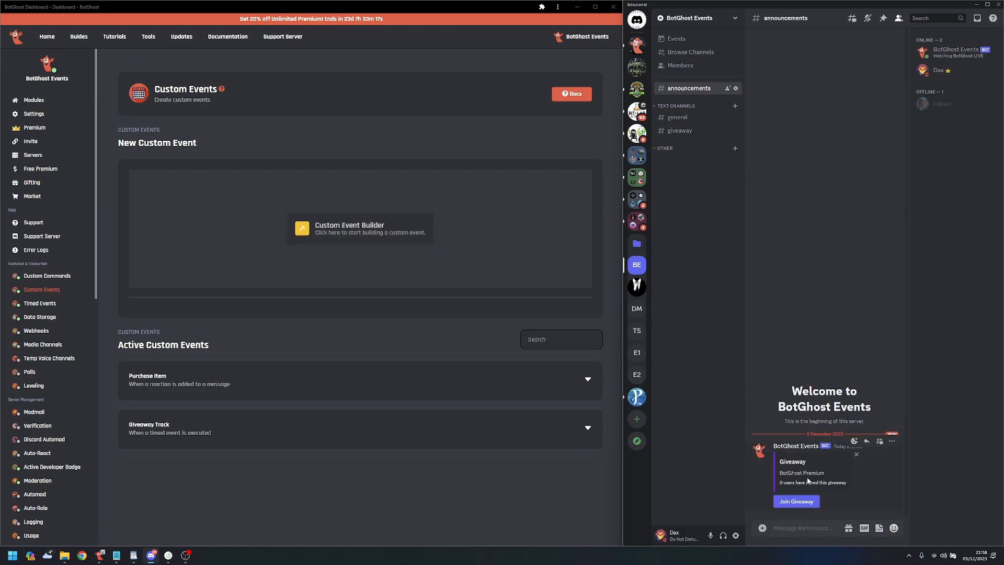
- Join the giveaway from its post in #announcements, try to join it a second time, and dismiss the bot's replies
left_click(797, 501)
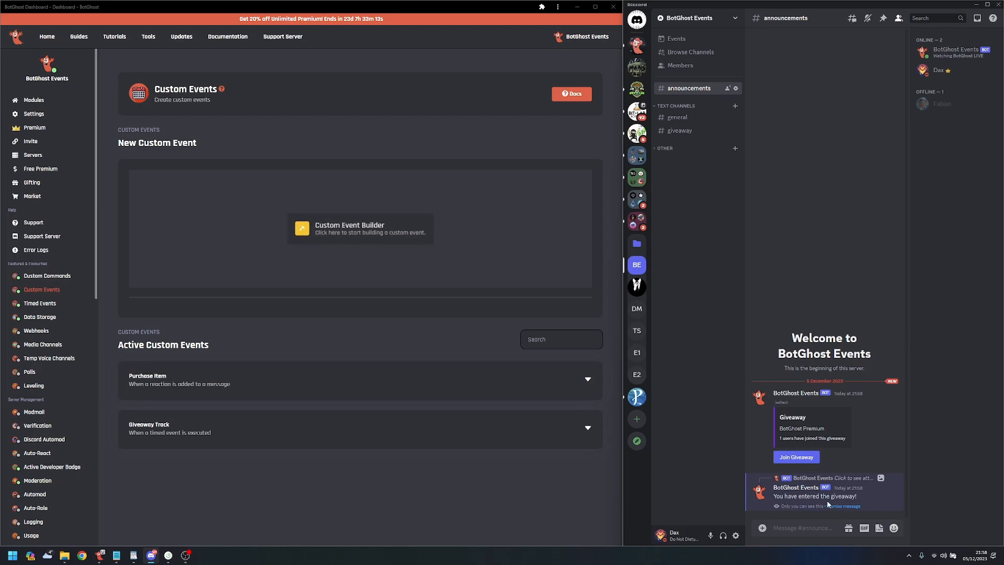
left_click(844, 506)
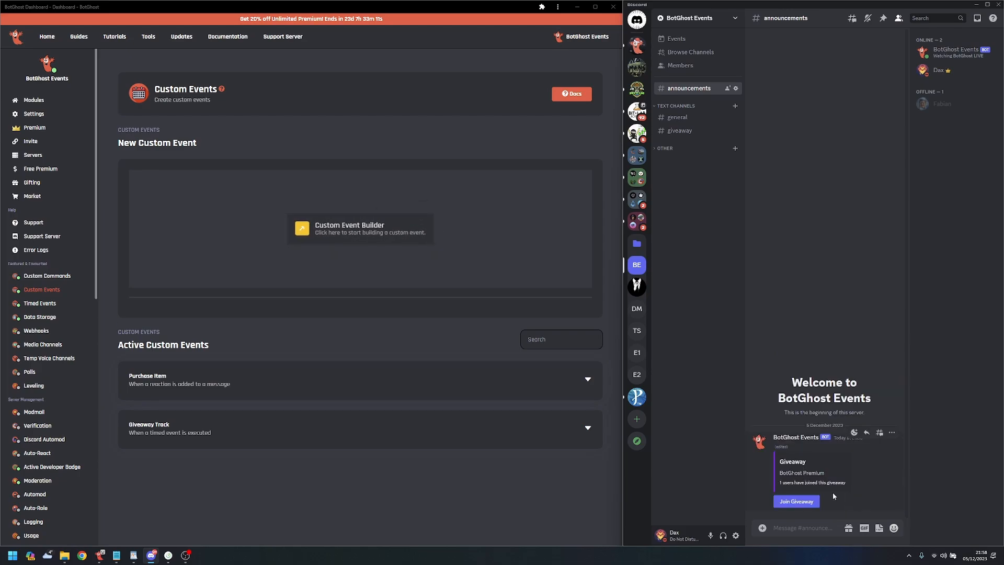
left_click(792, 503)
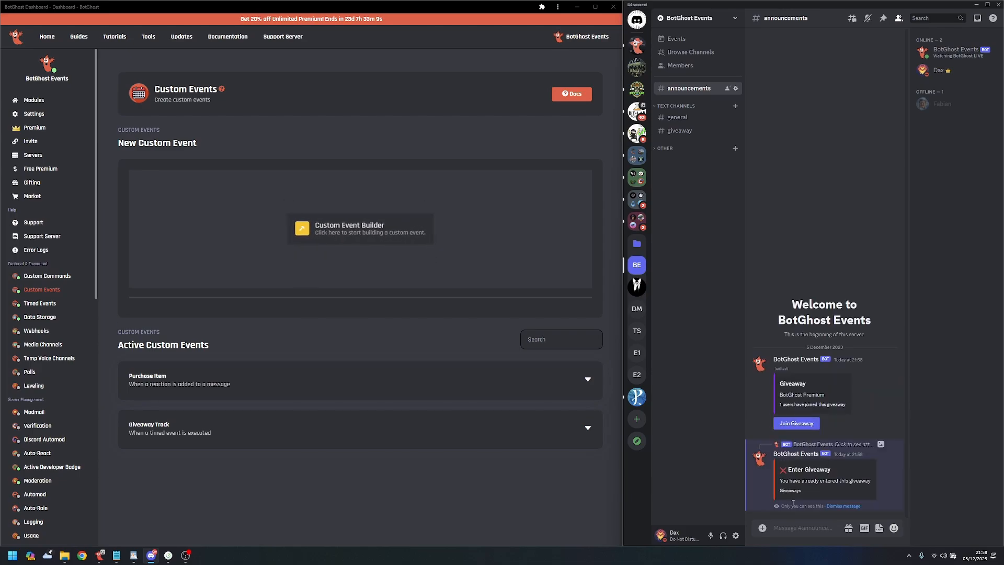
left_click_drag(791, 481, 851, 482)
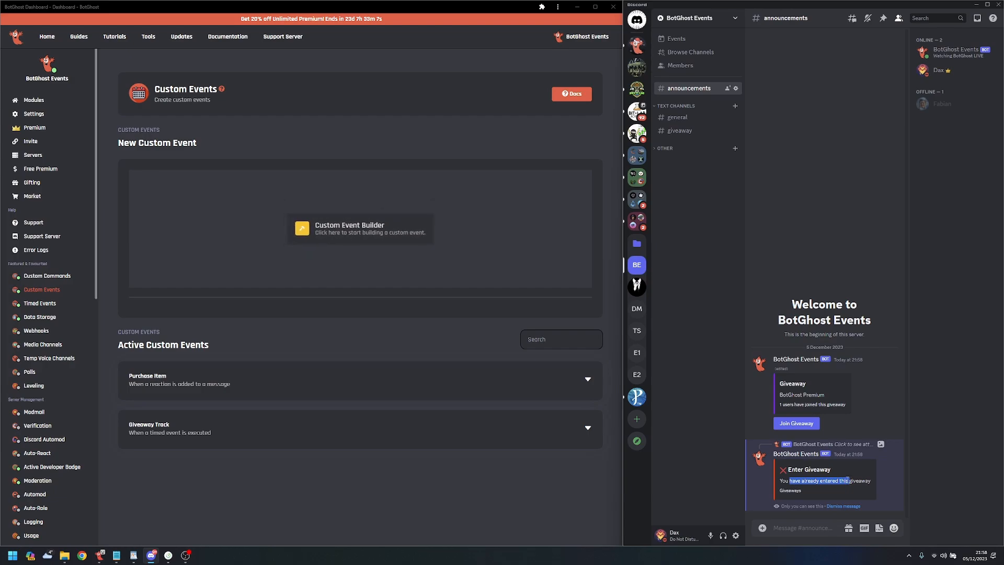
left_click(848, 480)
left_click(842, 505)
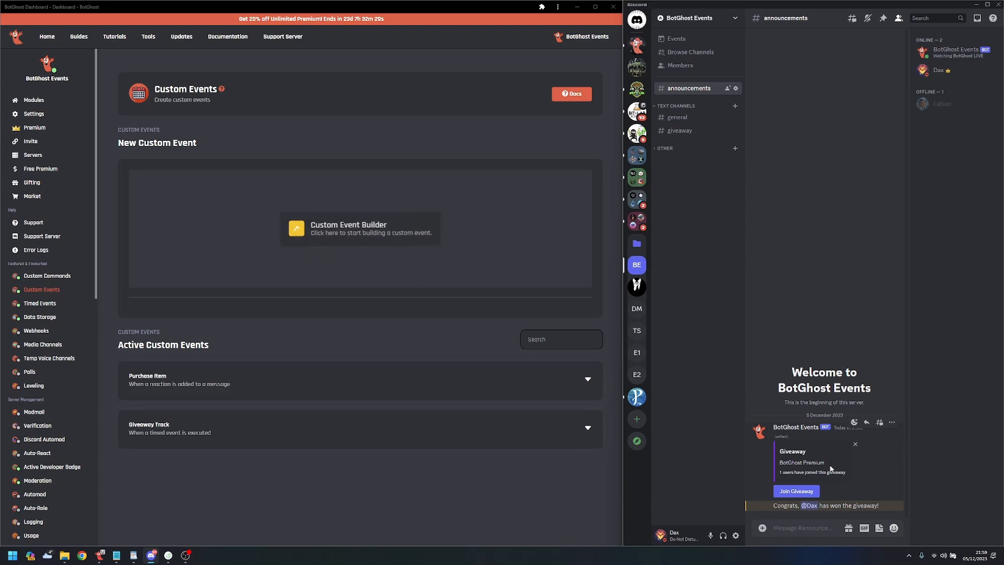
- Try to join the ended giveaway, dismiss the bot's reply, and switch to the #general channel
left_click(798, 493)
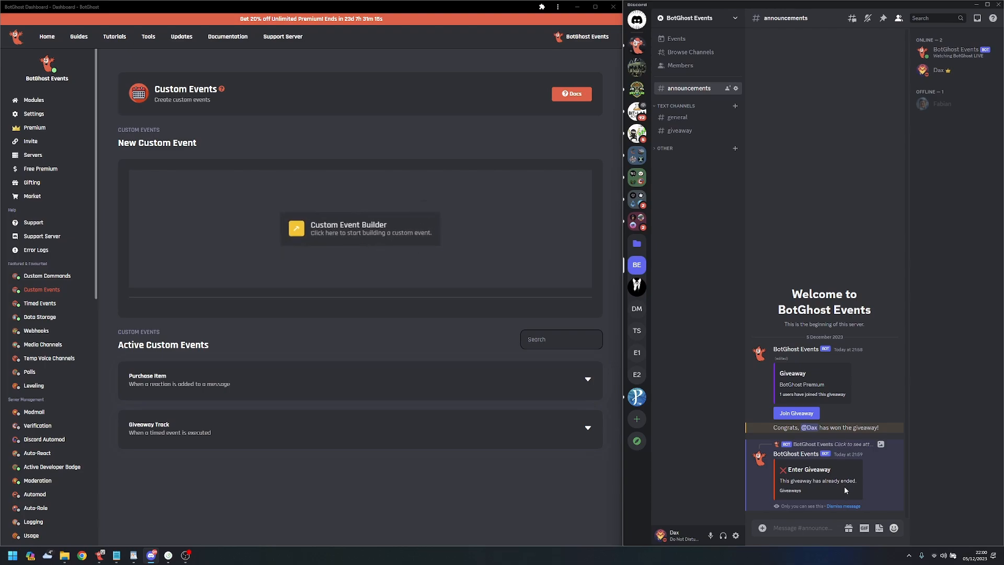
left_click(852, 507)
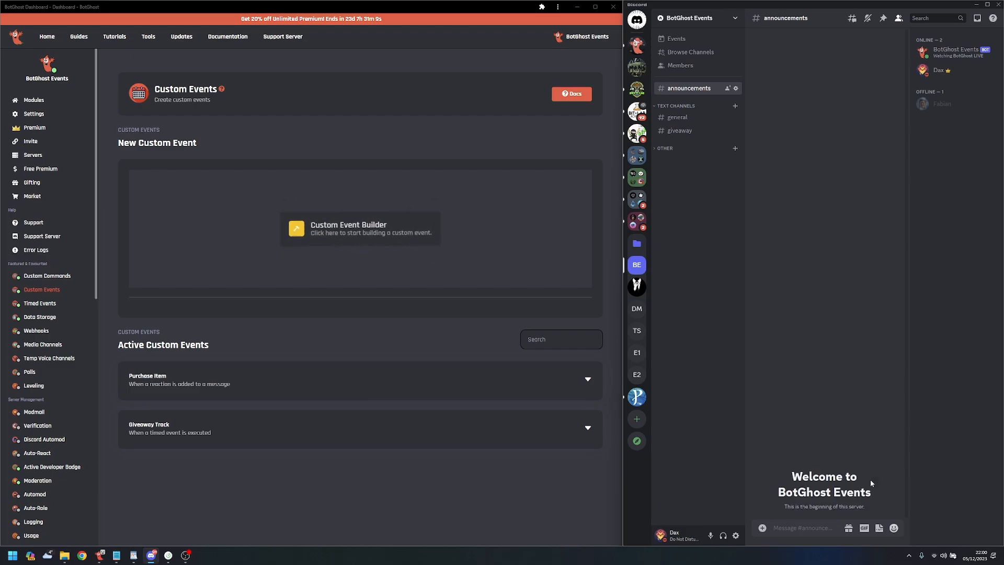
left_click(704, 125)
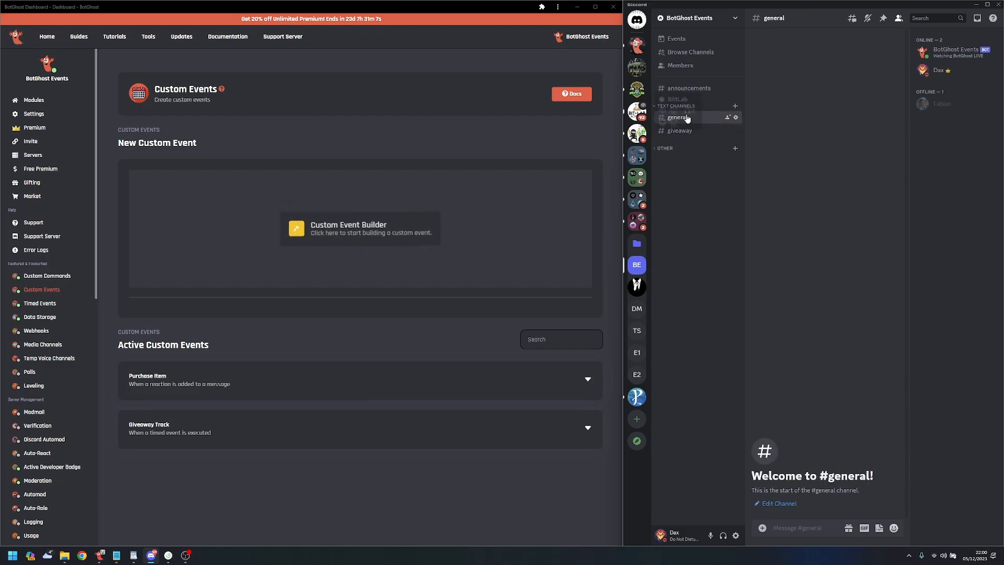
- Switch to the BotGhost dashboard and open the /giveaway-create custom command in the command builder
left_click(244, 348)
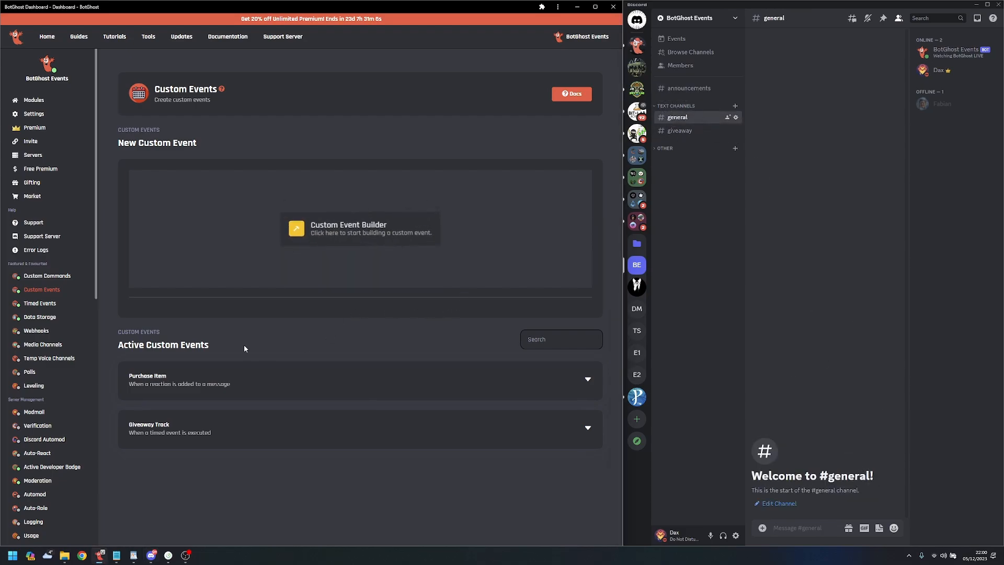
left_click(58, 276)
scroll(327, 332, "down", 14)
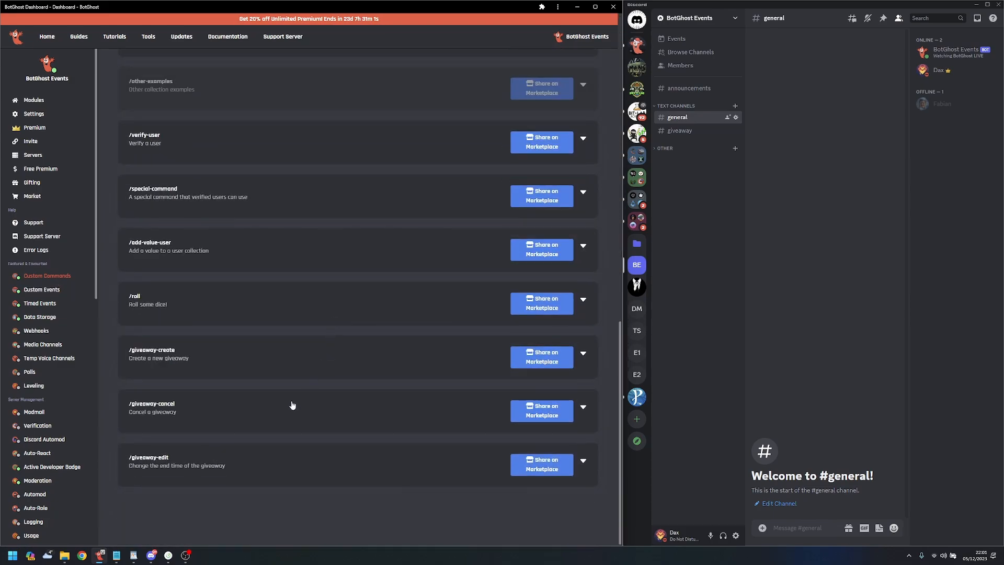
left_click(225, 361)
left_click(418, 421)
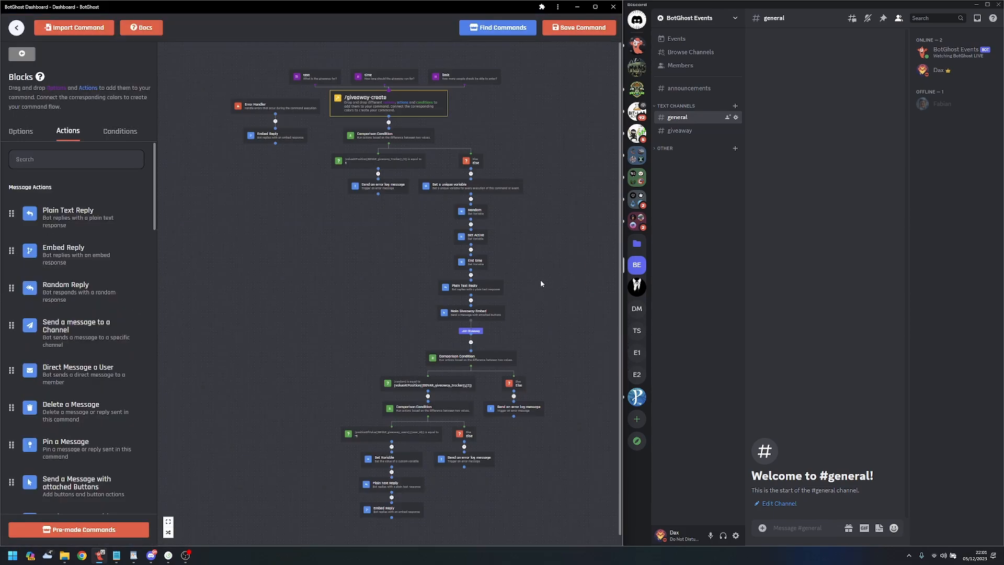
- Open Discord's #giveaway channel and review the main functions in the giveaway requirements list
left_click(679, 130)
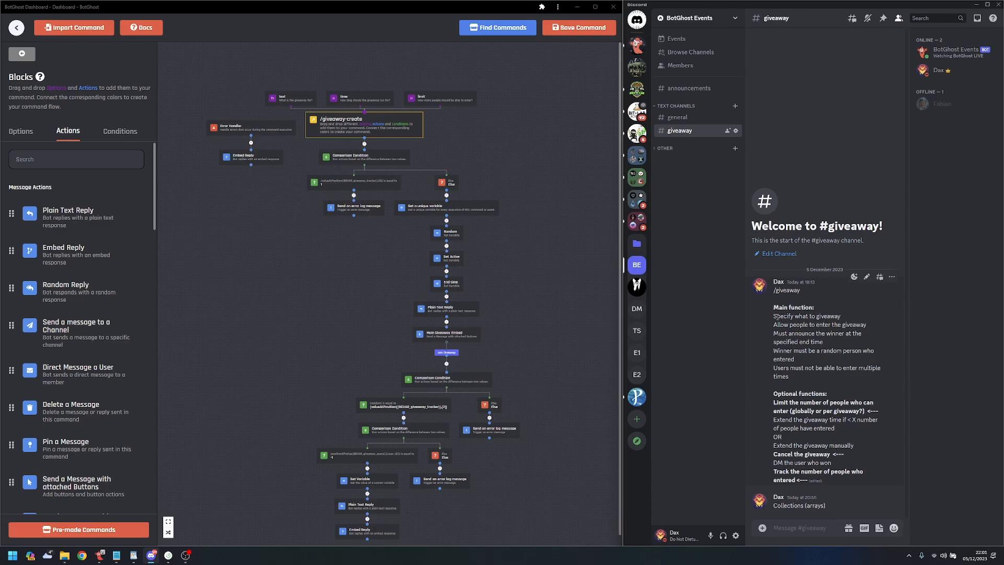
left_click_drag(774, 316, 843, 318)
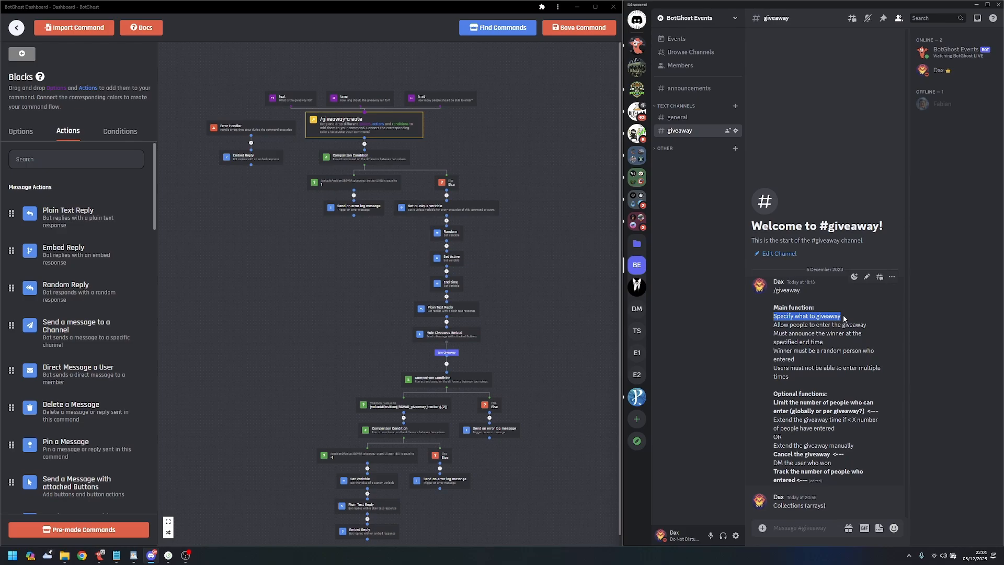
left_click_drag(844, 317, 876, 321)
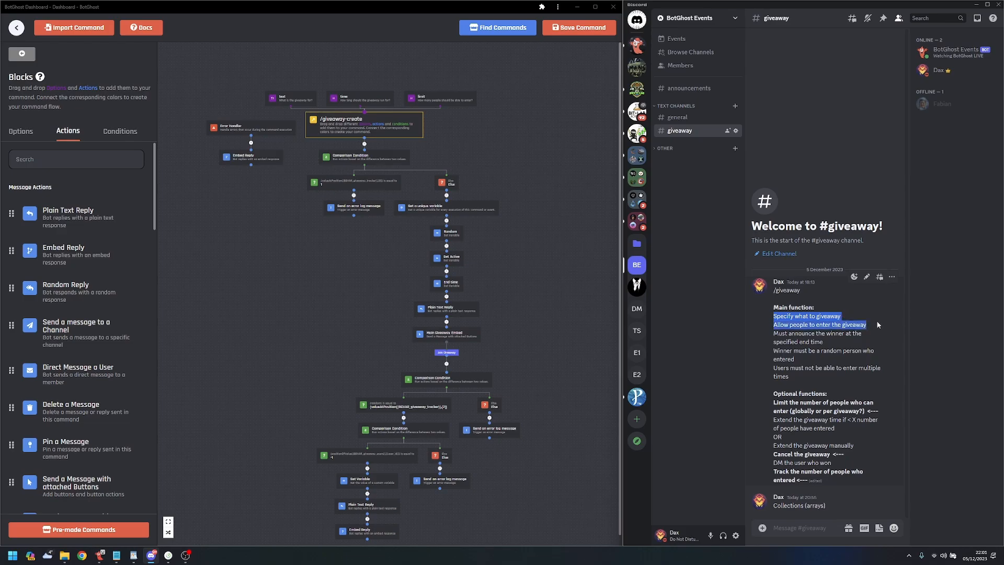
left_click_drag(878, 325, 885, 343)
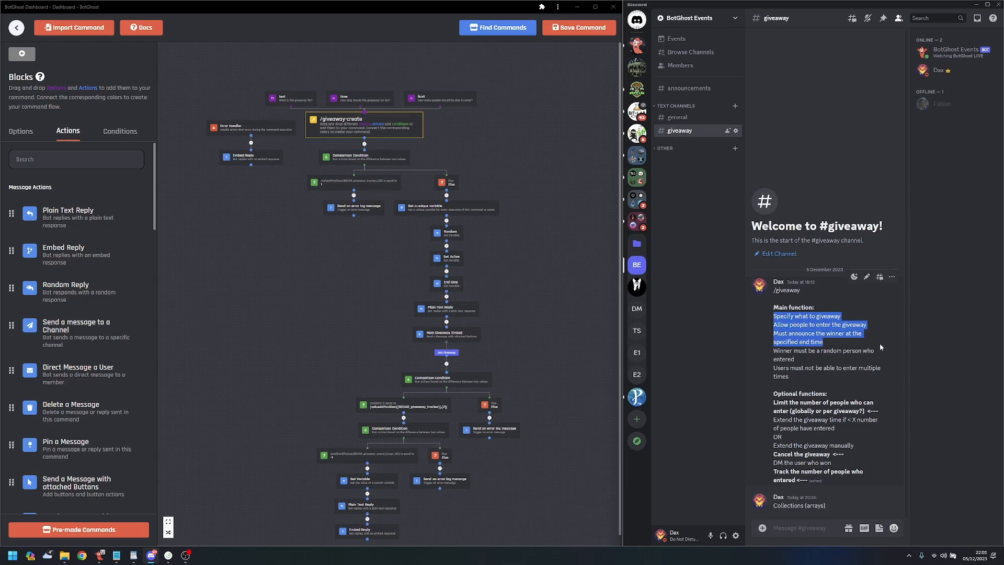
left_click_drag(880, 346, 887, 361)
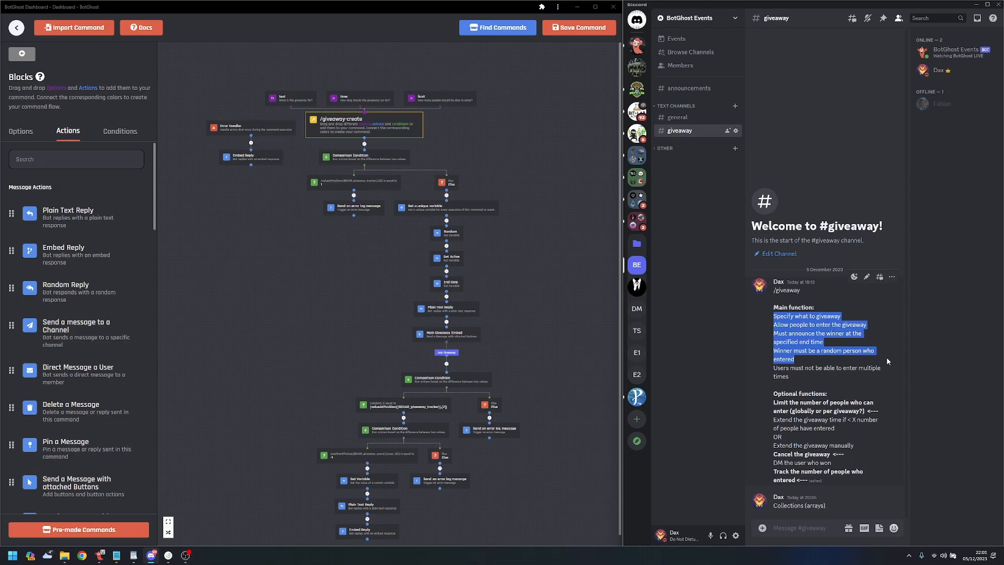
left_click_drag(887, 361, 886, 378)
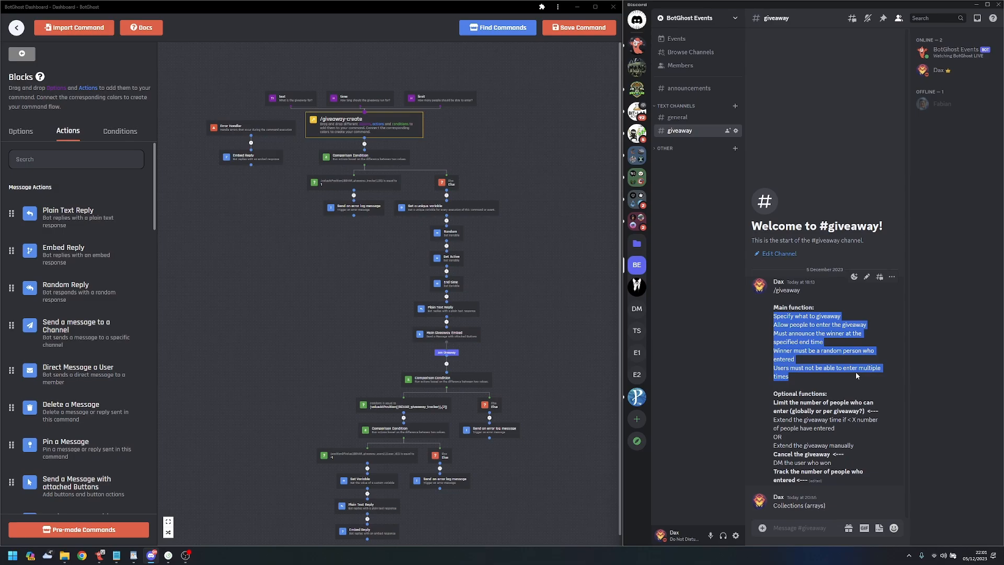
left_click(835, 387)
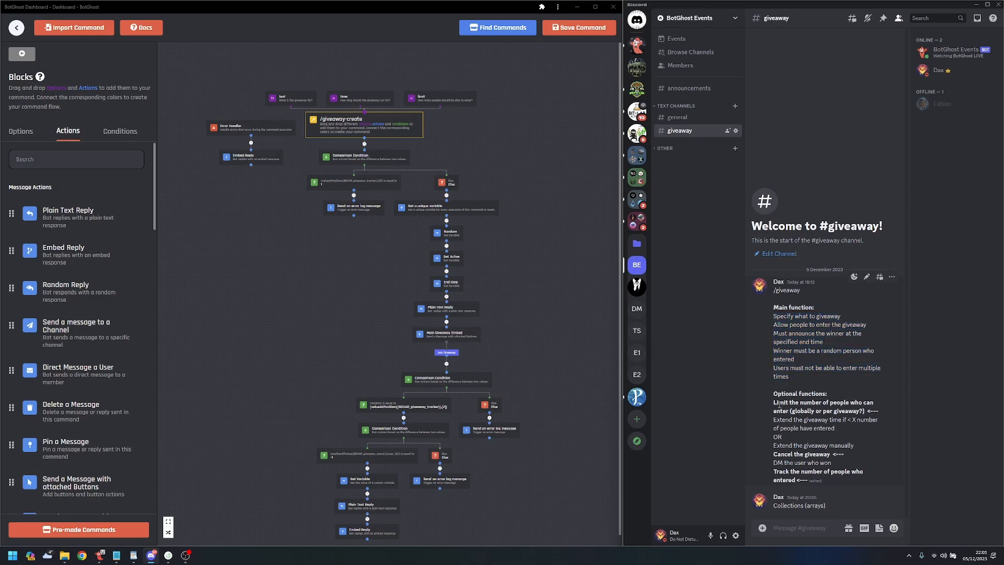
- Review the arrow-marked optional functions: limiting entrants, cancelling the giveaway, and tracking the number of people who entered
left_click_drag(775, 402, 883, 416)
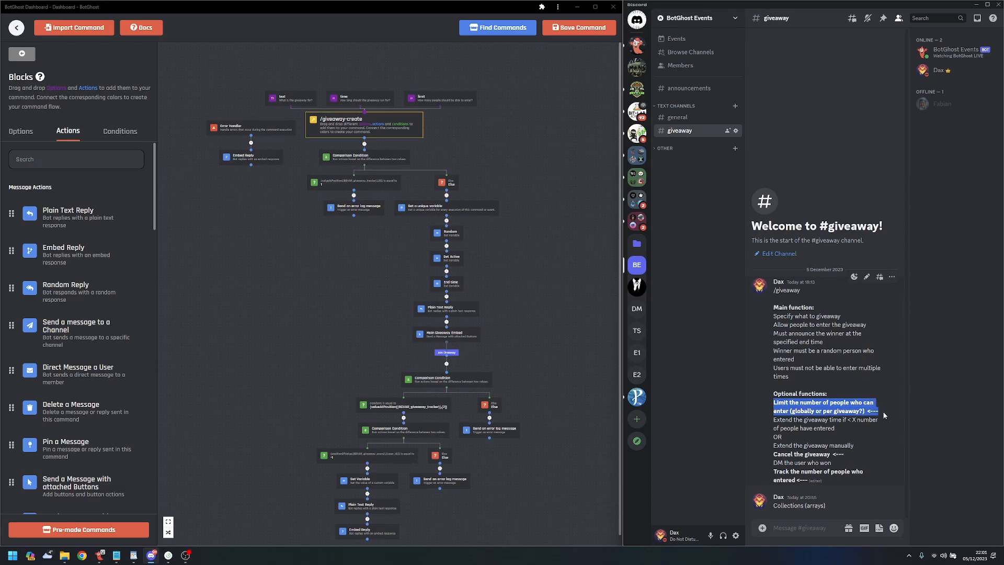
left_click(890, 413)
left_click_drag(773, 455, 850, 458)
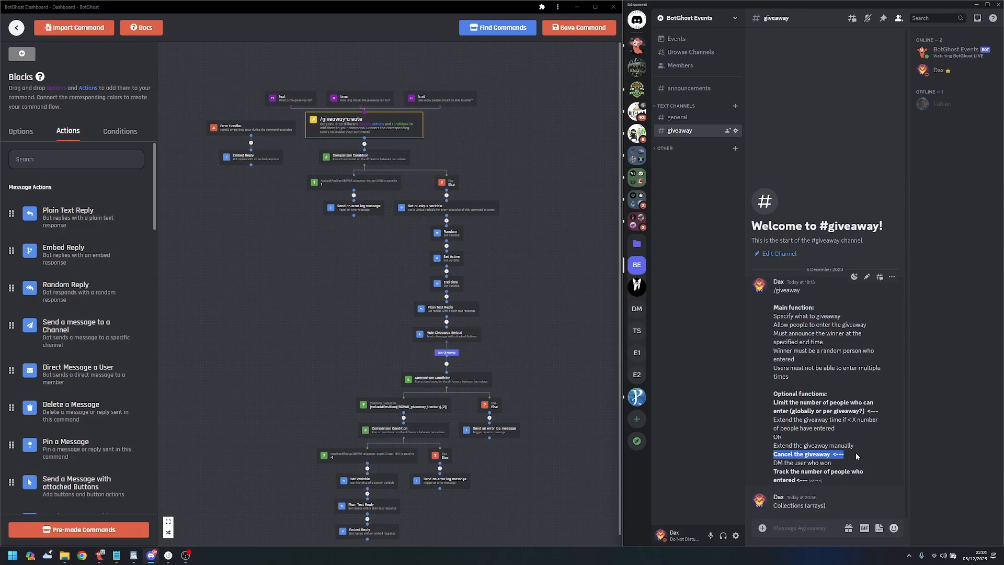
left_click(856, 457)
left_click_drag(773, 472, 807, 480)
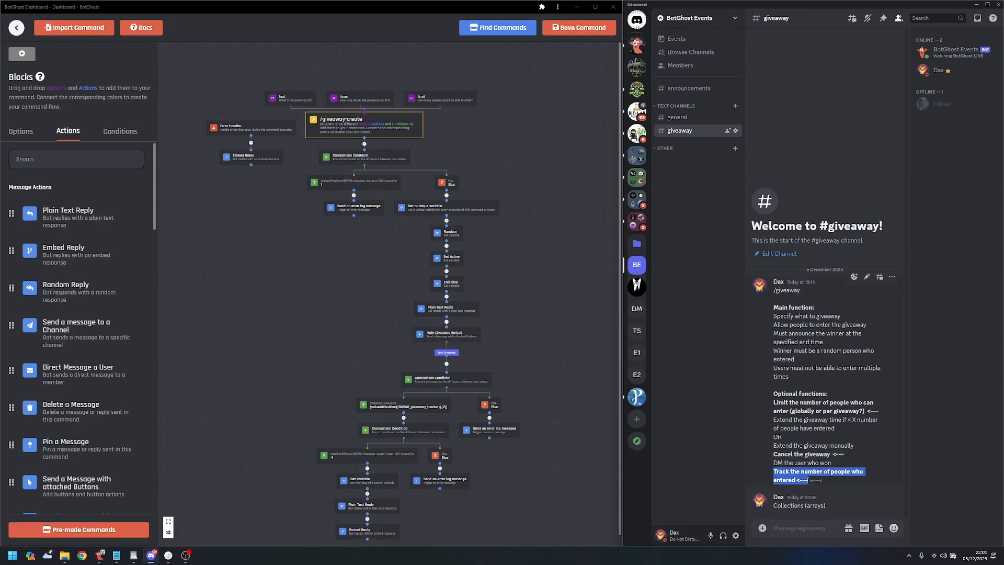
left_click(809, 462)
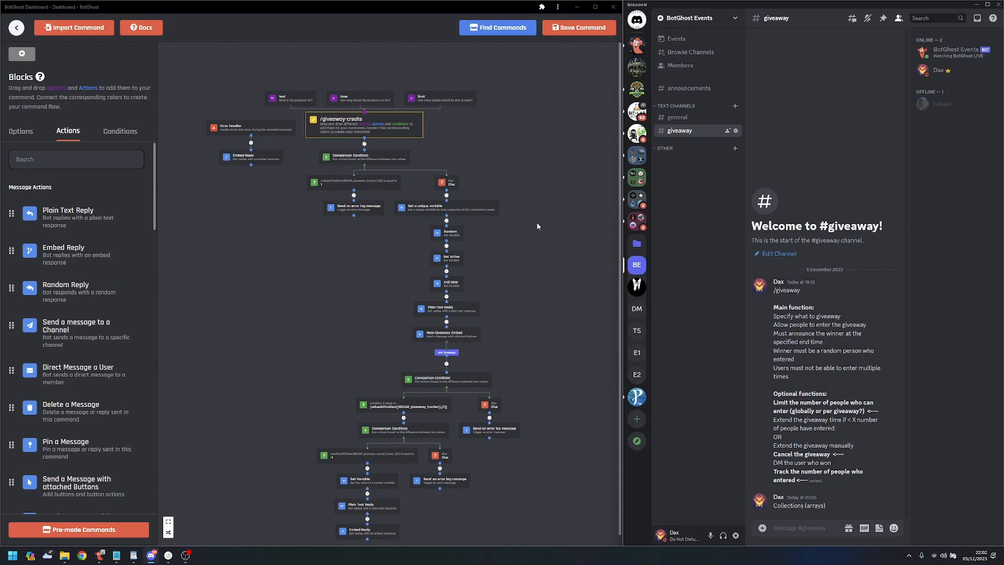
- Examine the settings of the limit option in the /giveaway-create command
scroll(536, 217, "up", 3)
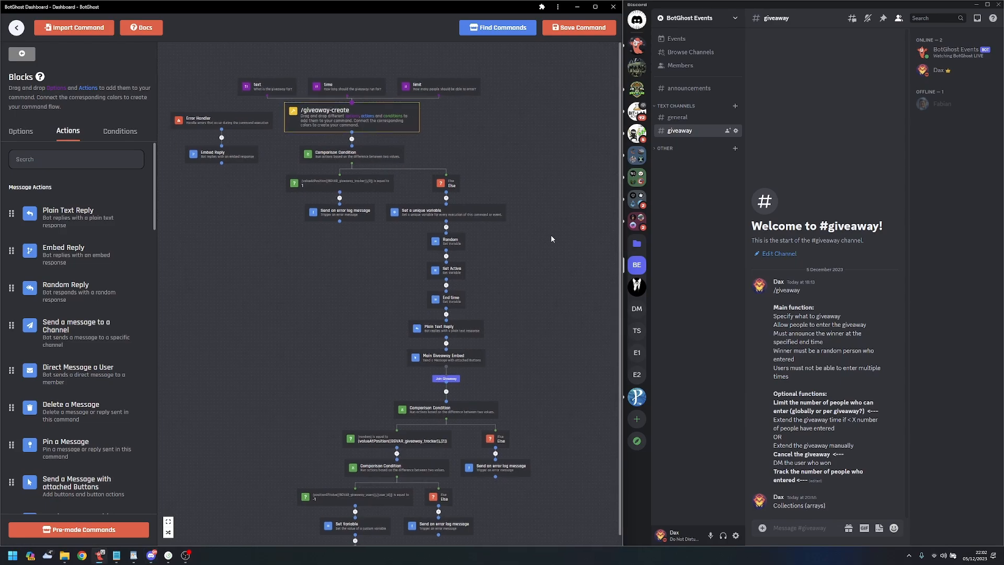
left_click_drag(551, 238, 574, 256)
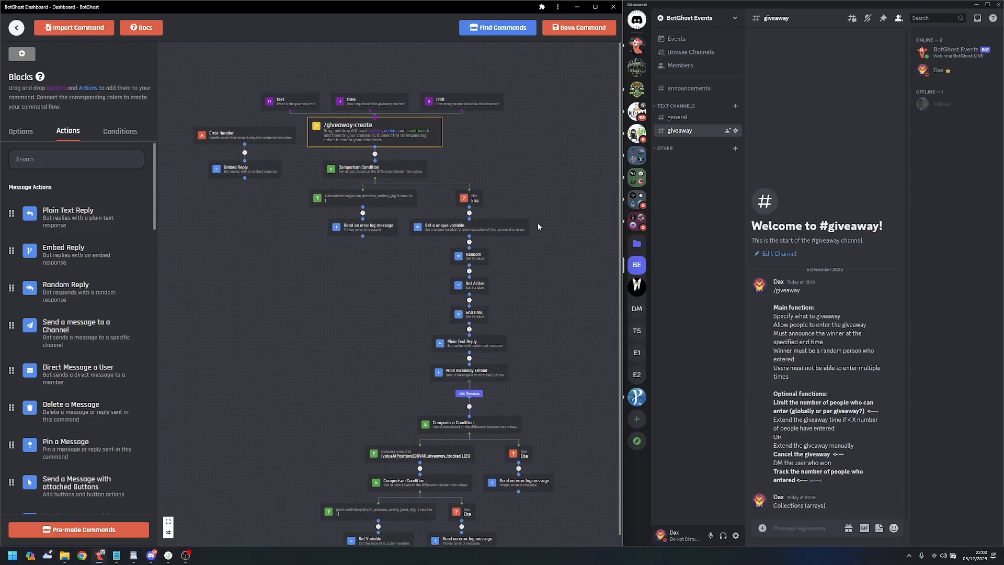
left_click(482, 101)
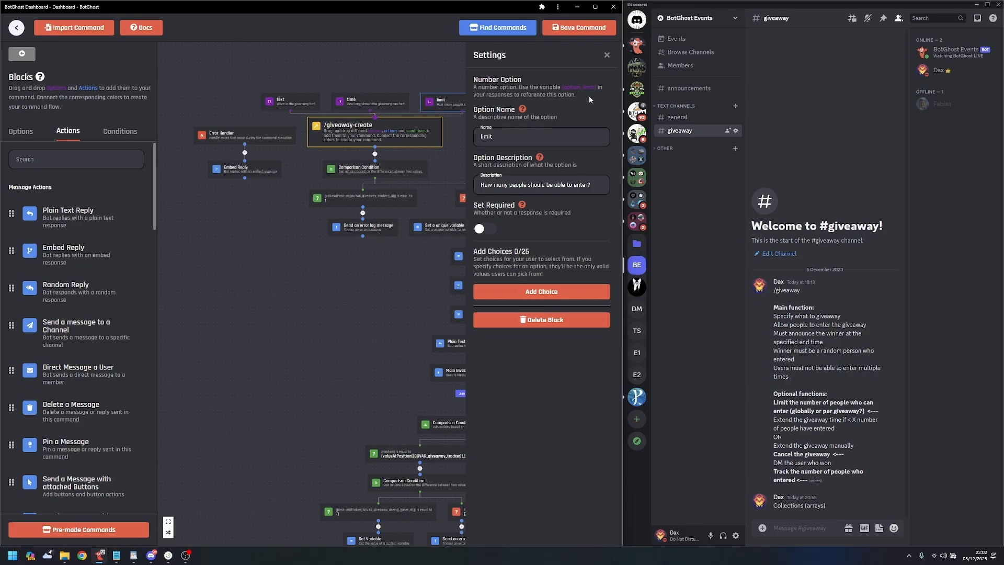
left_click(379, 324)
left_click_drag(385, 324, 357, 275)
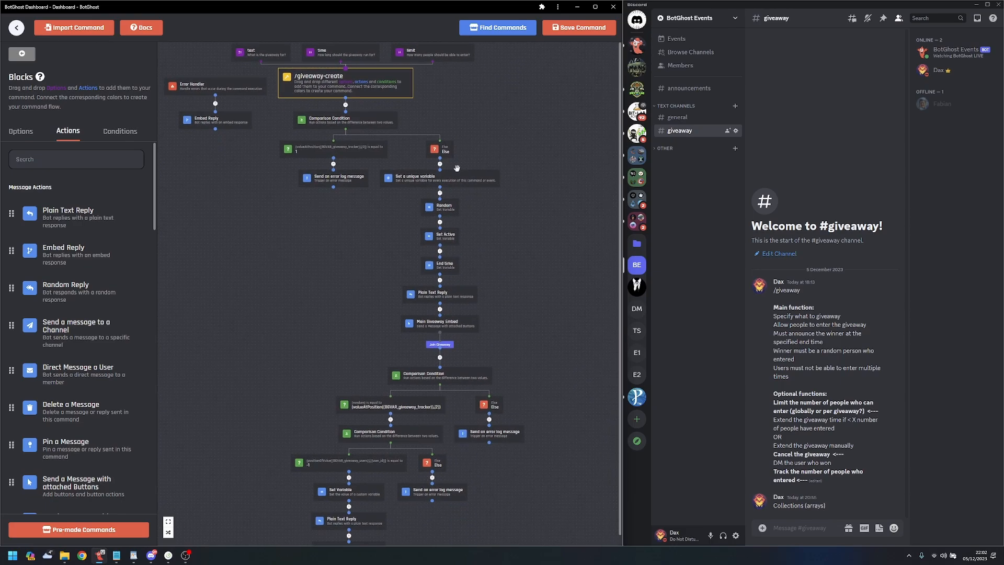
left_click(455, 51)
left_click(440, 106)
- Add a Comparison Condition under the Join Giveaway button's {random} match branch and move its Else block aside
scroll(503, 368, "up", 5)
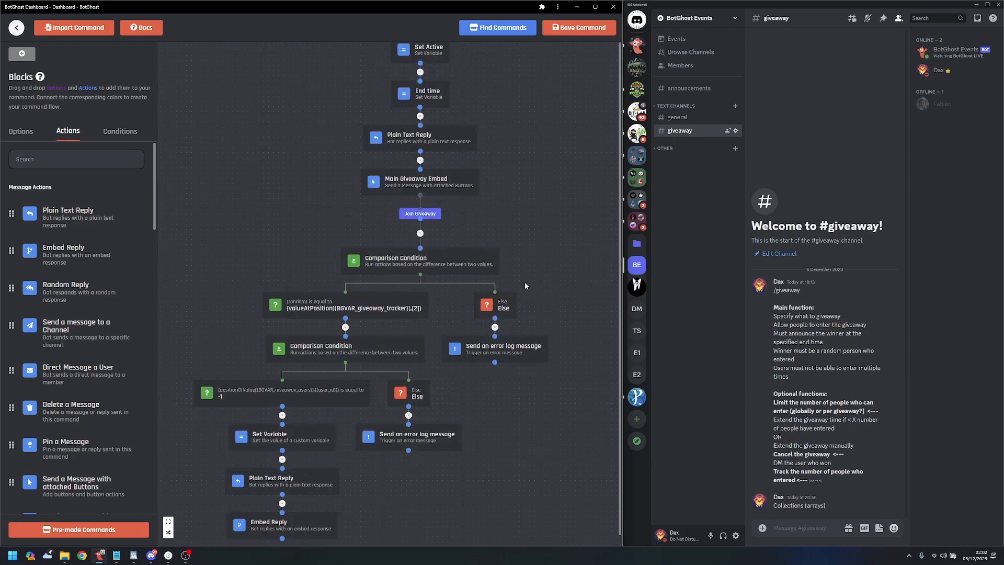
left_click(371, 345)
left_click(362, 232)
left_click(345, 327)
left_click(119, 131)
left_click_drag(77, 162, 324, 243)
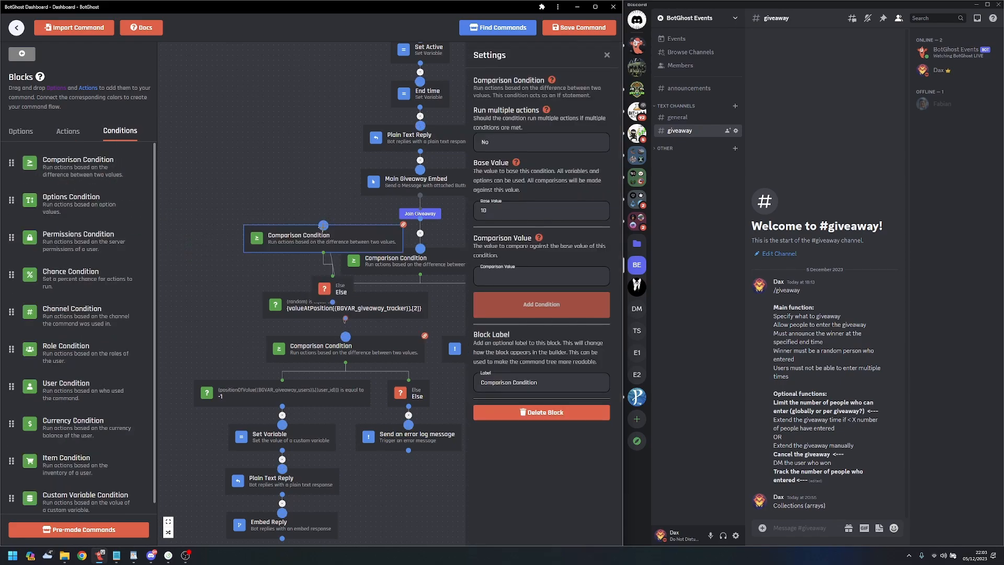
left_click_drag(334, 293, 222, 325)
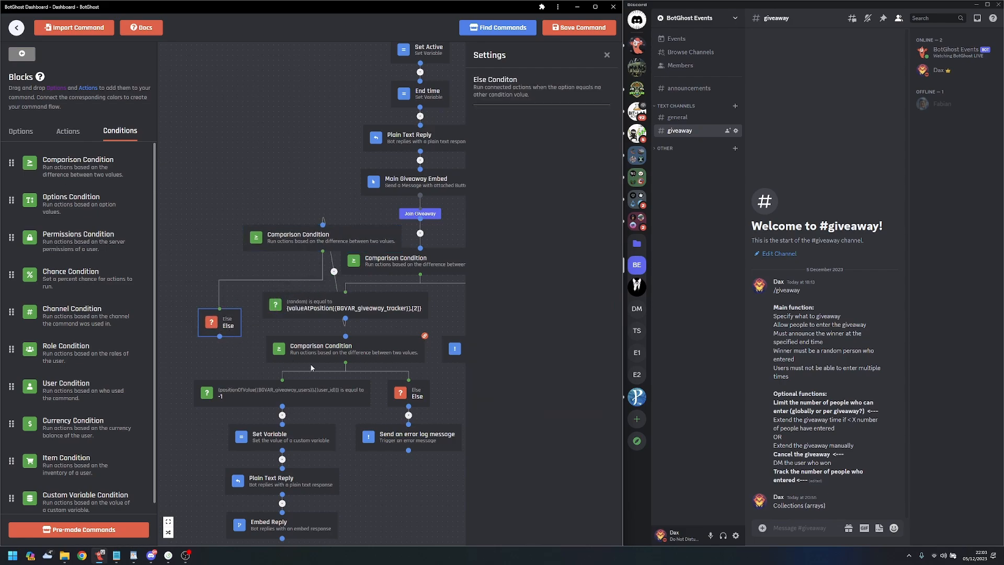
- Set the new Comparison Condition's base value to {option_limit}, copied from the limit option's settings
left_click(345, 235)
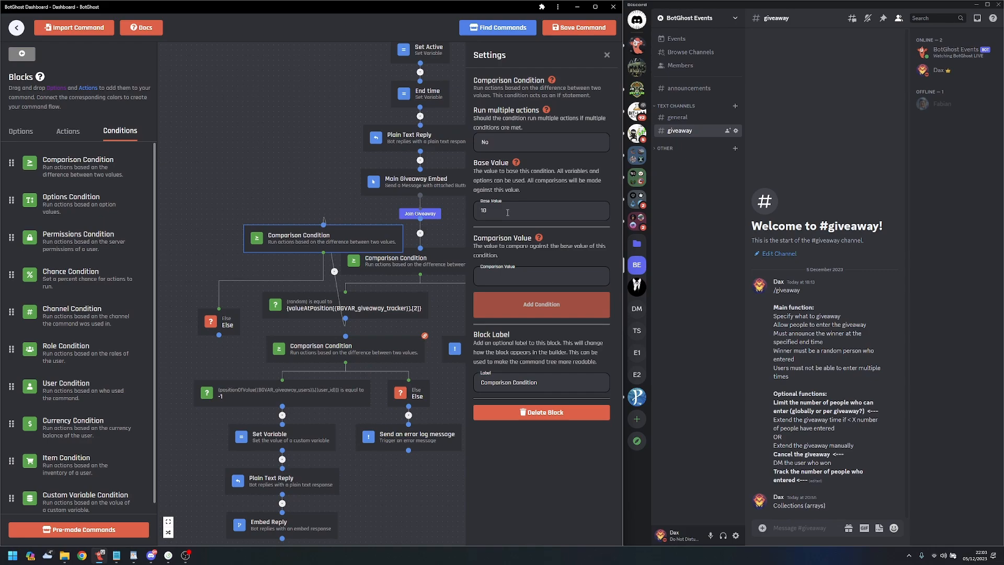
left_click(308, 138)
scroll(308, 138, "up", 6)
left_click(419, 124)
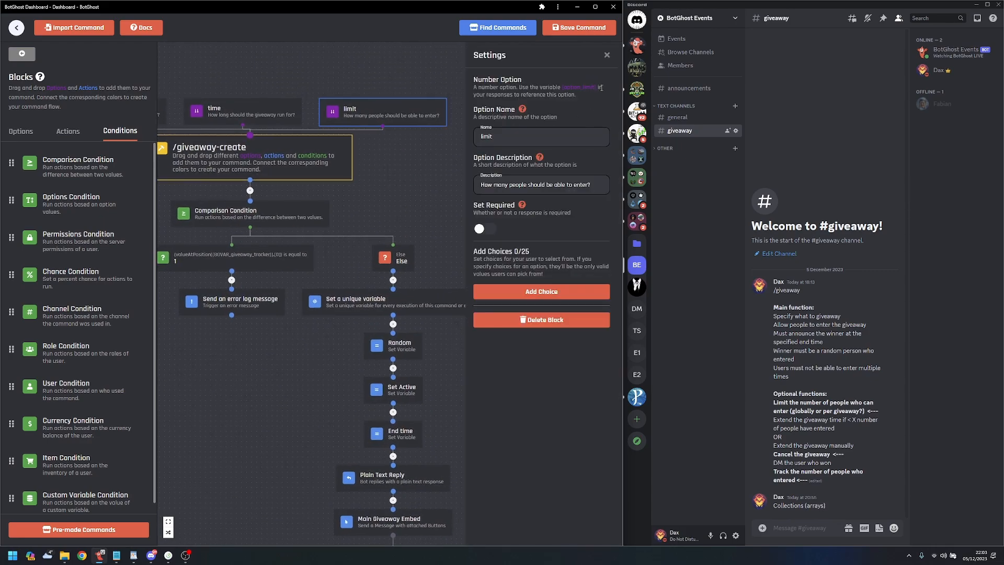
left_click_drag(597, 87, 563, 87)
key("ctrl+c")
left_click(438, 257)
scroll(438, 257, "down", 6)
left_click(395, 273)
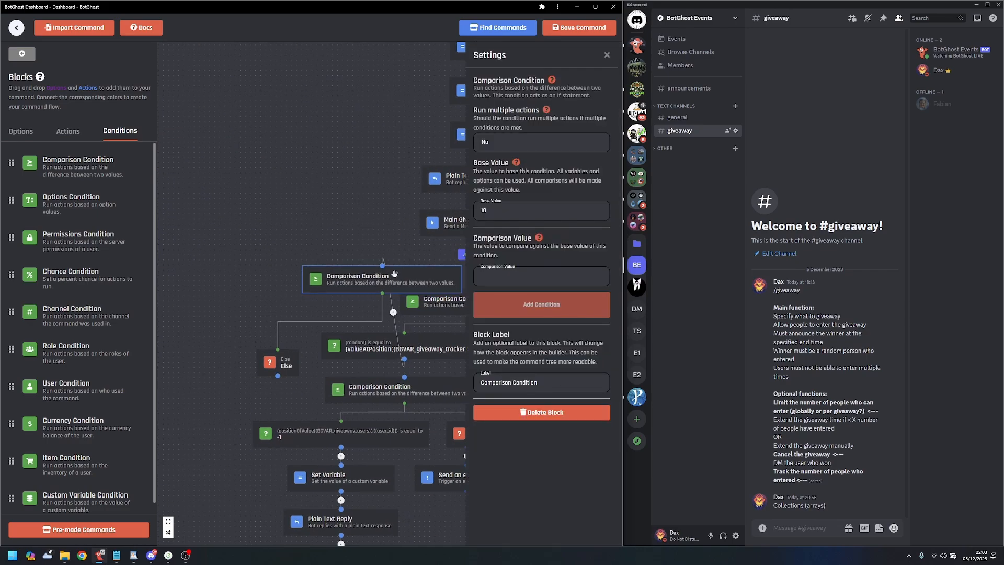
triple_click(523, 209)
key("ctrl+v")
left_click_drag(361, 192, 311, 227)
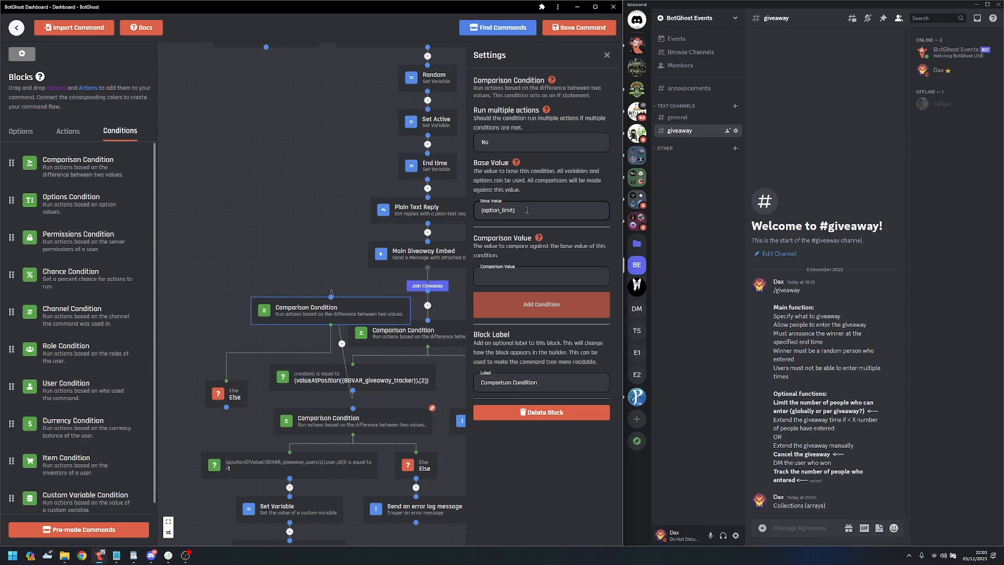
- Copy the lengthOfCollection expression for BGVAR_giveaway_users from the footer of the Embed Reply block under the Join Giveaway button
left_click(515, 279)
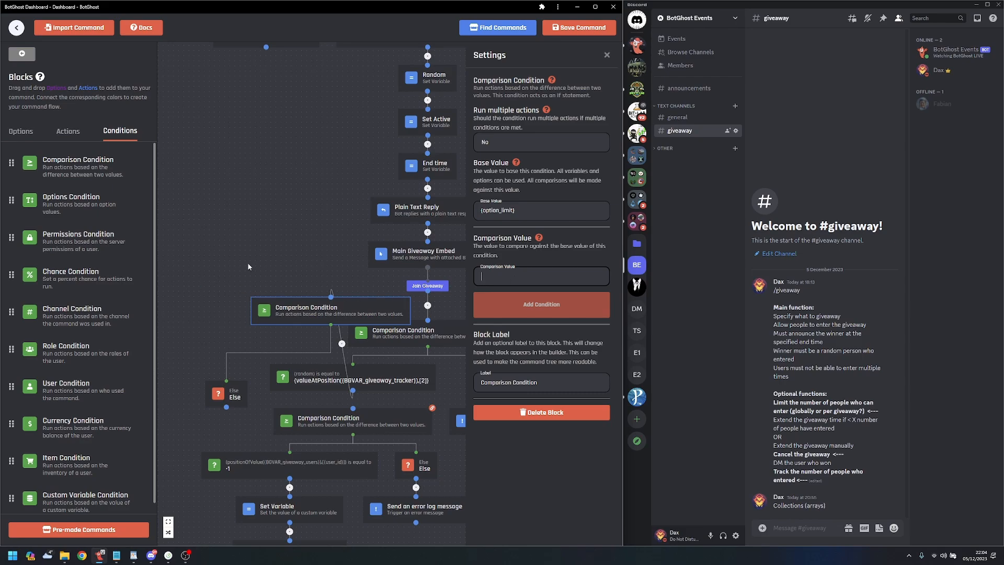
left_click_drag(325, 258, 253, 249)
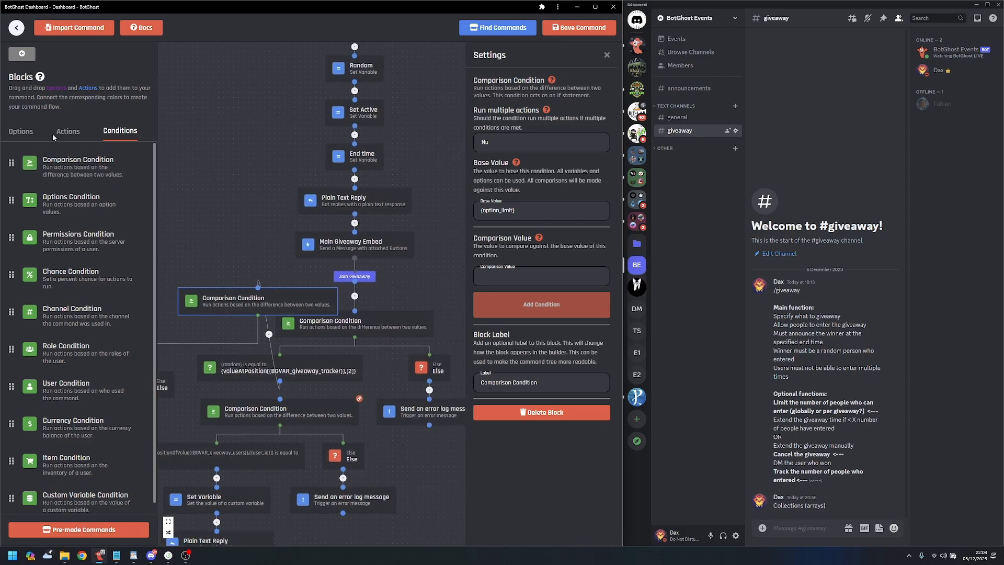
left_click(67, 132)
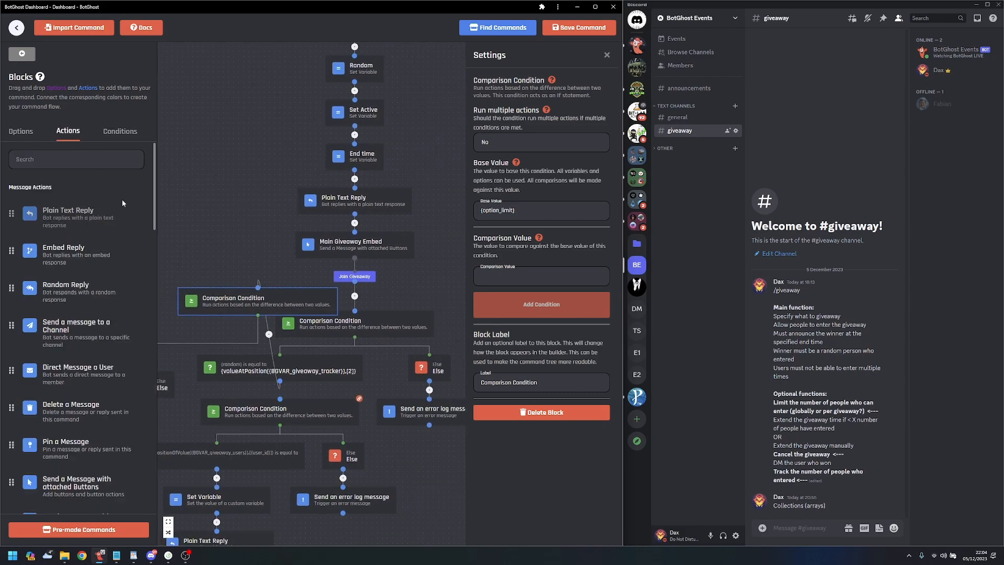
left_click(411, 305)
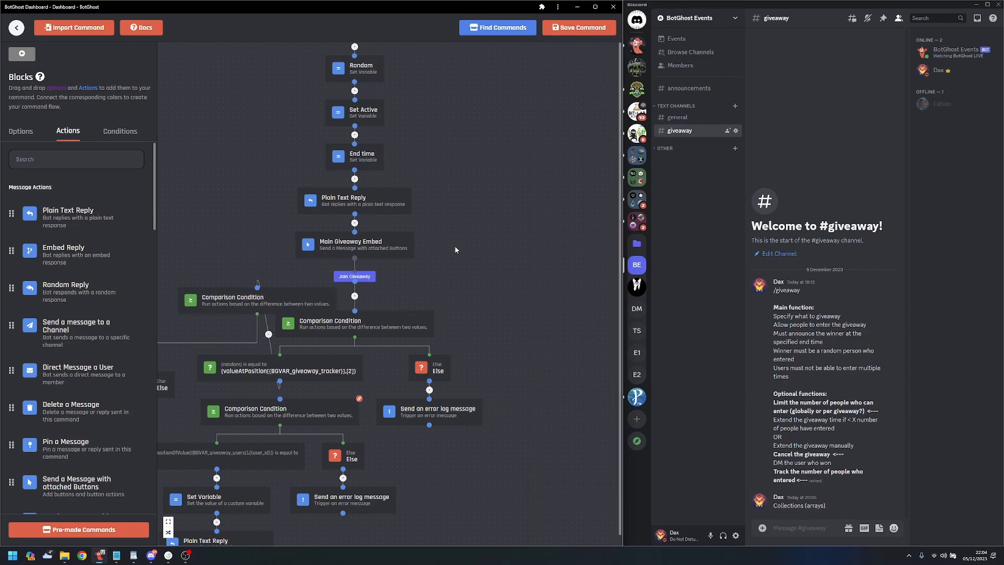
left_click_drag(462, 229, 500, 262)
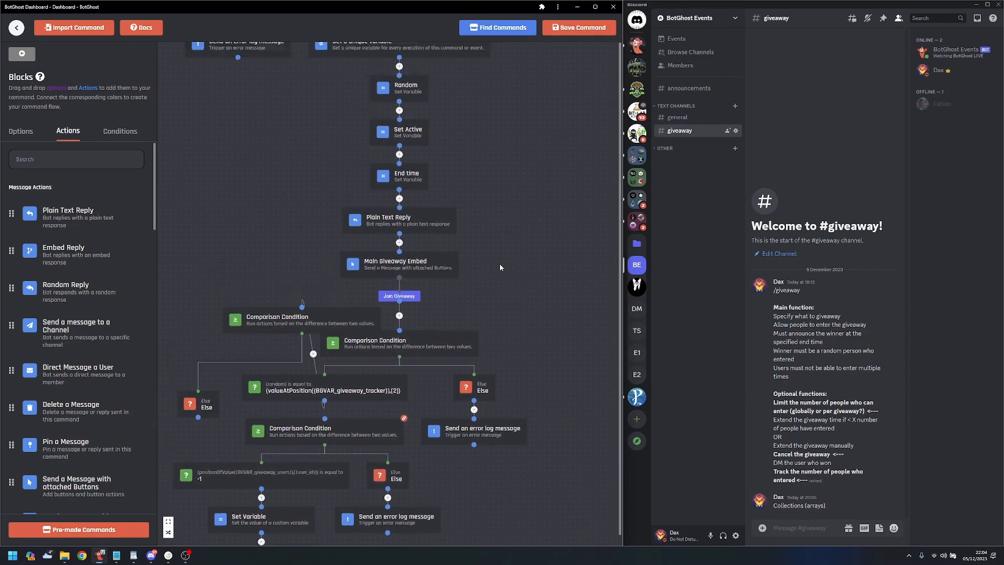
left_click_drag(475, 186, 481, 344)
left_click_drag(468, 292, 457, 146)
left_click(418, 278)
left_click_drag(457, 300, 461, 230)
left_click_drag(362, 507, 458, 374)
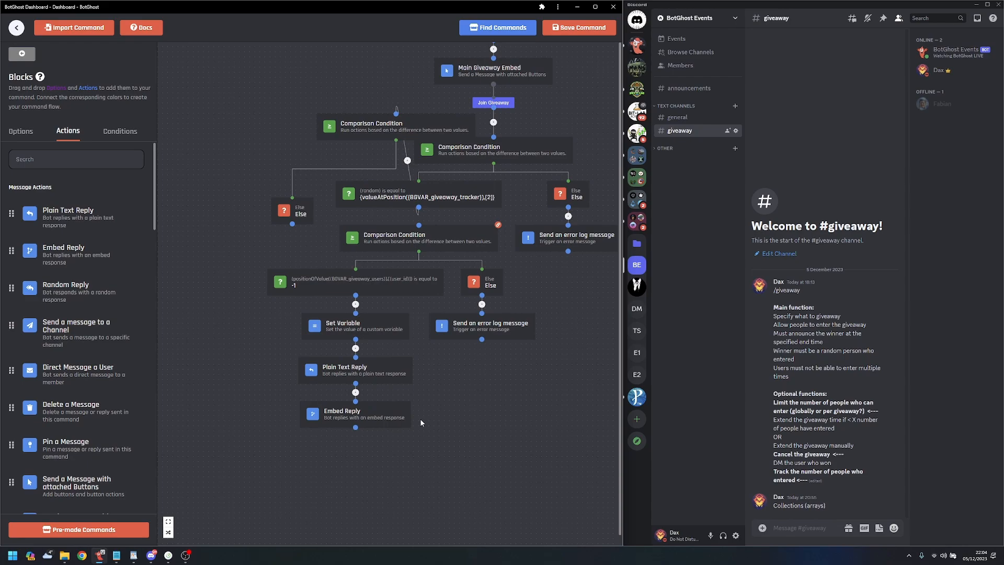
left_click(387, 426)
left_click_drag(503, 244, 479, 243)
key("ctrl+c")
left_click(572, 244)
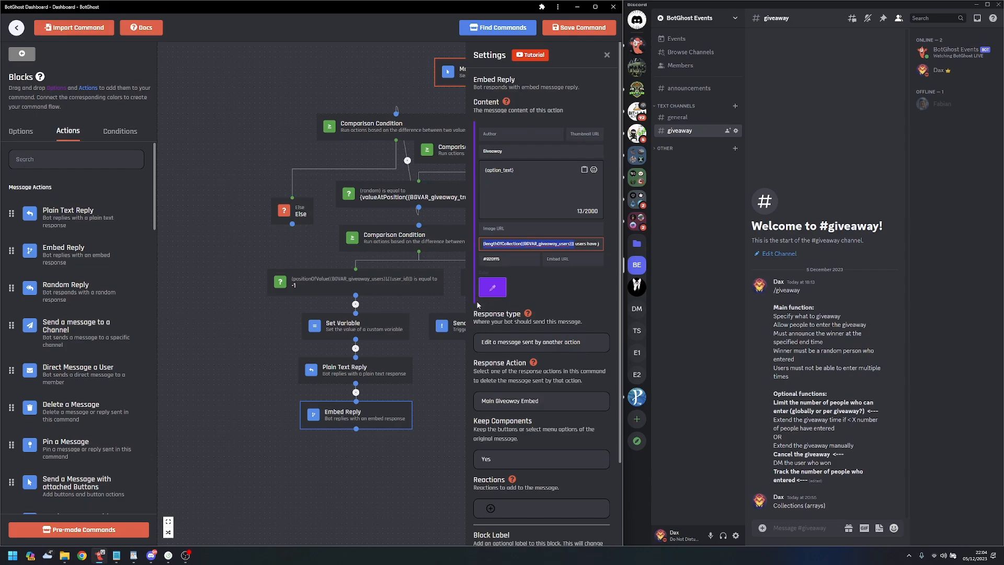
- Add a less-than condition to the {option_limit} Comparison Condition, using the copied lengthOfCollection expression for BGVAR_giveaway_users as its comparison value
left_click(431, 385)
left_click_drag(473, 336, 427, 432)
left_click(375, 224)
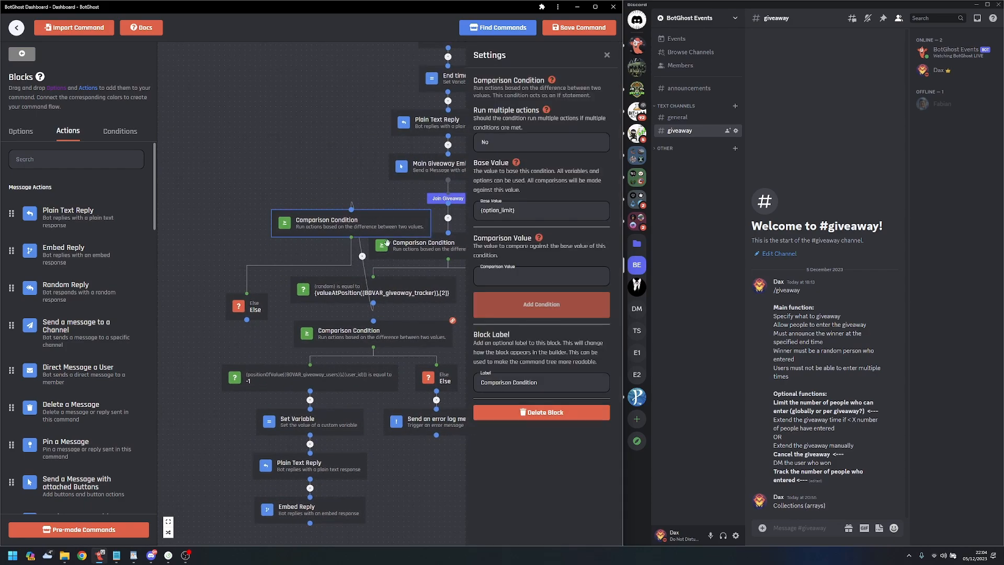
left_click(525, 276)
key("ctrl+v")
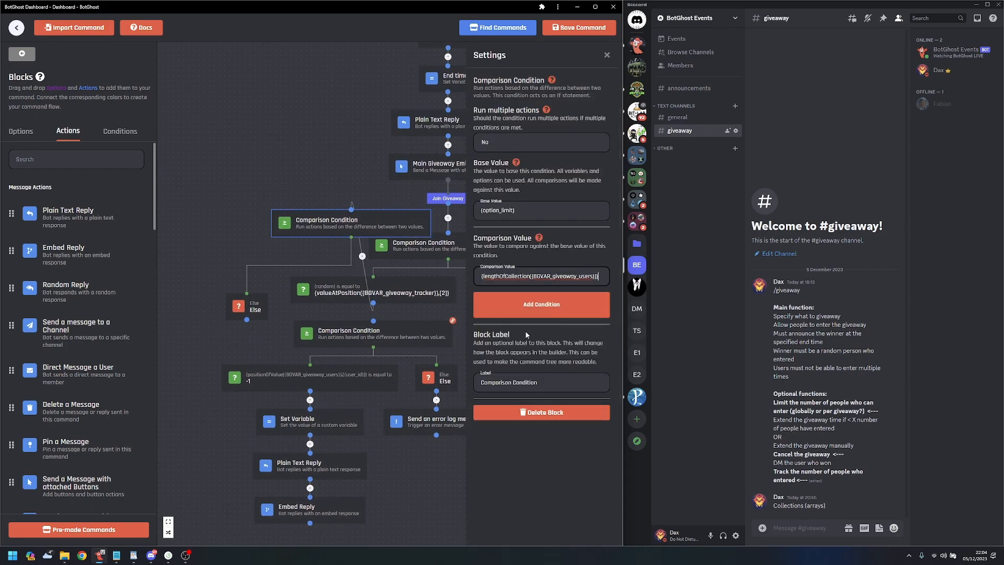
left_click(556, 310)
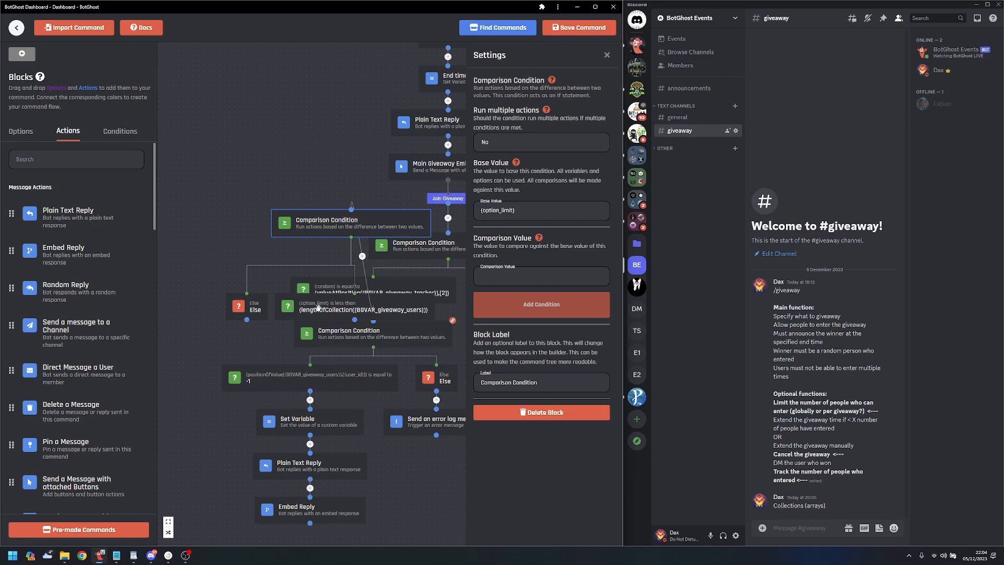
- Detach the less-than branch from the already-entered check, connect the limit check's Else block to it instead, and auto-arrange the blocks
left_click_drag(310, 351, 225, 311)
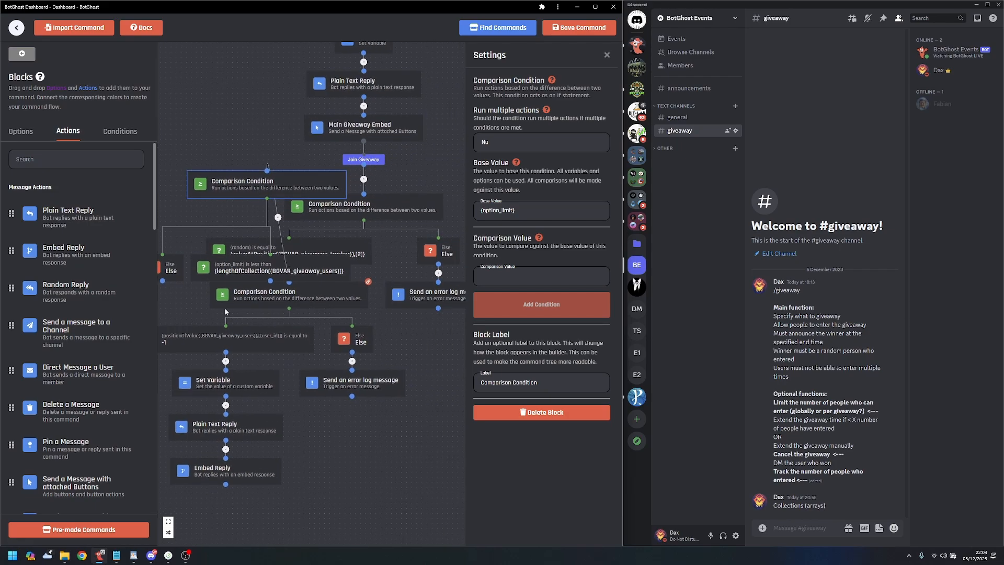
left_click_drag(272, 270, 289, 282)
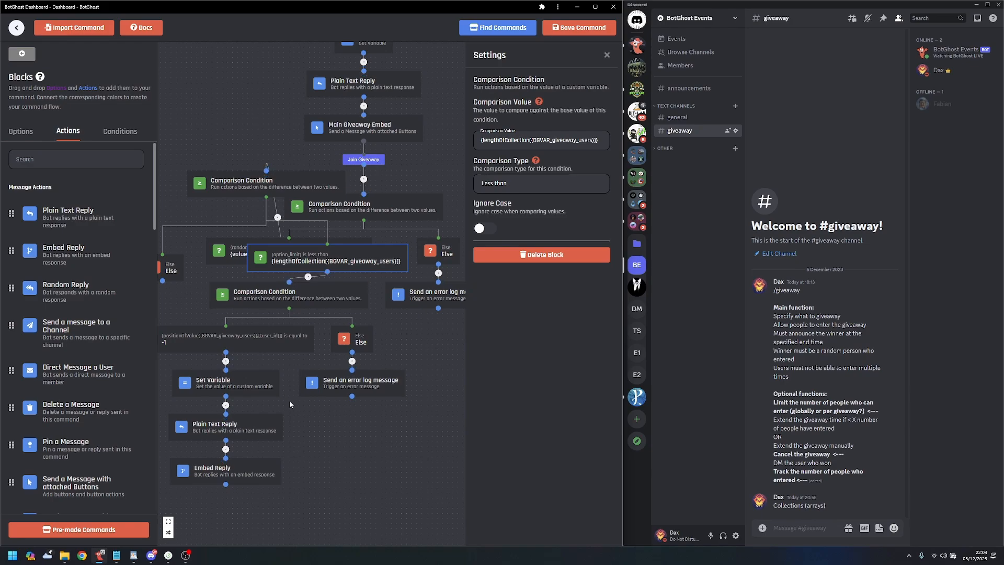
left_click(308, 277)
left_click_drag(188, 277, 324, 281)
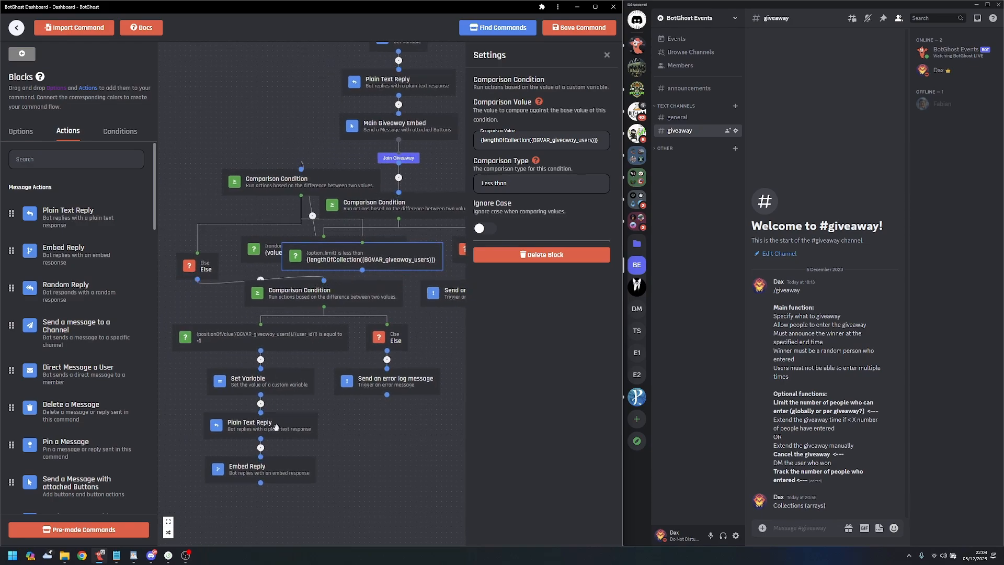
left_click(168, 532)
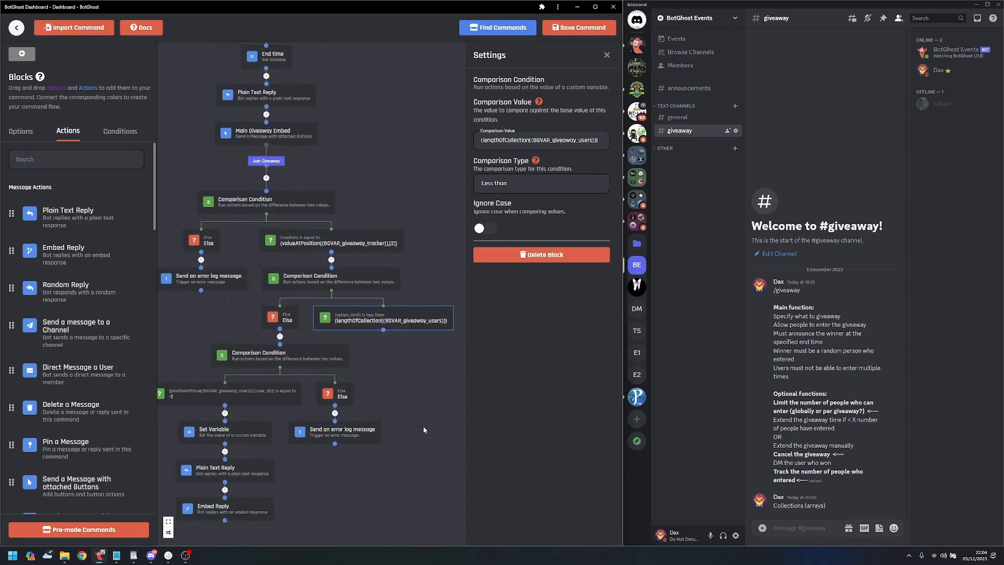
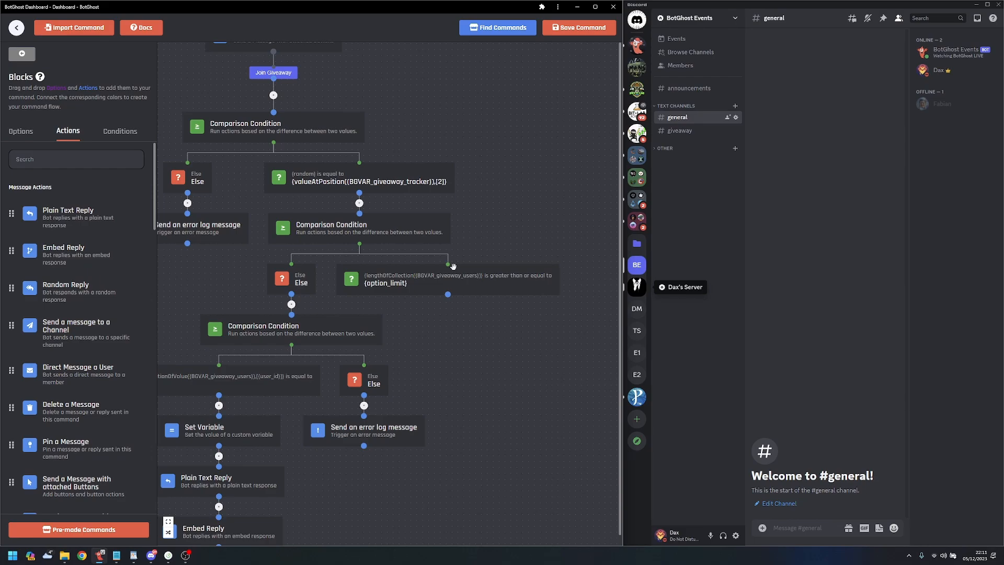
- Duplicate the error log message block for already-entered users and connect the copy under the greater-than-or-equal {option_limit} condition
left_click(404, 424)
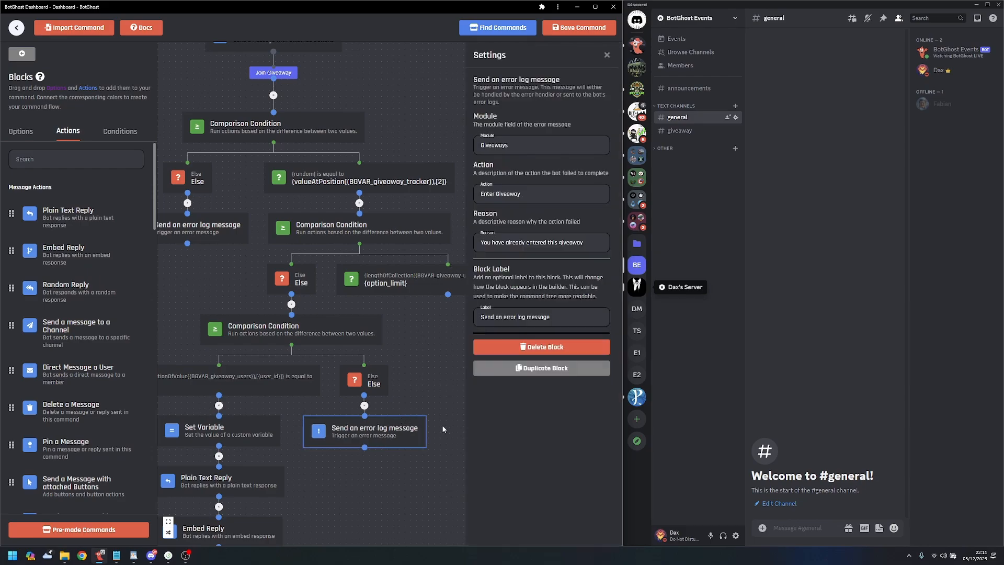
left_click(533, 373)
left_click_drag(497, 425, 464, 327)
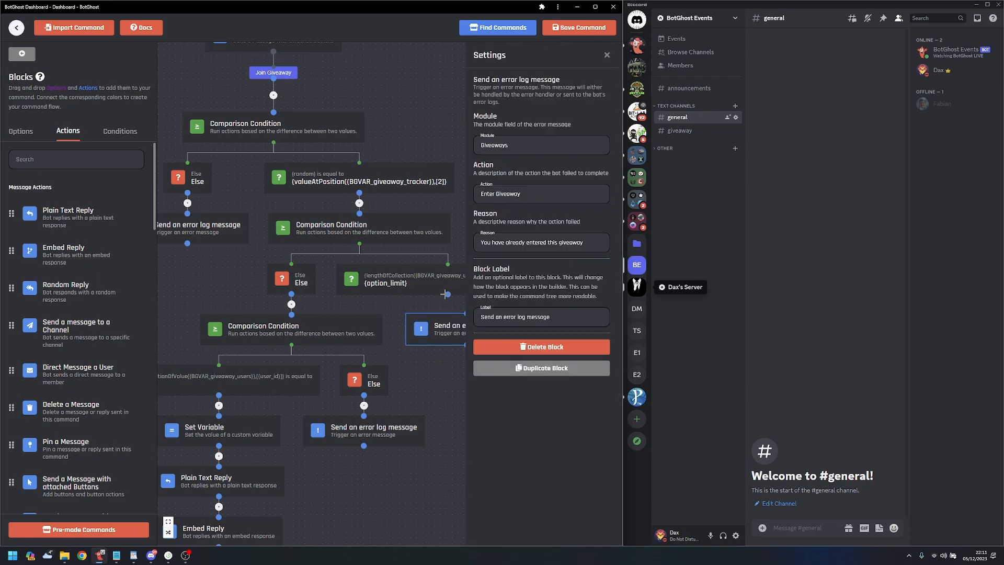
left_click_drag(448, 294, 463, 315)
left_click_drag(450, 369, 393, 363)
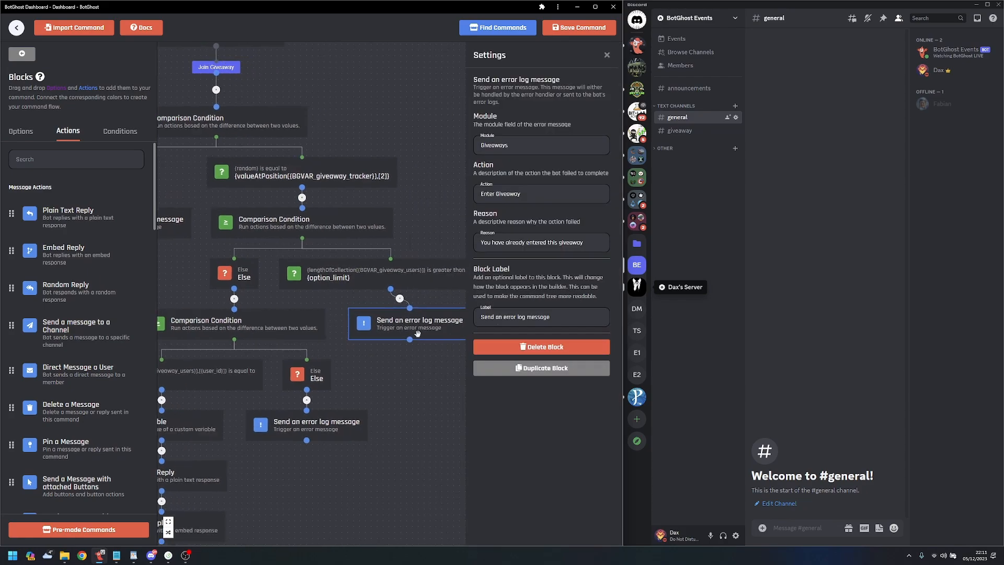
left_click_drag(420, 323, 405, 319)
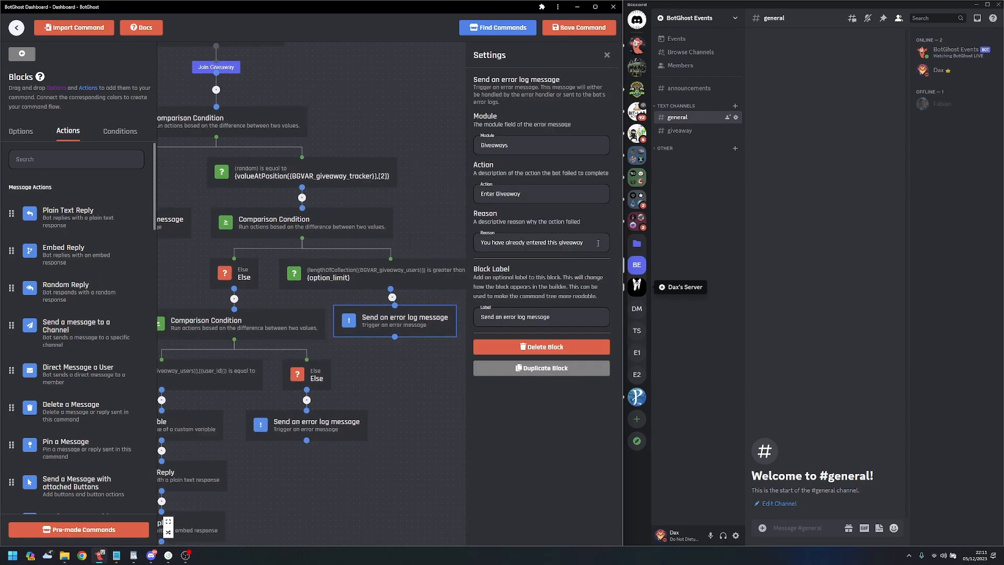
- Set the duplicated error message's reason to "Limit has been reached" and save the command
left_click_drag(598, 244, 472, 250)
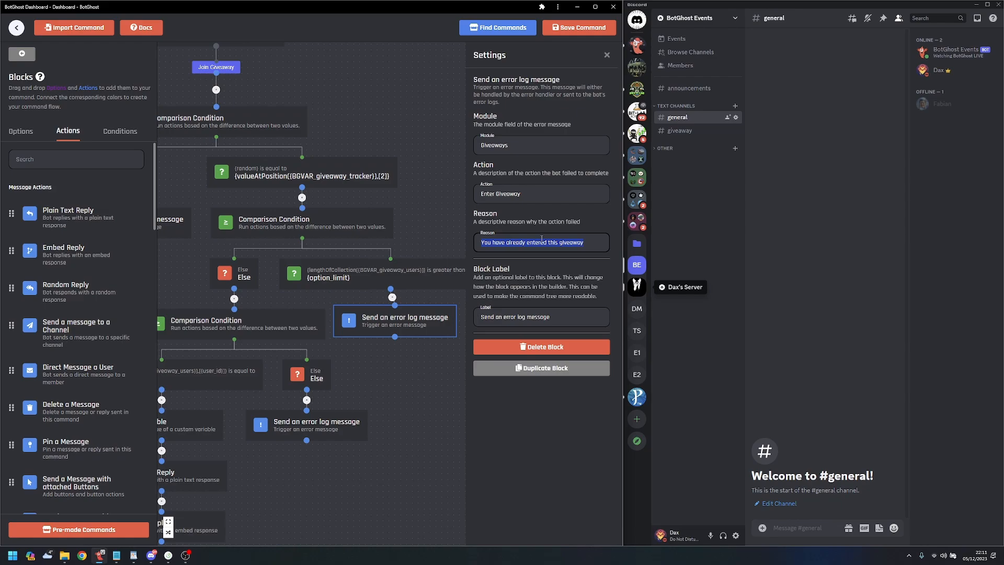
type("Limit ha")
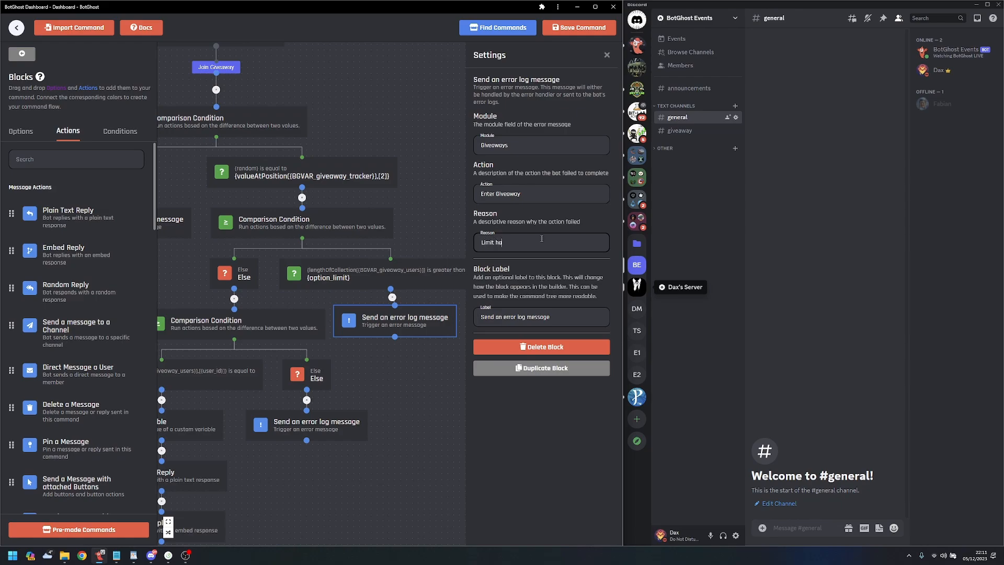
type("s been reached")
left_click(594, 29)
left_click(438, 206)
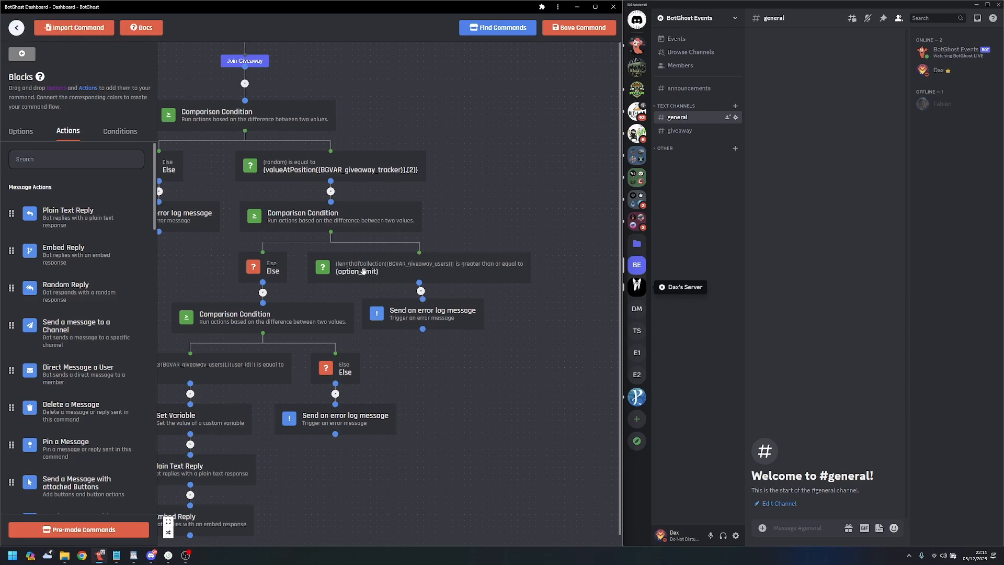
- Switch to Discord and run /giveaway-create in #general with text BG, time 20 and limit 0
left_click_drag(477, 225, 510, 228)
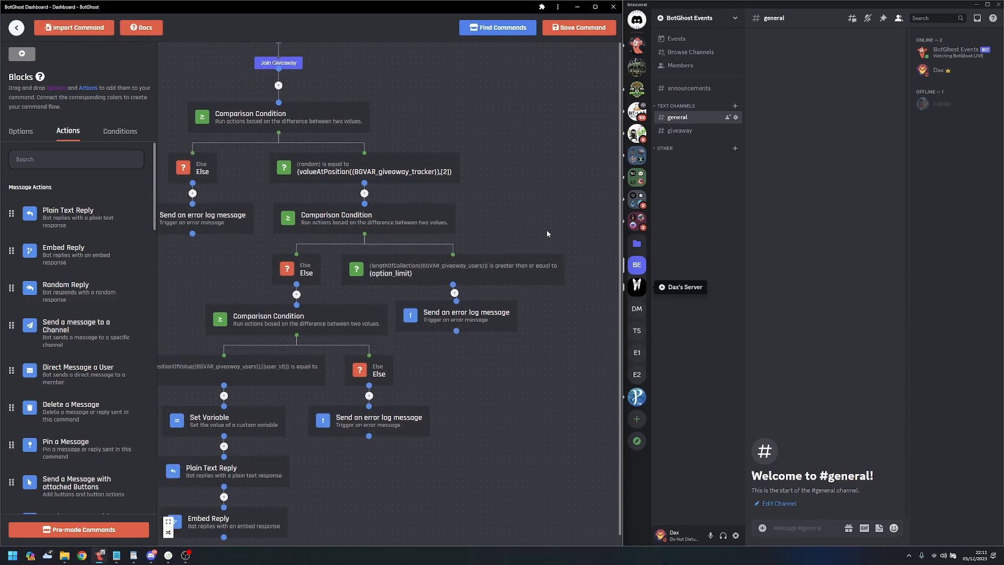
left_click(691, 122)
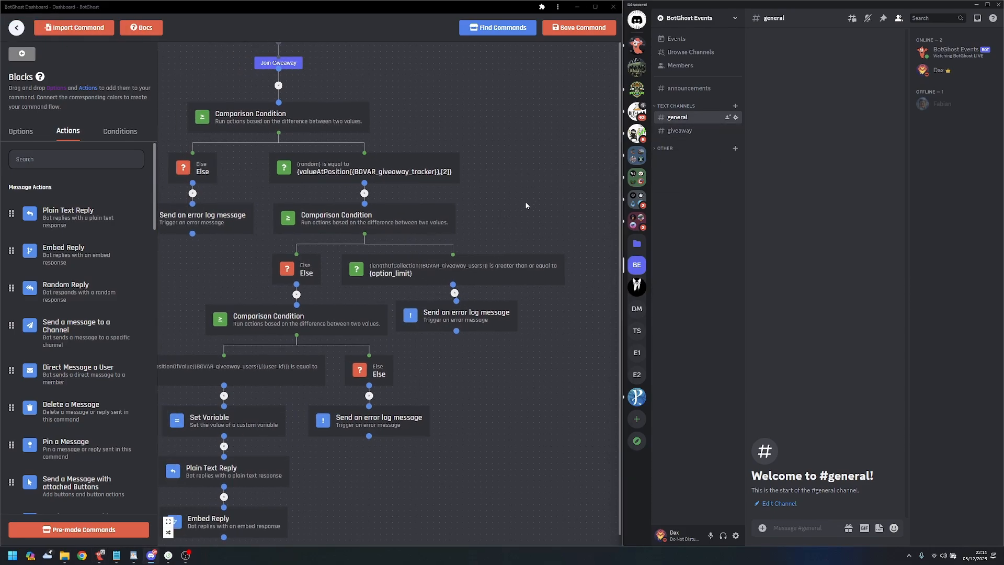
left_click(501, 230)
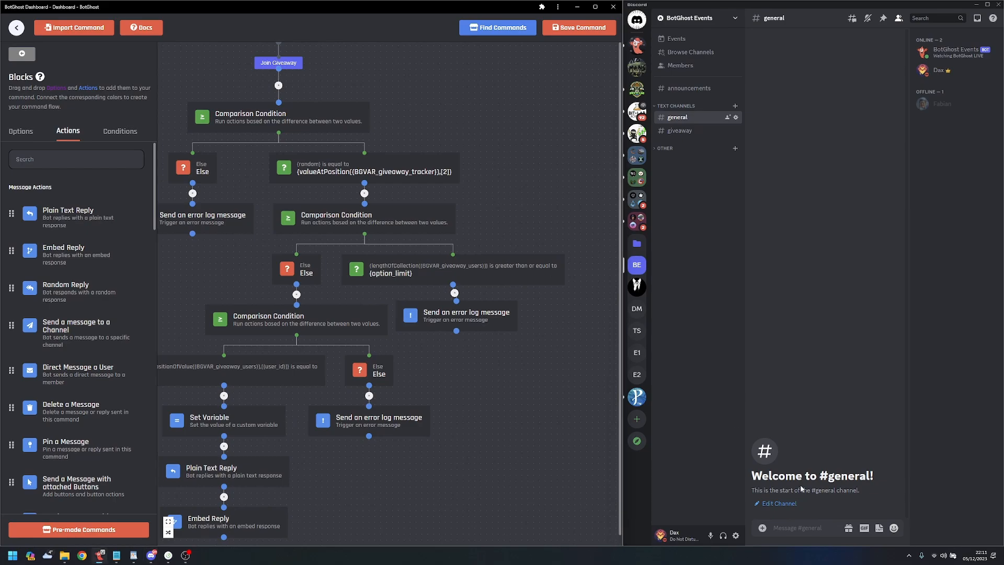
left_click(796, 527)
type("/give")
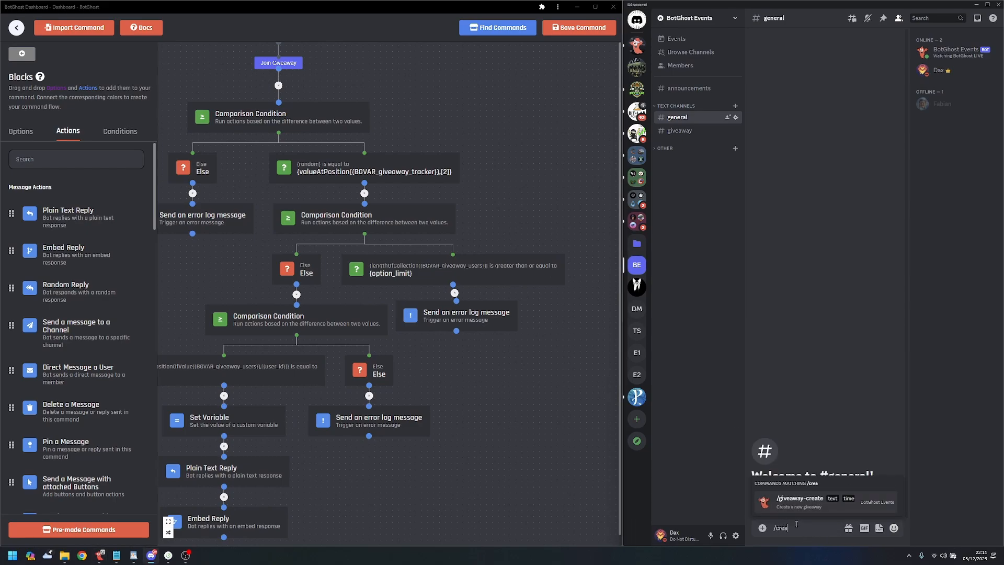
left_click(817, 505)
type("BG")
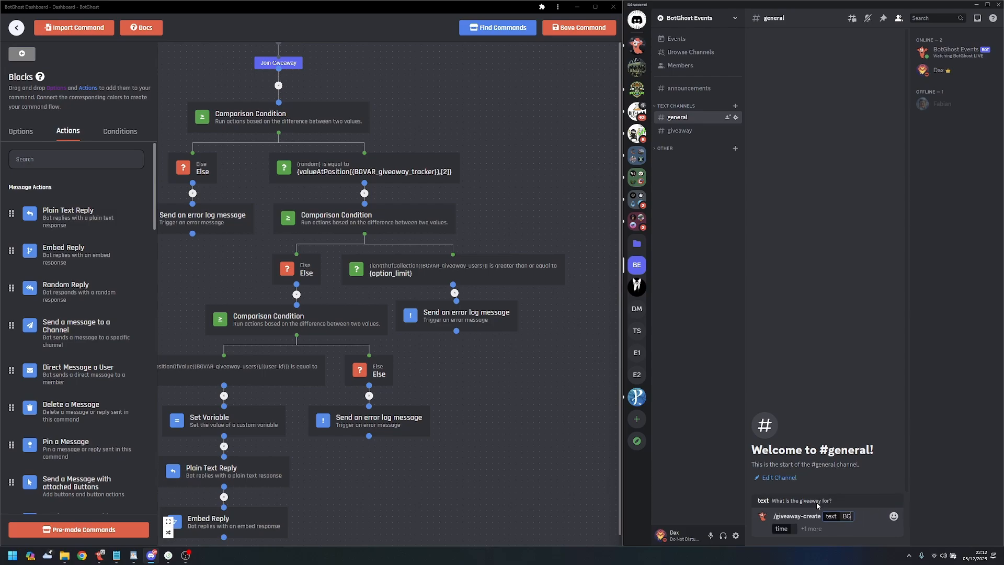
key("Tab")
key("Tab")
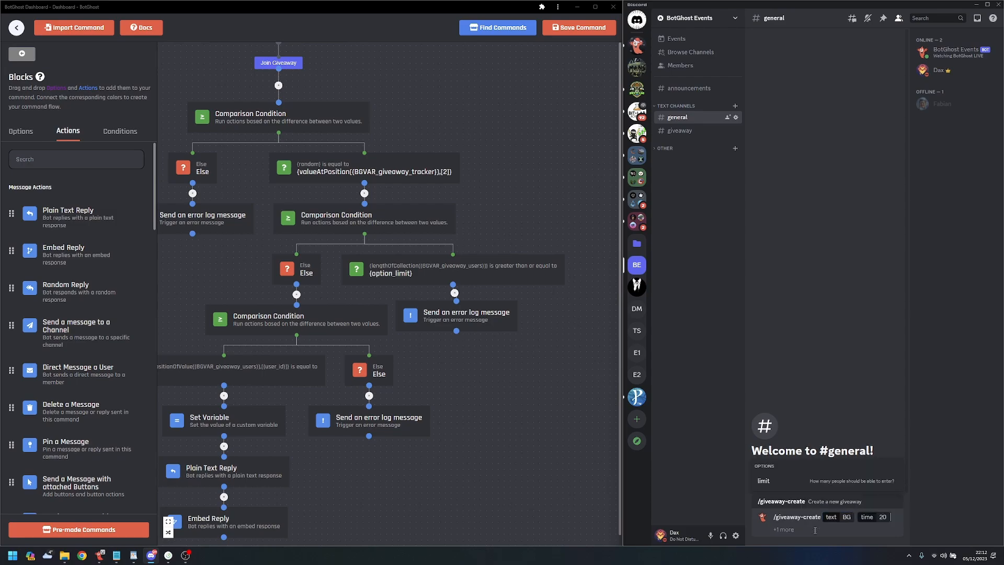
type("0")
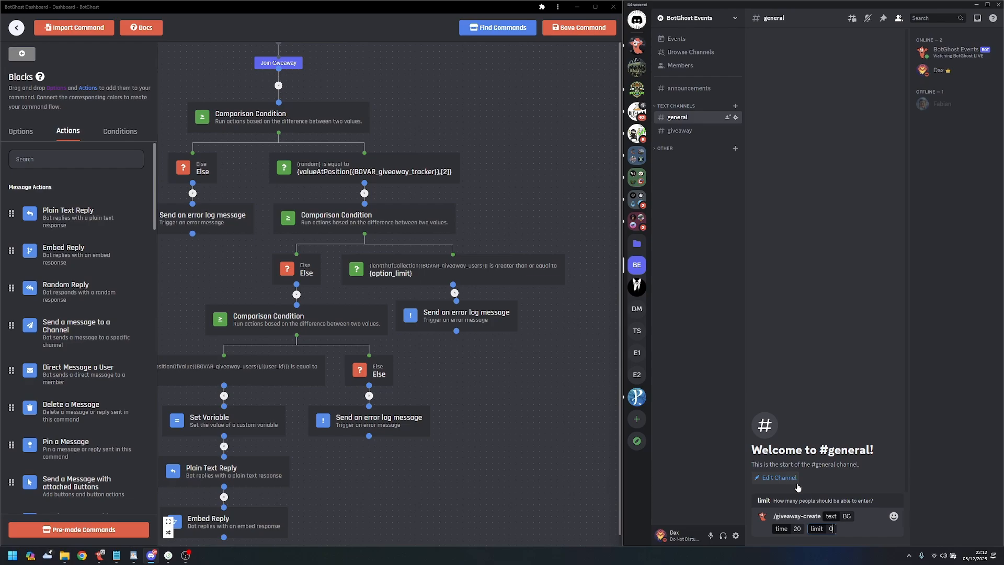
key("Return")
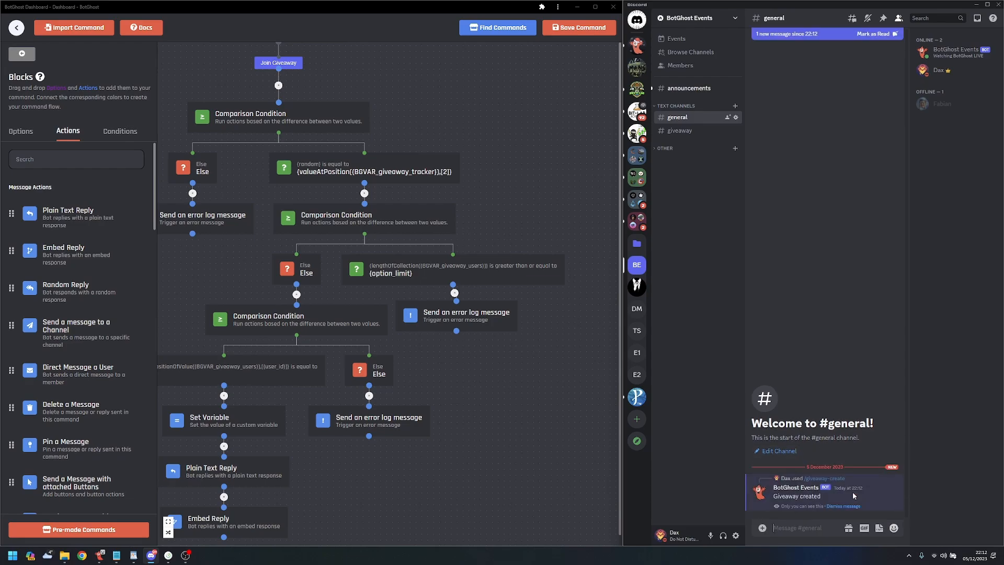
- Try to join the new BG giveaway in the announcements channel and dismiss the bot's private reply
left_click(692, 90)
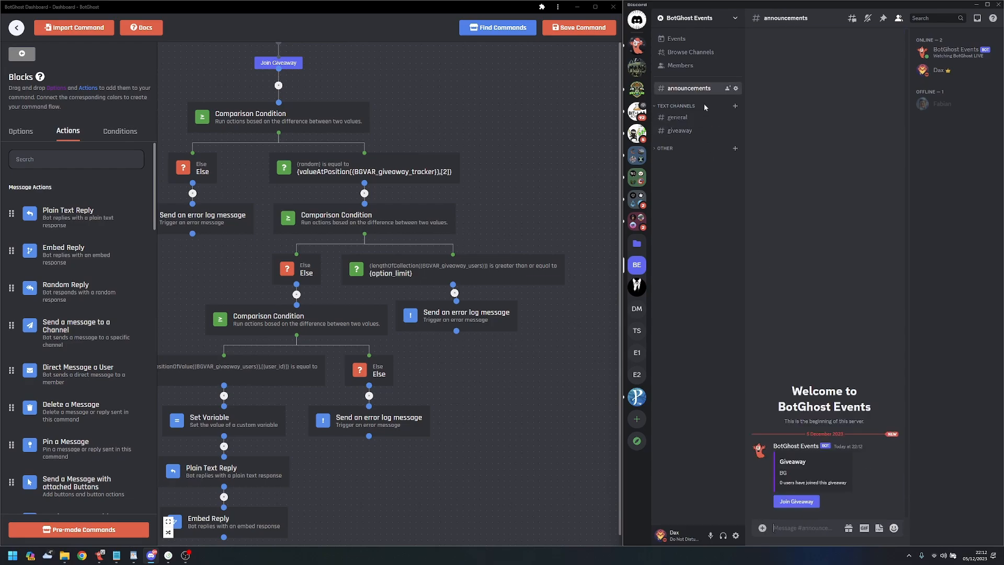
left_click(817, 503)
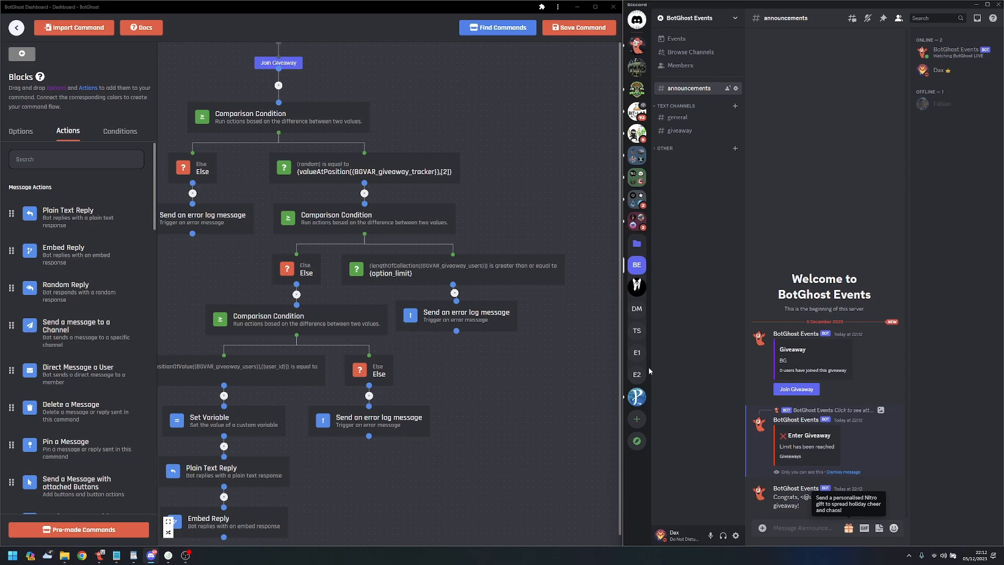
left_click(843, 472)
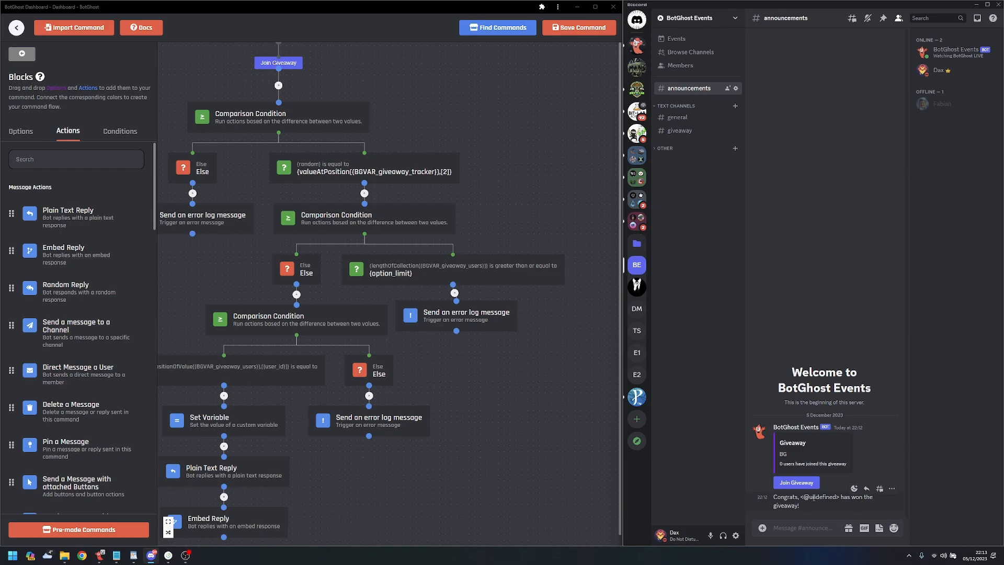
- Delete the bot's winner announcement from the announcements channel and return to #general
left_click_drag(809, 497, 837, 500)
left_click(842, 506)
left_click(891, 488, "shift")
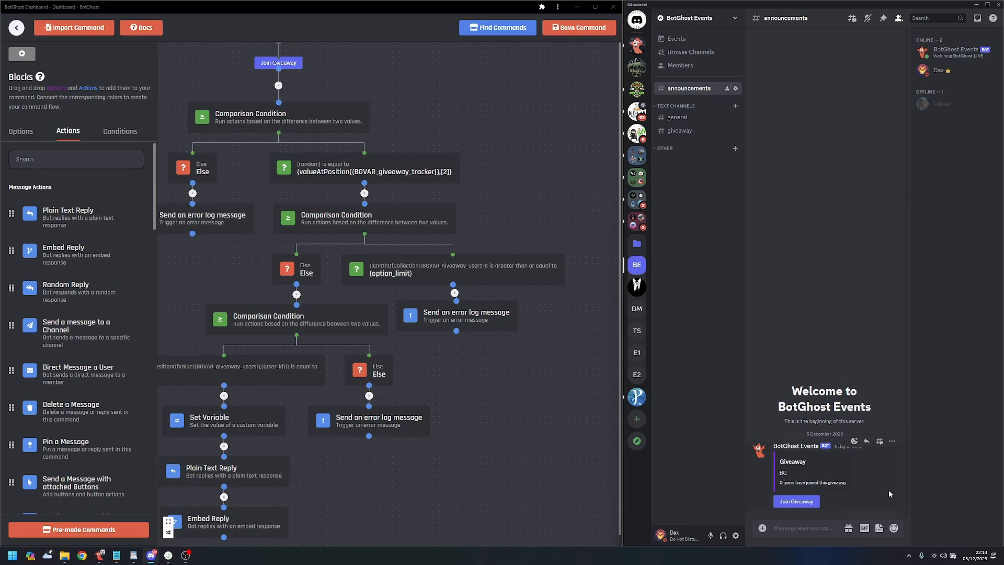
left_click(680, 117)
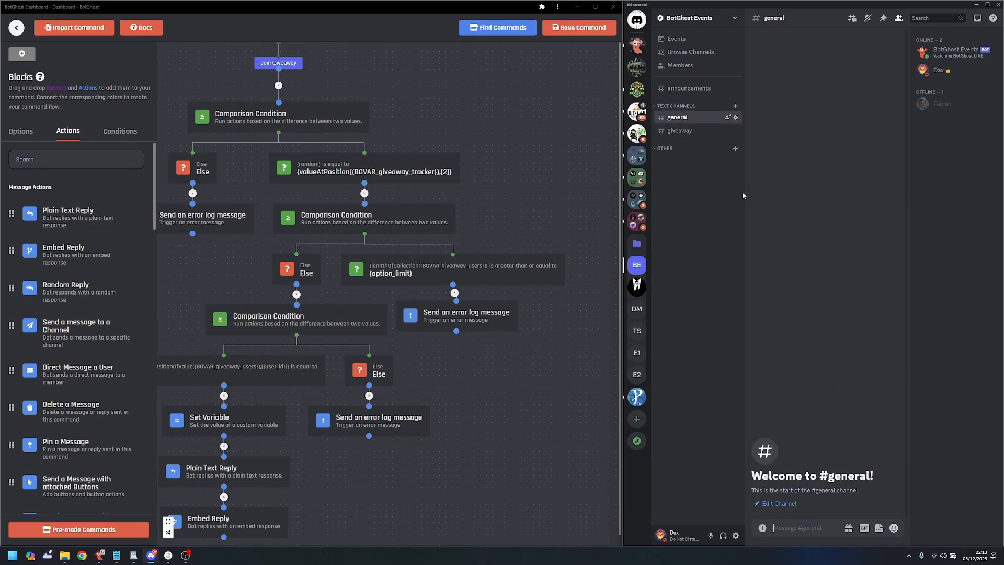
- Auto-arrange the blocks of the /giveaway-create command and save it
left_click_drag(279, 117, 350, 190)
left_click(403, 120)
left_click(168, 532)
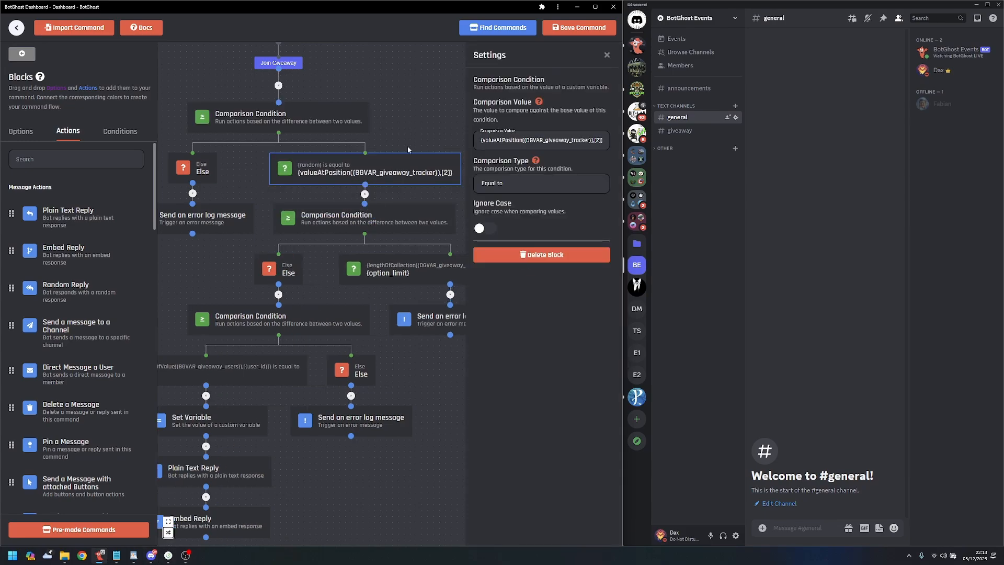
left_click(409, 101)
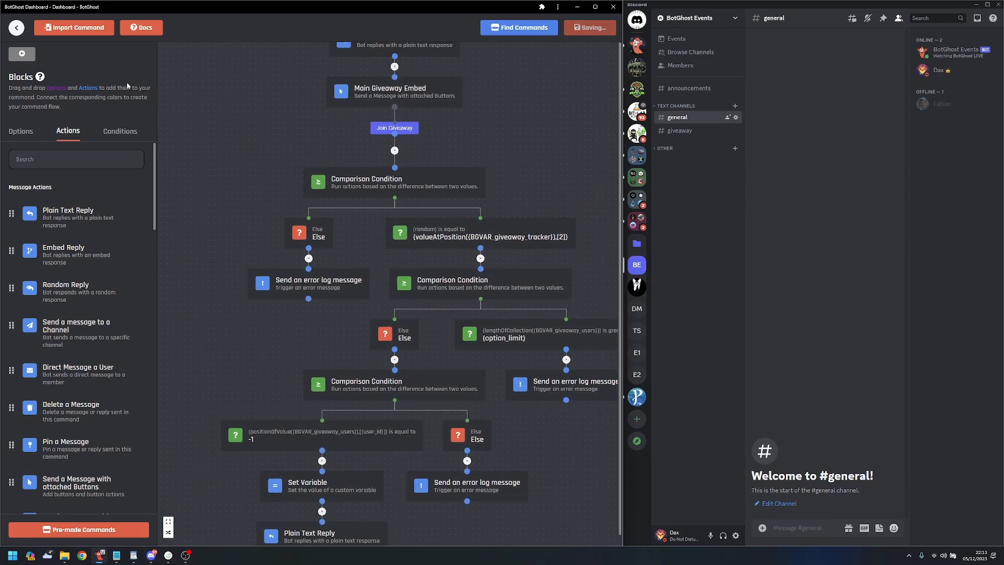
- Leave the command builder and open the Giveaway Track custom event in the event builder
left_click(23, 32)
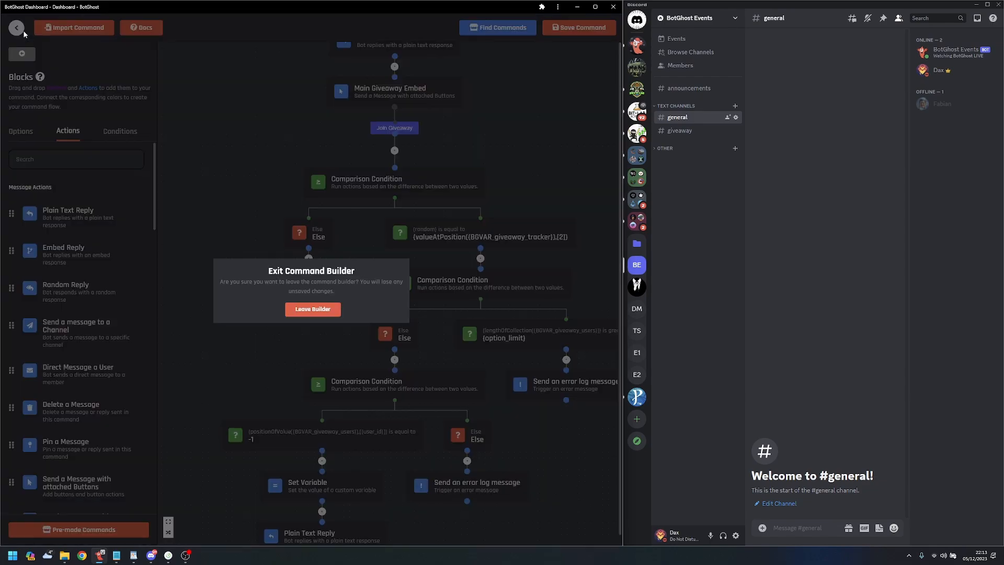
left_click(312, 309)
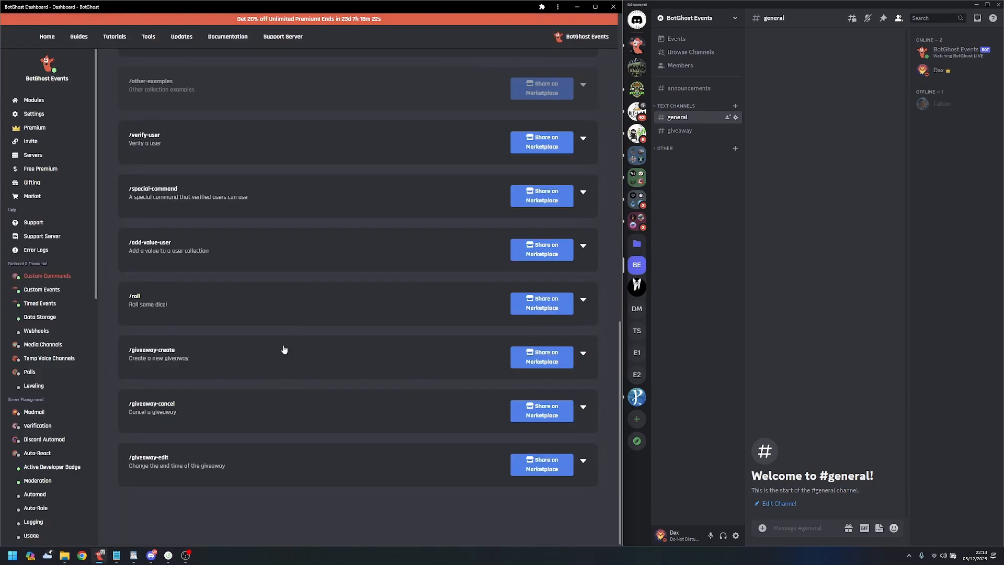
left_click(46, 304)
left_click(259, 427)
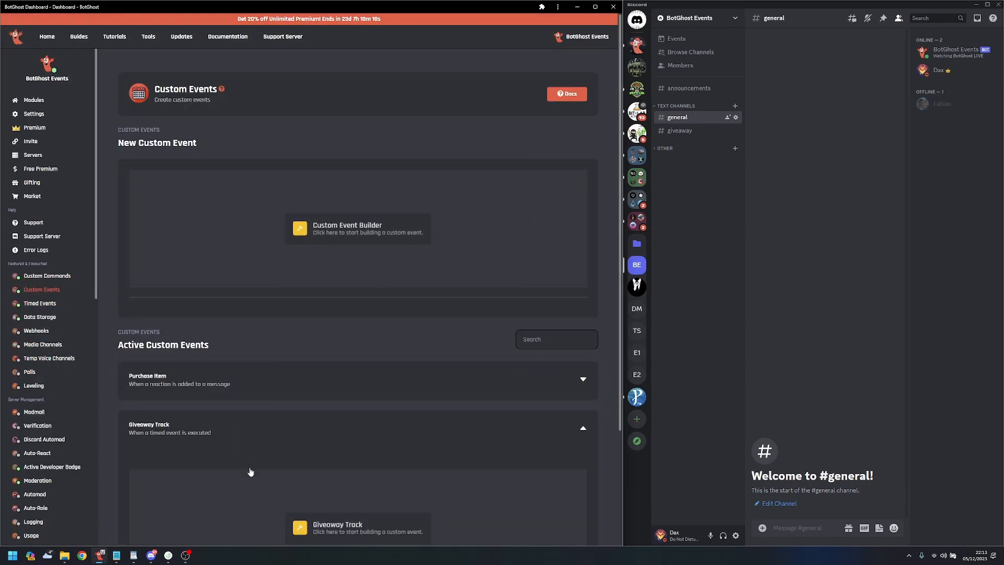
left_click(340, 531)
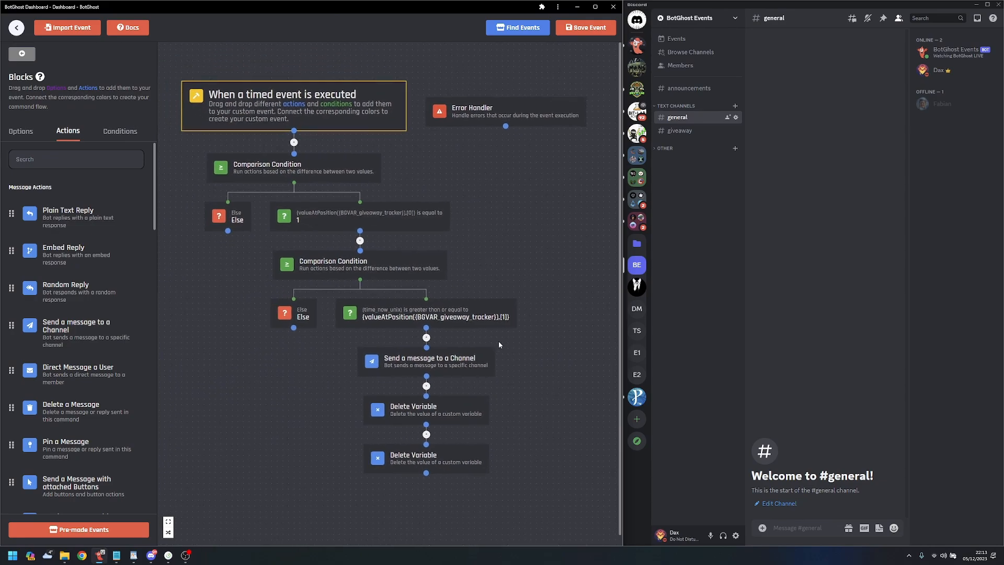
- Detach the channel message from the time_now_unix branch and attach a new Comparison Condition to that branch
left_click(465, 312)
left_click(456, 280)
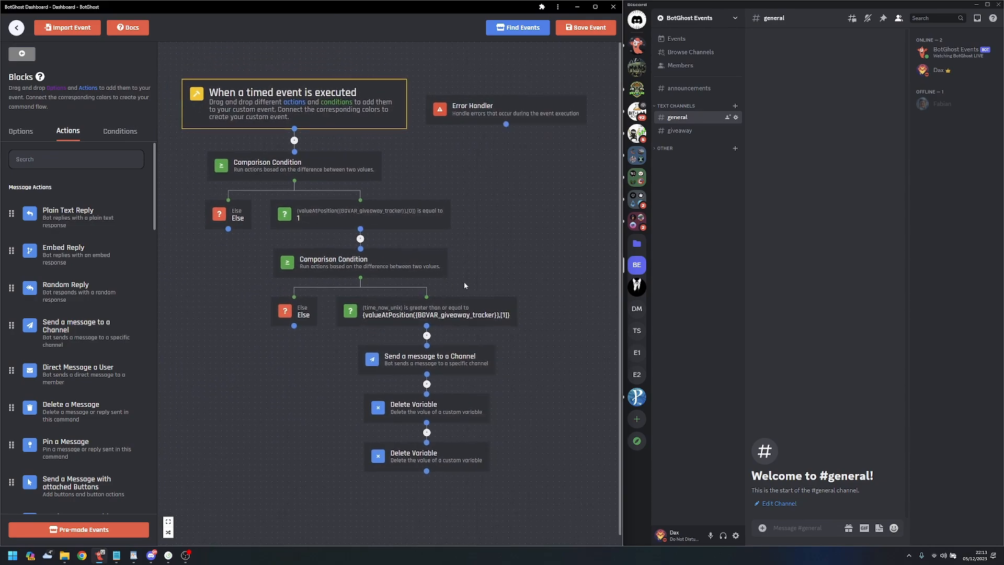
left_click_drag(464, 281, 441, 223)
left_click(404, 278)
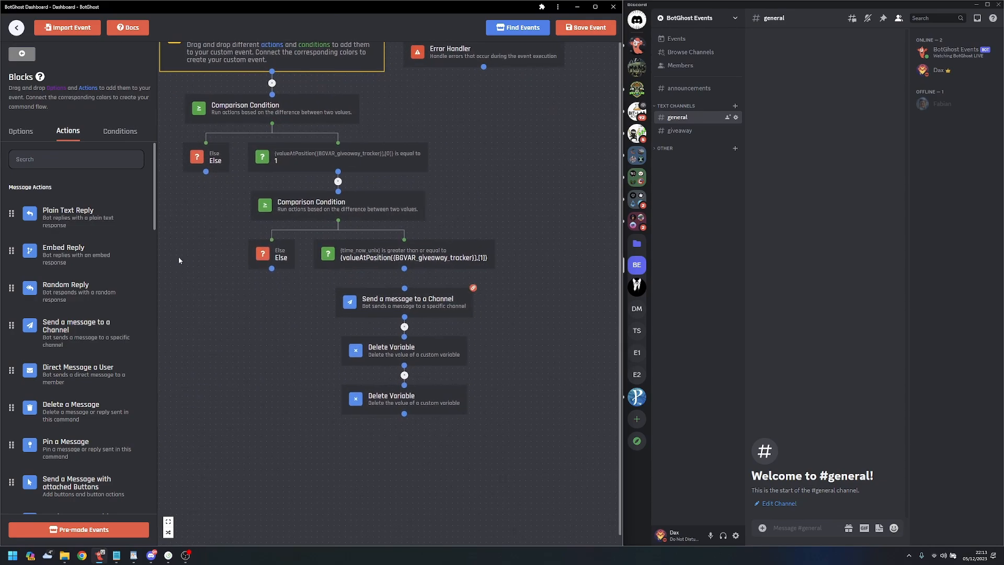
left_click(120, 131)
mouse_move(93, 177)
left_mouse_down()
mouse_move(367, 272)
mouse_move(320, 318)
mouse_move(237, 297)
left_mouse_up()
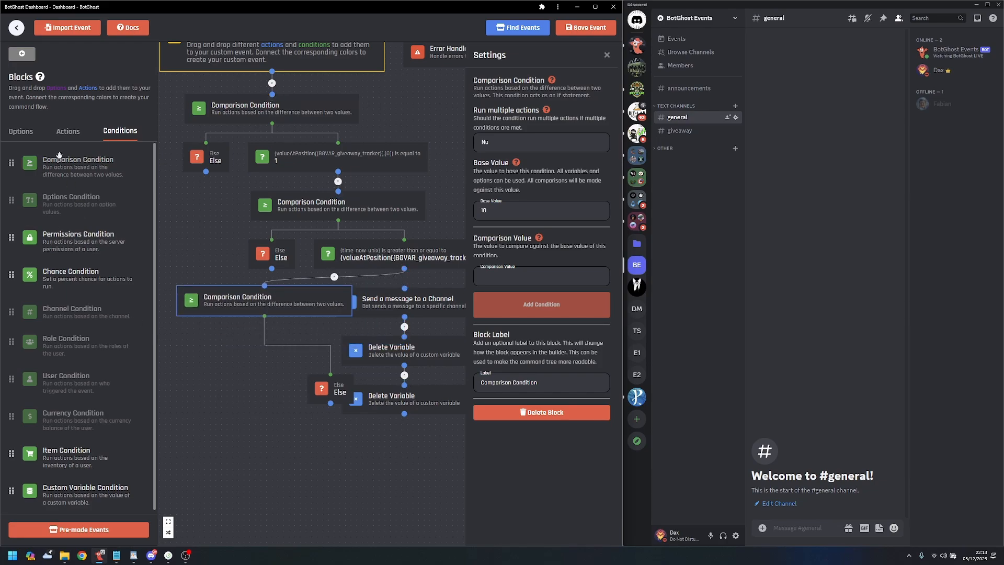
- Insert the giveaway_users Length of Collection variable in the winner message, then cut it out for reuse
left_click(427, 299)
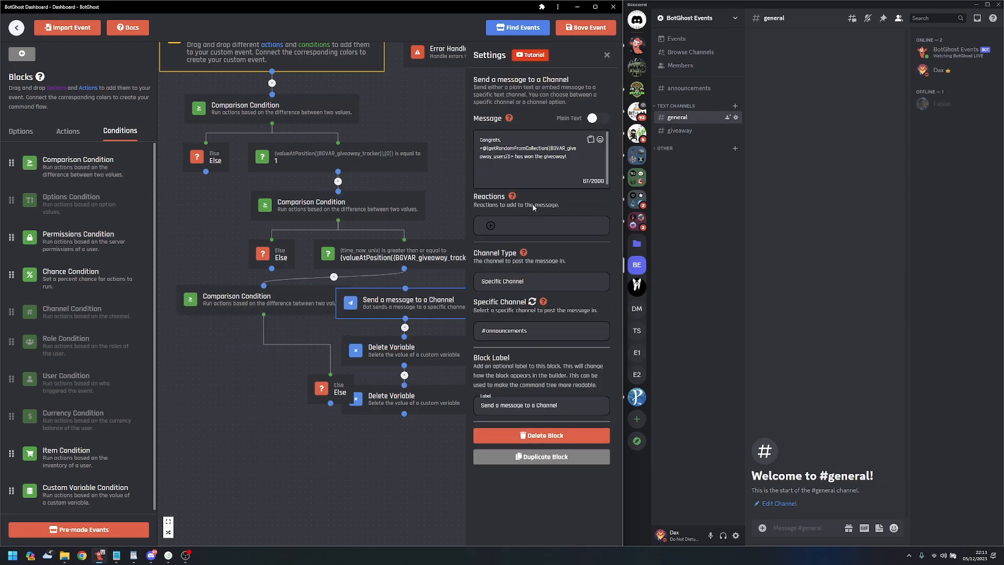
left_click(591, 139)
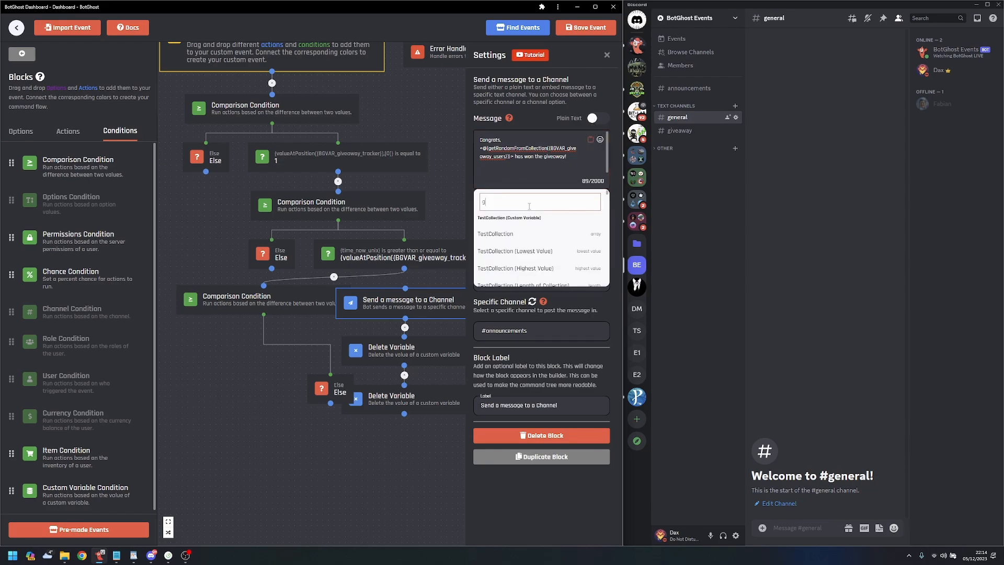
scroll(545, 248, "down", 5)
scroll(545, 248, "down", 5)
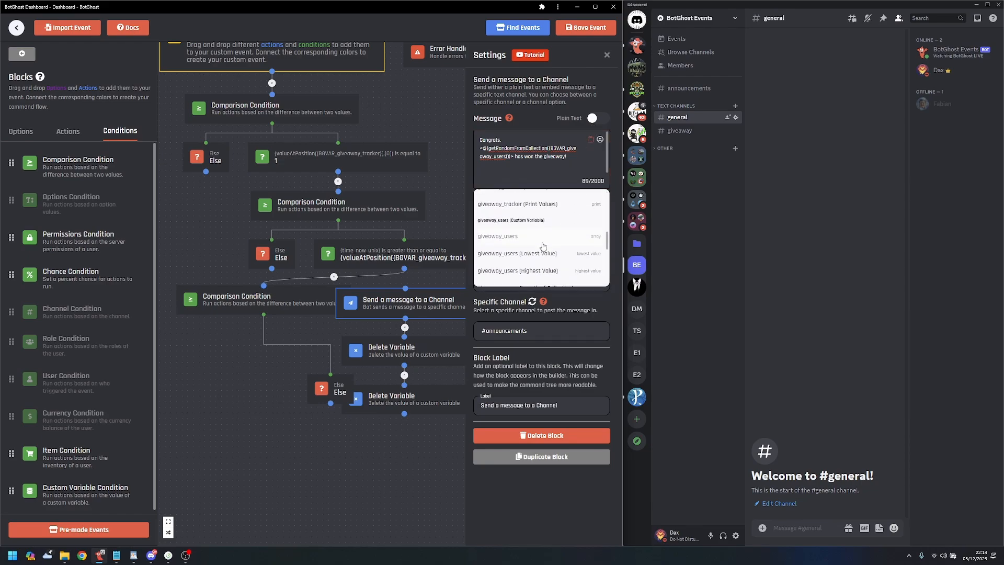
left_click(528, 209)
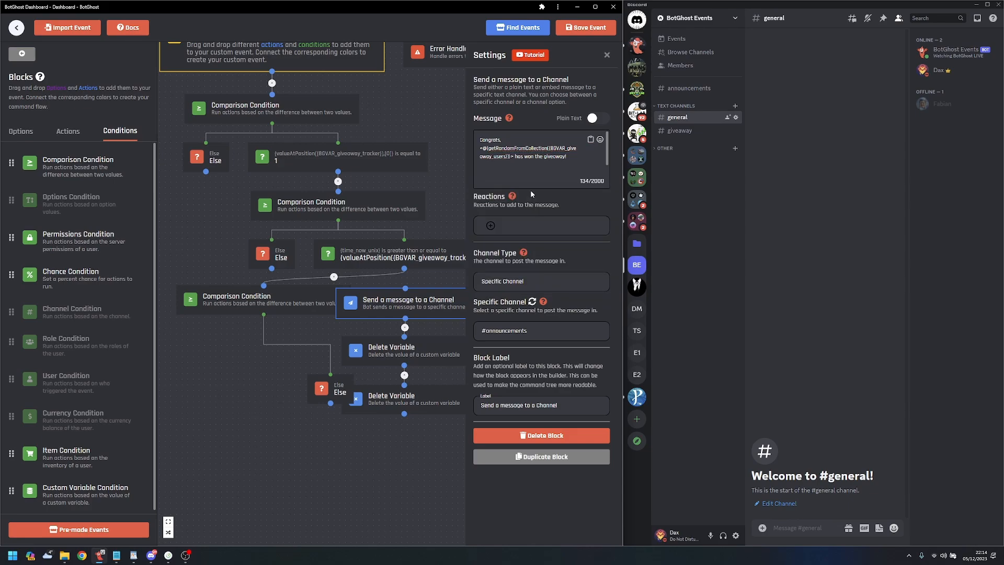
key("ctrl+a")
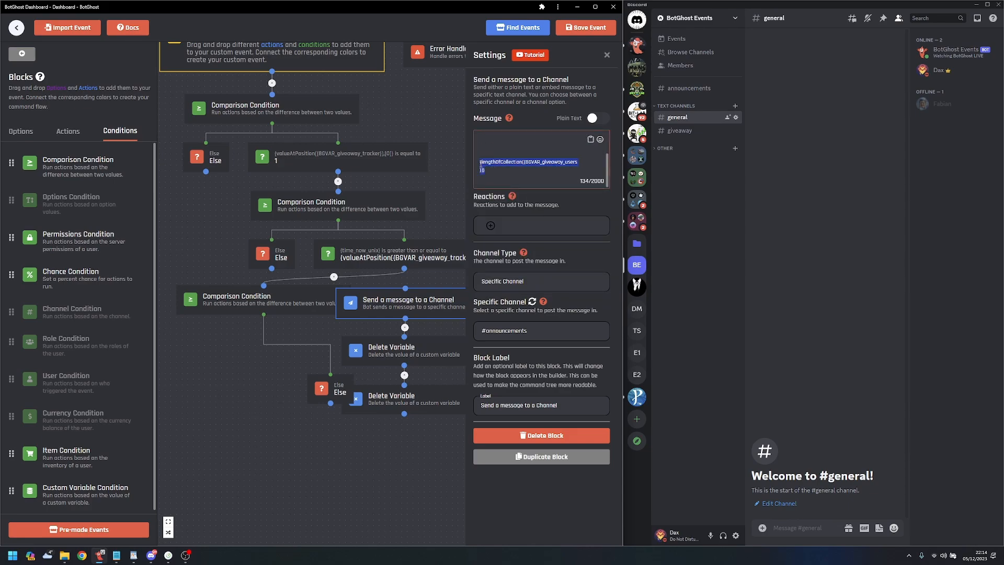
type("Congrats, <@{getRandomFromCollection({BGVAR_giveaway_users})}> has won the giveaway!")
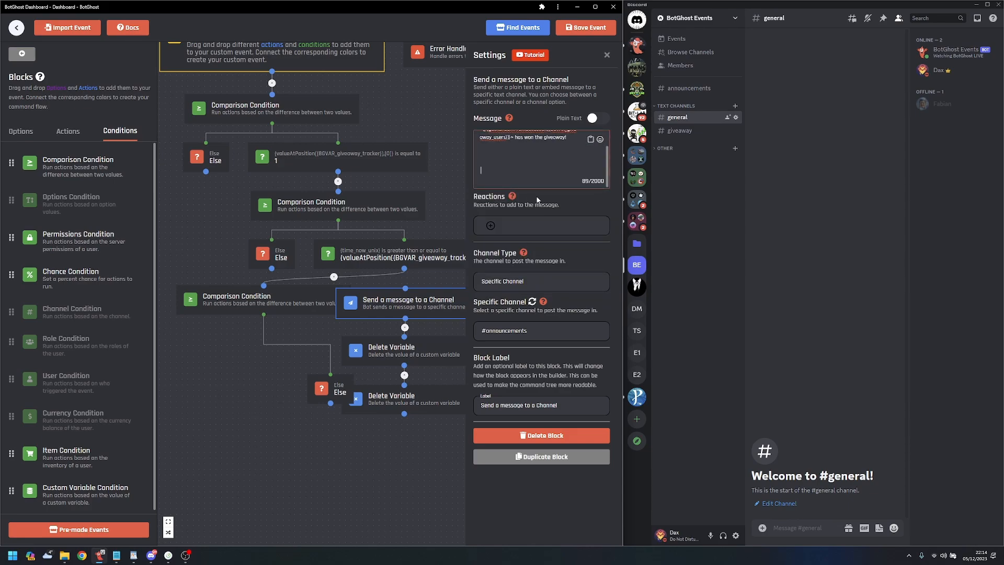
- Set the new comparison's base value to {lengthOfCollection({BGVAR_giveaway_users})} and add a "Less than or equal to" 0 condition
left_click(273, 299)
left_click(513, 212)
type("{lengthOfCollection({BGVAR_giveaway_users})}")
left_click(534, 276)
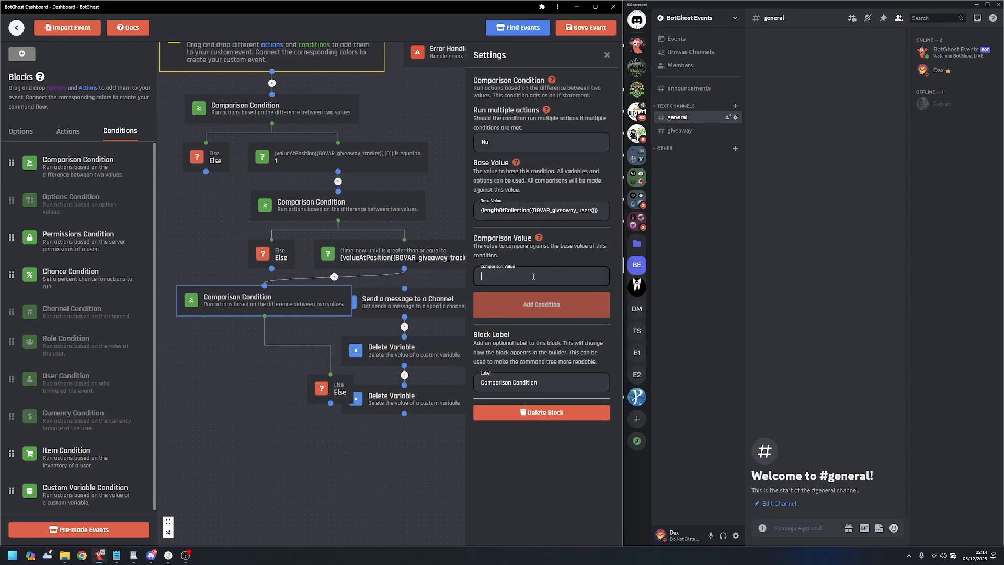
type("0")
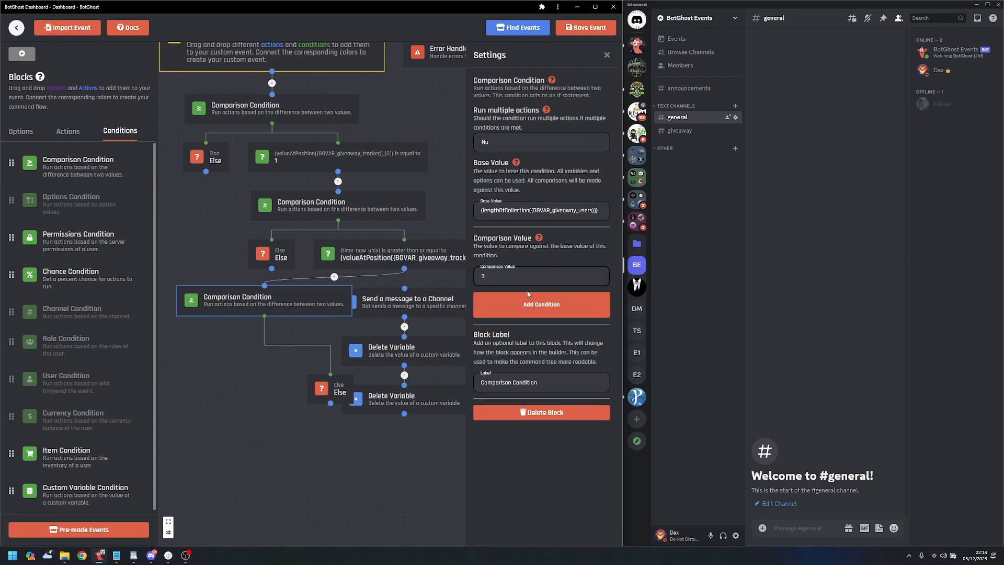
left_click(528, 294)
left_click(535, 182)
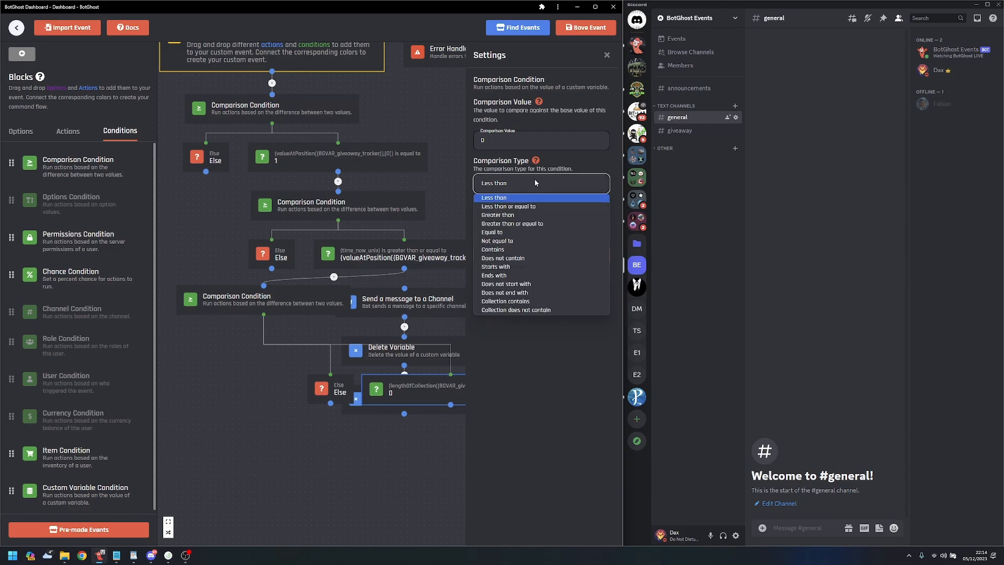
left_click(541, 207)
left_click(405, 506)
- Move the new Else and less-than-or-equal branches apart so they no longer overlap the Delete Variable blocks
left_click_drag(431, 467, 350, 451)
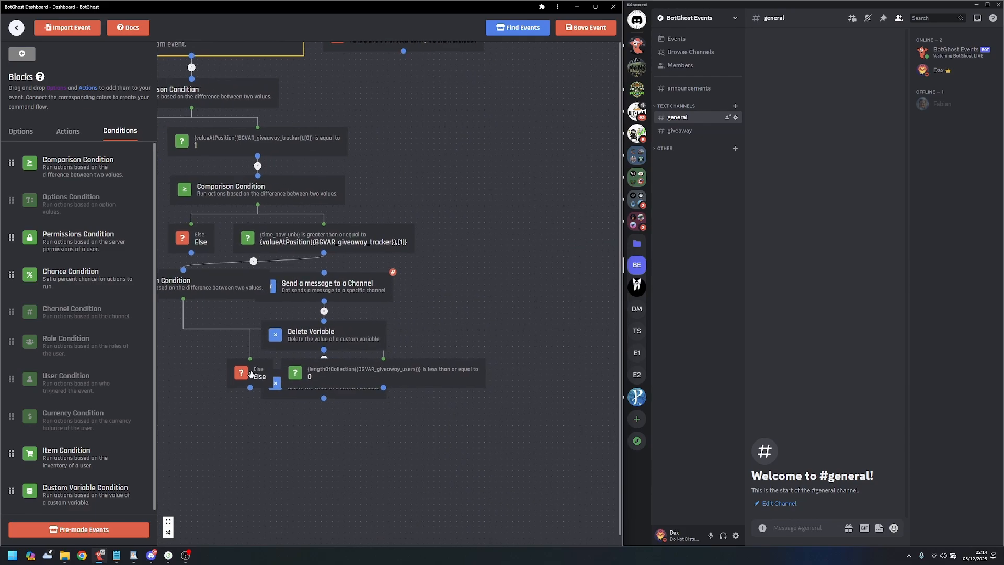
left_click_drag(251, 372, 197, 373)
left_click_drag(369, 378, 403, 373)
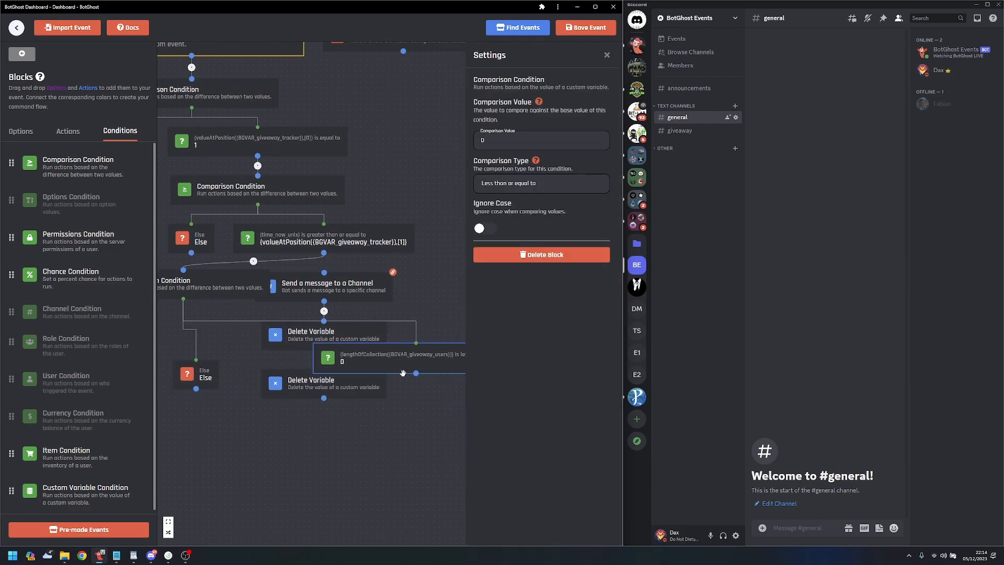
left_click_drag(438, 402, 334, 386)
left_click_drag(374, 347, 440, 324)
left_click_drag(300, 402, 431, 384)
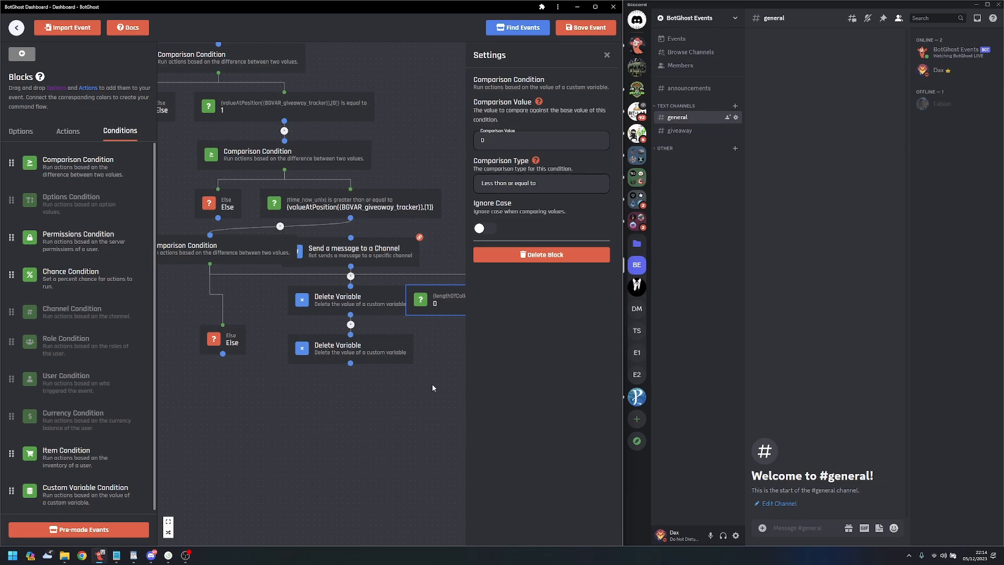
- Duplicate the winner message block and place the copy below the less-than-or-equal-to-0 branch
left_click(348, 250)
left_click(541, 455)
left_click_drag(440, 245, 459, 344)
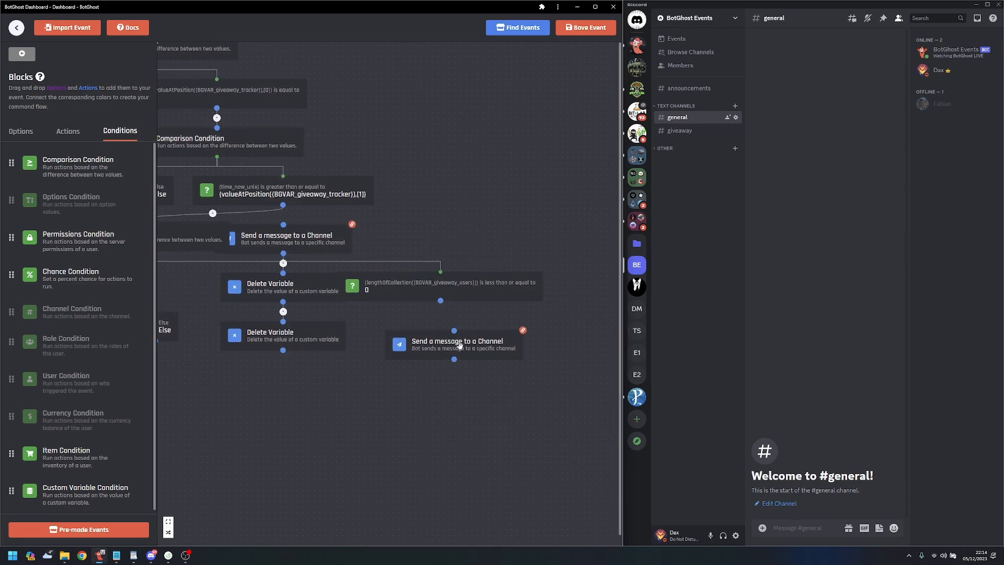
- Connect the original winner message to the Else branch and the copy to the 0 branch, and auto-arrange the blocks
left_click_drag(260, 224, 312, 365)
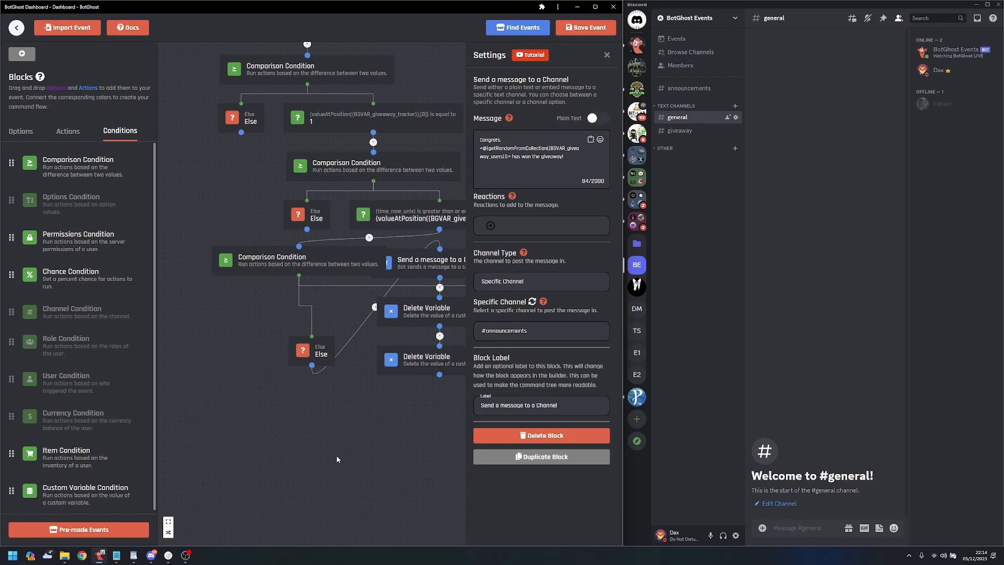
left_click(337, 456)
left_click(168, 532)
left_click_drag(545, 495, 429, 458)
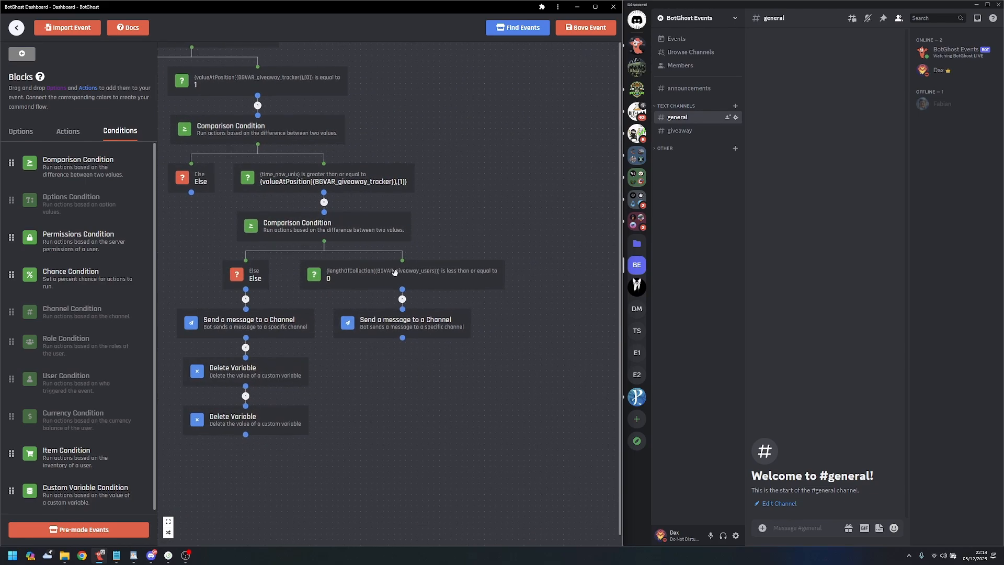
- Replace the duplicated message's text with "Giveaway has ended!" and "Nobody joined this giveaway." on separate lines and save the event
left_click(293, 321)
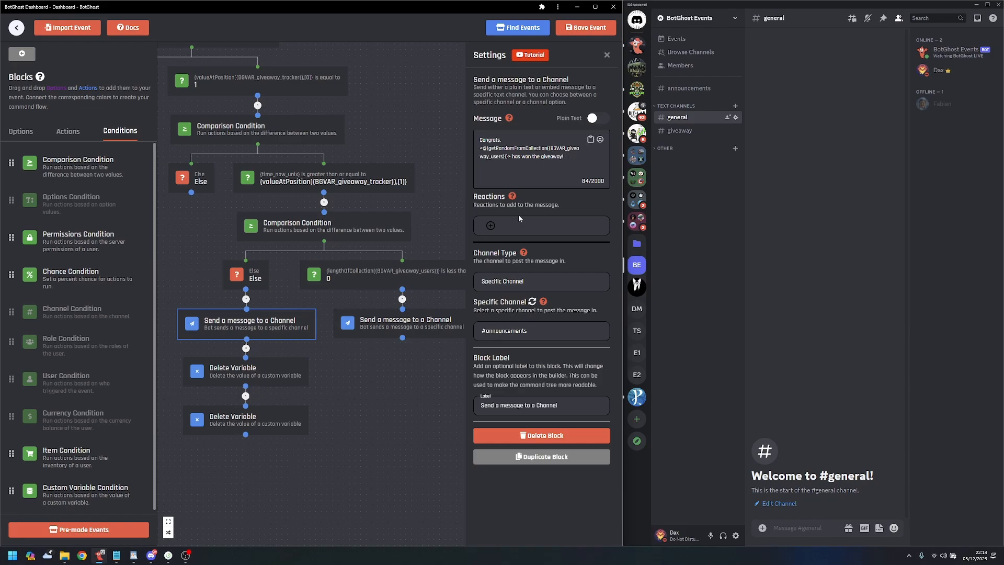
left_click(410, 326)
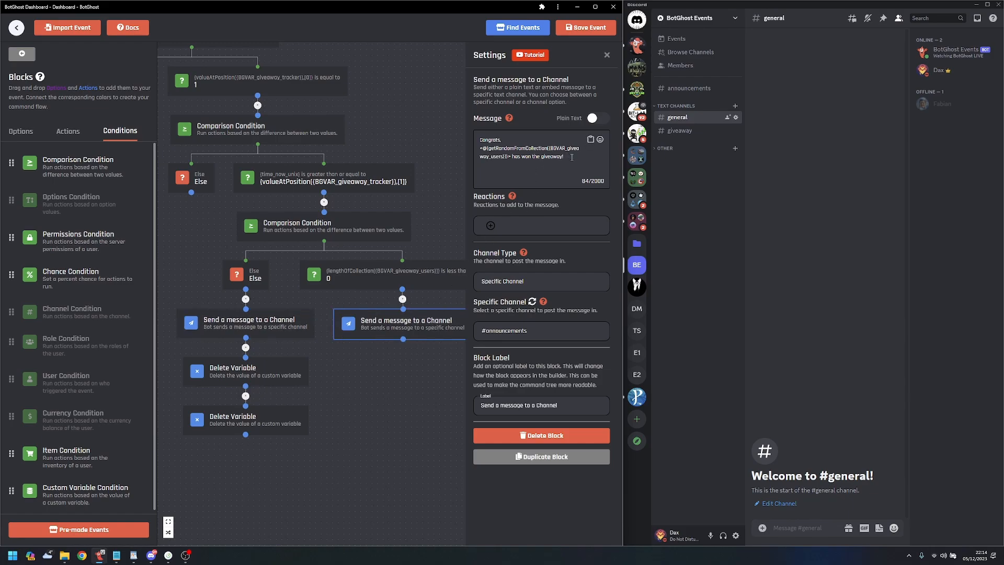
left_click_drag(568, 157, 469, 141)
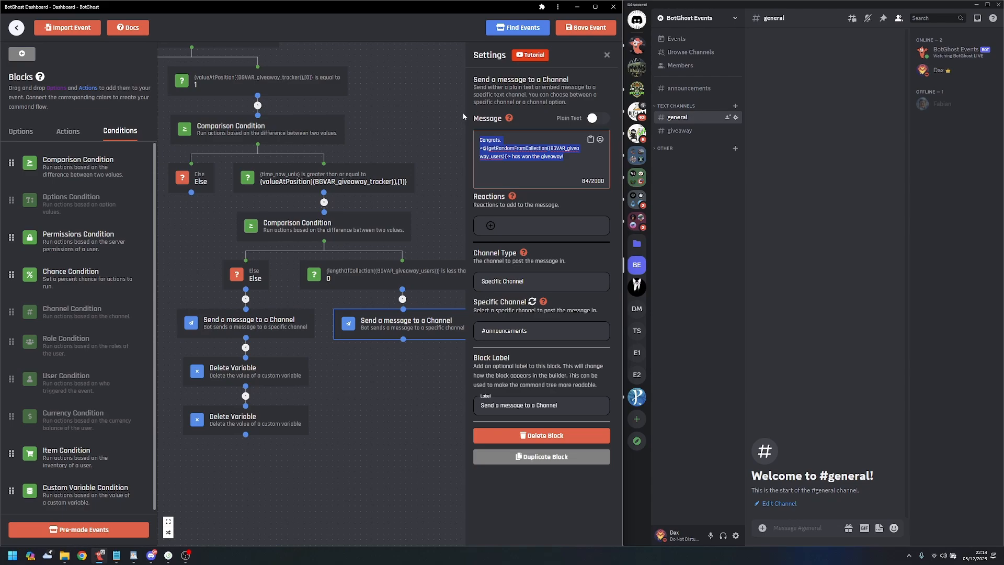
type("Giveaway")
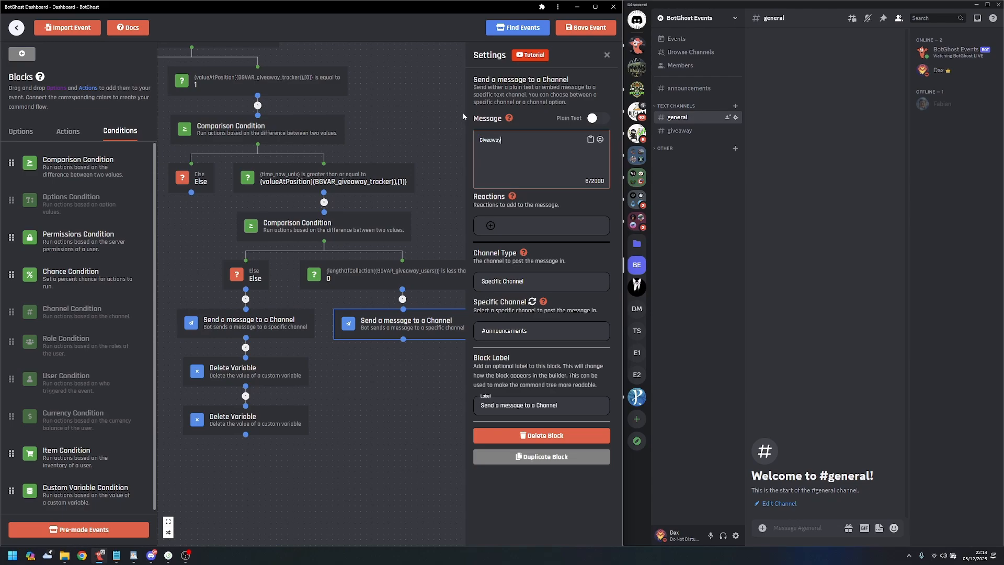
type(" has ended!")
key("Return")
key("Return")
type("Nobody joined this giveaway.")
key("Home")
key("BackSpace")
key("ctrl+s")
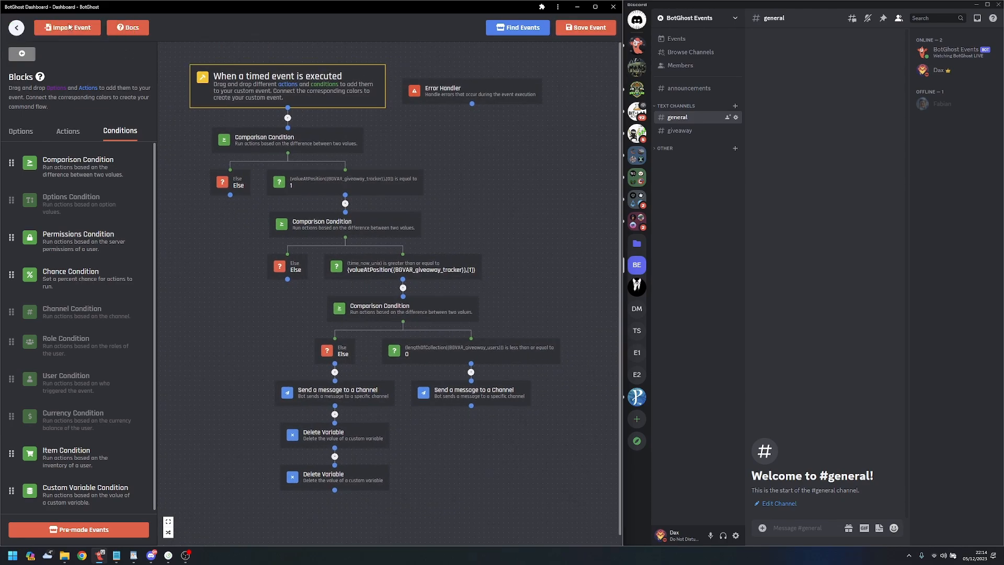
- Run /giveaway-create in Discord's #general with text BG and time 10, and check the outcome in the announcements channel
left_click(791, 525)
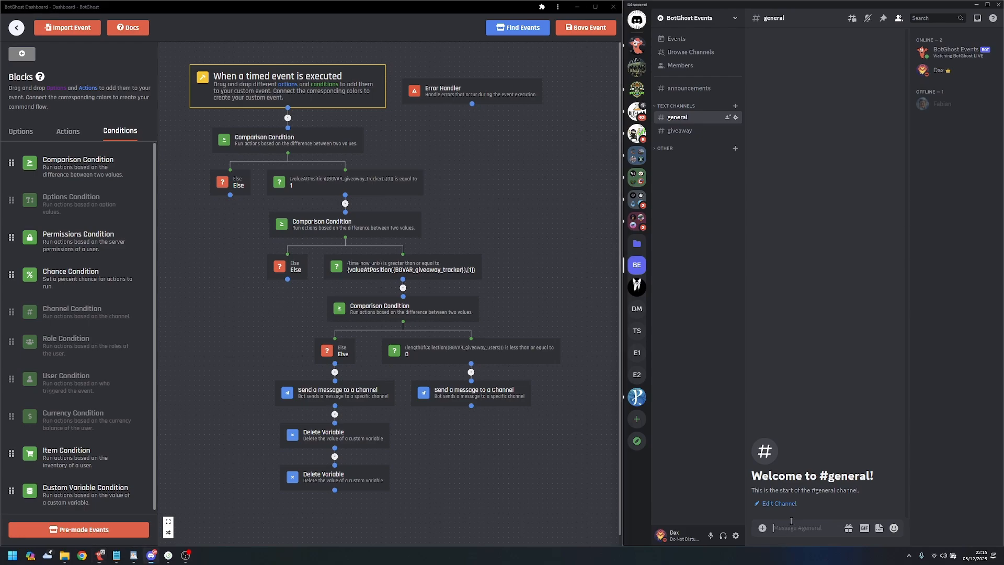
type("/creat")
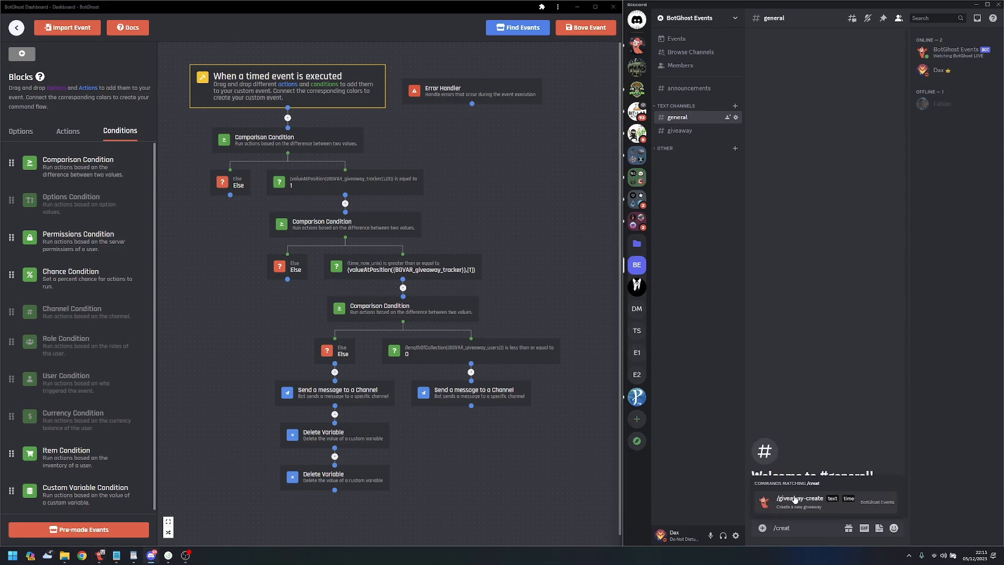
left_click(796, 500)
type("BG")
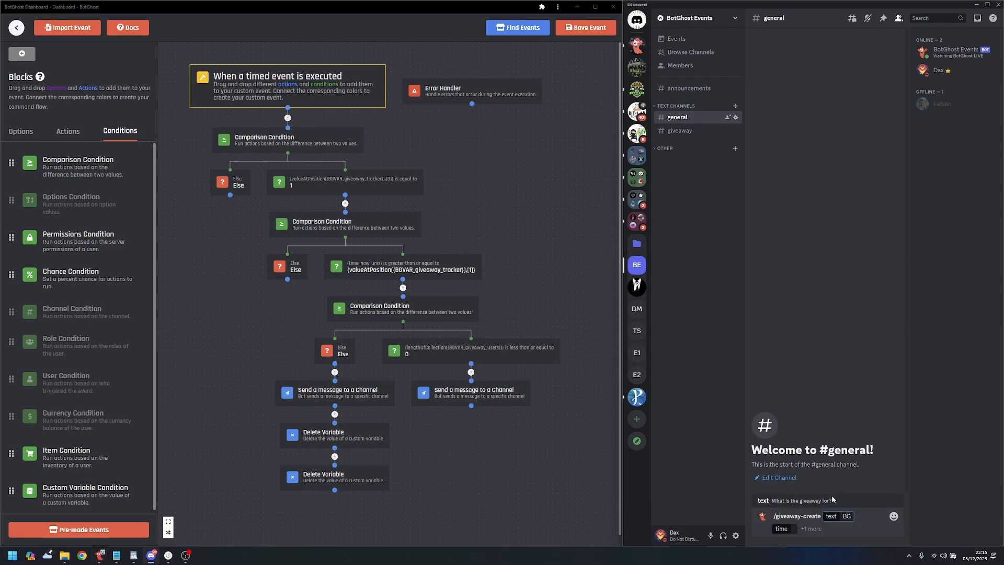
key("Tab")
type("10")
key("Return")
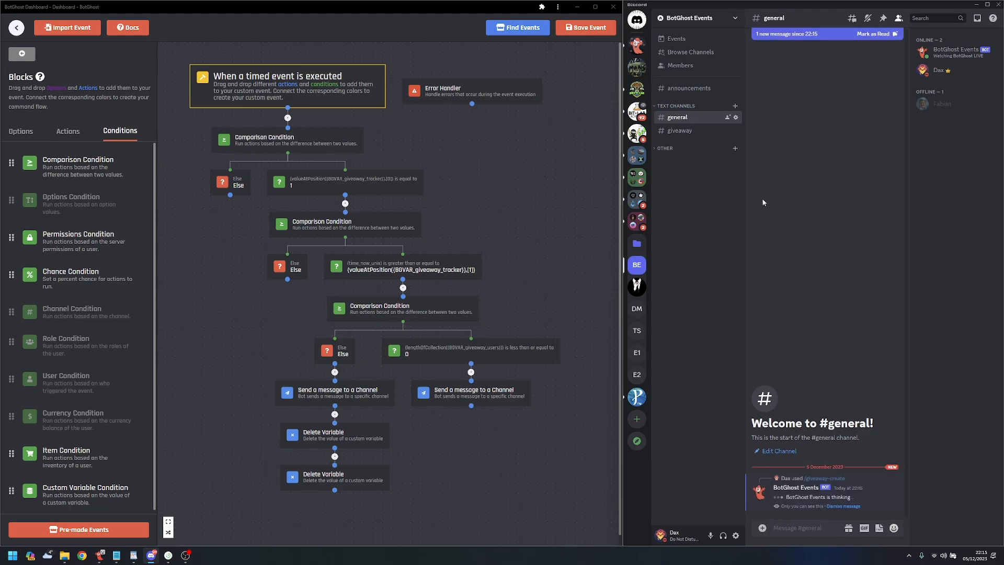
left_click(691, 92)
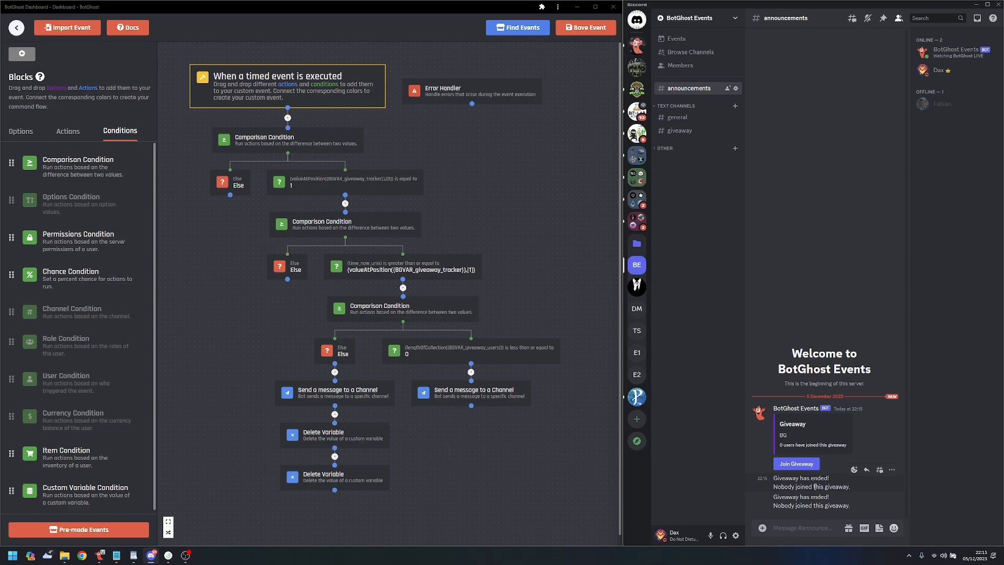
- Duplicate both Delete Variable blocks, chain the copies below the message in the less-than-or-equal-to-0 branch, and save the event
left_click(351, 432)
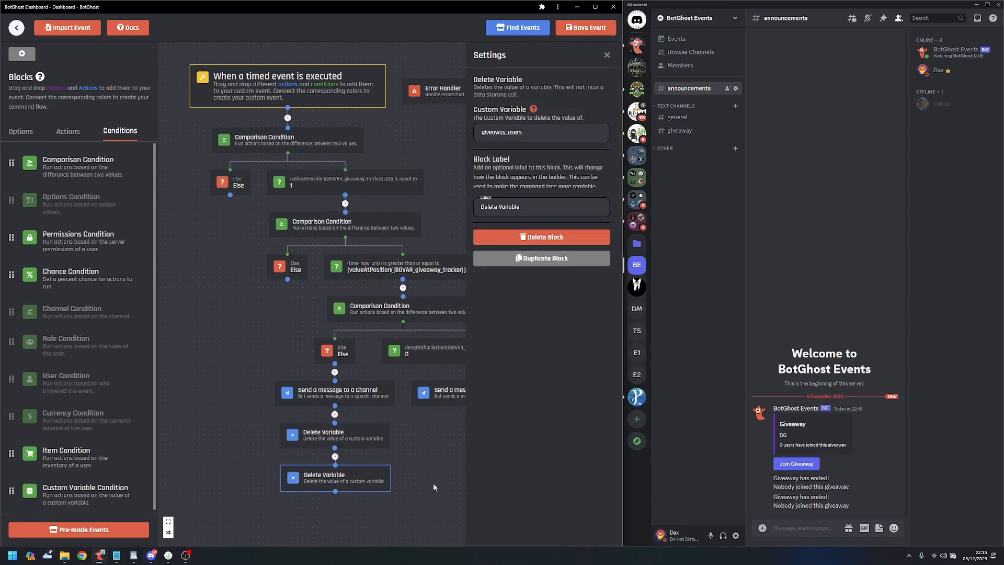
left_click_drag(432, 482, 386, 416)
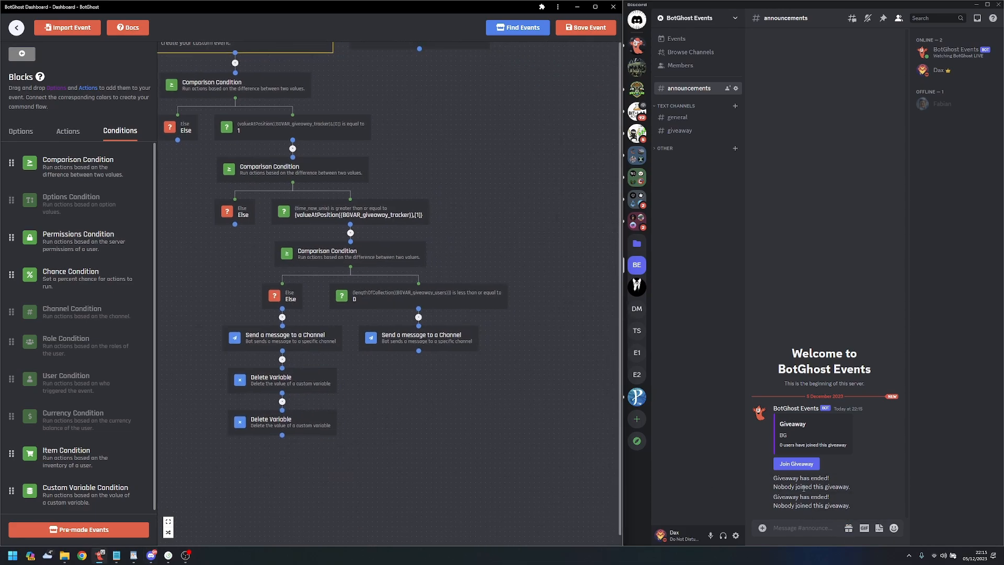
left_click(368, 388)
left_click(547, 271)
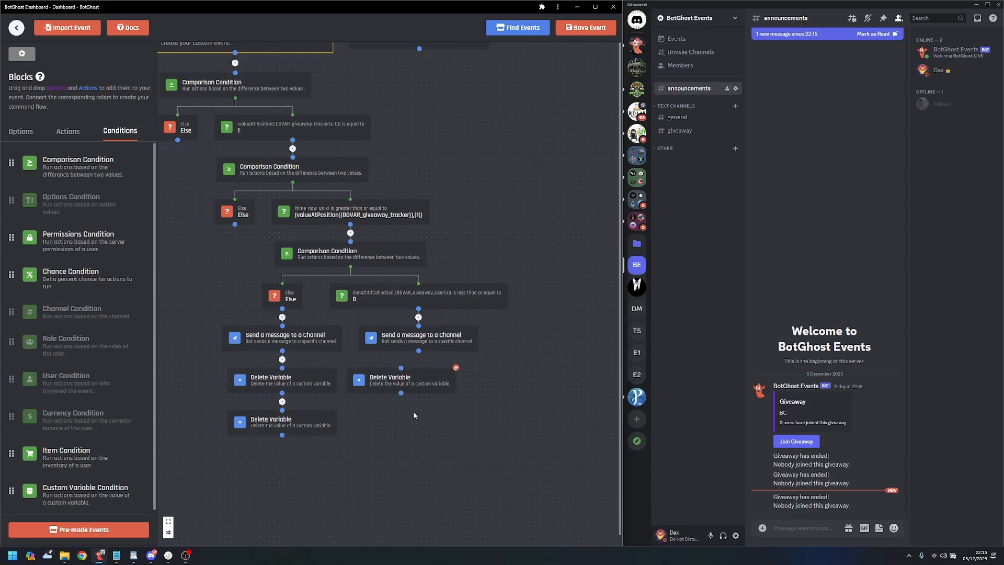
left_click(310, 423)
left_click(543, 261)
left_click_drag(418, 351, 401, 410)
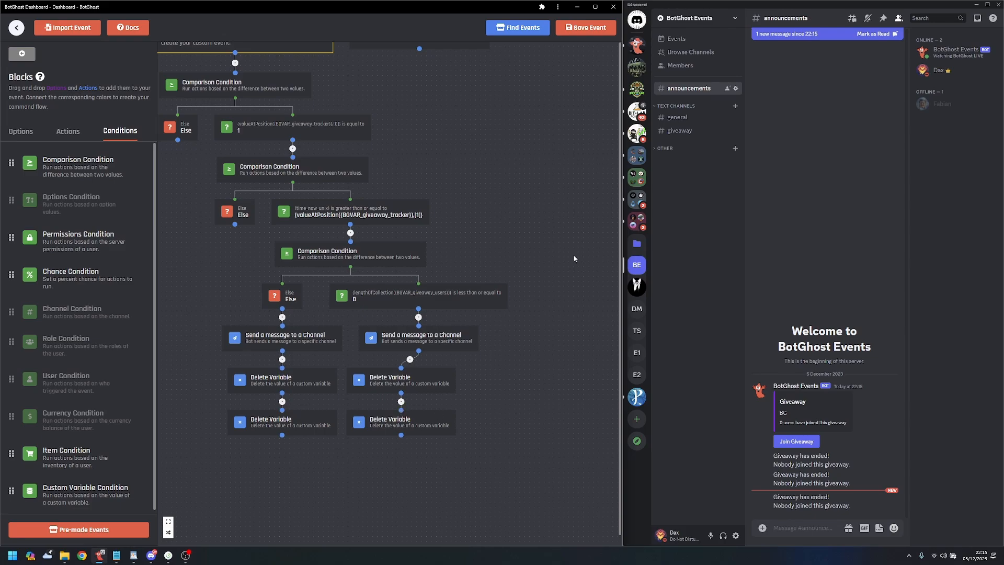
left_click(592, 31)
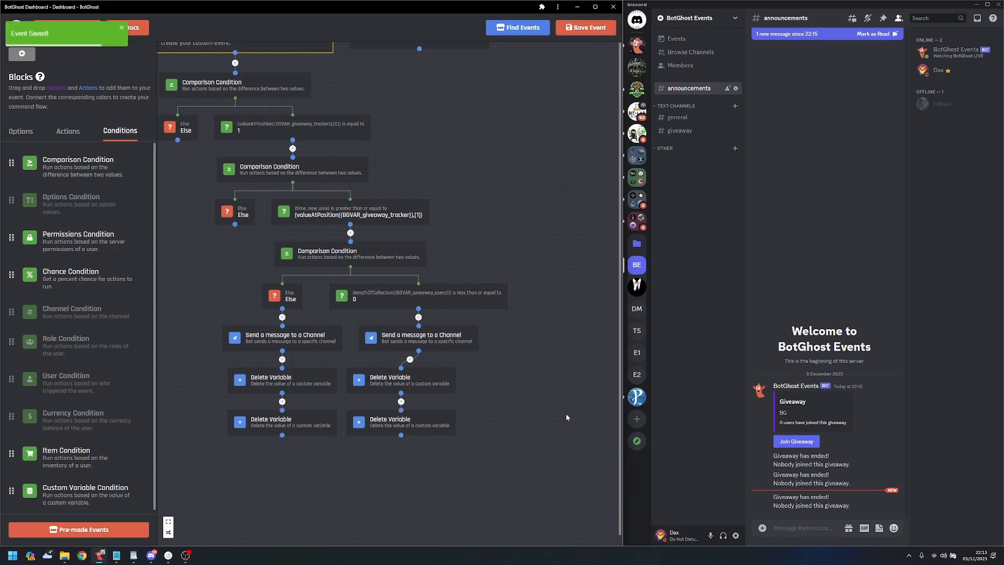
- Delete the test giveaway messages in Discord's announcements channel and dismiss the bot's giveaway reply in #general
left_click(853, 463)
left_click(894, 430, "shift")
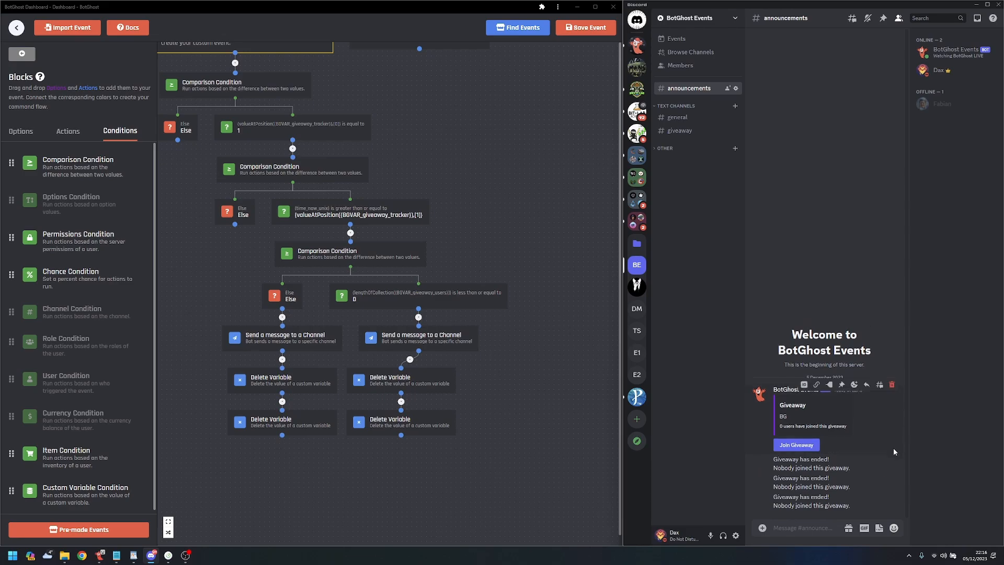
left_click(894, 448, "shift")
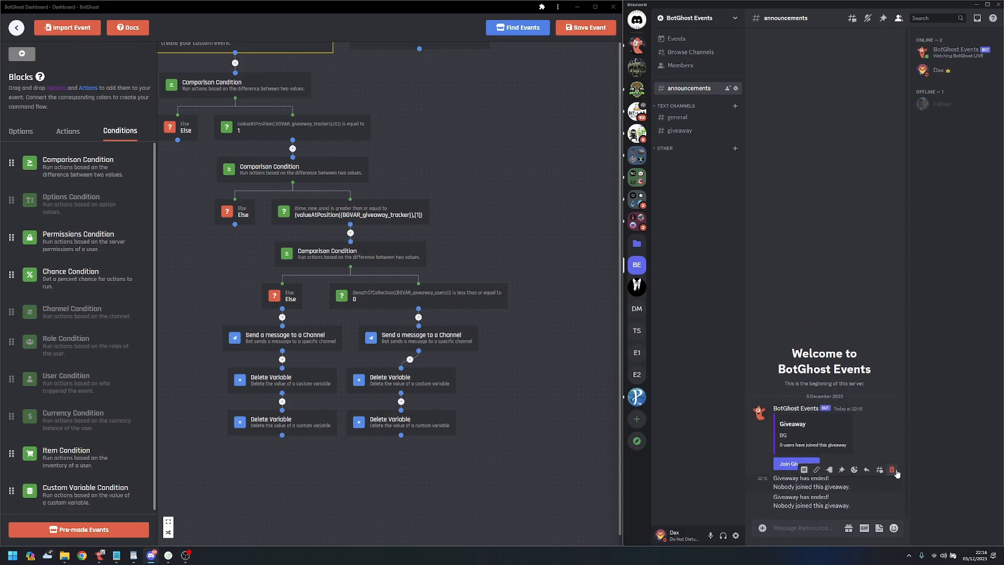
left_click(893, 470, "shift")
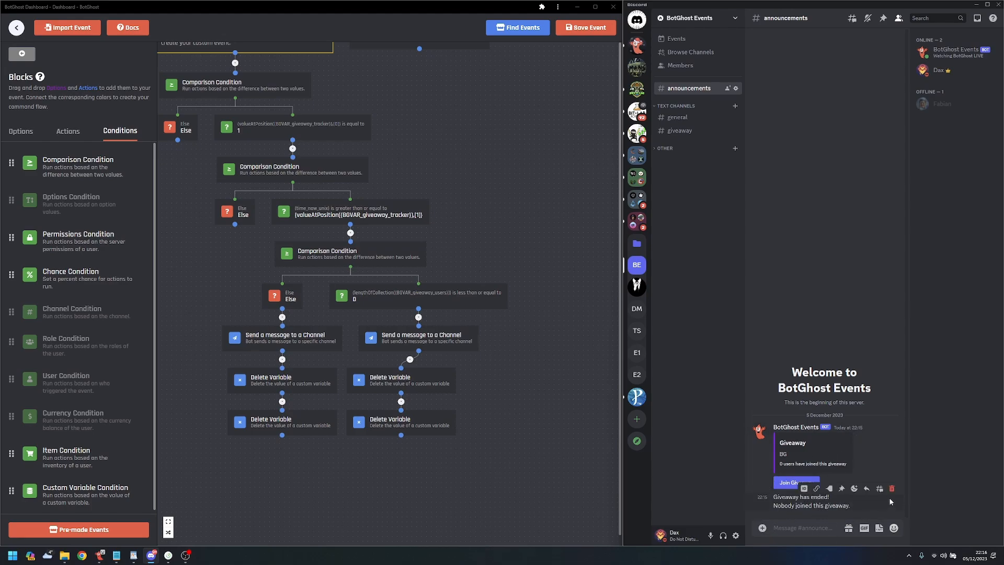
left_click(892, 489, "shift")
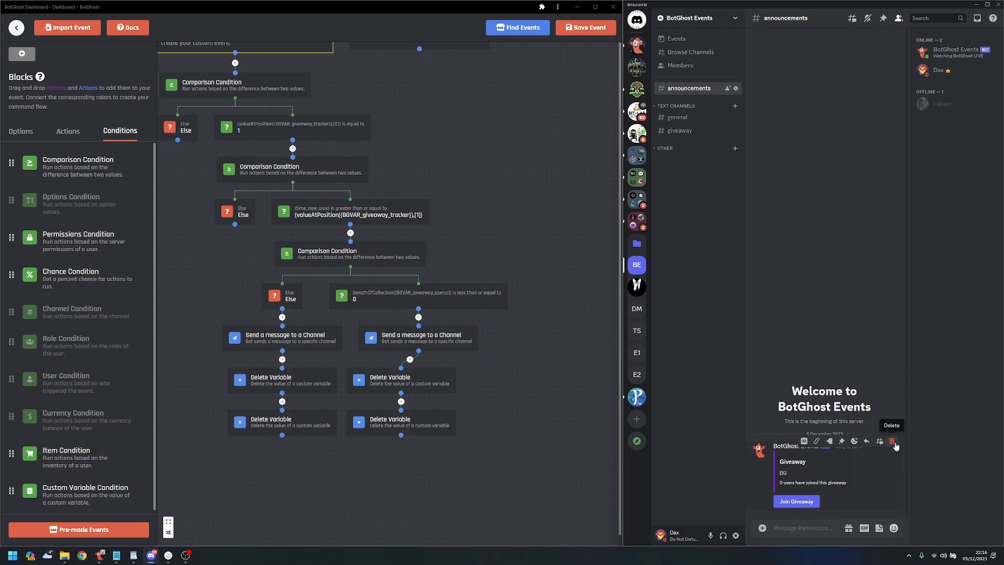
left_click(893, 441, "shift")
left_click(704, 118)
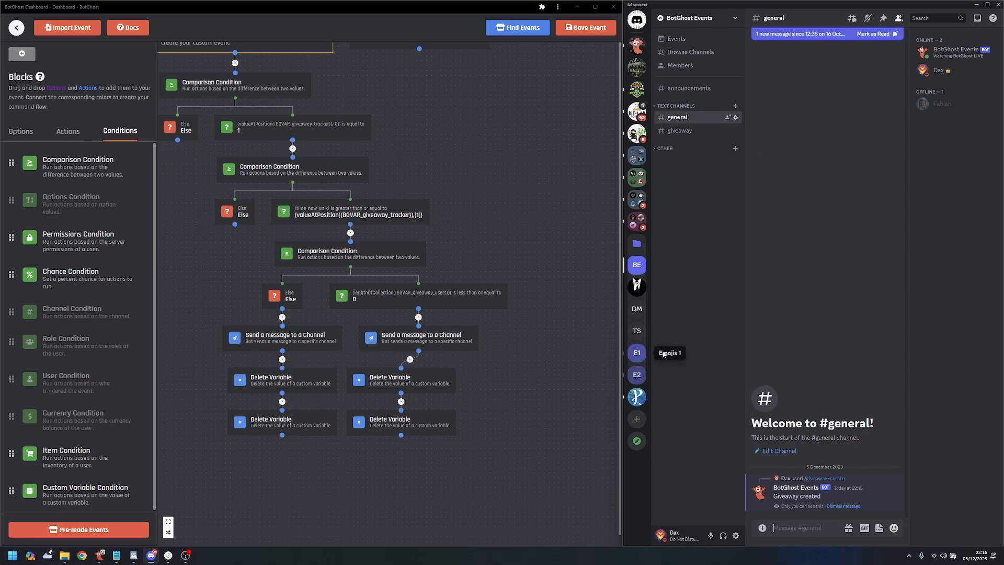
left_click(841, 506)
- Leave the timed event and open the /giveaway-create custom command in the BotGhost builder
left_click_drag(471, 153, 628, 214)
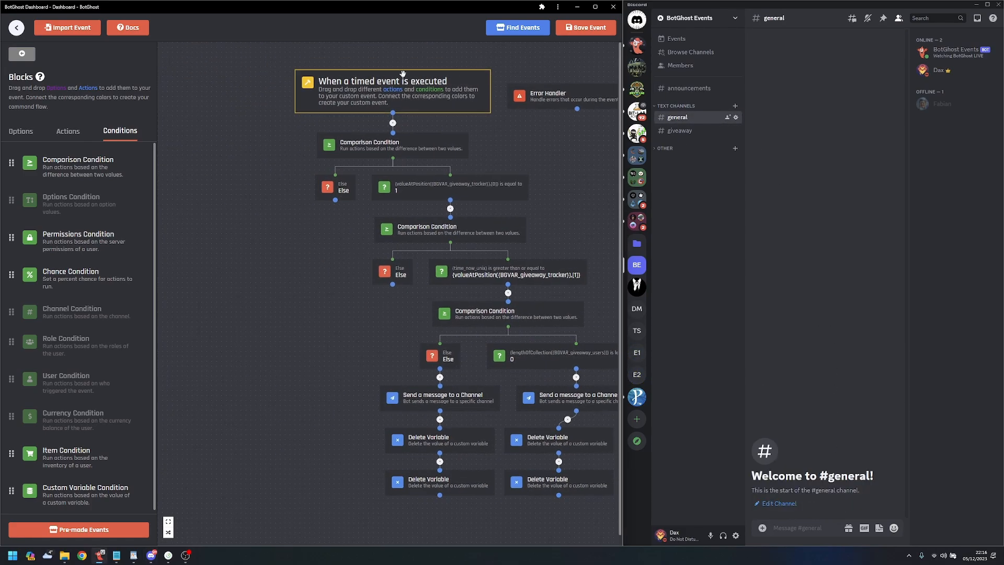
left_click(16, 27)
left_click(323, 310)
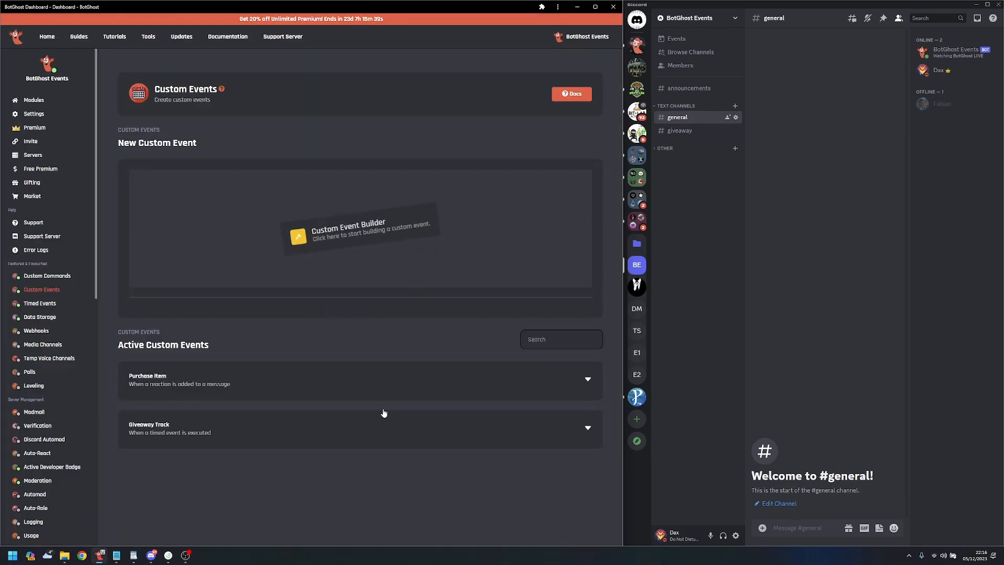
left_click(47, 275)
scroll(306, 407, "down", 15)
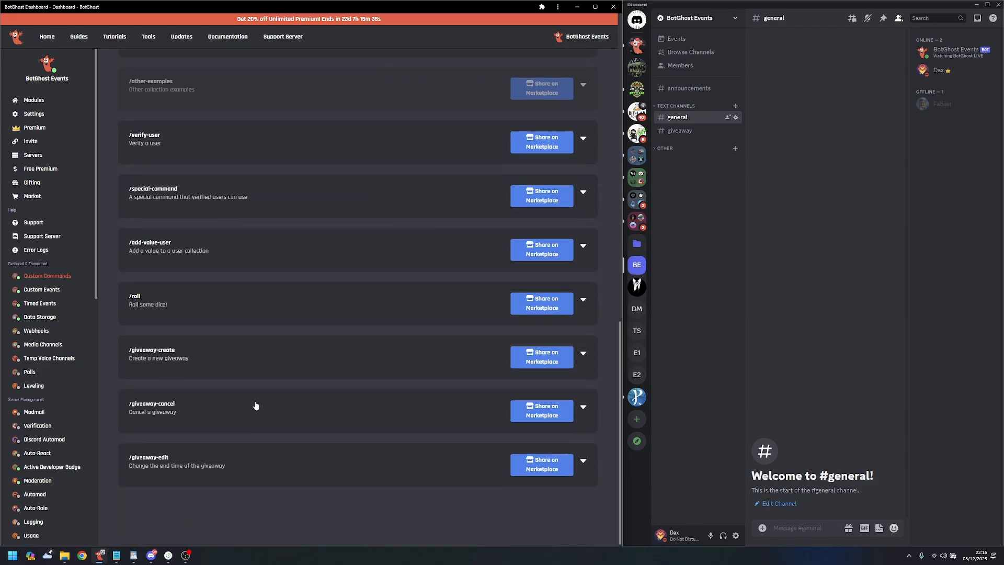
left_click(219, 363)
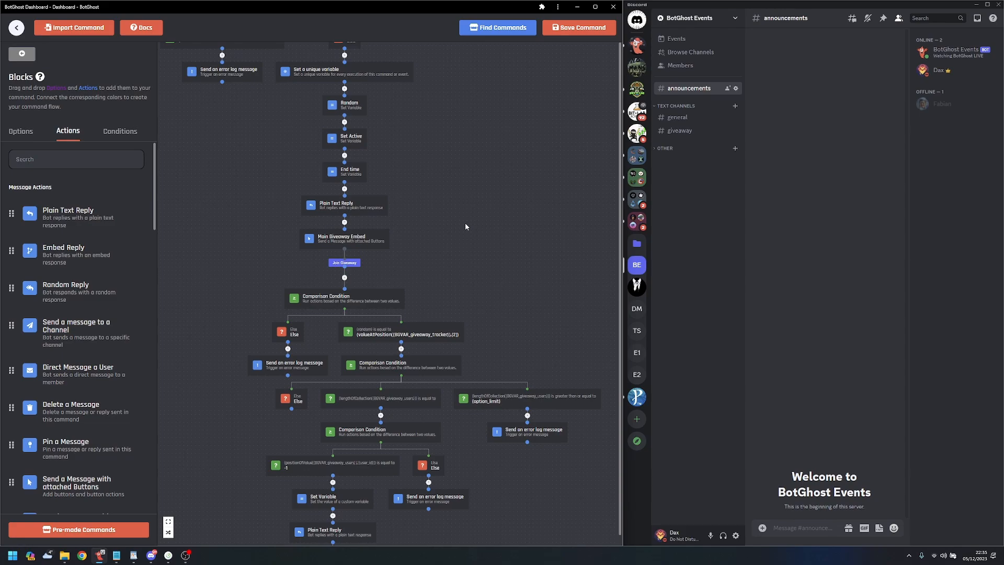
- Remove the connection between the Plain Text Reply and Main Giveaway Embed blocks
left_click_drag(425, 227, 415, 262)
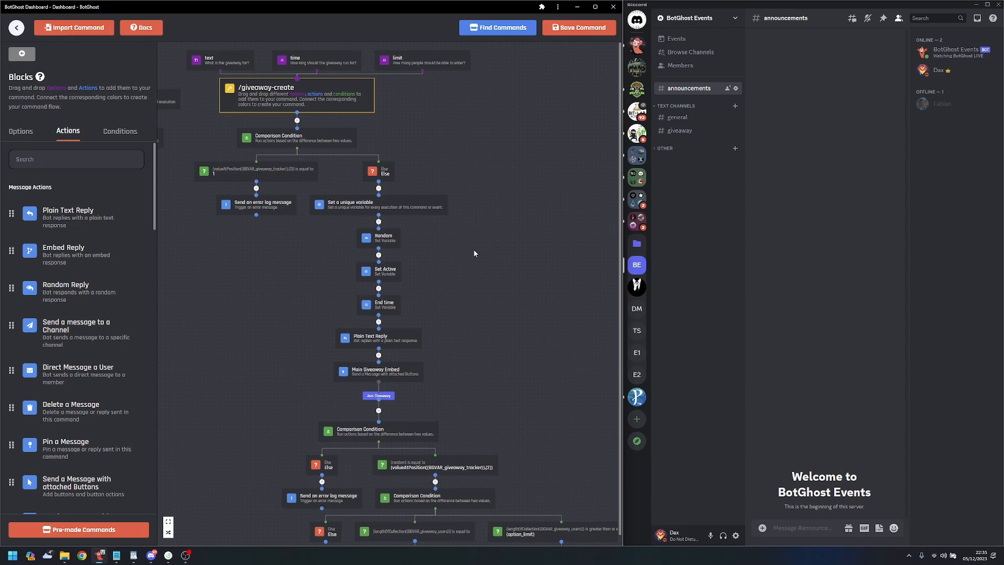
left_click_drag(484, 321, 507, 222)
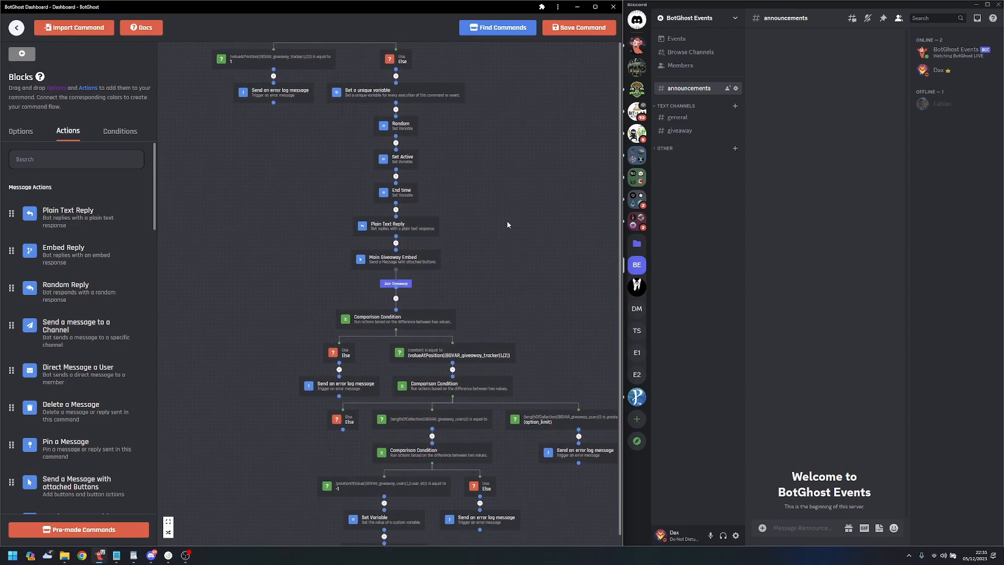
scroll(503, 254, "up", 2)
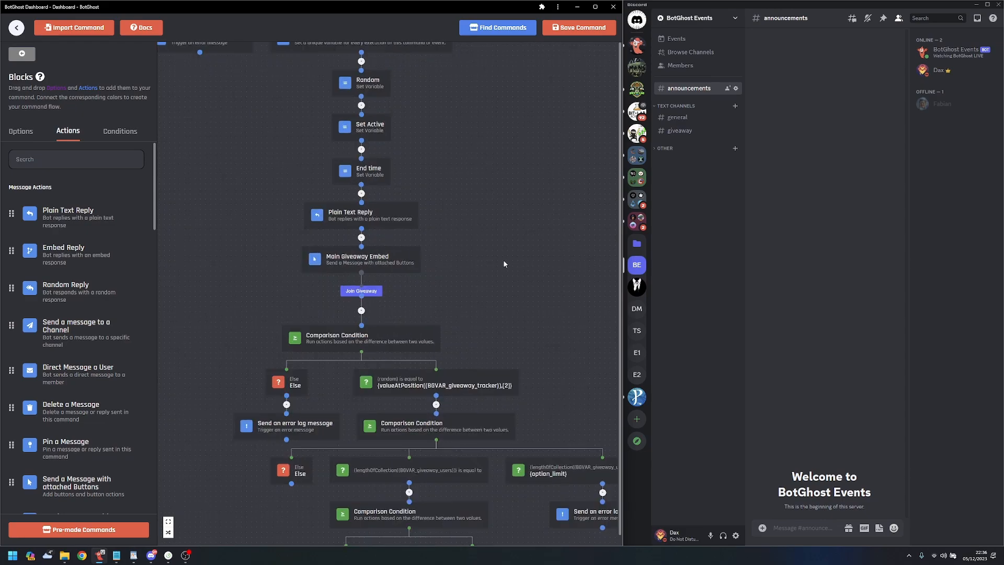
left_click(390, 247)
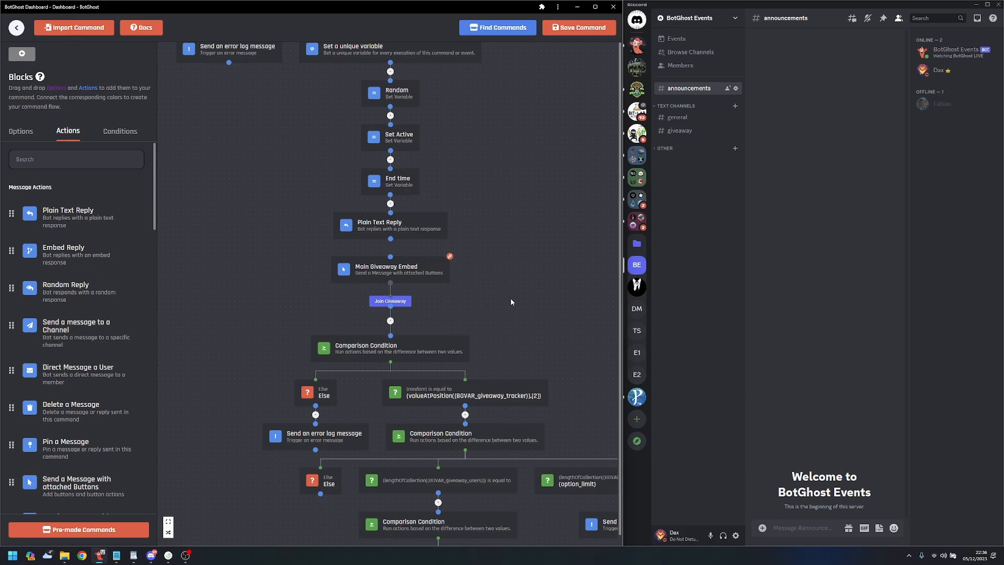
left_click_drag(513, 300, 490, 290)
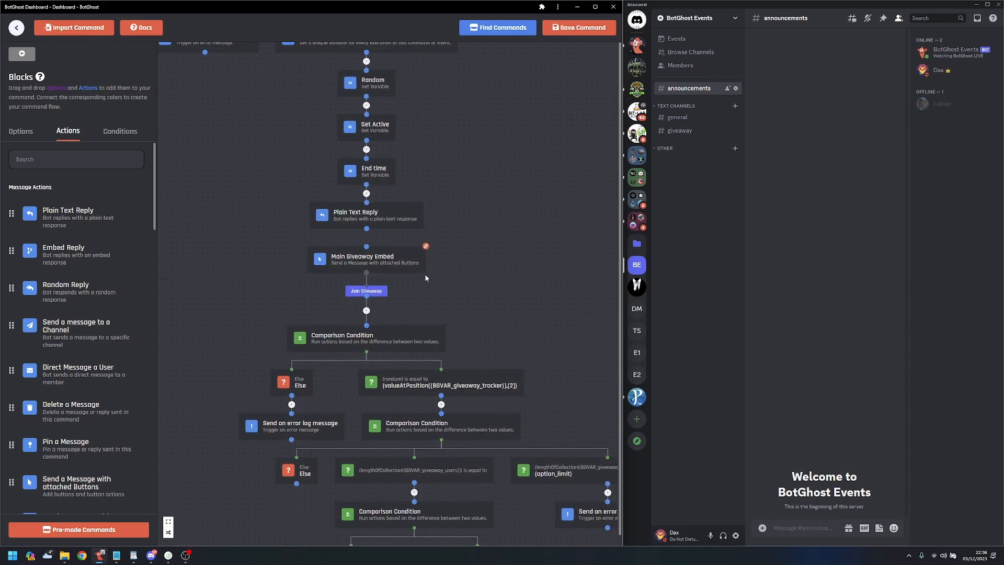
- Add a Comparison Condition with base value 10 beside Main Giveaway Embed, set it to run multiple actions, and connect Plain Text Reply to it
left_click(120, 131)
left_click_drag(83, 174, 447, 286)
left_click_drag(443, 230, 336, 211)
left_click_drag(392, 280, 369, 287)
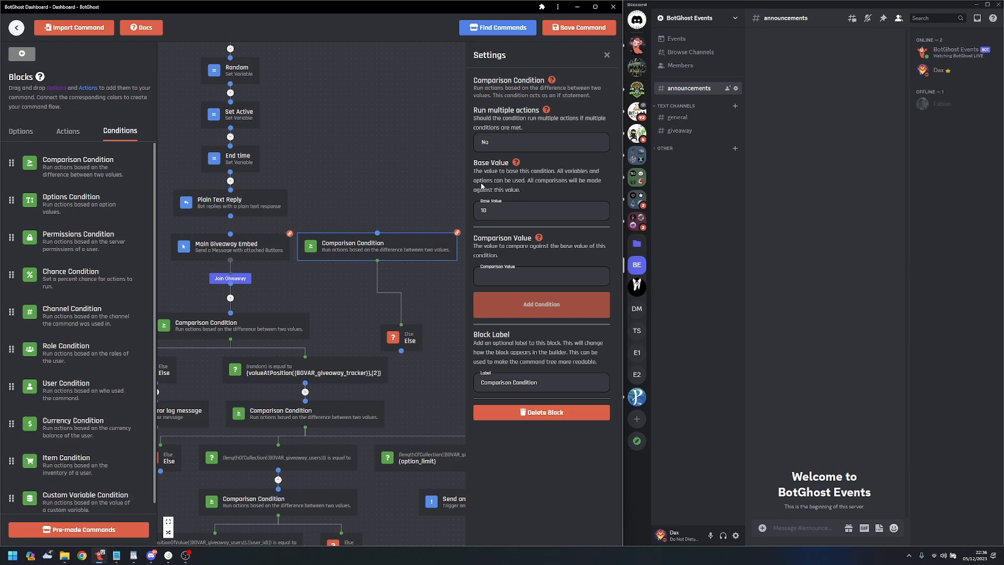
left_click(519, 144)
left_click(506, 157)
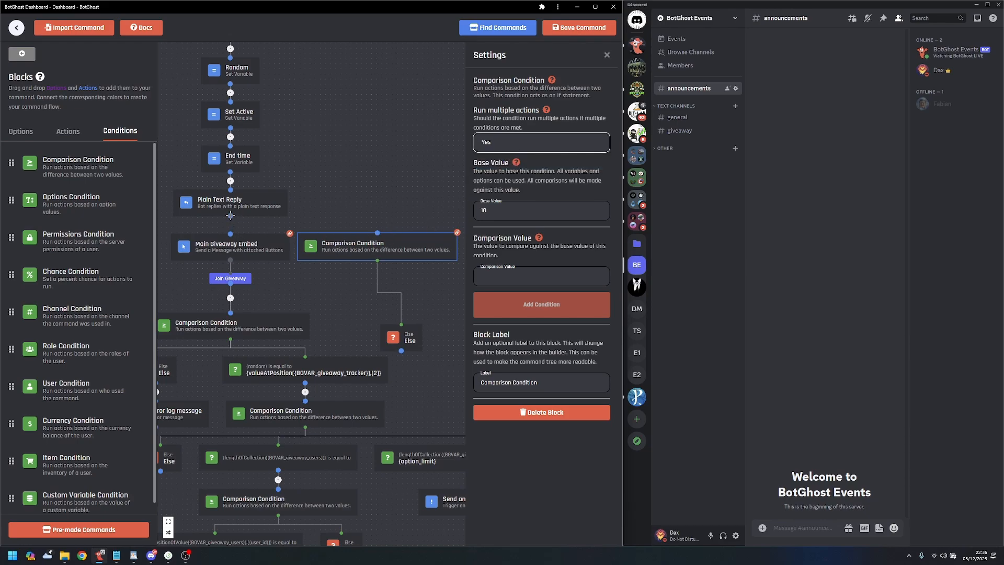
left_click_drag(230, 216, 377, 231)
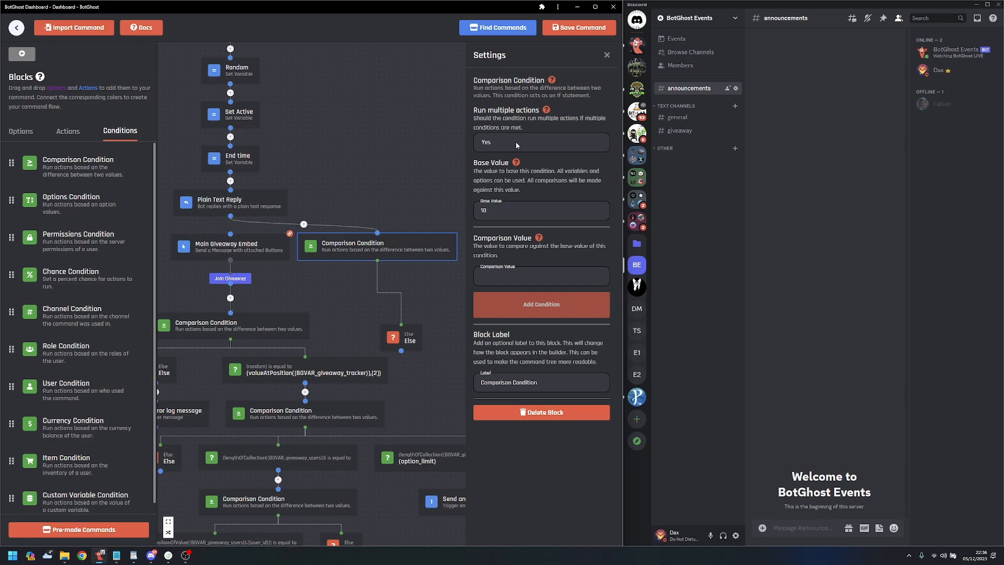
- Add two conditions with comparison value 10 to the new Comparison Condition
left_click(510, 271)
type("10")
left_click(541, 304)
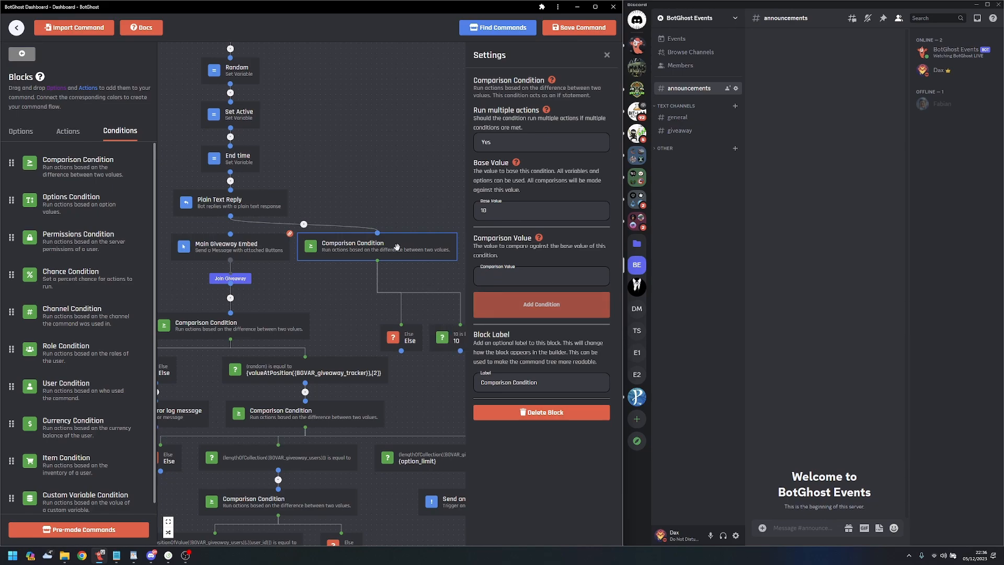
left_click(374, 202)
- Set the comparison type of both new condition branches to Equal to
left_click_drag(422, 171, 345, 145)
left_click(401, 307)
left_click(494, 184)
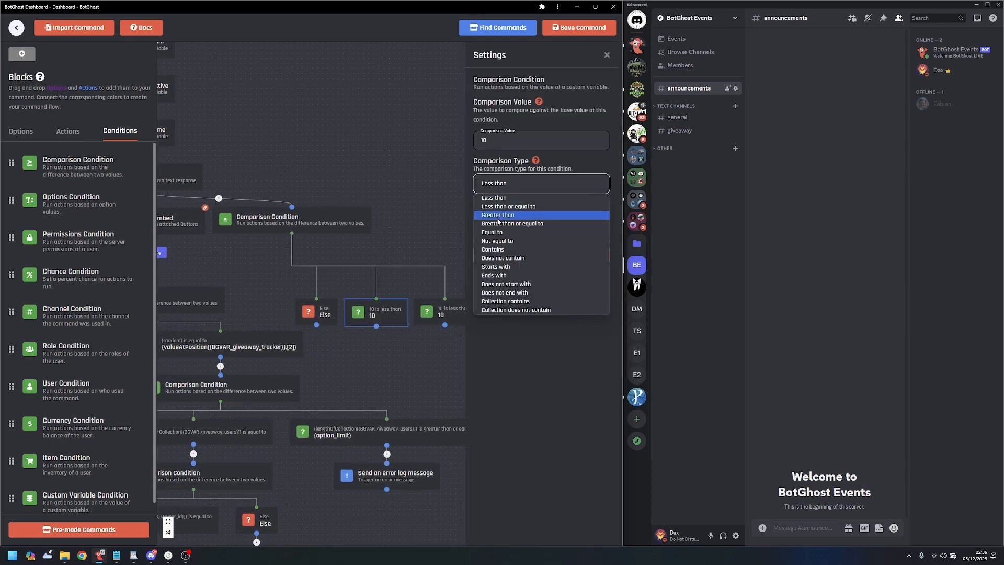
left_click(492, 231)
left_click(440, 312)
left_click(522, 183)
left_click(492, 231)
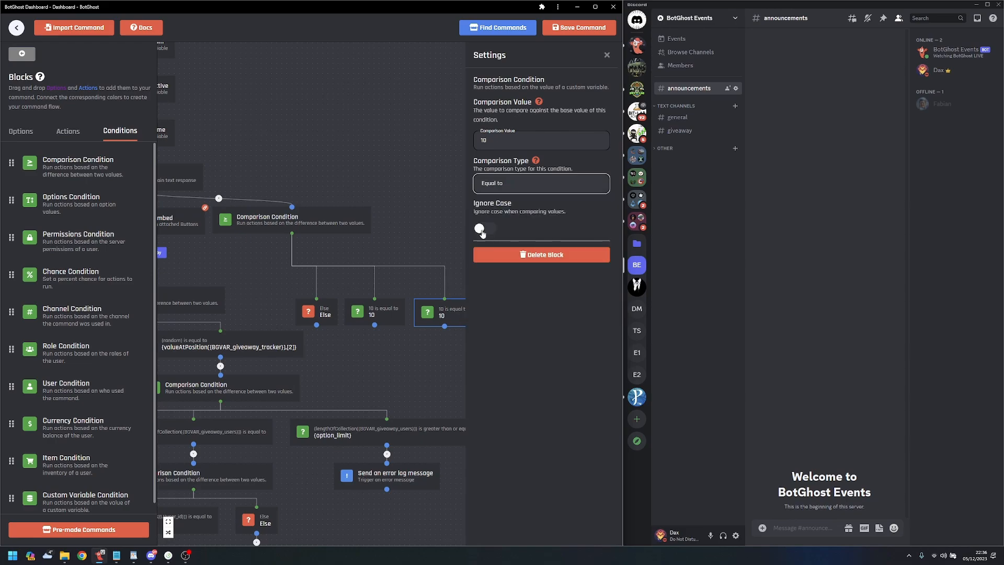
left_click(340, 252)
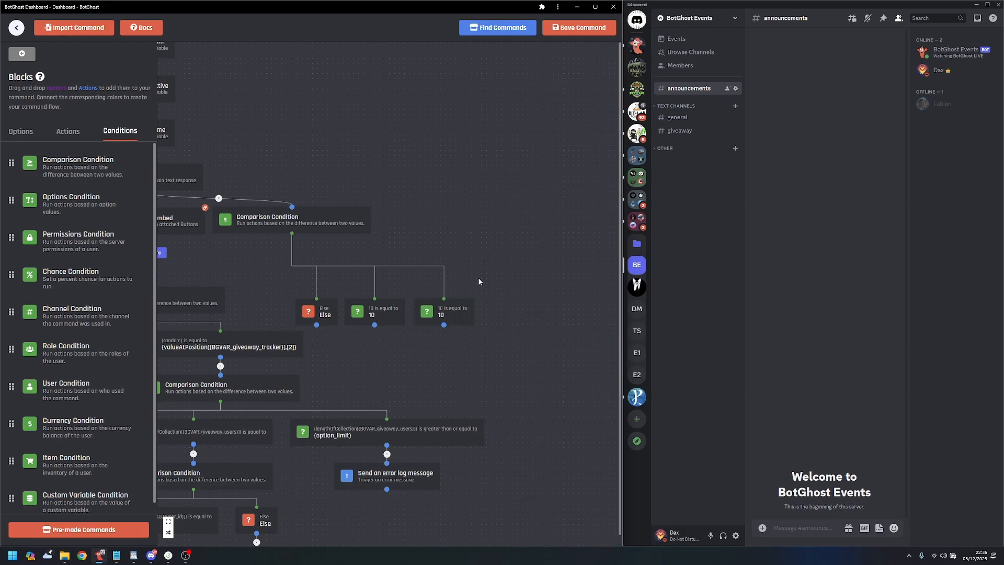
- Connect Main Giveaway Embed to the first equal-to-10 branch and auto-arrange the blocks
left_click_drag(407, 197, 485, 184)
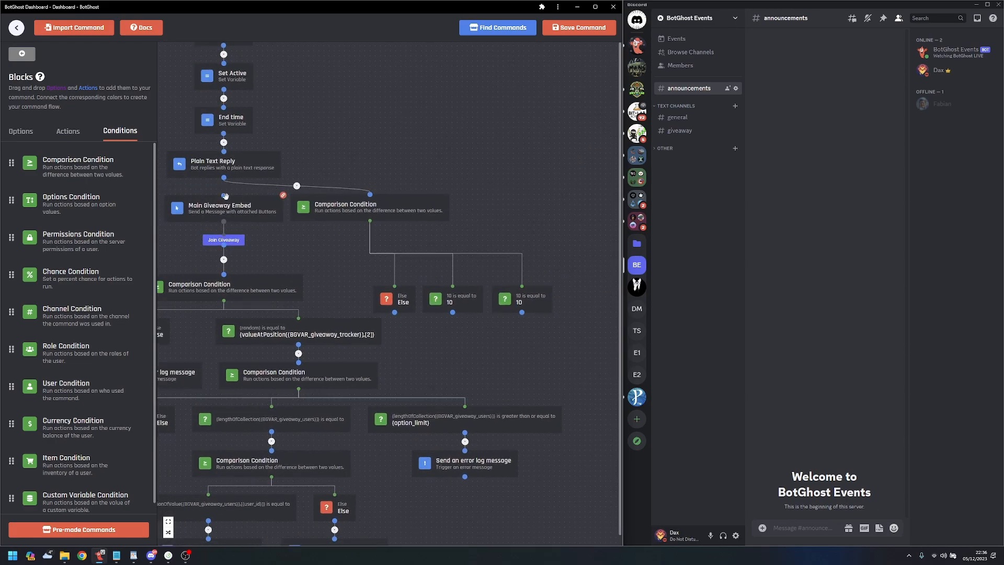
left_click_drag(224, 195, 450, 293)
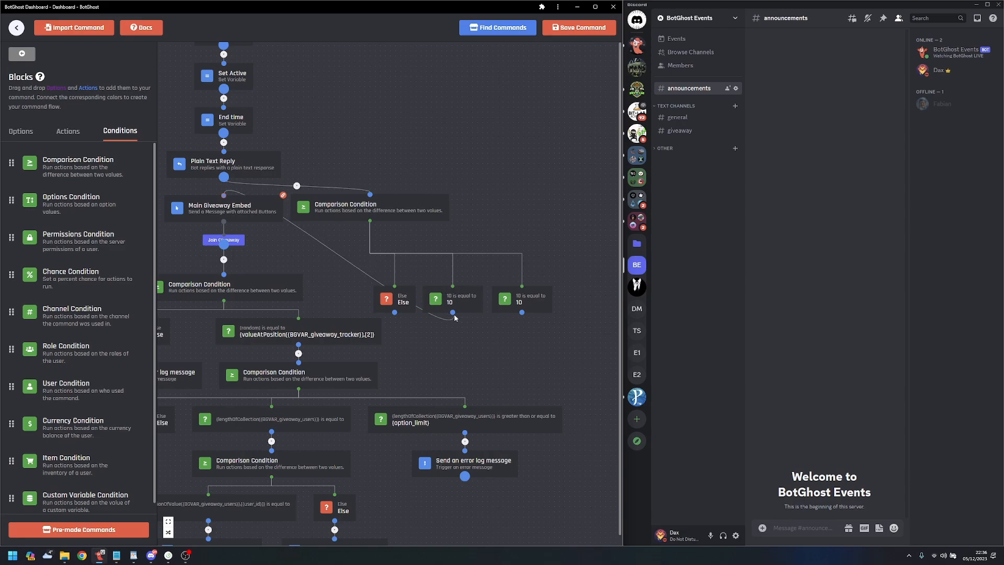
left_click(399, 206)
left_click(495, 302)
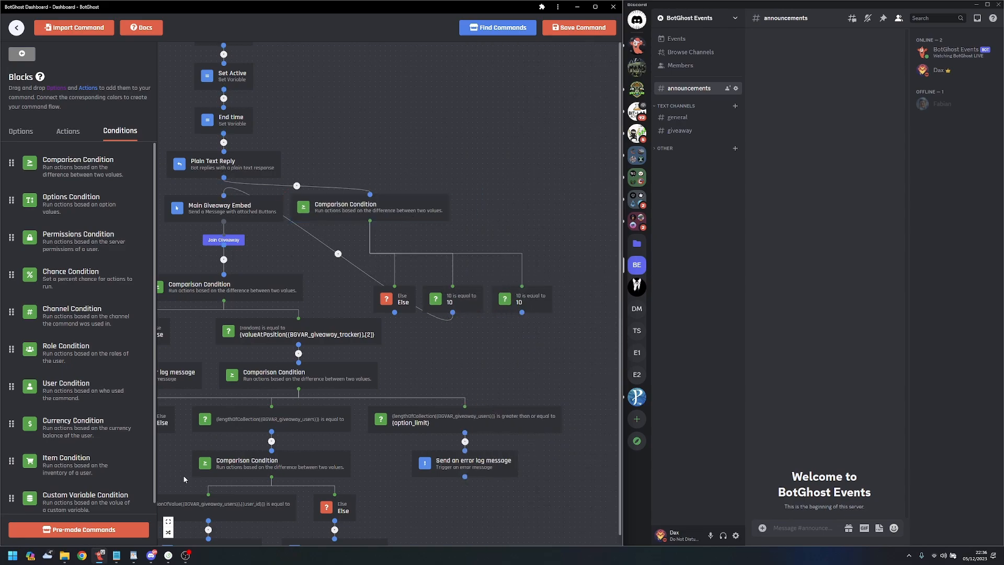
left_click(168, 531)
left_click_drag(391, 246, 502, 233)
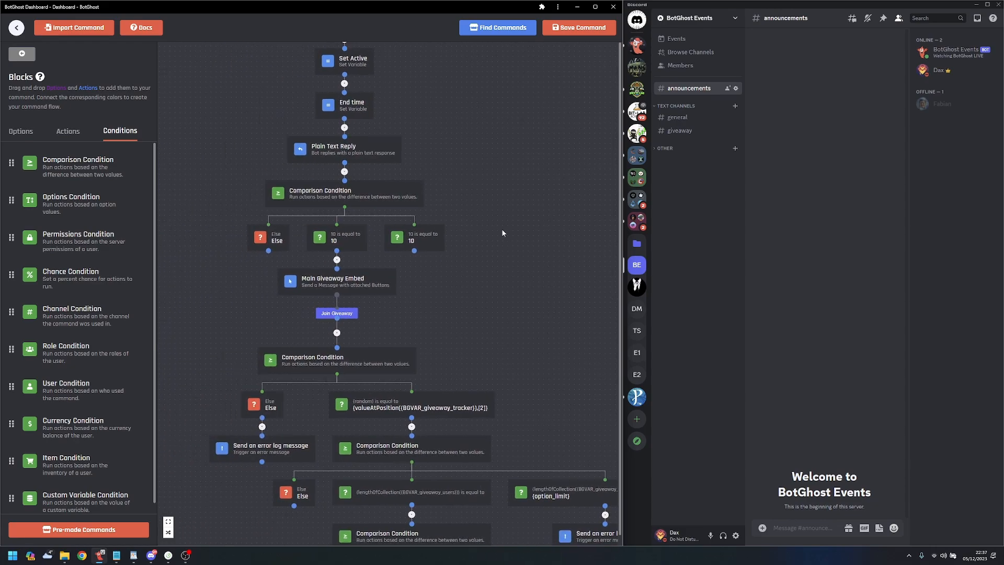
- Add a "Wait before running another action" block in the free space beside Main Giveaway Embed
left_click_drag(468, 265, 469, 225)
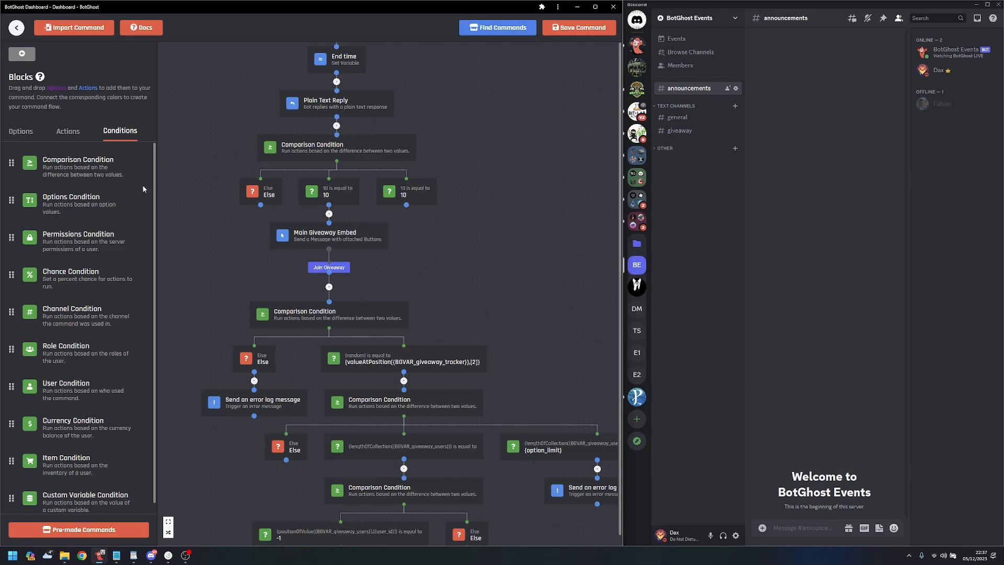
left_click(68, 131)
scroll(116, 389, "down", 10)
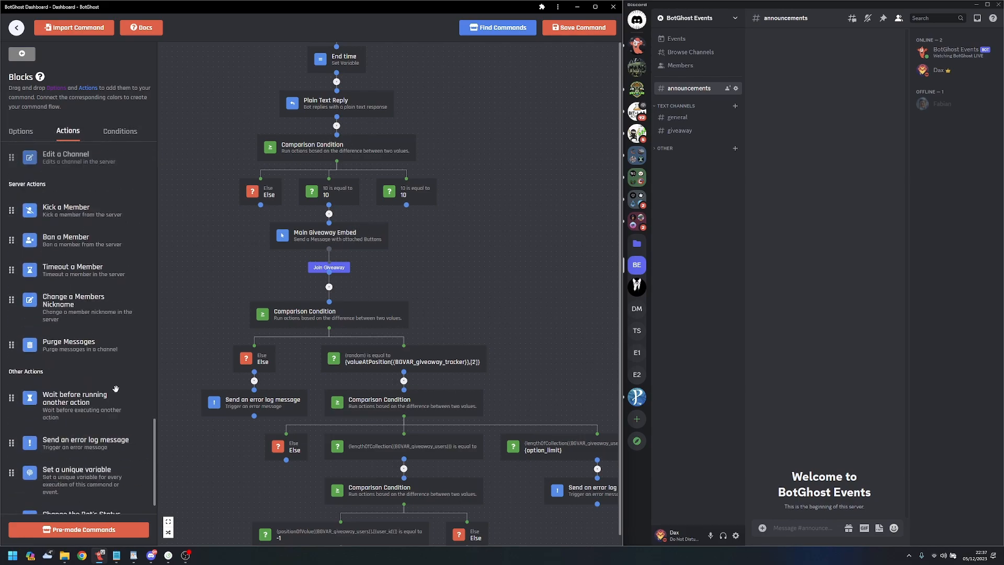
scroll(116, 389, "down", 1)
left_click_drag(75, 369, 447, 234)
left_click(456, 185)
left_click_drag(486, 188, 424, 199)
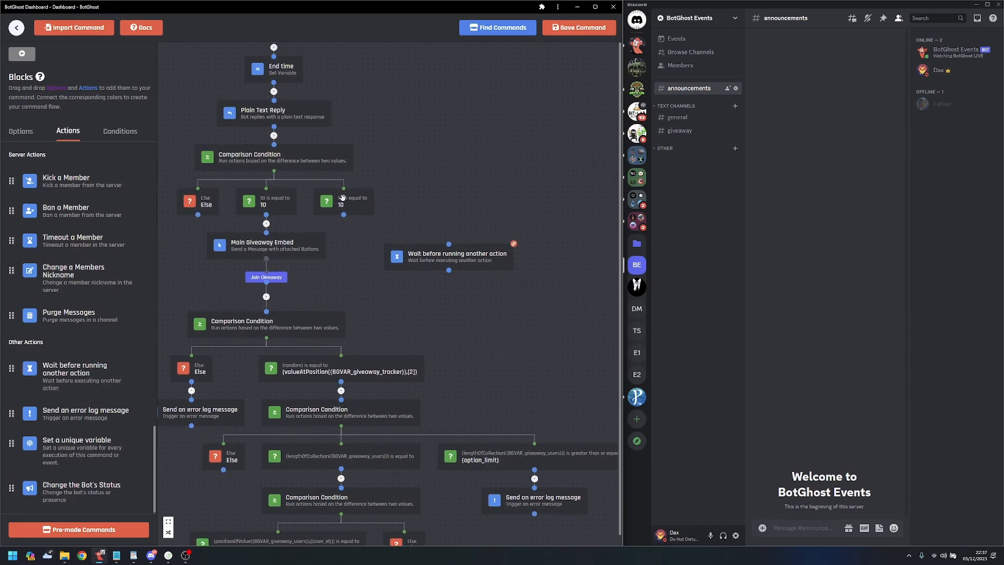
- Place the wait block below the second equal-to-10 branch, connect it to that branch, and set its wait time to 2 seconds
left_click(342, 198)
left_click(409, 219)
left_click_drag(432, 252, 385, 242)
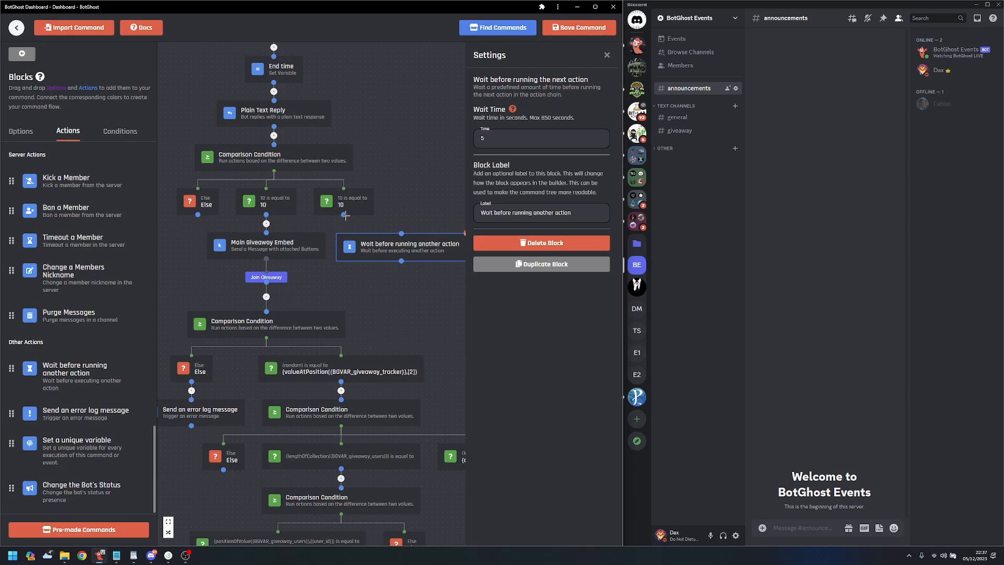
left_click_drag(345, 216, 401, 233)
left_click(507, 140)
key("BackSpace")
type("2")
left_click(441, 194)
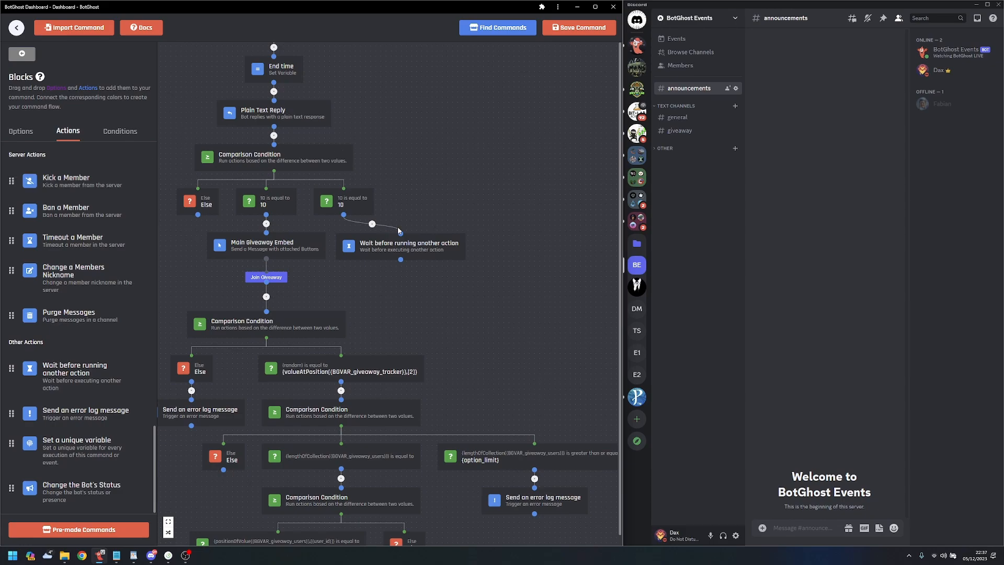
- Check the settings of the wait block and of Main Giveaway Embed
left_click_drag(408, 244, 405, 244)
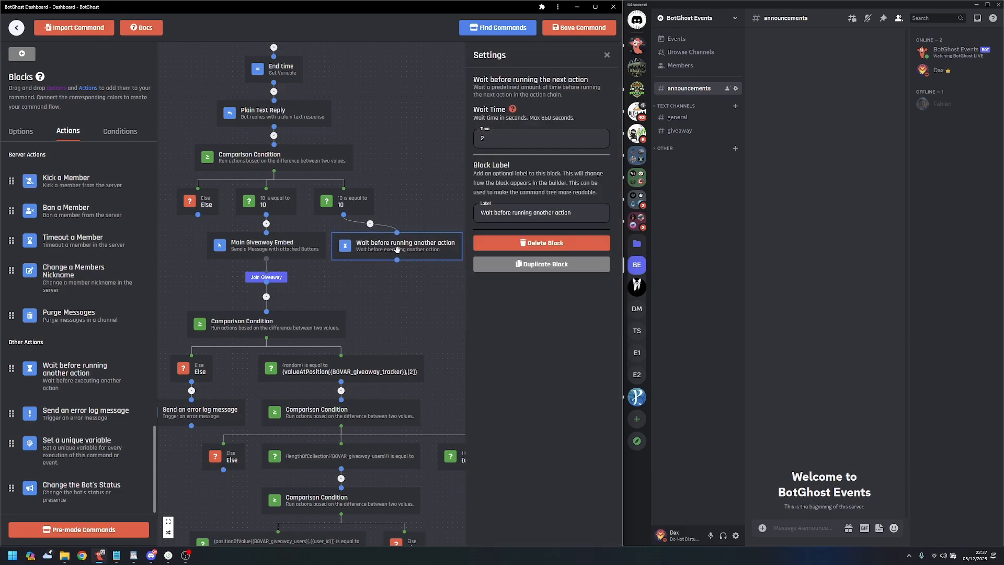
left_click(292, 247)
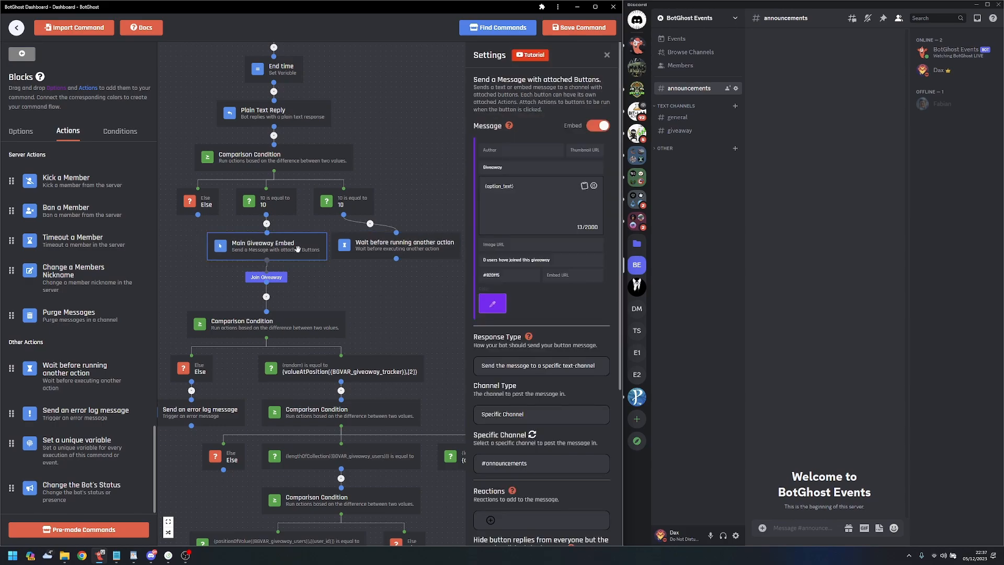
left_click(410, 219)
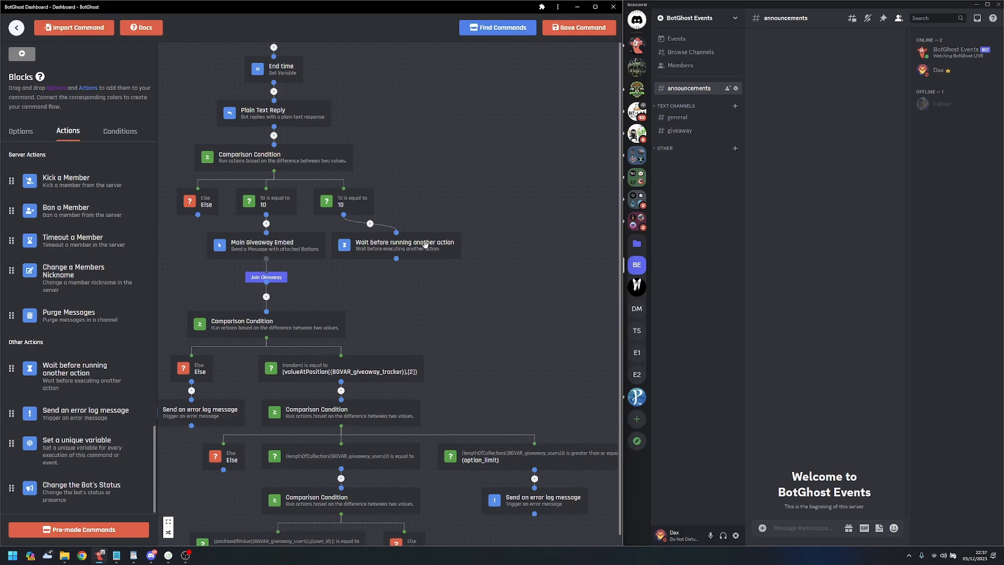
- Add a Send an API Request block below the wait block and connect the wait block to it
scroll(105, 332, "up", 5)
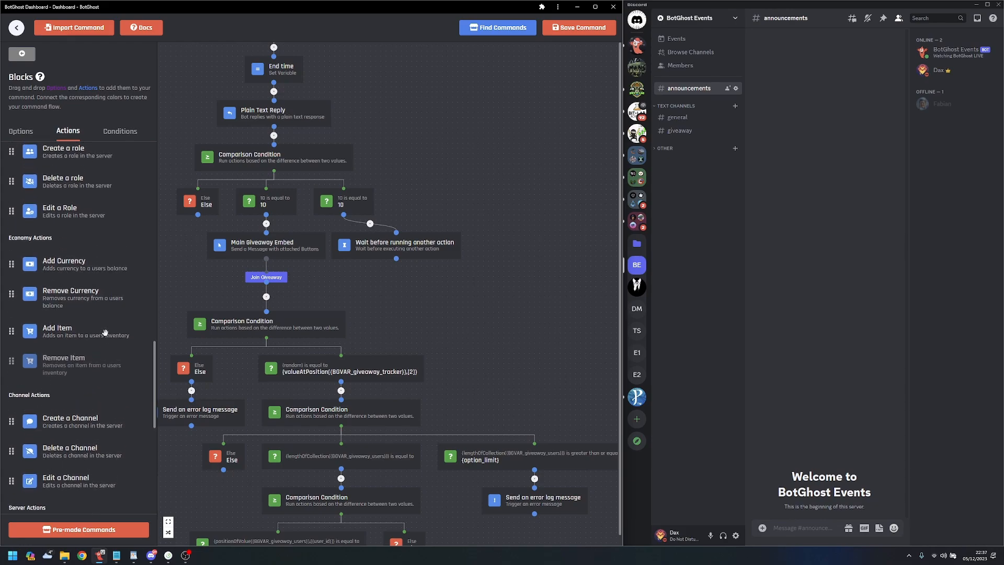
scroll(103, 340, "down", 3)
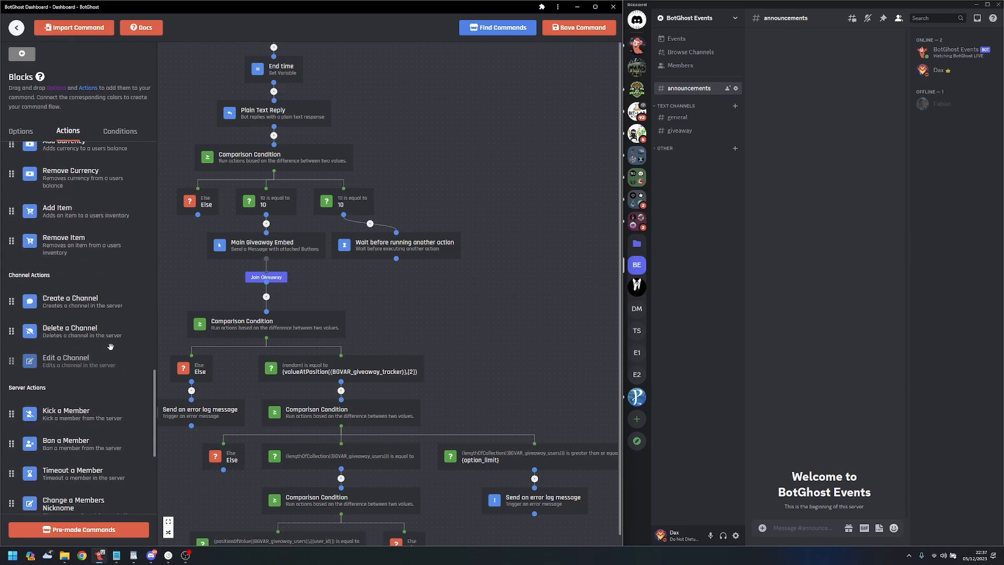
scroll(99, 343, "up", 10)
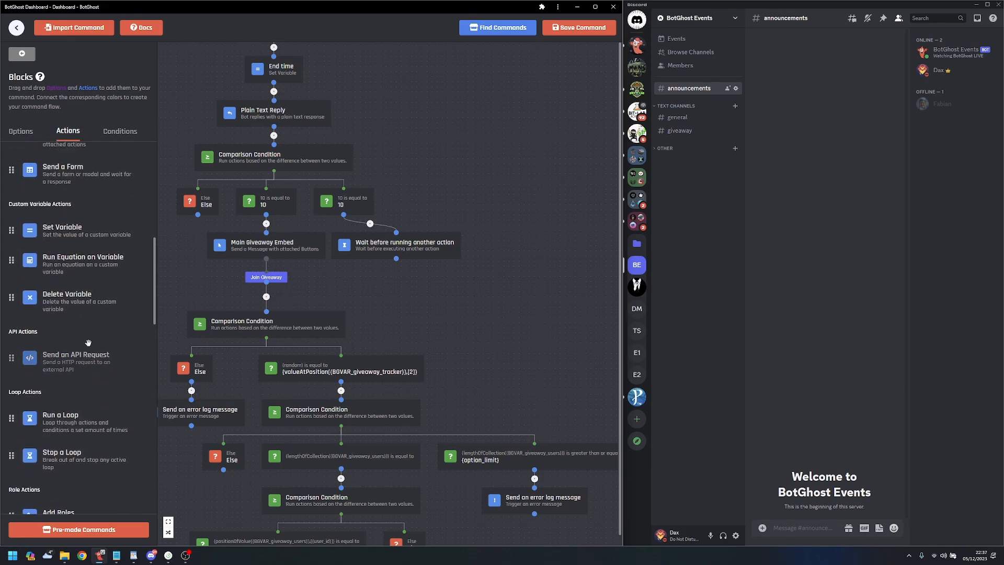
left_click_drag(95, 354, 460, 312)
left_click_drag(435, 270, 361, 252)
left_click_drag(389, 285, 337, 261)
- Name the API request get-msg and open its Request Builder
left_click(540, 149)
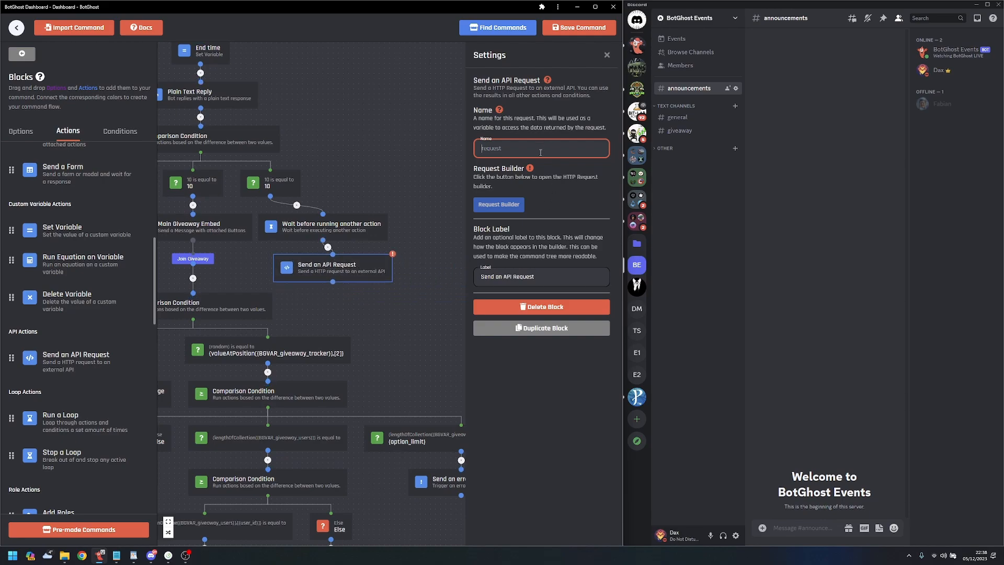
type("get-msg")
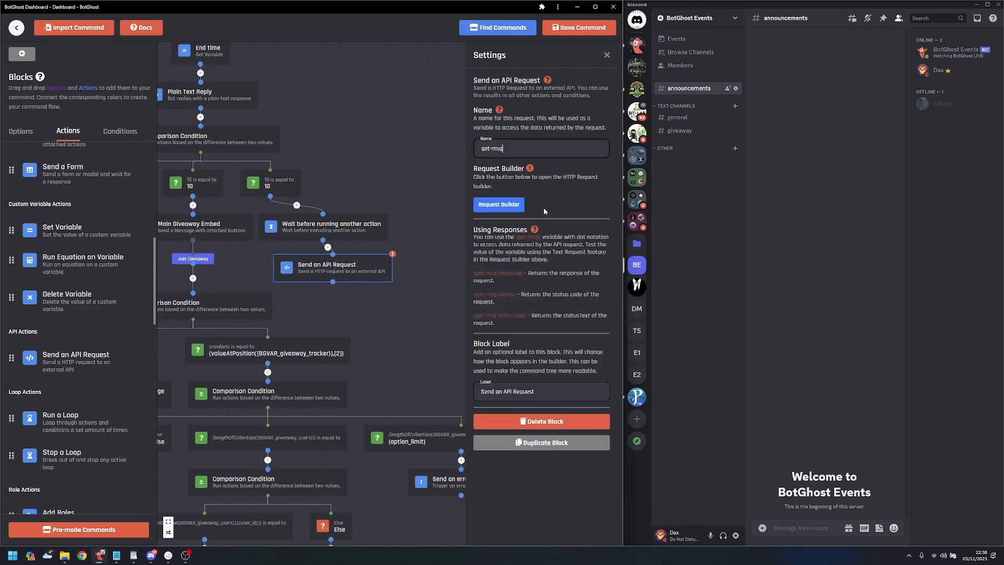
left_click(498, 205)
left_click(296, 268)
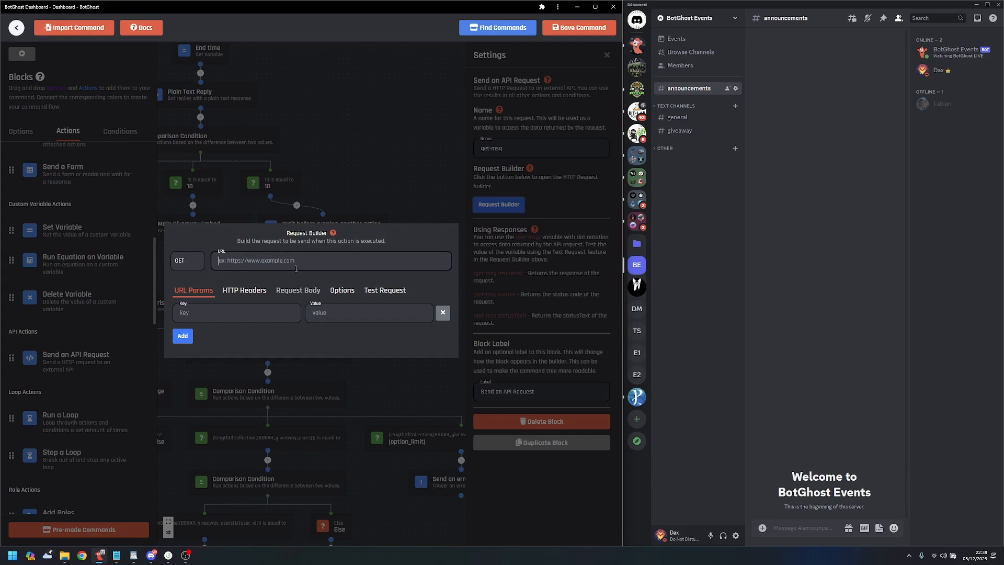
type("https://discord.com/api/v10/channels/")
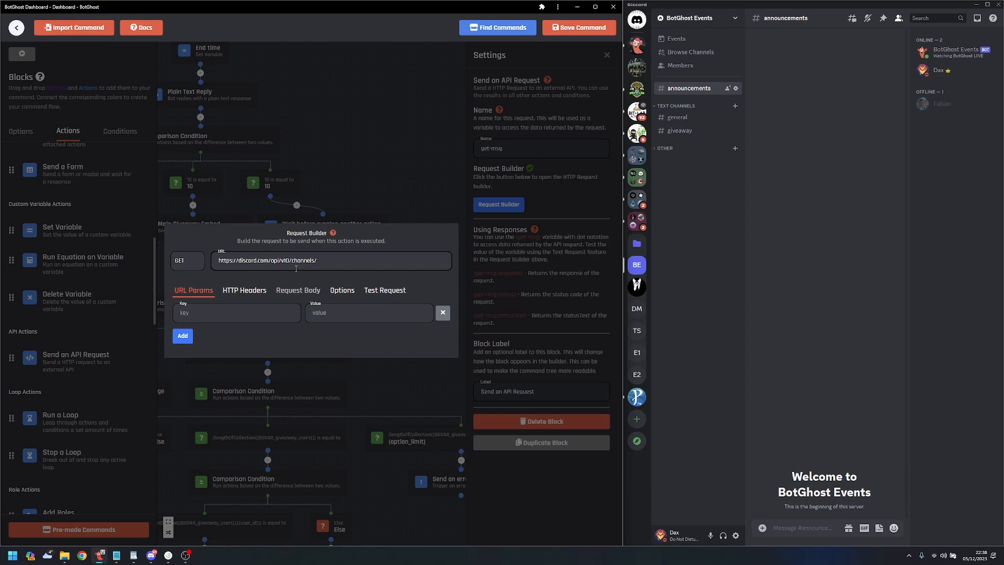
type("/")
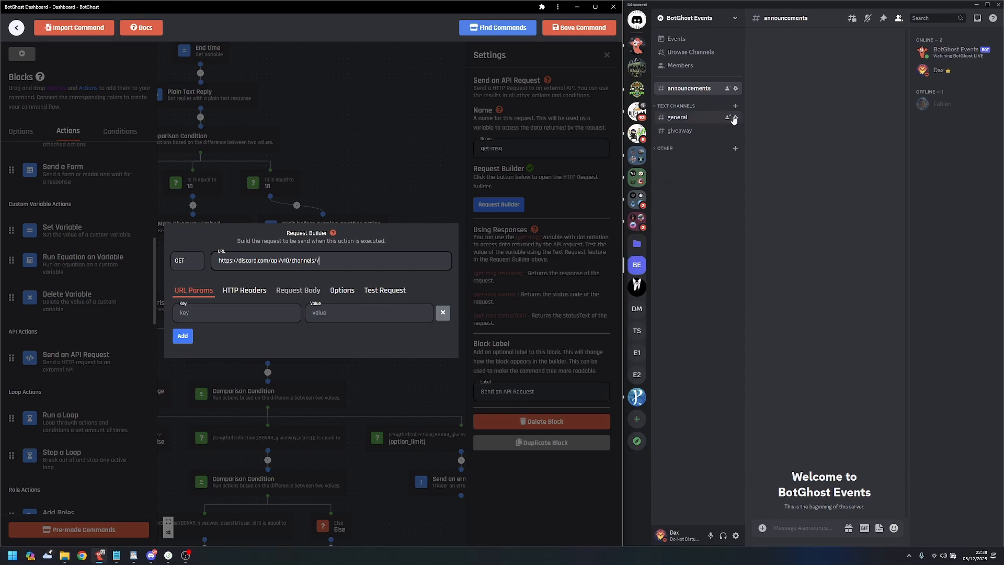
right_click(700, 88)
left_click(737, 242)
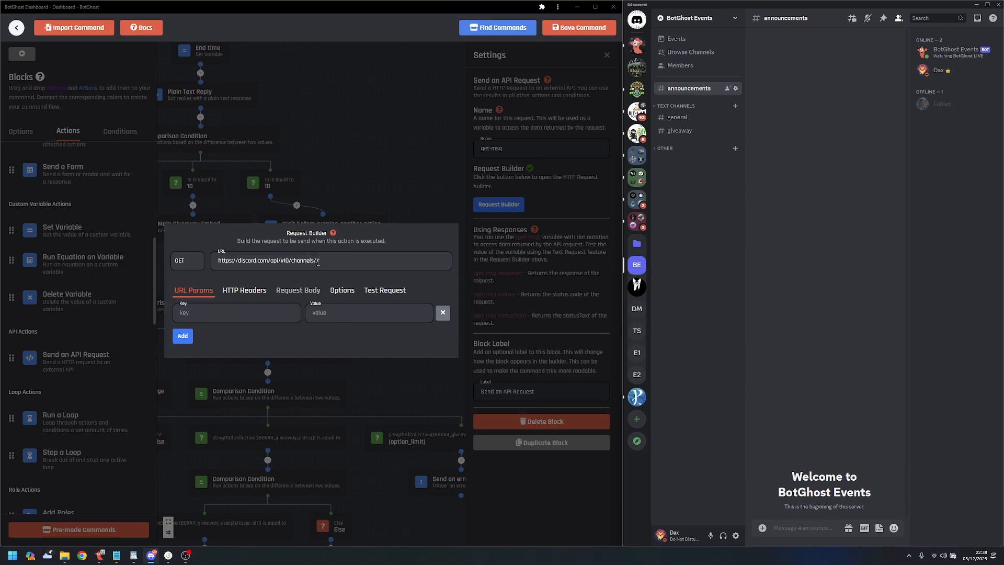
left_click(318, 260)
key("ctrl+v")
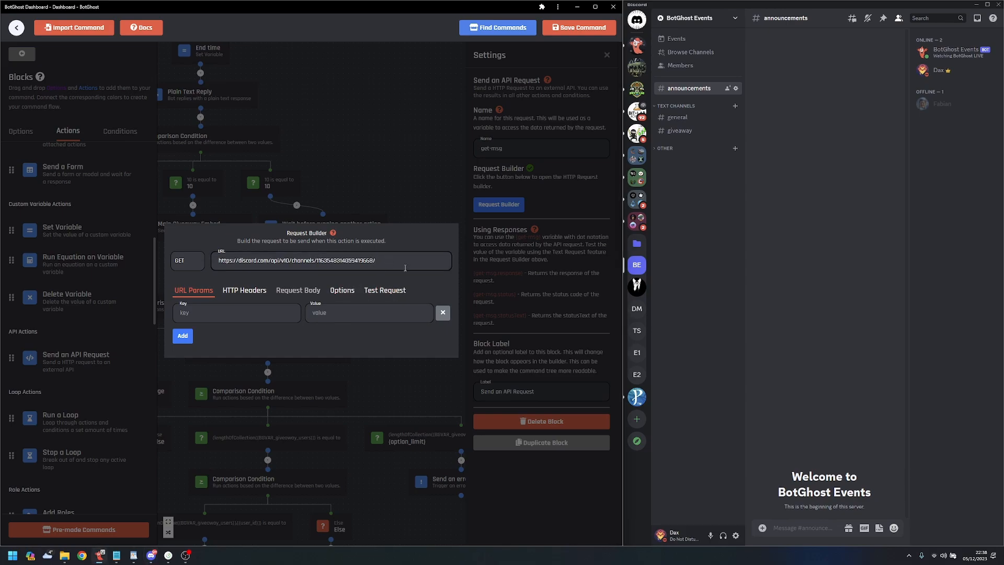
left_click(378, 268)
type("messages")
- Add an HTTP header with key Authorization and a value of Bot followed by the bot's token variable
left_click(241, 292)
left_click(243, 315)
type("Authorization")
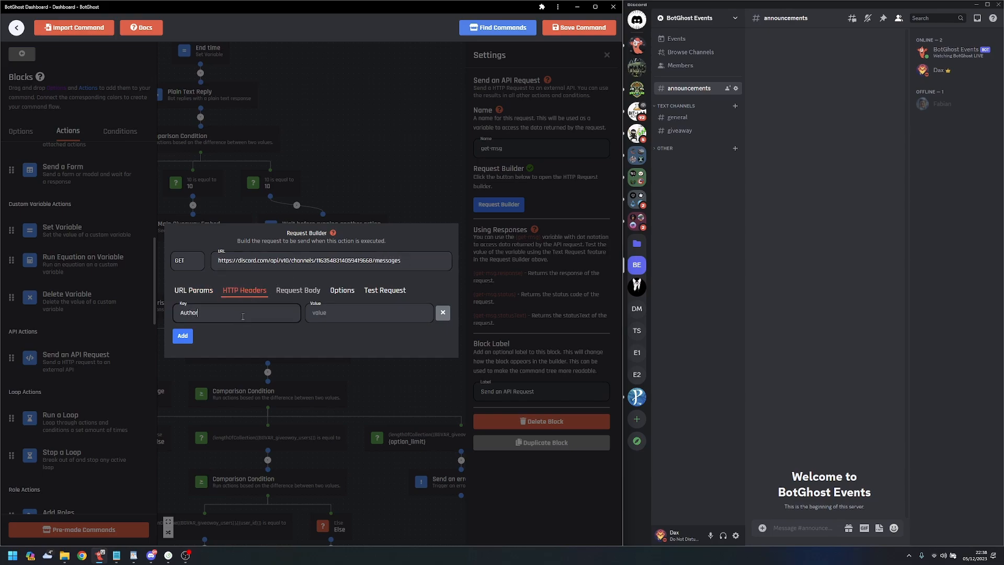
key("Tab")
type("Bot")
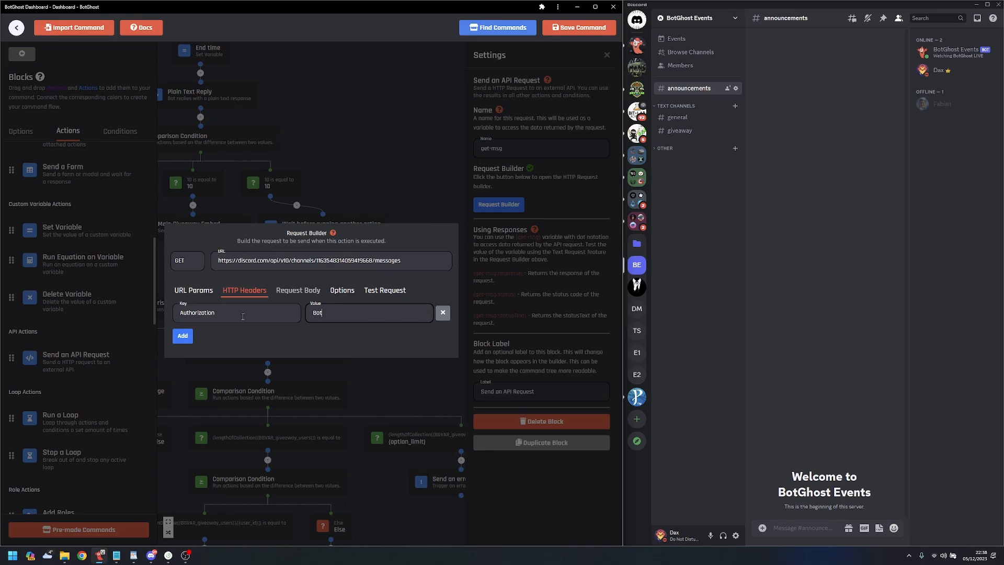
type(" {TOKEN_SECRET")
- Post "dsadsa" in the announcements channel and test the API request, expanding the first message in the response
left_click(385, 290)
left_click(693, 99)
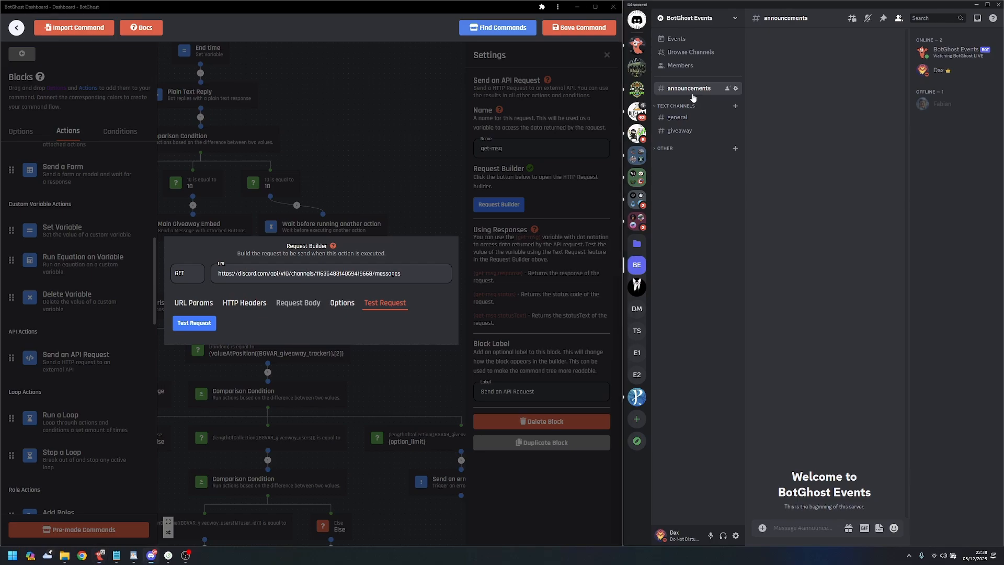
type("dsadsa")
key("Return")
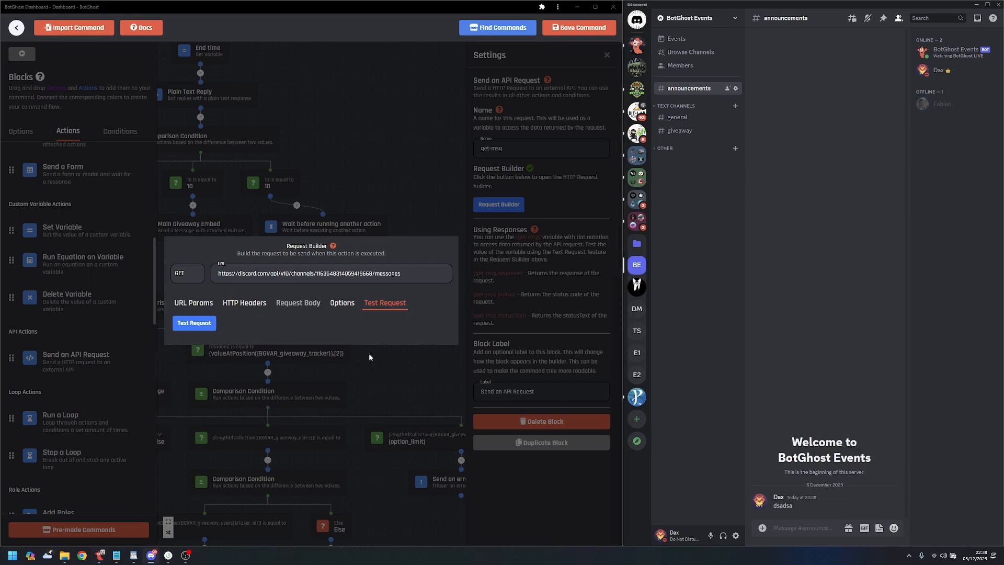
left_click(196, 324)
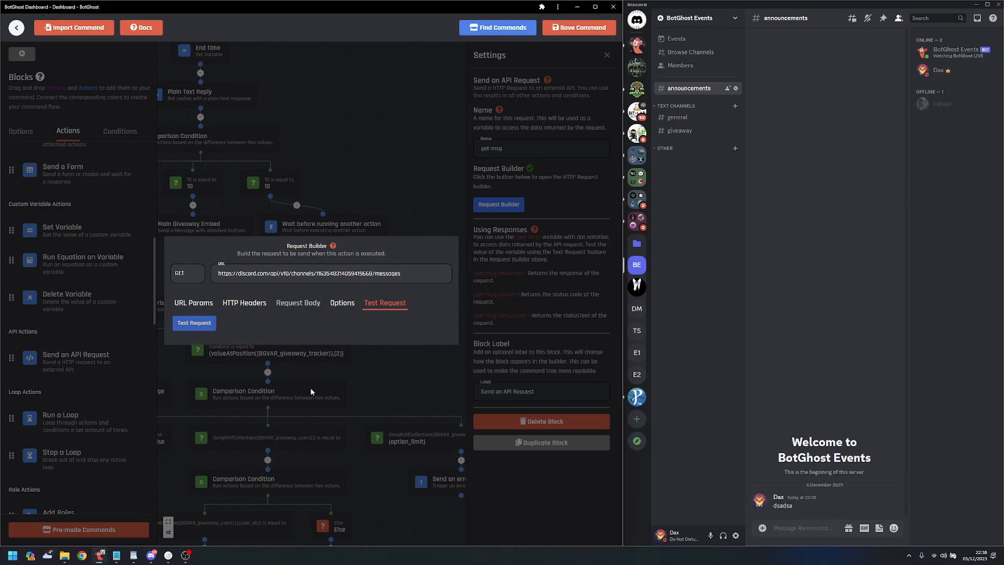
left_click(243, 362)
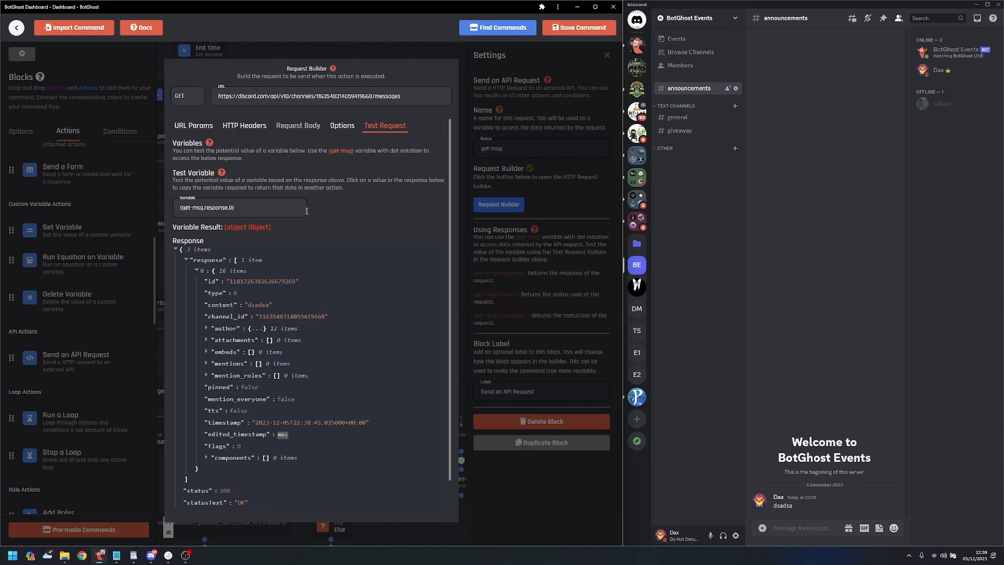
- Add a URL parameter named limit with the value 1 to the request
left_click(195, 125)
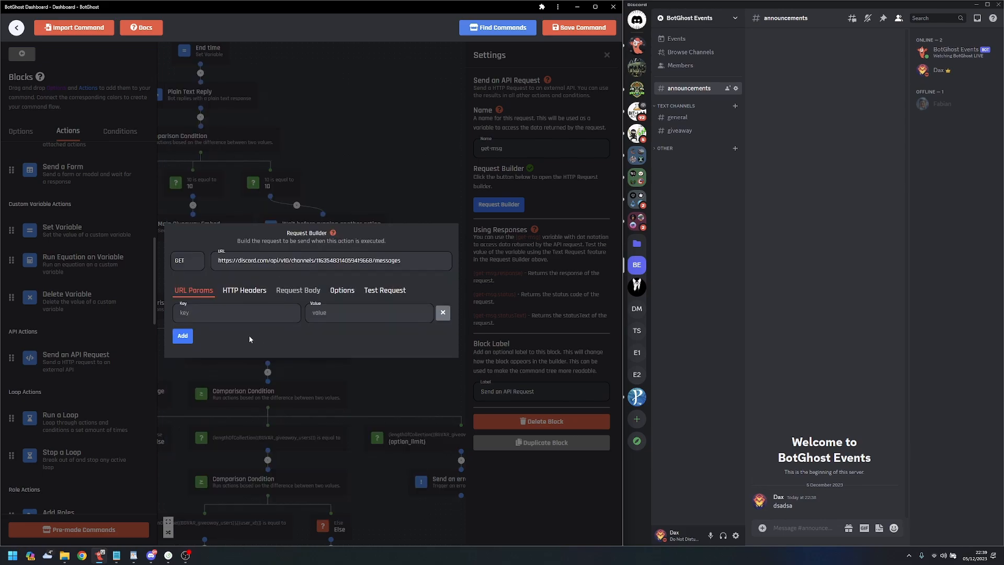
left_click(217, 313)
type("limit")
left_click(340, 316)
type("1")
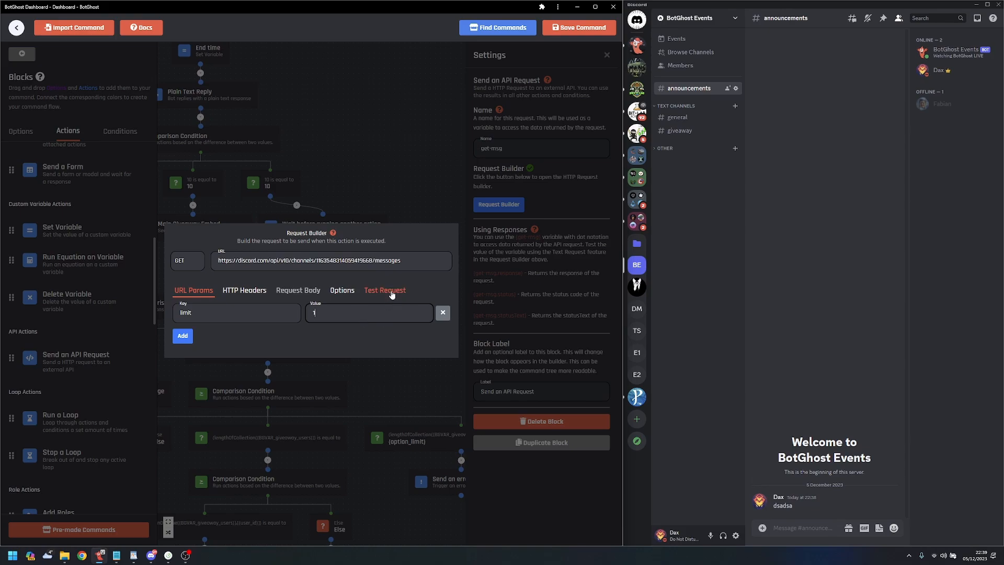
- Post three test messages, "gfsdgdf", "gfdgdf" and "gffdgdf", in the announcements channel
left_click(801, 528)
type("gfsdgdf")
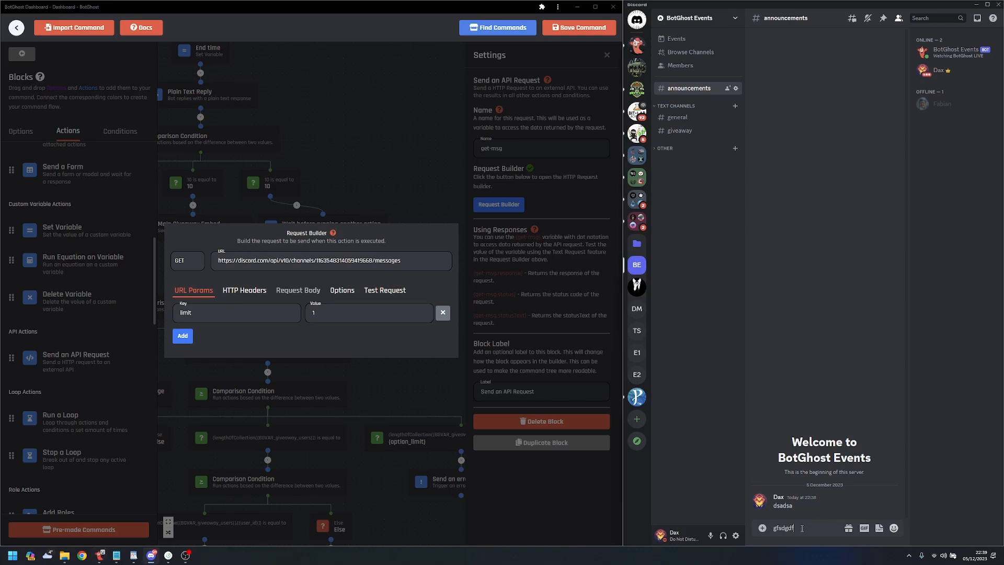
key("Return")
type("gfdgdf")
key("Return")
type("gffdgdf")
key("Return")
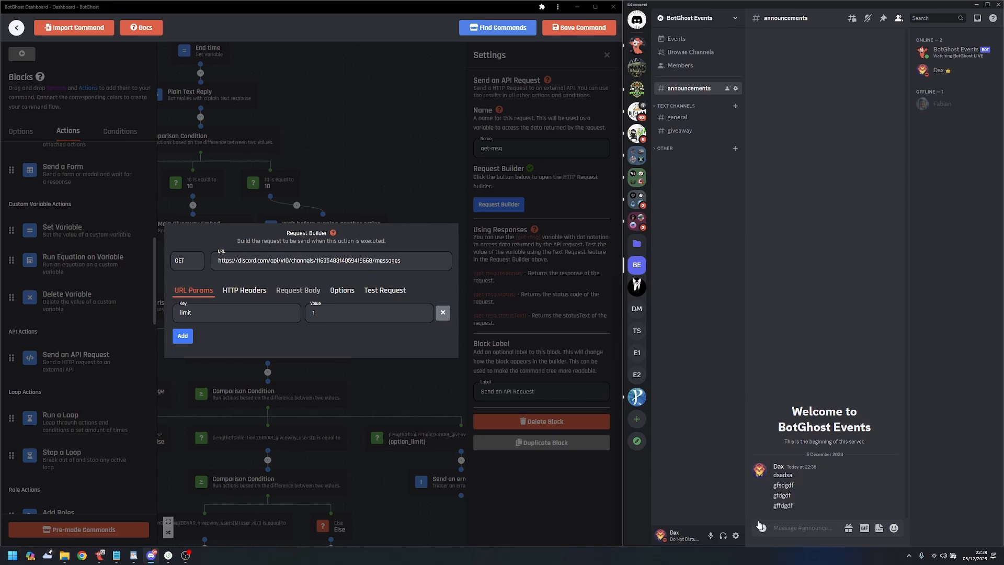
- Rerun the request test and expand the returned message to examine its content
left_click(384, 291)
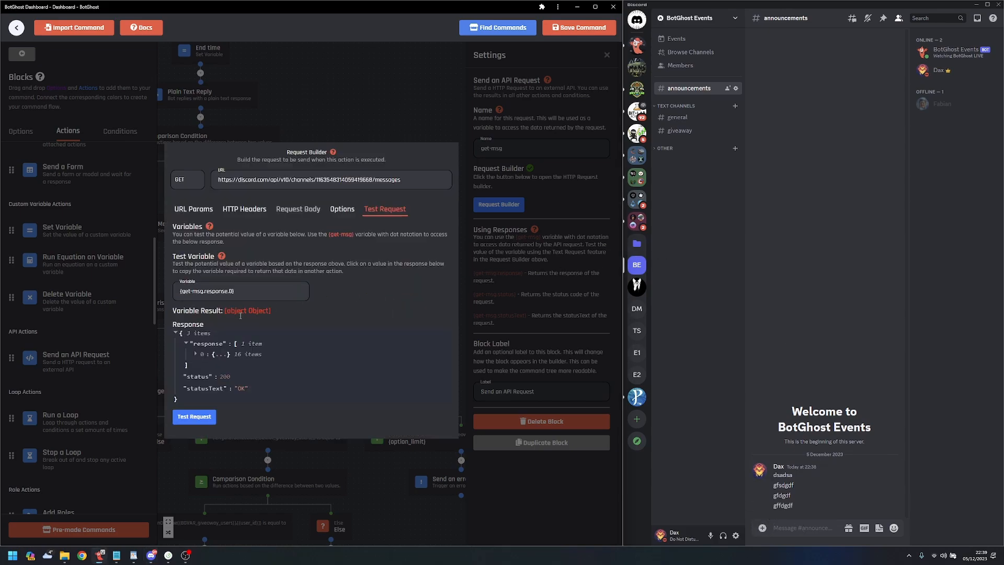
left_click(194, 417)
left_click(194, 349)
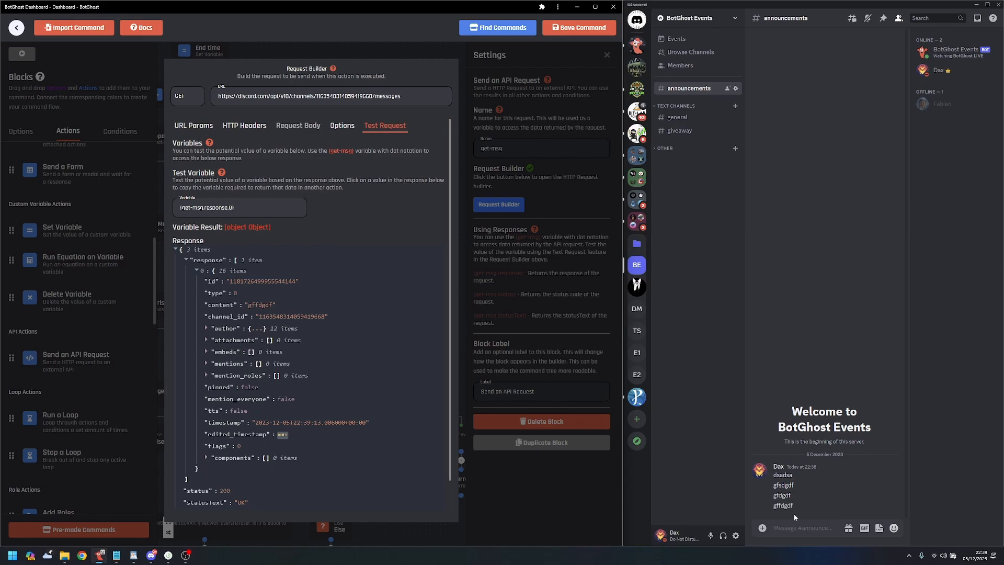
- Post "12345" in the announcements channel and test the request again, expanding the returned message's details
left_click(797, 526)
type("12345")
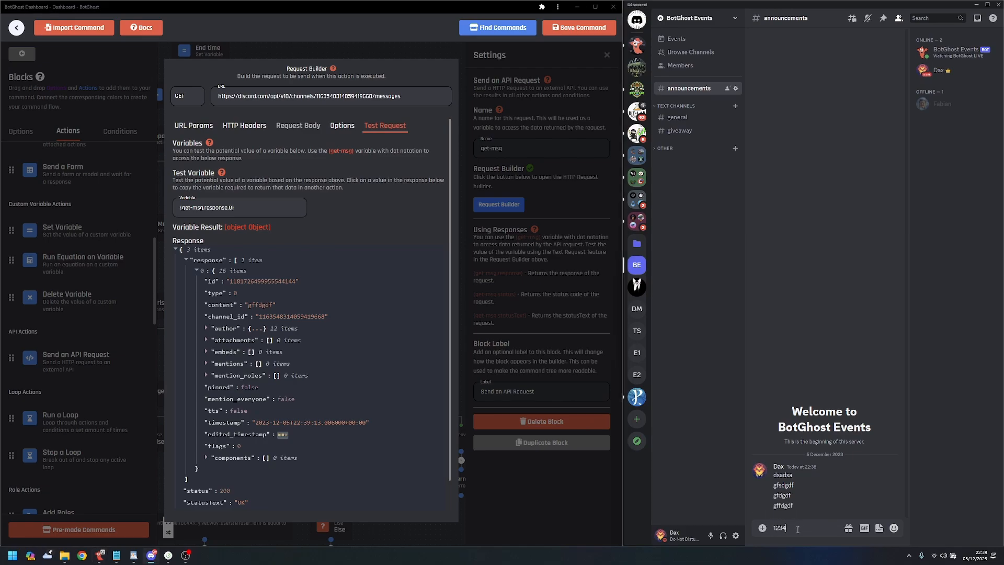
key("Return")
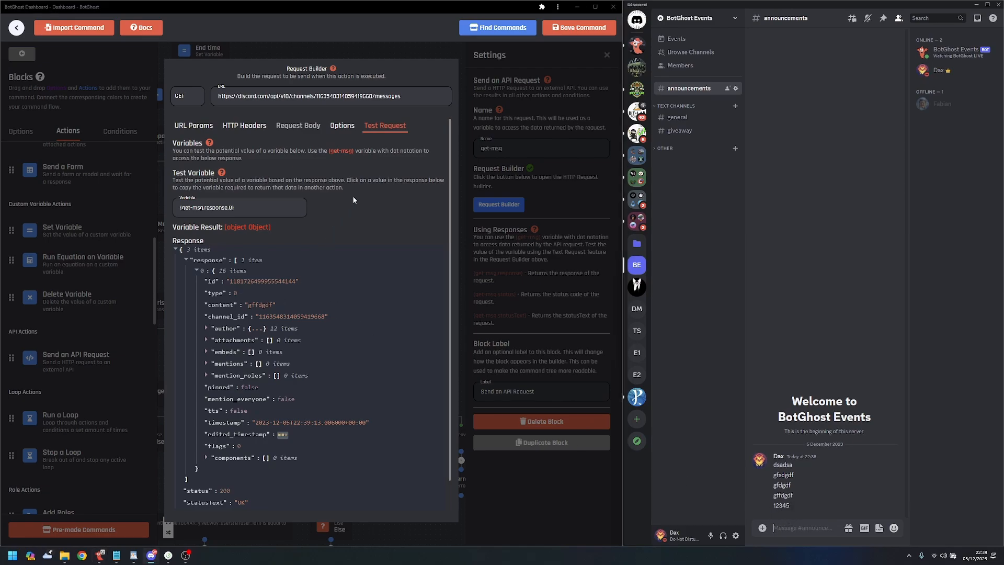
scroll(231, 481, "down", 1)
left_click(197, 498)
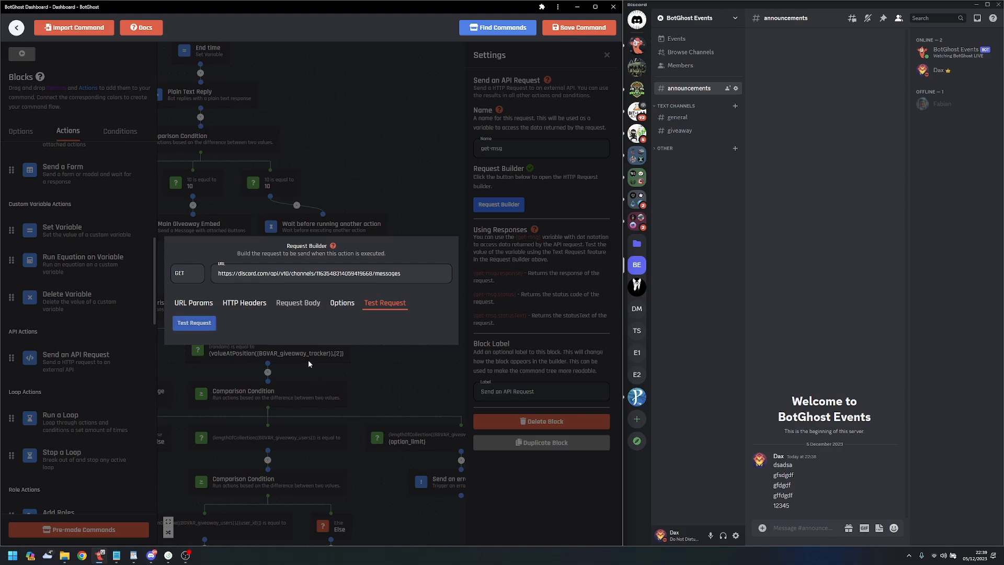
left_click(204, 353)
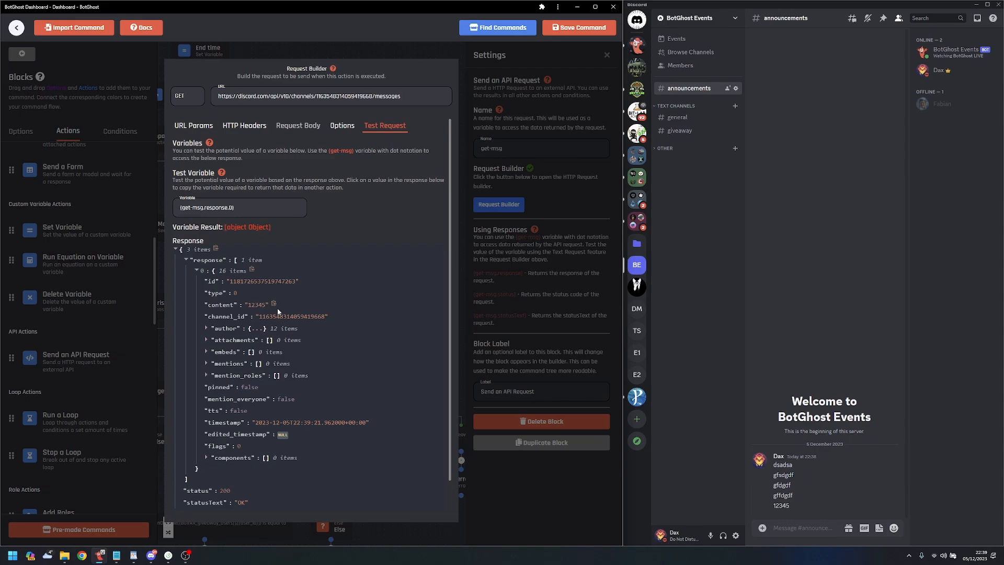
- Take the returned message's id variable {get-msg.response.0.id} from the test response and close the Request Builder
left_click(241, 282)
left_click(239, 208)
left_click_drag(187, 207, 181, 207)
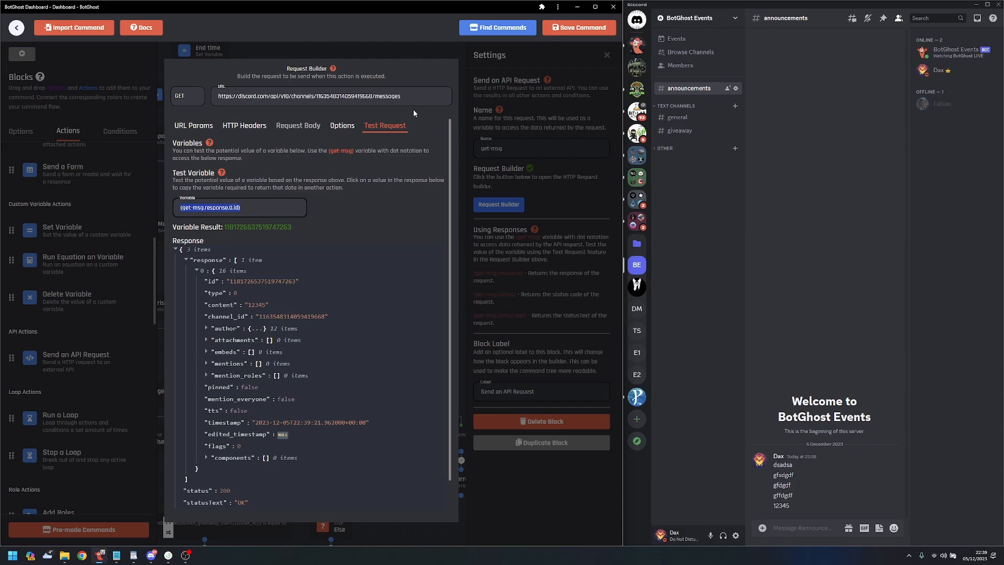
left_click(423, 53)
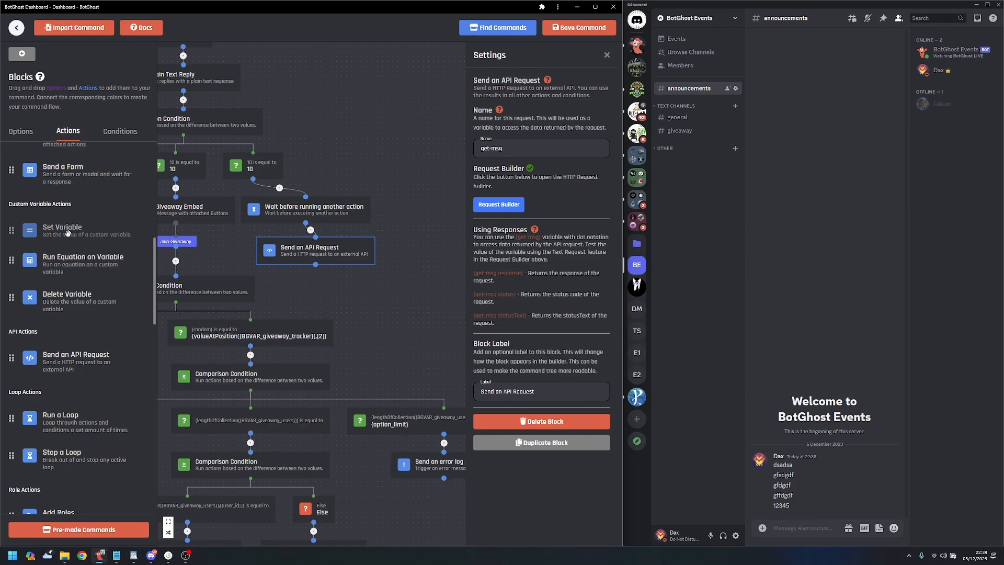
- Add a Set Variable block after the API request, targeting the giveaway_tracker collection with the Set value at position operation
left_click_drag(67, 232, 316, 294)
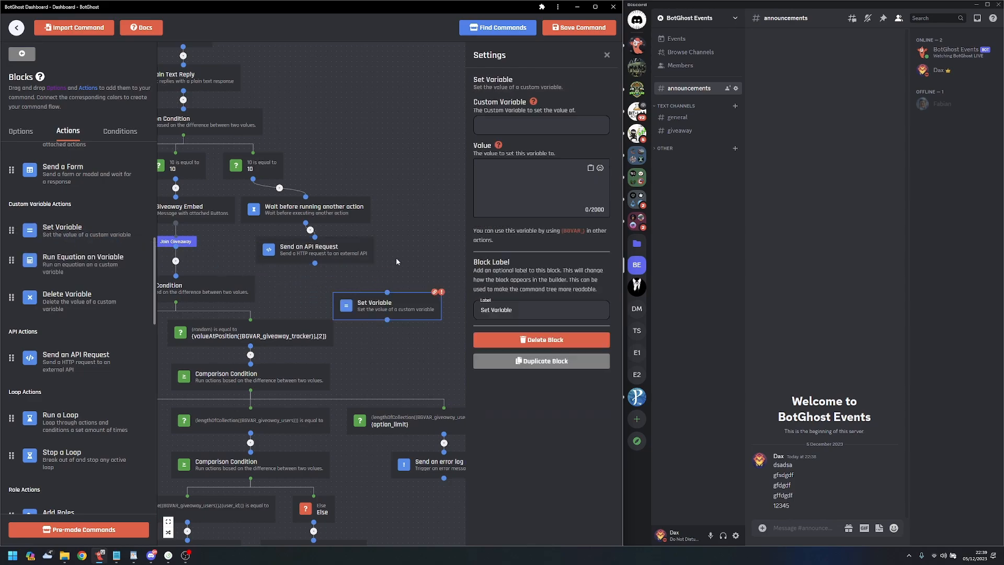
left_click_drag(281, 256, 352, 284)
left_click(541, 125)
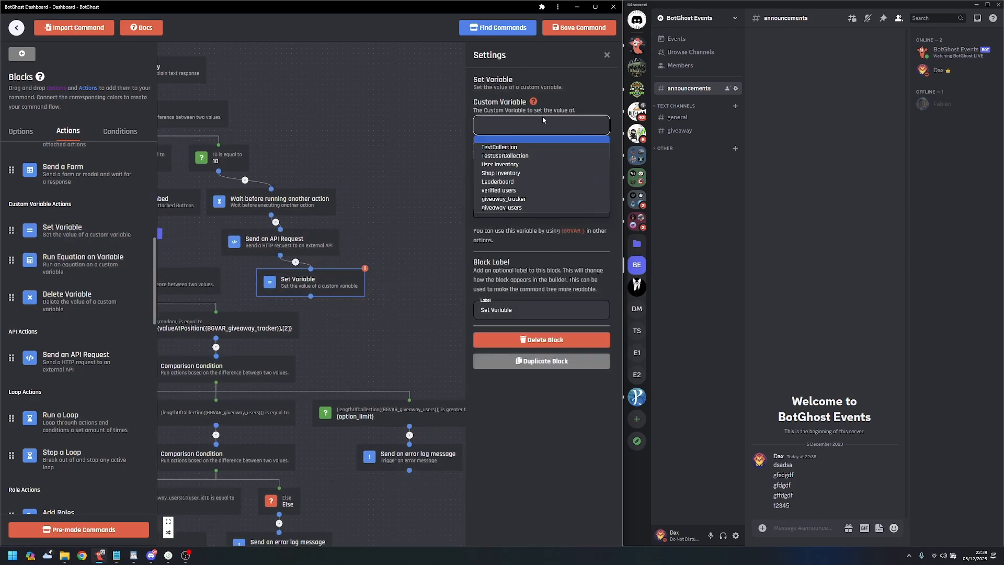
left_click(522, 198)
left_click(523, 168)
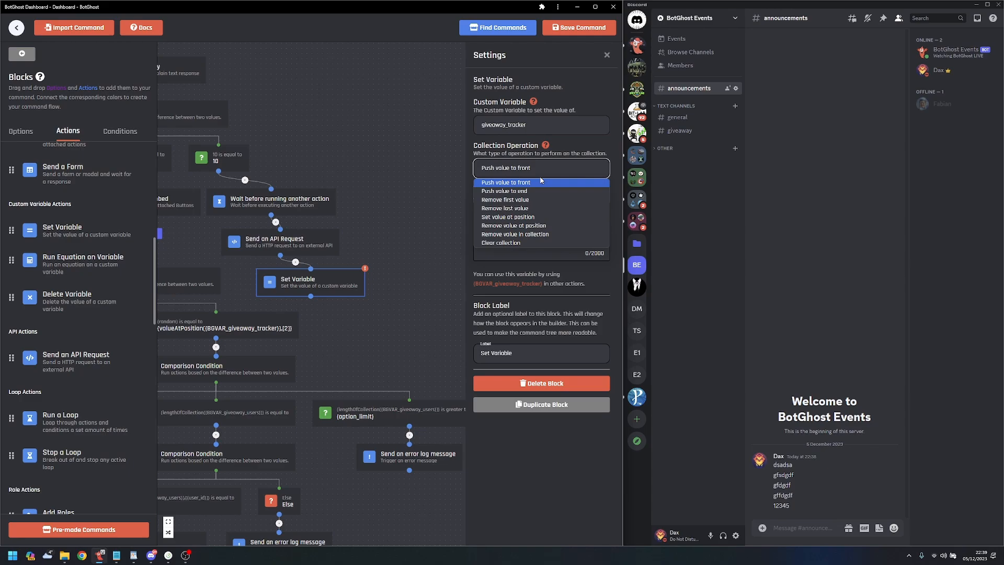
left_click(524, 220)
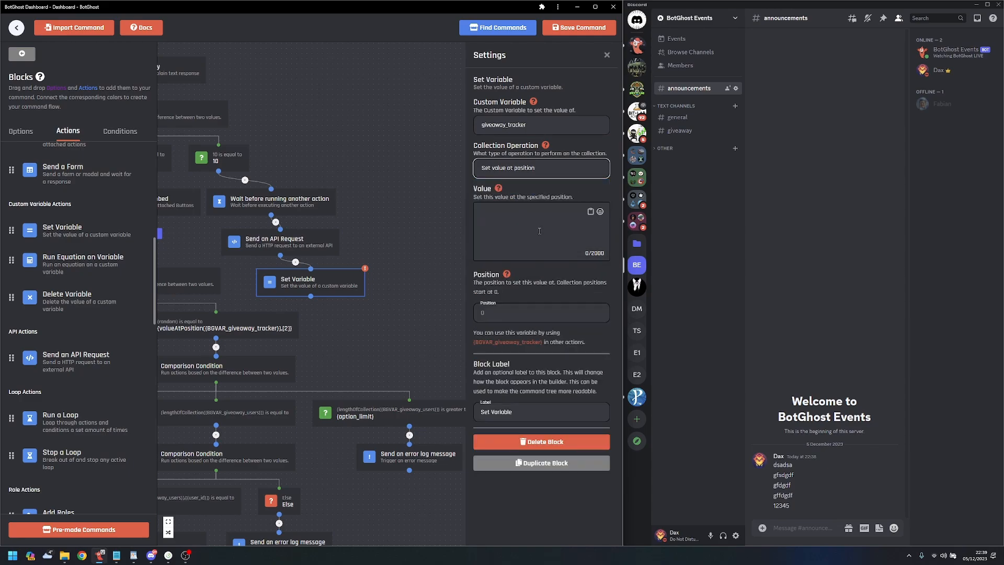
- Set the variable block's position to 3 and its value to {get-msg.response.0.id}, and save the command
left_click(509, 312)
type("3")
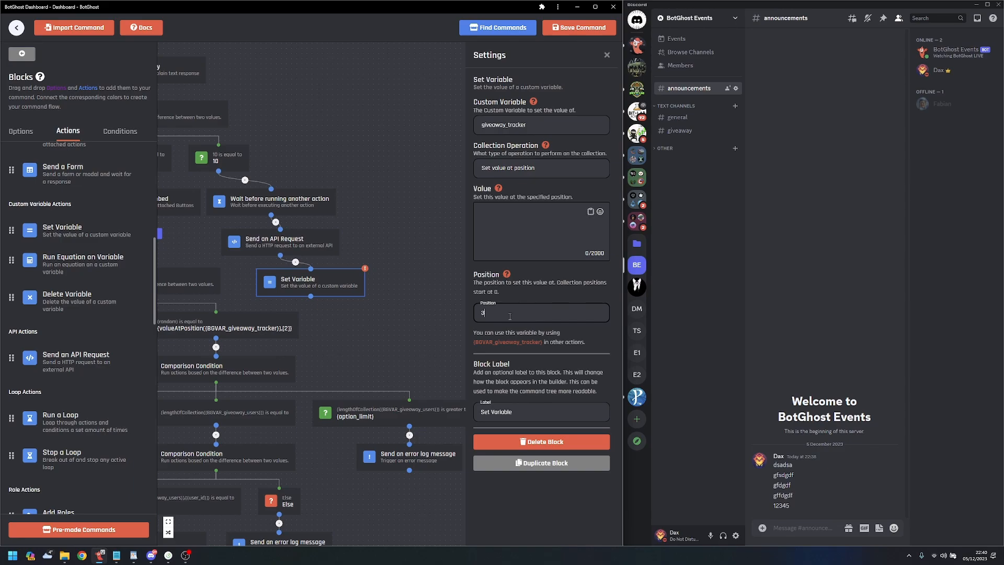
left_click(528, 236)
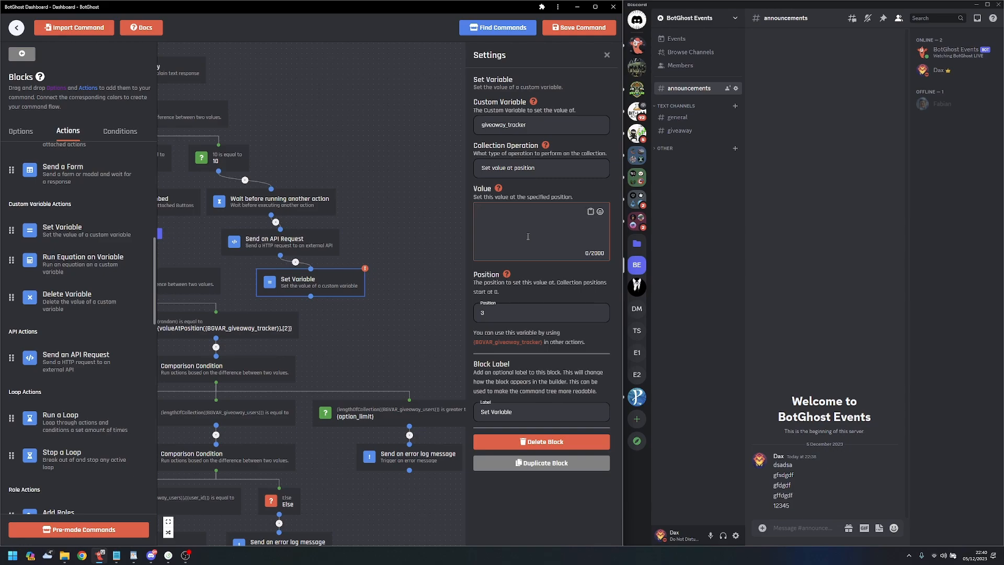
type("{get-msg.response.0.id}")
left_click_drag(361, 236, 450, 263)
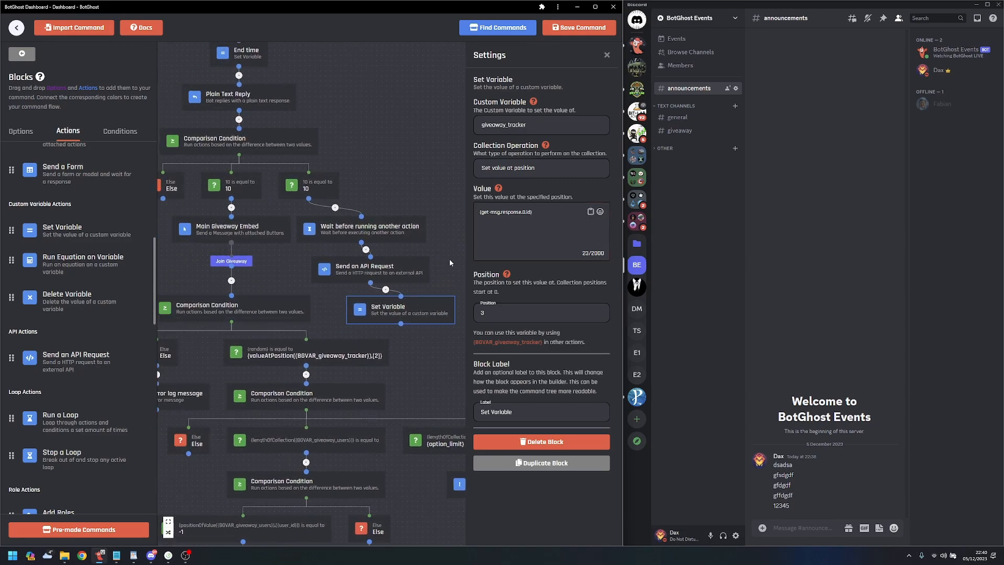
left_click(423, 211)
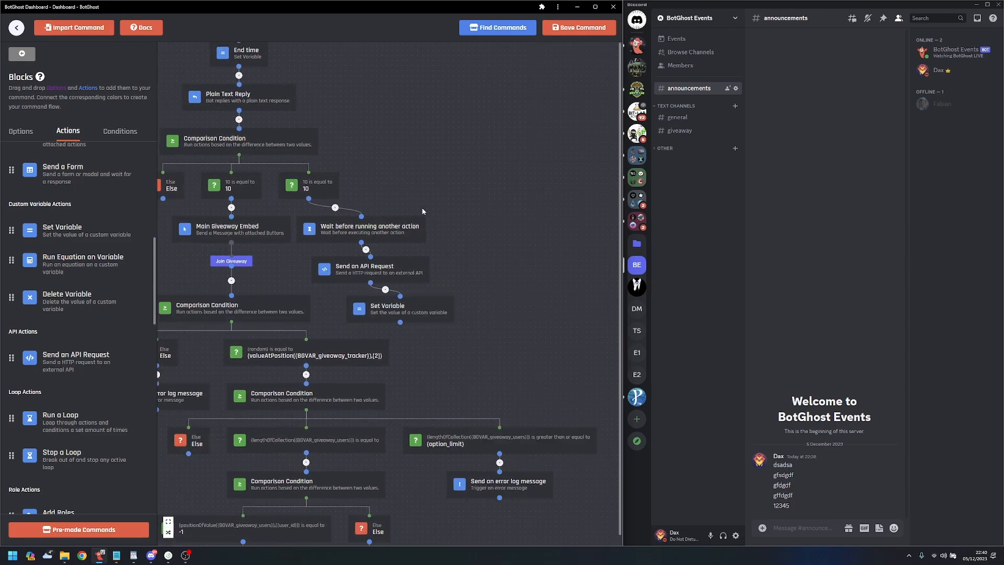
left_click(591, 29)
- Clear the test messages from the announcements channel with /purge and switch to the general channel
left_click(843, 503)
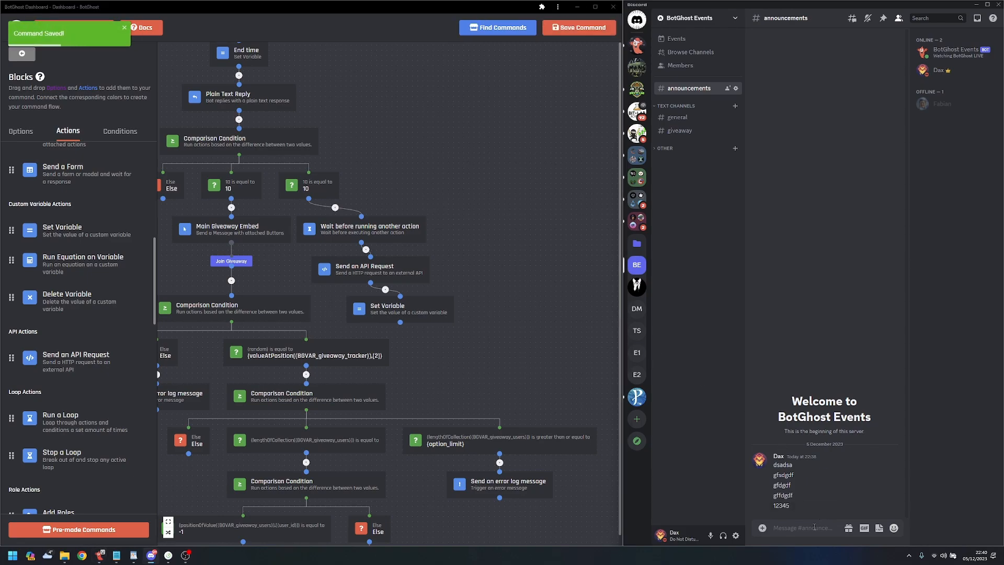
type("/purge")
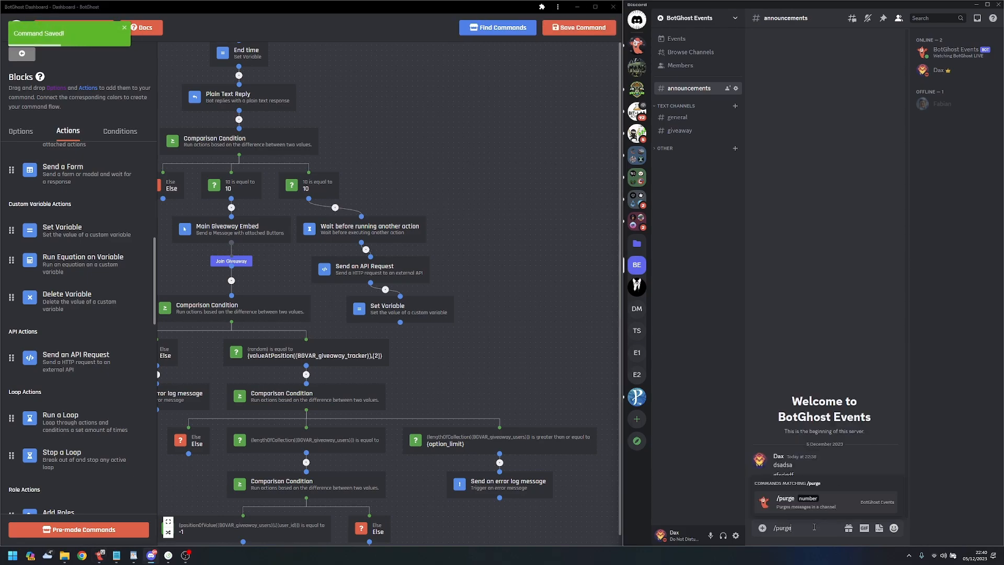
key("Return")
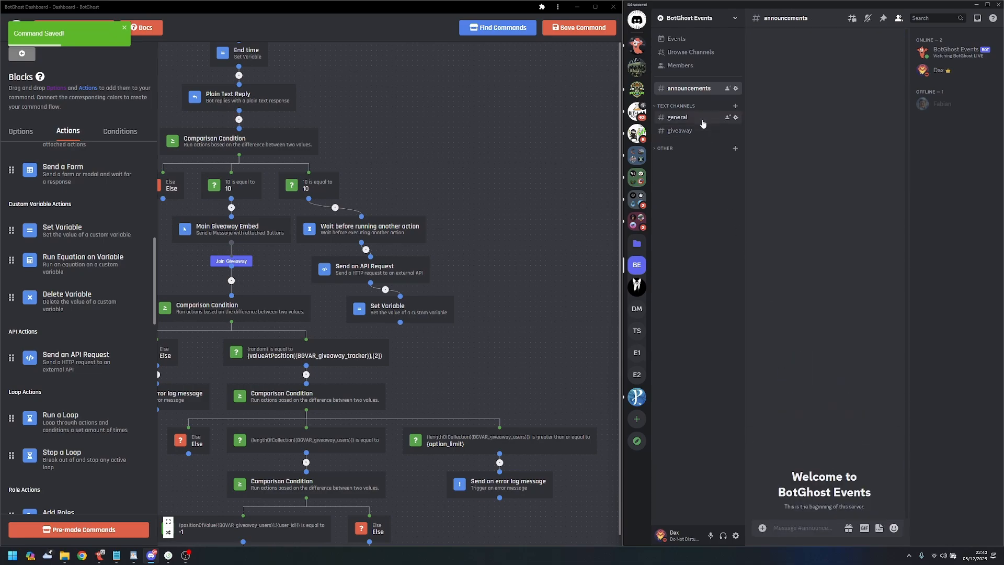
left_click(680, 117)
- Open the /giveaway-cancel command in the builder and check the feature list in Discord's giveaway channel before returning to general
left_click(26, 41)
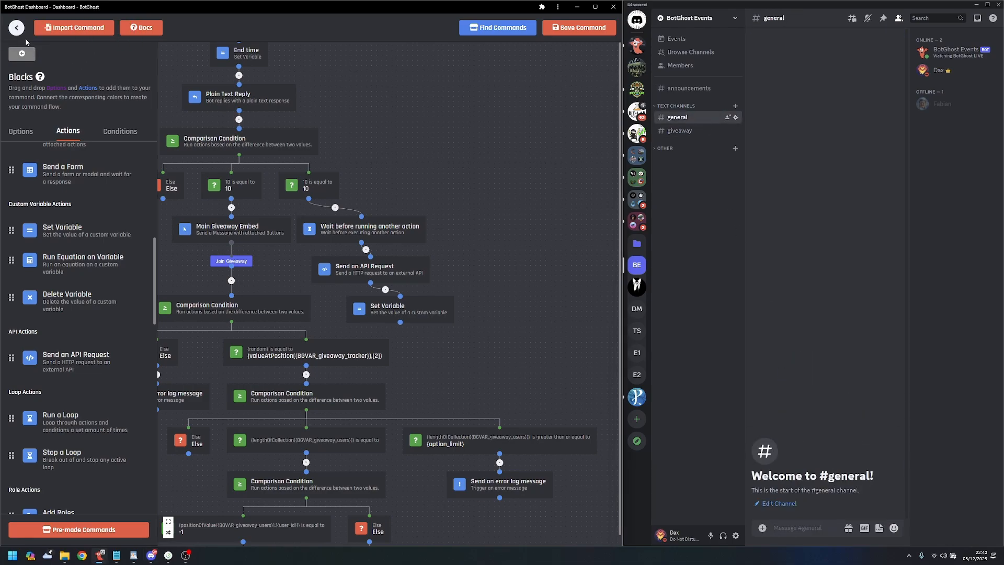
left_click(20, 29)
left_click(313, 309)
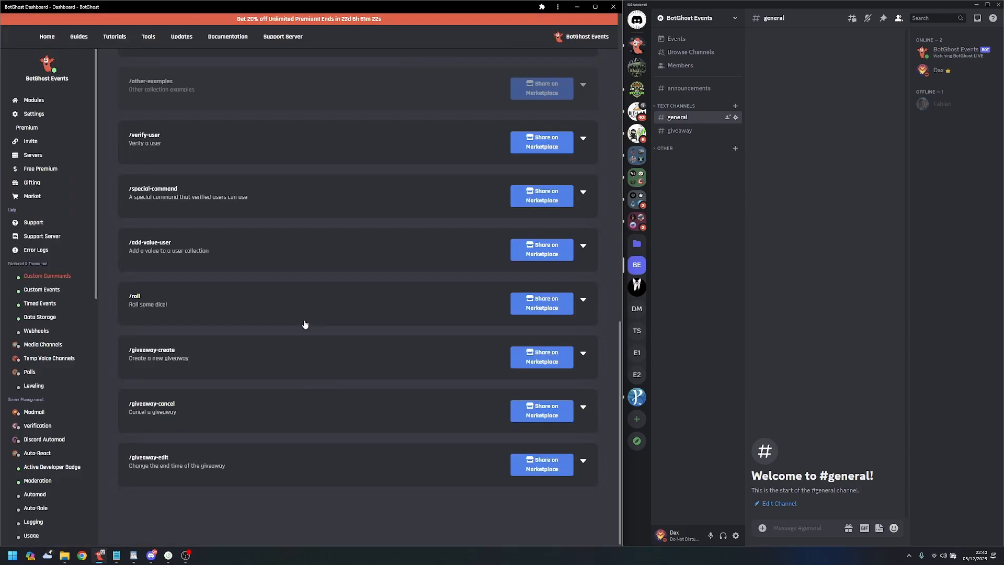
left_click(238, 405)
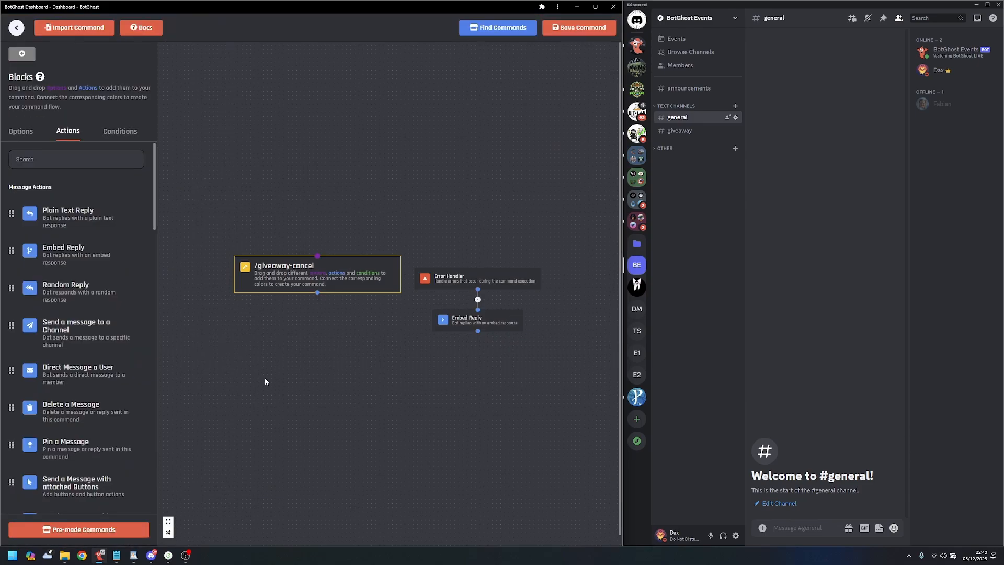
scroll(265, 377, "up", 2)
left_click_drag(248, 351, 297, 374)
scroll(356, 369, "up", 2)
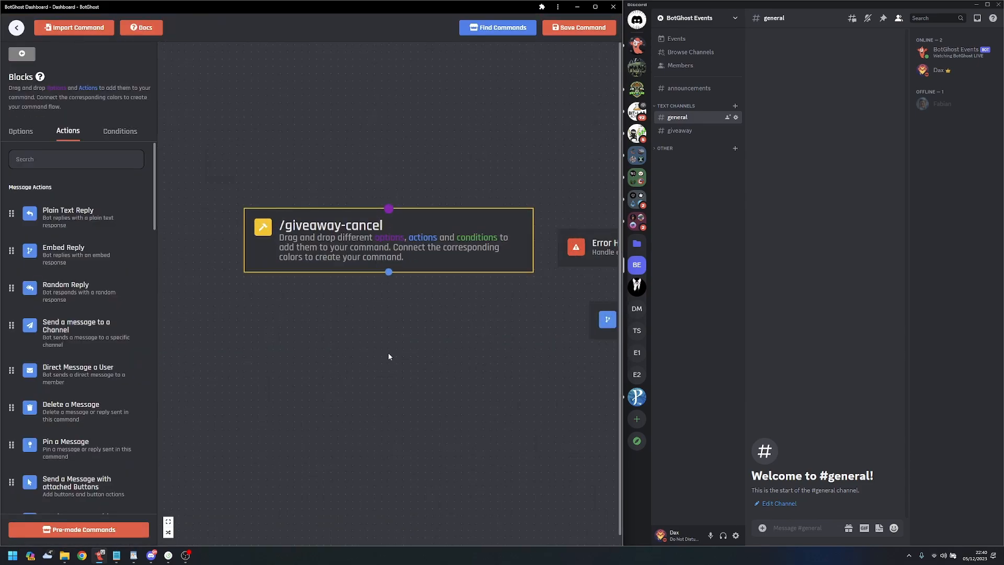
left_click(680, 131)
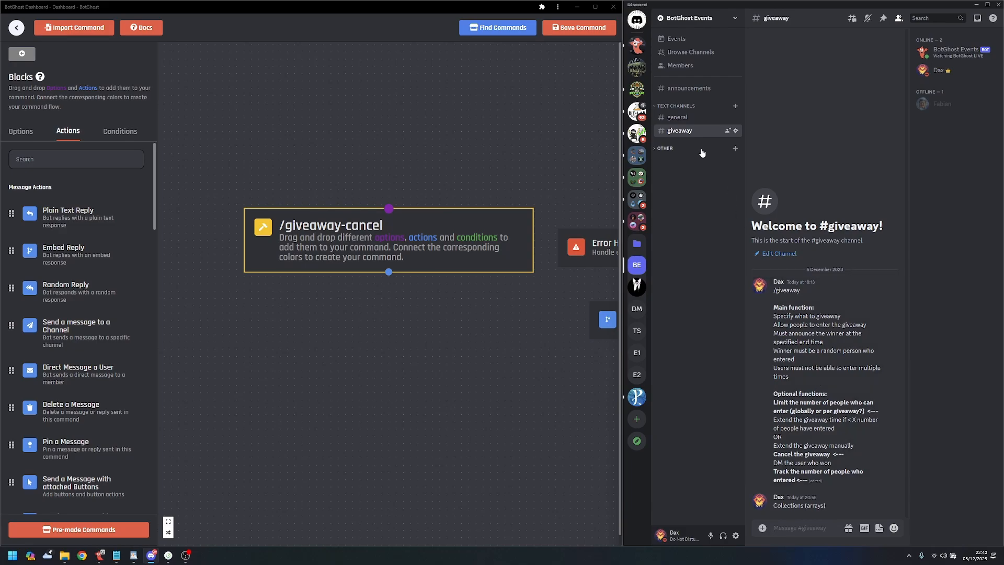
left_click(677, 117)
- Add a Comparison Condition block connected to /giveaway-cancel, placing it and its Else branch beneath the command
left_click_drag(426, 328, 371, 272)
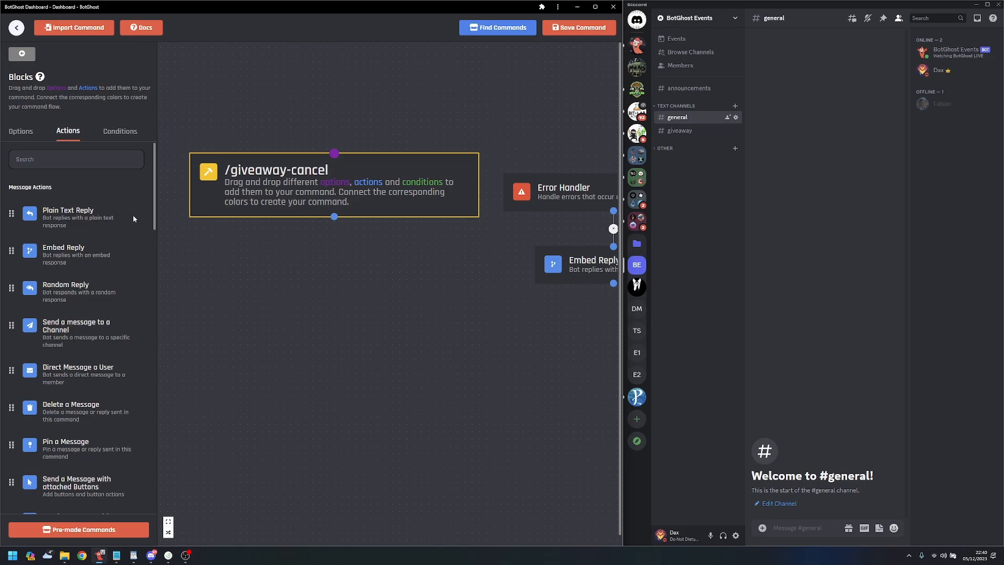
left_click(120, 130)
left_click_drag(75, 163, 314, 277)
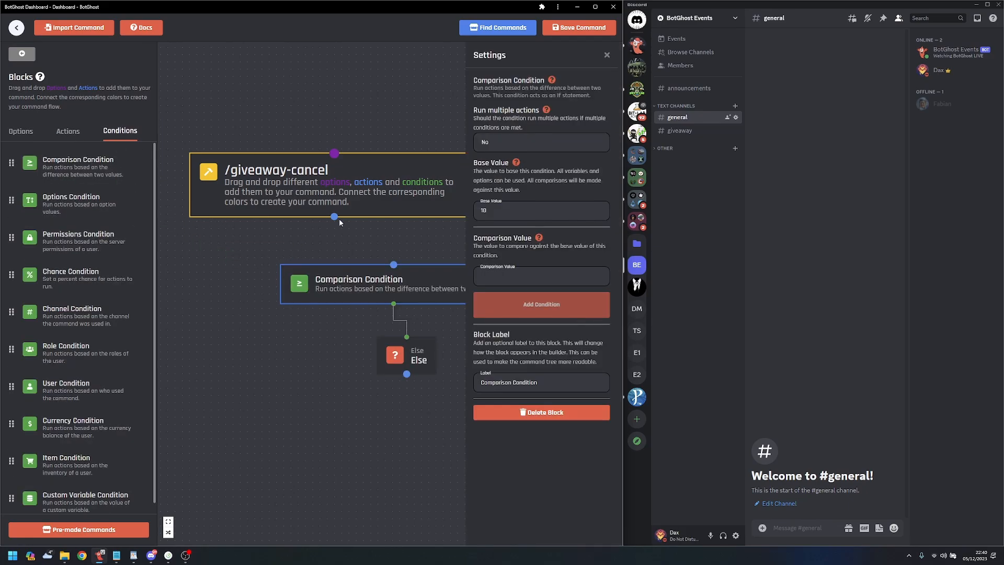
left_click_drag(335, 217, 395, 265)
left_click_drag(390, 272, 334, 260)
left_click_drag(385, 360, 245, 349)
left_click_drag(348, 267, 342, 261)
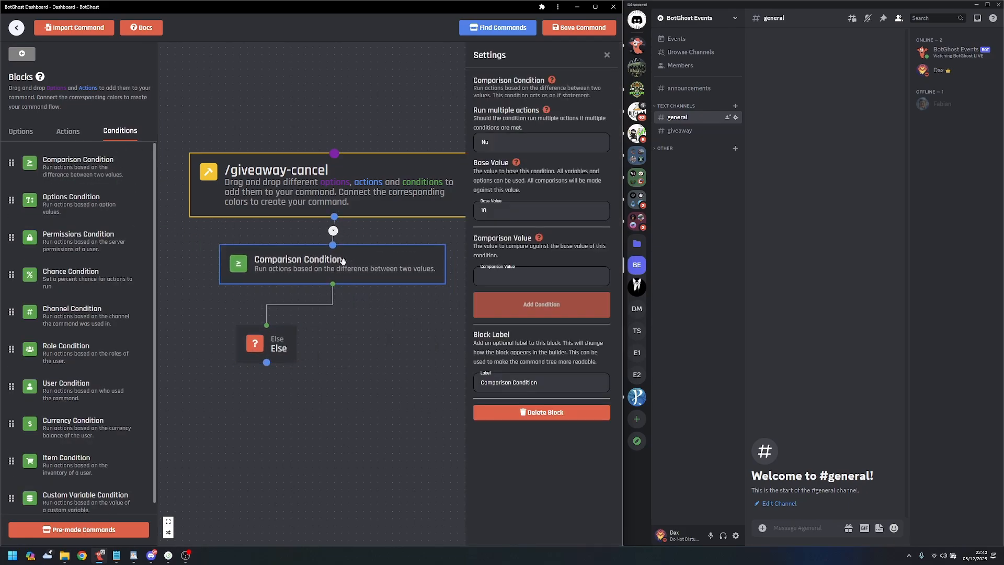
- Place an unconnected Plain Text Reply block beside the Else branch
left_click(68, 131)
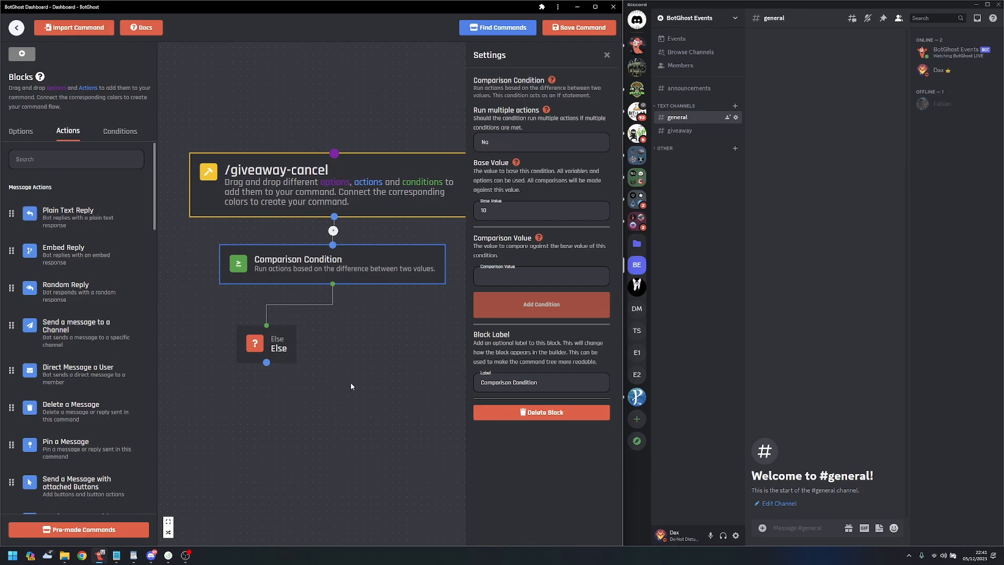
scroll(350, 386, "down", 3)
left_click_drag(69, 219, 369, 322)
scroll(316, 378, "up", 3)
left_click_drag(370, 366, 337, 365)
left_click_drag(386, 311, 298, 284)
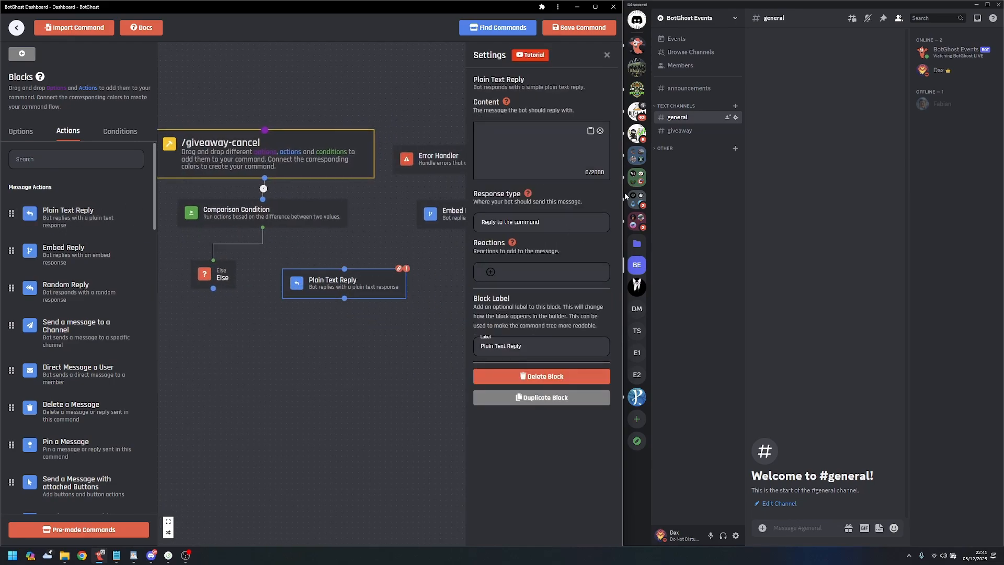
- Insert giveaway_tracker's Value at Position variable into the reply content, set its position to 0 and copy the expression
left_click(590, 130)
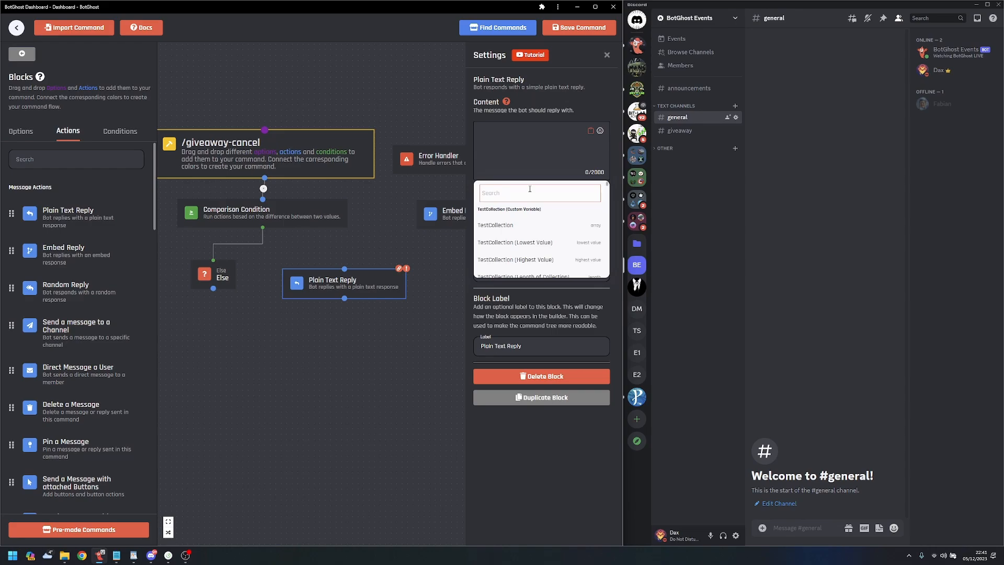
scroll(549, 230, "down", 5)
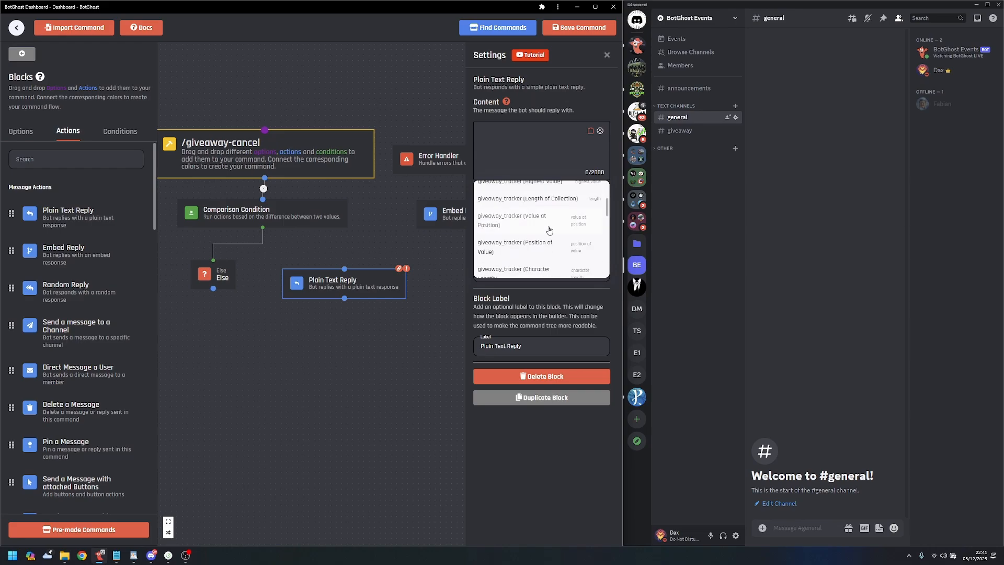
left_click(537, 224)
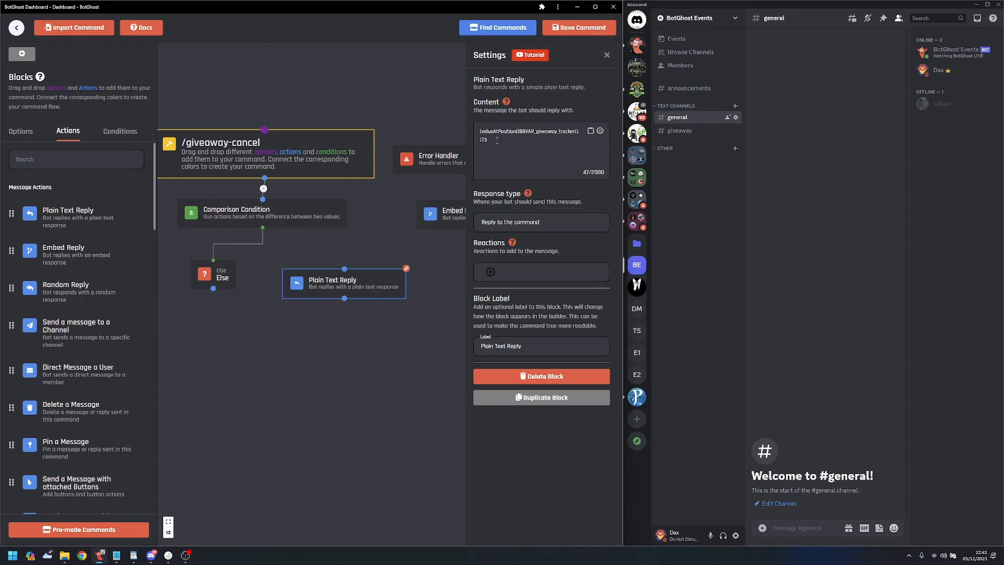
key("BackSpace")
type("0")
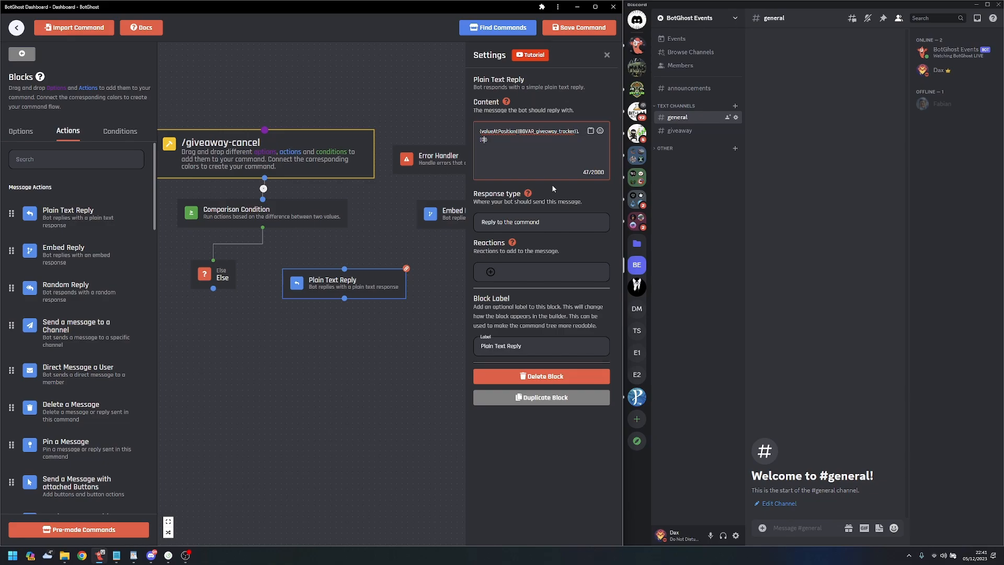
left_click_drag(490, 140, 466, 140)
- Set the Comparison Condition's base value to {valueAtPosition({BGVAR_giveaway_tracker},[0])}
left_click(314, 214)
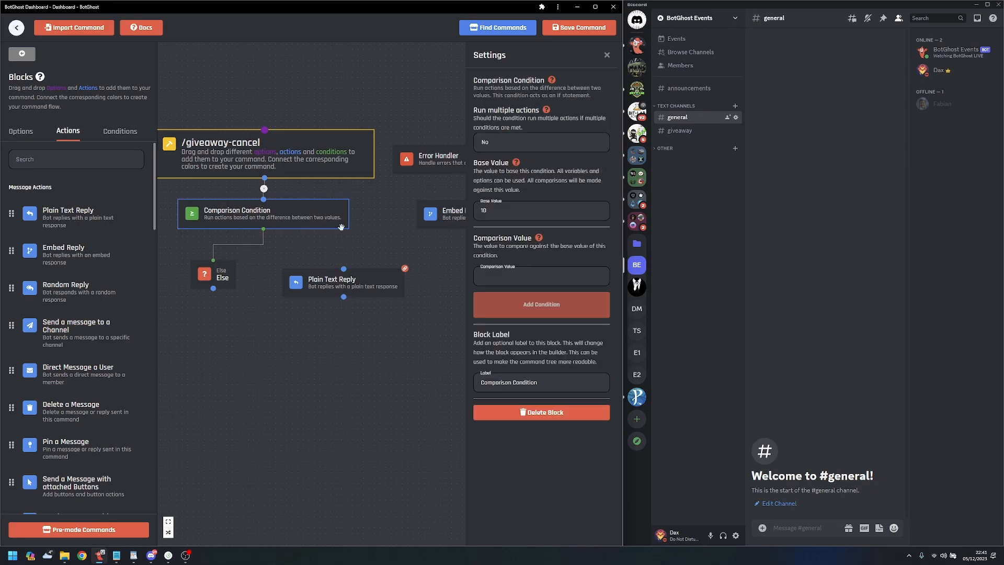
left_click(526, 211)
type("10")
key("ctrl+a")
type("{valueAtPosition({BGVAR_giveaway_tracker},[0]}")
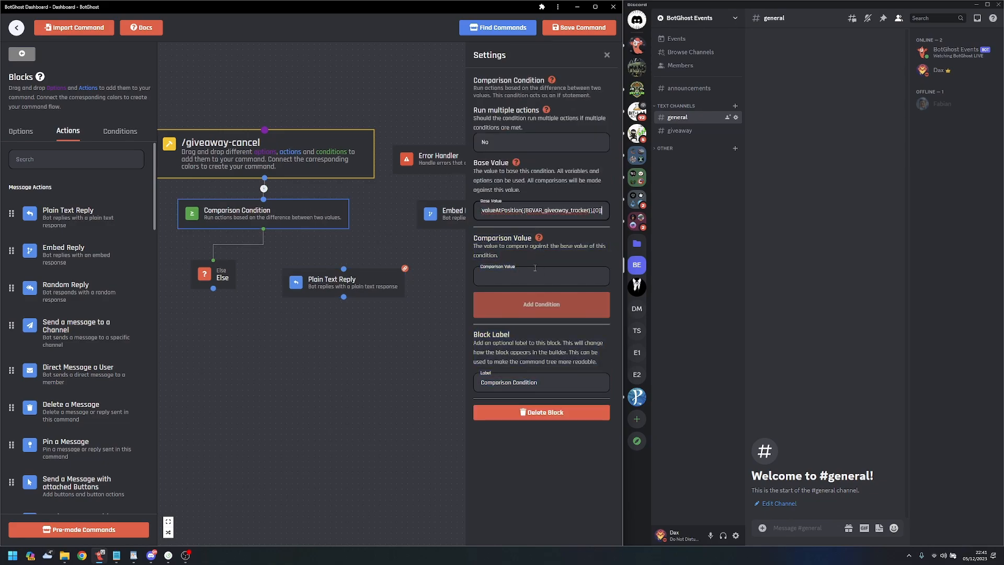
- Add a condition with comparison value 1, set its comparison type to Equal to, and position its branch beside Else
left_click(531, 276)
type("1")
left_click(532, 310)
left_click_drag(390, 277, 376, 367)
left_click(379, 272)
left_click(541, 183)
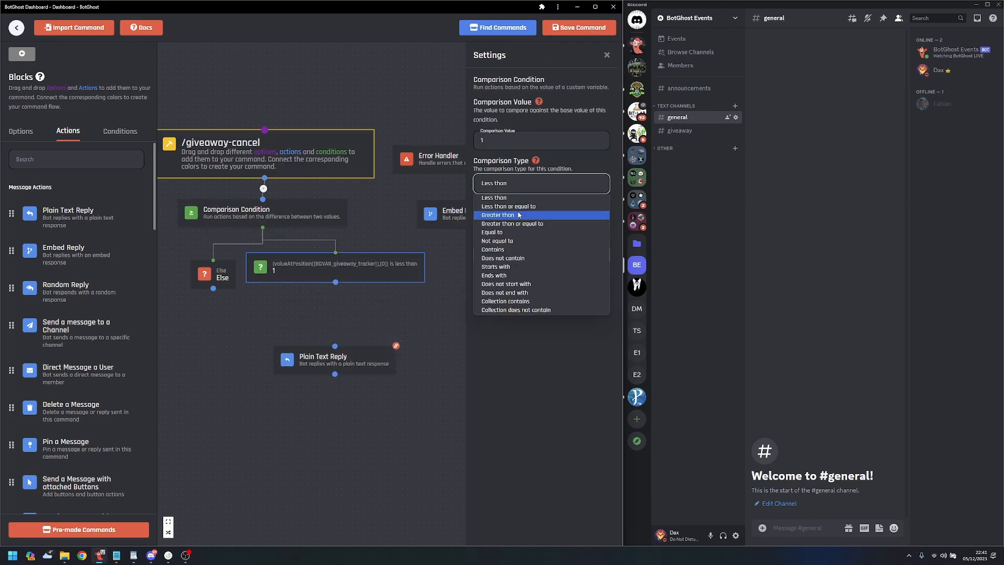
left_click(541, 232)
left_click(451, 277)
left_click(352, 264)
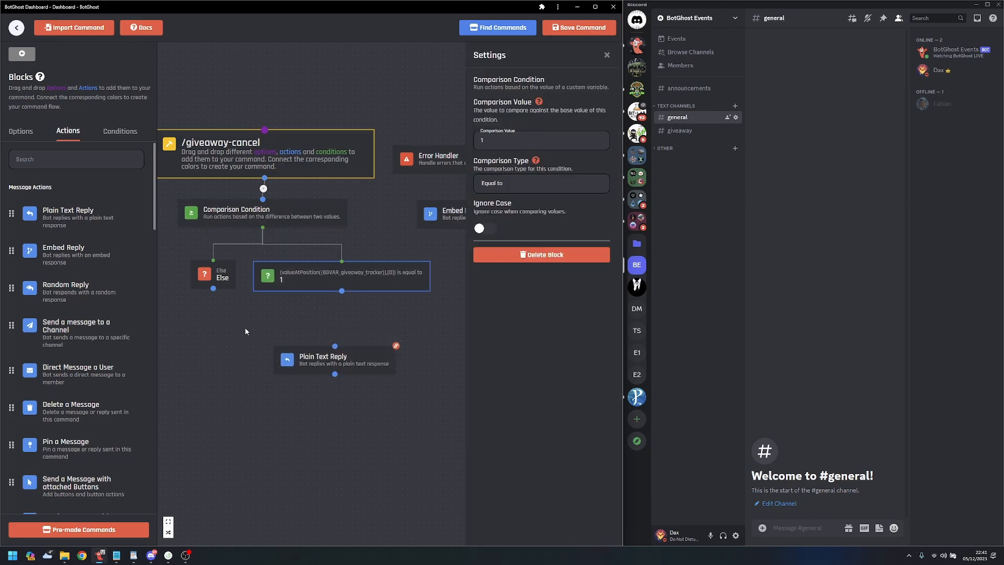
- Delete the unconnected Plain Text Reply block
left_click_drag(244, 327, 254, 326)
left_click_drag(360, 363, 312, 402)
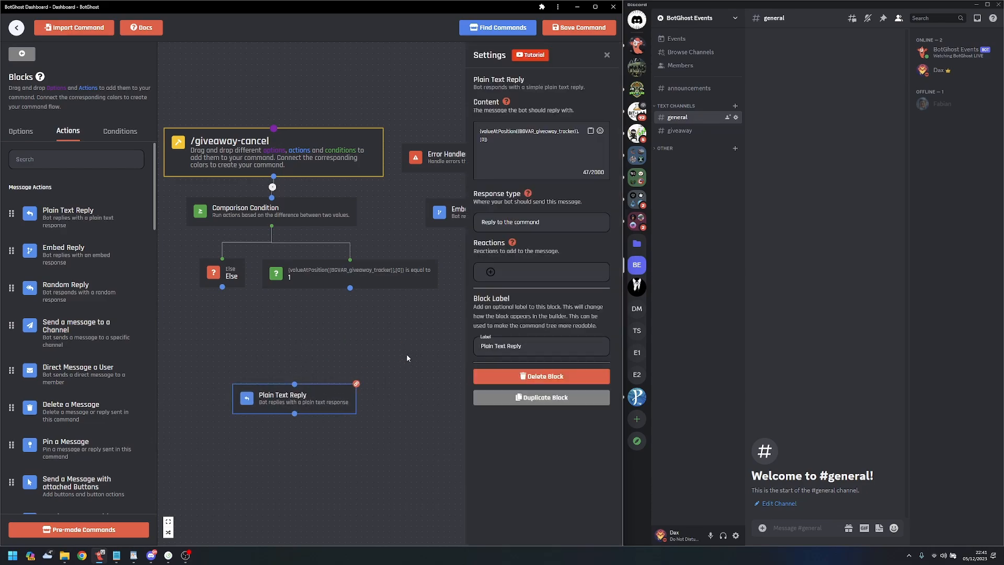
left_click_drag(407, 353, 349, 345)
left_click_drag(264, 387, 360, 347)
key("BackSpace")
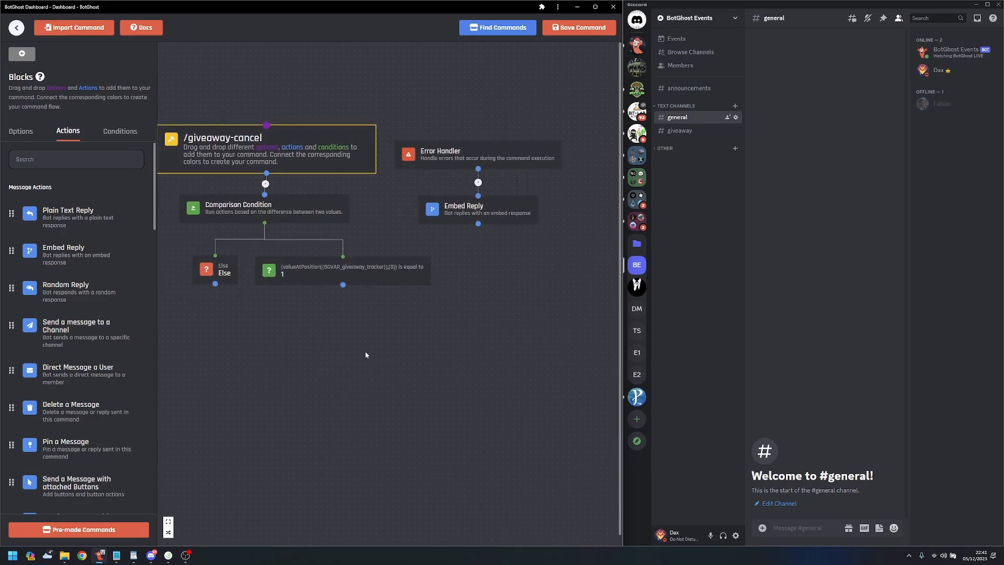
scroll(87, 342, "down", 5)
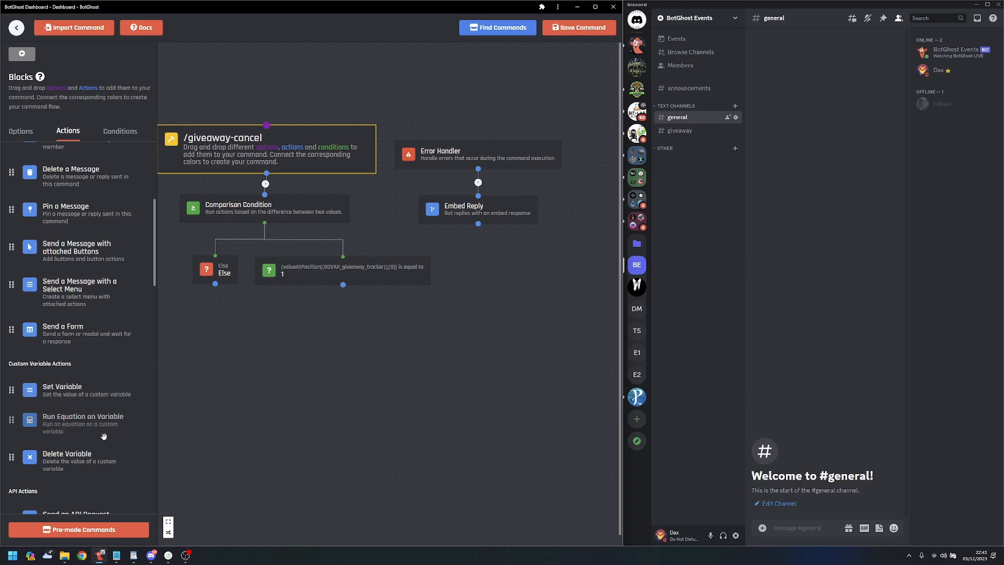
scroll(98, 409, "up", 3)
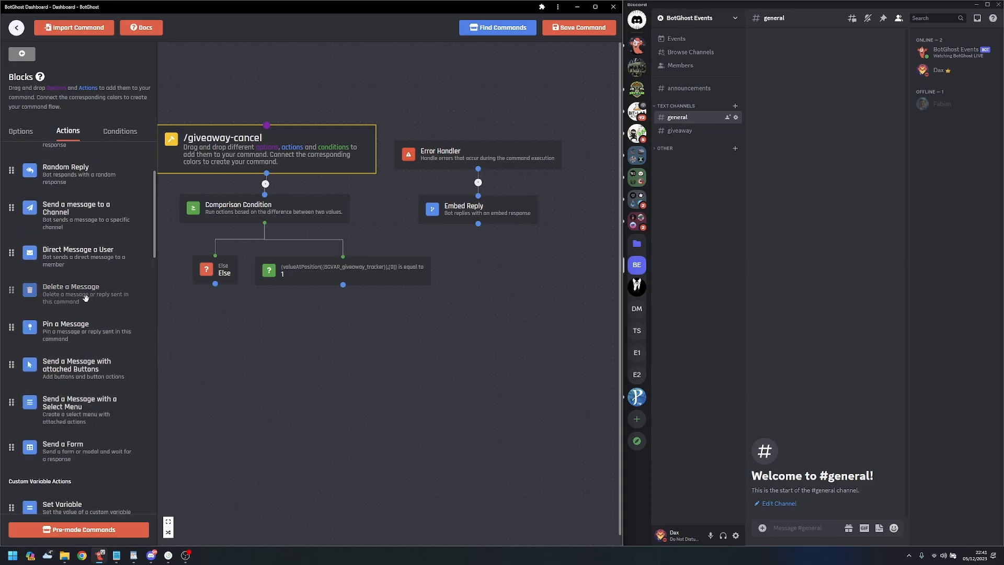
scroll(87, 287, "up", 2)
scroll(87, 289, "up", 1)
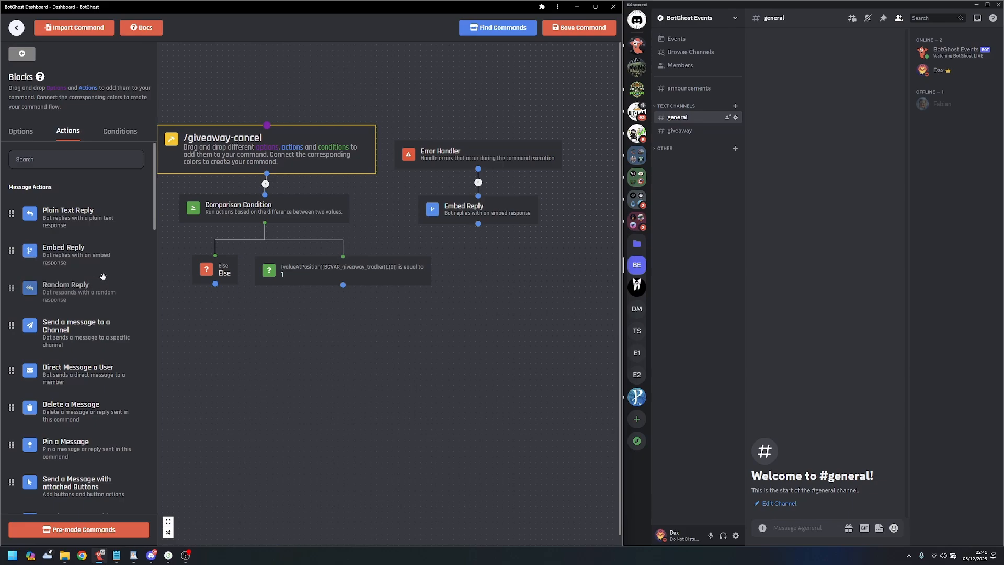
scroll(94, 274, "down", 3)
left_click_drag(79, 331, 280, 358)
left_click(524, 151)
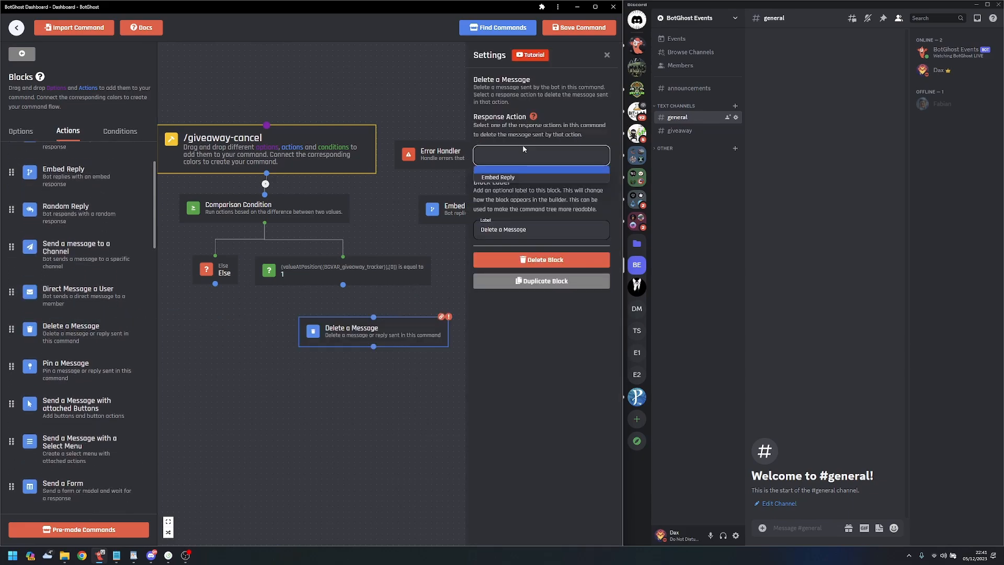
left_click(523, 160)
left_click_drag(401, 336, 384, 348)
key("Delete")
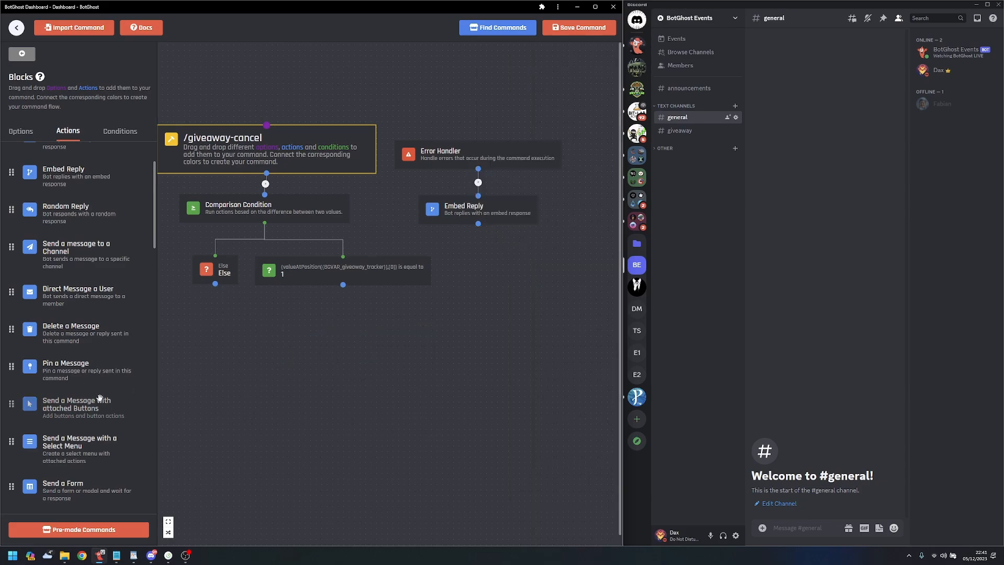
- Add a Send an API Request block under the "is equal to 1" condition and name the request del-msg
scroll(104, 399, "down", 2)
scroll(104, 399, "down", 3)
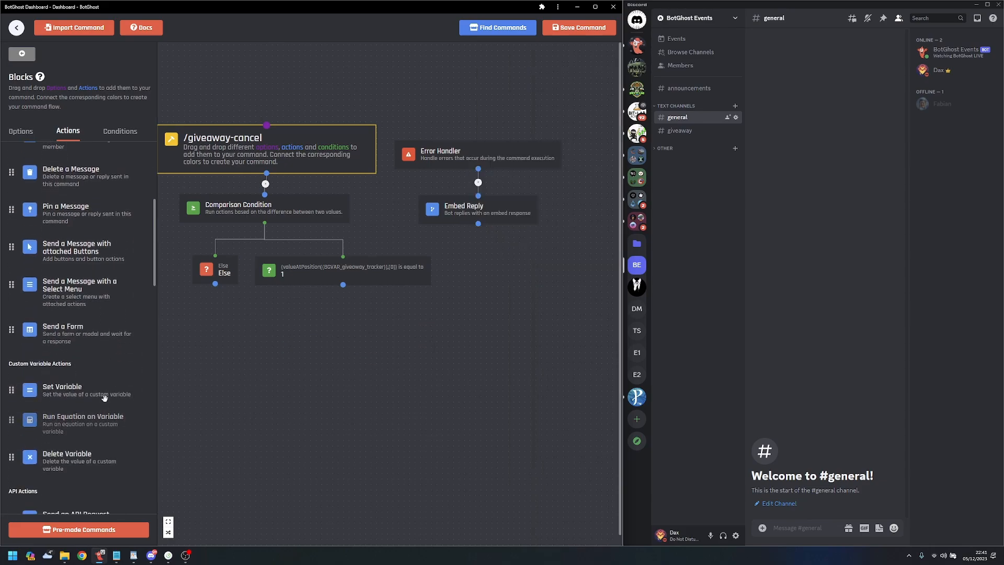
scroll(97, 410, "down", 2)
left_click_drag(29, 478, 326, 319)
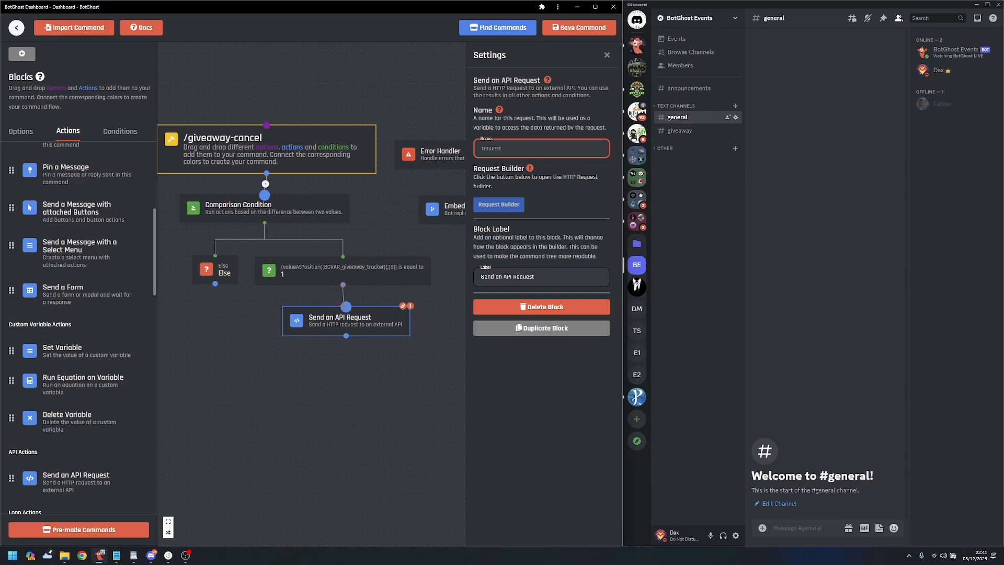
type("del-msg")
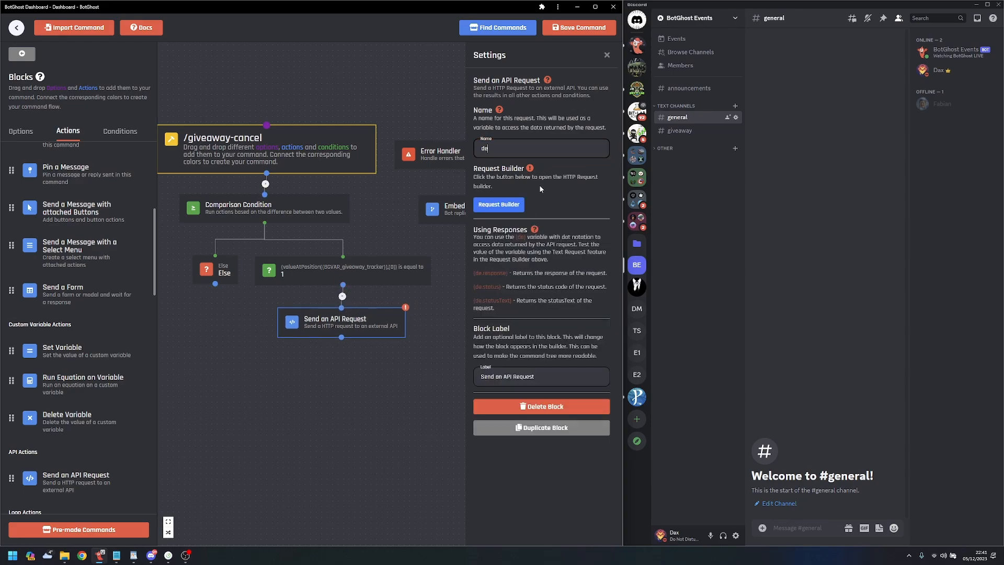
left_click(502, 204)
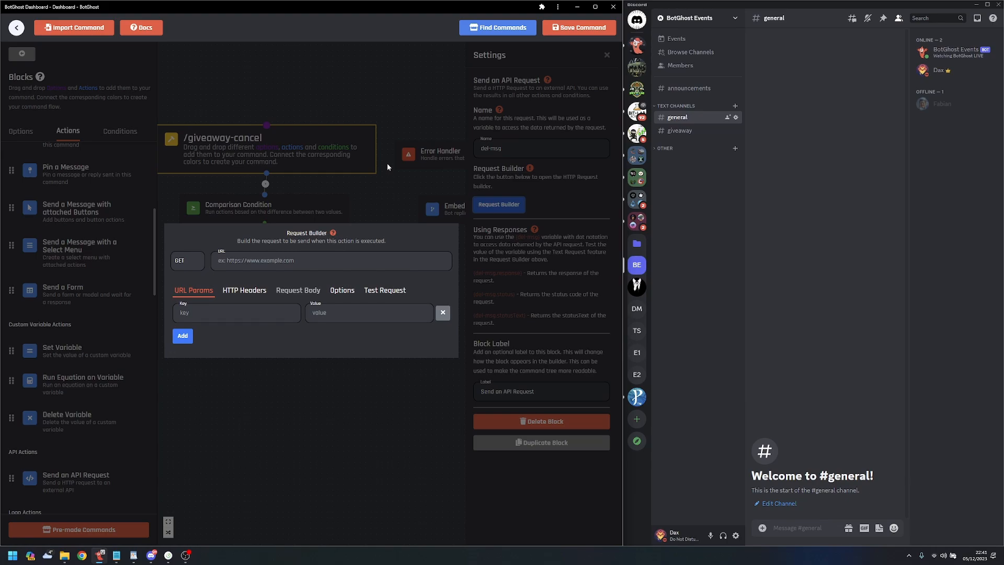
left_click(187, 264)
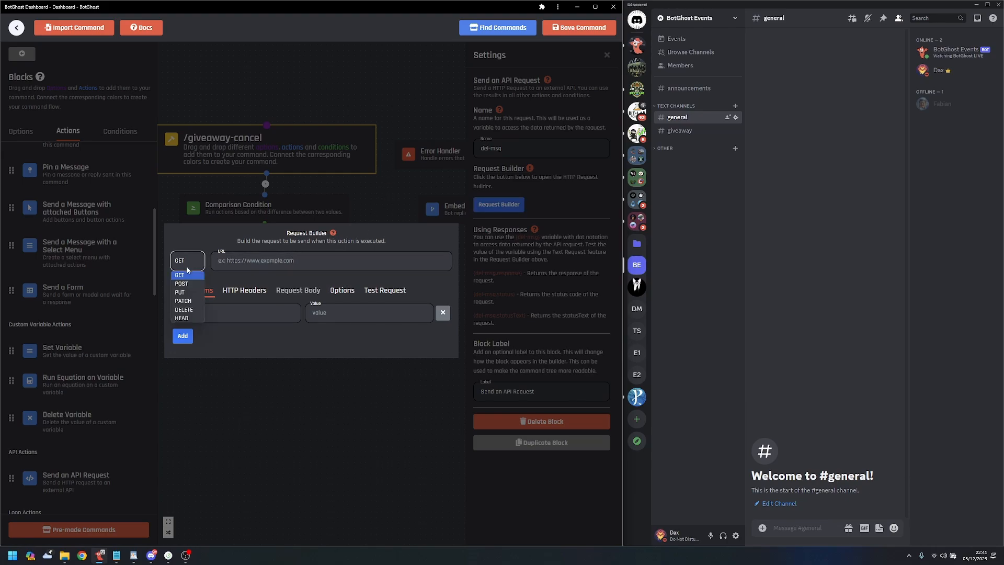
left_click(184, 309)
left_click(284, 264)
type("htt")
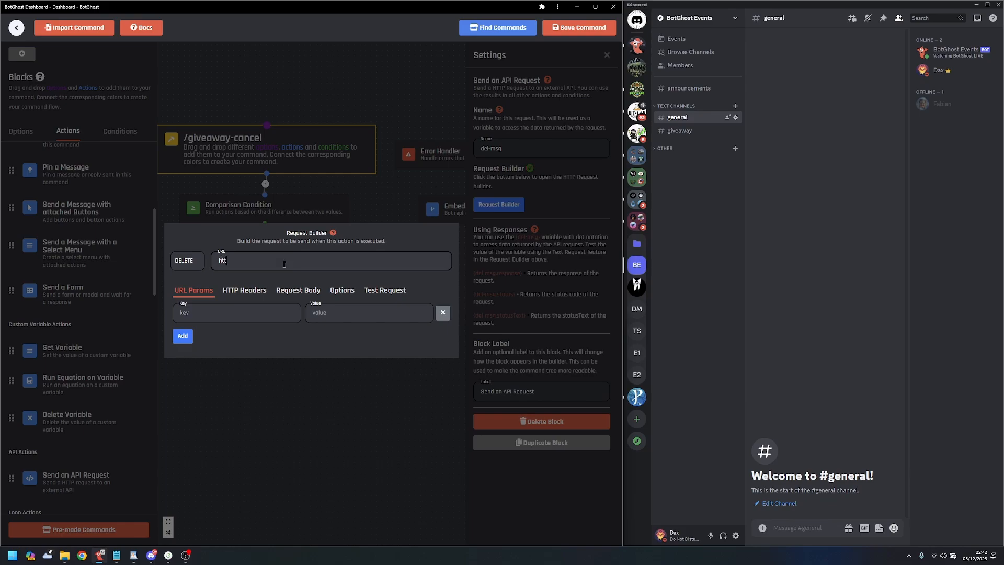
type("ps://disco")
type("rd/")
type(".com/api/v")
type("10/")
type("channels/")
- Copy the announcements channel's ID from Discord and complete the request URL with that ID, /messages/ and {get-msg.response.0.id}
right_click(689, 91)
left_click(751, 238)
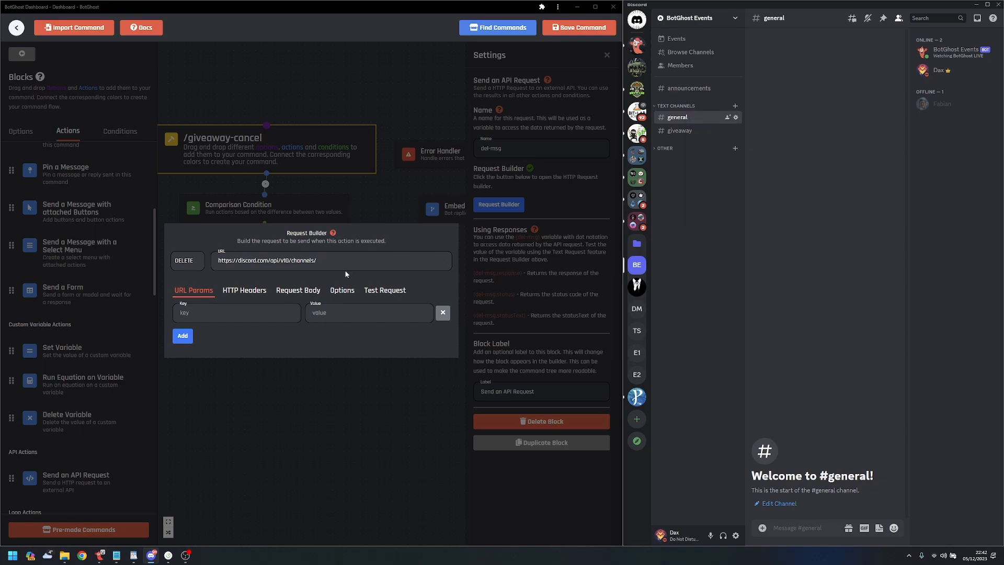
left_click(358, 269)
key("ctrl+v")
type("/messages")
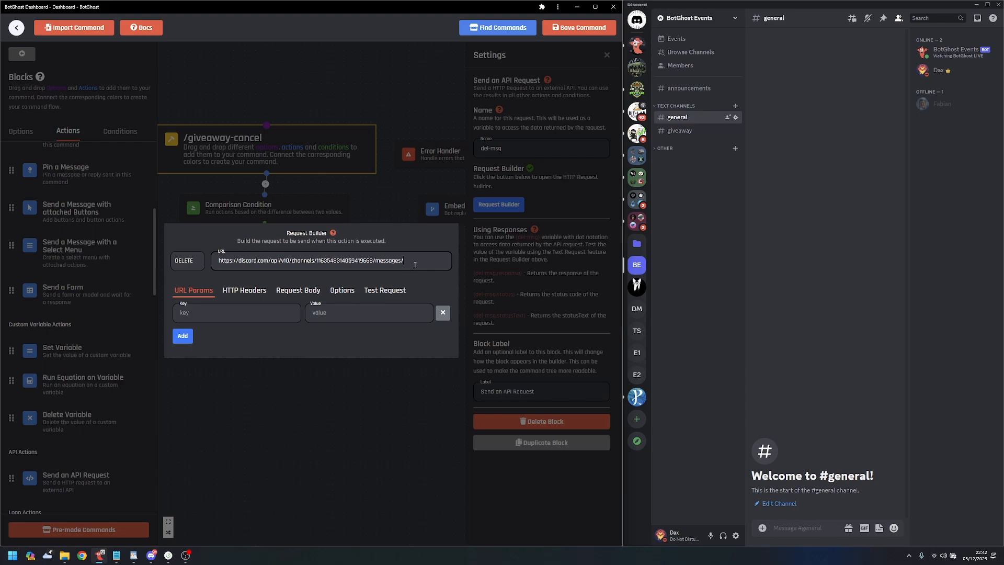
key("super+v")
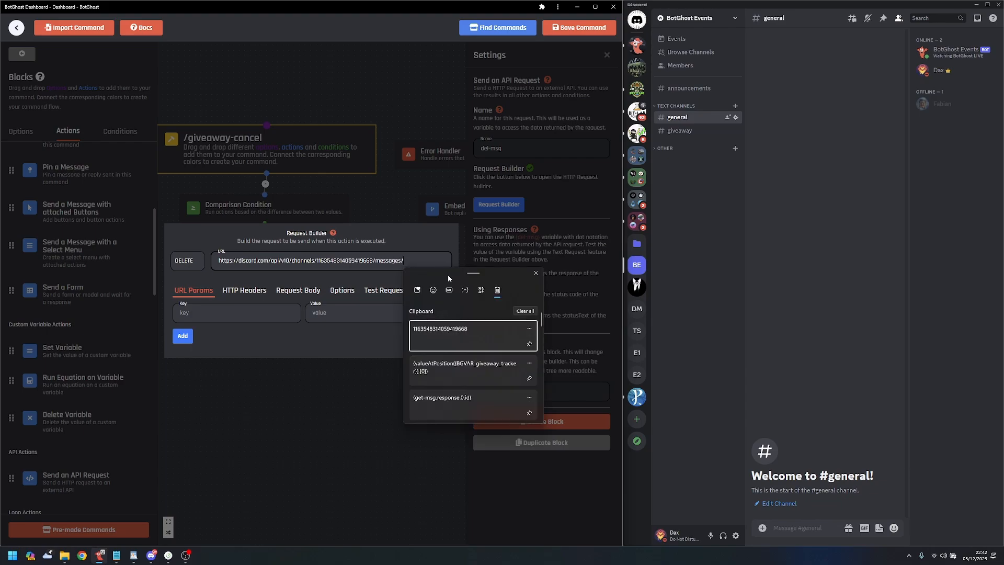
left_click(455, 396)
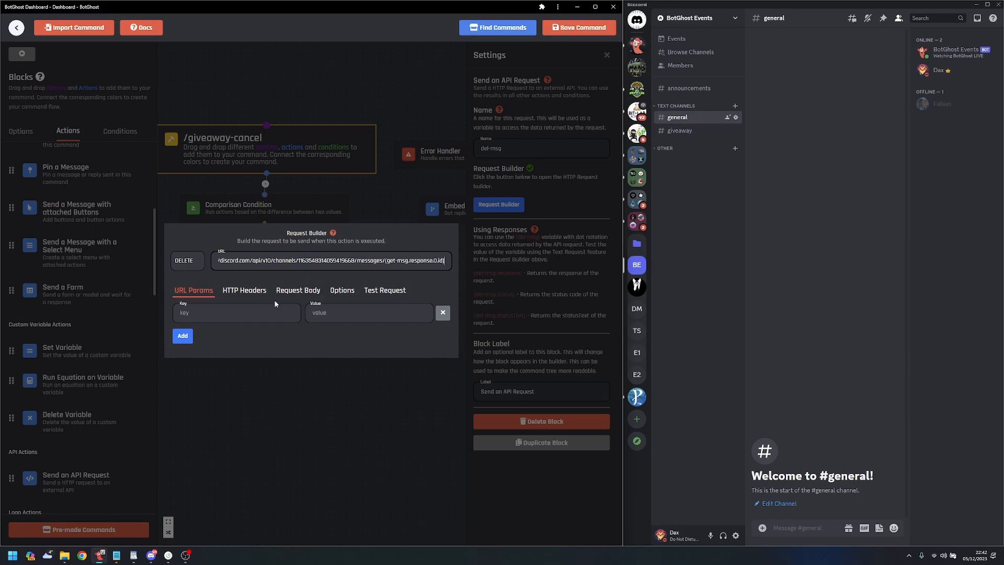
- Add an Authorization HTTP header whose value is Bot followed by the bot token, and close the Request Builder
left_click(244, 290)
left_click(254, 312)
type("Author")
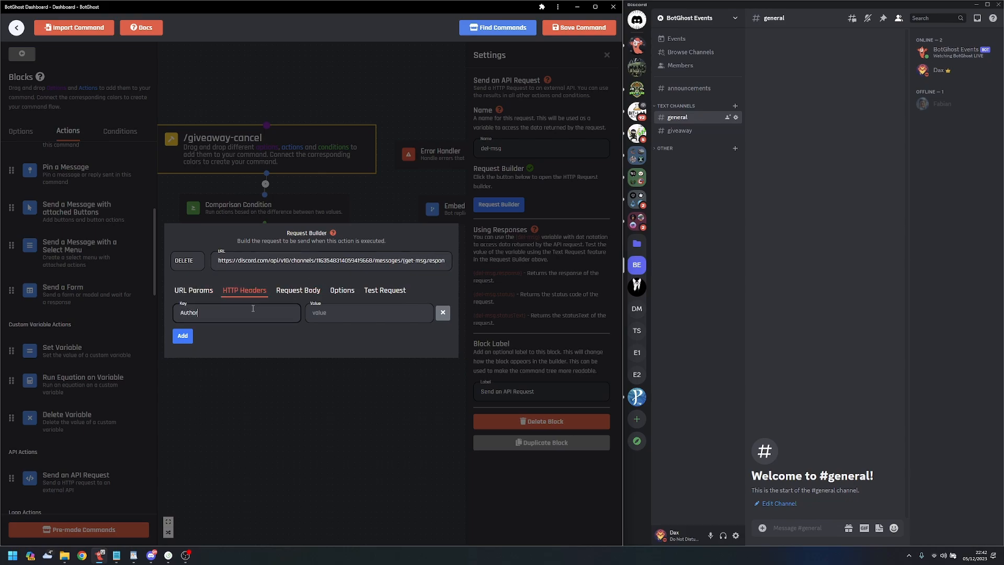
type("ization")
key("Tab")
type("Bot ")
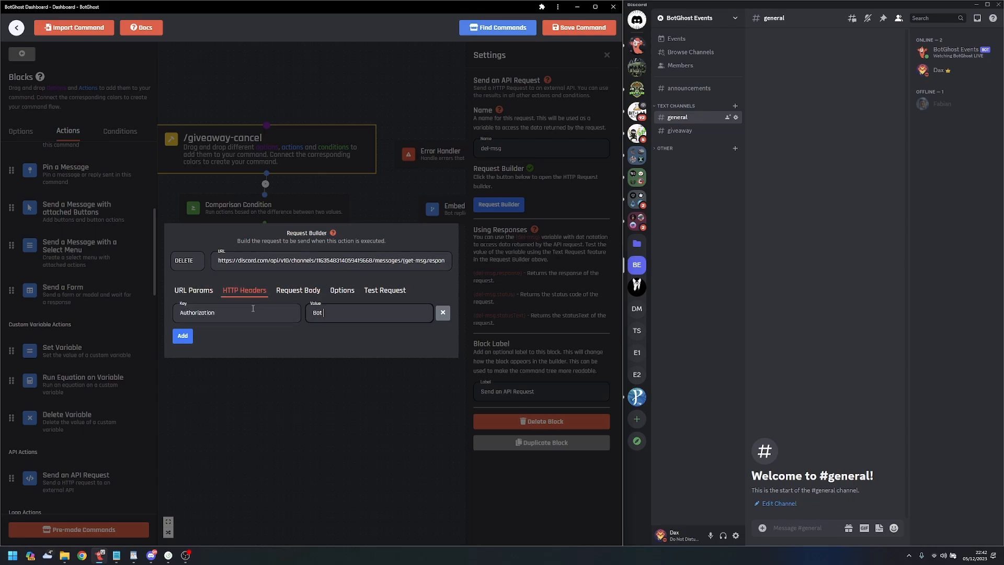
type("{TOKEN_SECRET")
left_click(247, 394)
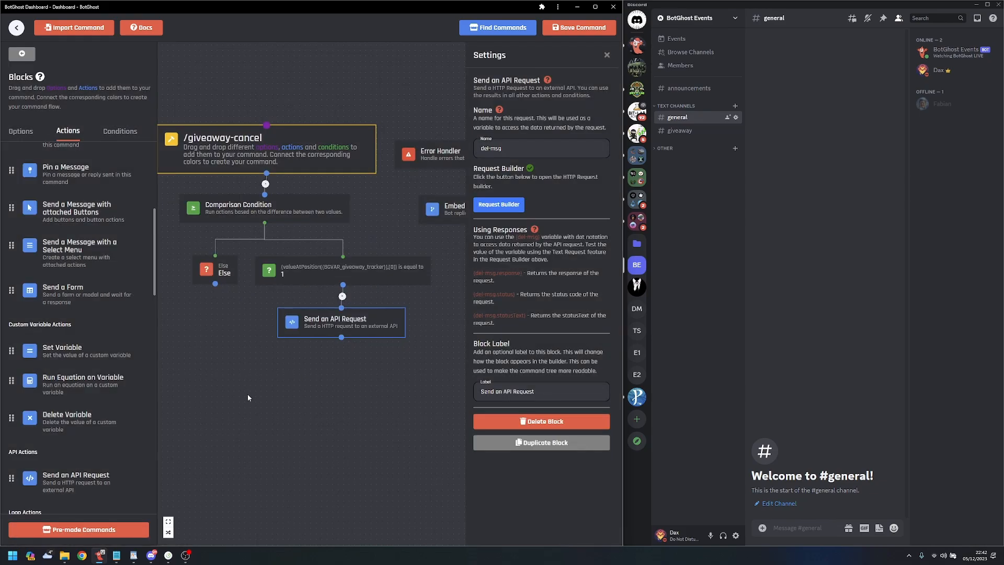
- Attach a Delete Variable block below the API request and choose giveaway_tracker as its custom variable
left_click_drag(271, 380, 323, 381)
scroll(332, 379, "up", 1)
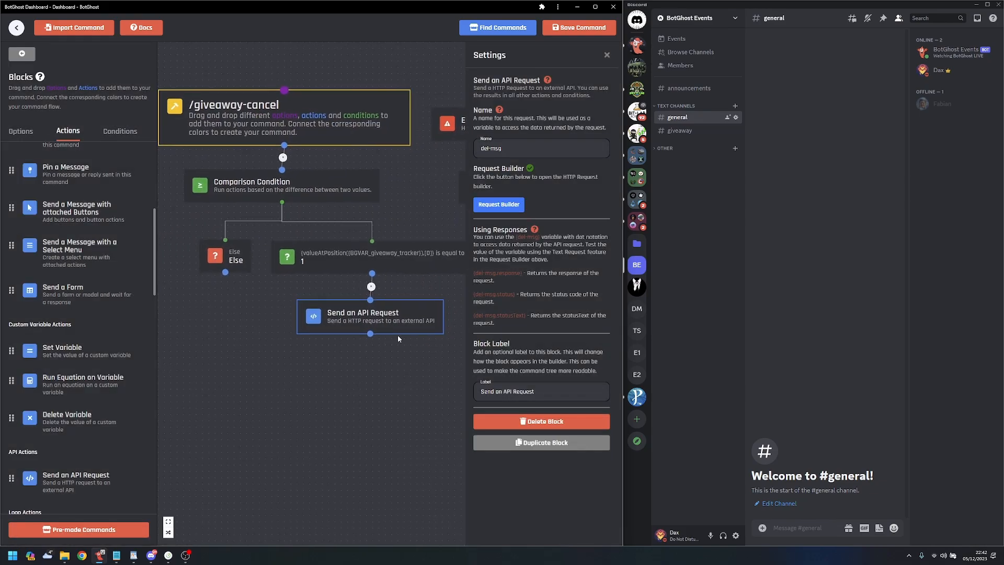
left_click_drag(397, 338, 330, 296)
scroll(79, 235, "up", 5)
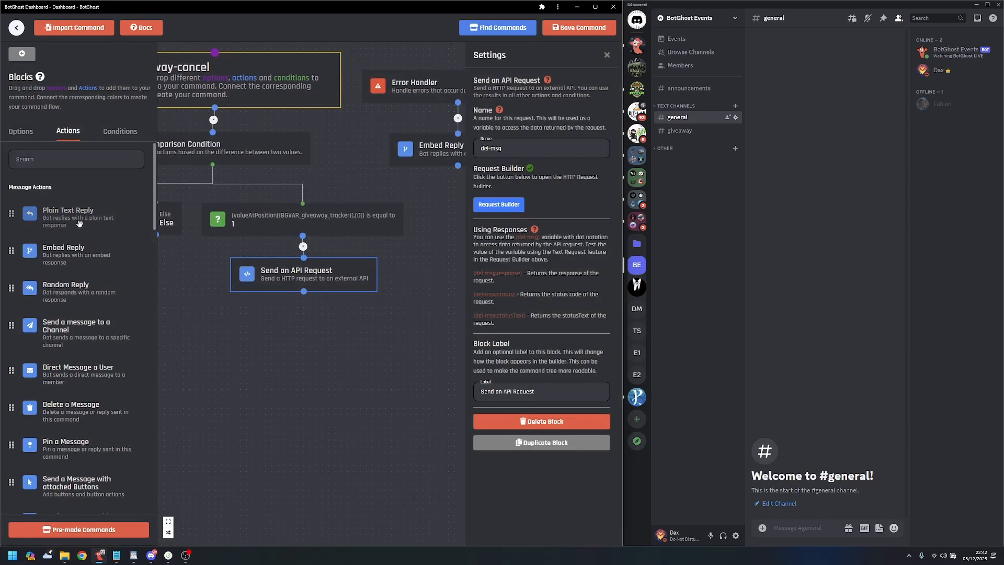
scroll(105, 335, "down", 2)
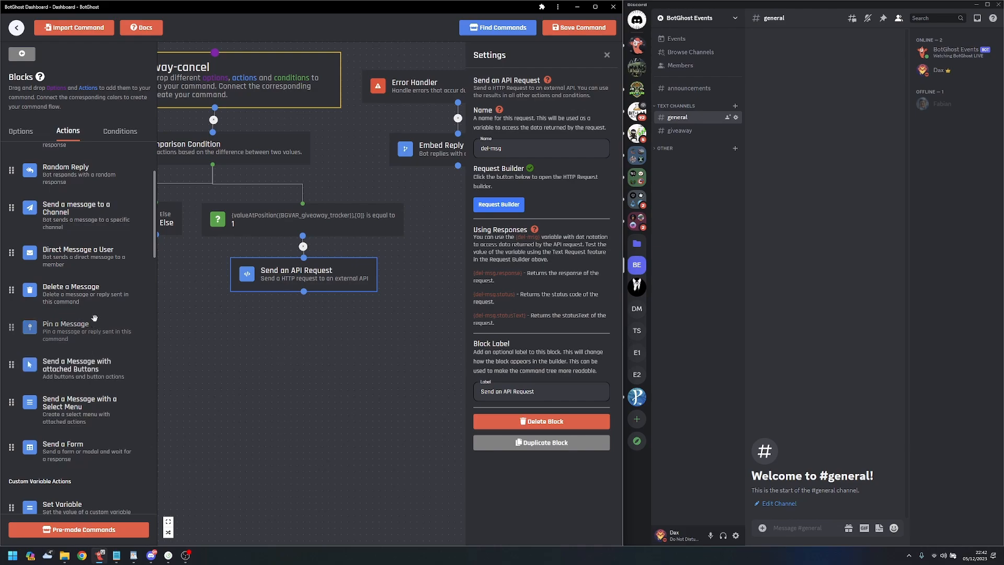
scroll(93, 310, "down", 2)
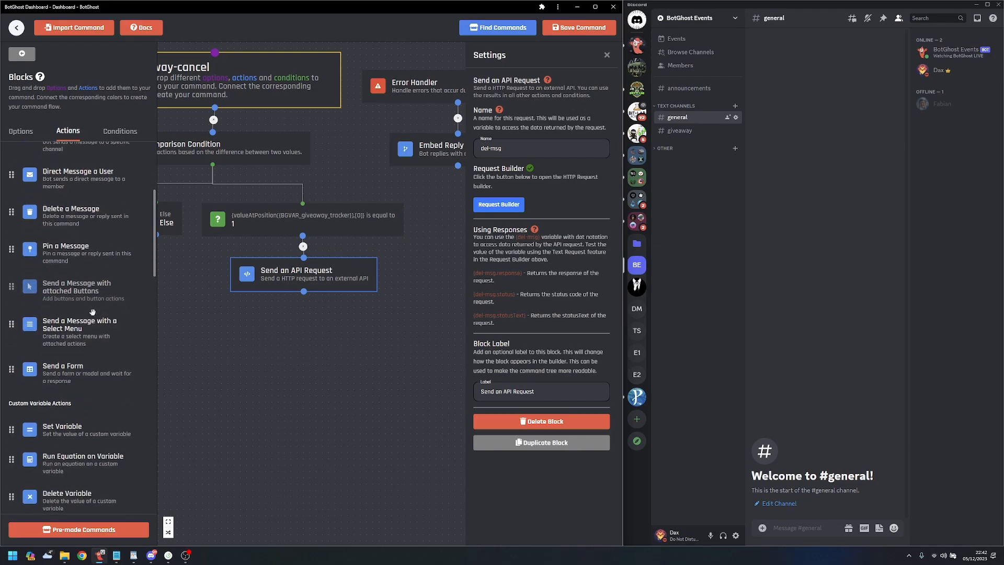
scroll(94, 314, "up", 1)
scroll(95, 318, "down", 3)
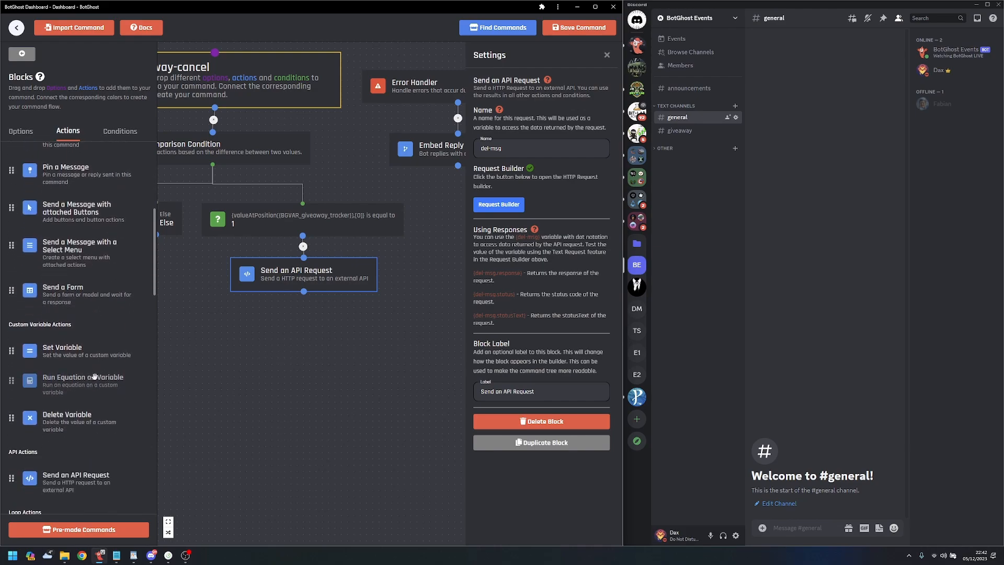
left_click_drag(67, 417, 332, 342)
left_click(541, 132)
left_click(523, 216)
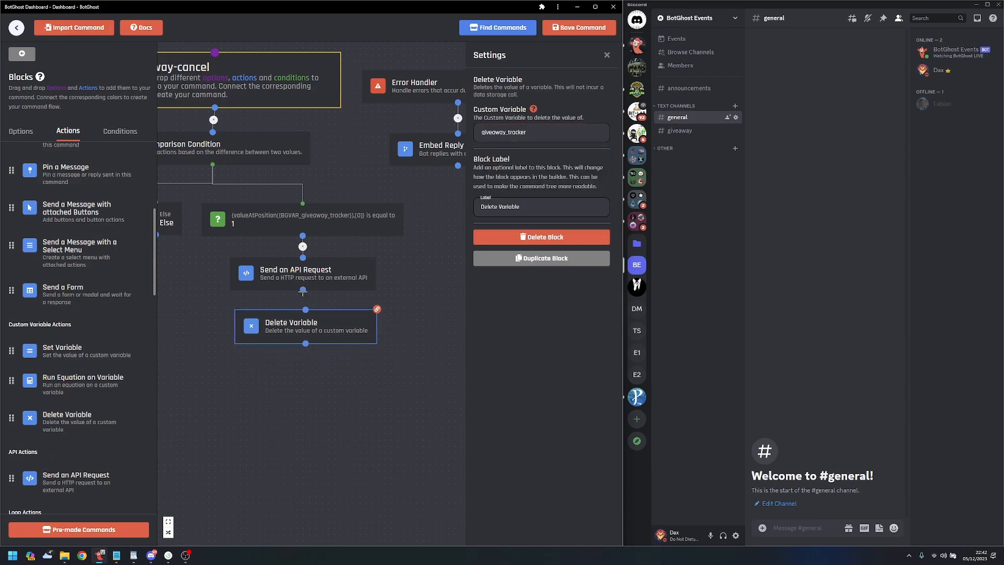
- Duplicate the Delete Variable block, connect the copy below the first one and set its custom variable to giveaway_users
left_click(541, 258)
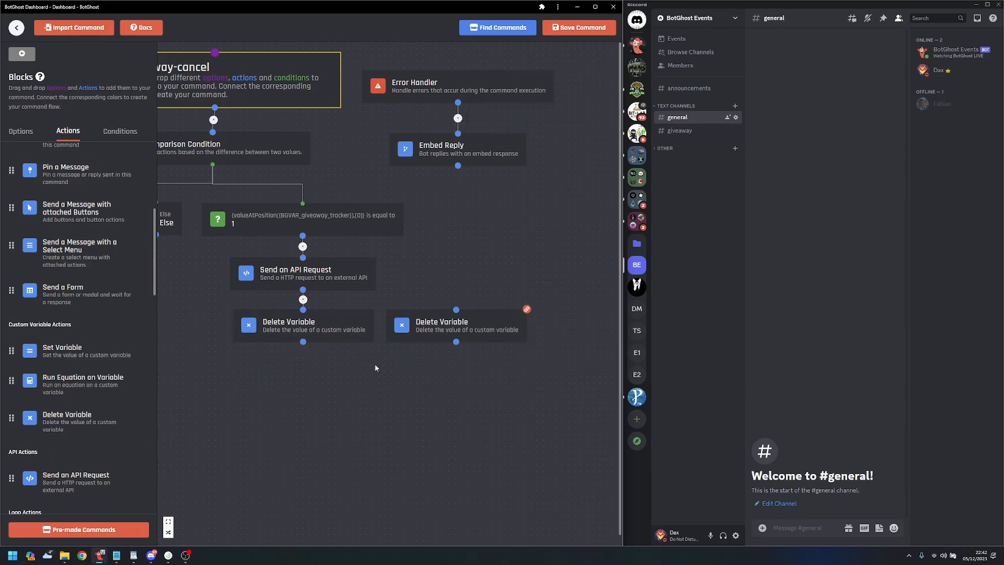
left_click_drag(447, 325, 306, 365)
left_click(543, 132)
left_click(502, 215)
left_click_drag(333, 438, 368, 428)
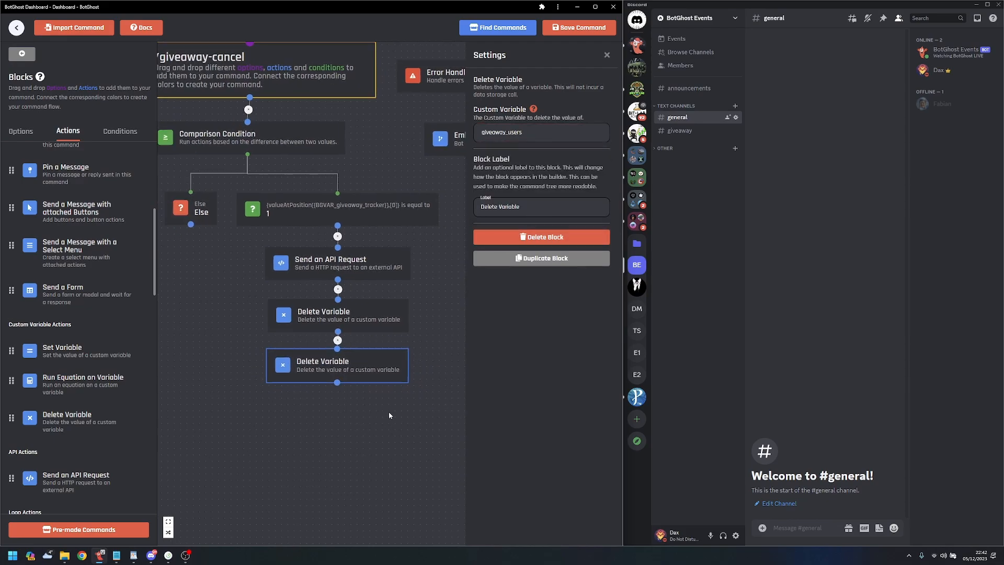
scroll(395, 410, "down", 1)
left_click(444, 274)
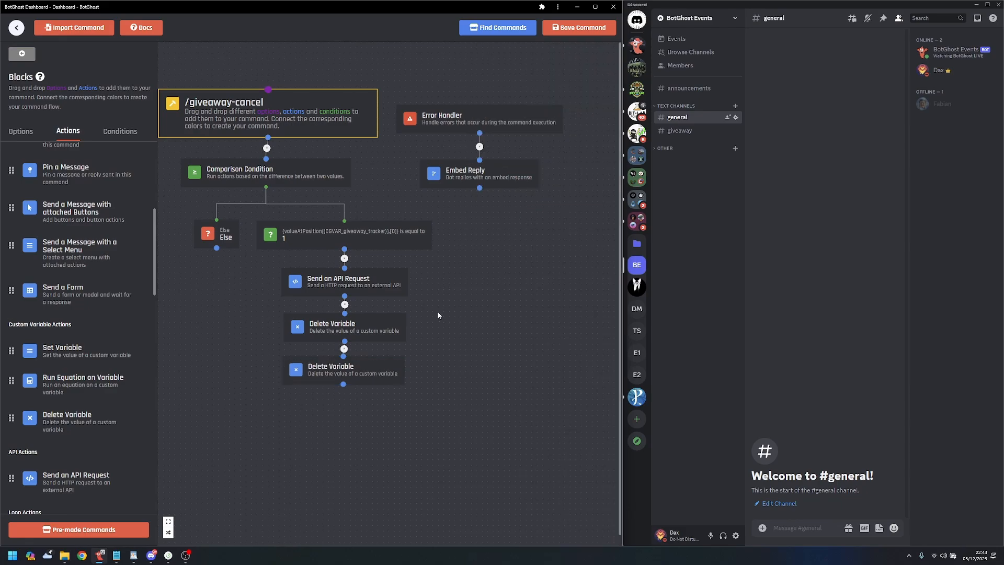
- Attach a Plain Text Reply below the second Delete Variable block with the content "Giveaway cancelled"
left_click_drag(443, 275, 441, 211)
scroll(79, 262, "up", 5)
left_click_drag(66, 214, 384, 351)
left_click_drag(386, 364, 336, 353)
left_click(513, 147)
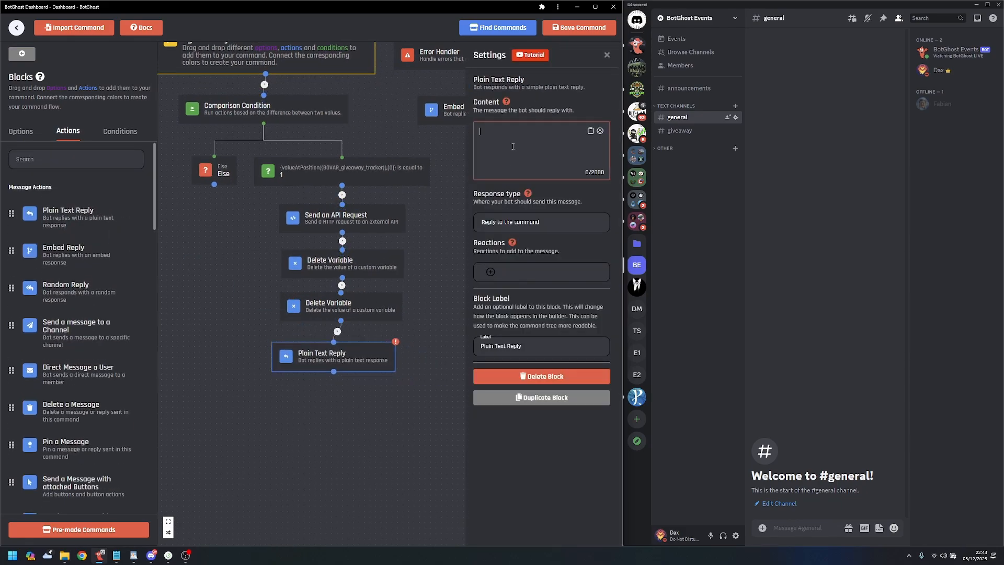
type("Giveaway cancelled")
left_click(416, 245)
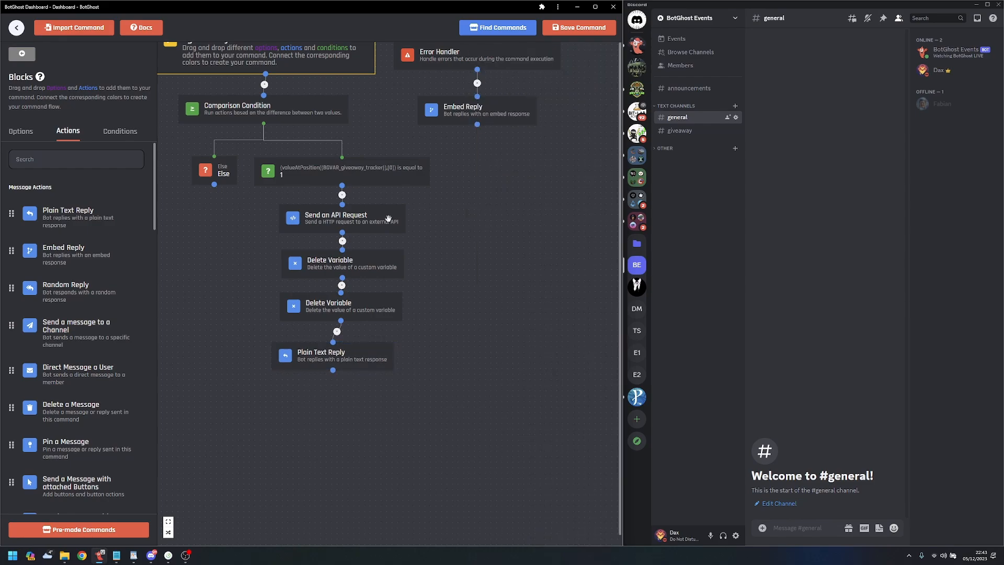
- Review the API request's method and URL and the Plain Text Reply's settings
left_click(383, 216)
left_click(416, 255)
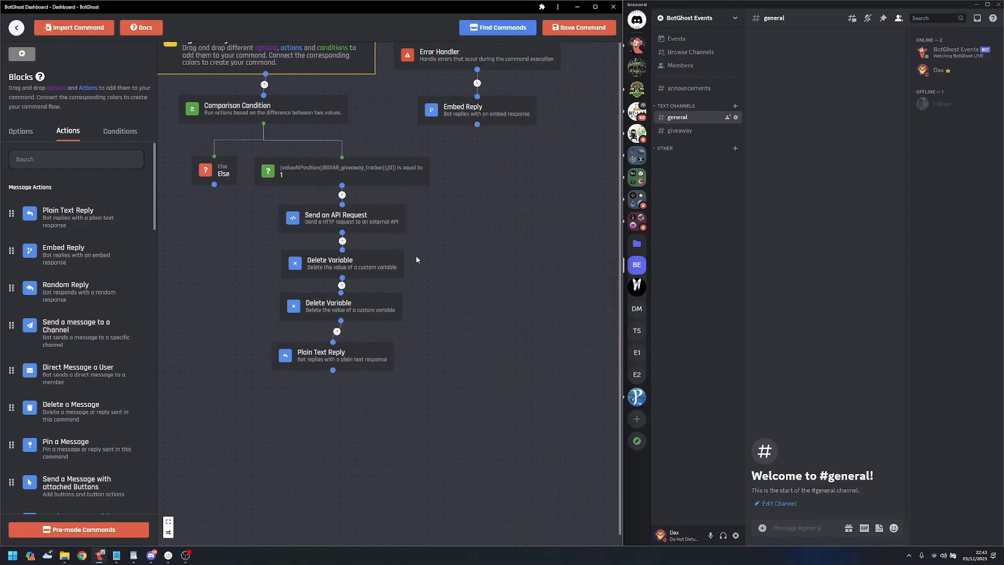
left_click(380, 223)
left_click(499, 205)
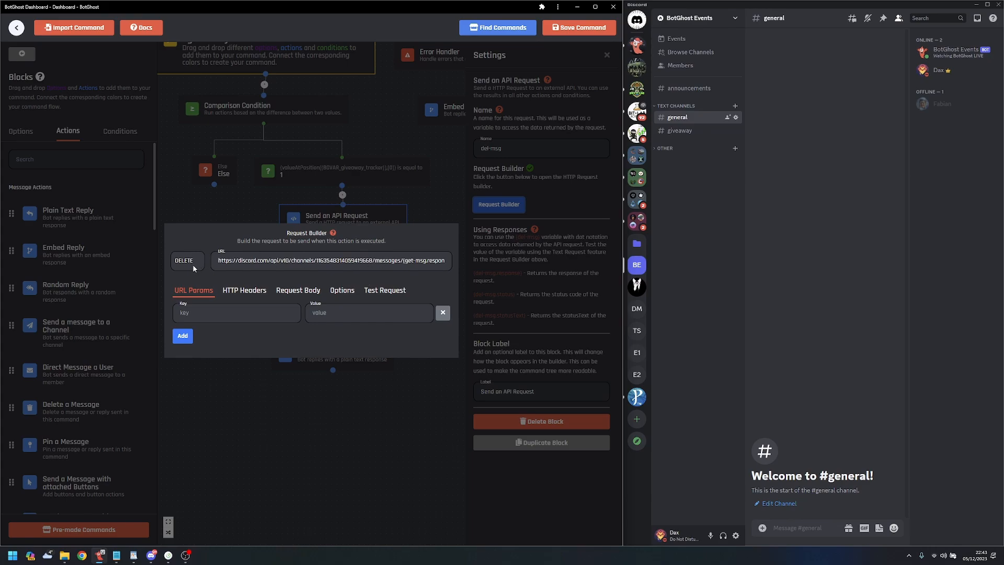
left_click(323, 414)
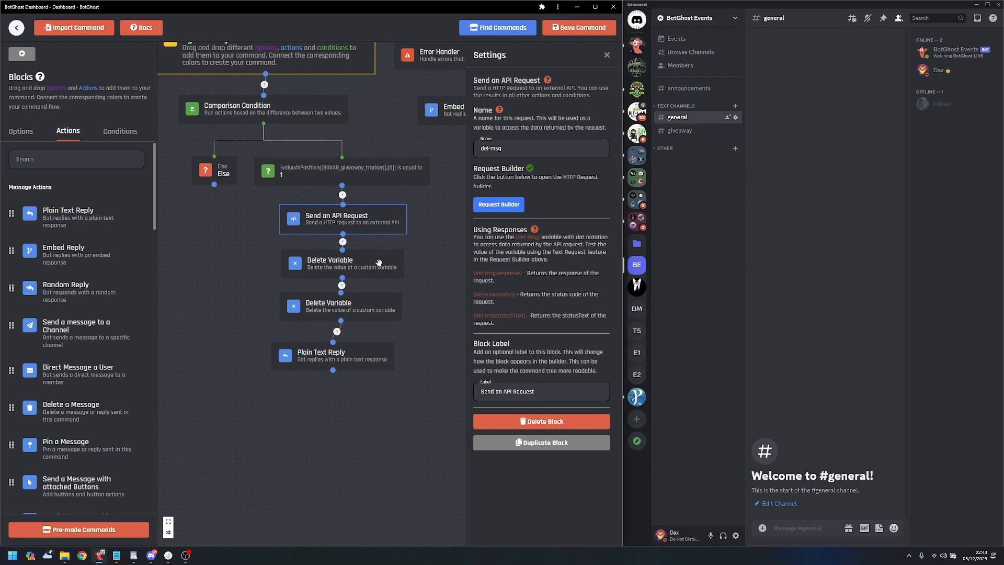
left_click(382, 365)
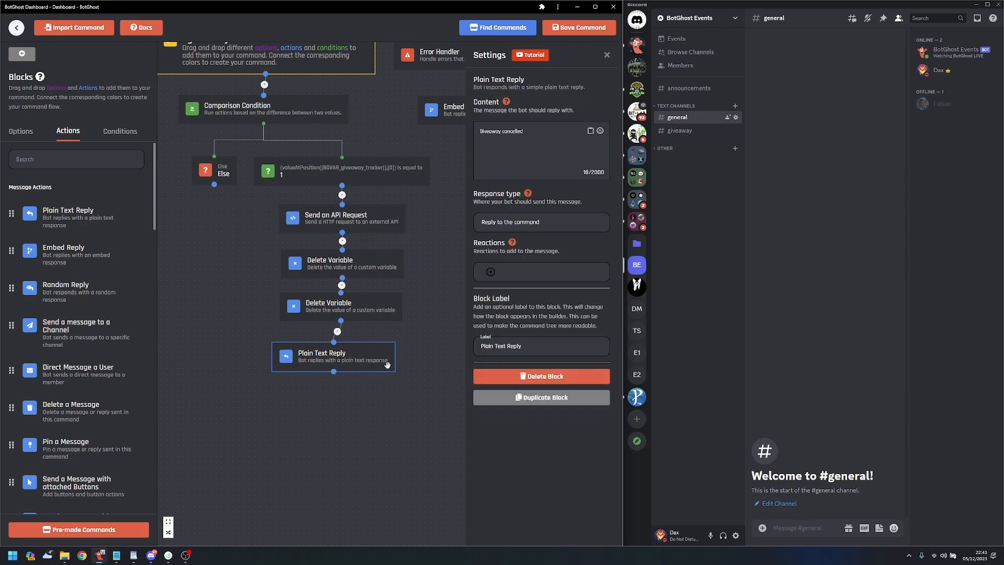
left_click(416, 208)
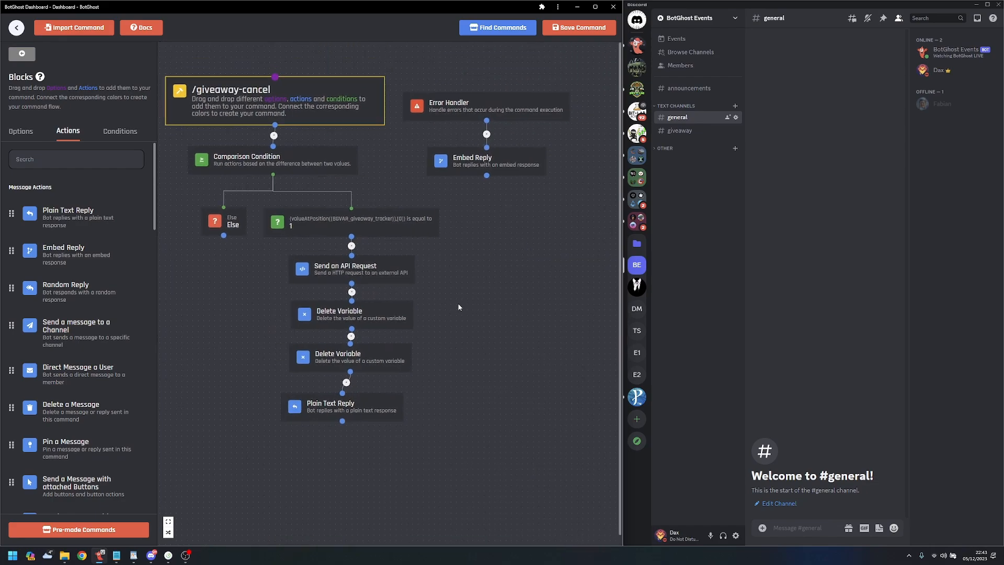
- Set the /giveaway-cancel command to hide the bot's replies from everyone except the executor, and save the command
scroll(364, 211, "up", 5)
scroll(365, 211, "down", 6)
left_click_drag(346, 170, 395, 201)
left_click(381, 158)
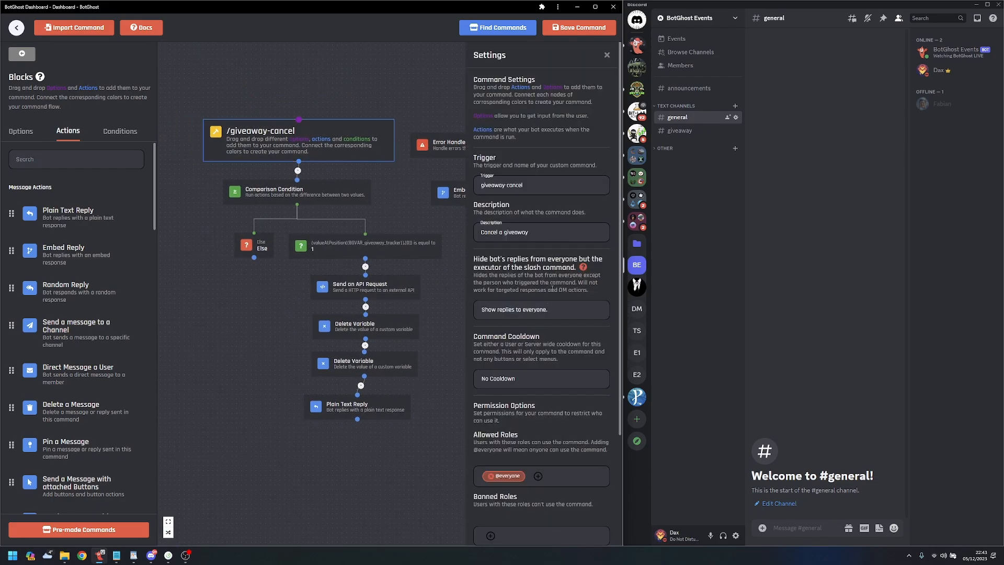
left_click(532, 309)
left_click(518, 325)
left_click(433, 314)
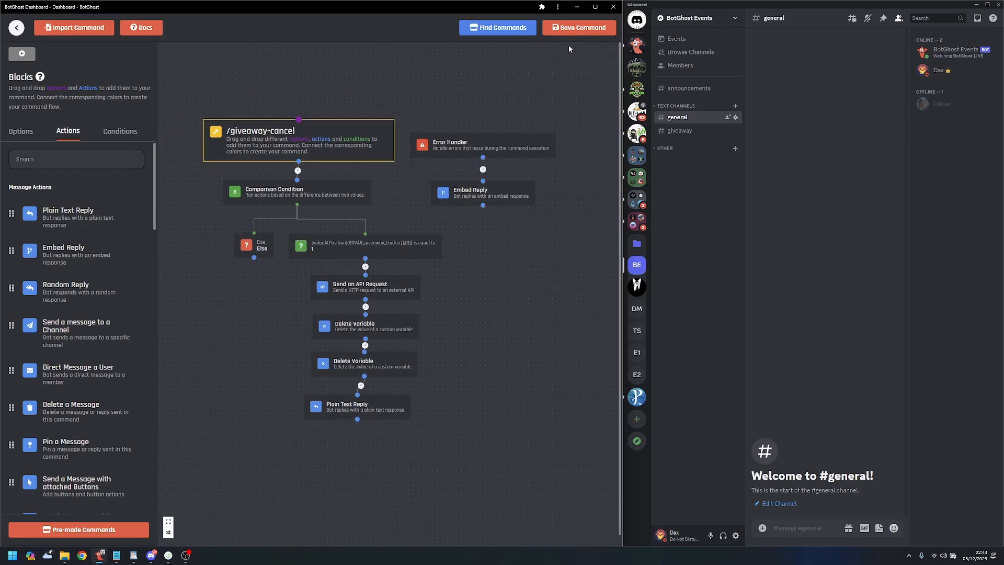
left_click(579, 30)
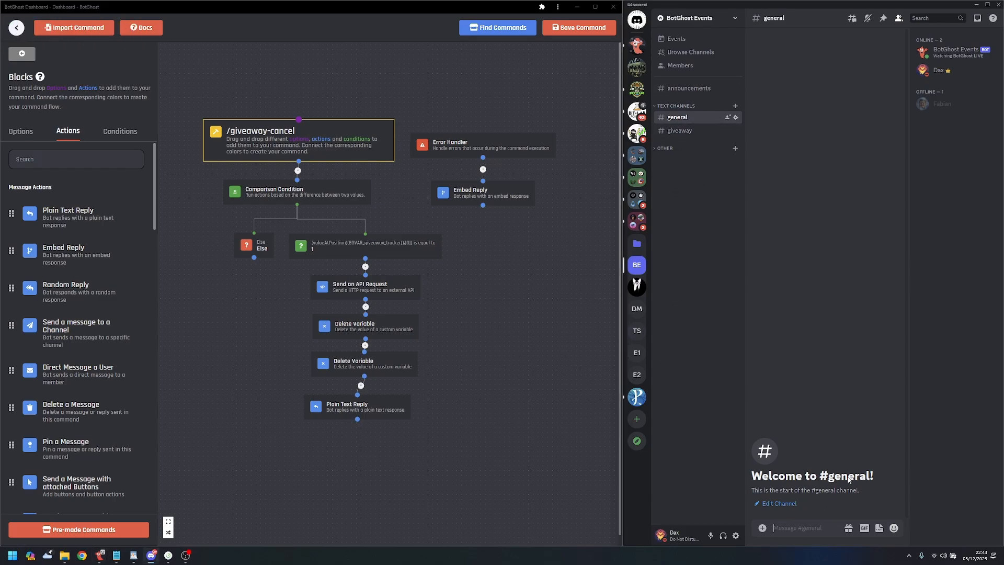
- Switch to Discord, run /giveaway-create in #general with text "BG" and time 1m, and check the post in #announcements
type("/")
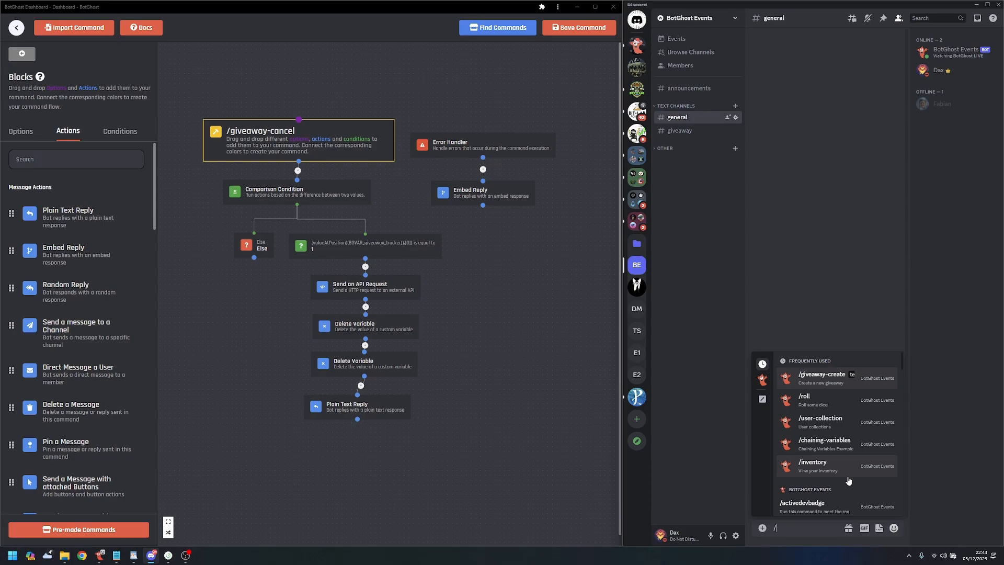
type("cre")
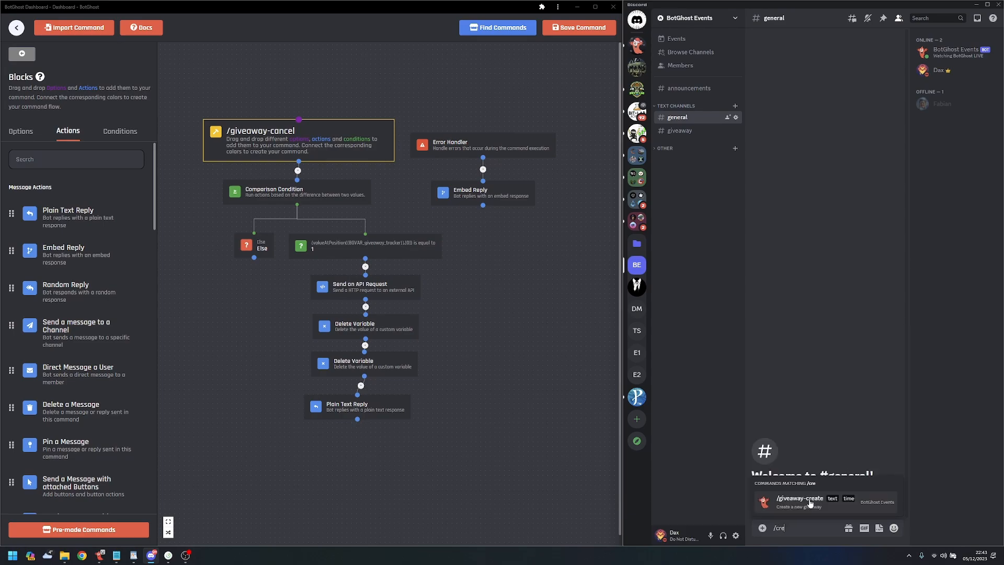
left_click(810, 503)
type("BG")
key("Tab")
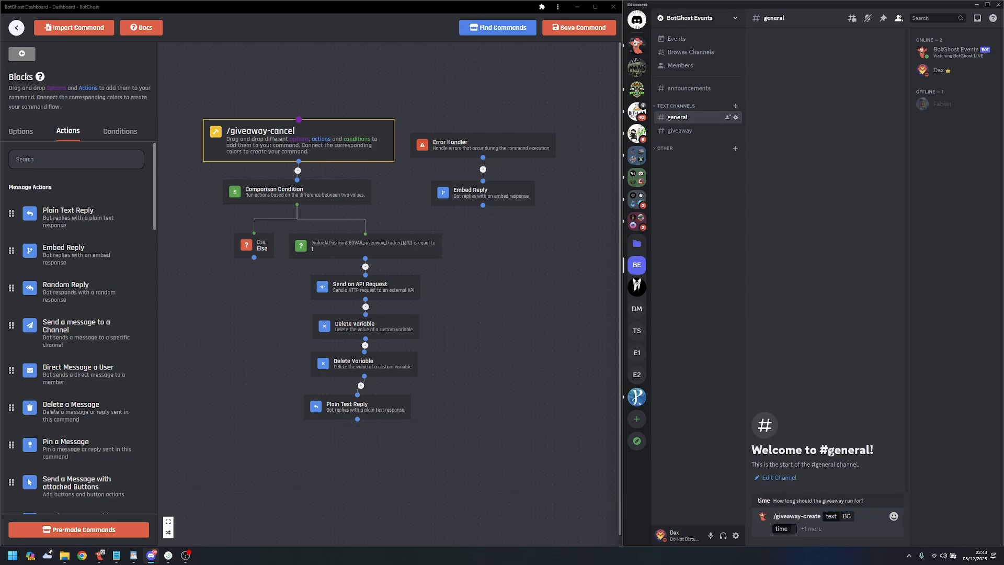
type("1m")
key("Return")
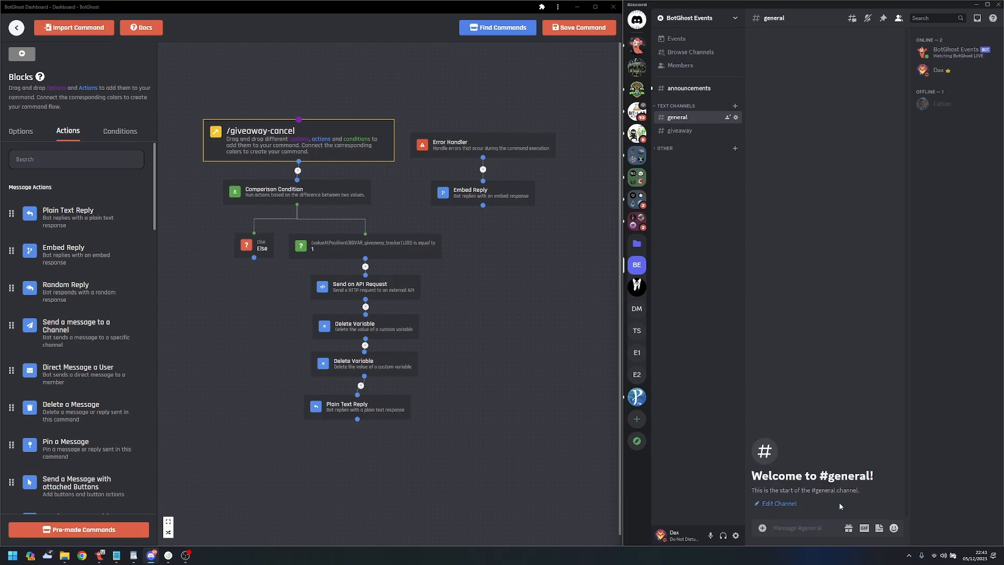
left_click(688, 88)
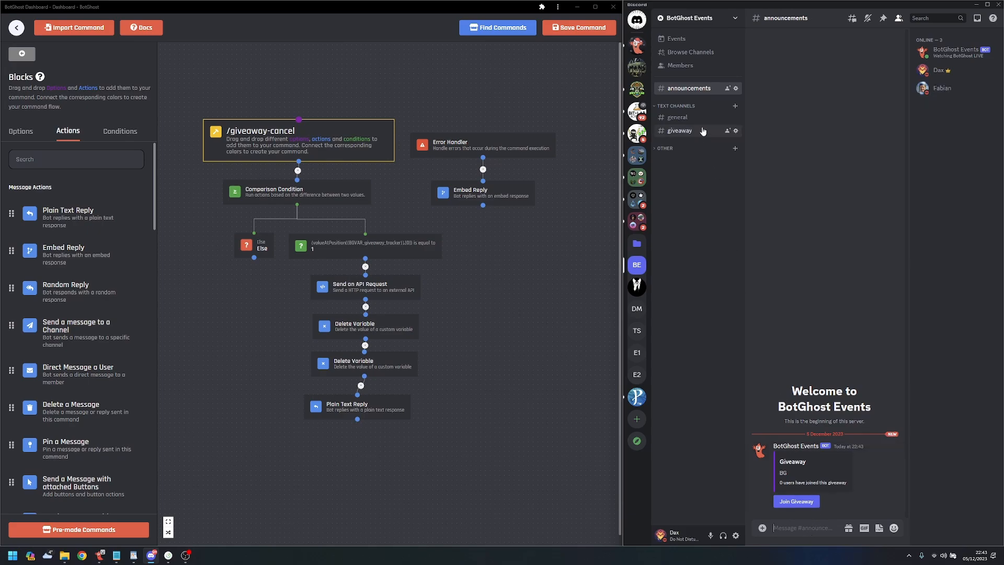
- Run /giveaway-cancel in the #general channel and dismiss the bot's reply
left_click(680, 117)
type("/give")
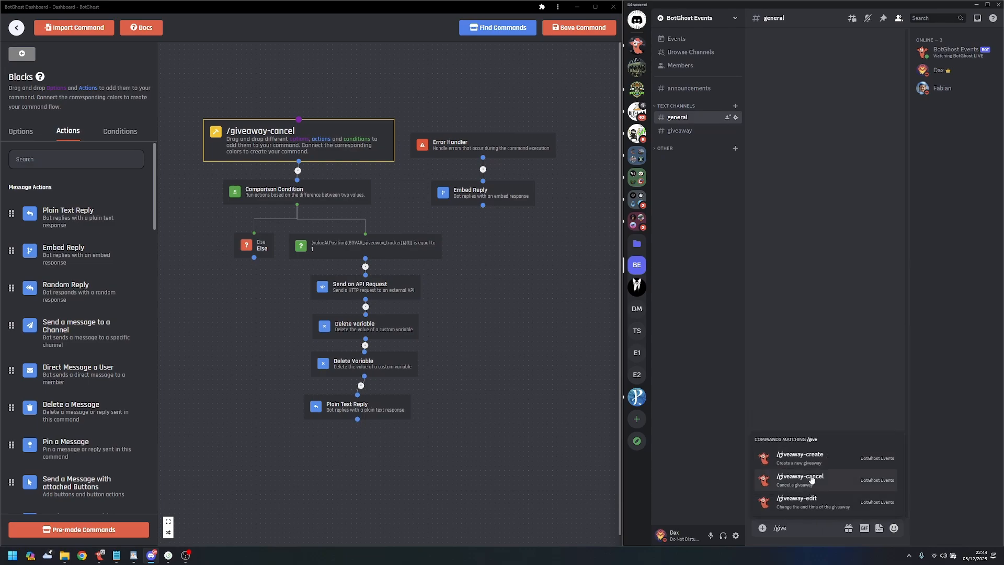
left_click(812, 478)
key("Return")
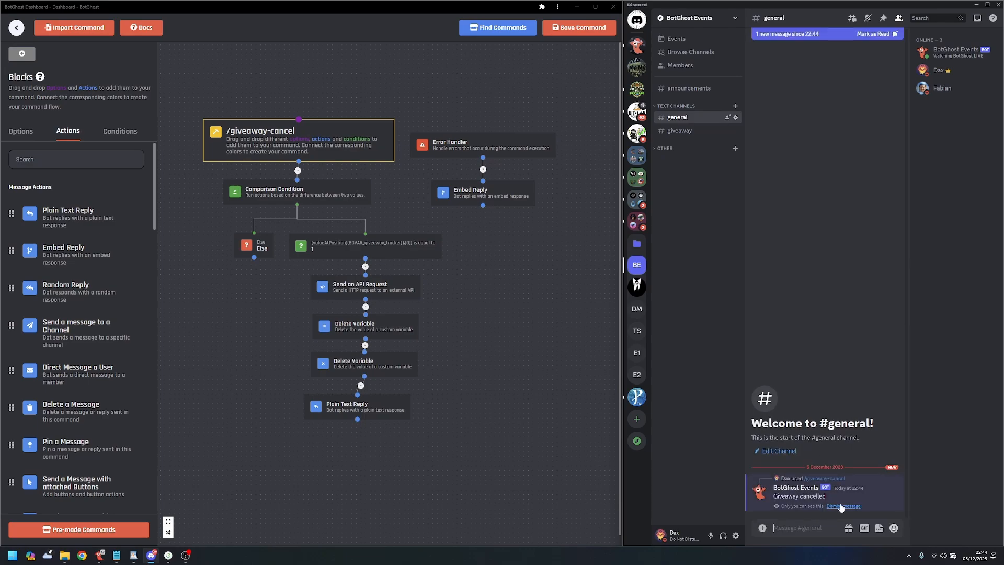
left_click(840, 506)
- Delete the remaining giveaway message from the #announcements channel manually
left_click(697, 94)
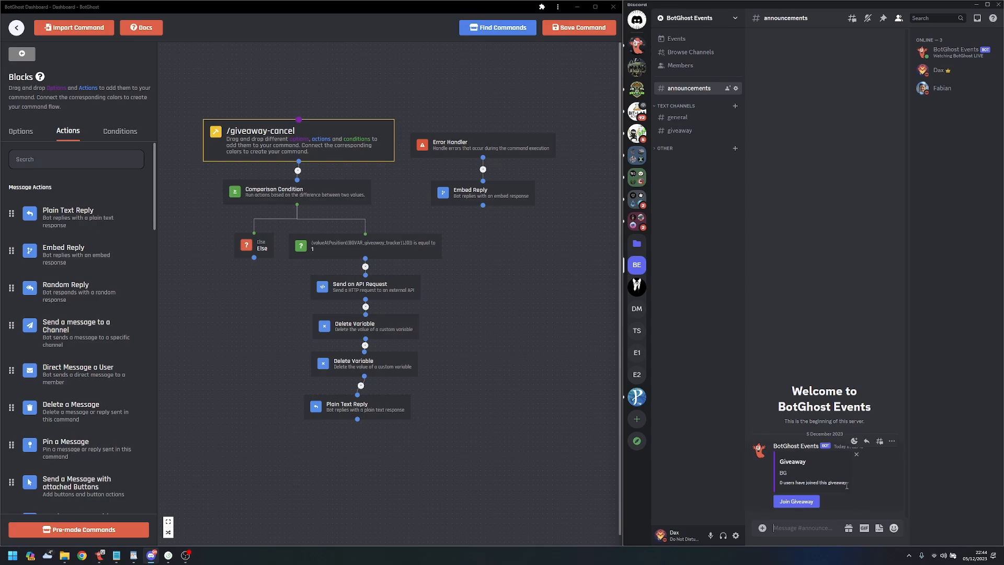
key("shift")
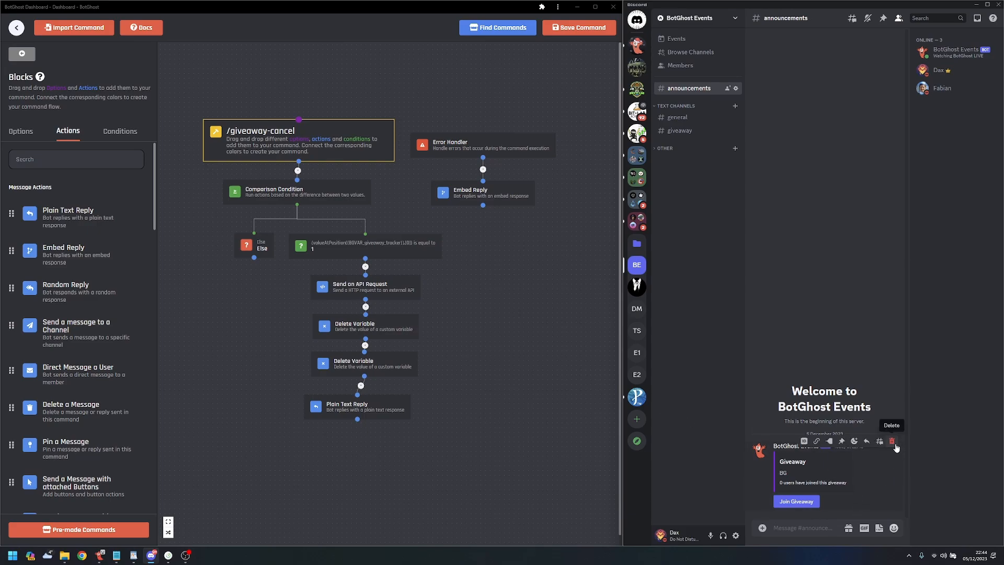
left_click(895, 444, "shift")
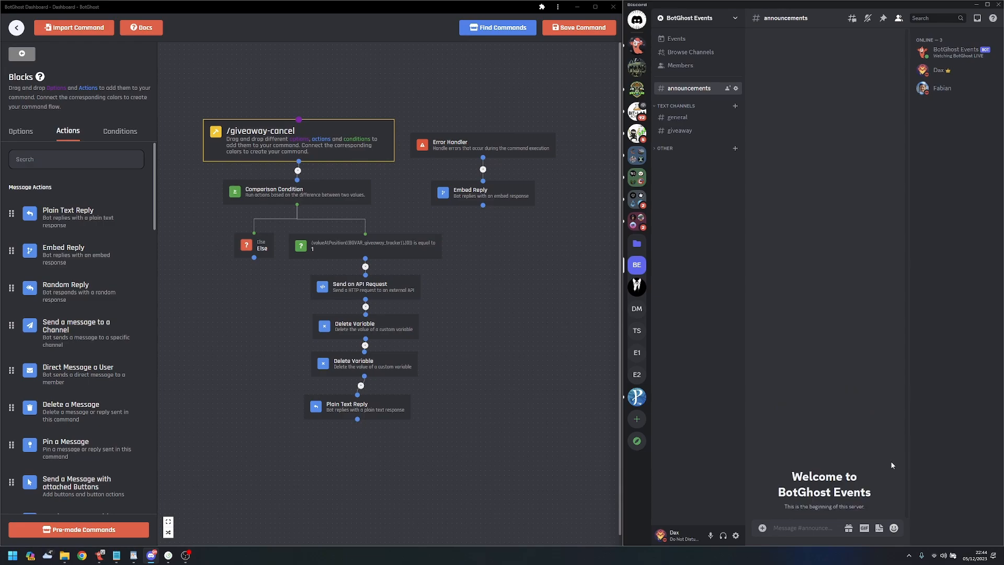
- Switch to the BotGhost builder and examine the message ID variable at the end of the API request's URL
left_click_drag(487, 292, 554, 290)
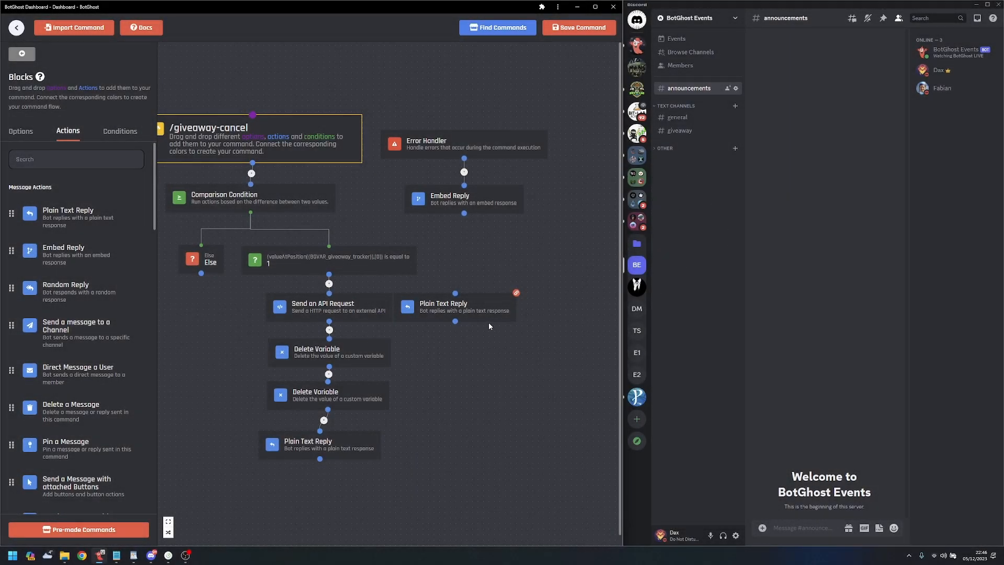
left_click(348, 312)
left_click(497, 205)
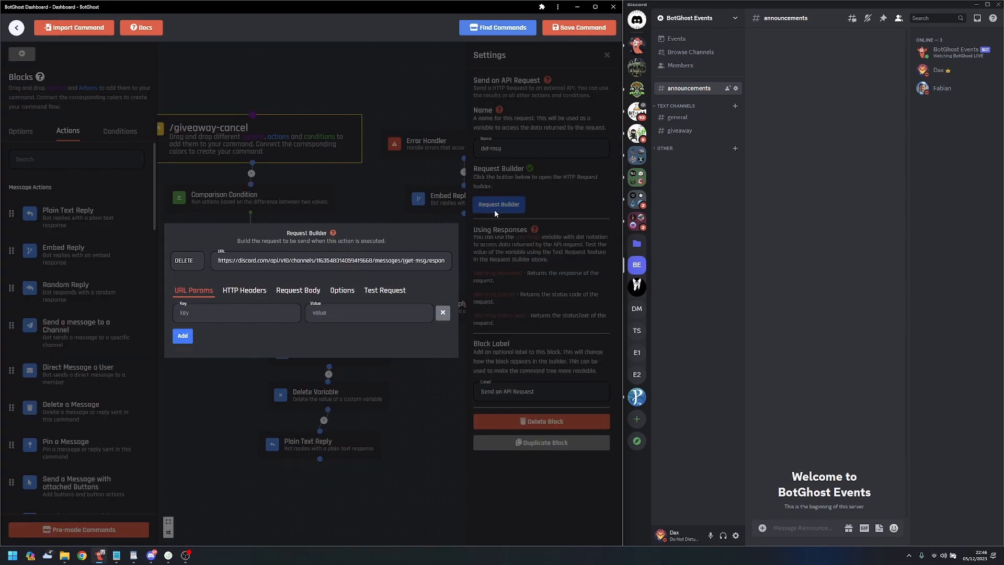
left_click_drag(403, 261, 450, 261)
left_click(423, 261)
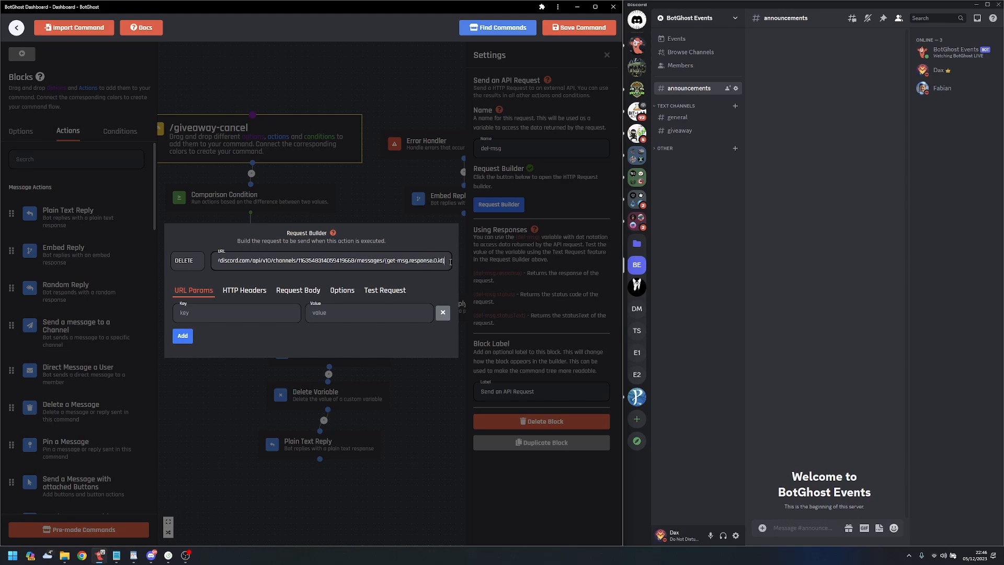
left_click_drag(443, 261, 396, 262)
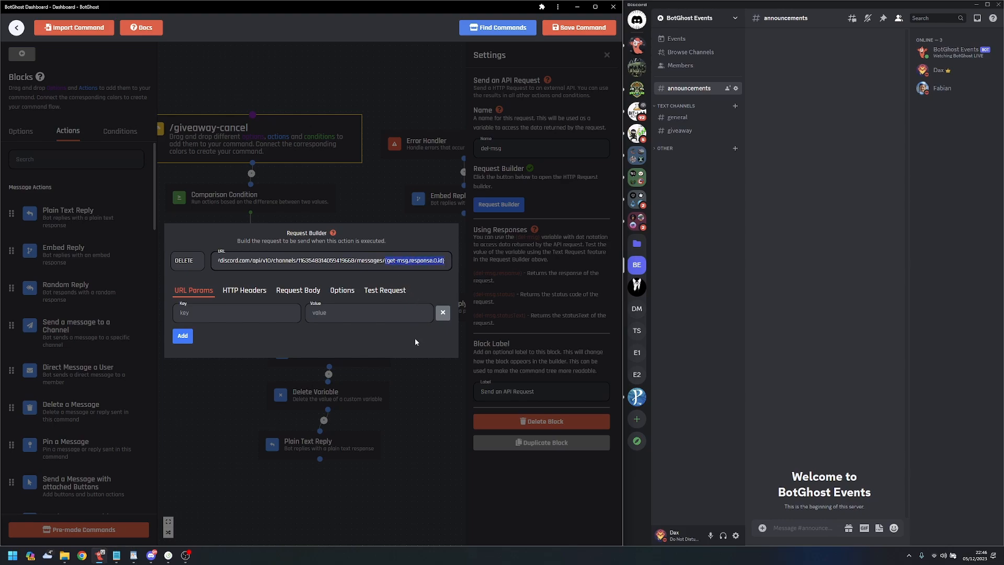
left_click(428, 396)
left_click_drag(440, 397, 397, 399)
- Replace the message ID variable in the API request's URL with {valueAtPosition({BGVAR_giveaway_tracker},[3])} copied from the unconnected Plain Text Reply
left_click(400, 309)
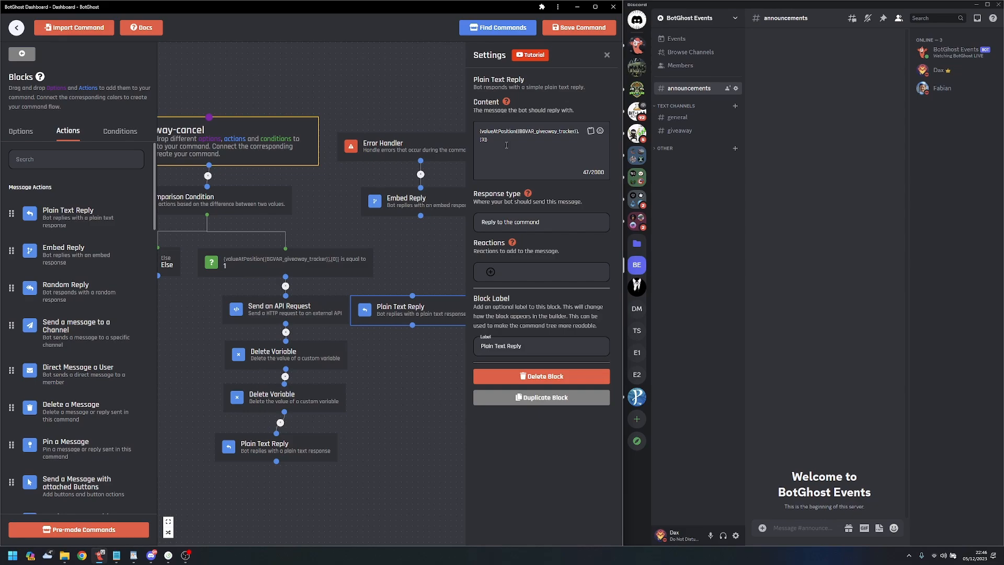
left_click_drag(497, 140, 478, 132)
key("ctrl+c")
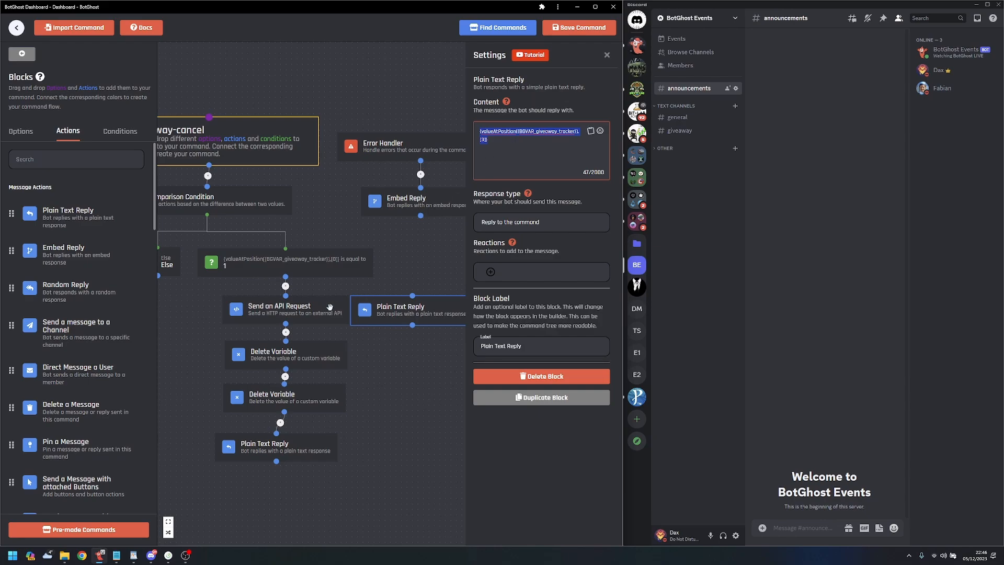
left_click(330, 307)
left_click(497, 205)
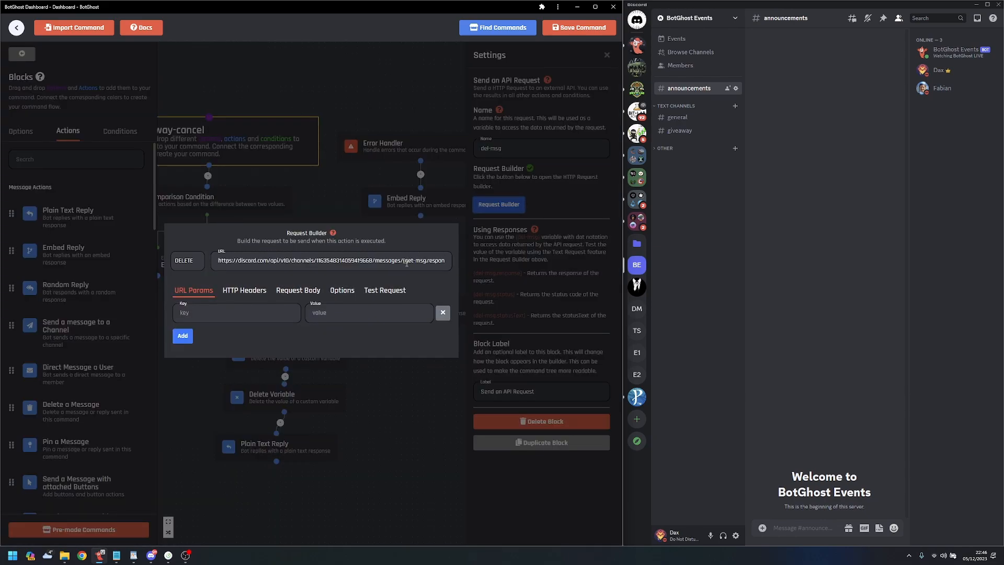
left_click_drag(403, 262, 446, 258)
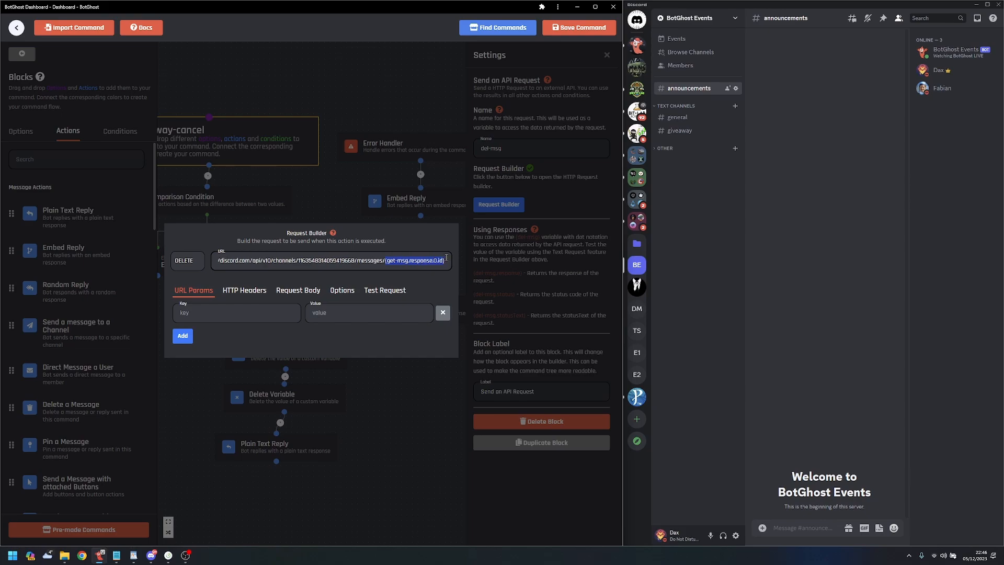
key("ctrl+v")
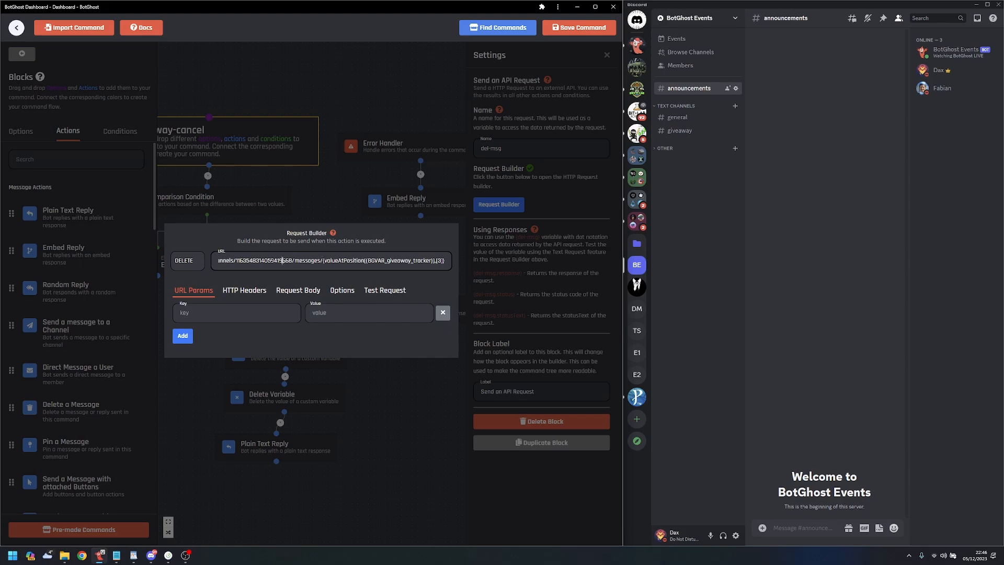
left_click_drag(282, 260, 204, 264)
left_click(391, 393)
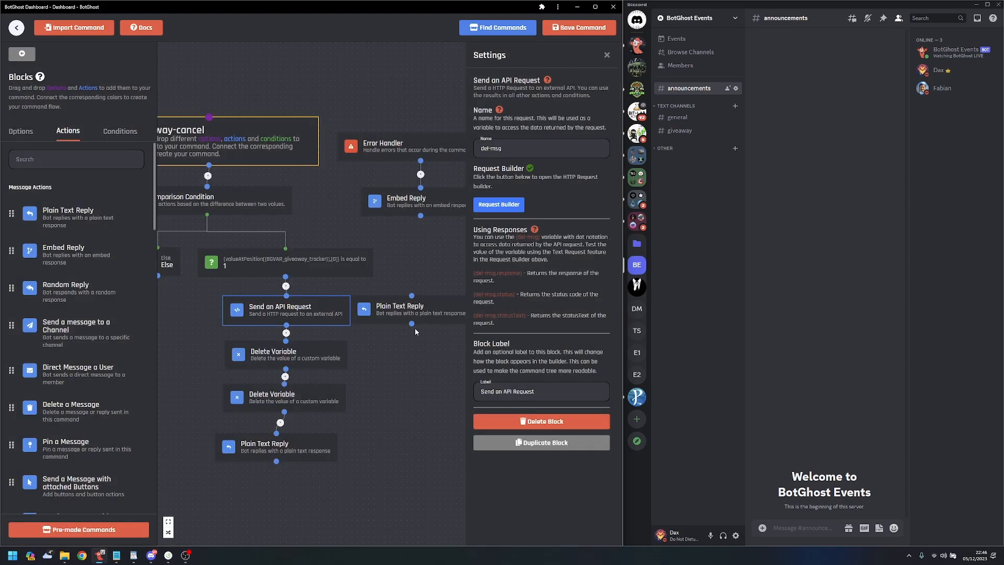
- Delete the unconnected Plain Text Reply block beside the API request and save the command
left_click(406, 312)
key("Delete")
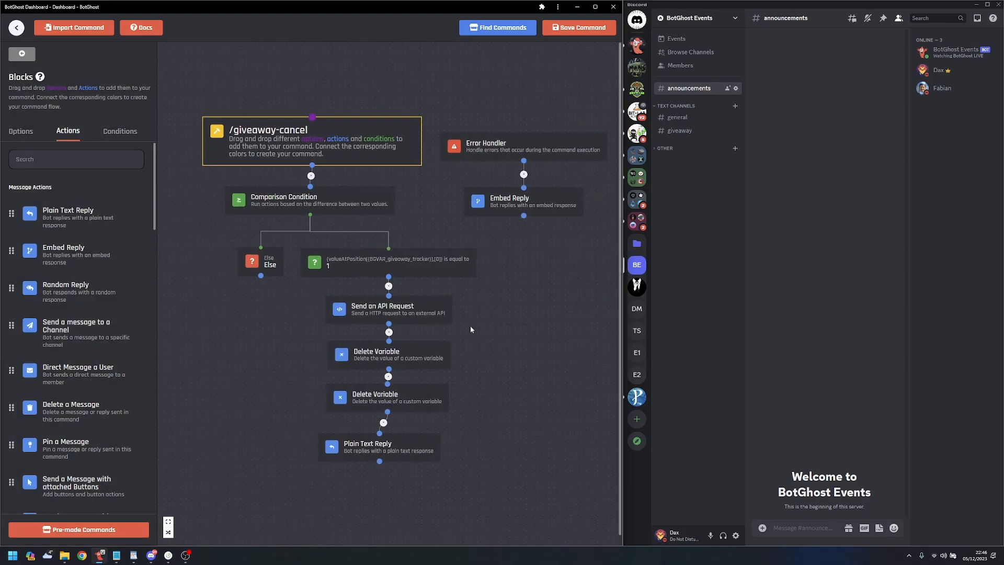
left_click(584, 28)
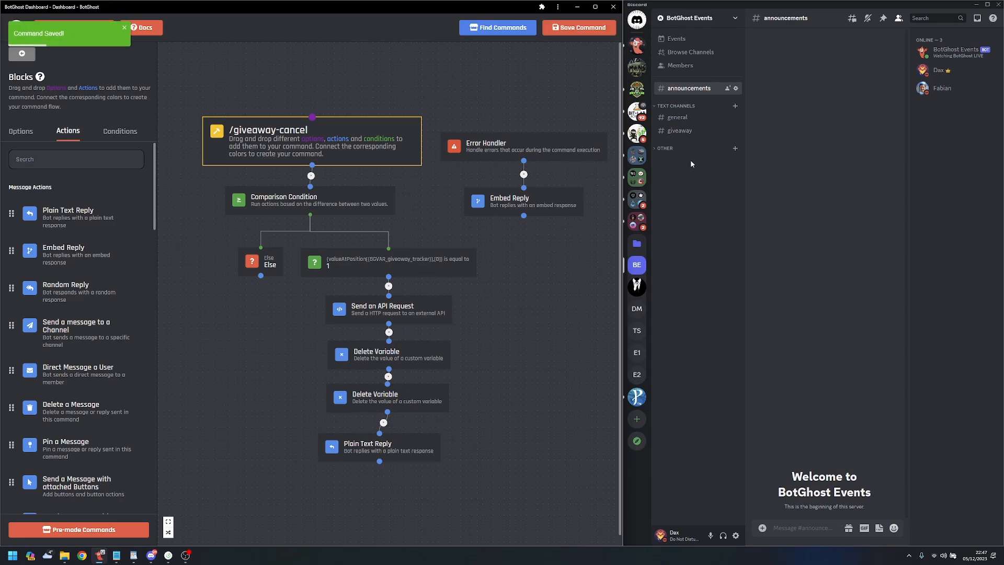
- Switch to Discord and run /giveaway-create in #general with text "BG" and a time of 30
left_click(679, 117)
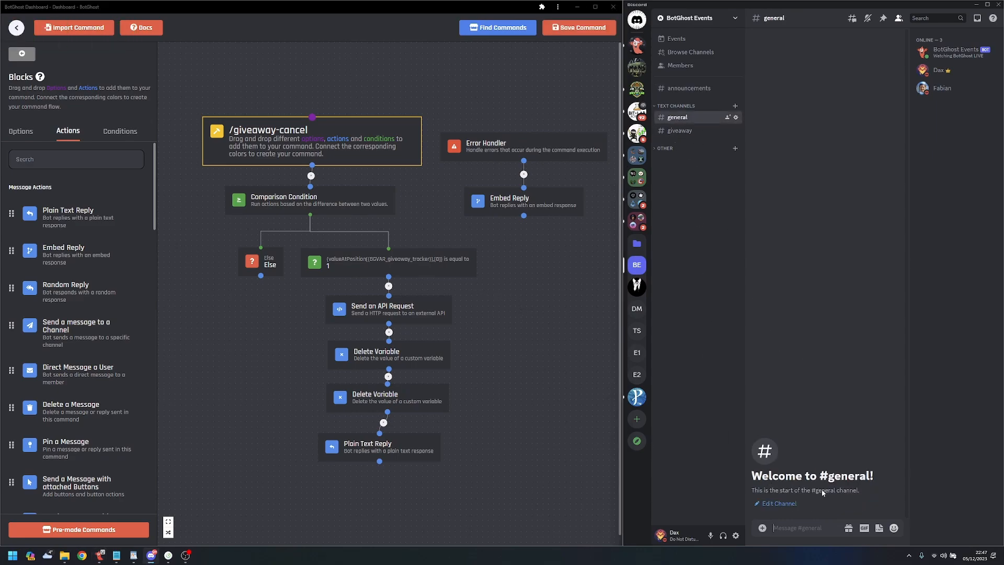
type("/creat")
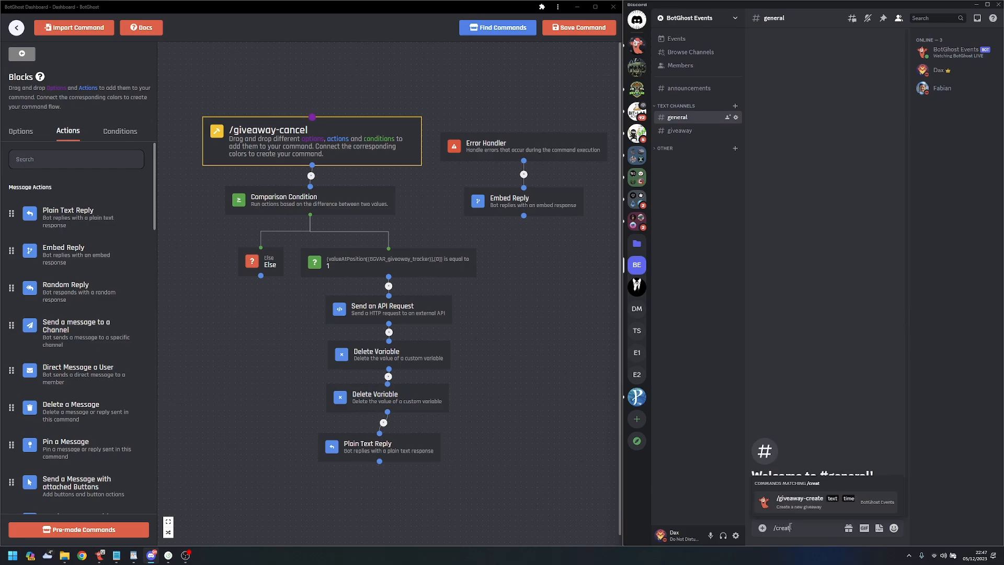
left_click(825, 500)
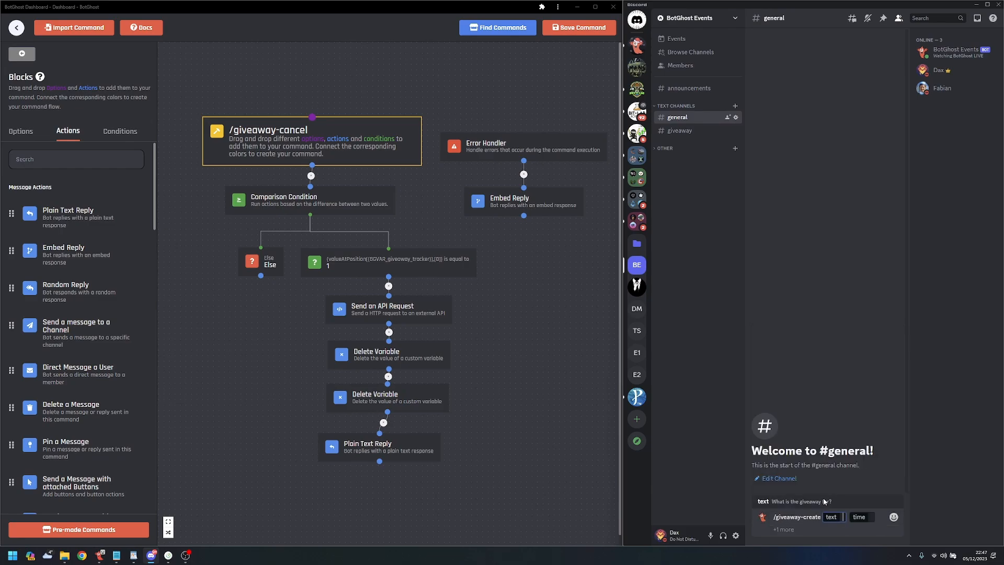
type("BG")
key("Tab")
type("1m")
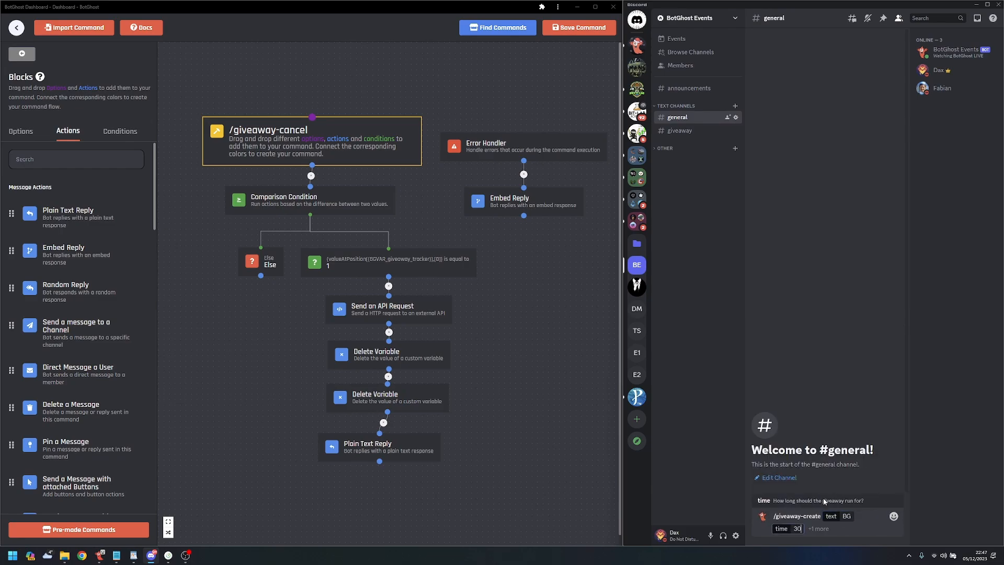
key("Return")
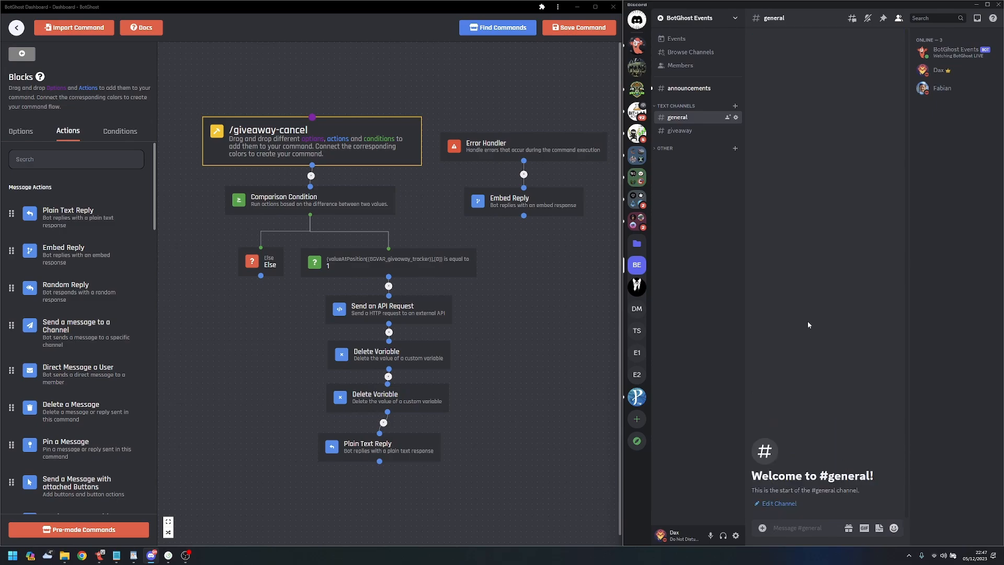
- Run /giveaway-cancel in the #announcements channel to test that the giveaway message is removed
left_click(689, 88)
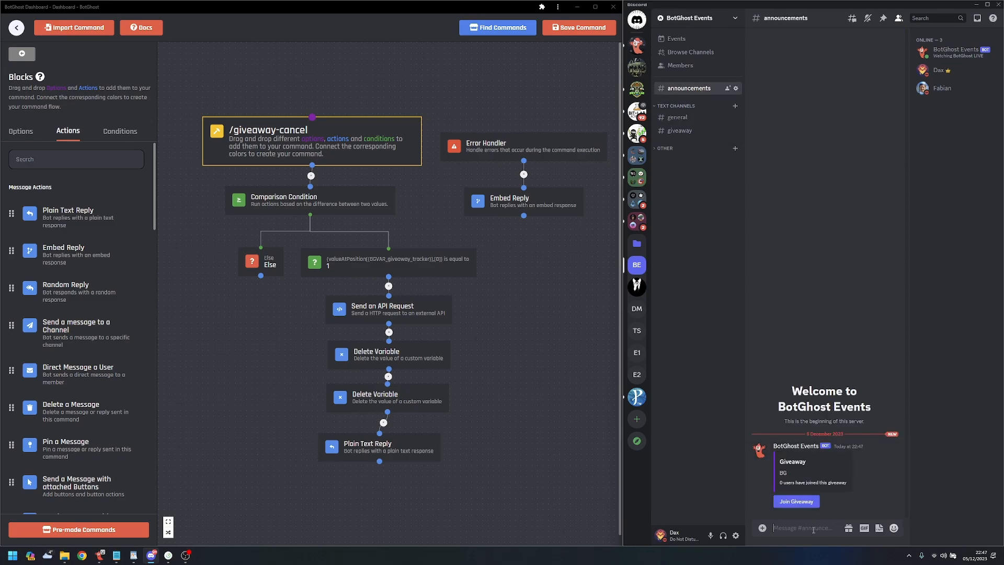
type("/crea")
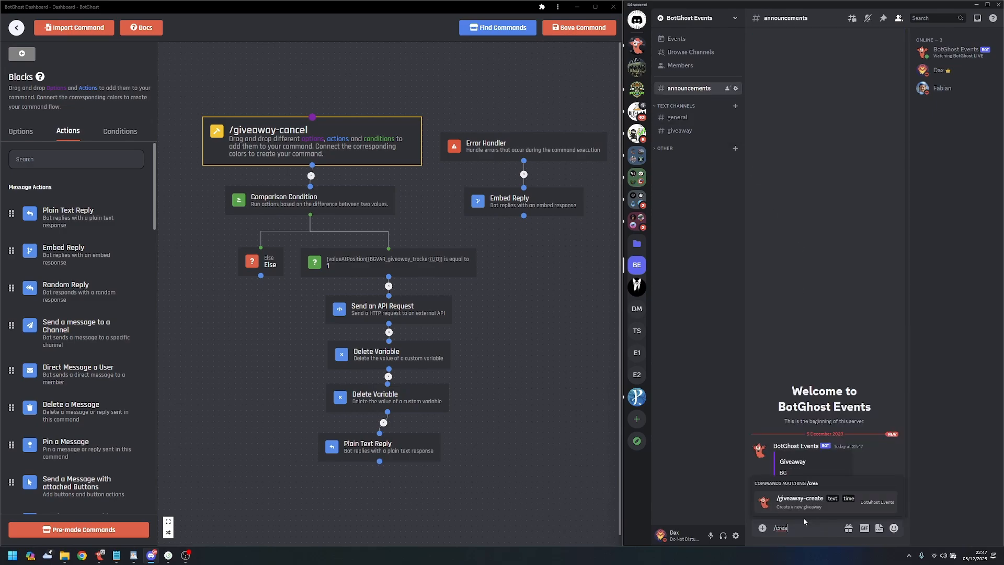
key("BackSpace")
key("BackSpace")
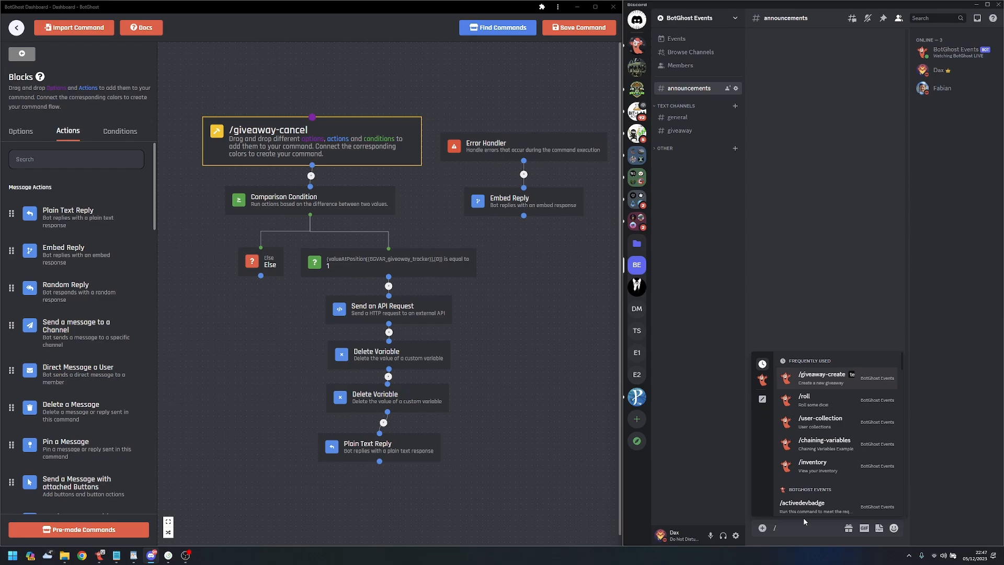
type("give")
left_click(807, 486)
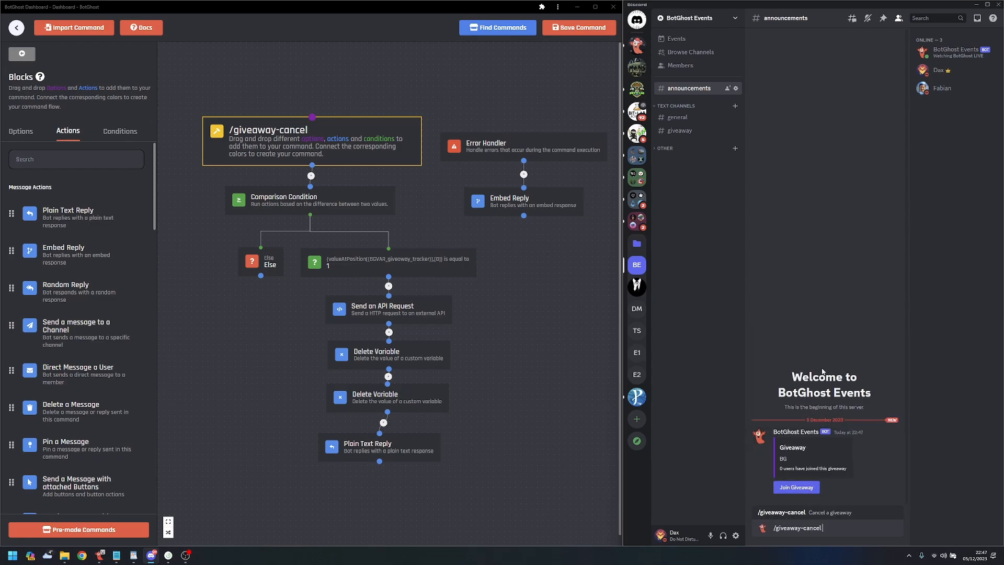
key("Return")
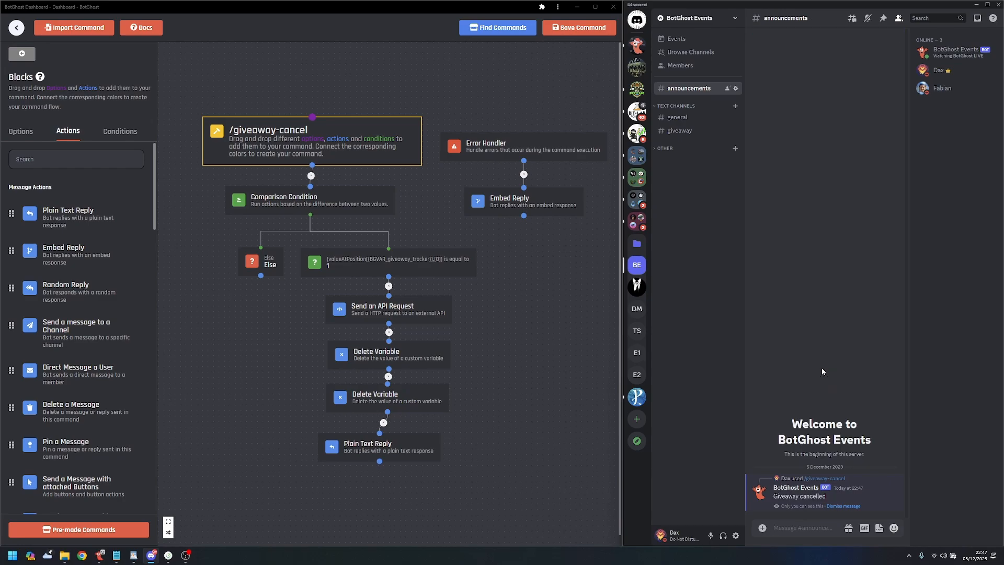
- Dismiss the bot's private cancellation reply in #announcements and check #general for the giveaway message
left_click(843, 506)
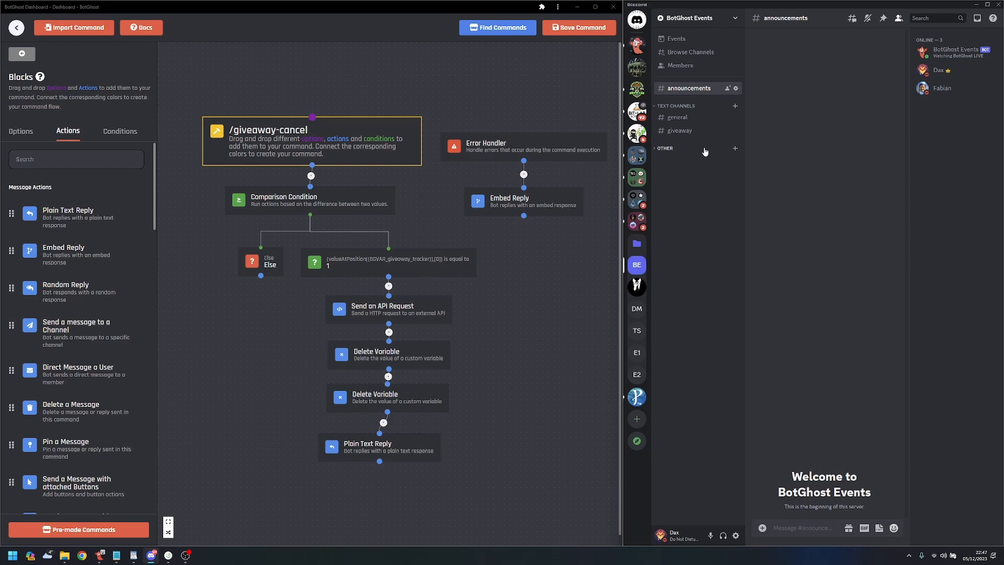
left_click(688, 118)
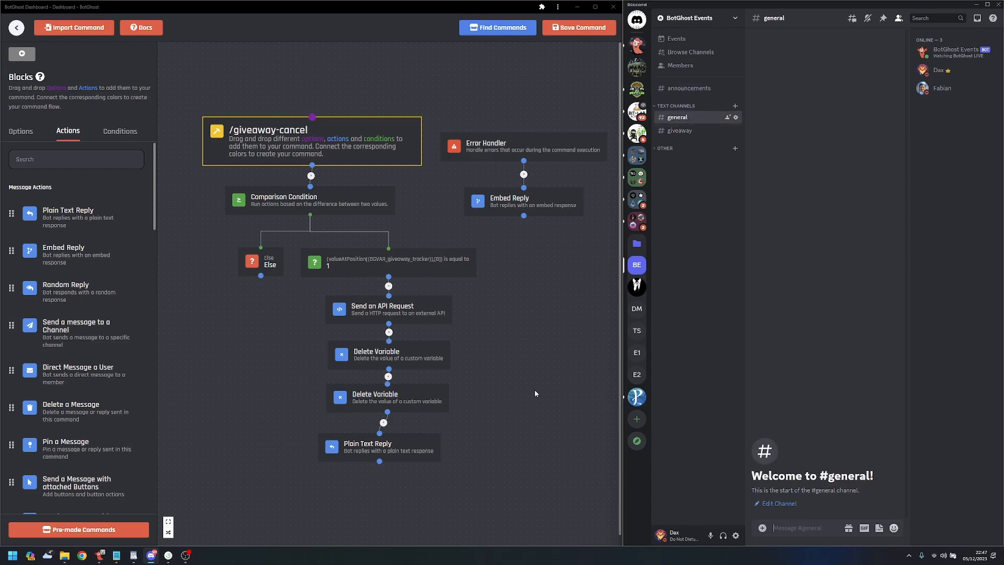
- Switch to the BotGhost builder and examine which custom variable each of the two Delete Variable blocks clears
left_click_drag(498, 397, 527, 402)
left_click(438, 362)
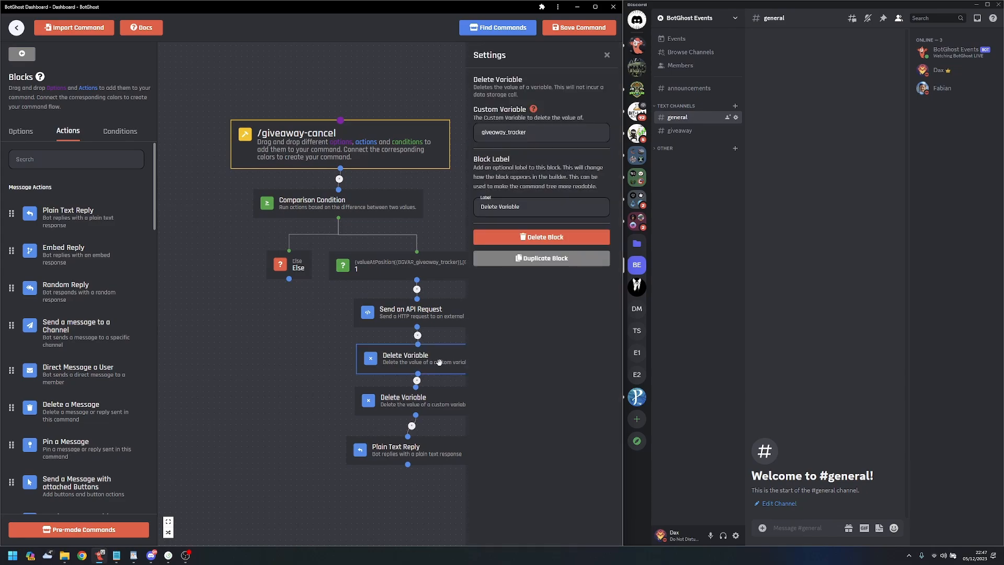
left_click(333, 350)
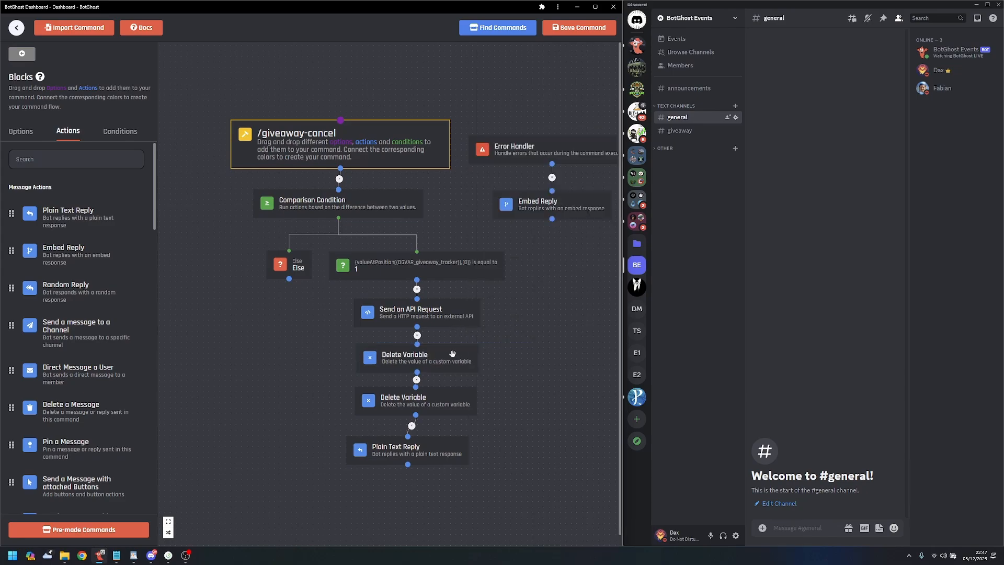
left_click(452, 356)
left_click_drag(279, 354, 222, 353)
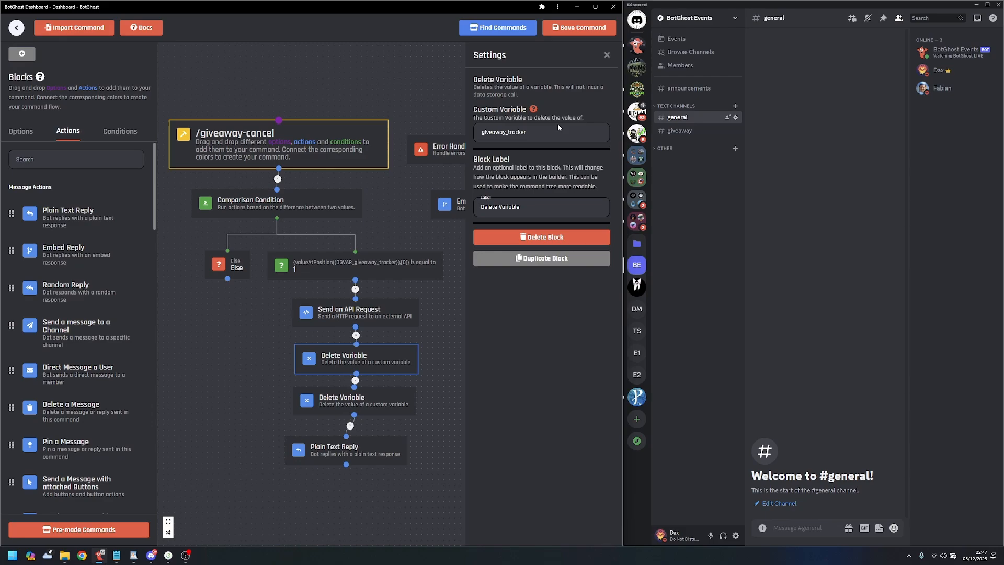
left_click(370, 406)
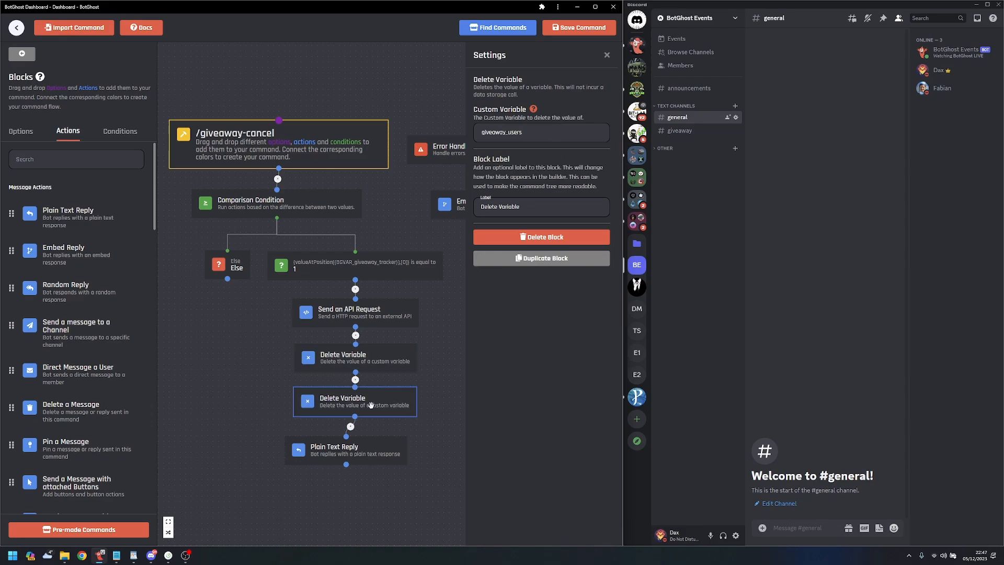